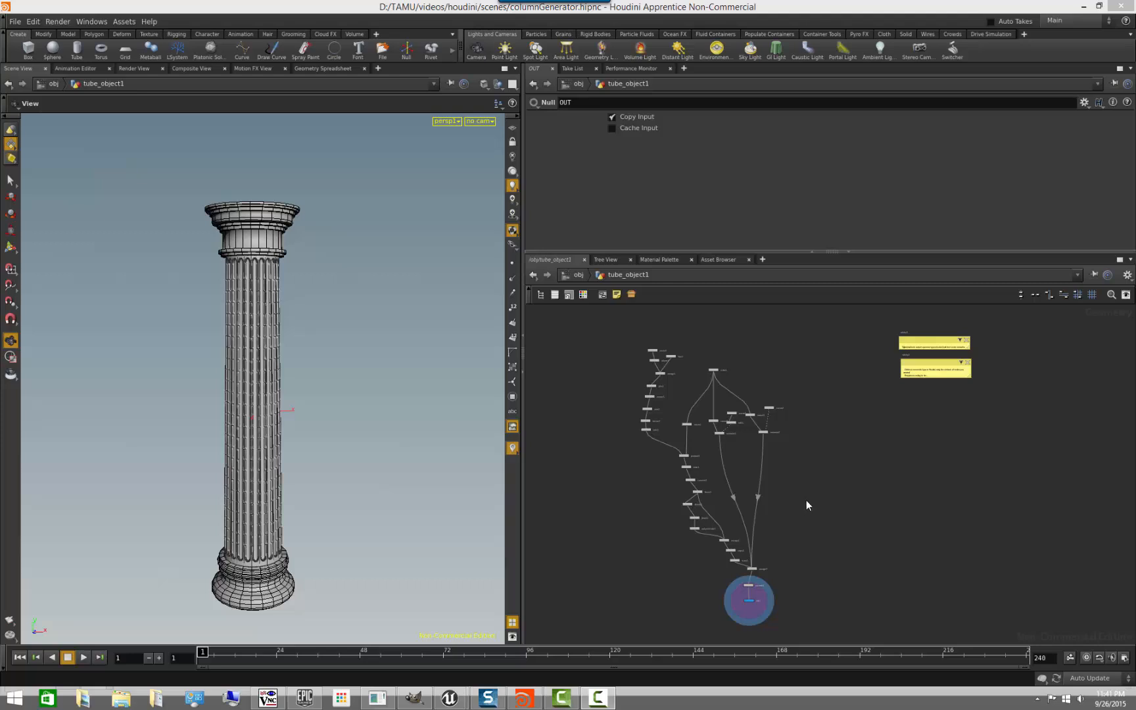
- Read the two sticky notes in the network that explain what digital assets are and do
middle_drag(952, 393, 850, 496)
right_drag(843, 505, 921, 520)
middle_drag(872, 503, 822, 609)
right_drag(790, 593, 813, 601)
middle_drag(788, 435, 769, 518)
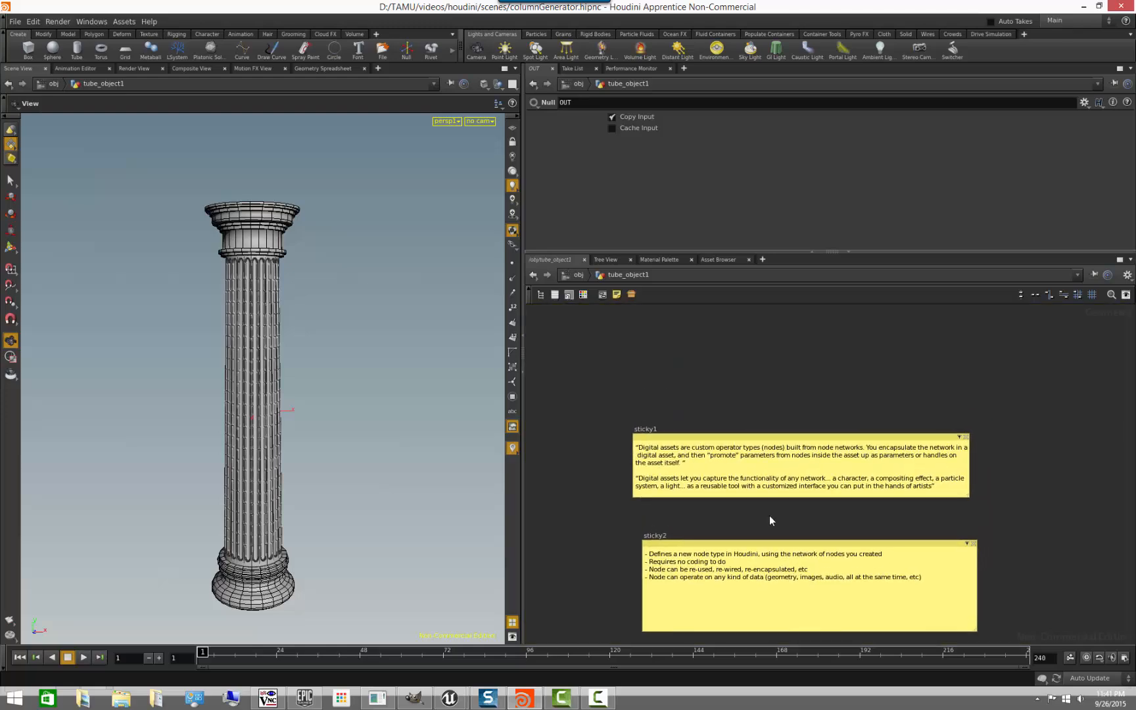
right_drag(769, 519, 789, 524)
middle_drag(785, 519, 794, 513)
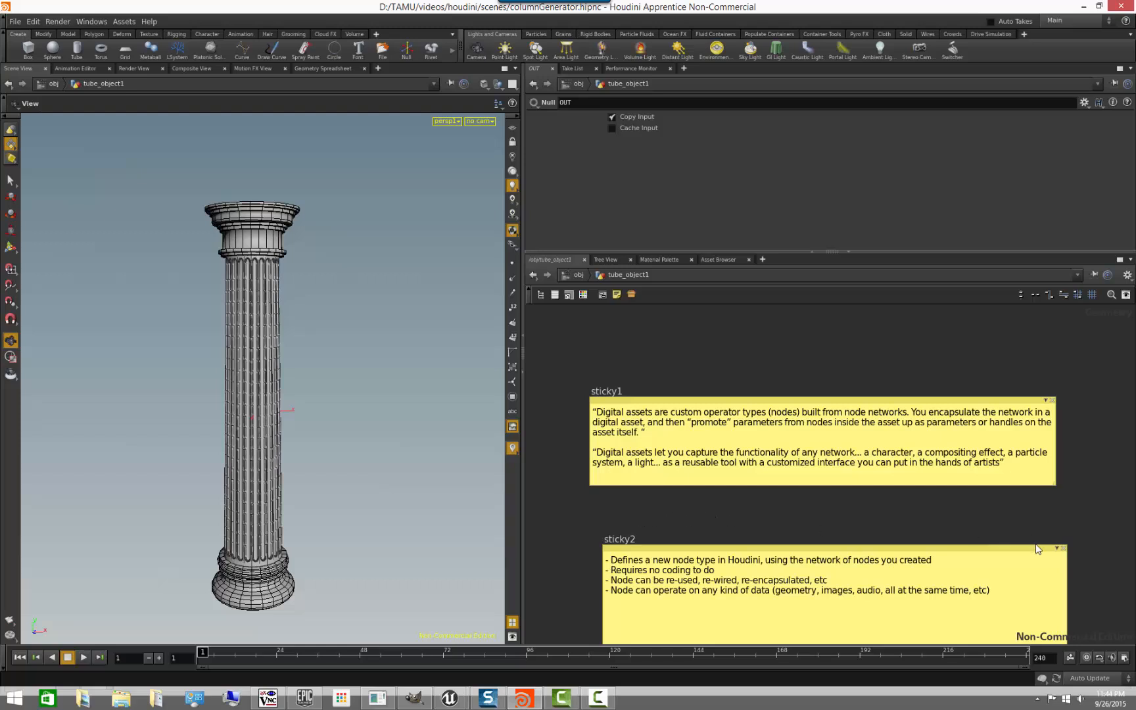
- Collapse the sticky notes sticky2 and sticky1 in the network
click(1057, 547)
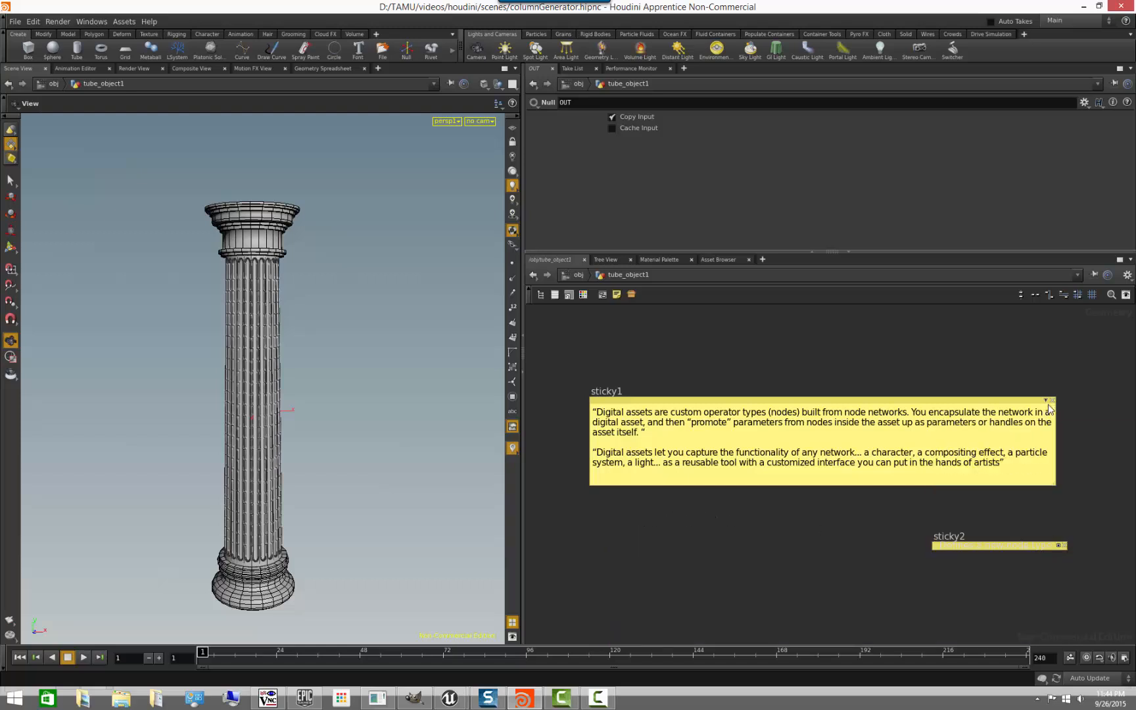
click(1046, 400)
key(h)
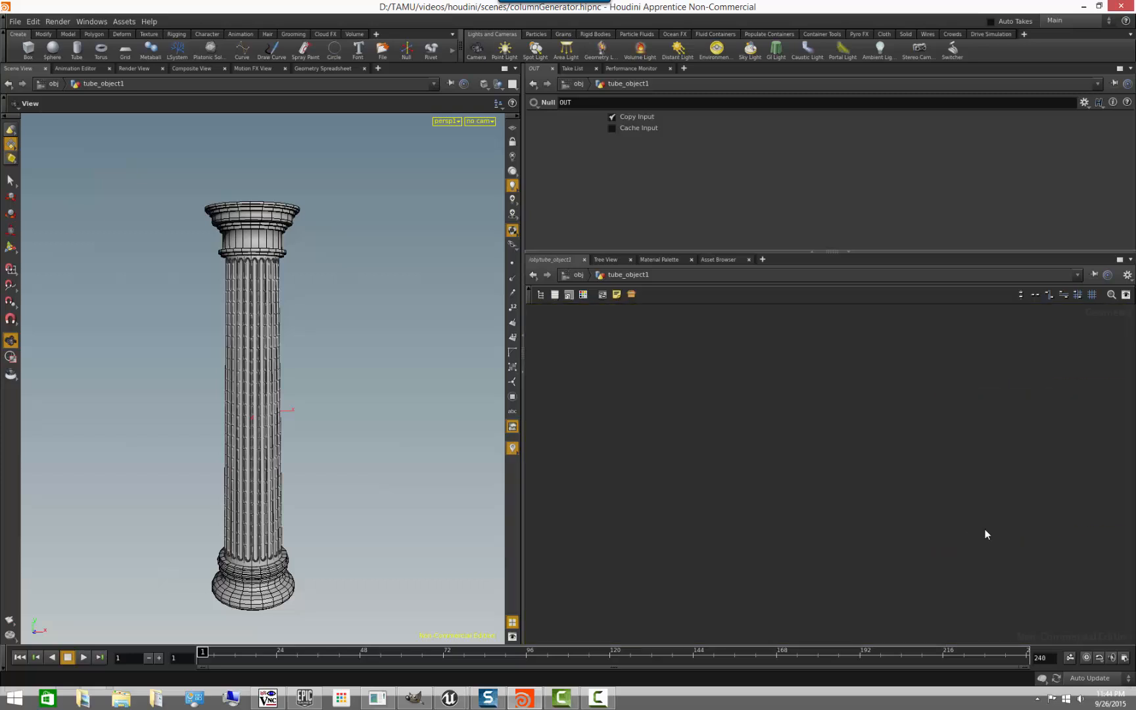
- Enlarge the network area and examine the column's node network from its source nodes down to the OUT null
scroll(949, 558, up, 3)
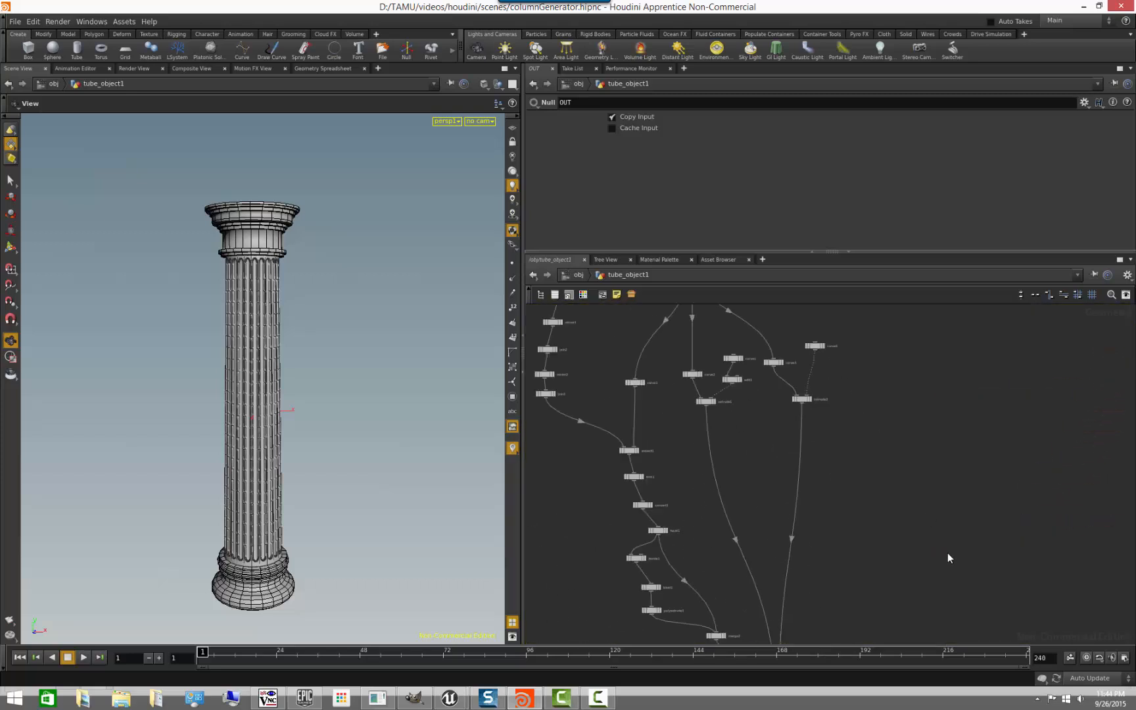
drag(880, 252, 879, 174)
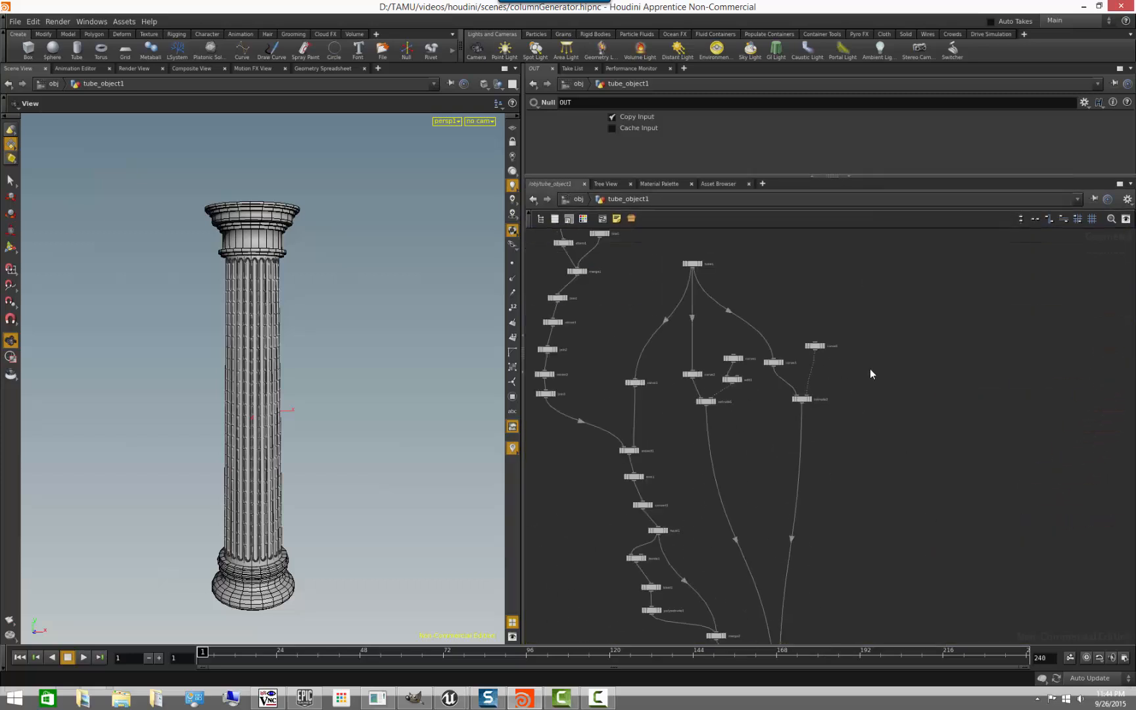
middle_drag(857, 356, 919, 326)
scroll(929, 356, down, 2)
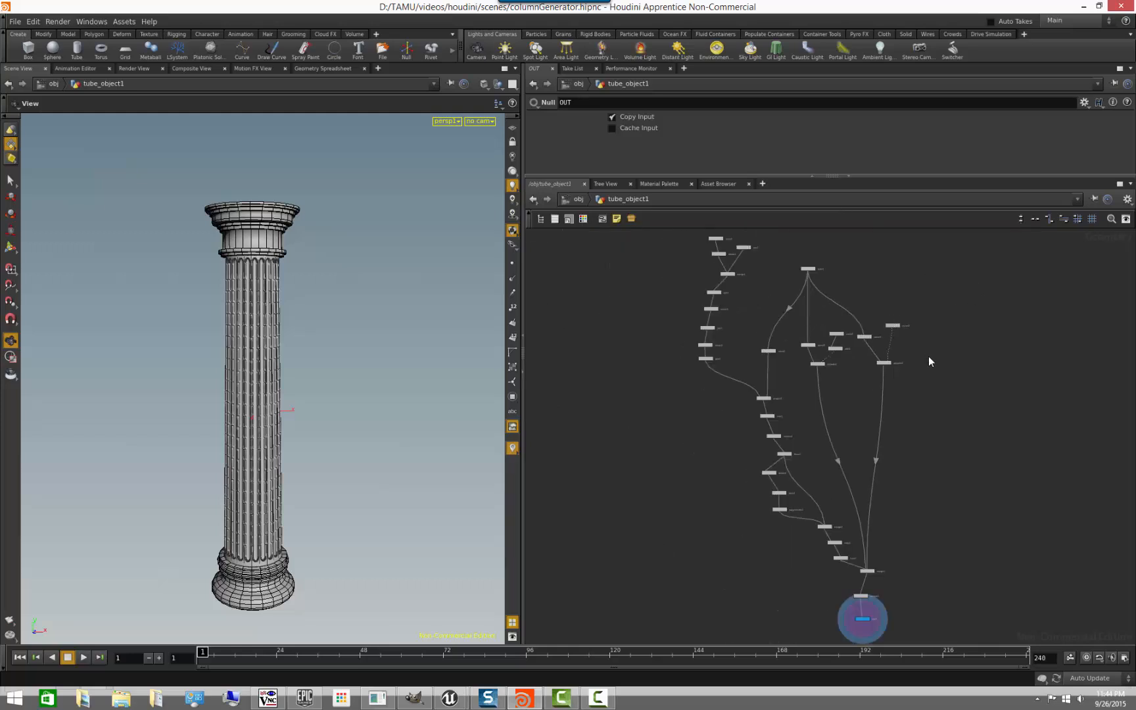
middle_drag(944, 408, 925, 498)
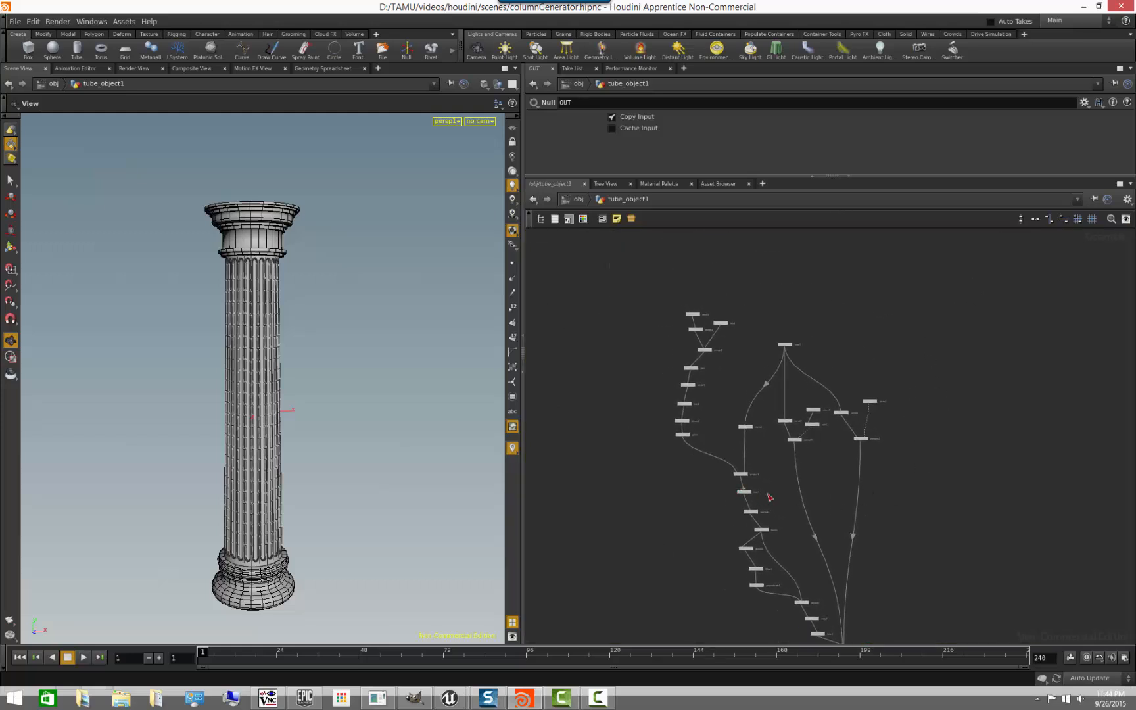
scroll(651, 462, up, 4)
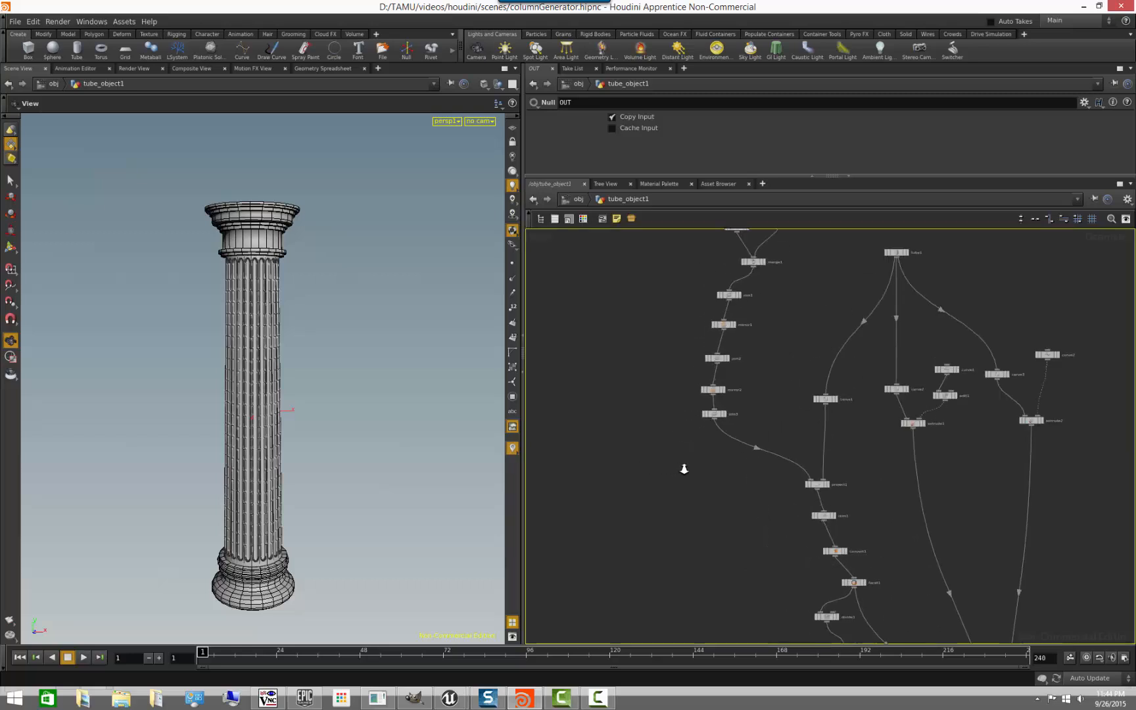
middle_drag(764, 422, 716, 534)
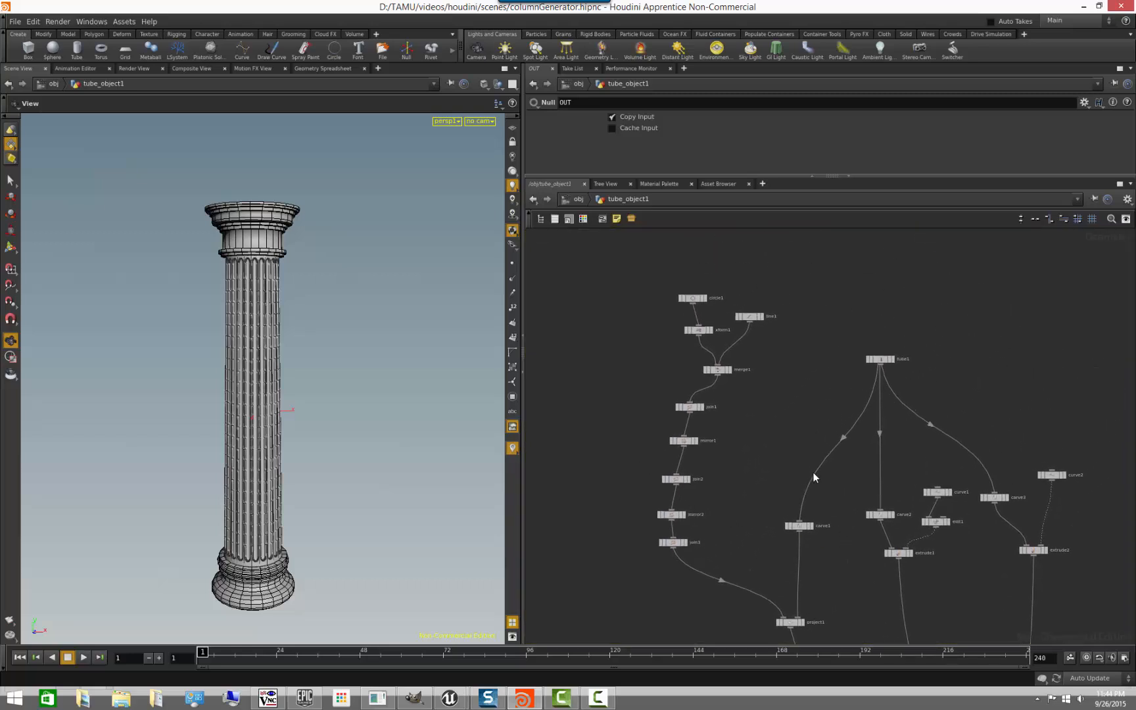
middle_drag(984, 574, 833, 327)
scroll(942, 548, down, 2)
middle_drag(955, 518, 901, 334)
mouse_move(341, 450)
mouse_down()
mouse_move(317, 477)
mouse_move(264, 487)
mouse_move(338, 515)
mouse_move(344, 534)
mouse_move(347, 444)
mouse_up()
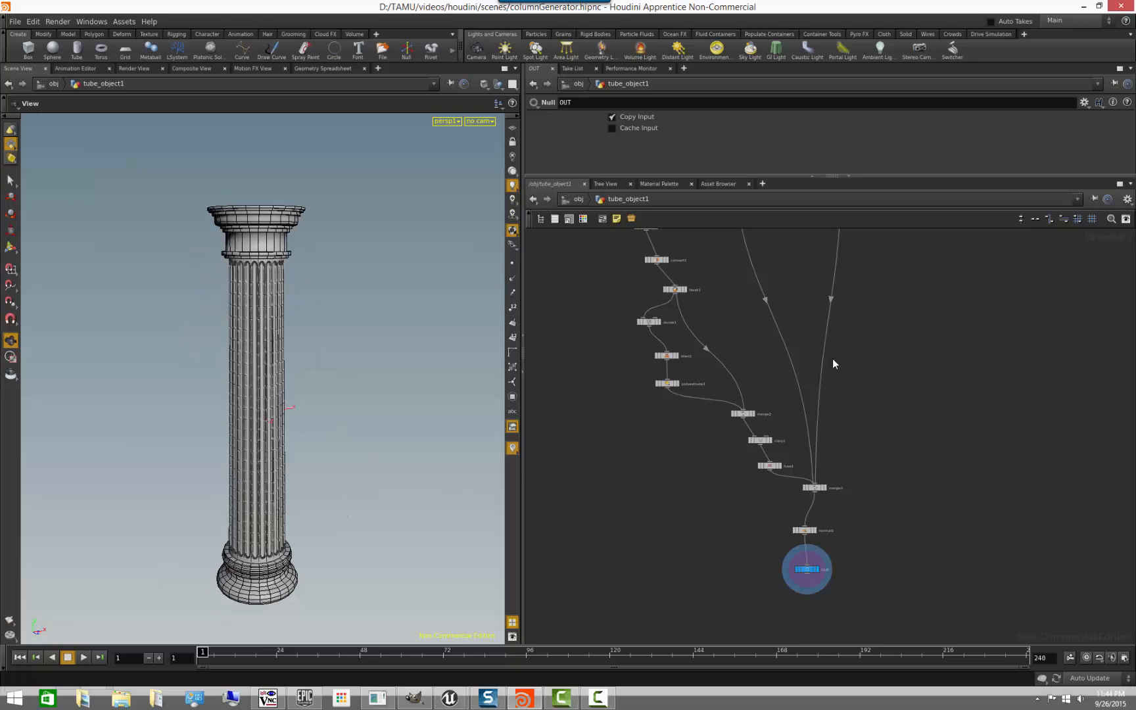
scroll(870, 462, down, 3)
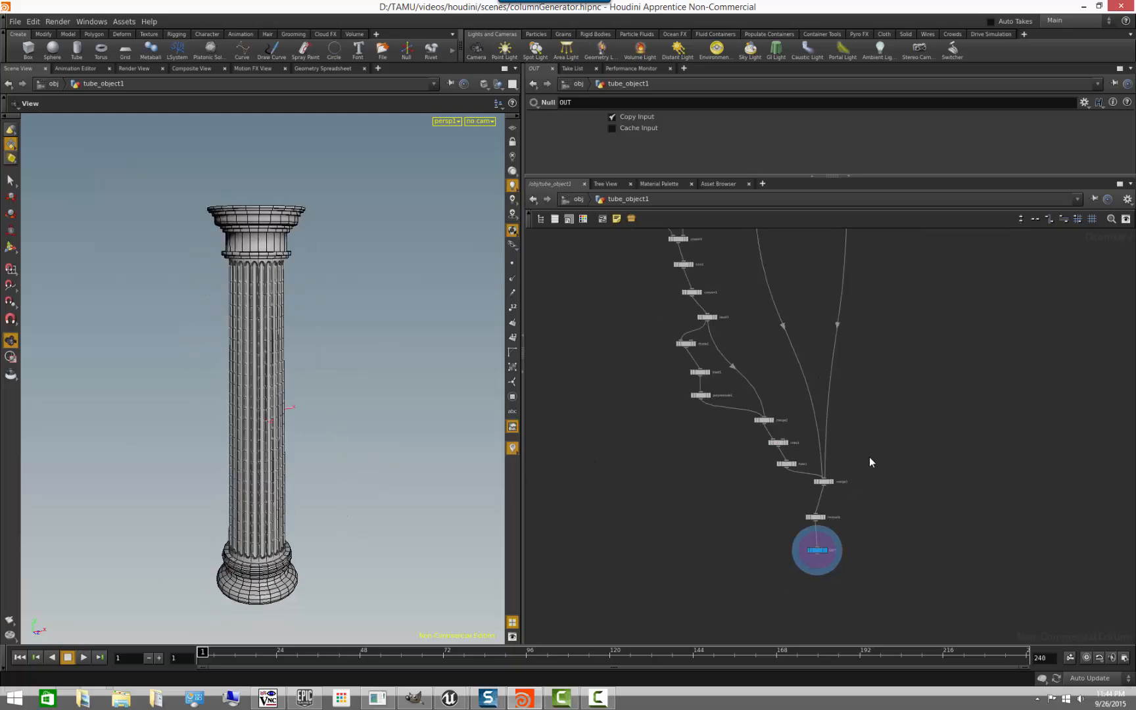
middle_drag(875, 329, 863, 486)
scroll(864, 486, up, 1)
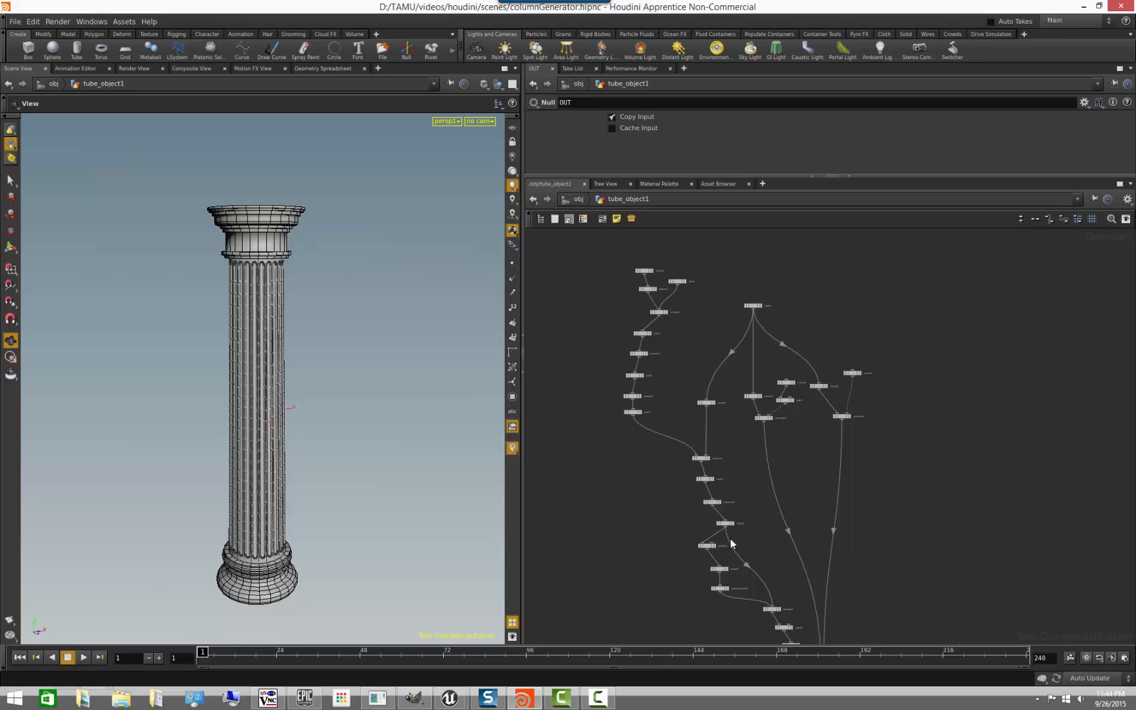
middle_drag(885, 563, 849, 499)
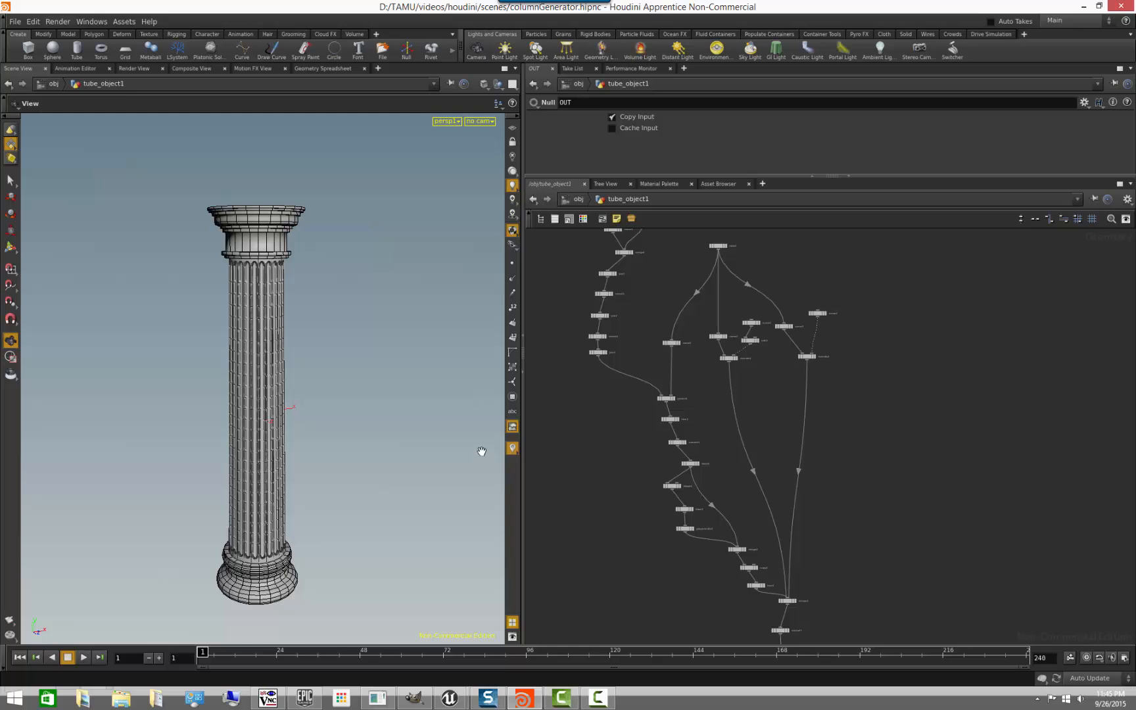
scroll(567, 477, down, 3)
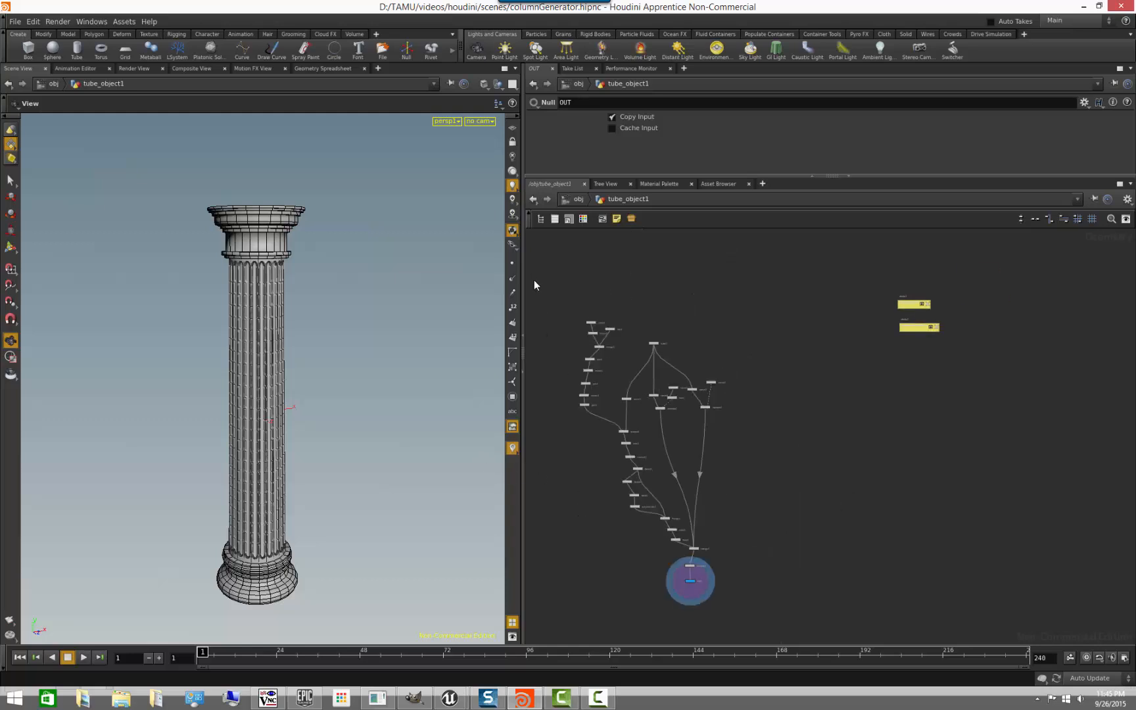
- Select all of the column's nodes, clear the selection, and look over the network alongside the column model
drag(533, 277, 791, 618)
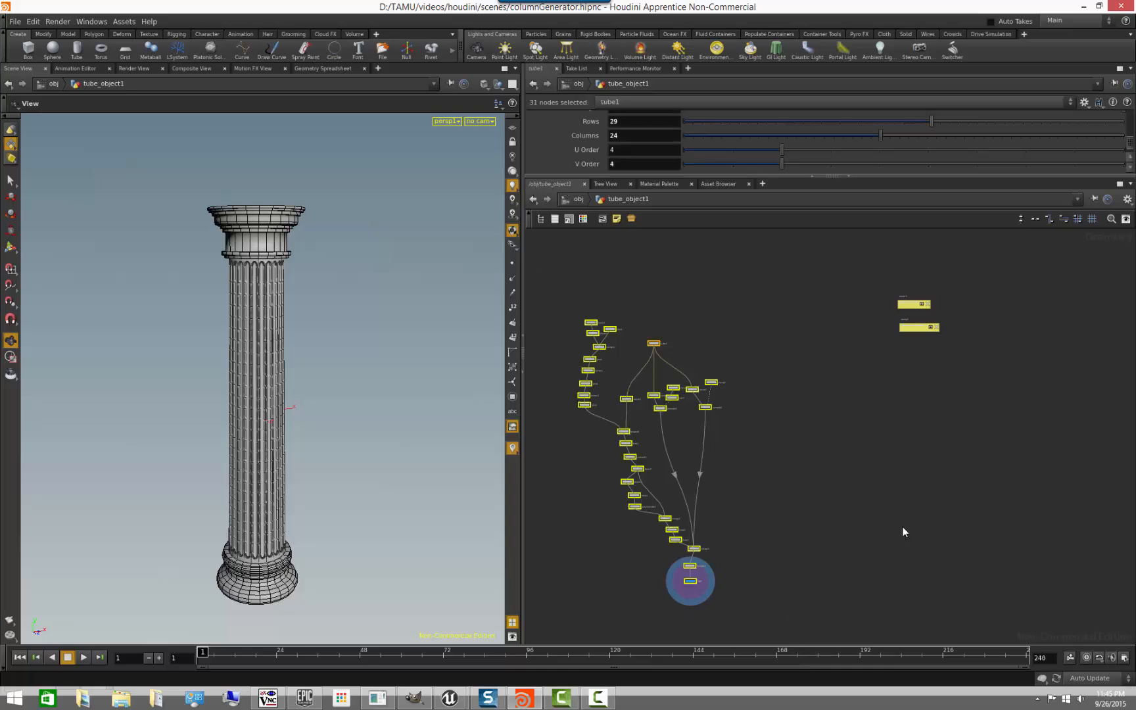
click(772, 458)
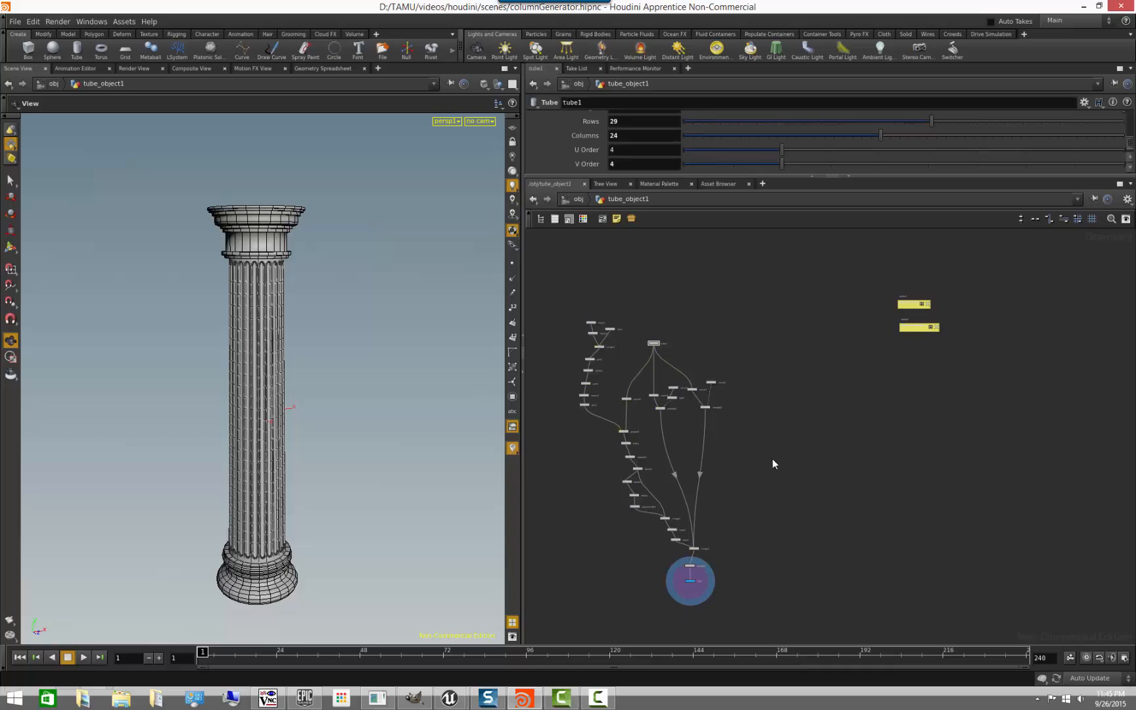
middle_drag(760, 461, 814, 428)
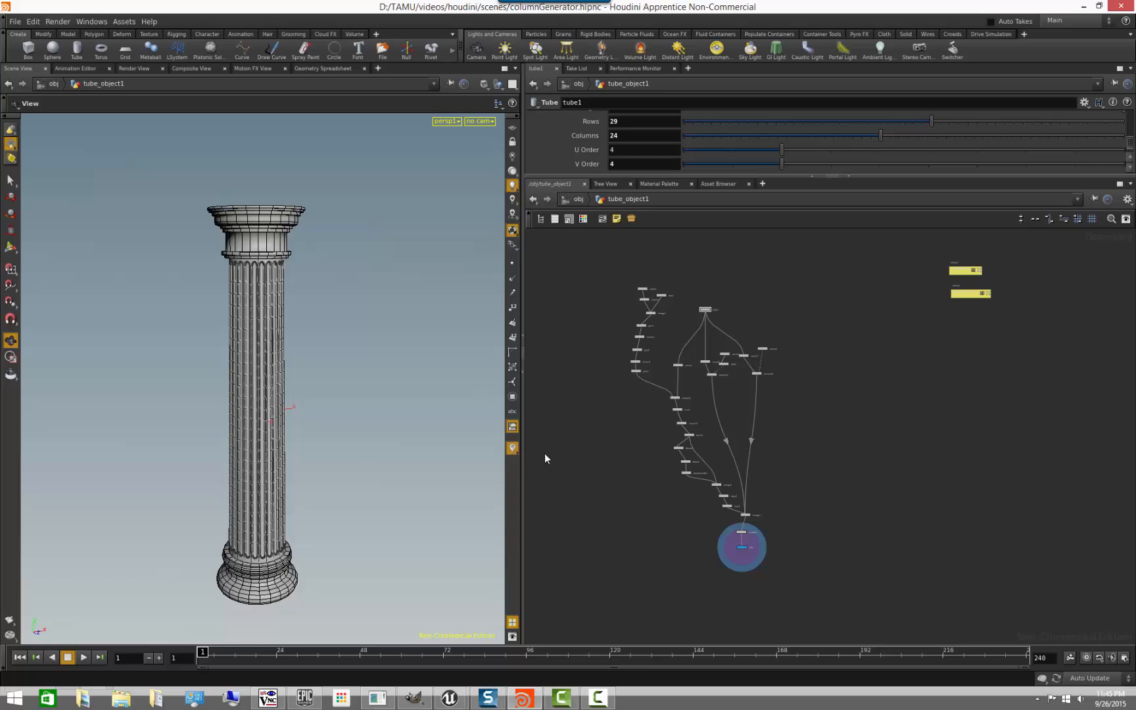
scroll(196, 483, down, 3)
drag(196, 483, 165, 467)
scroll(607, 463, up, 2)
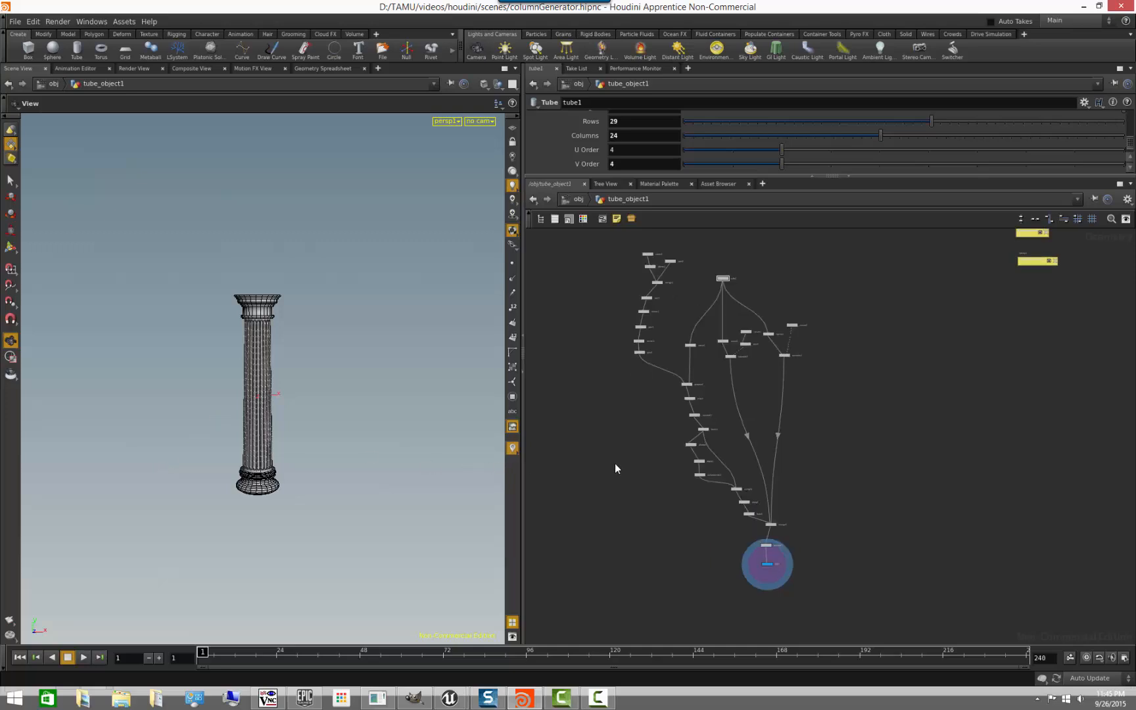
scroll(615, 463, up, 2)
scroll(590, 466, down, 1)
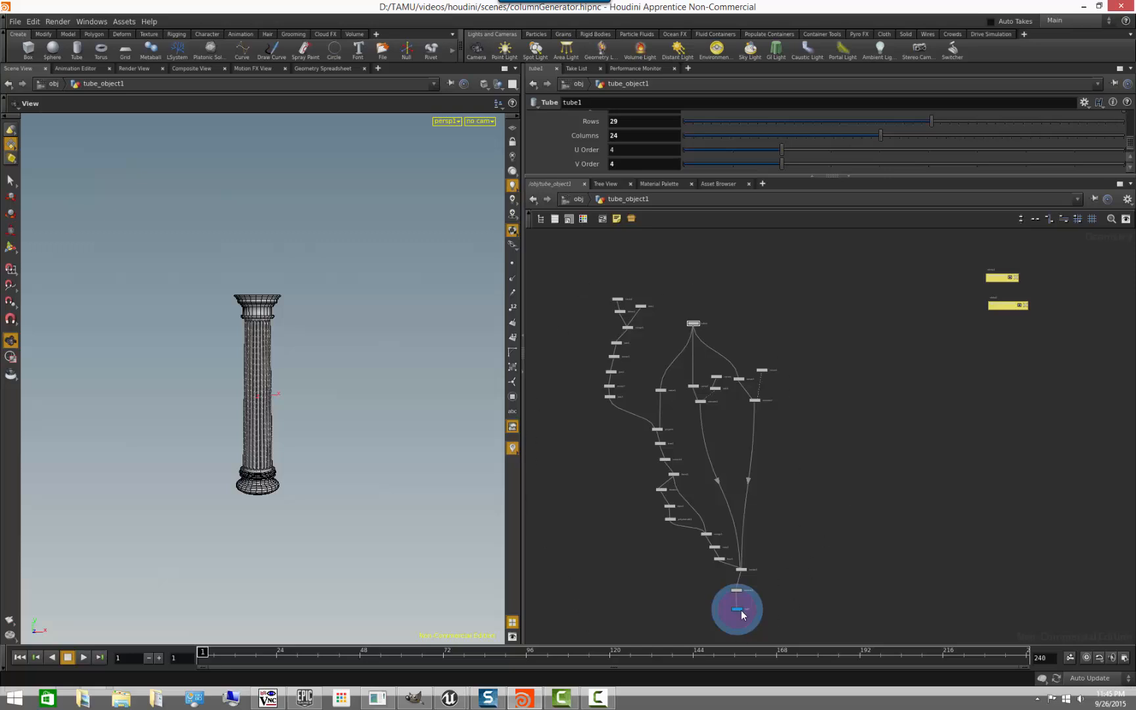
- Add a Column Generator digital asset node in the empty space beside the column's node network
middle_drag(895, 485, 839, 512)
scroll(839, 512, up, 2)
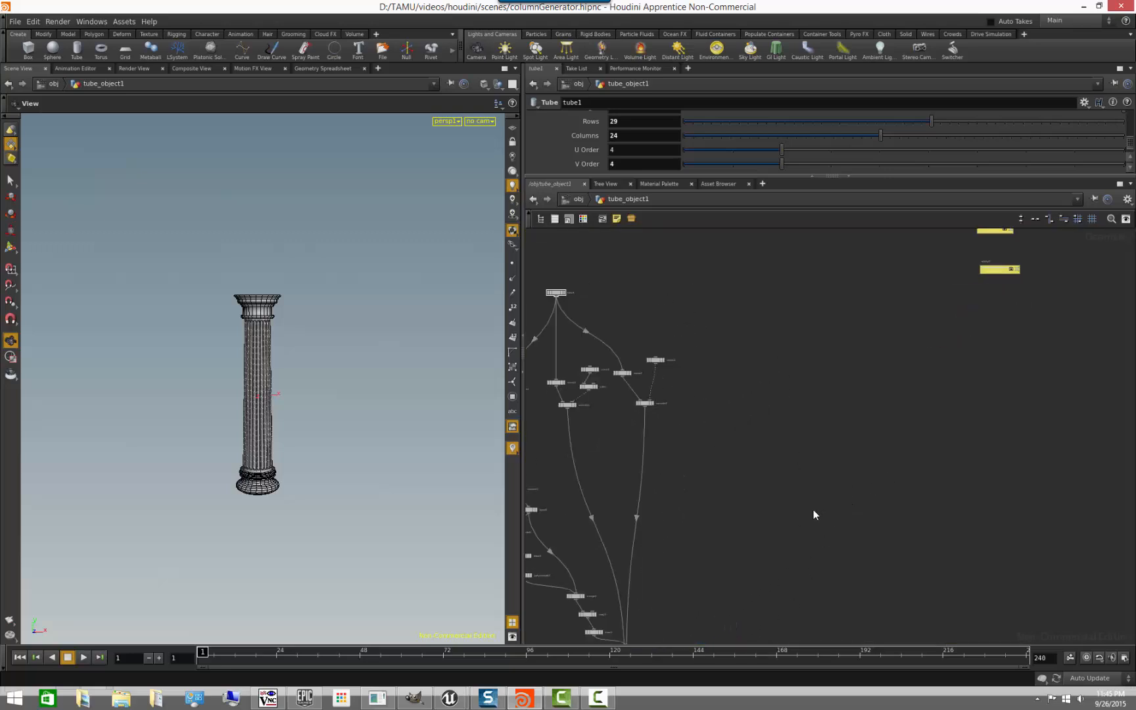
key(Tab)
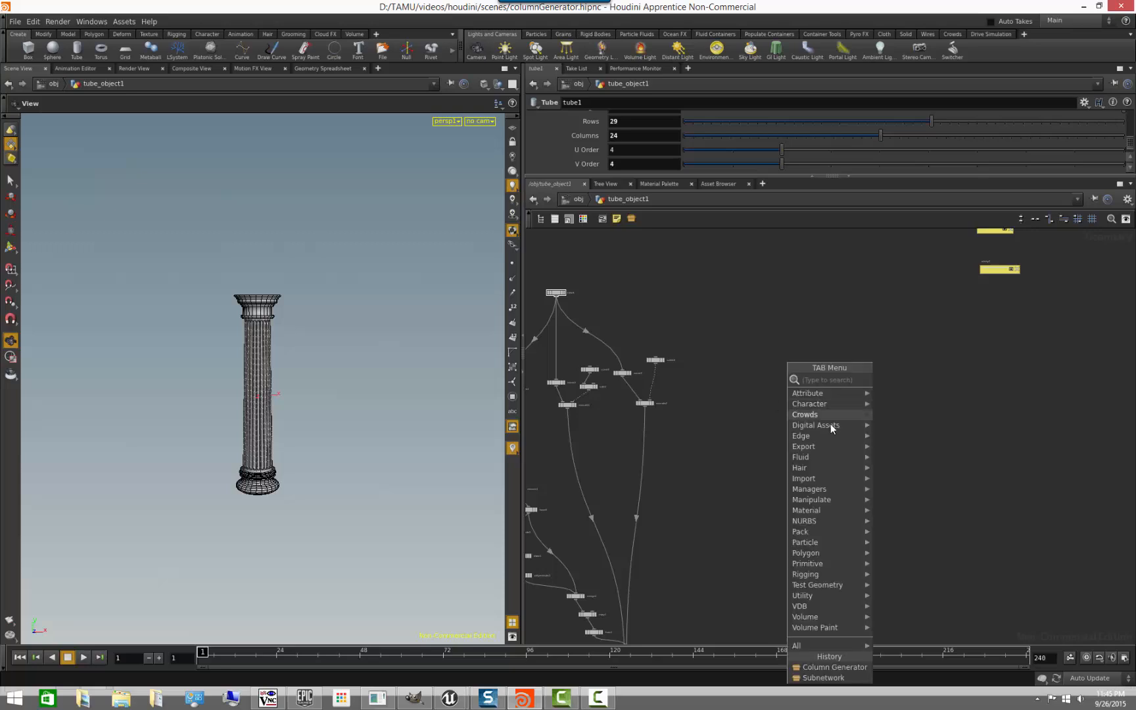
mouse_move(831, 425)
click(914, 427)
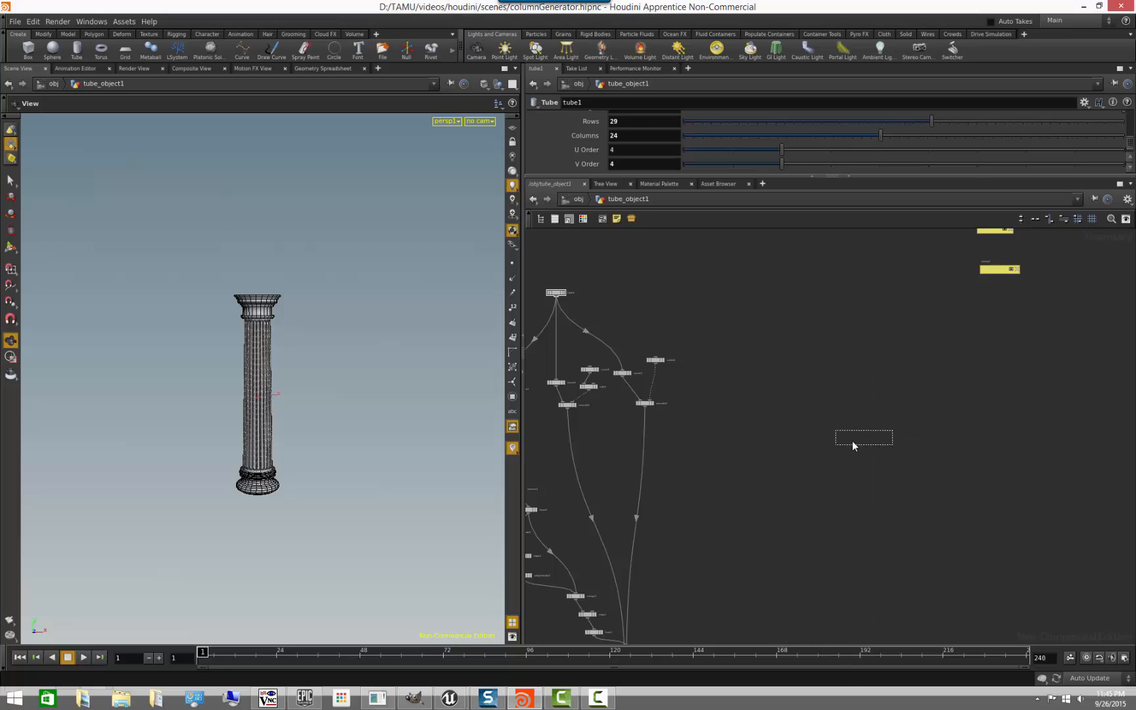
click(794, 416)
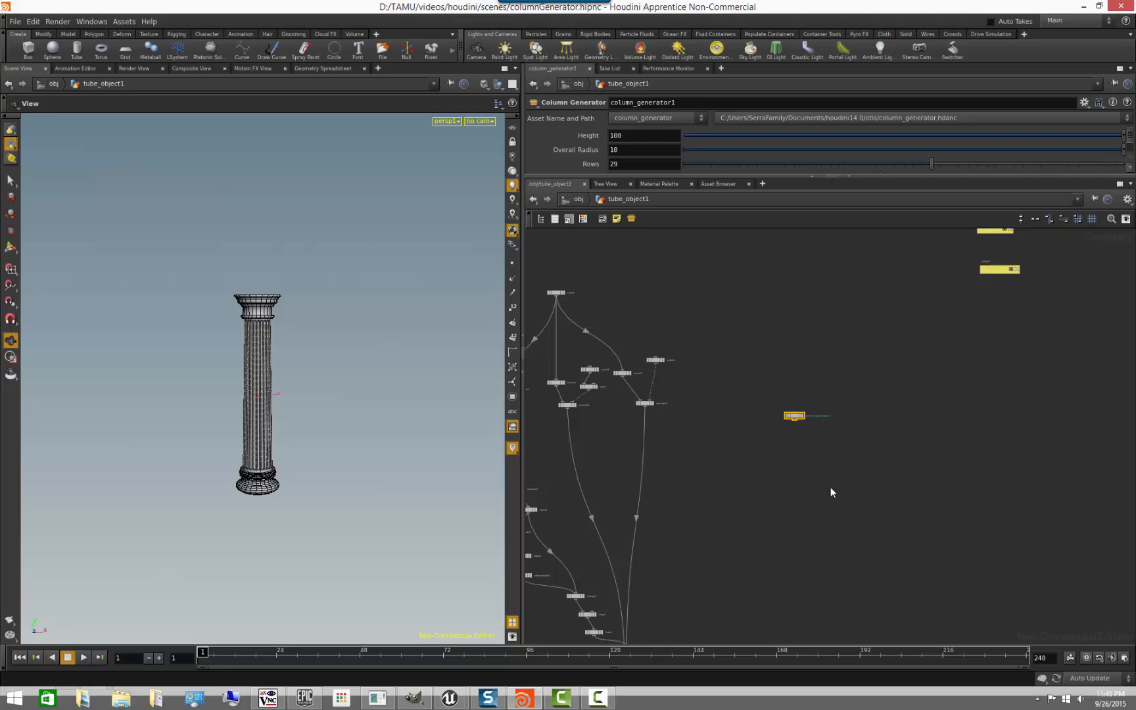
- Enlarge the parameter area to show all Column Generator settings, and turn on the display of the column_generator1 node
drag(727, 176, 726, 250)
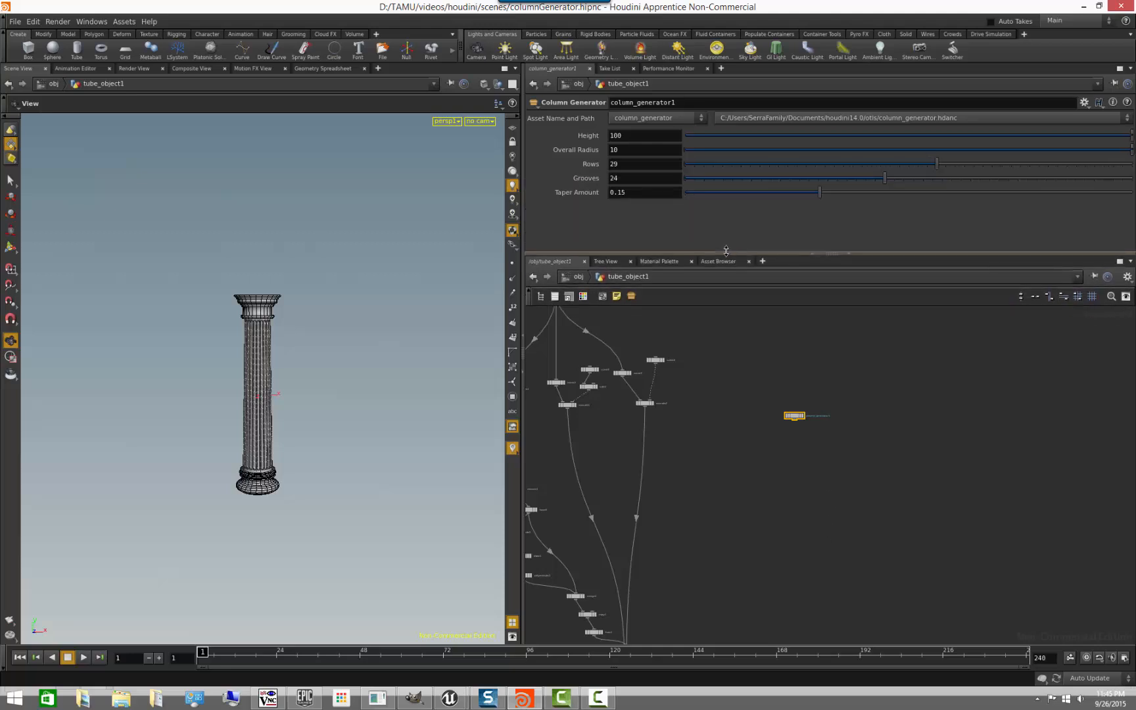
scroll(724, 499, down, 3)
middle_drag(735, 520, 716, 479)
scroll(715, 479, up, 3)
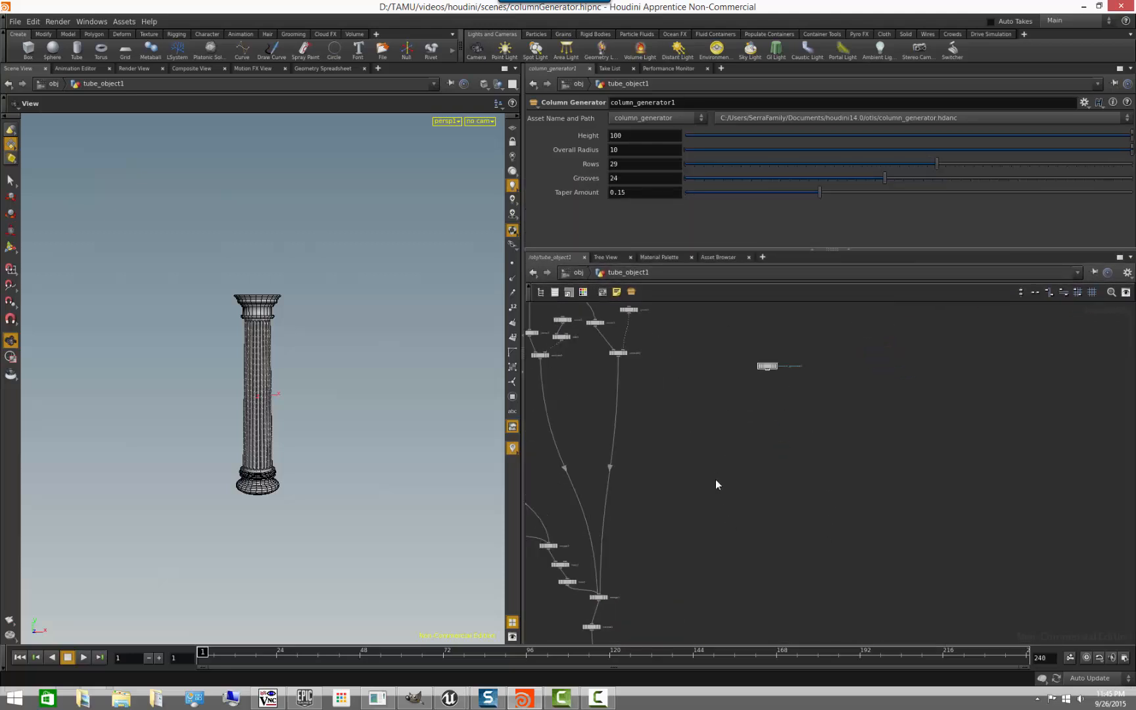
scroll(716, 479, down, 2)
scroll(721, 437, up, 4)
middle_drag(701, 398, 662, 530)
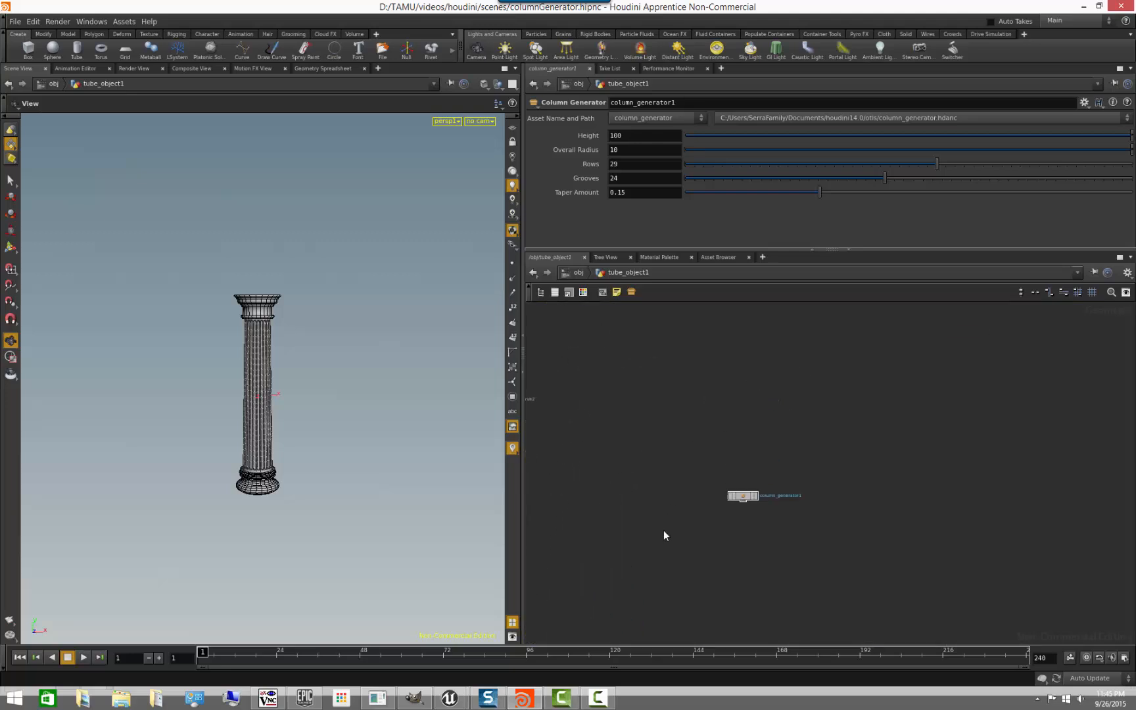
click(757, 497)
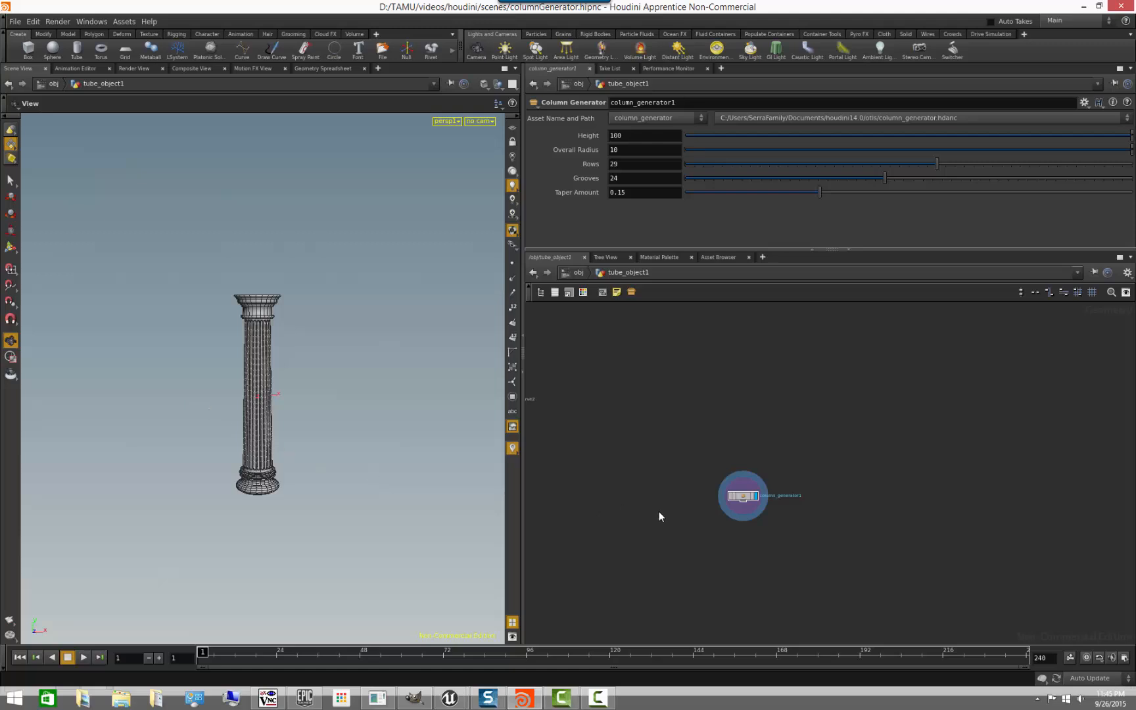
- Display the original network's OUT null, and switch the display back to column_generator1 to compare the two columns
scroll(659, 512, down, 3)
middle_drag(655, 506, 725, 327)
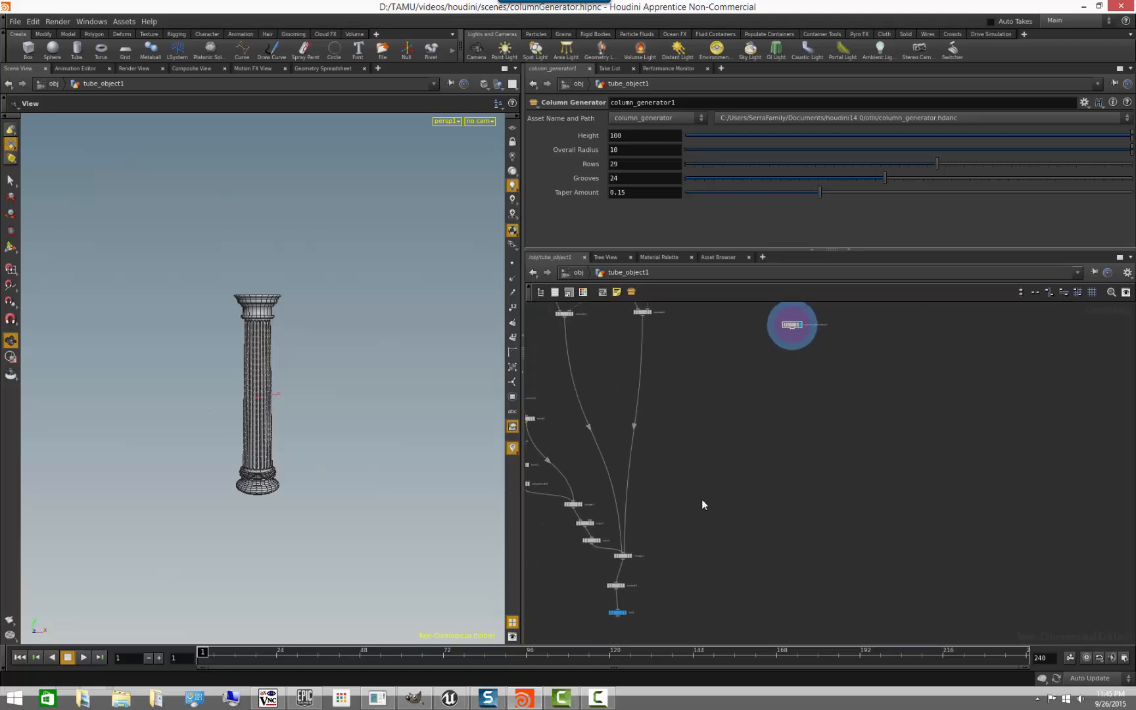
click(625, 614)
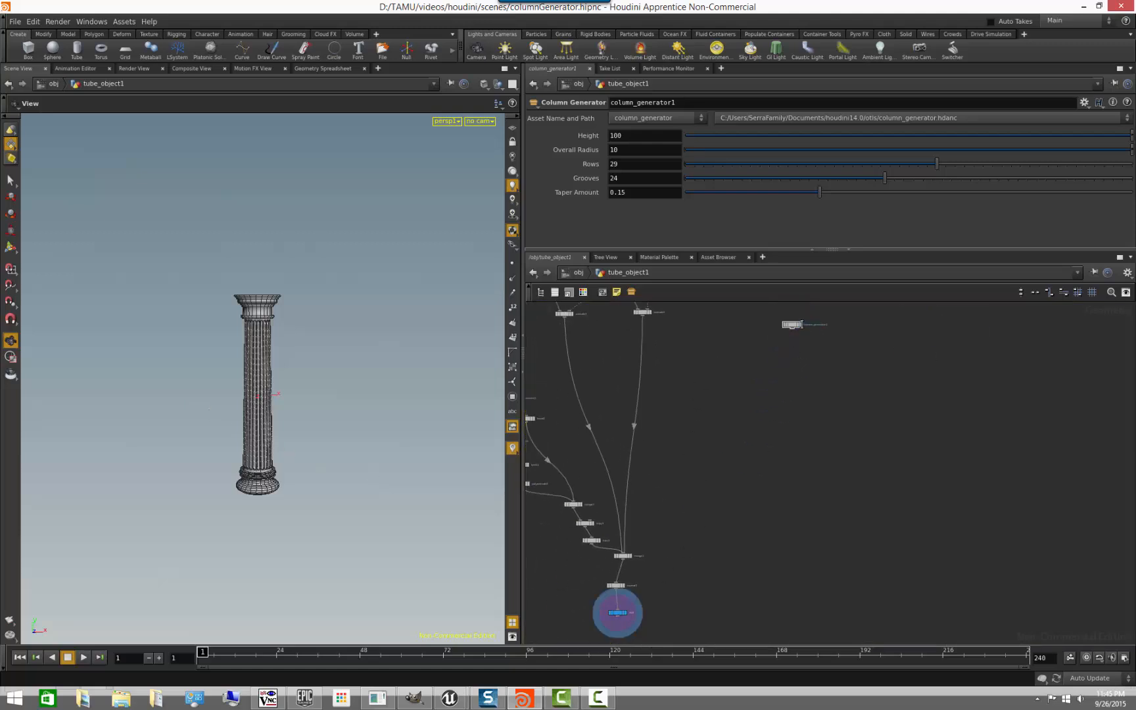
click(799, 329)
click(800, 326)
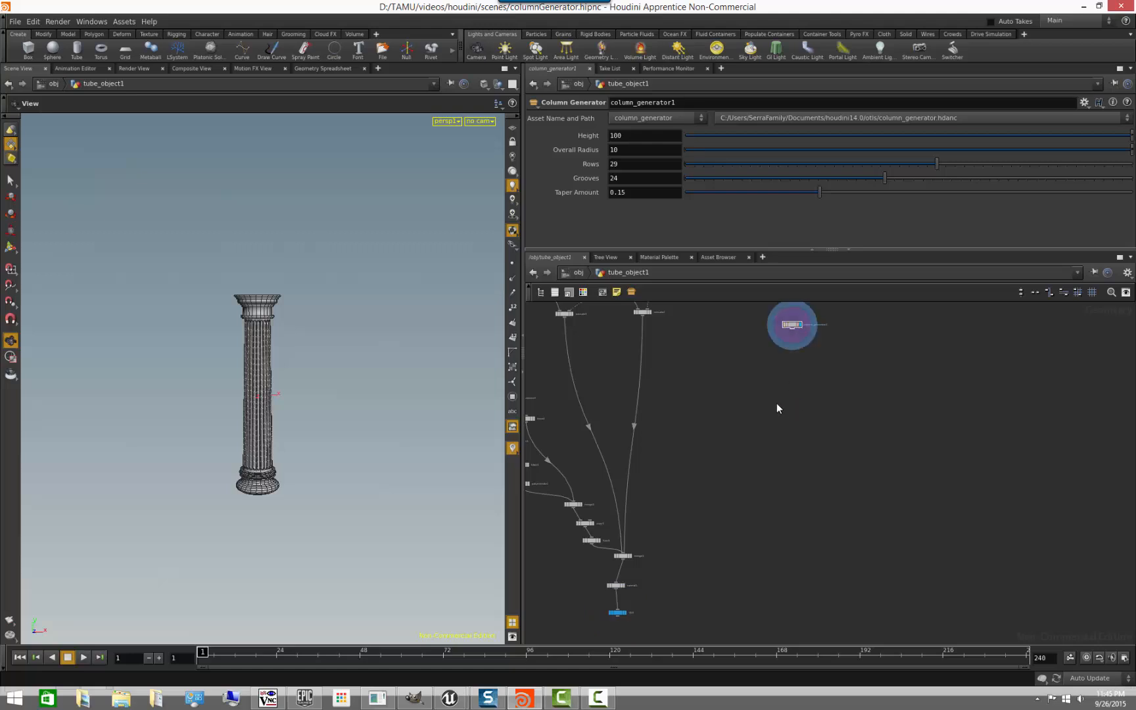
- Frame the column_generator1 node, bring the column closer in the view, and give the parameter area more height
middle_drag(738, 414, 656, 571)
scroll(674, 534, up, 5)
middle_drag(684, 432, 607, 531)
scroll(604, 529, up, 3)
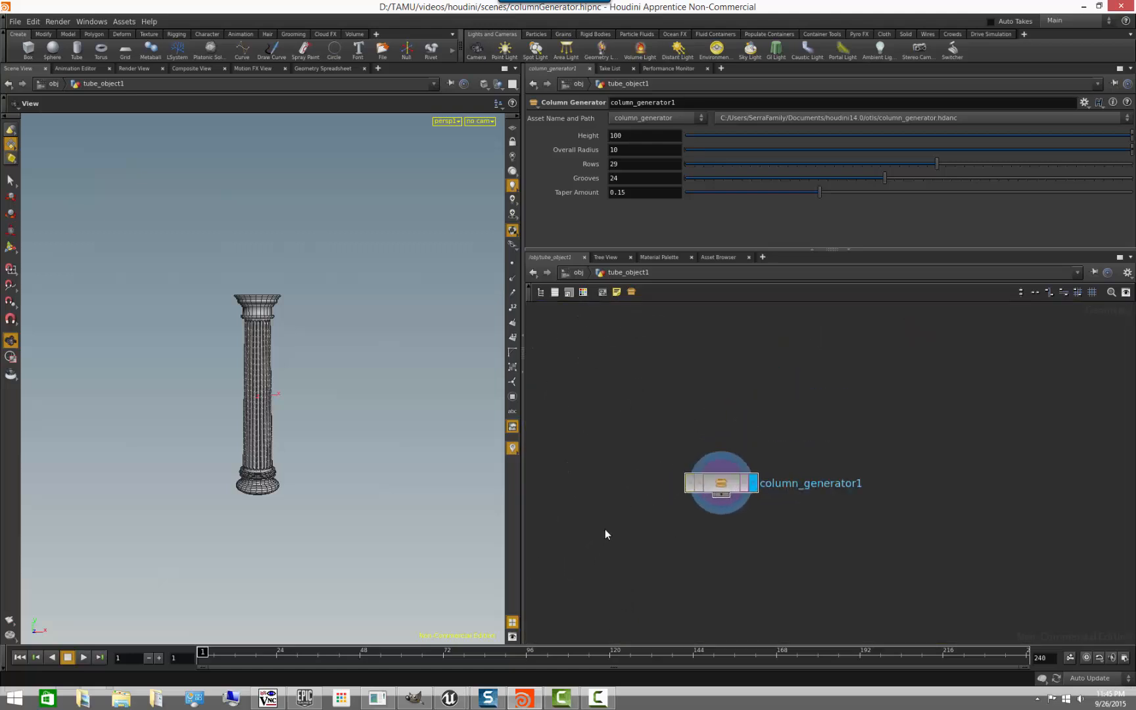
right_drag(159, 447, 390, 428)
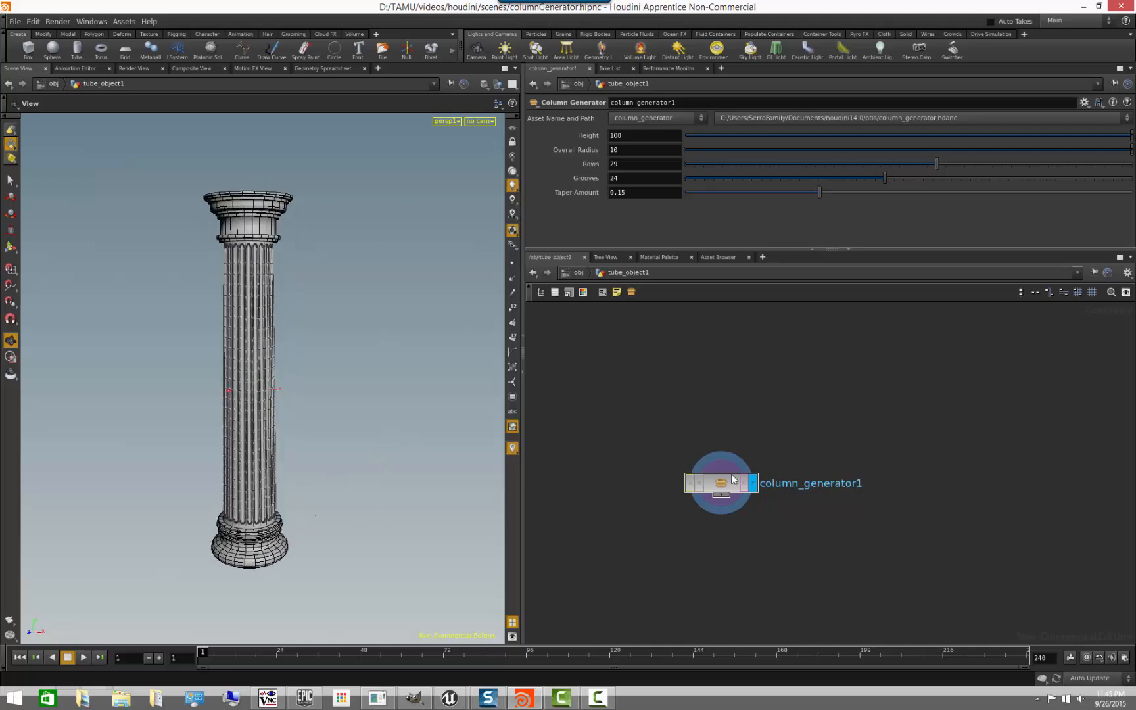
drag(785, 250, 783, 292)
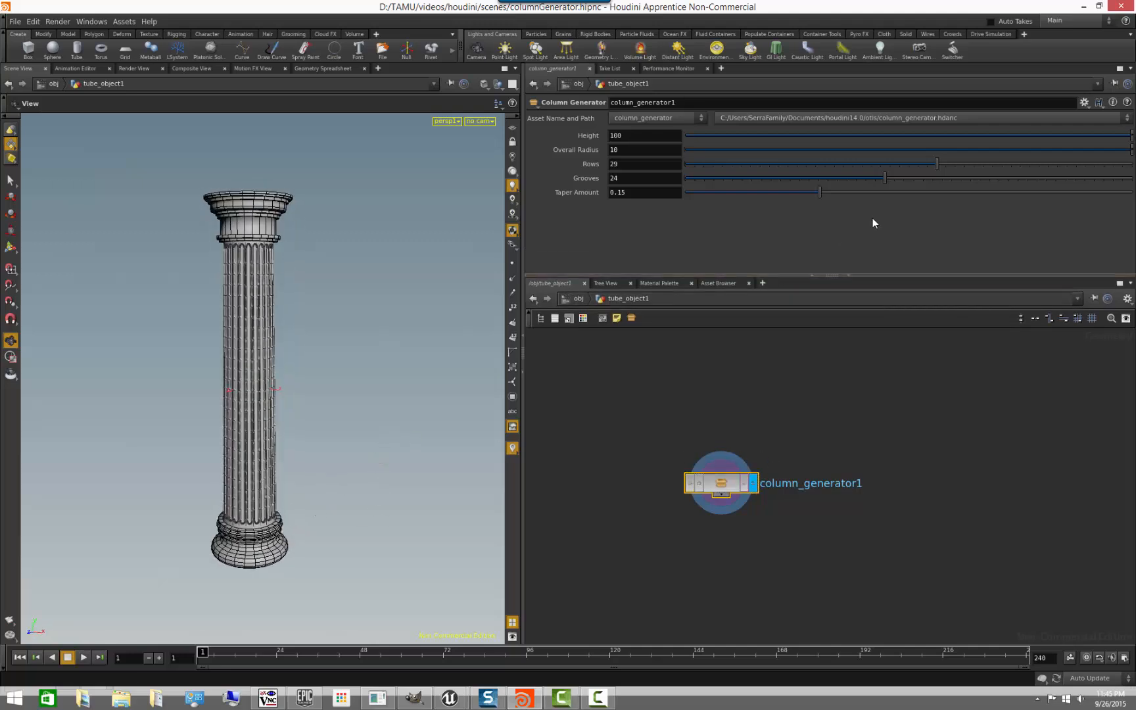
- Try a much shorter column, set the Height back to 100, and test a change to the Overall Radius
mouse_move(1131, 135)
mouse_down()
mouse_move(946, 142)
mouse_move(1131, 139)
mouse_up()
double_click(625, 136)
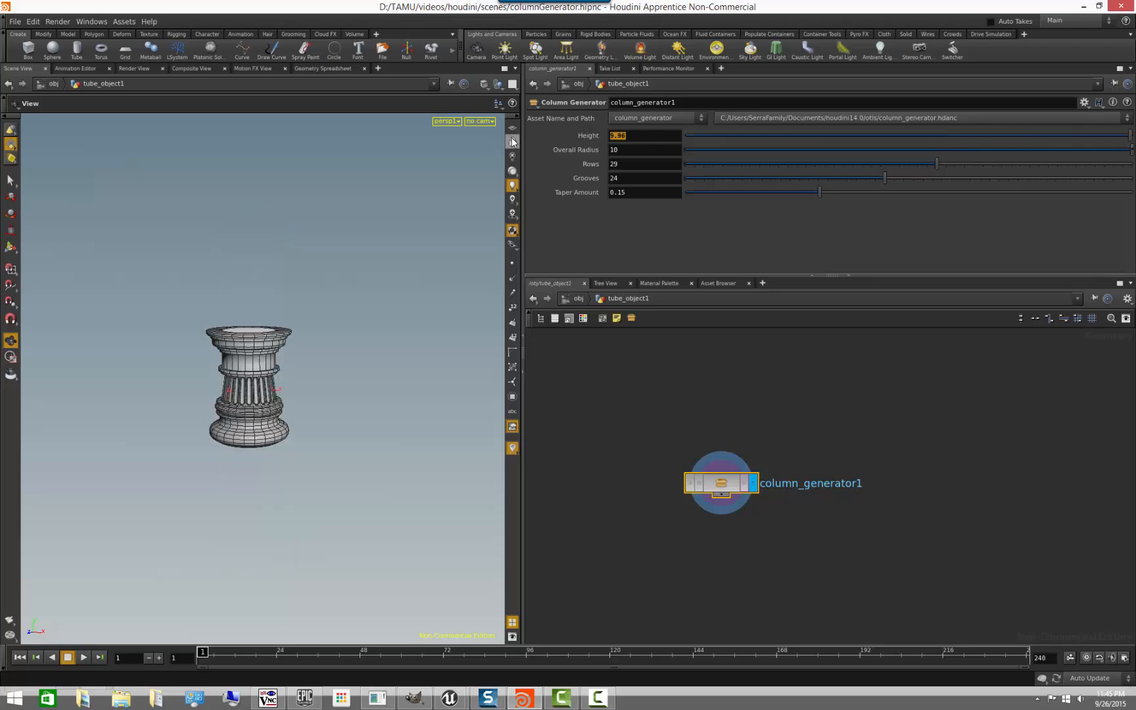
text(100)
key(Return)
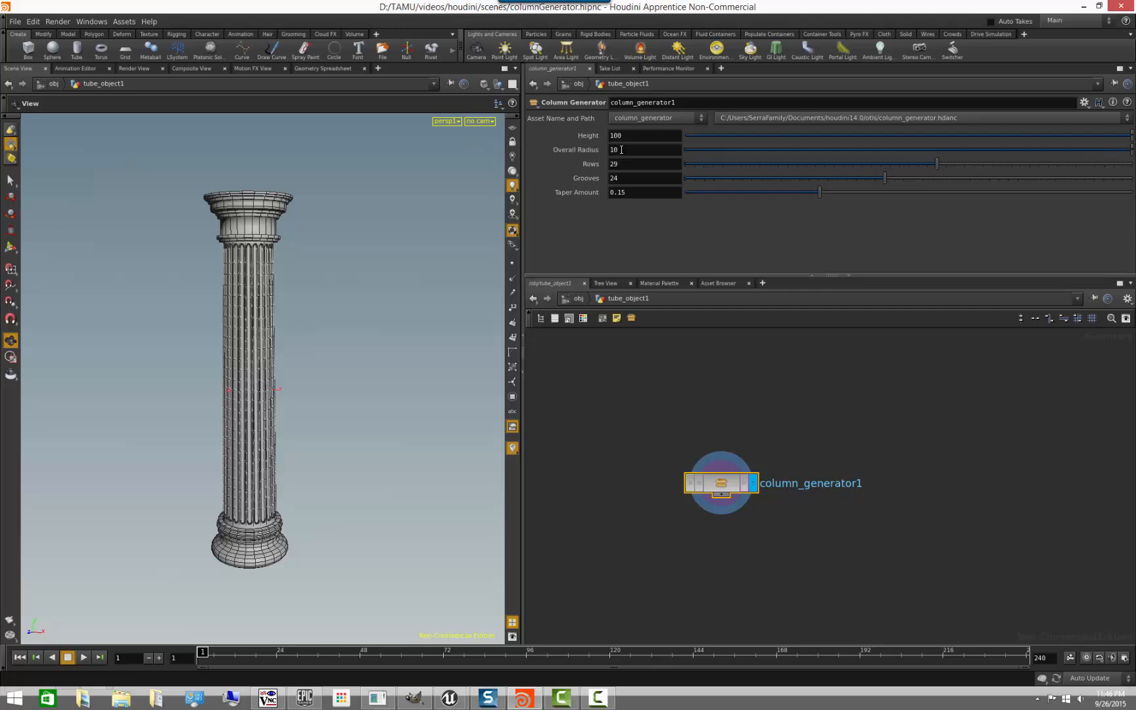
middle_drag(616, 149, 682, 153)
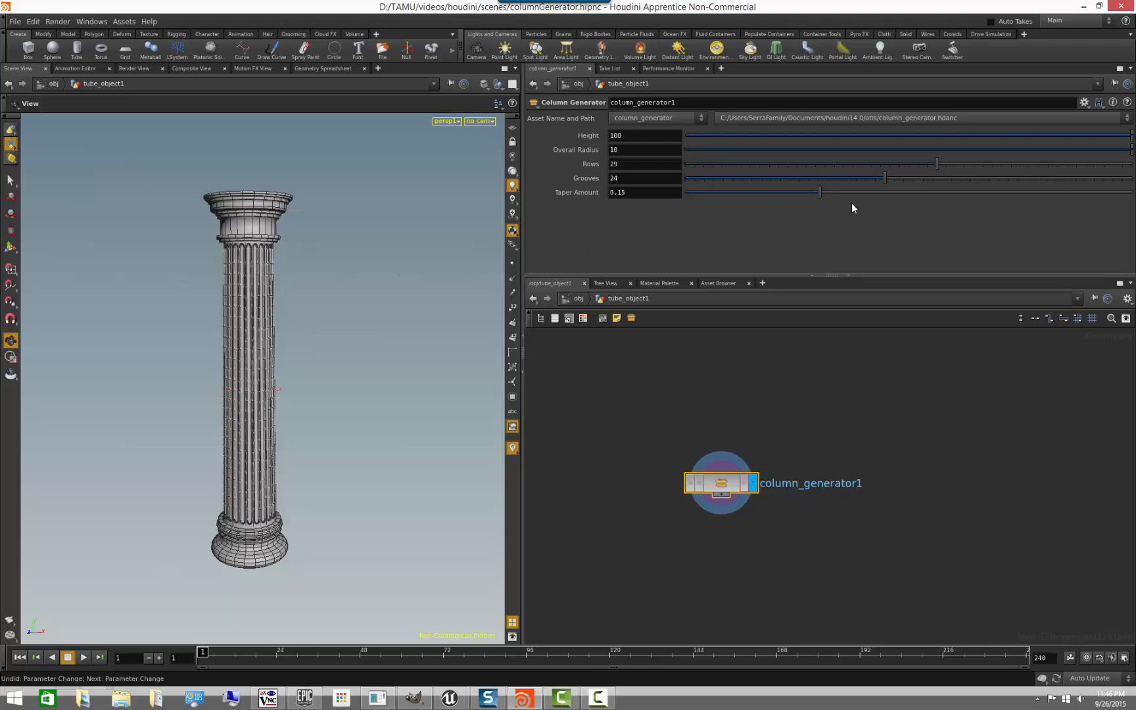
- Set the column's Rows to 30, then try 15 Grooves and undo the Grooves change
mouse_move(938, 165)
mouse_down()
mouse_move(799, 170)
mouse_move(961, 161)
mouse_move(935, 163)
mouse_move(949, 163)
mouse_up()
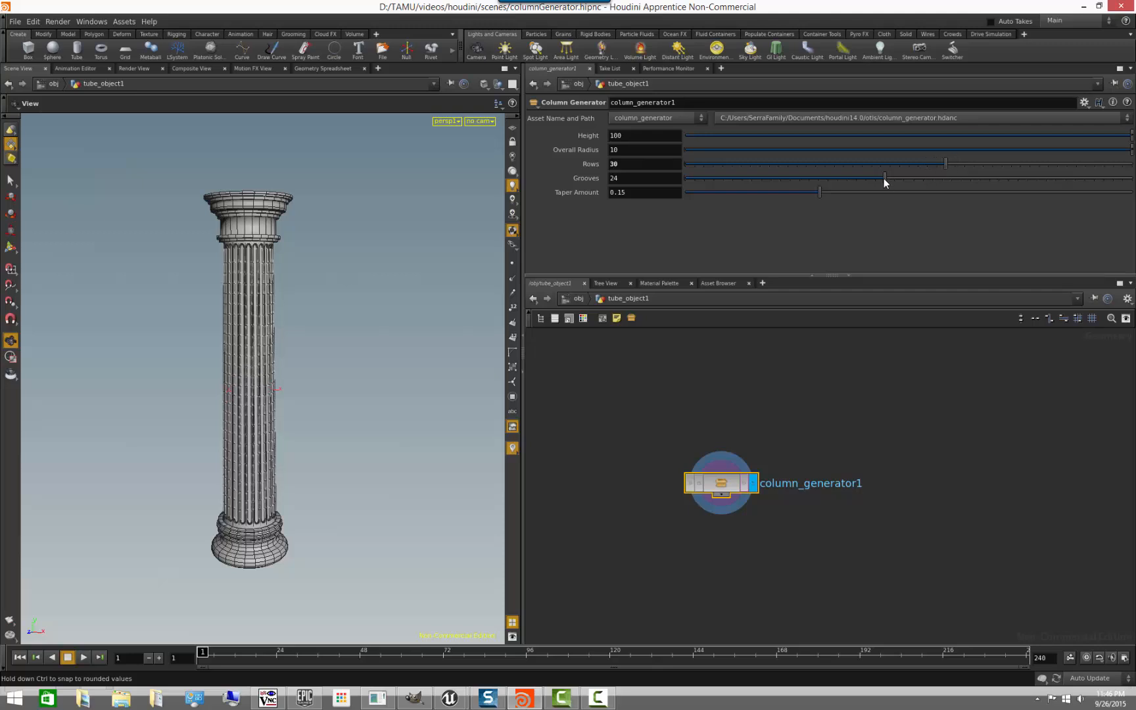
drag(884, 178, 809, 186)
key(ctrl+z)
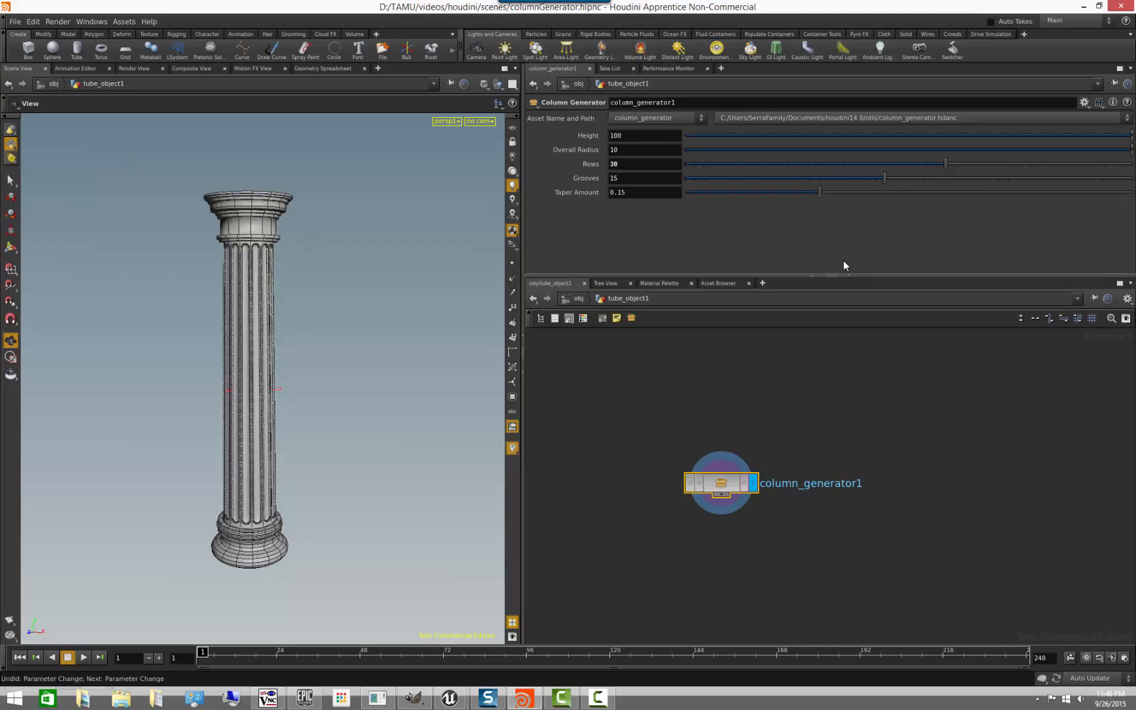
key(ctrl+z)
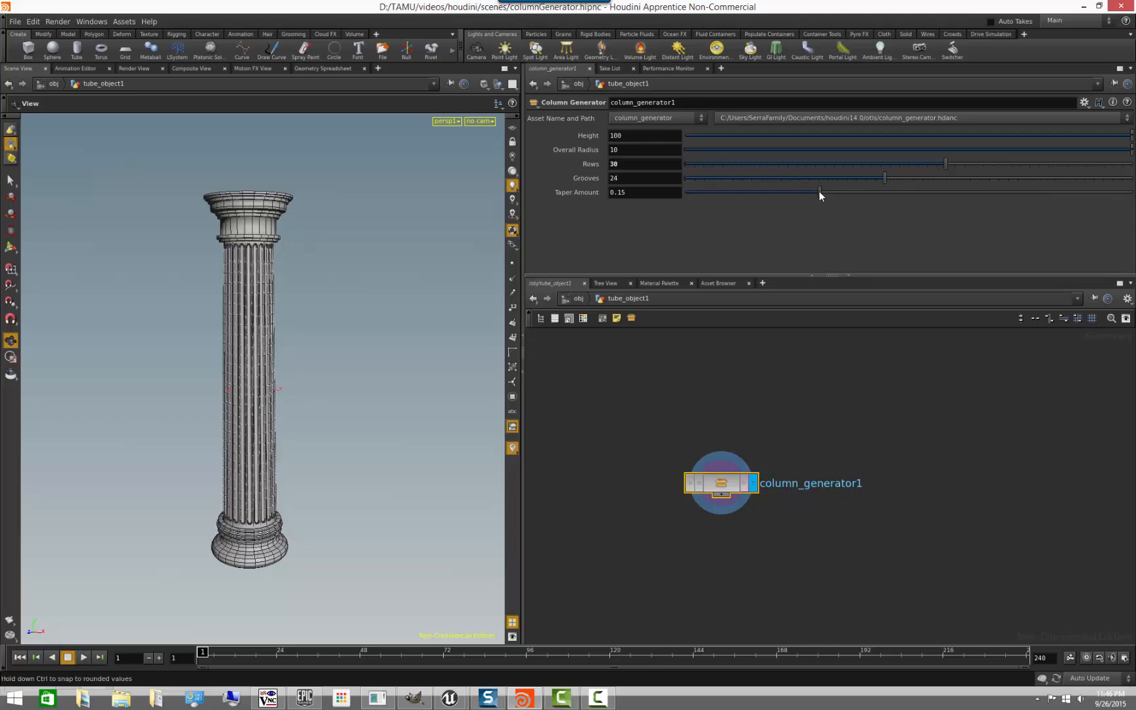
- Try a straight, untapered shaft and set the Taper Amount to 0.1437
drag(820, 192, 491, 195)
drag(698, 200, 814, 202)
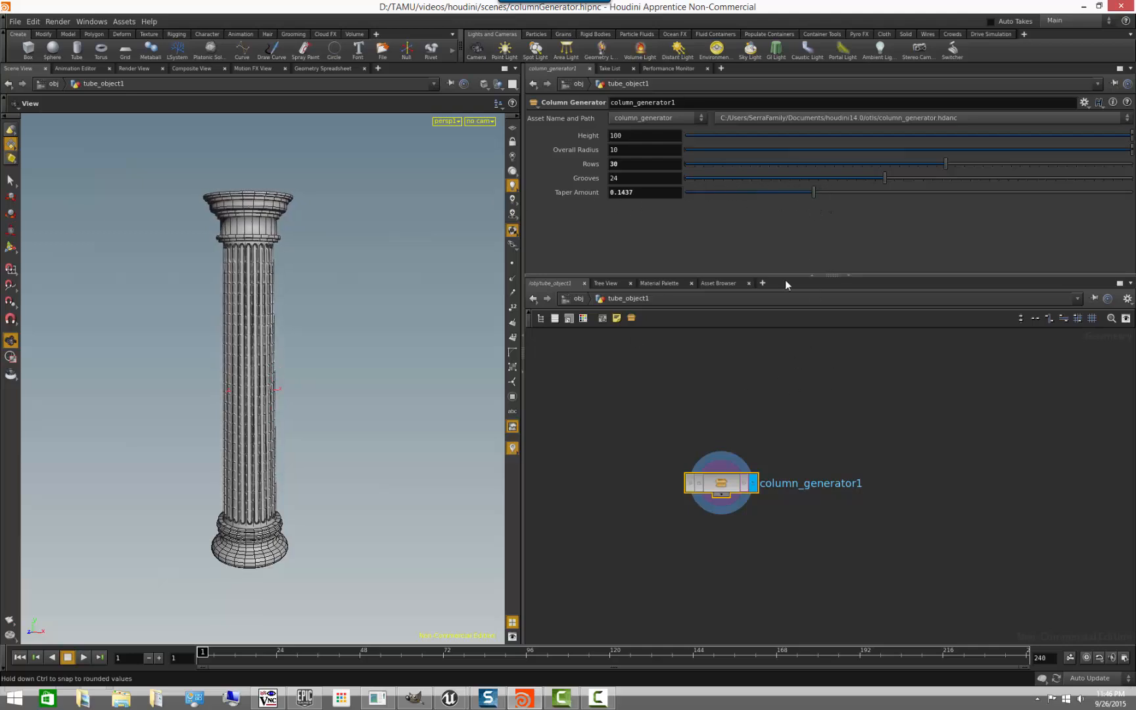
- Show the parameters of the original network's tube1 node and examine its branches down to the OUT null
scroll(720, 420, down, 2)
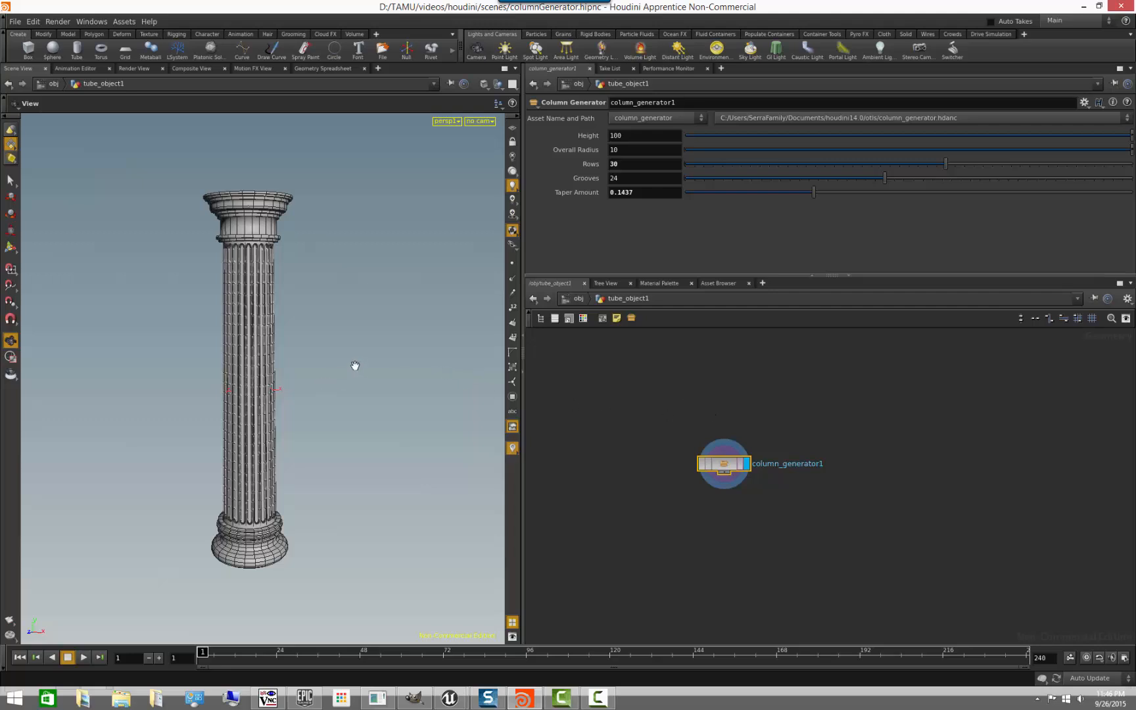
middle_drag(729, 398, 909, 380)
scroll(906, 381, down, 2)
middle_drag(748, 416, 863, 438)
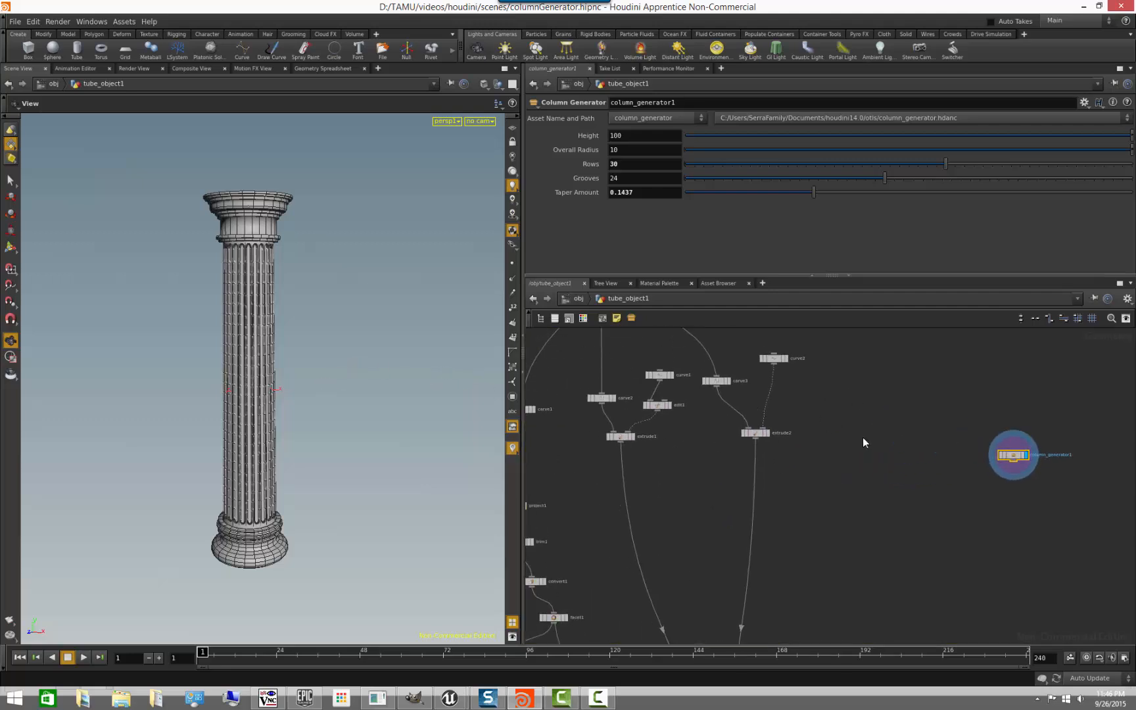
scroll(863, 438, down, 3)
middle_drag(645, 366, 648, 429)
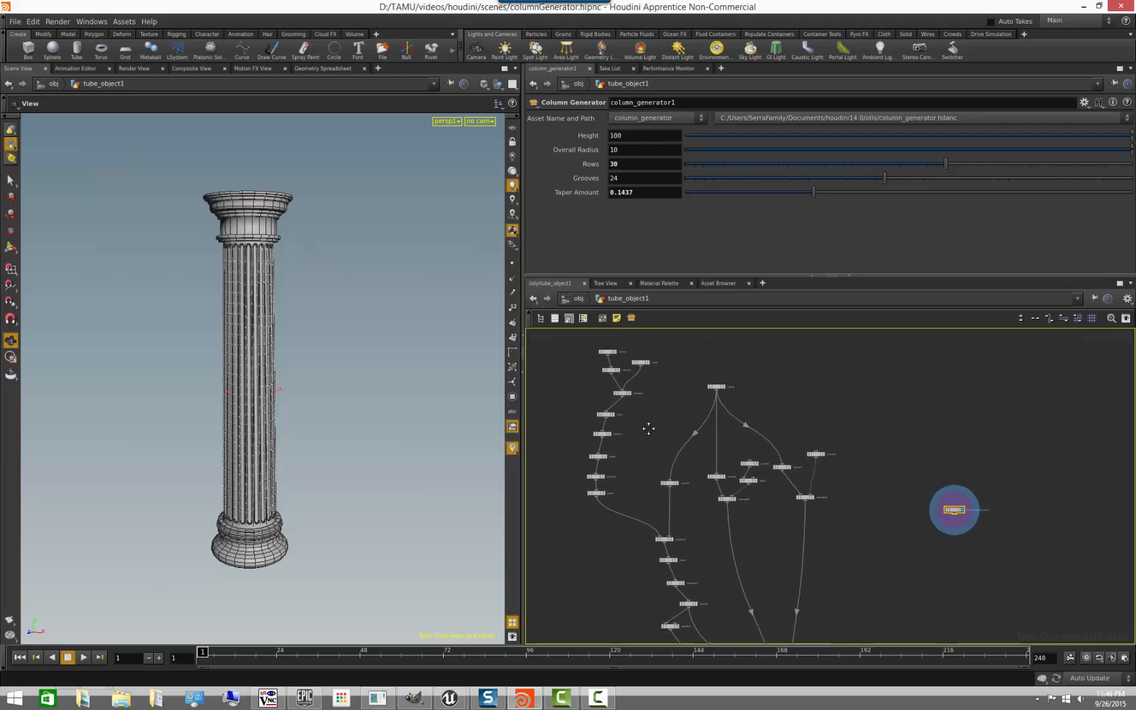
click(716, 388)
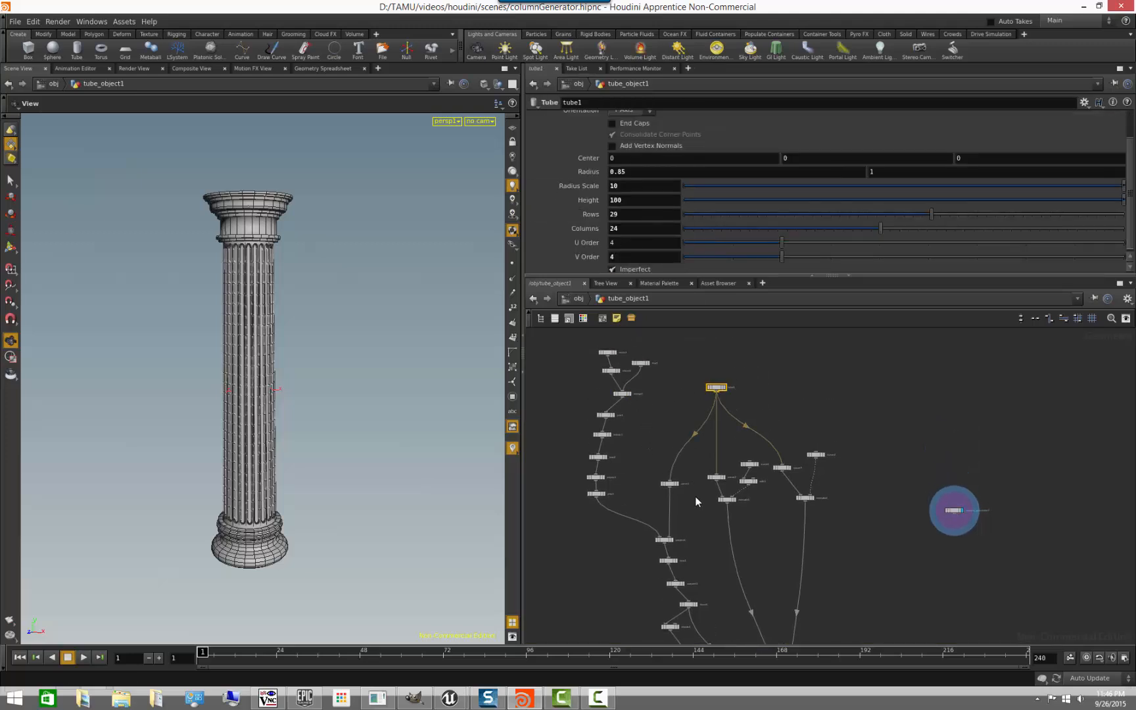
middle_drag(802, 583, 741, 473)
middle_drag(811, 564, 783, 385)
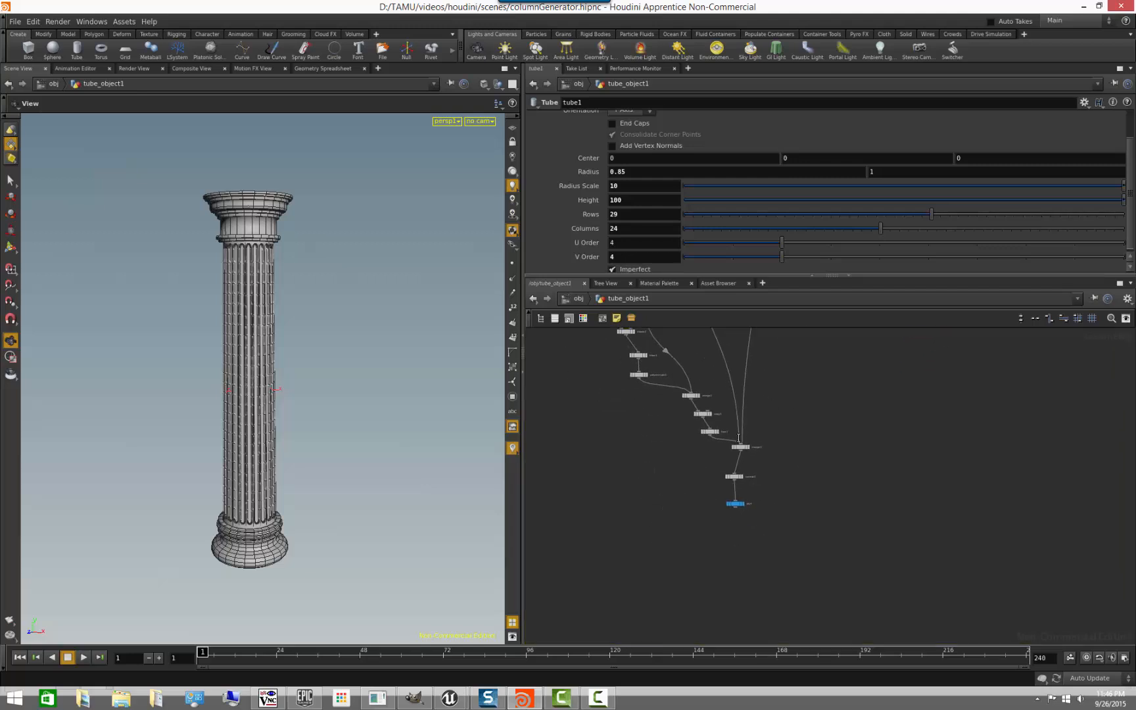
middle_drag(620, 386, 645, 551)
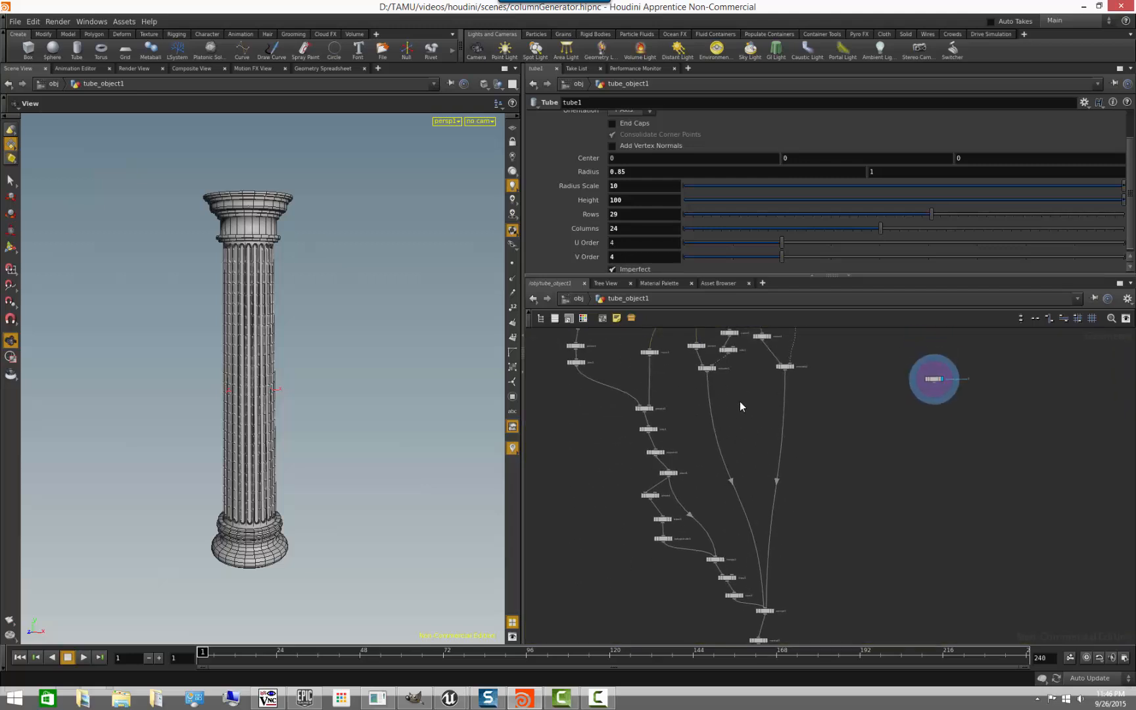
middle_drag(795, 410, 750, 500)
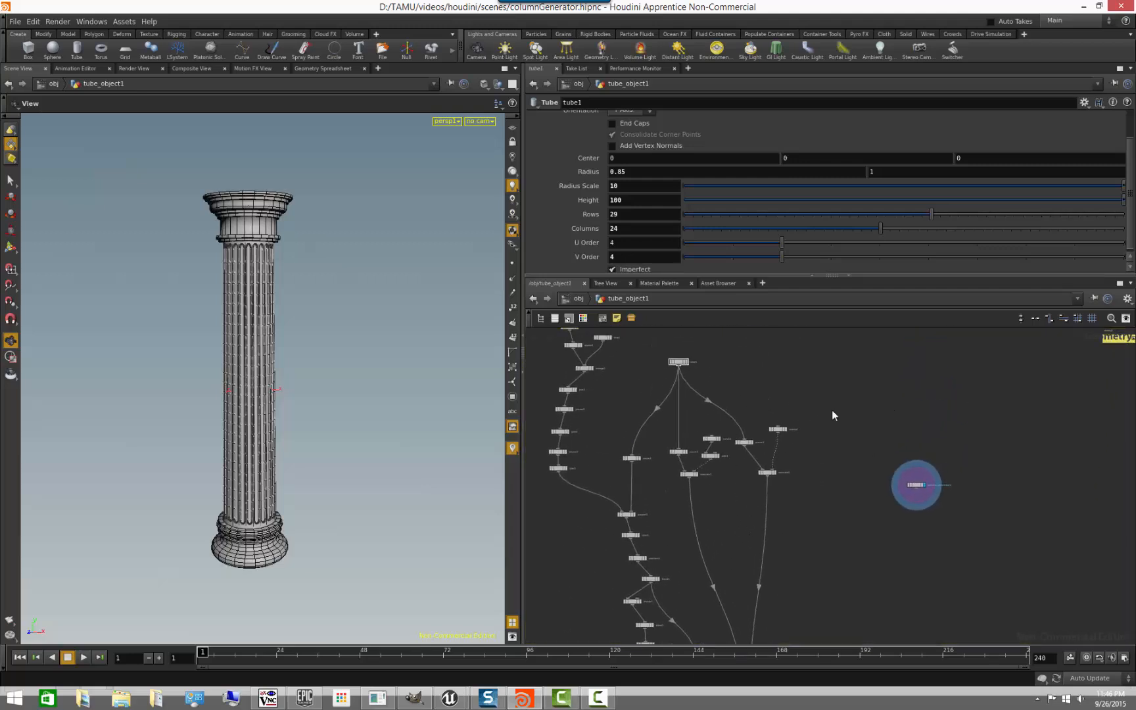
- Return to the column_generator1 node and select it to review its exposed parameters
middle_drag(854, 467, 750, 463)
scroll(755, 475, up, 4)
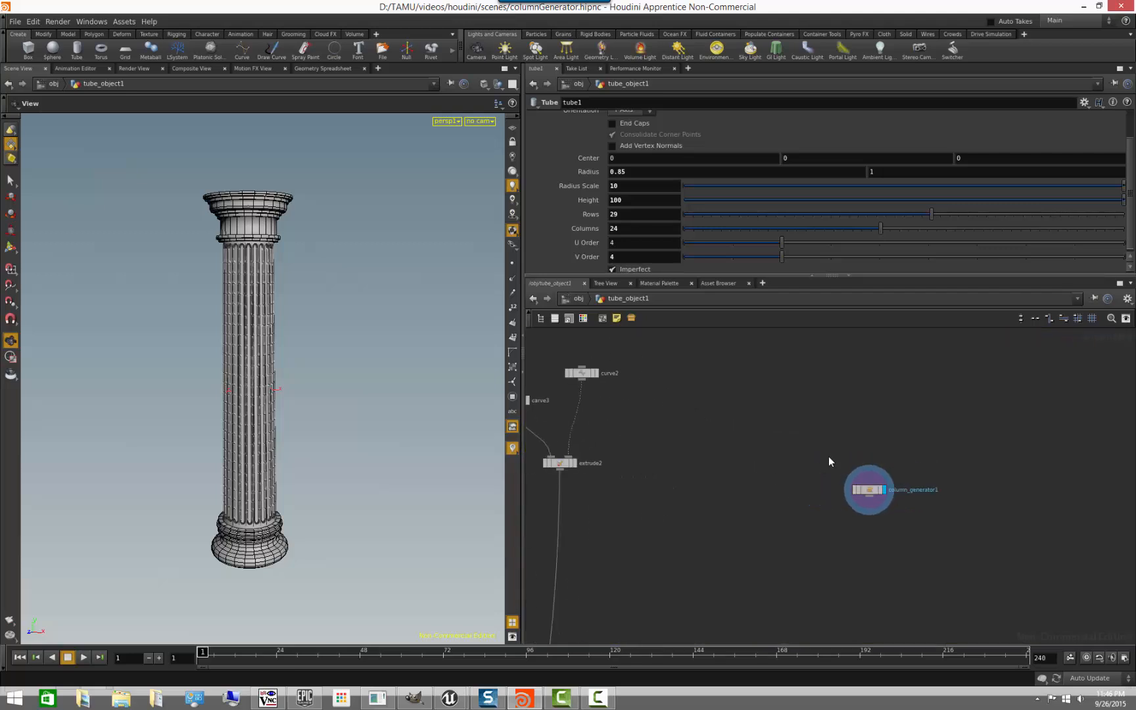
middle_drag(828, 458, 718, 397)
scroll(715, 398, up, 2)
click(789, 442)
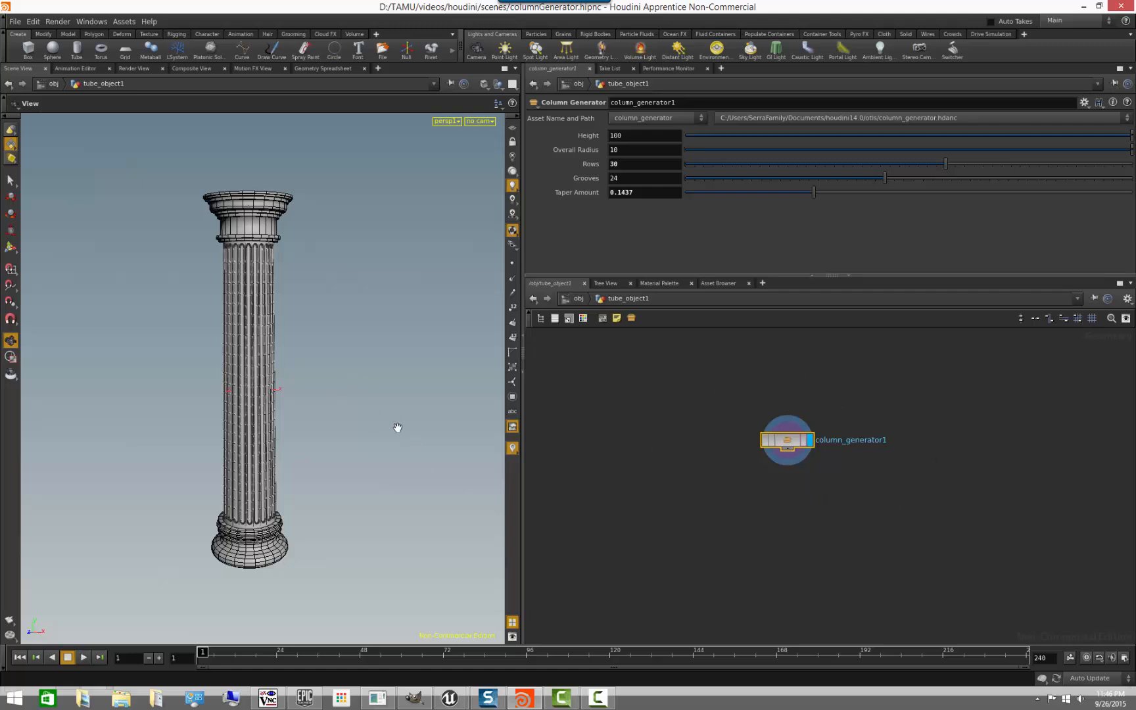
scroll(746, 469, up, 1)
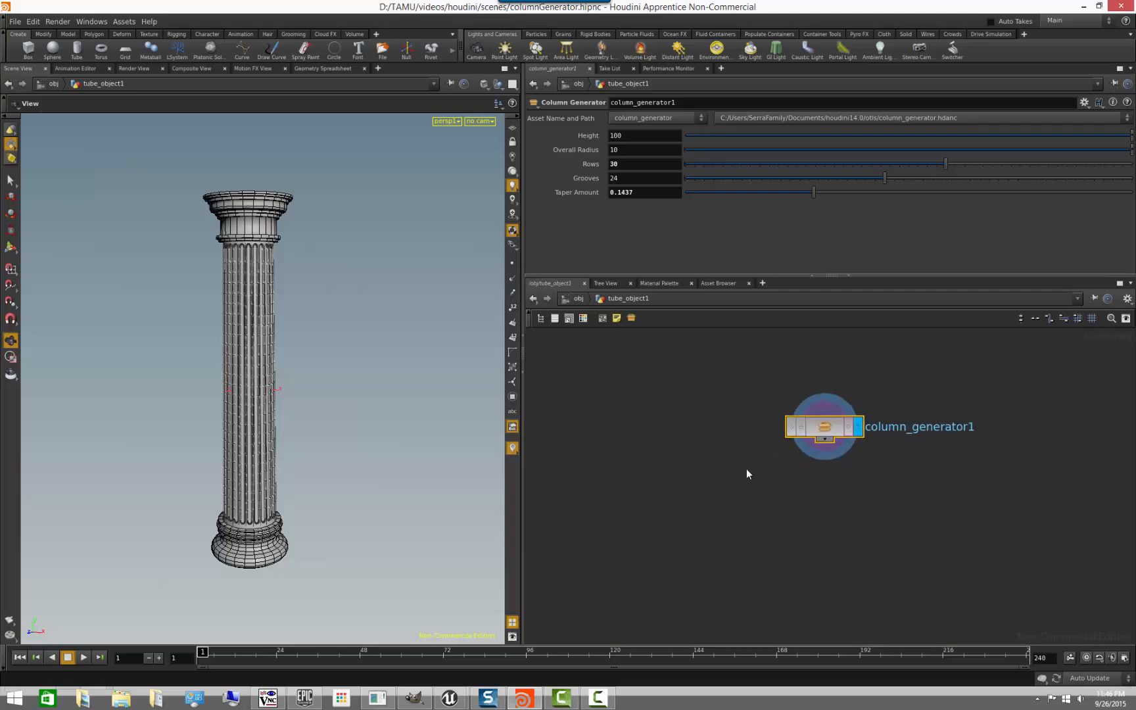
scroll(724, 512, down, 4)
scroll(694, 517, up, 2)
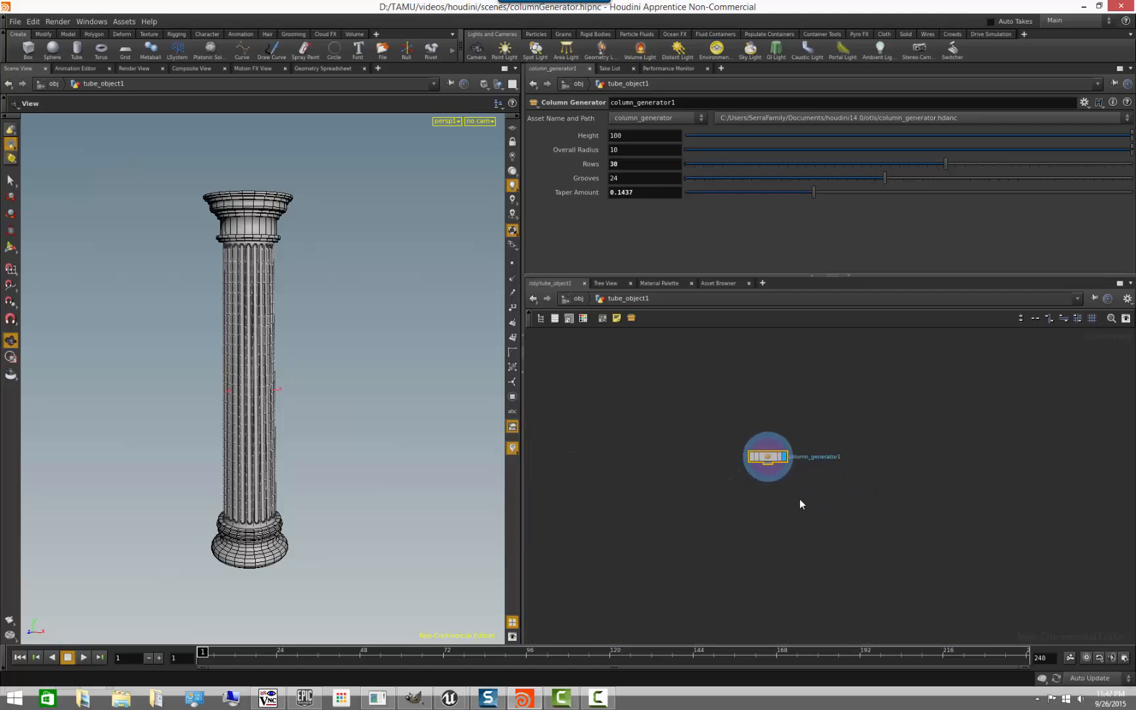
- Enter the column_generator1 asset, examine the node network inside it, and go back up to tube_object1
click(772, 463)
double_click(773, 459)
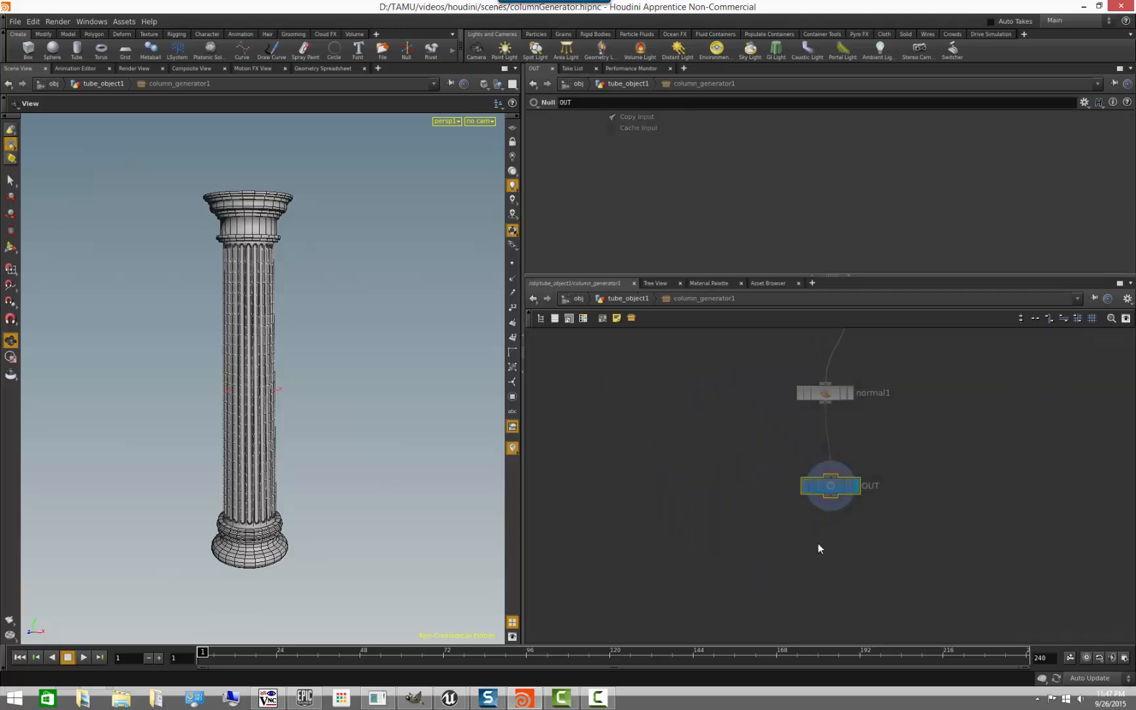
scroll(892, 398, down, 5)
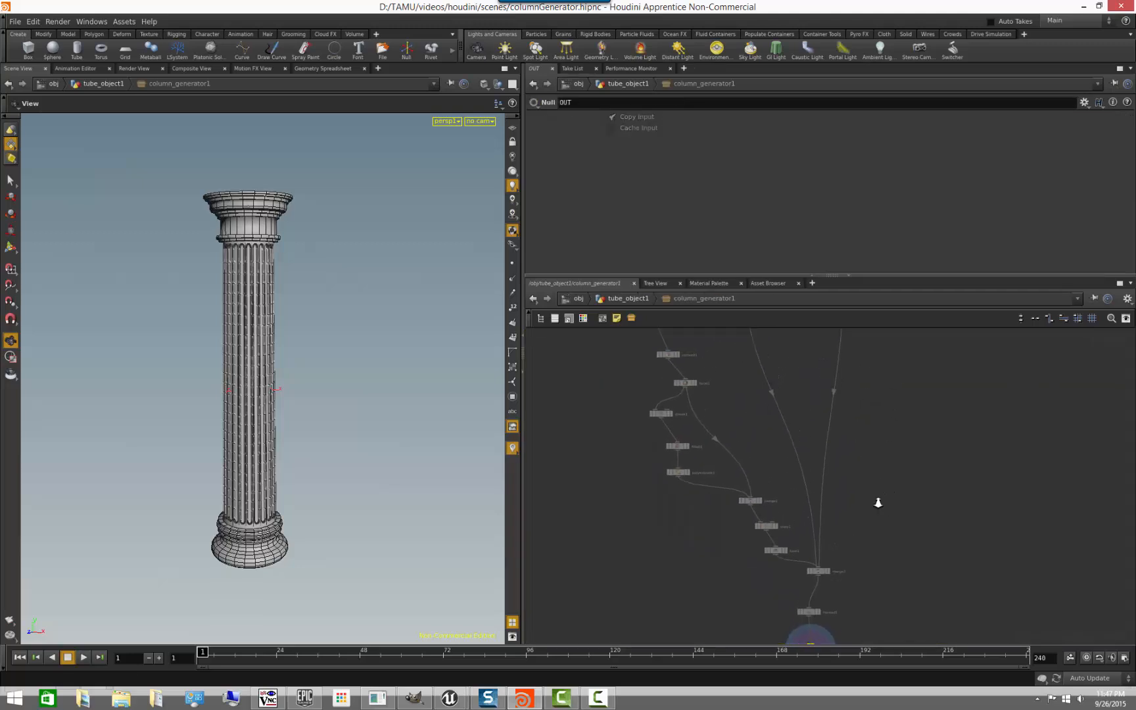
middle_drag(934, 484, 877, 347)
middle_drag(868, 414, 816, 418)
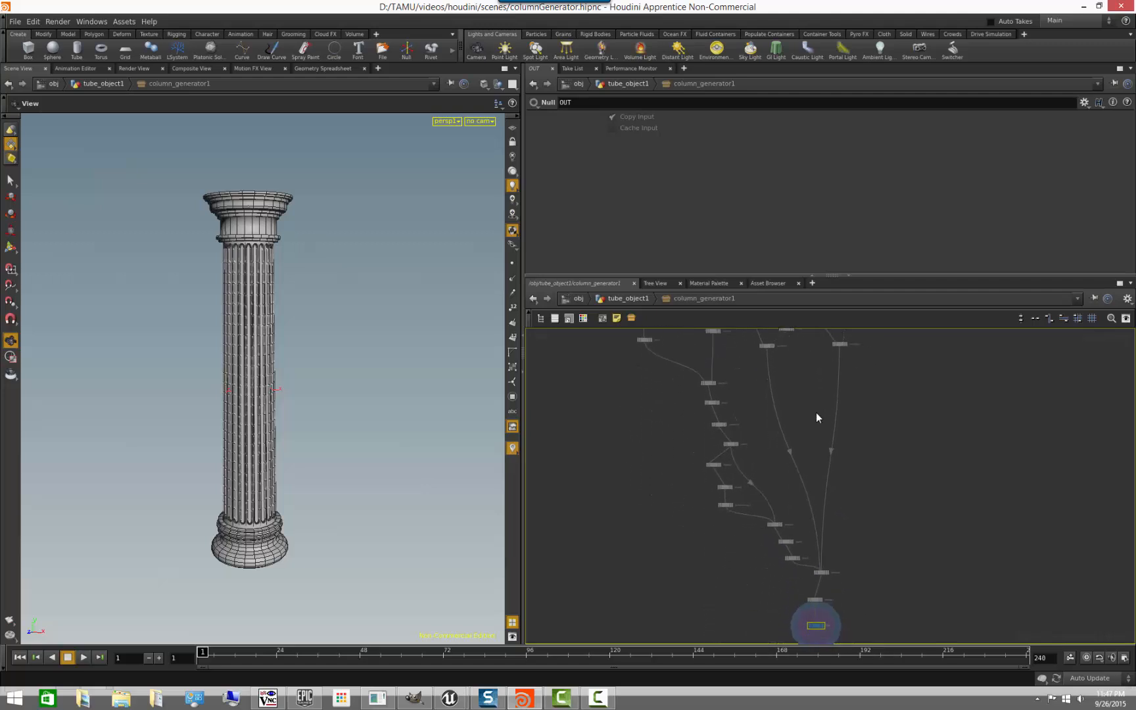
scroll(848, 489, down, 4)
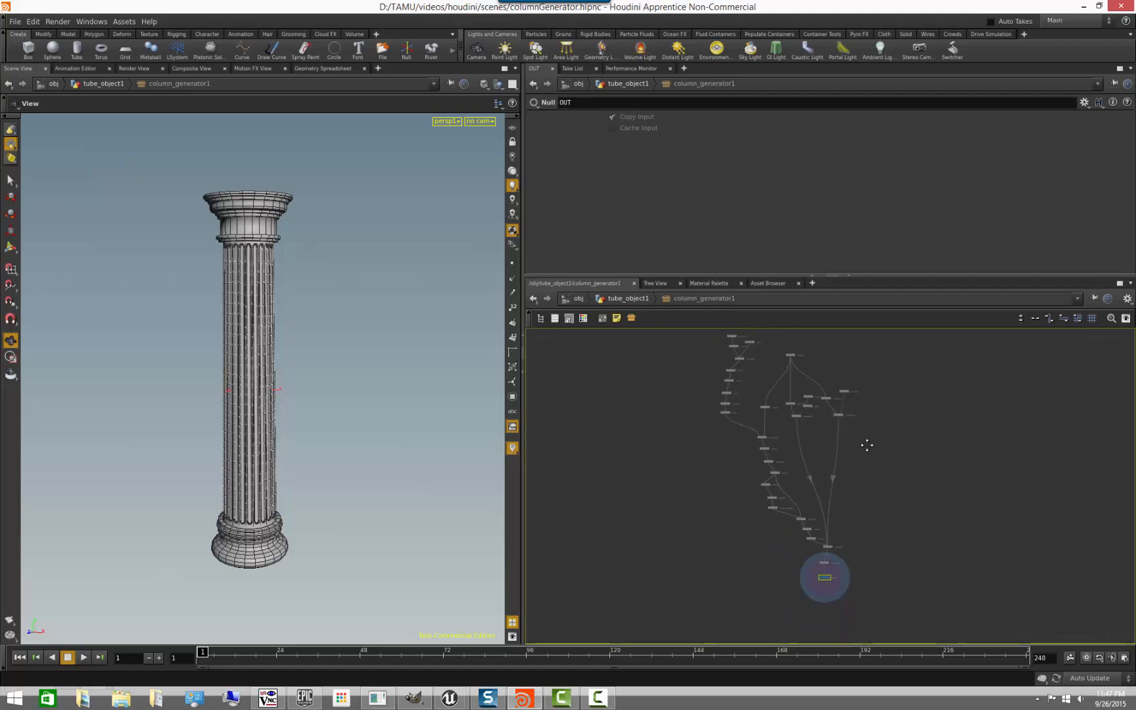
click(642, 300)
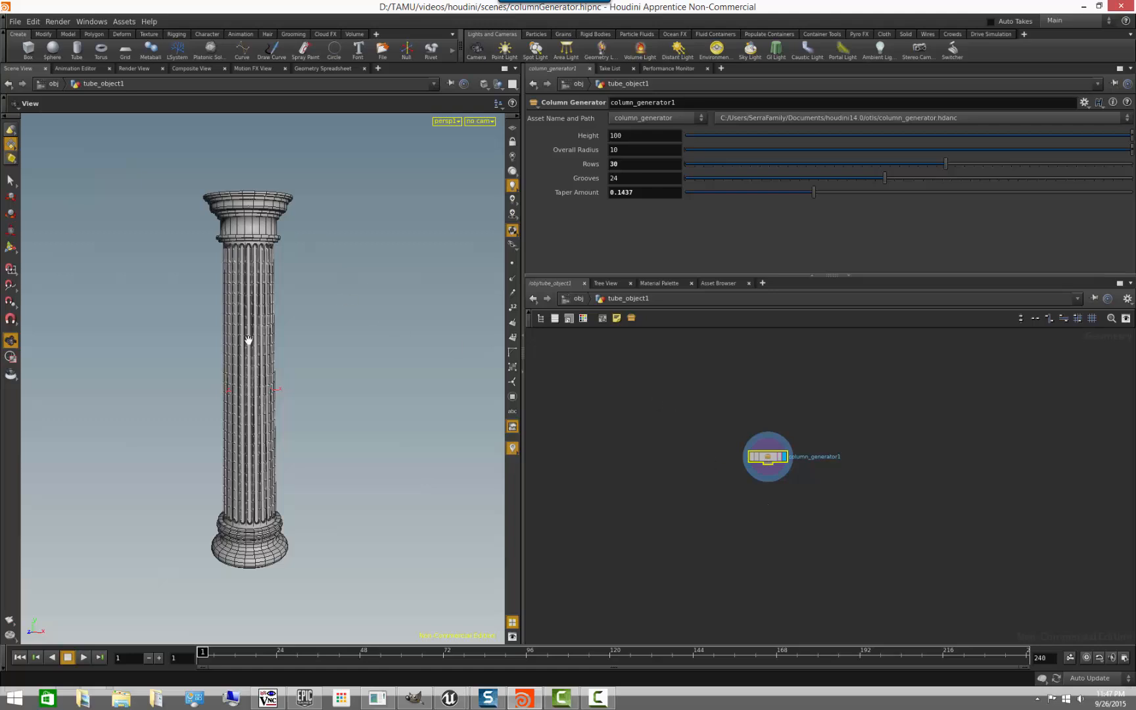
- Paste four copies of the column_generator1 node and spread them apart in the empty network area
middle_drag(882, 533, 784, 494)
click(776, 451)
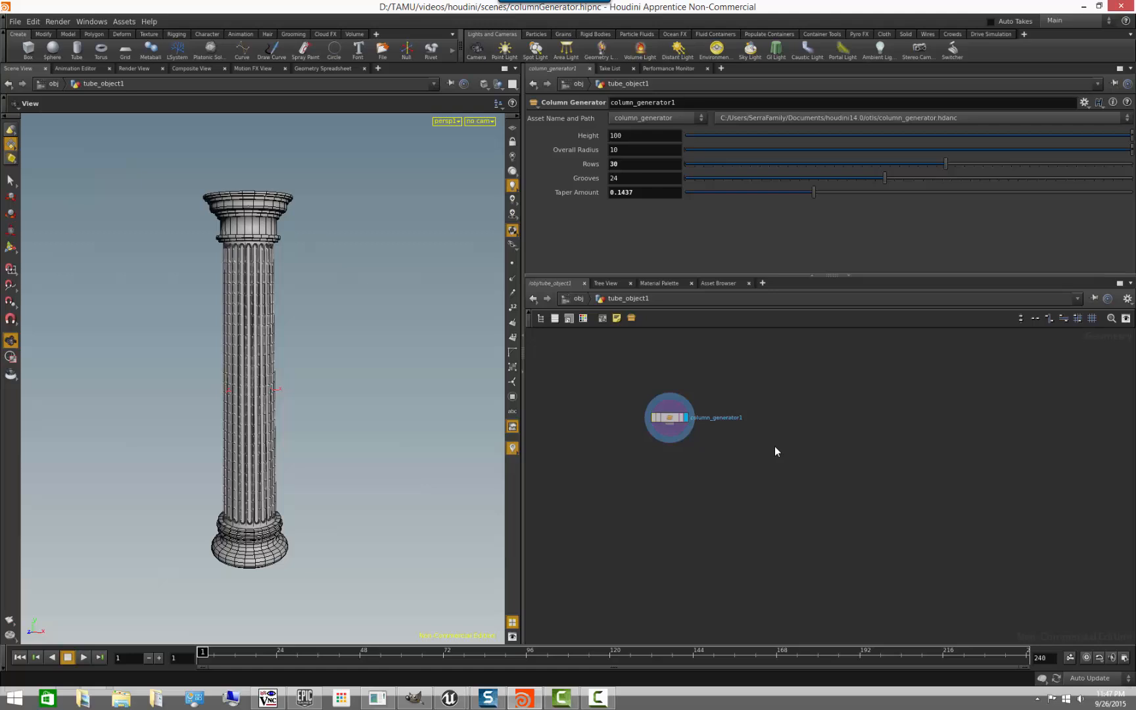
click(687, 424)
key(ctrl+v)
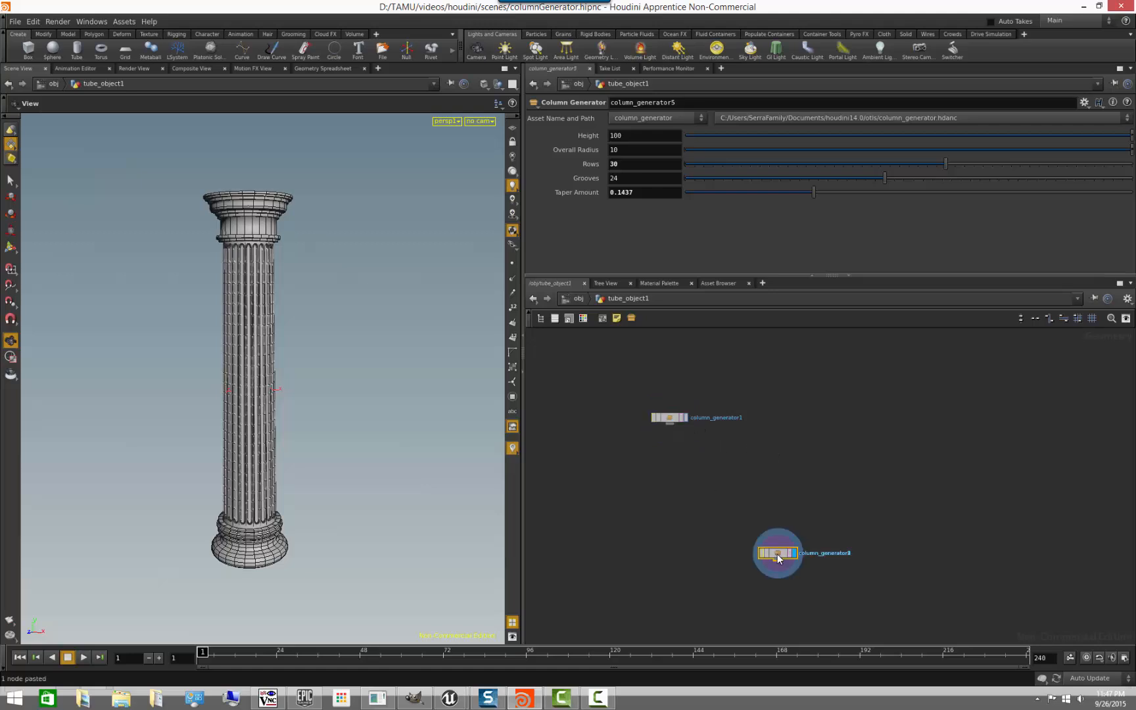
drag(777, 554, 855, 437)
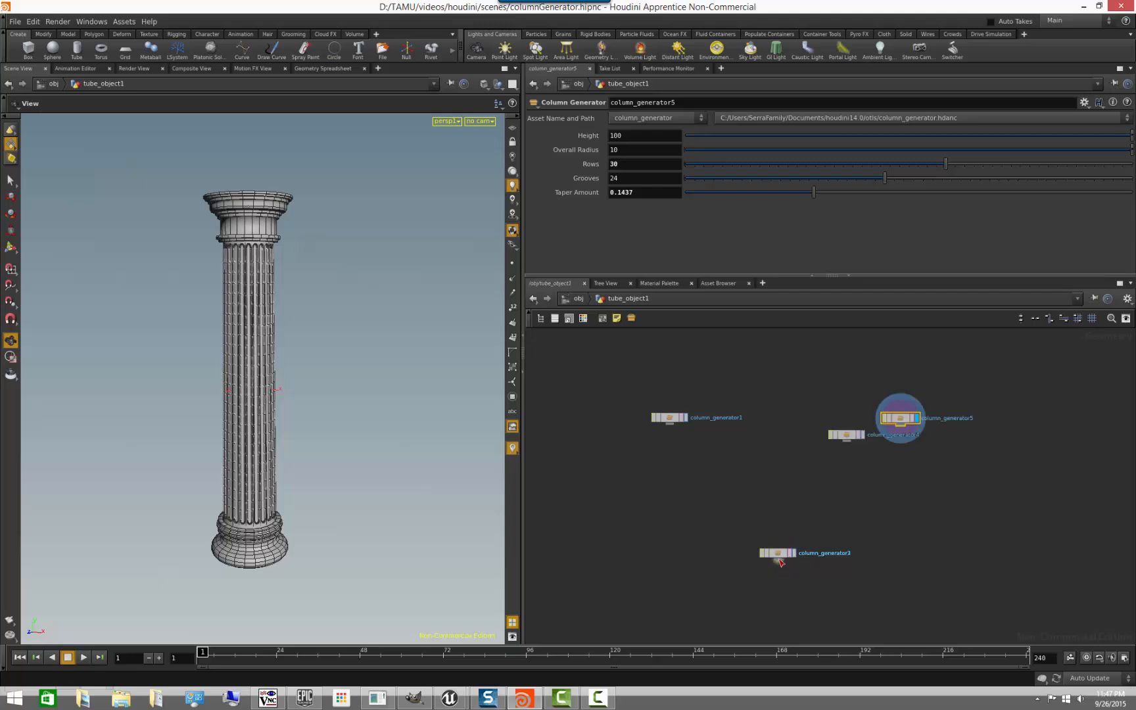
drag(779, 556, 756, 450)
drag(778, 554, 718, 482)
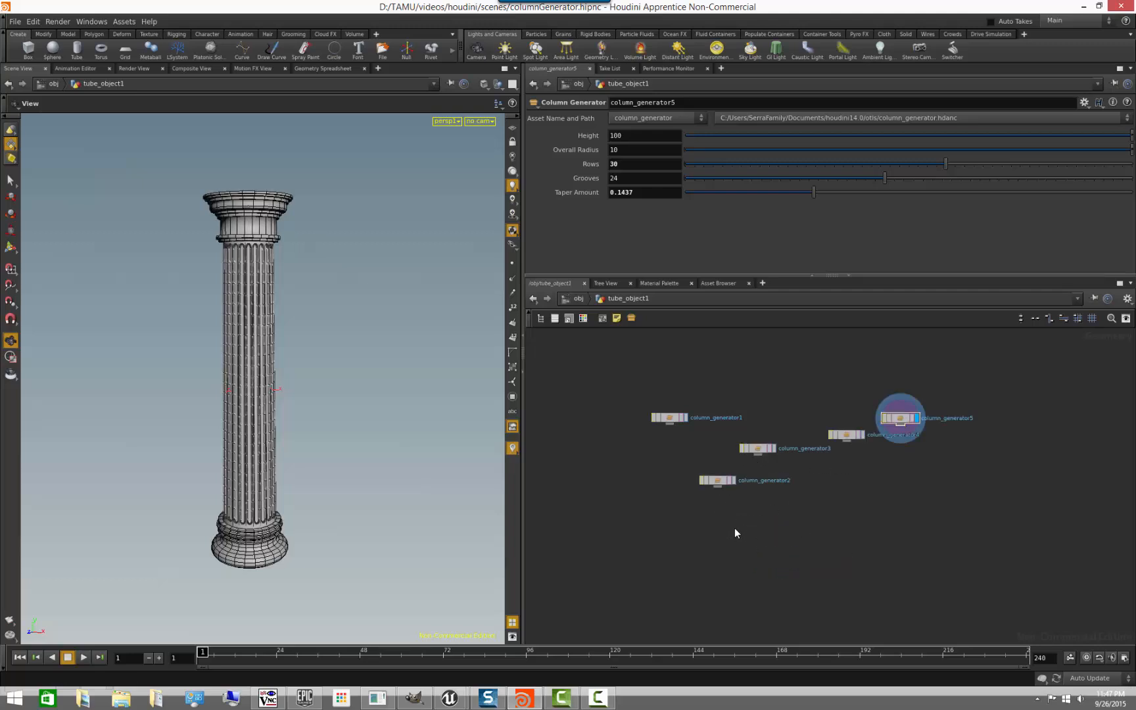
key(Tab)
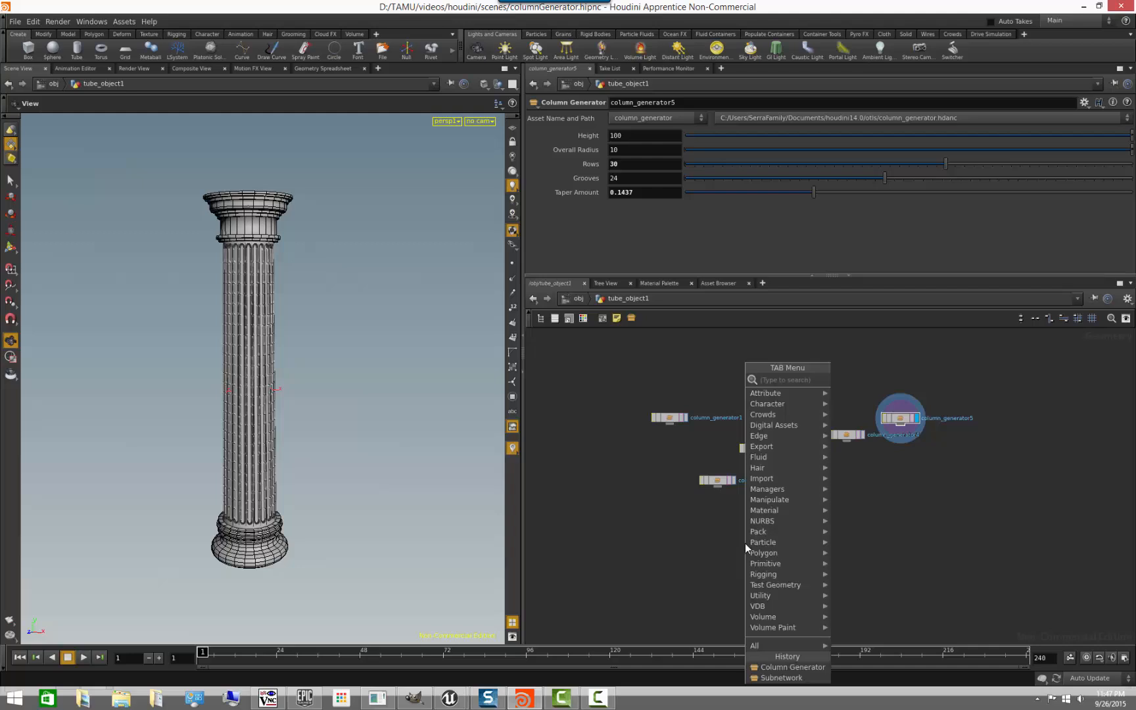
text(tr)
key(Escape)
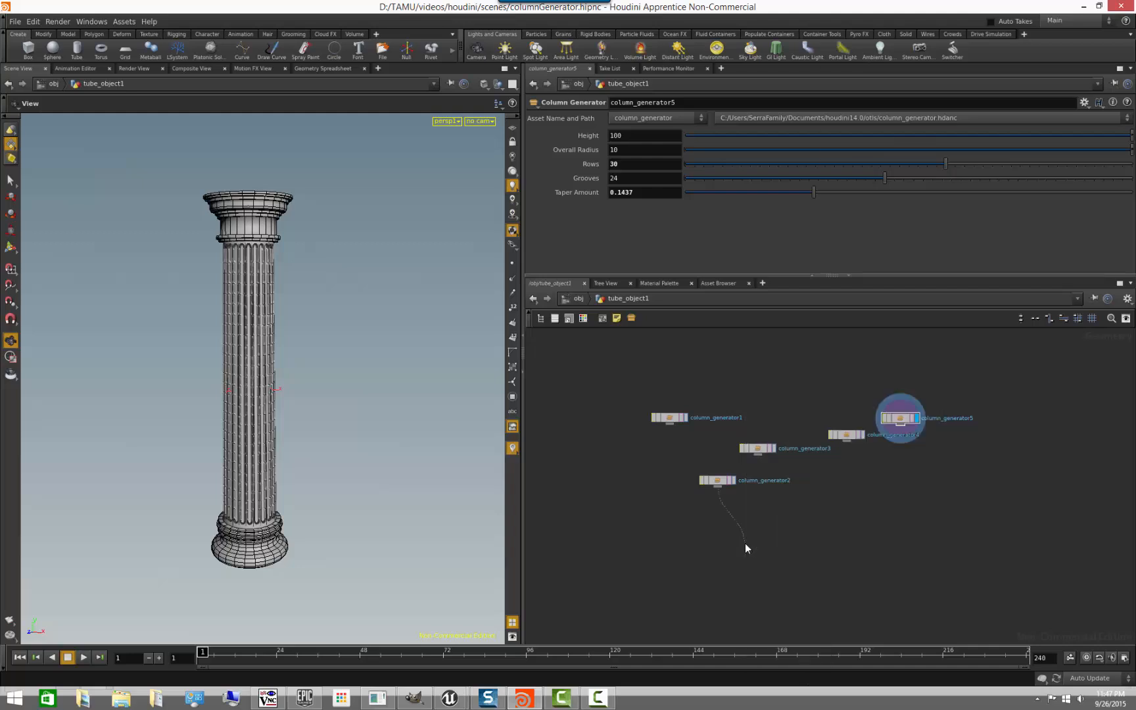
- Add a Transform node fed by column_generator2 and display its result as a wireframe
key(Tab)
text(tran)
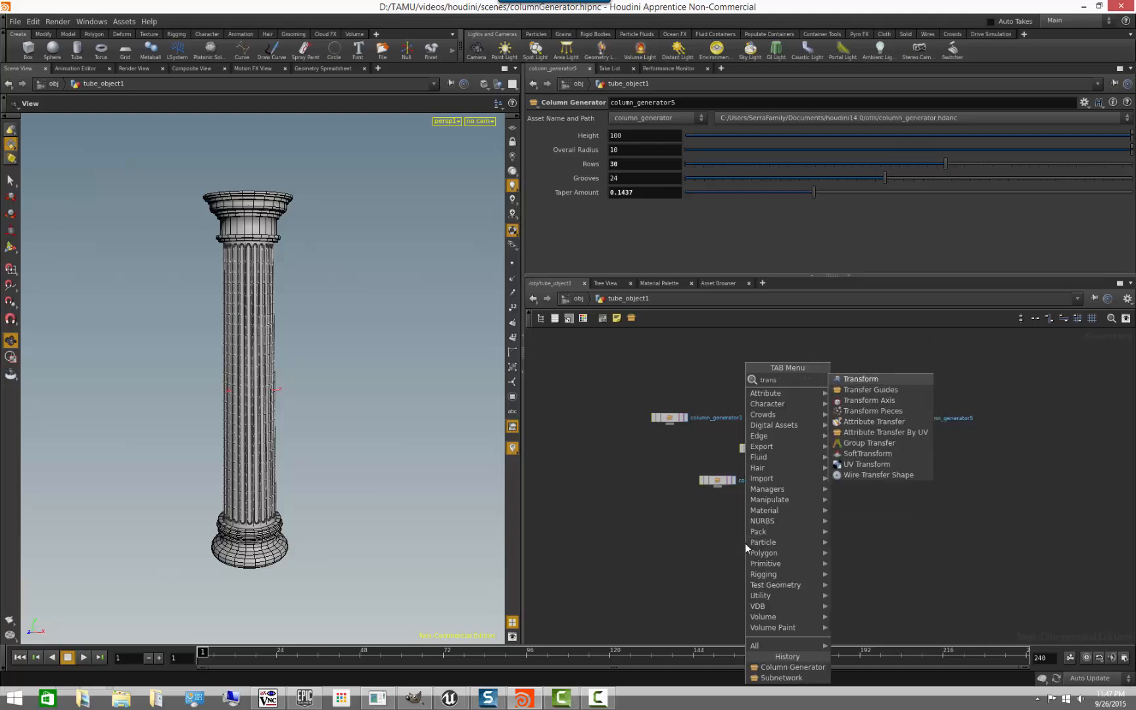
key(Return)
click(745, 543)
click(762, 543)
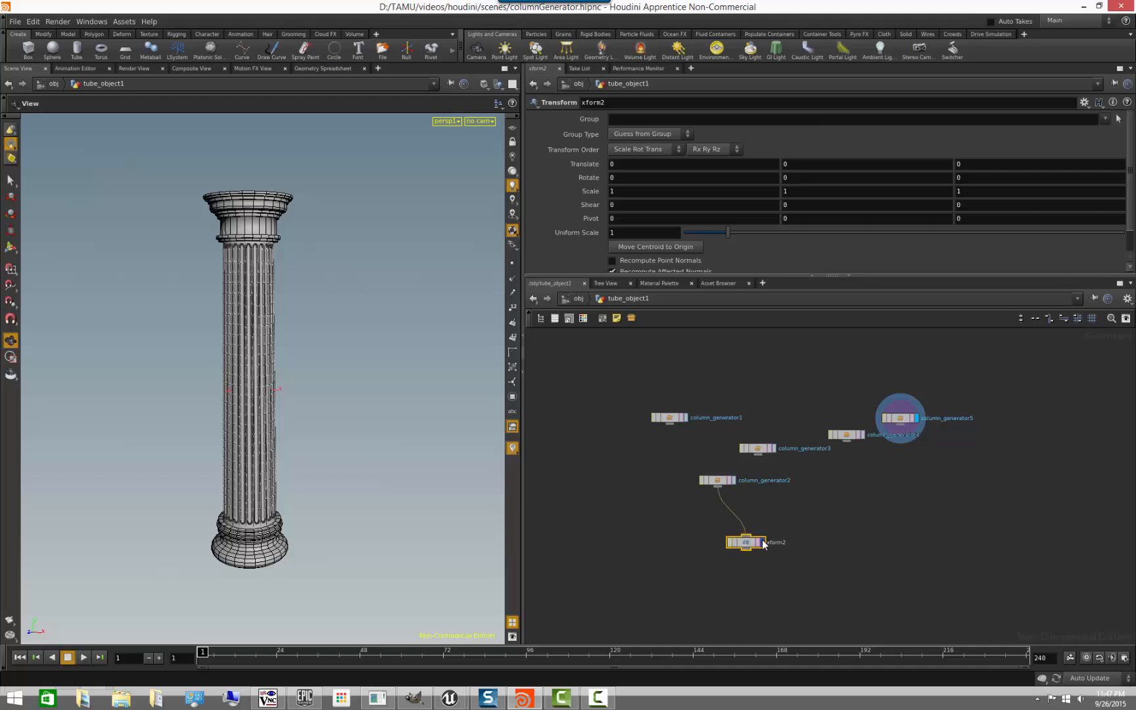
key(w)
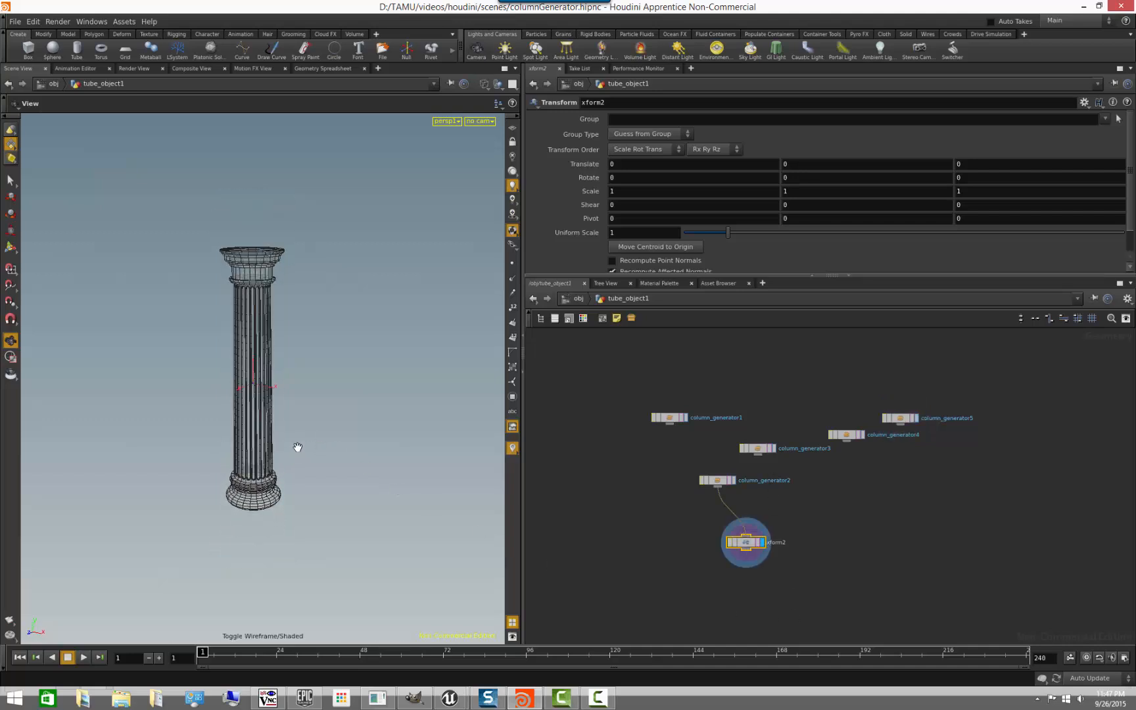
- Move the second column about 41.1 units along X with xform2 and merge it with column_generator1
key(Return)
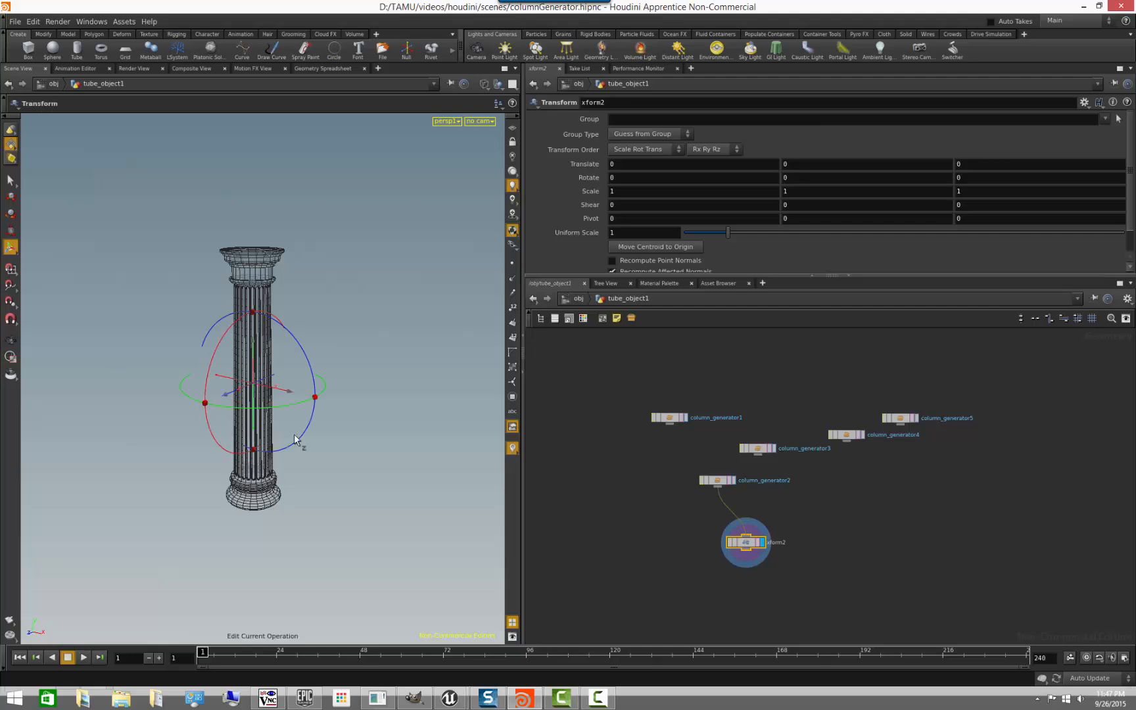
drag(276, 392, 335, 418)
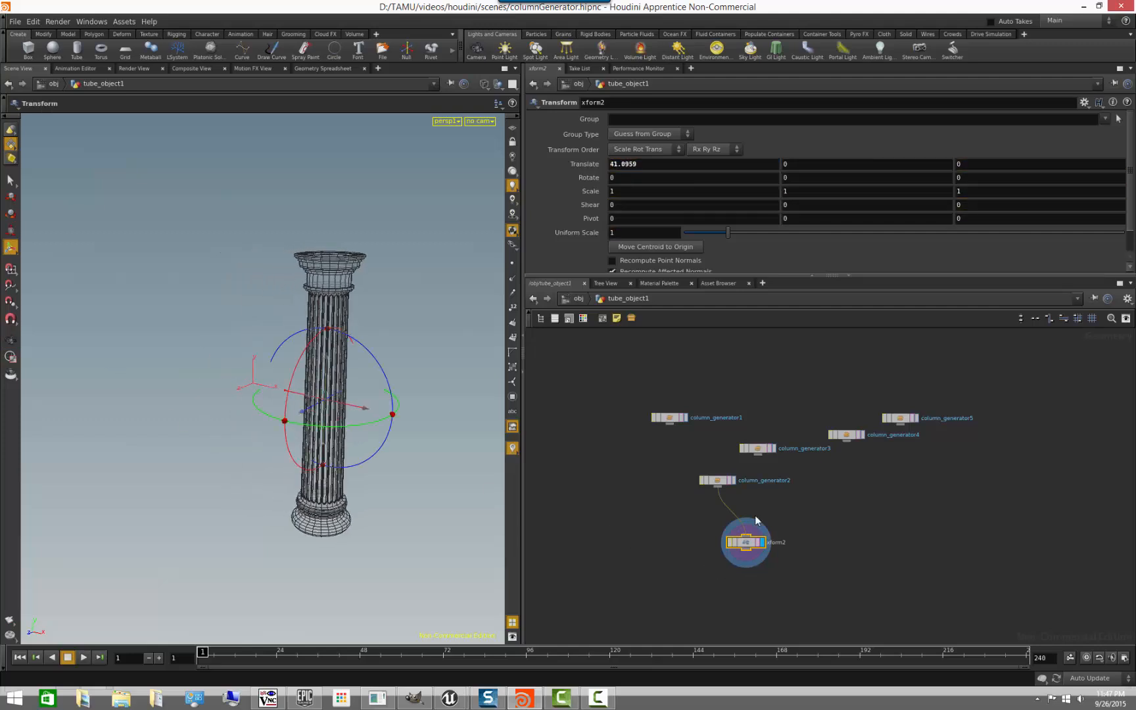
key(Tab)
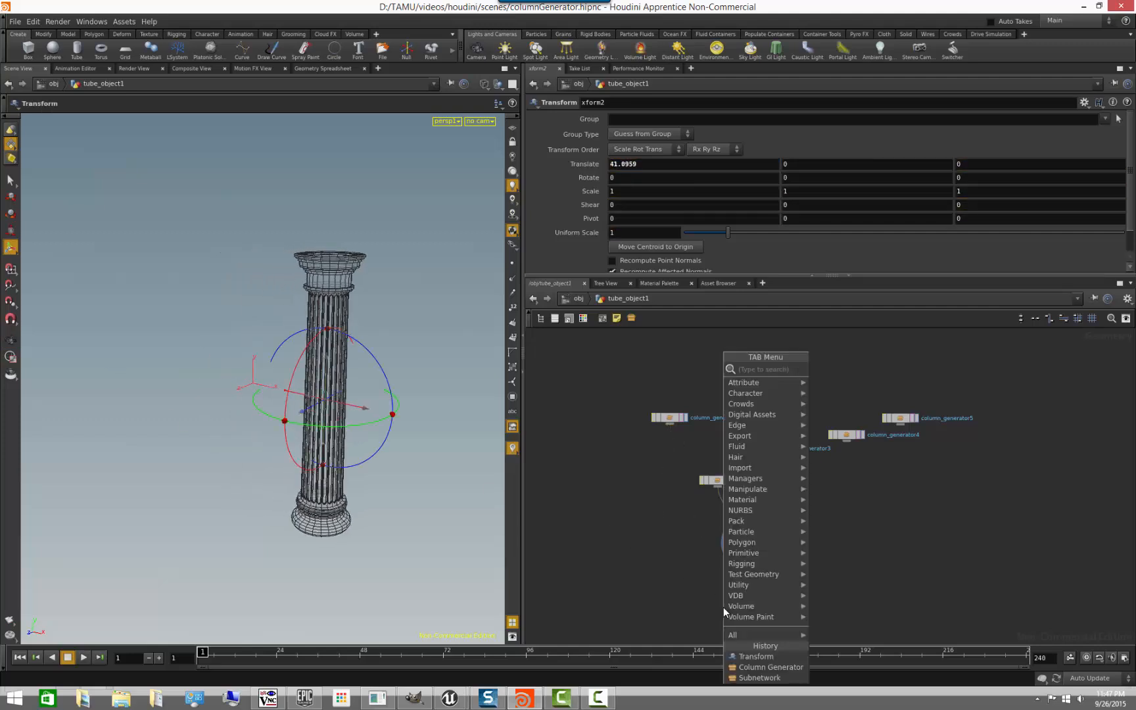
text(merge)
key(Return)
click(729, 605)
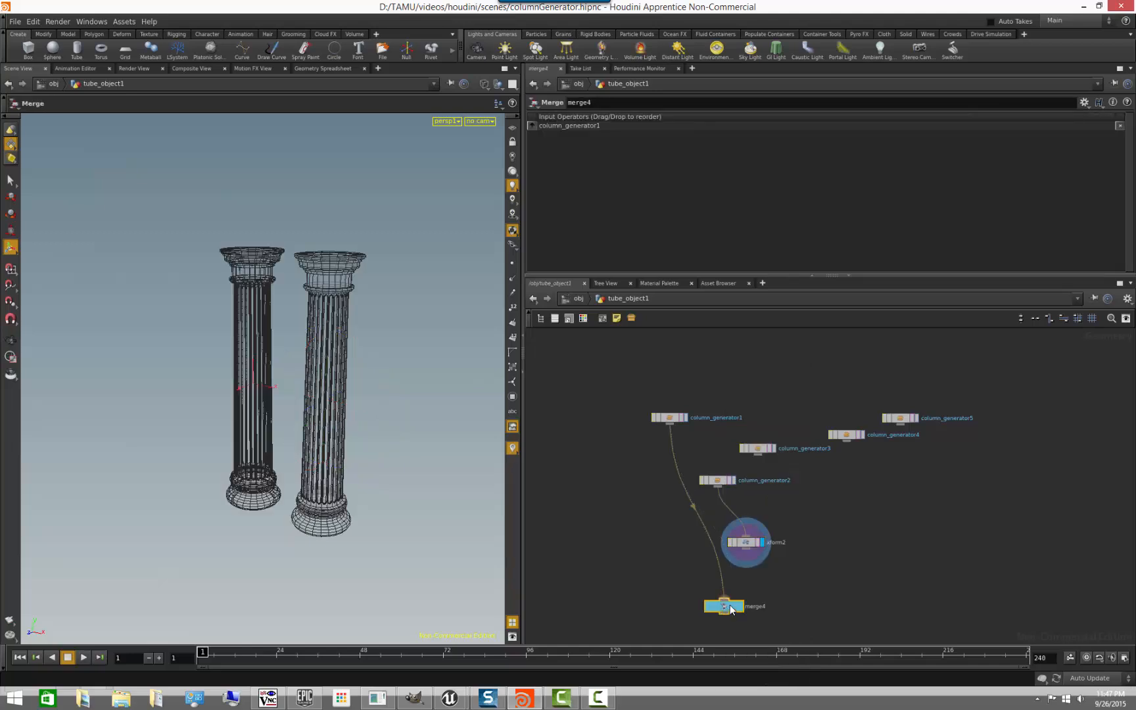
click(755, 549)
drag(745, 551, 734, 602)
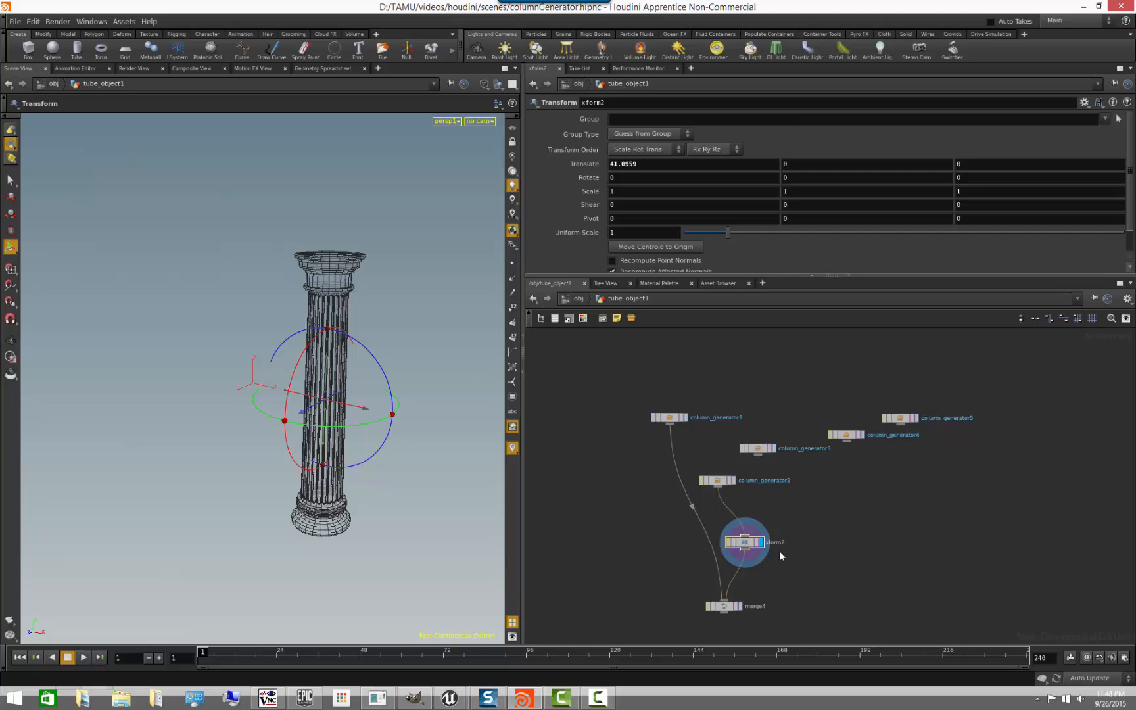
- Duplicate xform2, feed the copy from column_generator3, and move the third column to about 84.6 on X
key(ctrl+c)
key(ctrl+v)
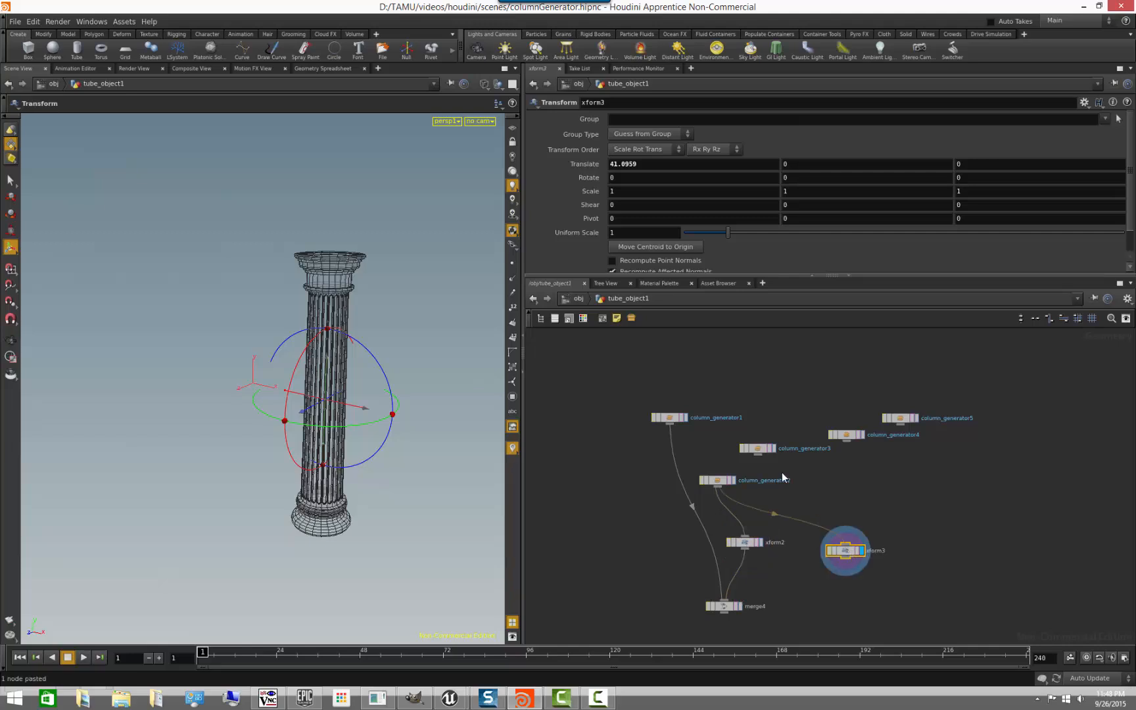
drag(789, 487, 845, 552)
drag(366, 410, 461, 429)
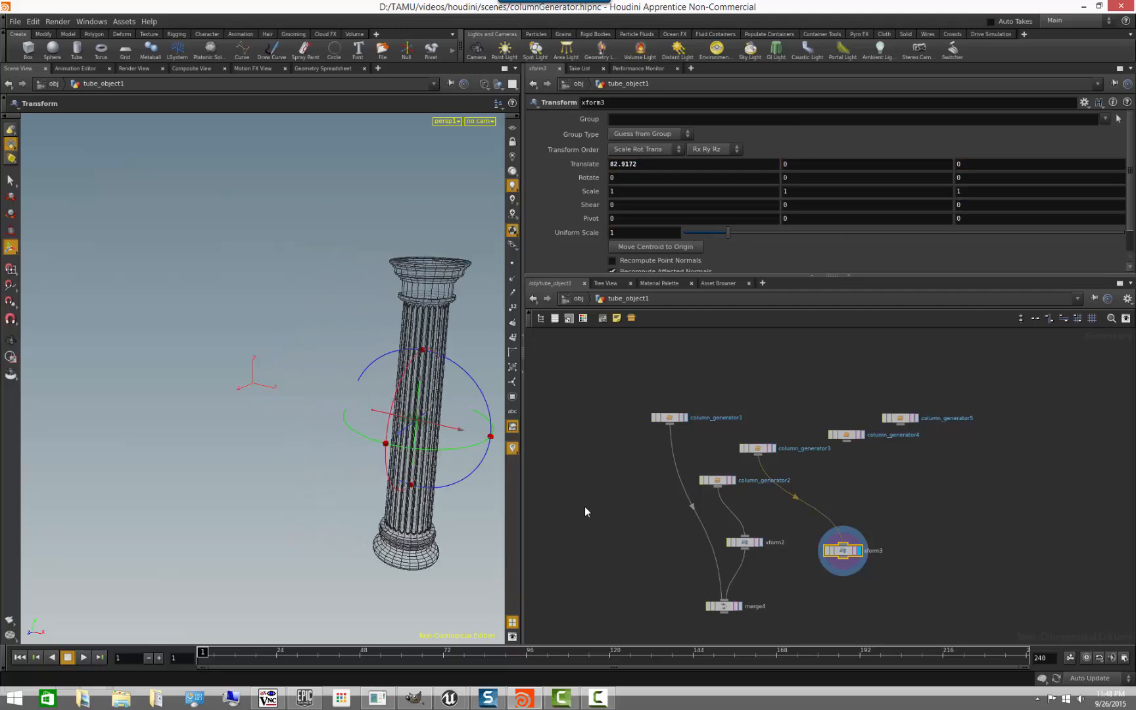
- Connect xform3 to the merge node and display the merged result with all three columns
click(732, 602)
click(742, 606)
scroll(218, 505, down, 2)
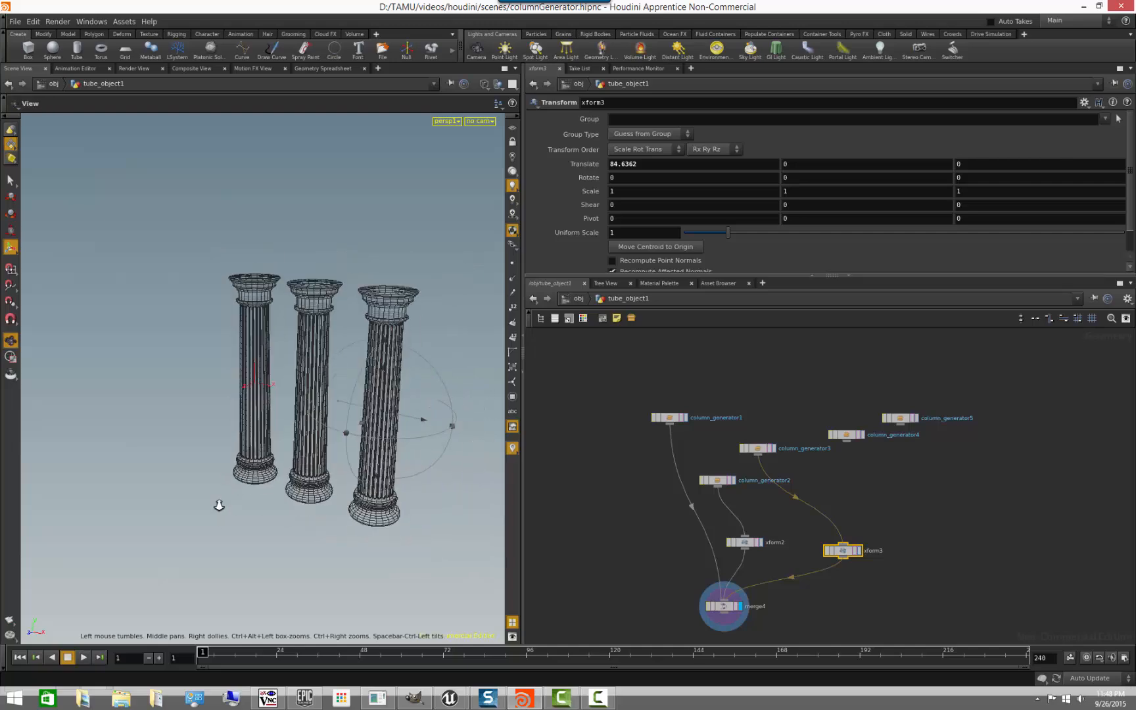
alt+drag(219, 505, 269, 493)
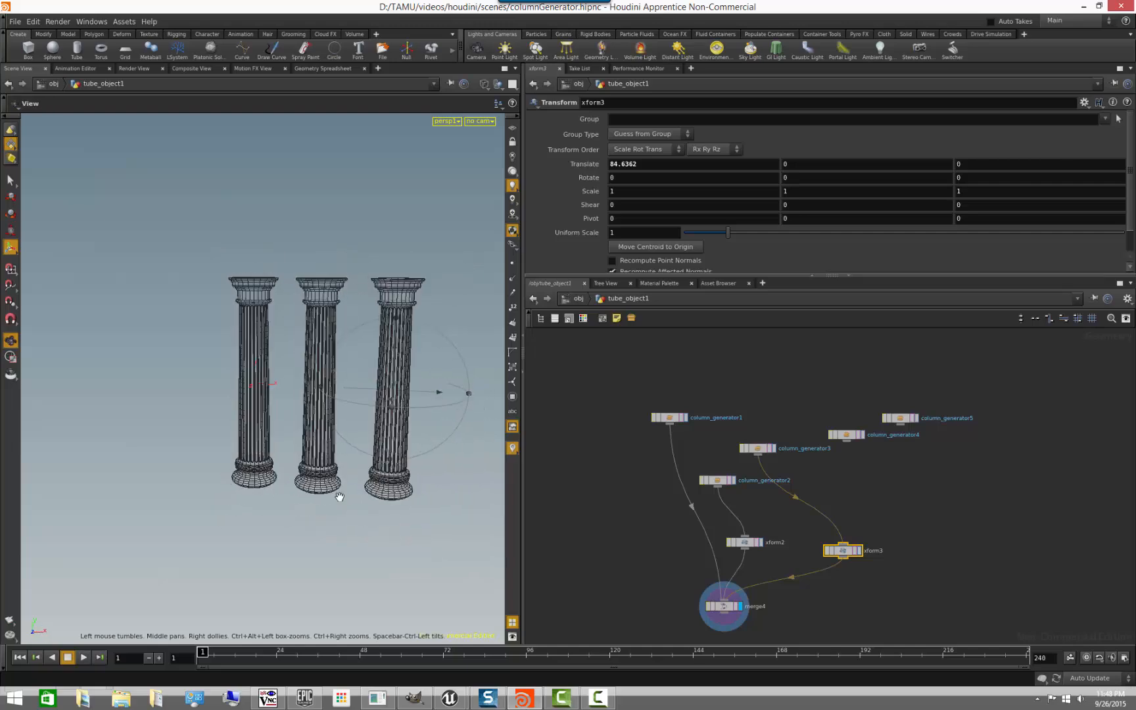
- Set column_generator2's Height to 65 and column_generator3's Overall Radius to 6
click(718, 480)
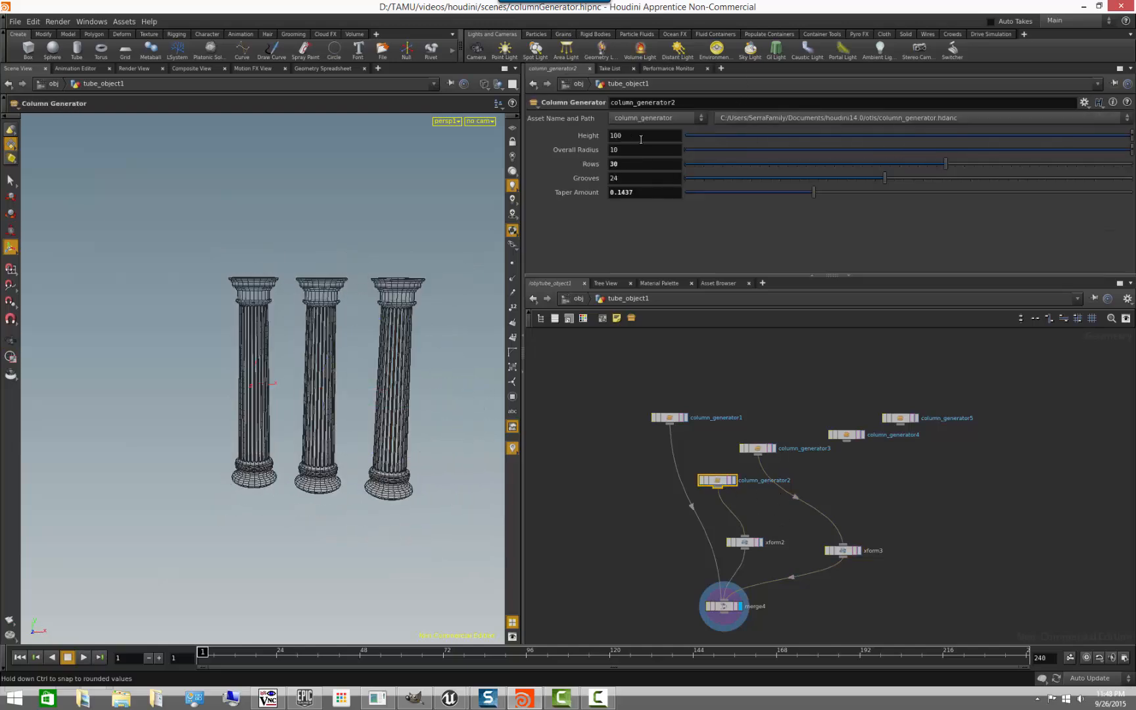
middle_drag(641, 140, 468, 112)
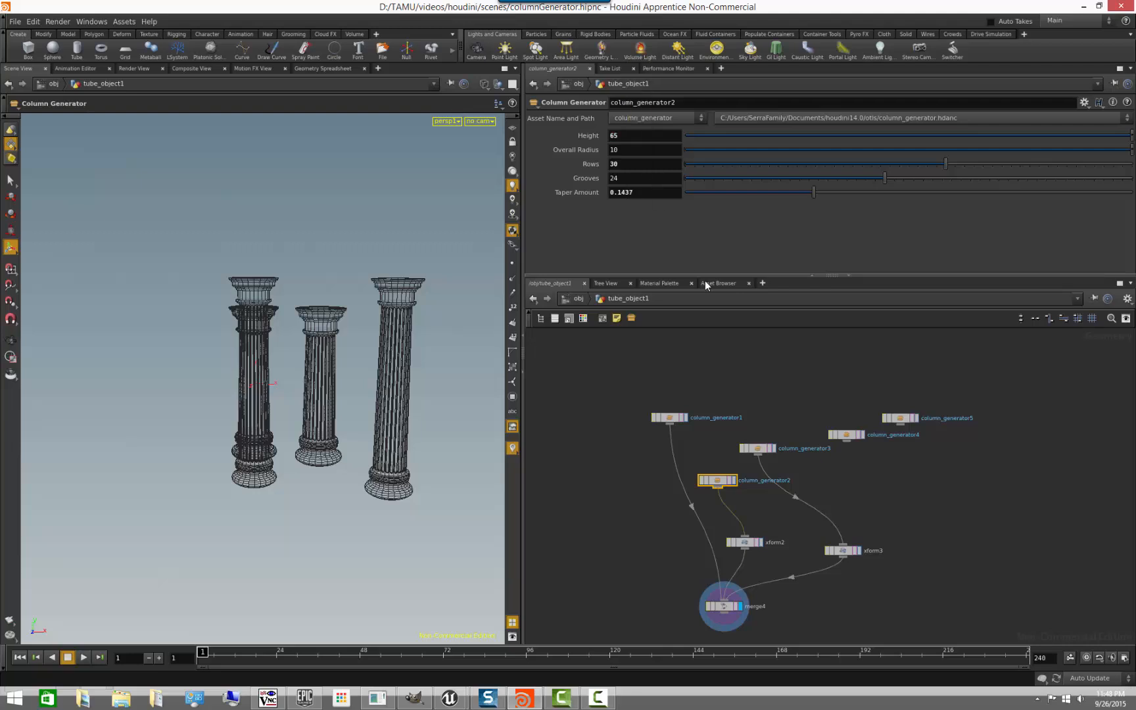
click(757, 448)
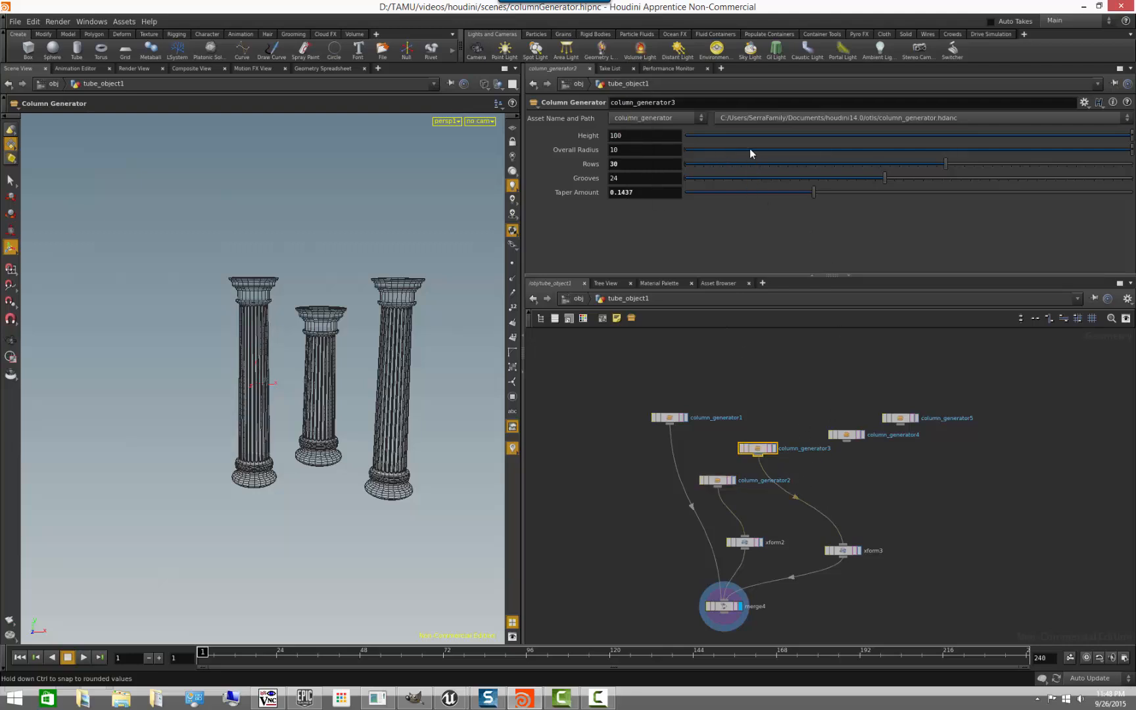
middle_drag(651, 149, 623, 136)
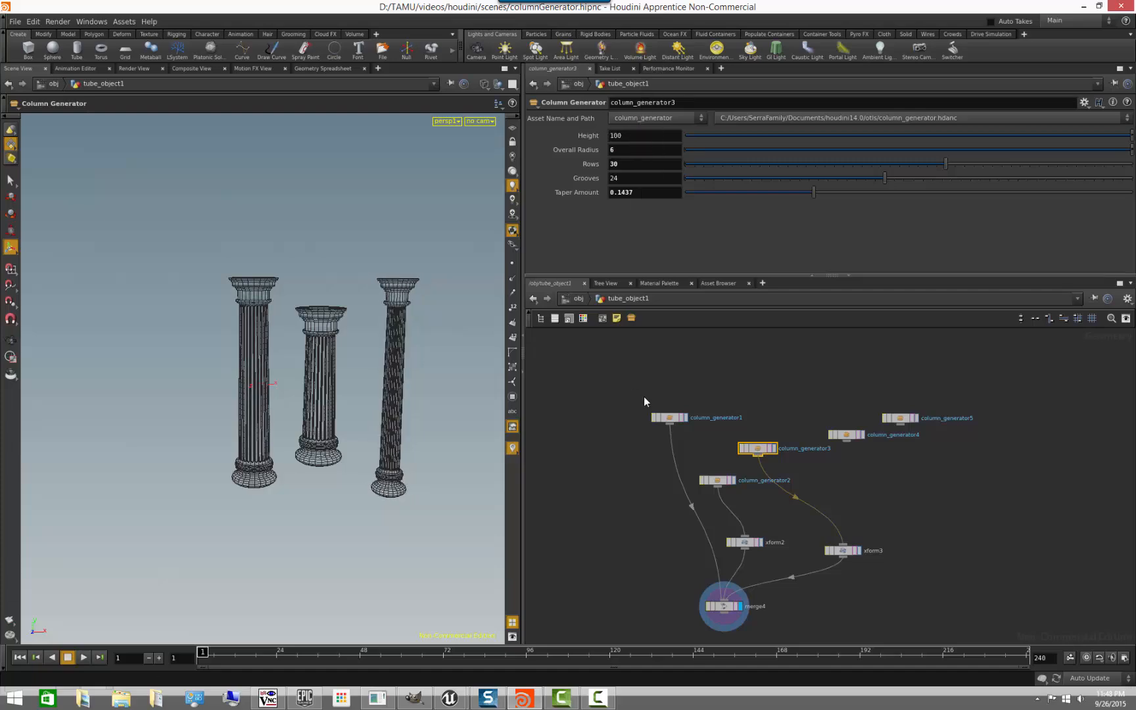
alt+drag(376, 453, 375, 489)
alt+right_drag(261, 464, 322, 446)
mouse_move(321, 446)
alt+mouse_down()
mouse_move(169, 423)
mouse_move(284, 367)
mouse_move(238, 398)
mouse_move(254, 419)
mouse_move(208, 347)
mouse_move(246, 436)
mouse_move(206, 452)
mouse_move(224, 438)
mouse_move(218, 490)
mouse_move(250, 526)
alt+mouse_up()
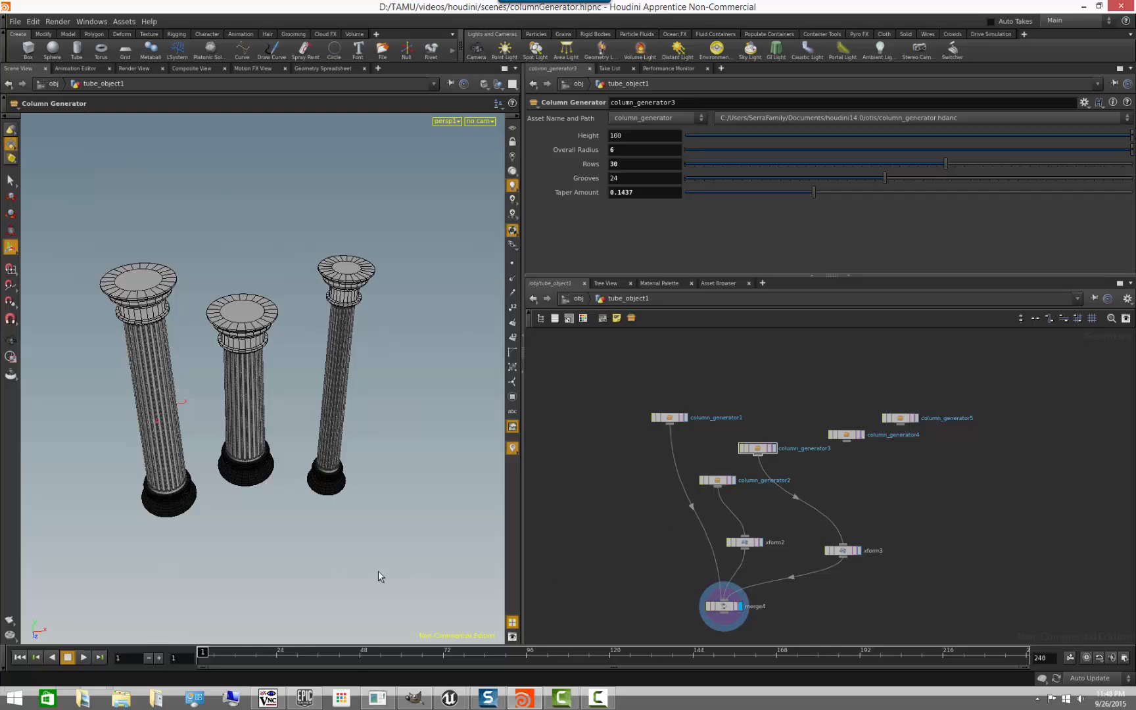
alt+drag(322, 512, 244, 540)
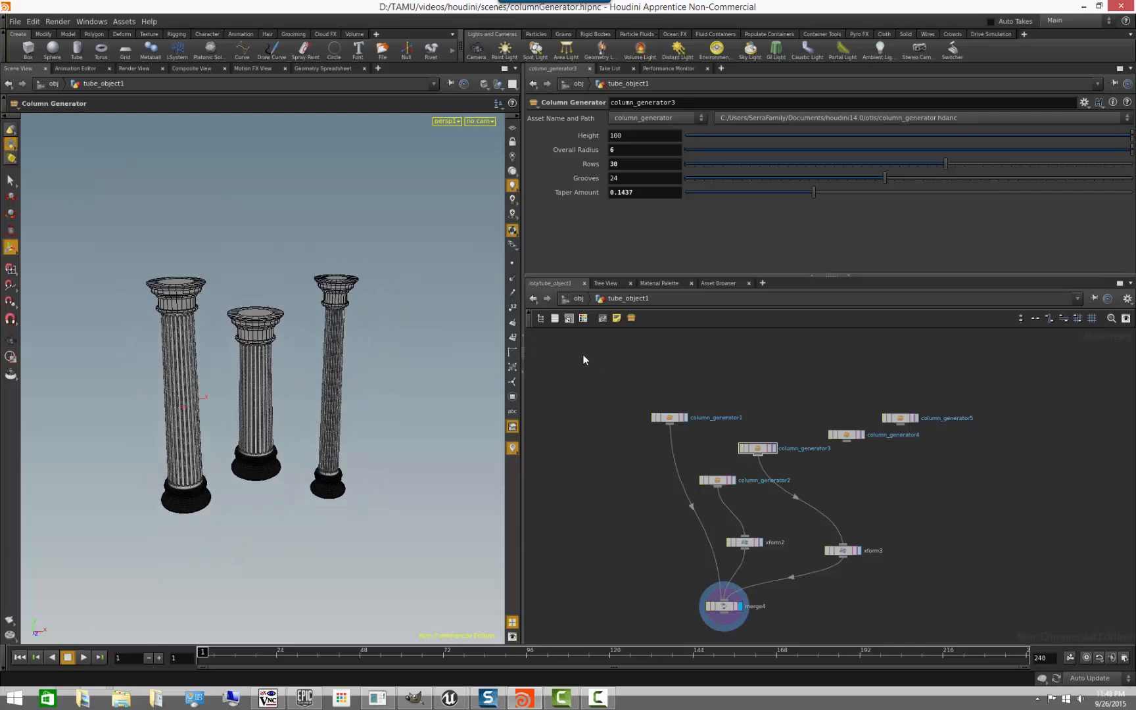
- Delete all the column generator nodes together with their transform and merge nodes
scroll(635, 438, down, 3)
drag(616, 368, 878, 583)
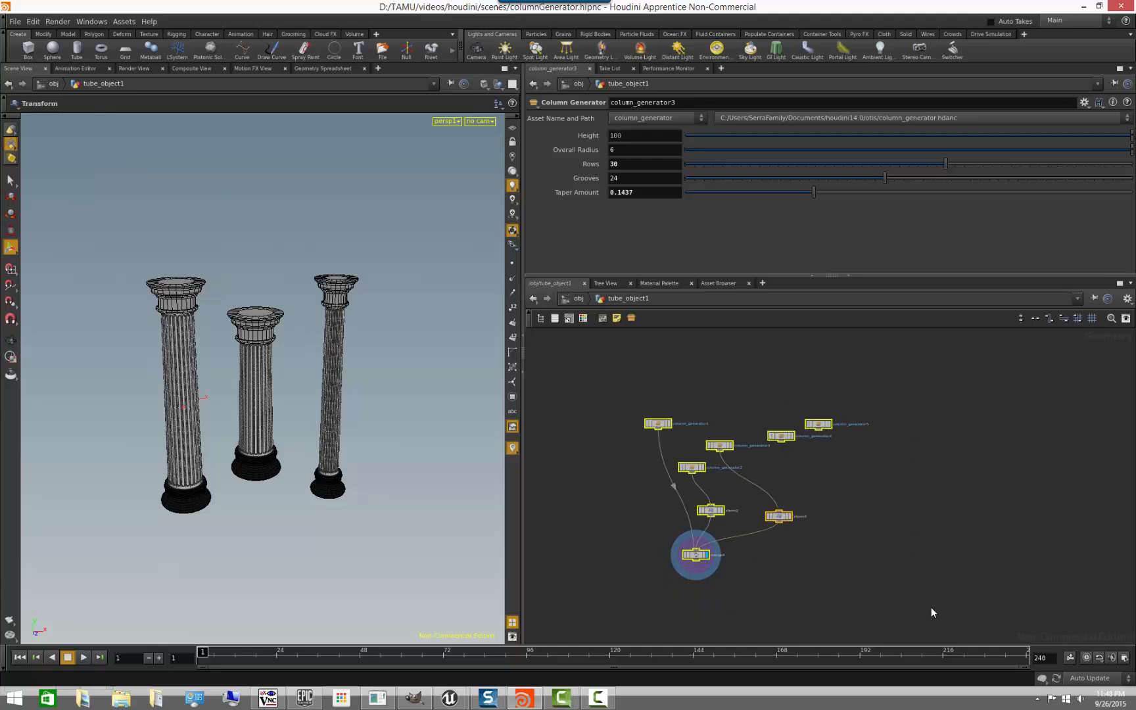
key(Delete)
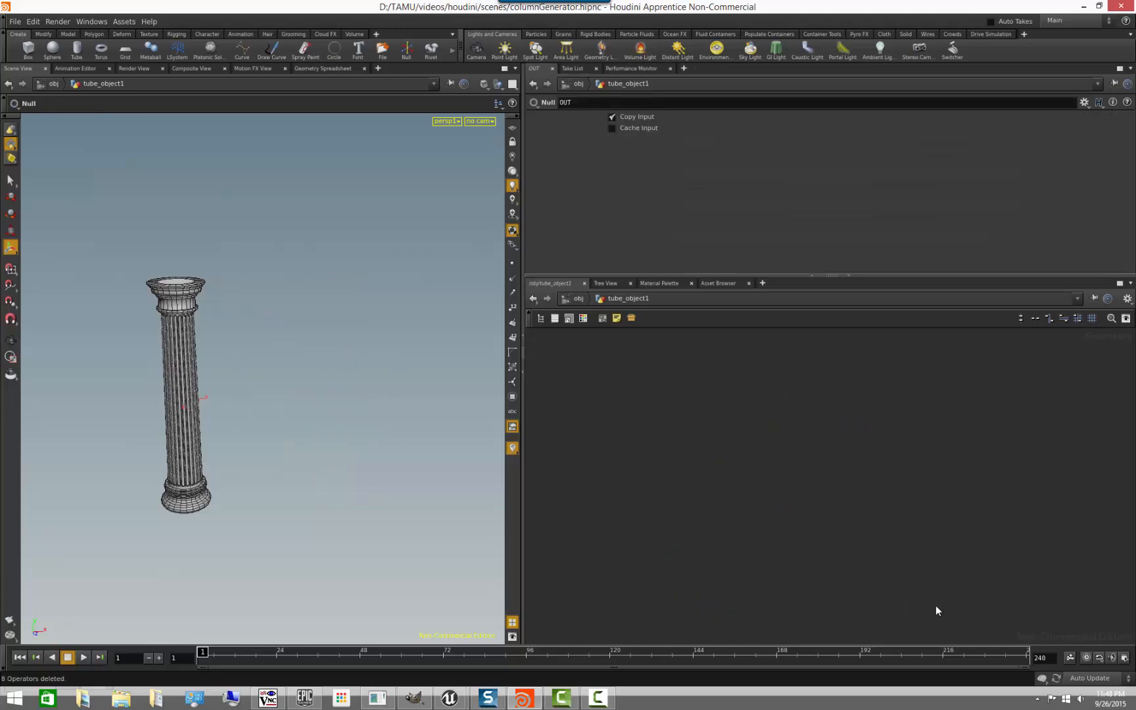
- Examine the original column and its complete node network, collapsing the parameter pane to make room for the network
key(h)
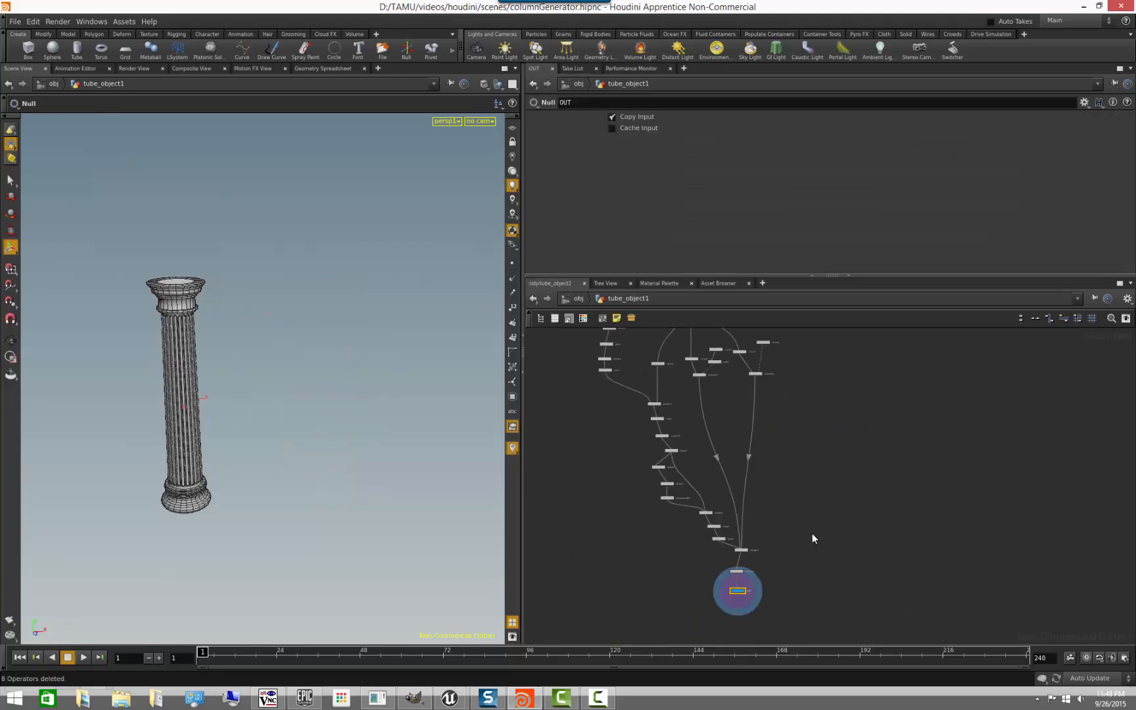
middle_drag(596, 429, 594, 484)
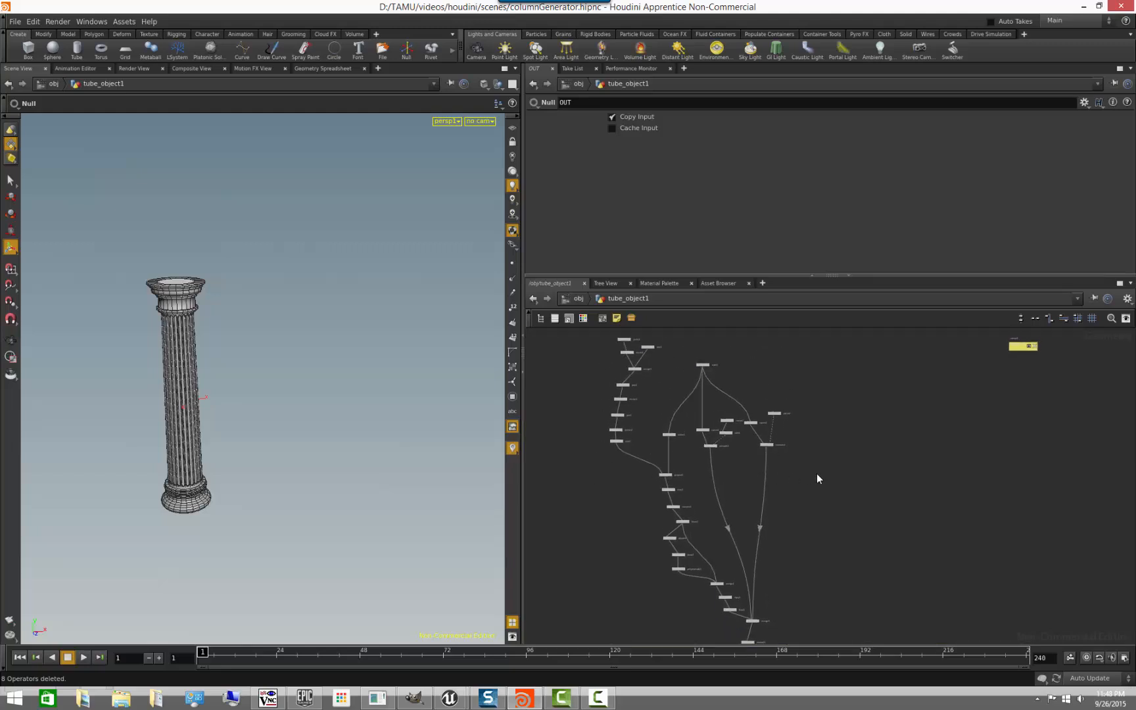
scroll(834, 477, down, 1)
scroll(834, 476, down, 1)
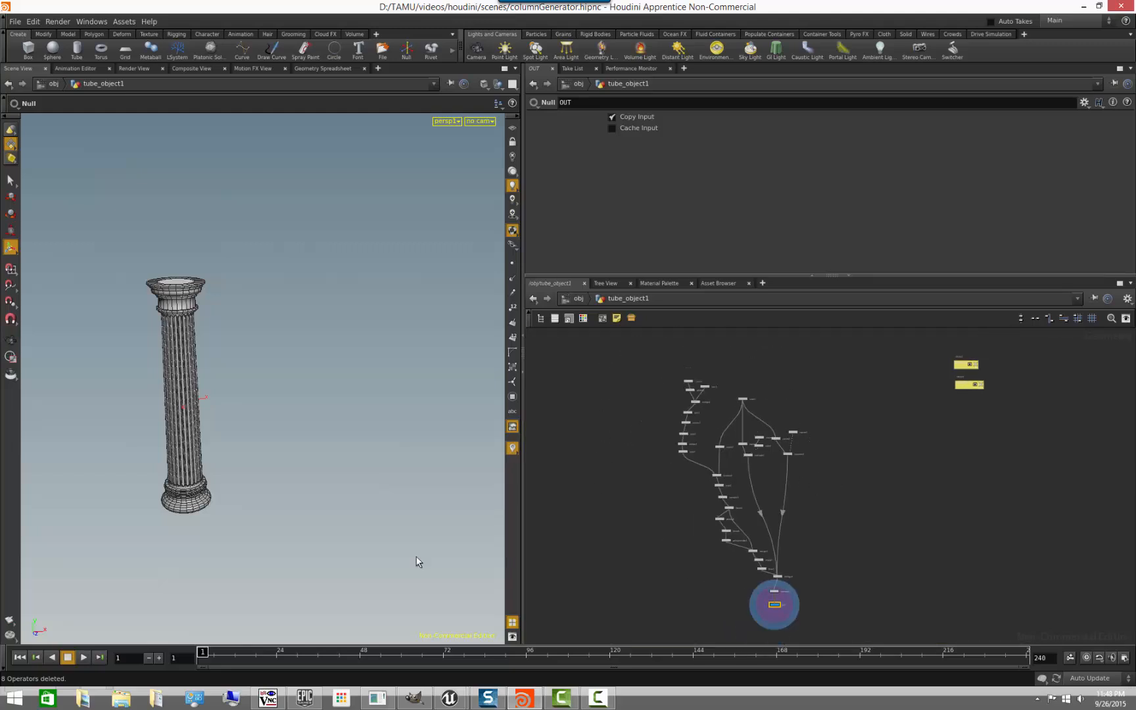
alt+middle_drag(214, 522, 221, 506)
alt+right_drag(260, 524, 187, 538)
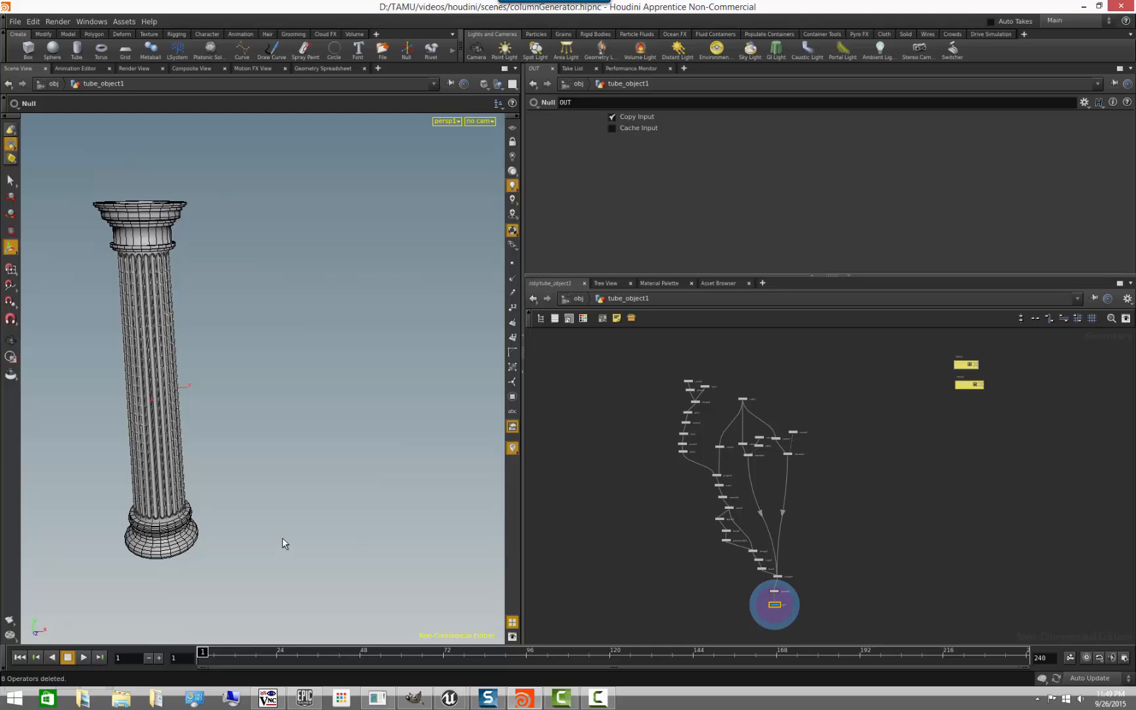
alt+drag(282, 538, 249, 523)
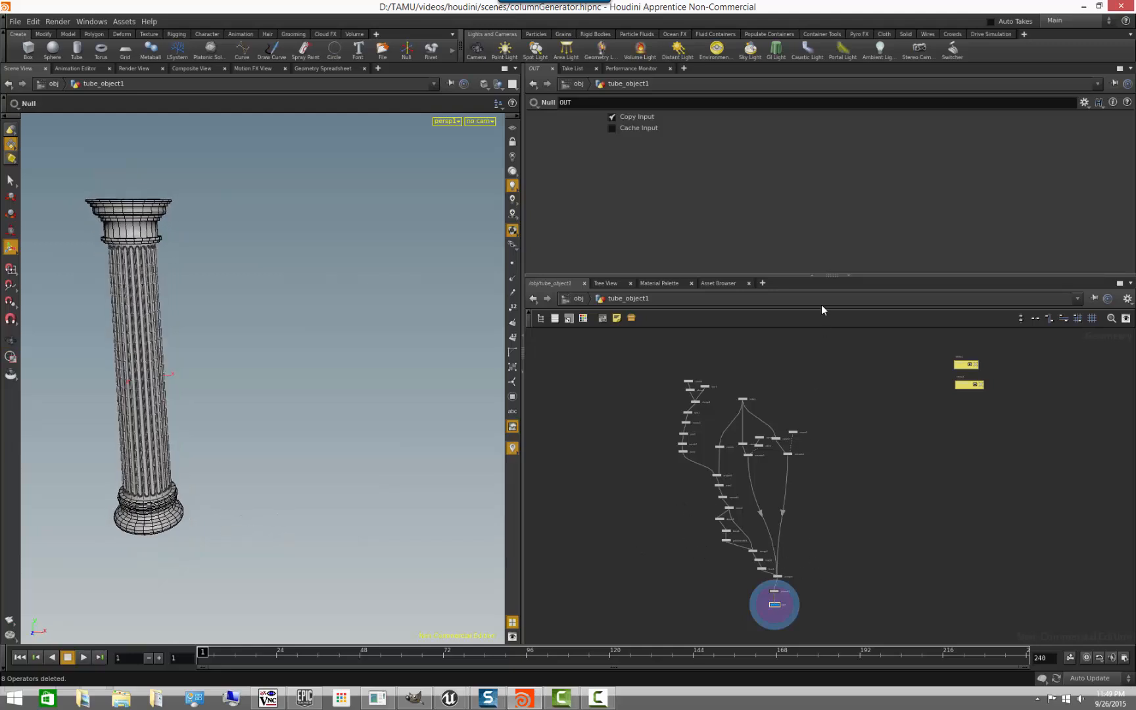
drag(799, 276, 796, 256)
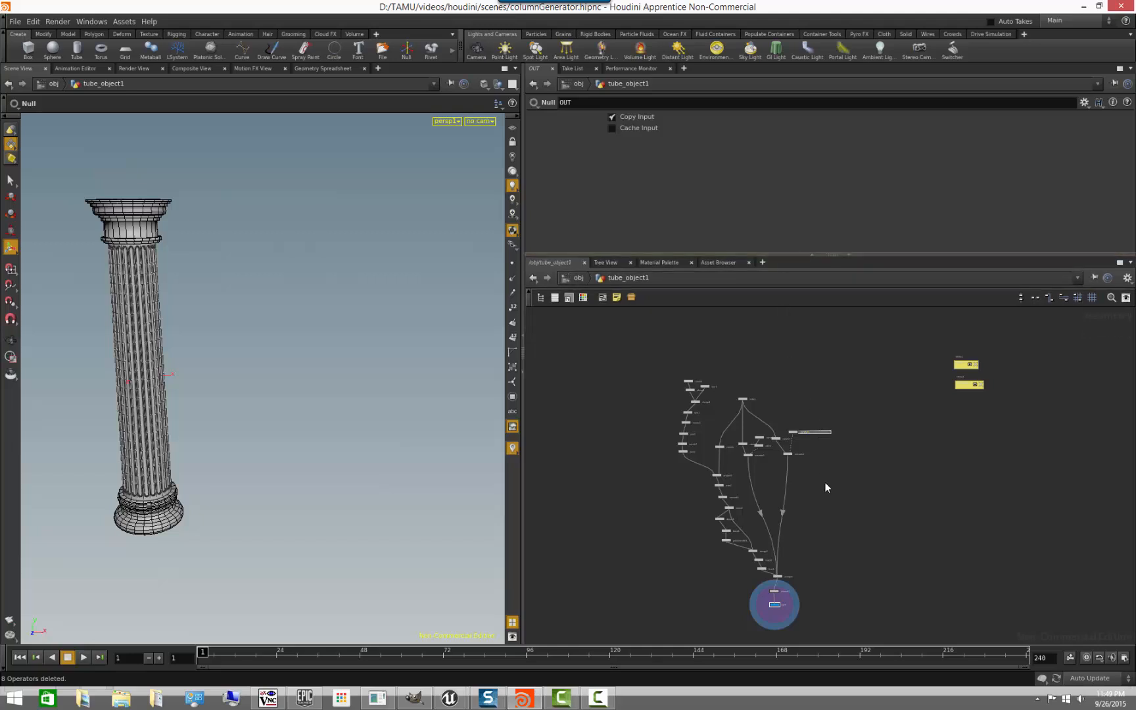
middle_drag(825, 482, 916, 419)
scroll(832, 482, up, 2)
scroll(831, 484, down, 1)
click(812, 255)
scroll(864, 403, up, 3)
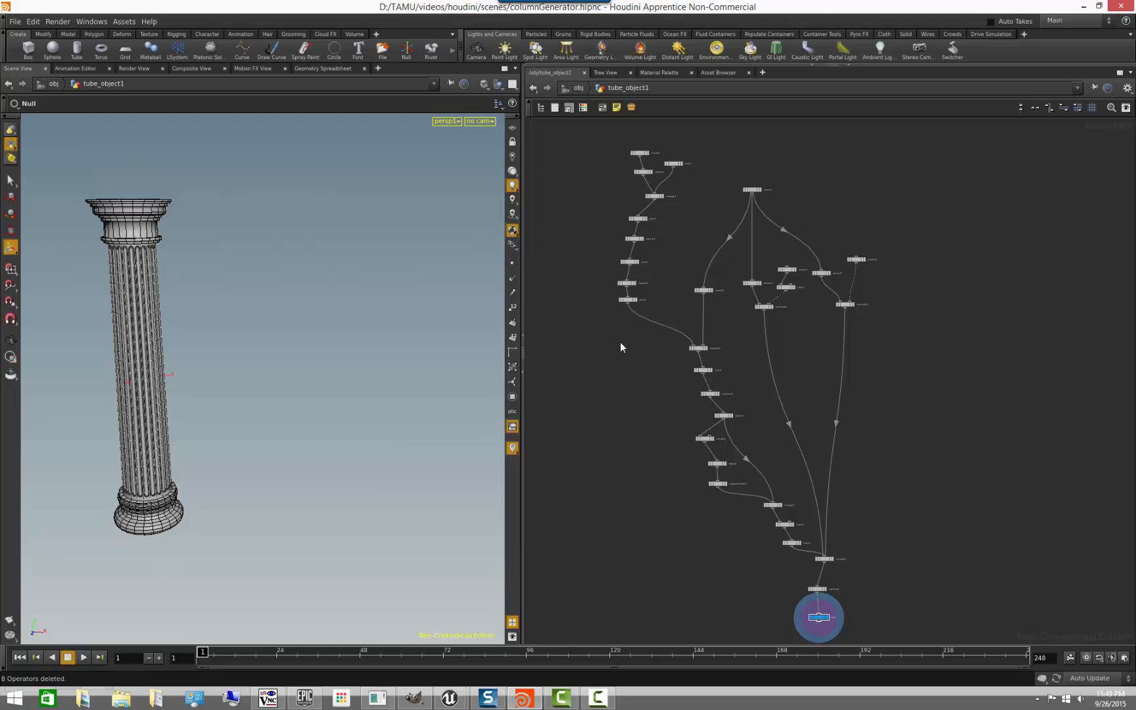
middle_drag(618, 345, 604, 314)
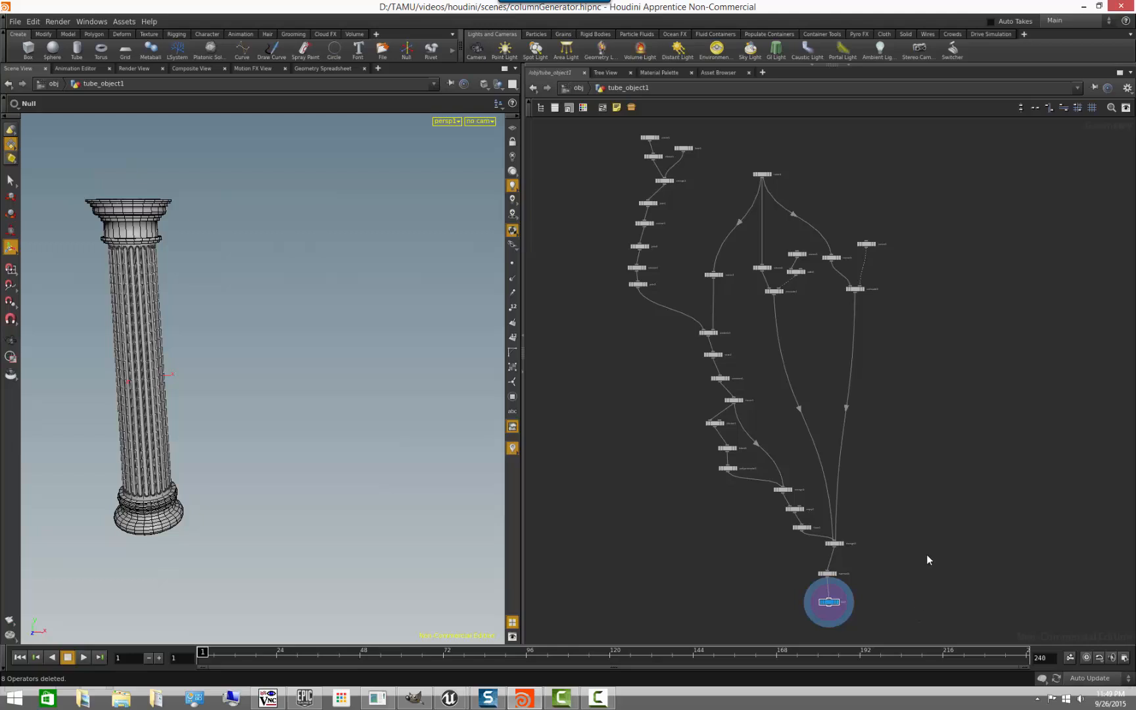
- Collapse all nodes of the original column network into one subnetwork and place it near the middle of the network
scroll(924, 556, down, 2)
drag(578, 163, 1018, 634)
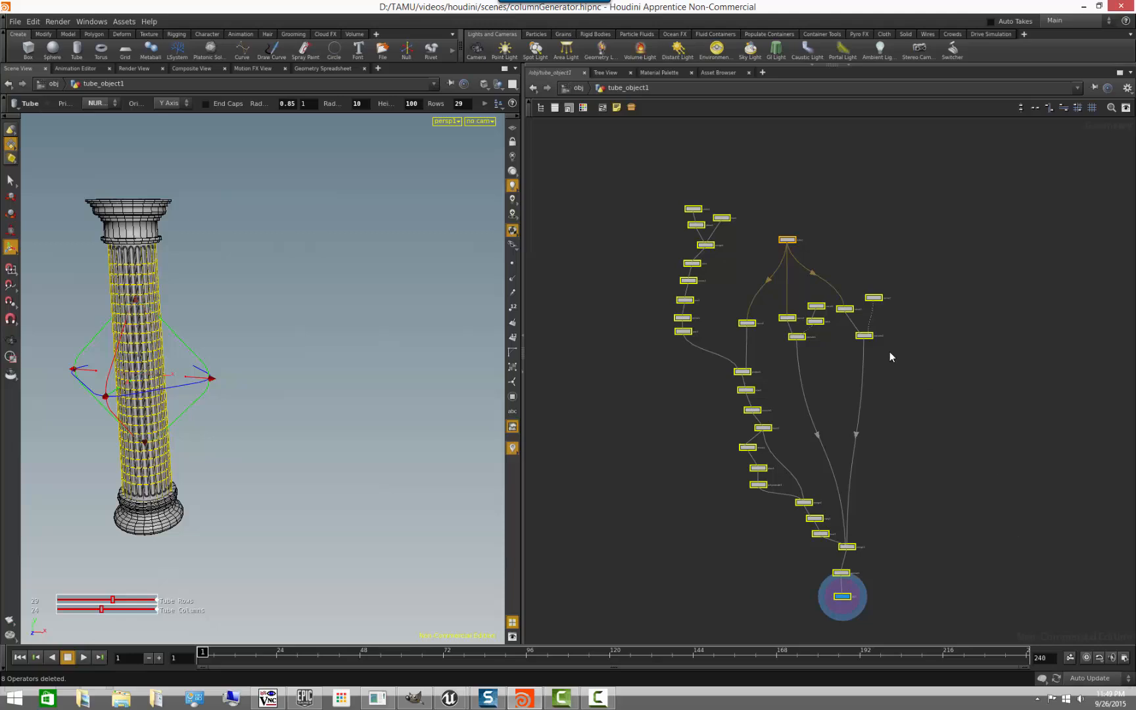
click(630, 108)
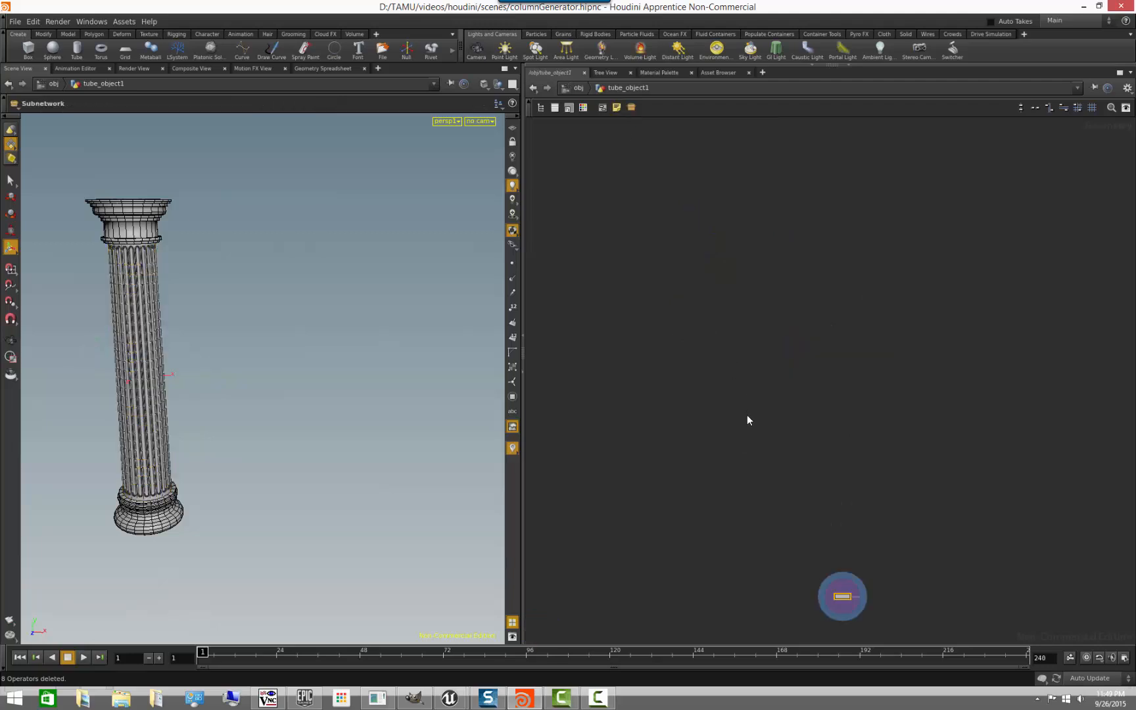
drag(846, 599, 751, 329)
scroll(740, 335, up, 6)
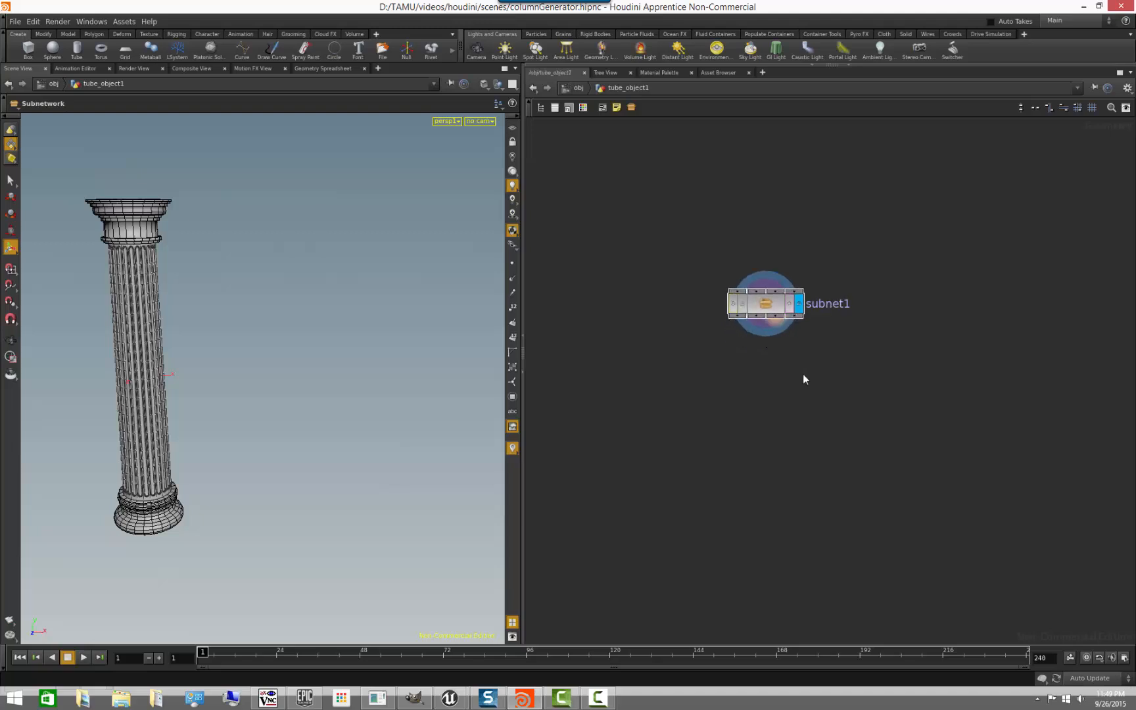
middle_drag(770, 395, 772, 488)
scroll(776, 466, down, 3)
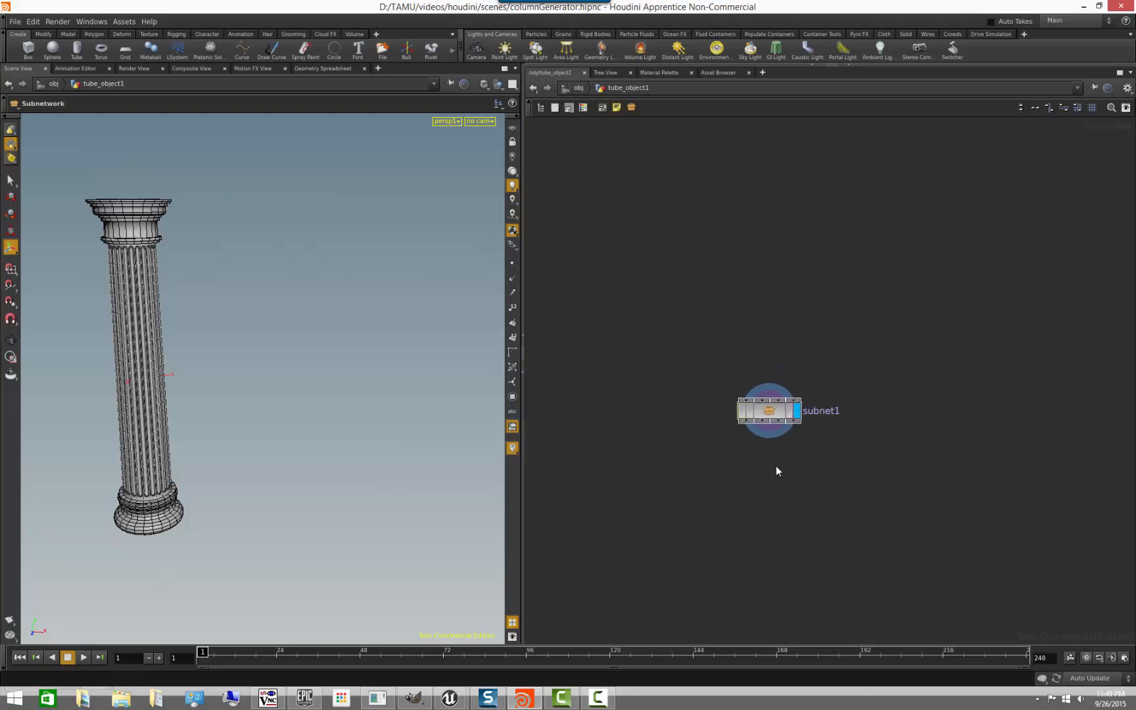
- Enter subnet1, examine the column nodes inside it, and go back up to tube_object1
double_click(773, 421)
scroll(811, 454, down, 4)
middle_drag(791, 425, 731, 268)
click(647, 89)
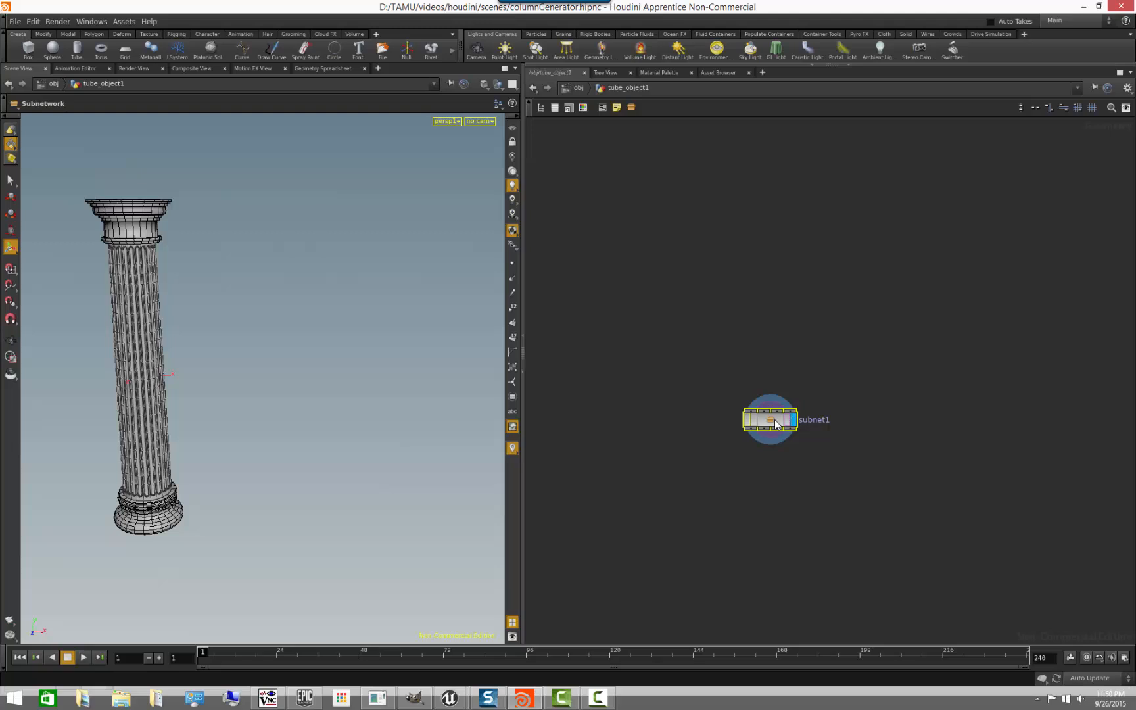
- Select subnet1 and restore the parameter pane to review the subnetwork's parameters
drag(778, 423, 777, 480)
key(p)
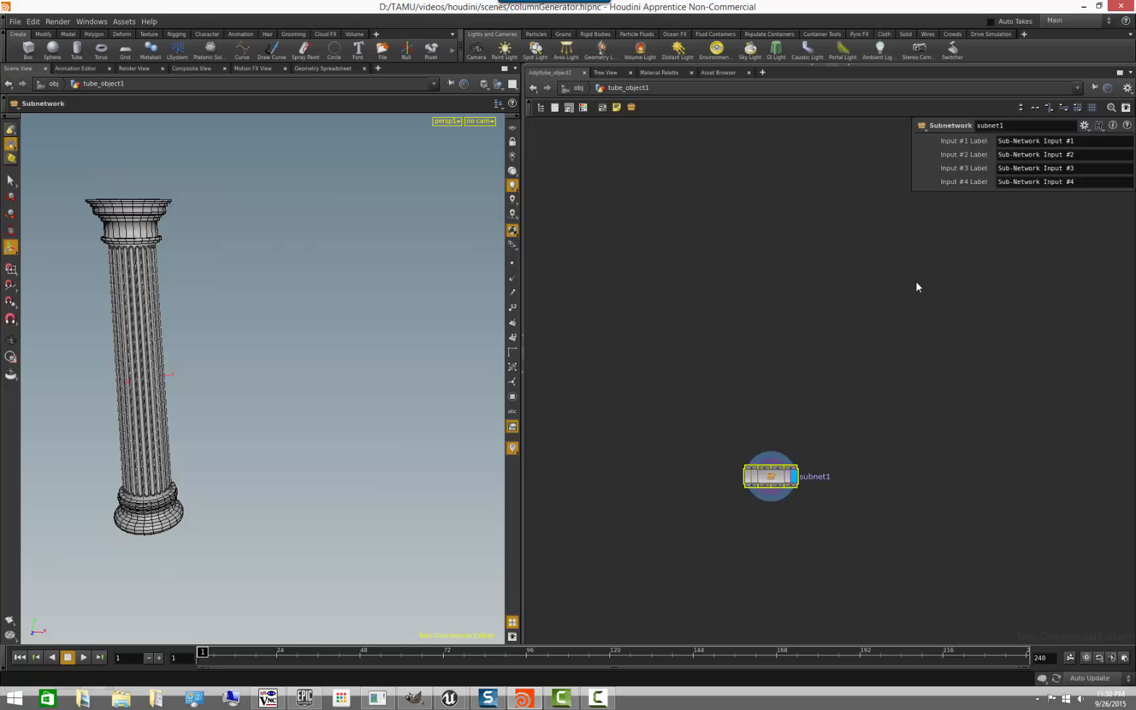
key(p)
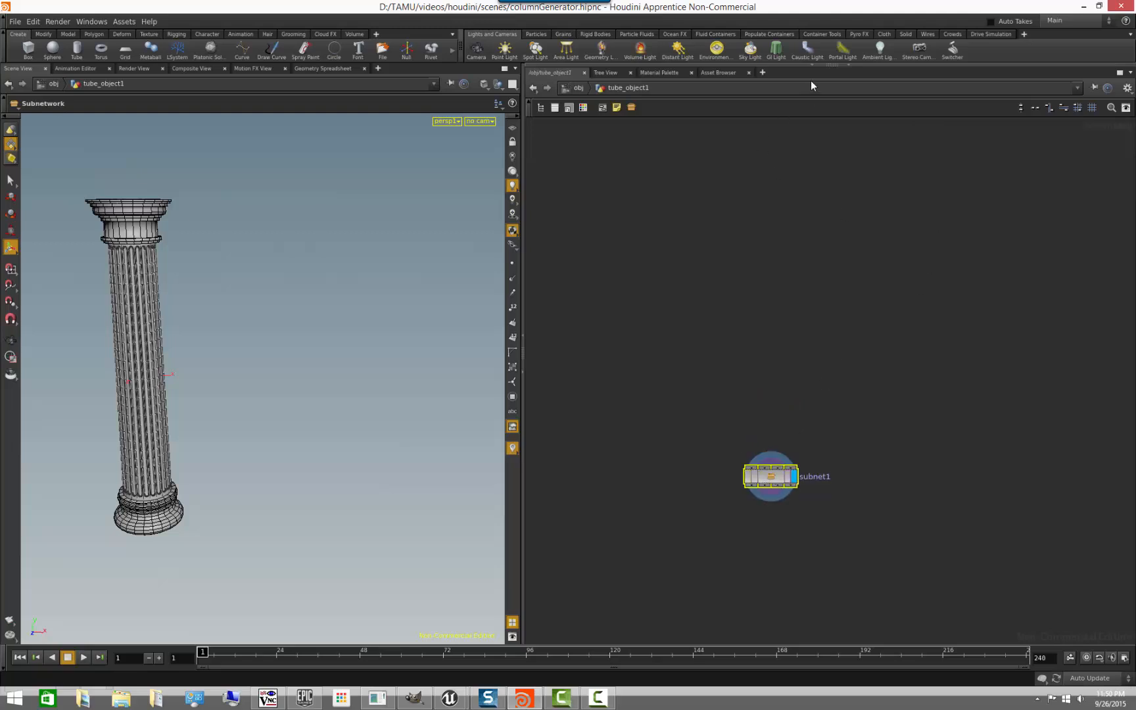
click(812, 64)
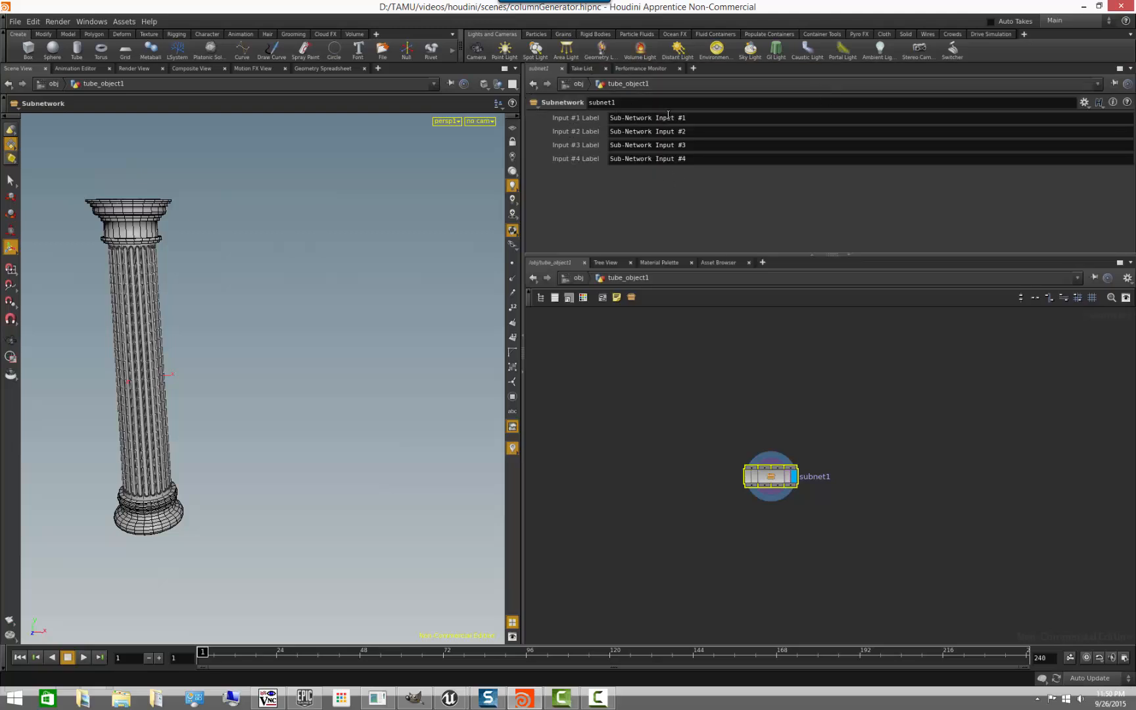
- Start creating a digital asset from subnet1 and set its operator label to "Column Generator Tutorial"
click(878, 448)
click(775, 479)
right_click(775, 478)
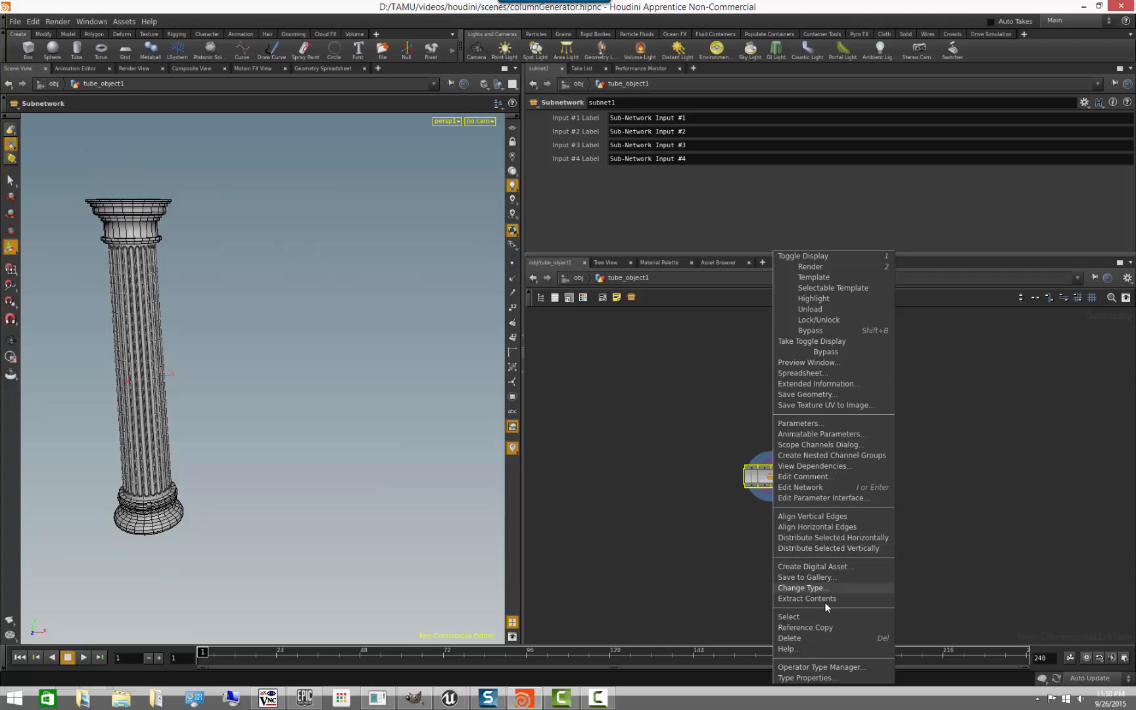
click(847, 569)
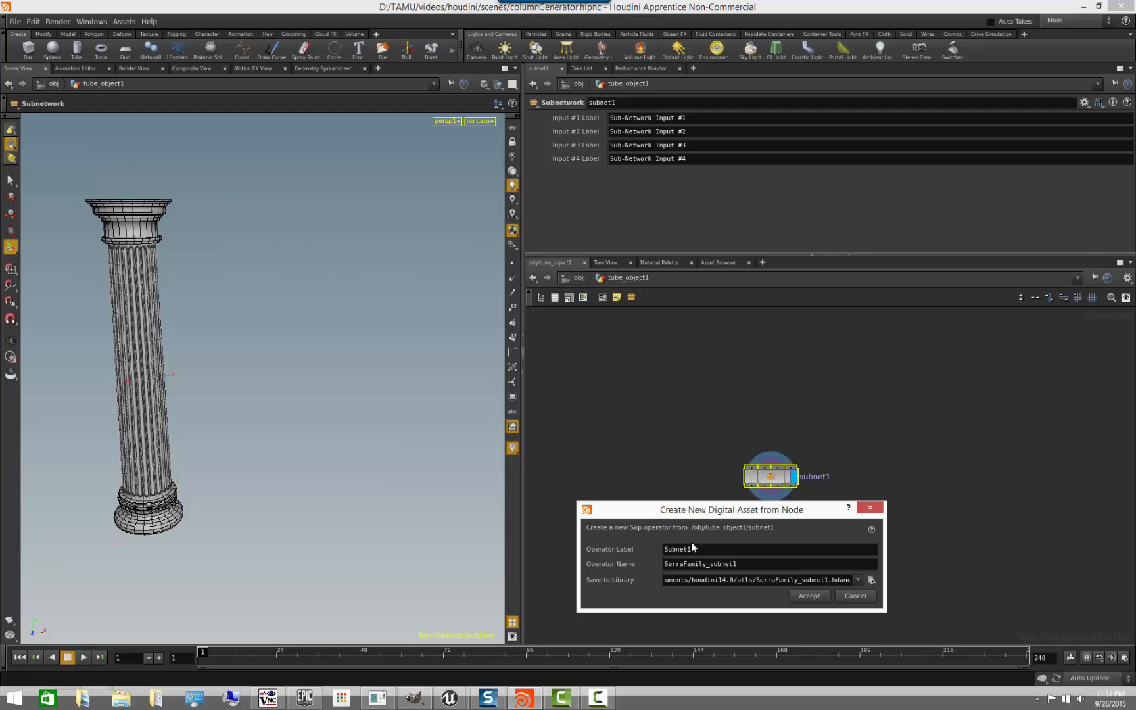
double_click(712, 548)
text(Column Gen)
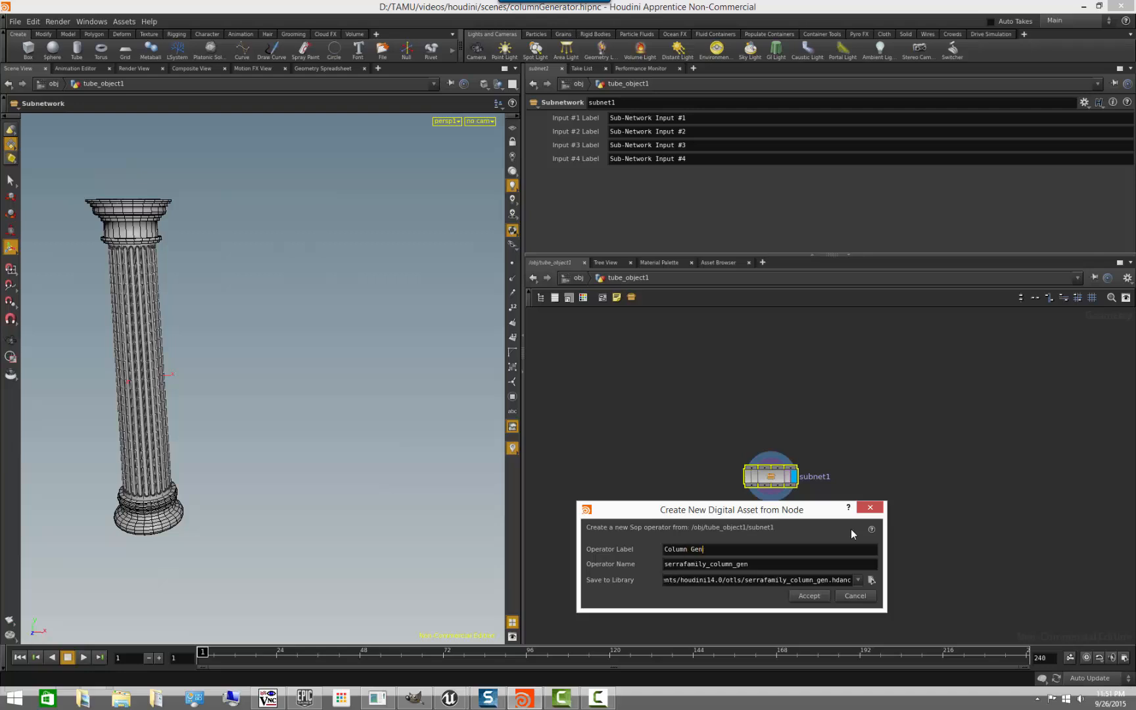
text(erator)
text(Tu)
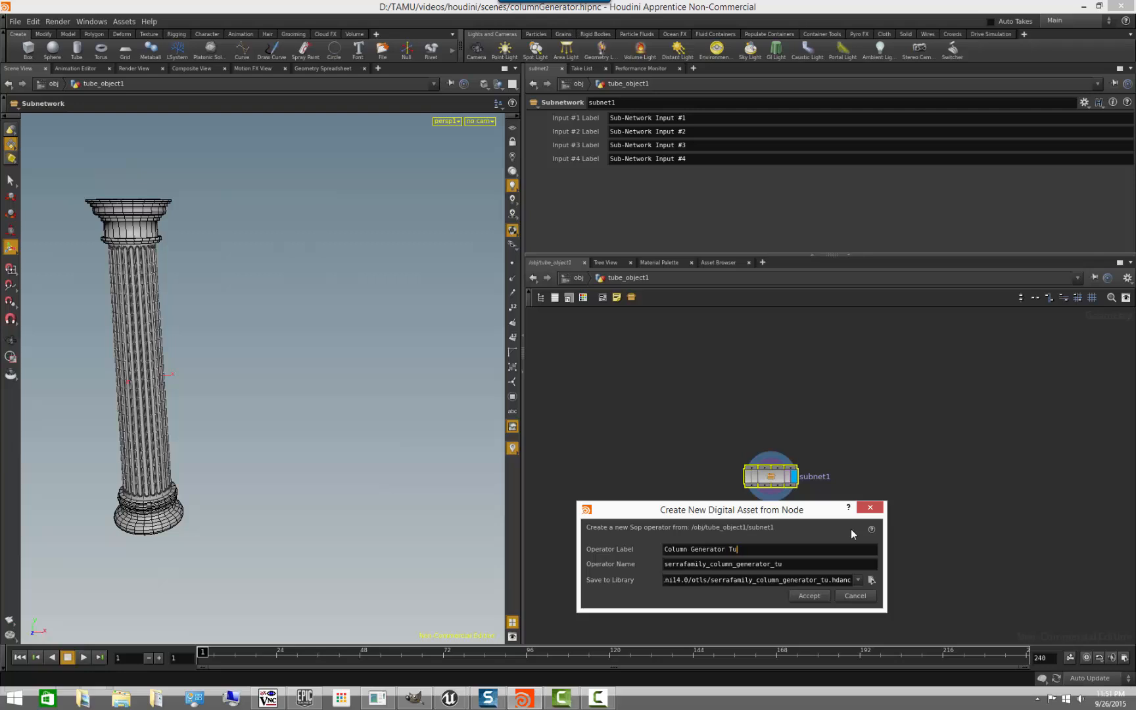
text(torial)
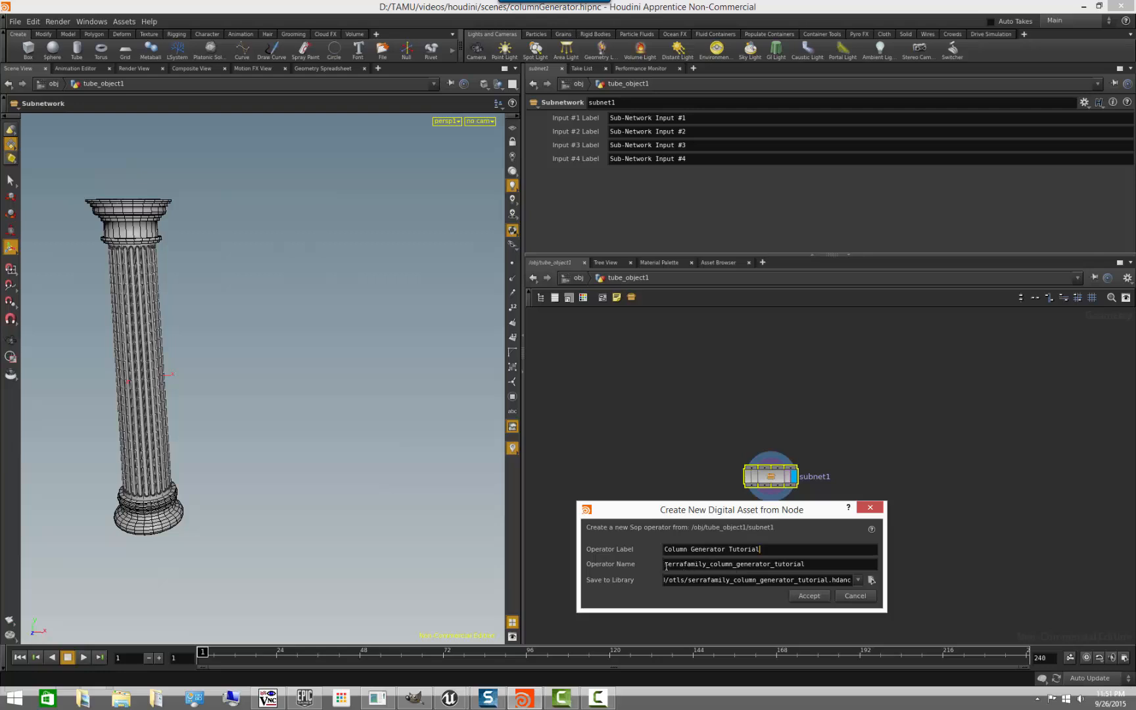
- Shorten the operator name to column_generator_tutorial, check the library save path, and create the digital asset
drag(710, 563, 633, 574)
key(BackSpace)
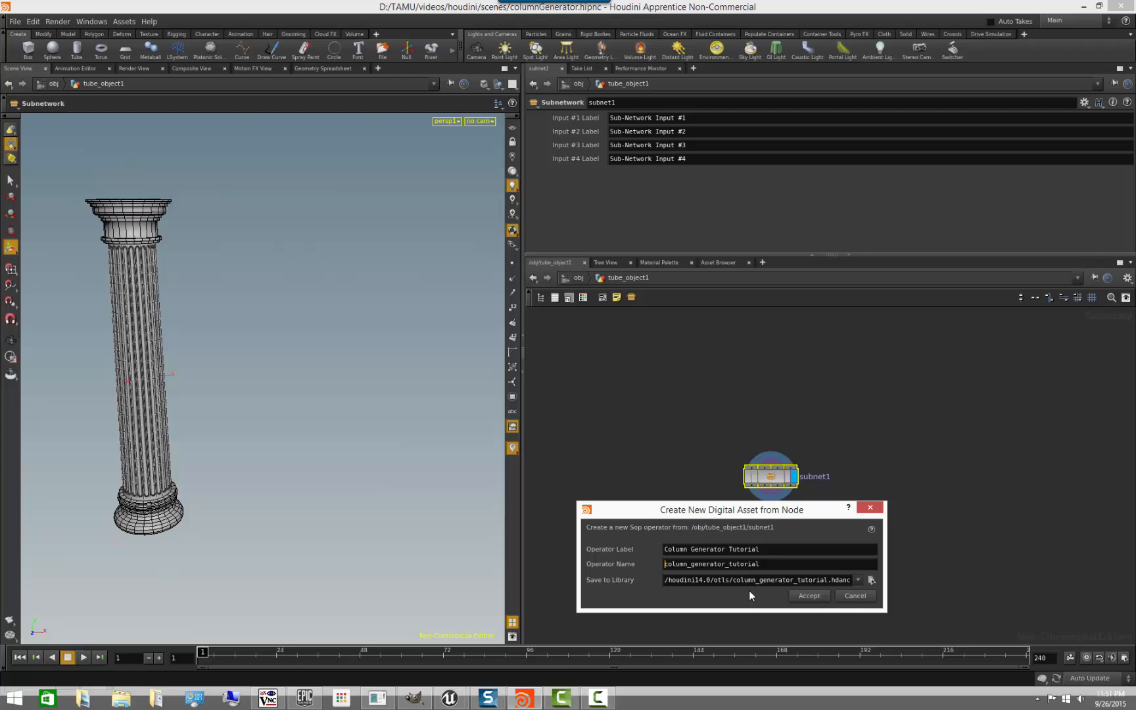
click(691, 580)
key(Left)
key(Left)
key(Left)
key(Left)
key(Left)
key(Left)
key(Left)
key(Left)
key(Left)
key(Right)
key(Right)
key(Right)
key(Right)
key(Right)
key(Right)
key(Right)
key(Right)
key(Right)
key(Right)
key(Right)
key(Right)
key(Right)
key(Right)
key(Right)
key(Right)
key(Right)
key(Right)
key(Right)
key(Right)
click(810, 597)
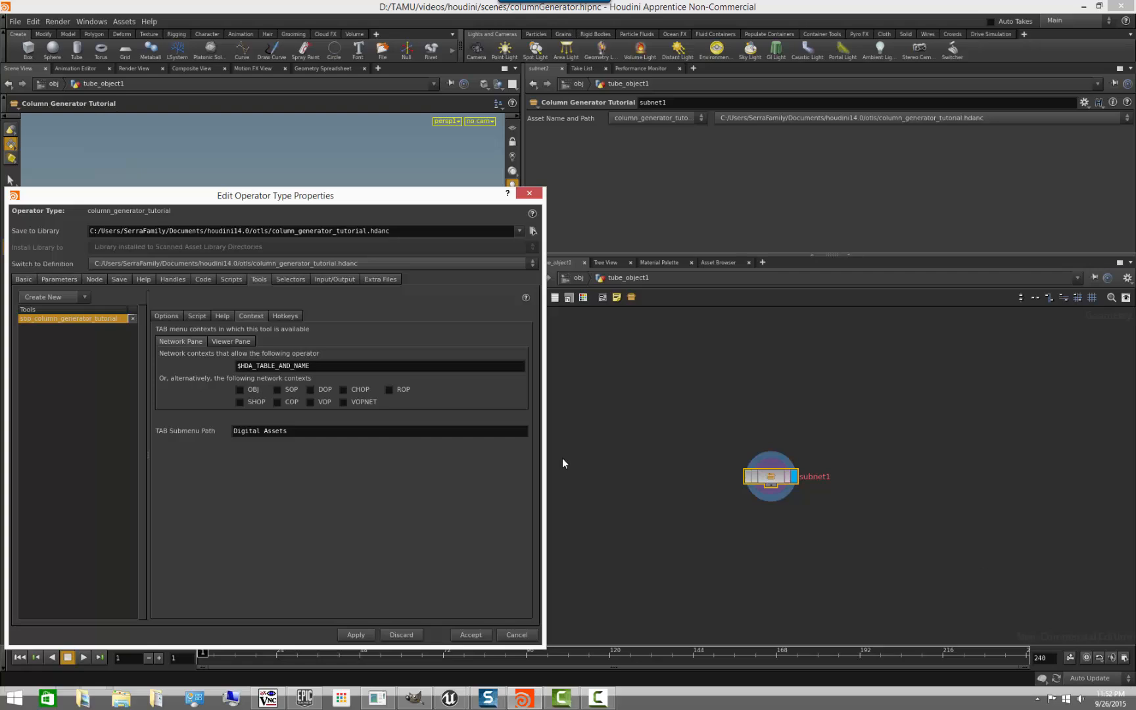
- Show the asset's basic properties, move the properties window clear of the network, and inspect the subnet1 node's information
click(20, 279)
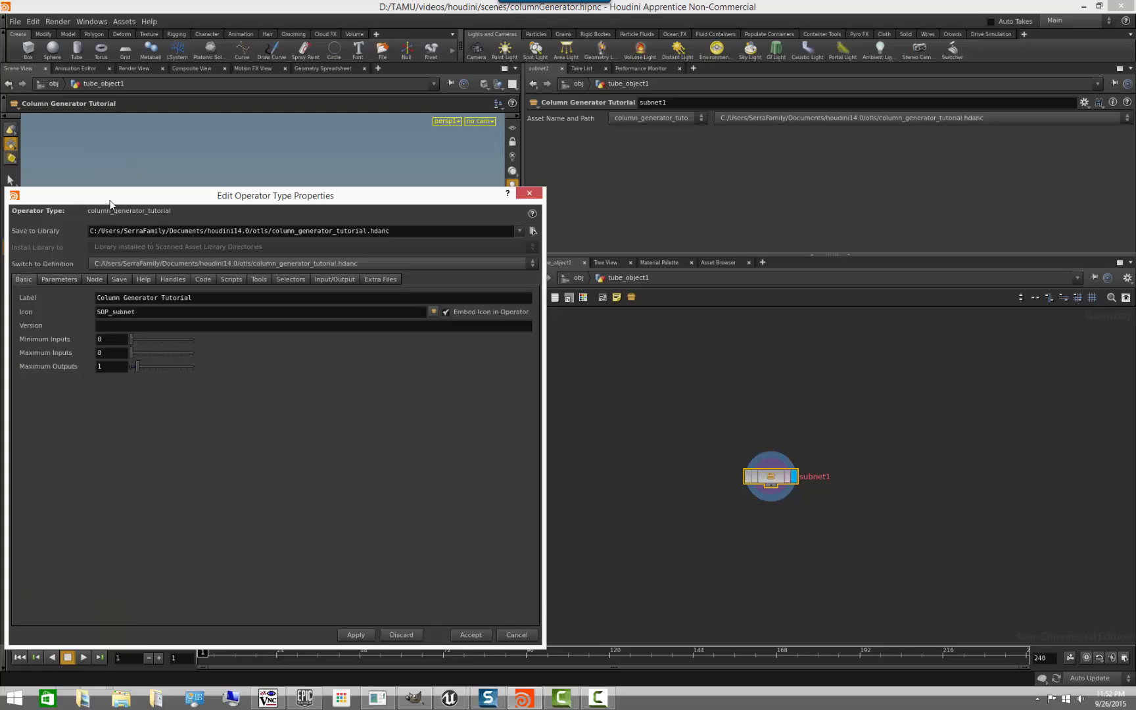
drag(110, 201, 144, 190)
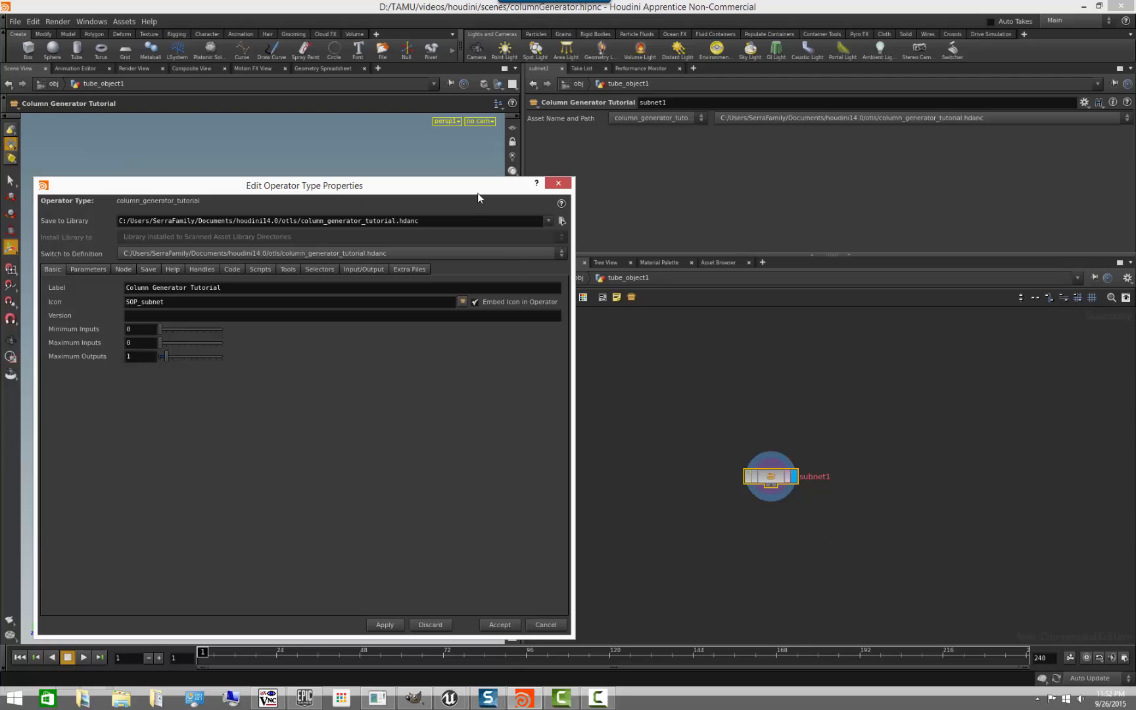
drag(474, 187, 835, 556)
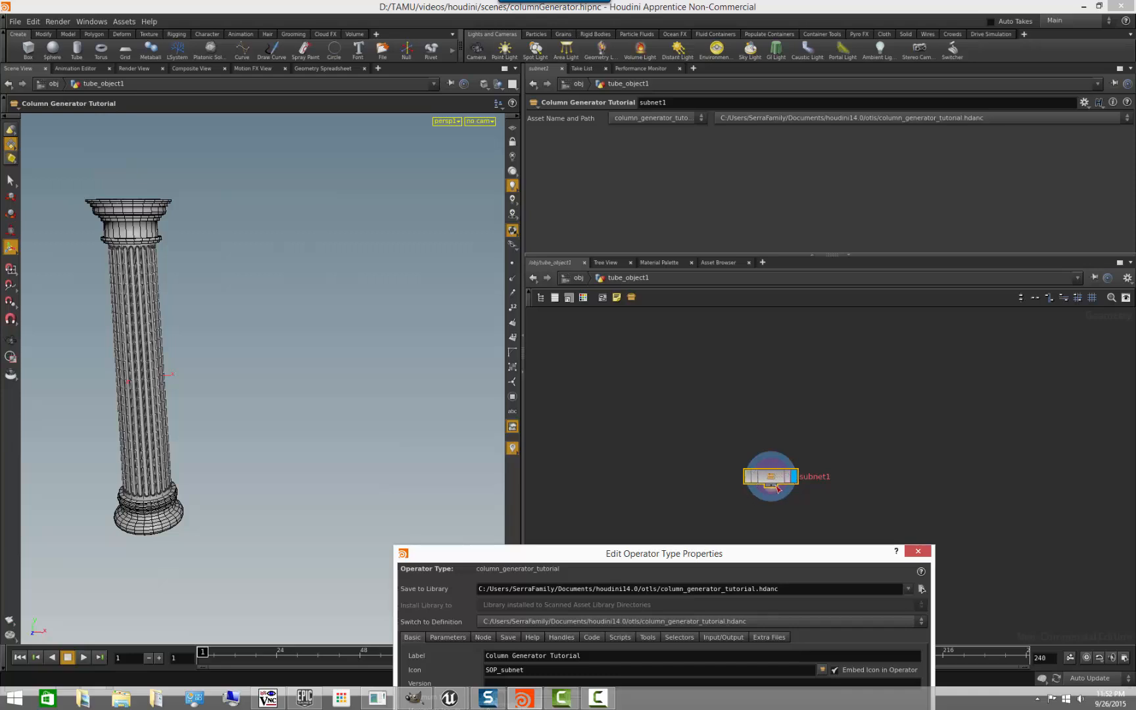
click(835, 418)
middle_drag(834, 418, 787, 357)
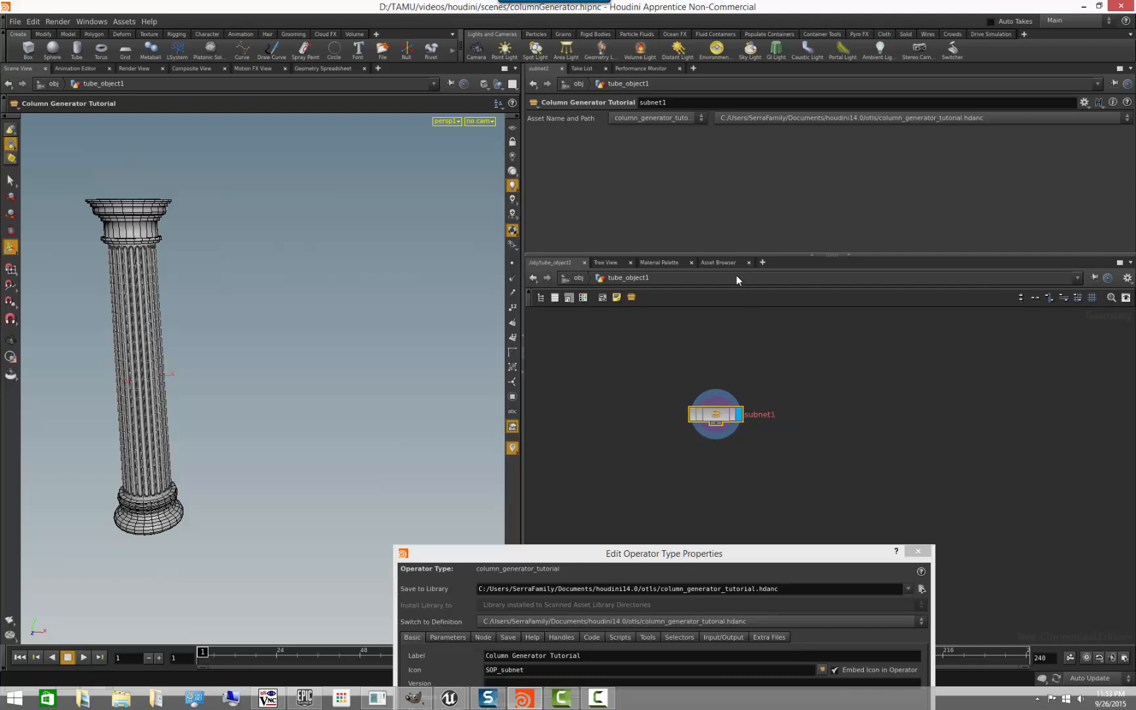
drag(718, 253, 719, 323)
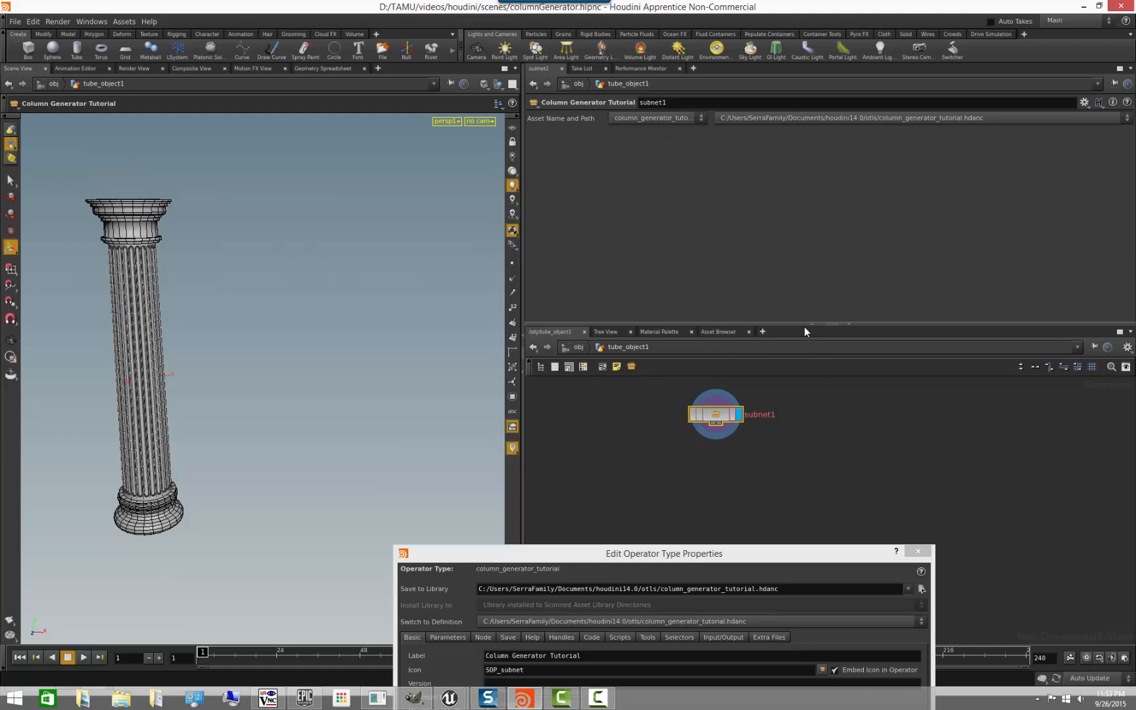
drag(804, 324, 803, 262)
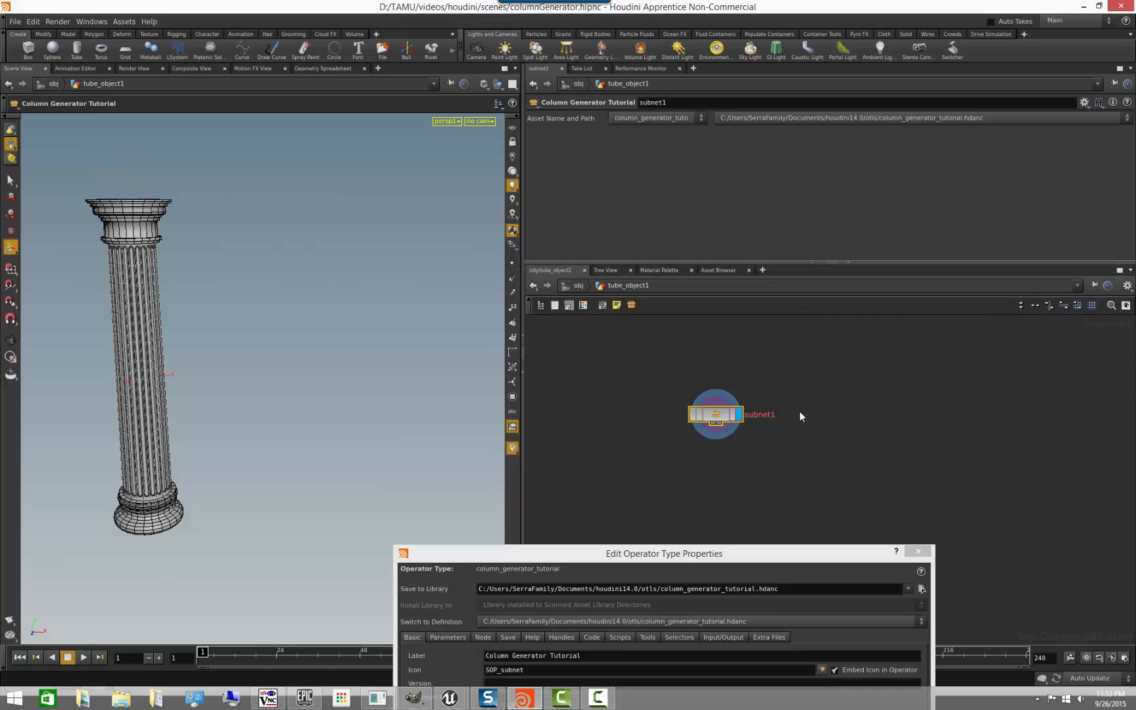
middle_click(720, 422)
- Review the asset's label, icon and input and output settings, comparing the icon with the one on the subnet1 node
drag(733, 562, 435, 144)
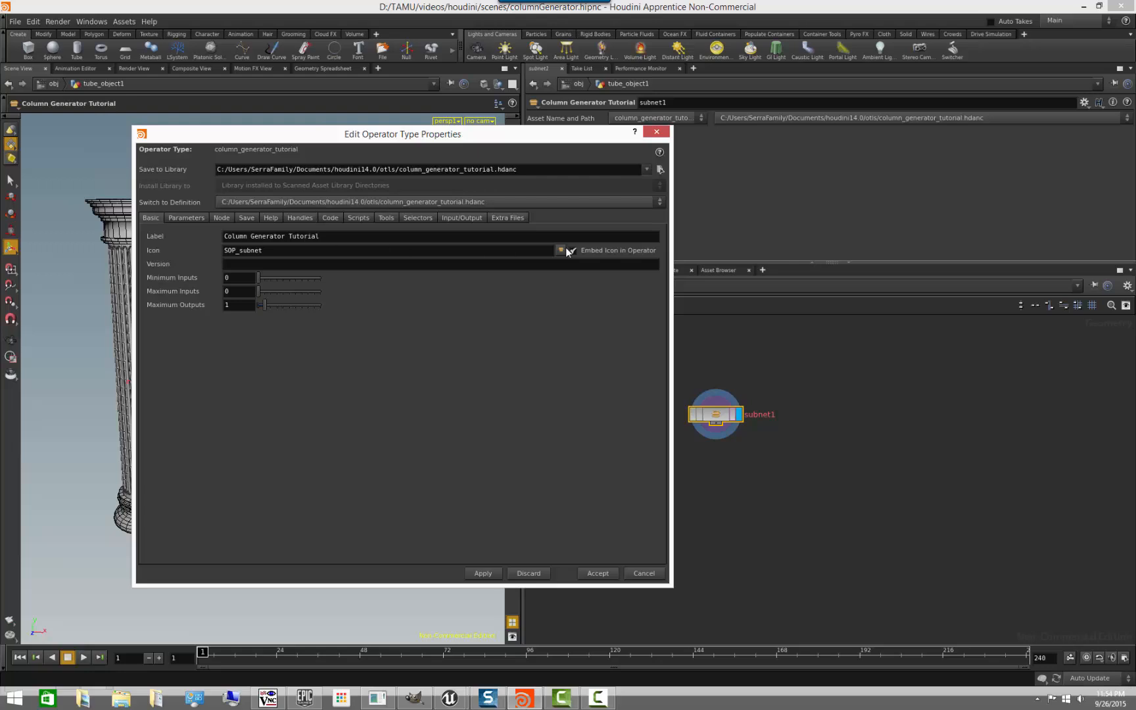
drag(413, 137, 506, 143)
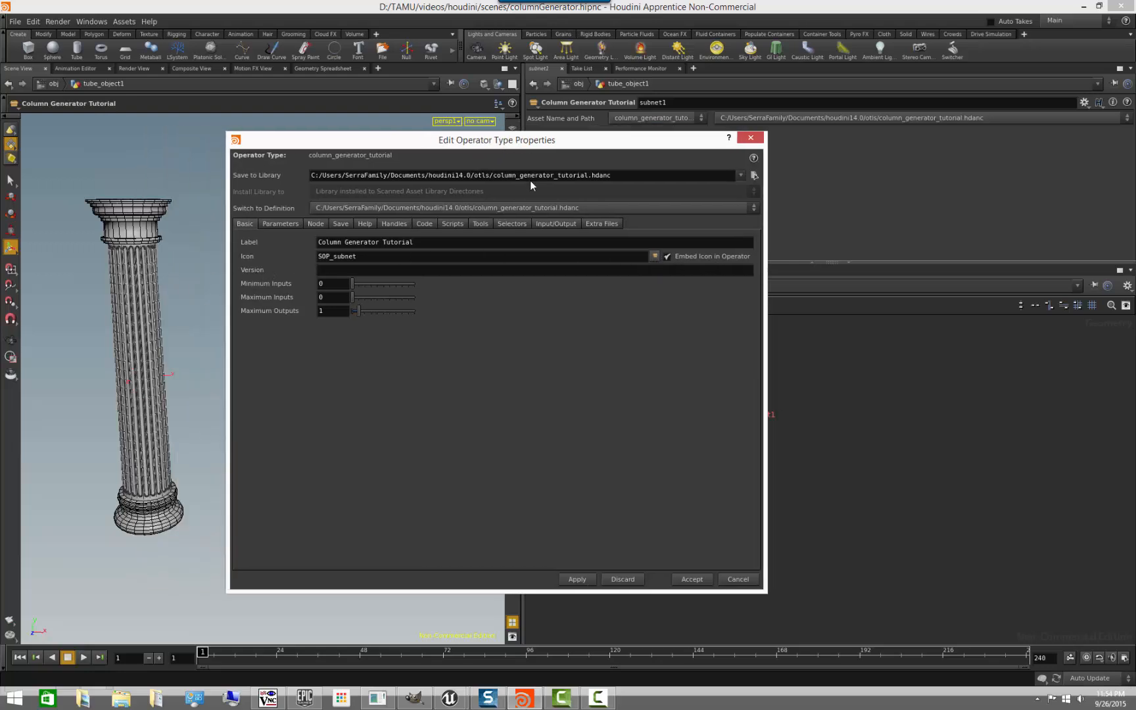
drag(584, 144, 595, 508)
scroll(788, 454, up, 5)
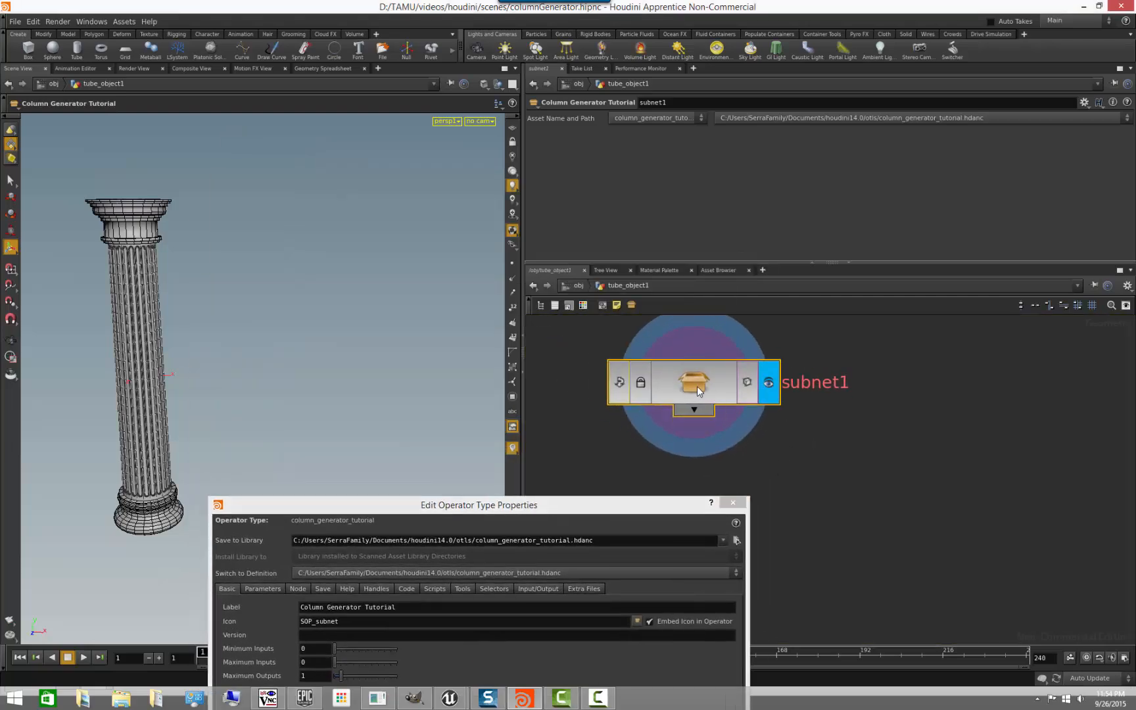
drag(670, 510, 557, 157)
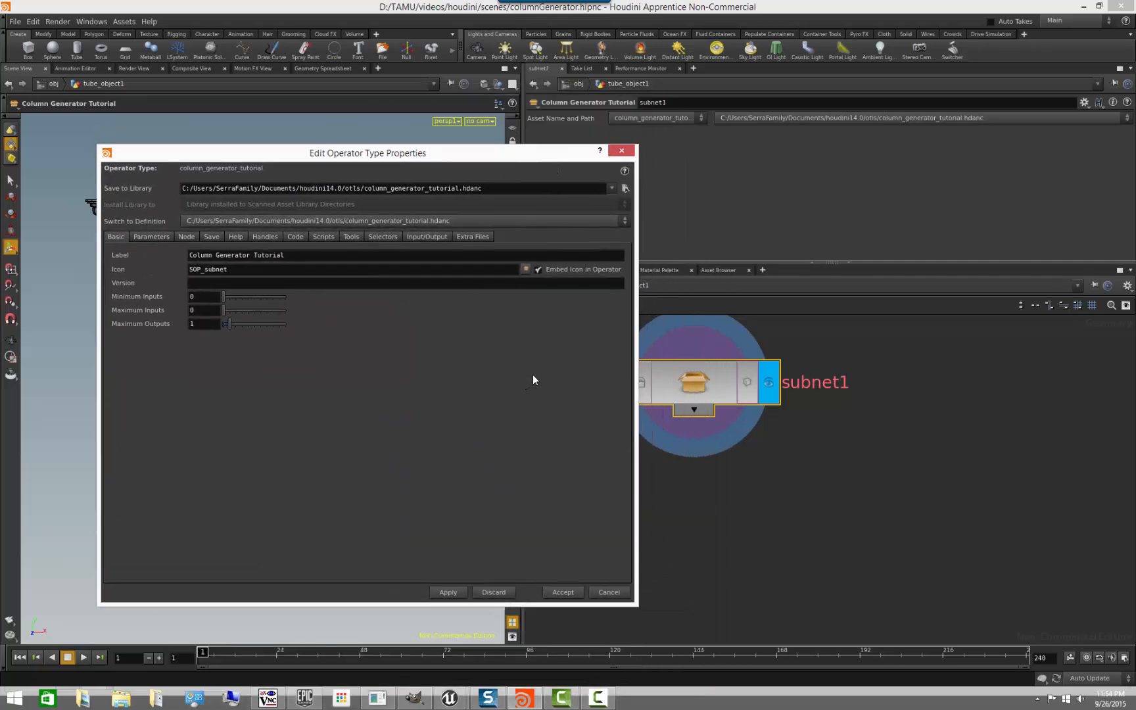
drag(296, 156, 396, 243)
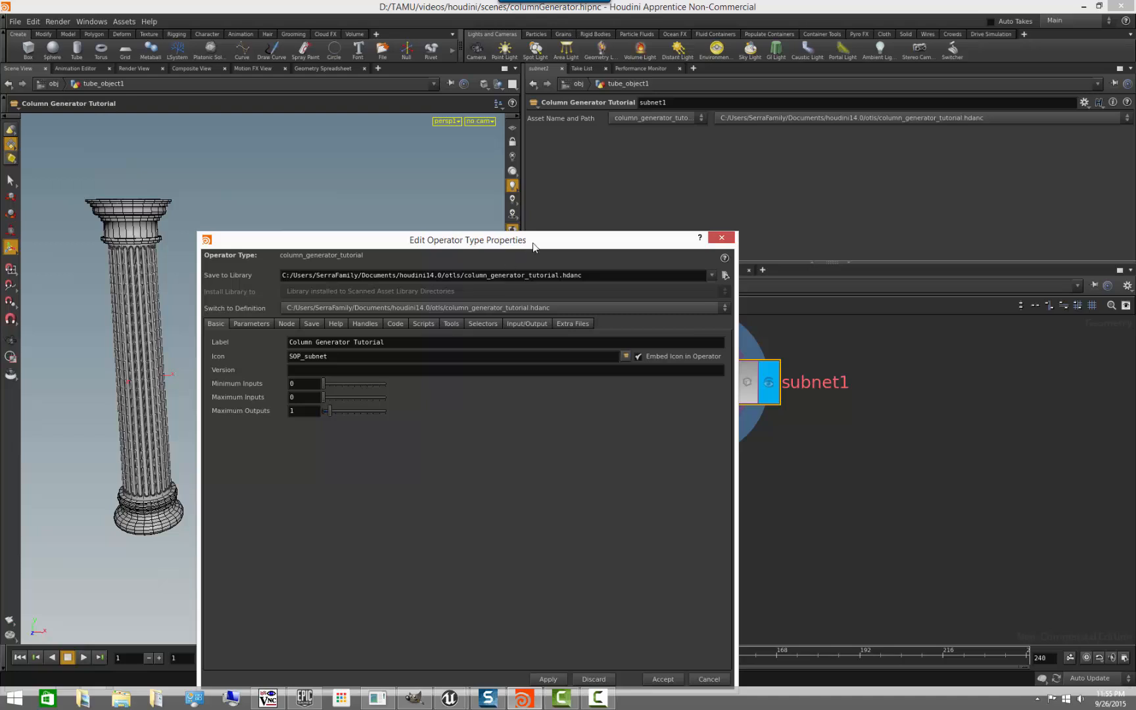
drag(533, 243, 440, 171)
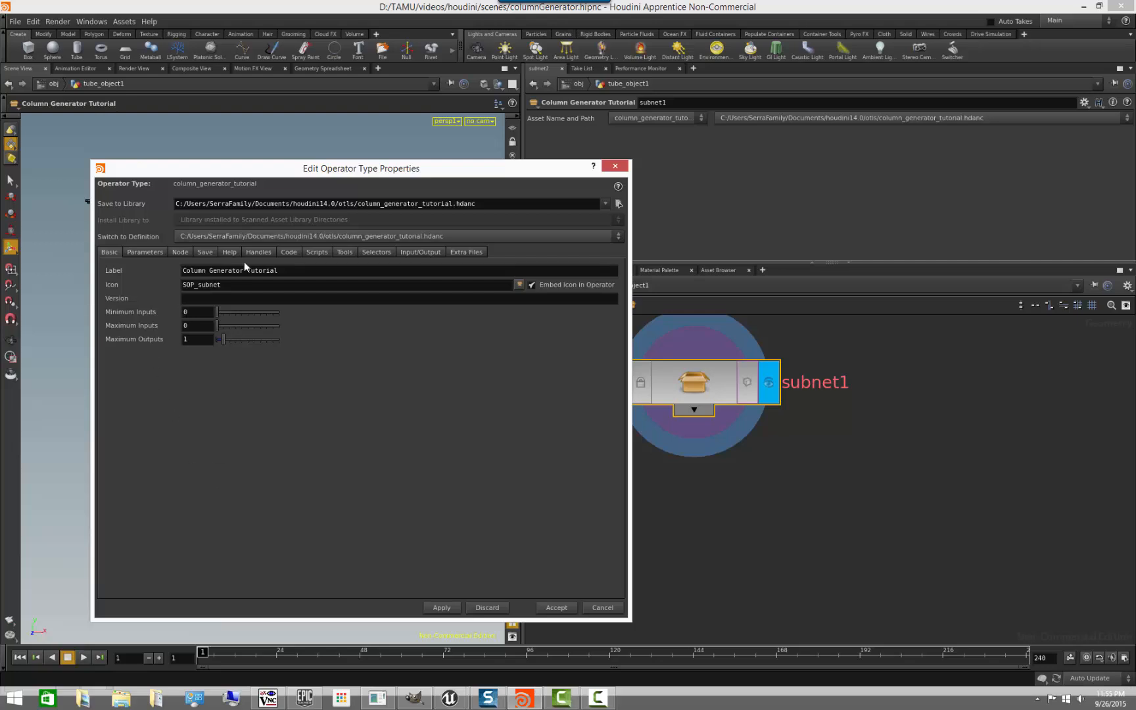
- Open the asset's parameter settings, widen the properties window, and enlarge the list of existing parameters
click(141, 253)
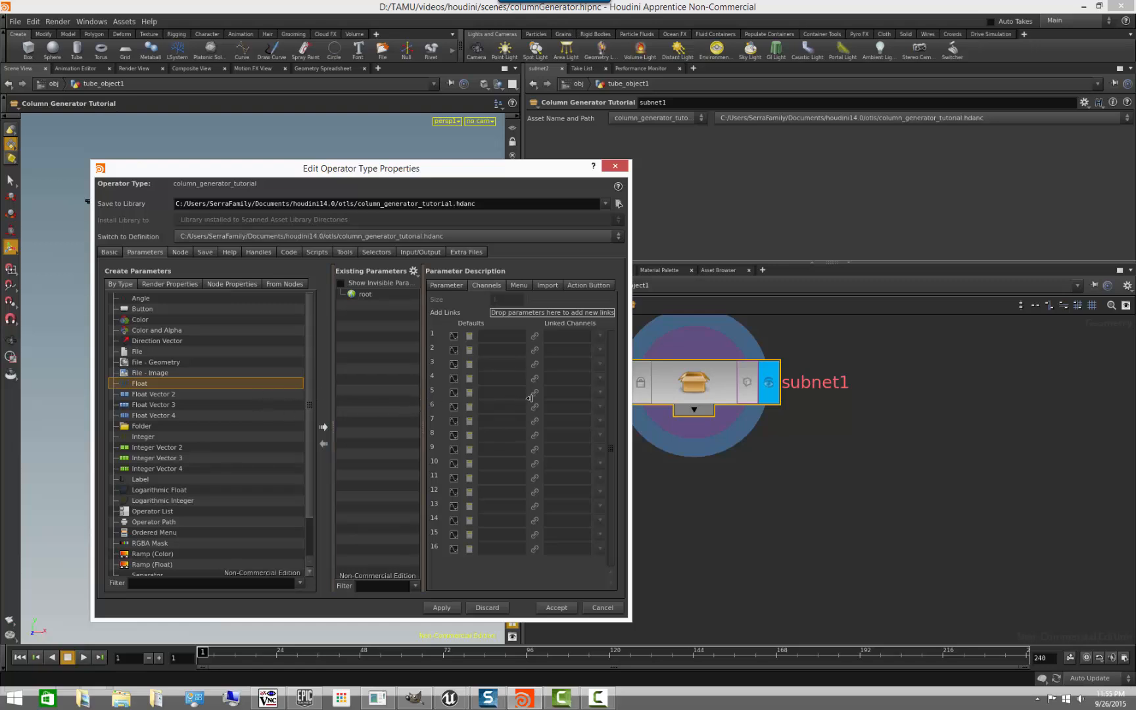
drag(508, 174, 460, 118)
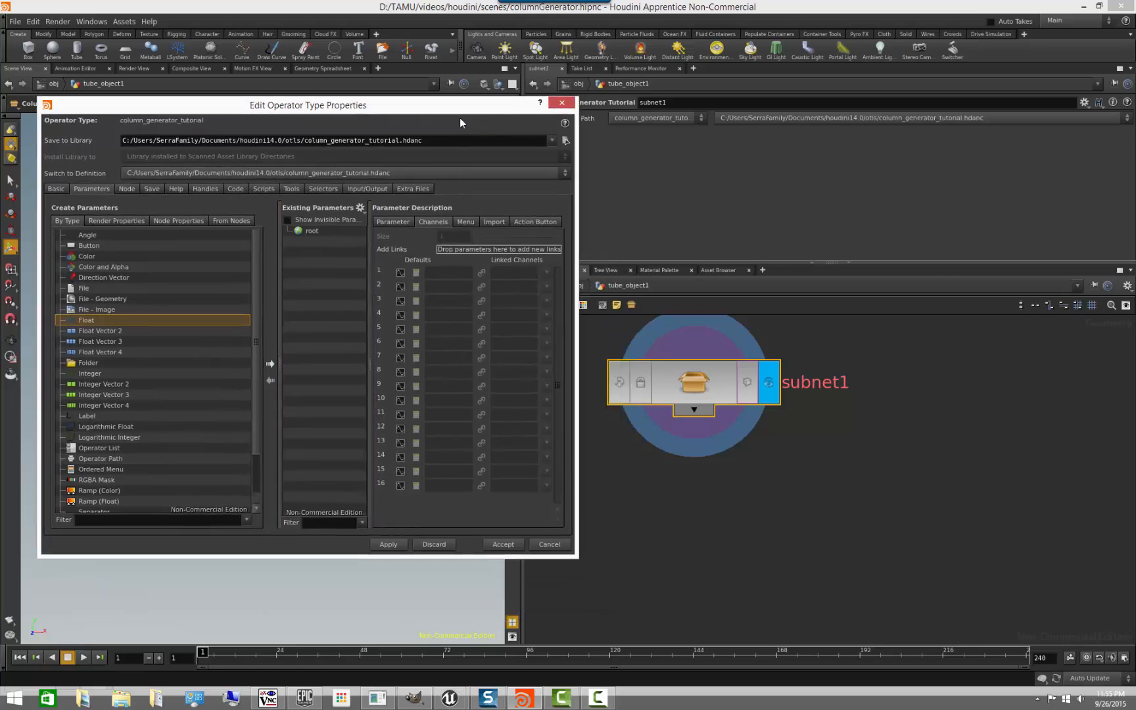
drag(574, 258, 714, 257)
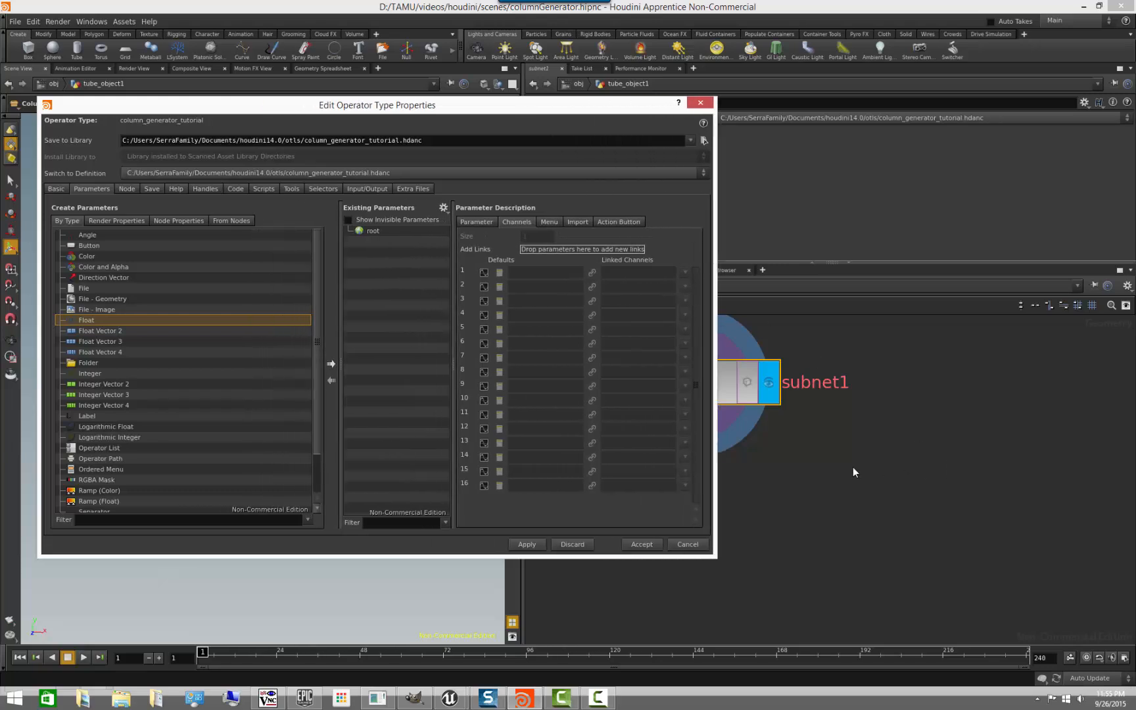
key(h)
drag(599, 101, 598, 163)
drag(342, 398, 227, 408)
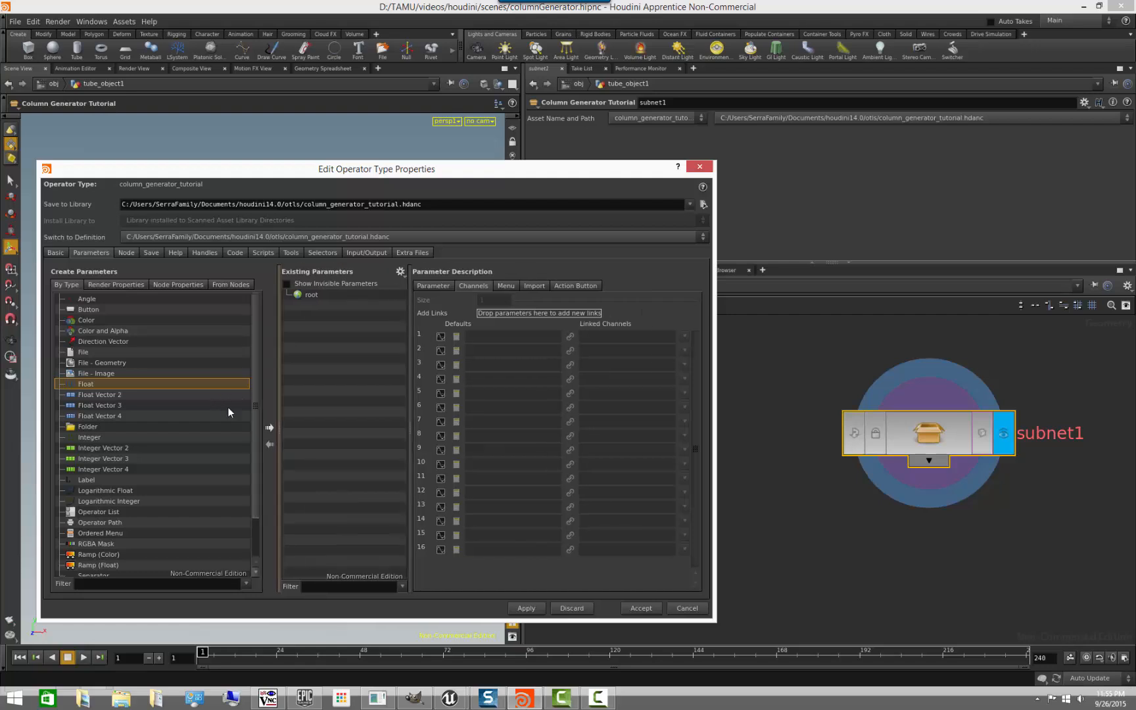
drag(410, 403, 508, 404)
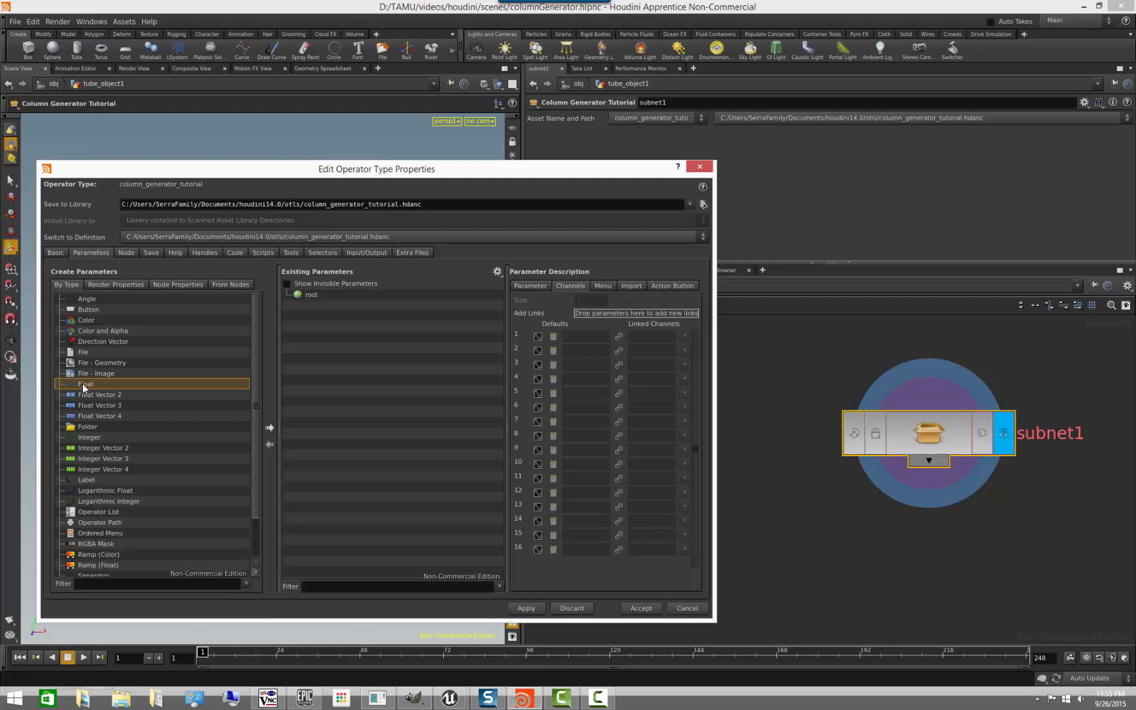
- Add a Float parameter to the asset, apply it, and try its slider on subnet1
click(271, 430)
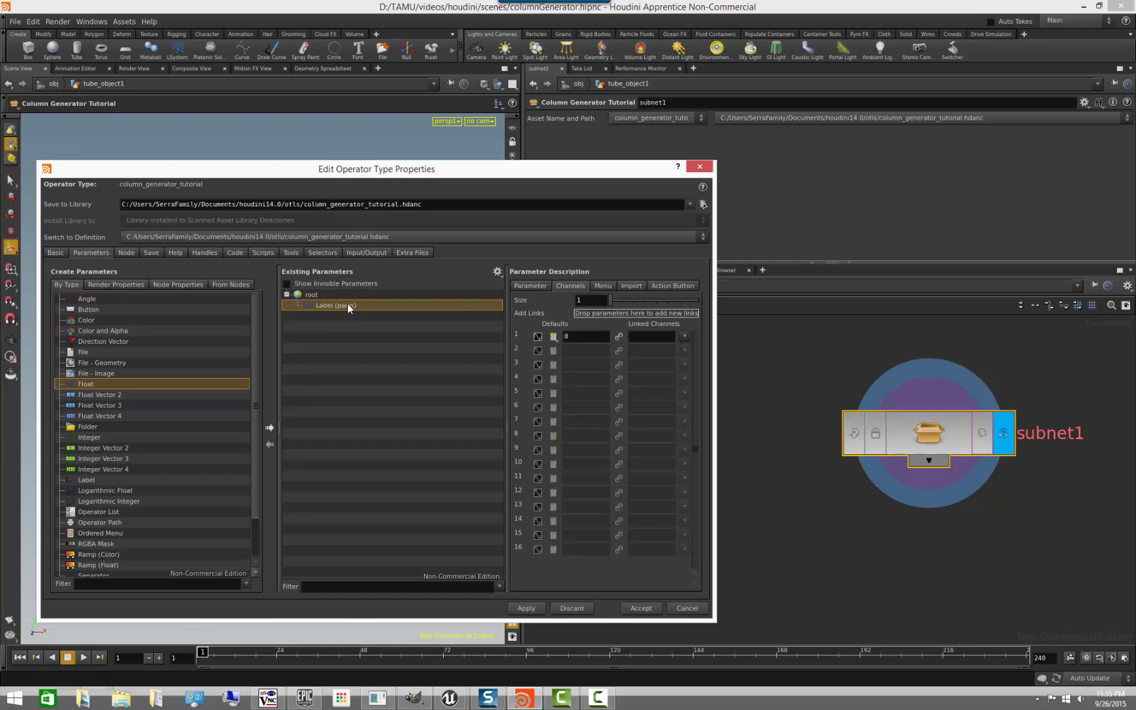
drag(520, 172, 535, 221)
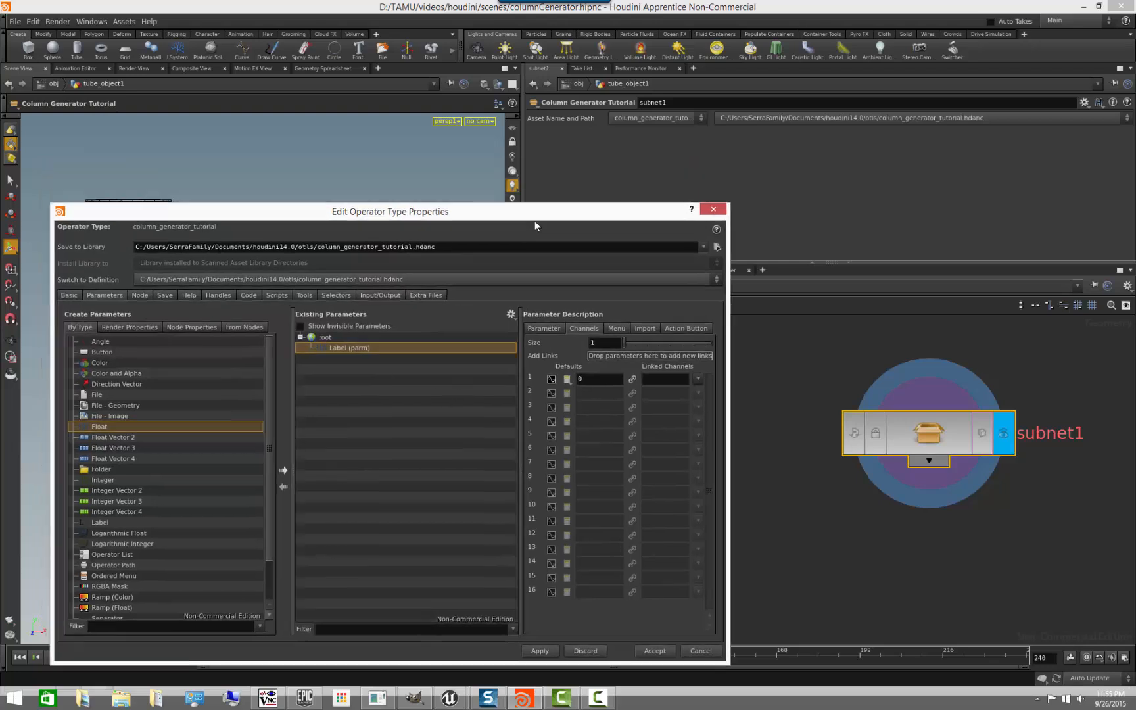
click(546, 334)
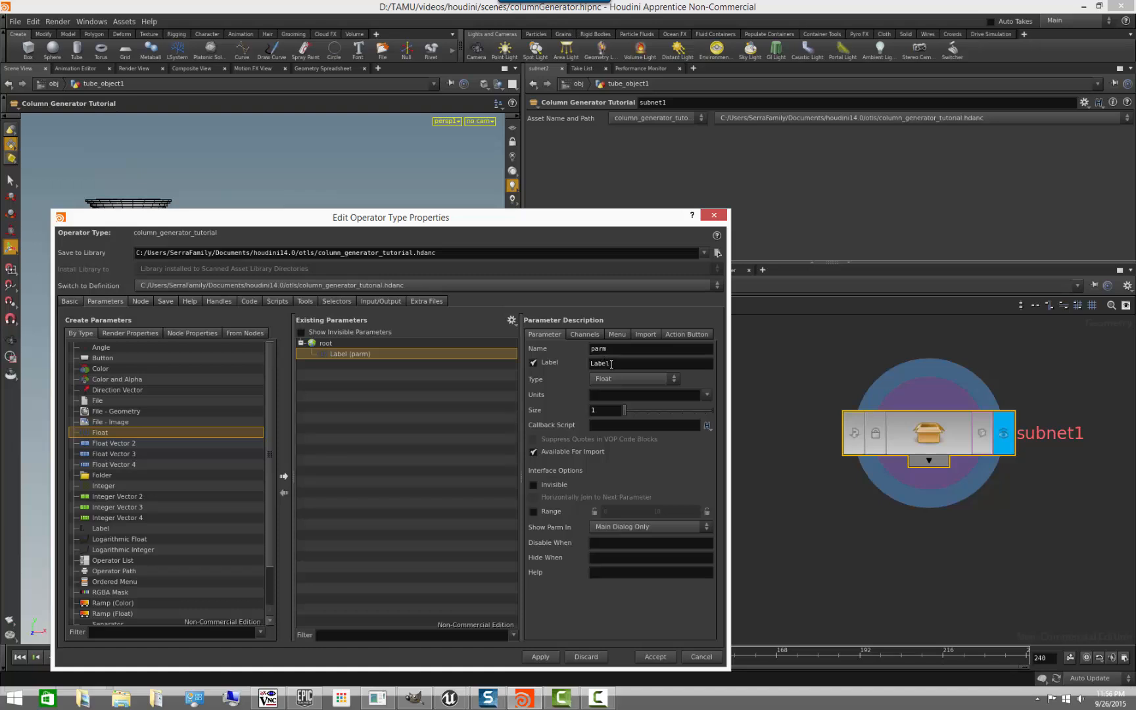
click(540, 657)
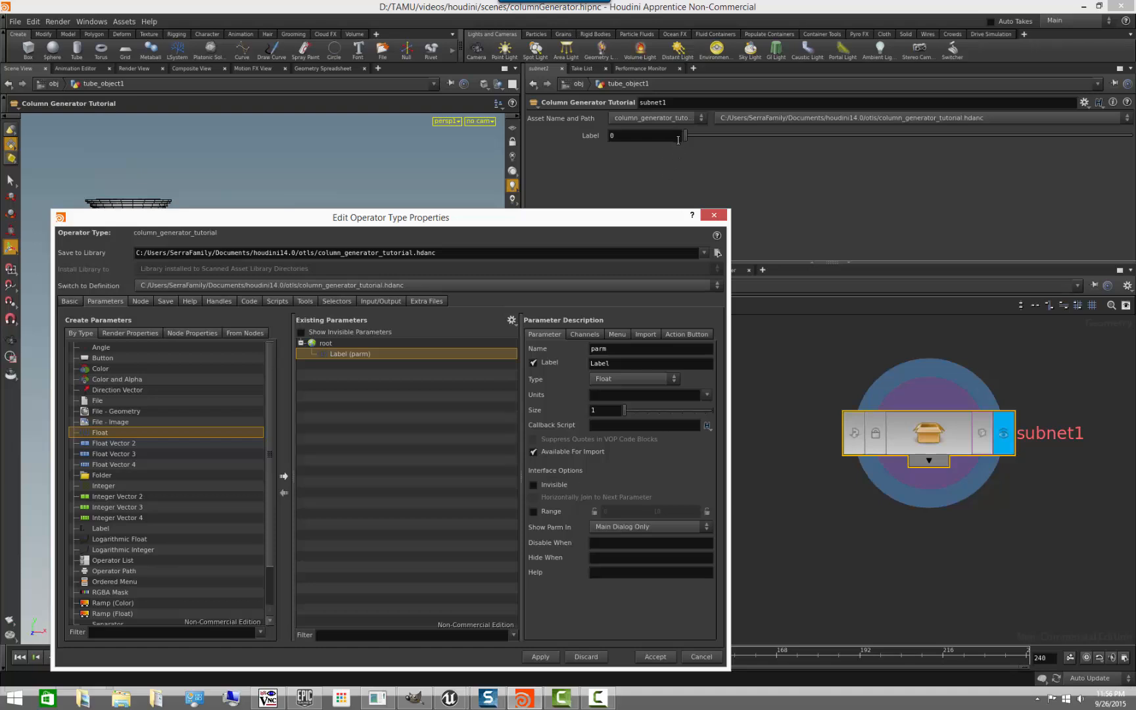
drag(687, 139, 952, 136)
drag(1020, 147, 571, 290)
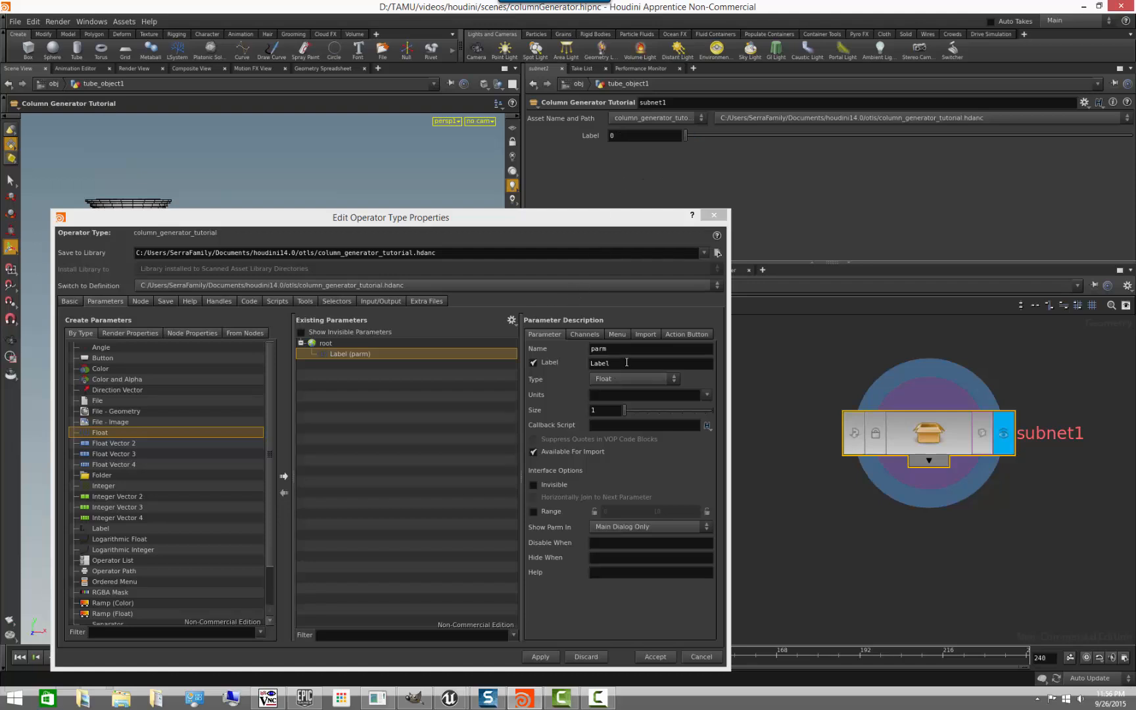
- Name the float parameter myParm, label it "My Parameter", and apply the change to the asset
click(528, 350)
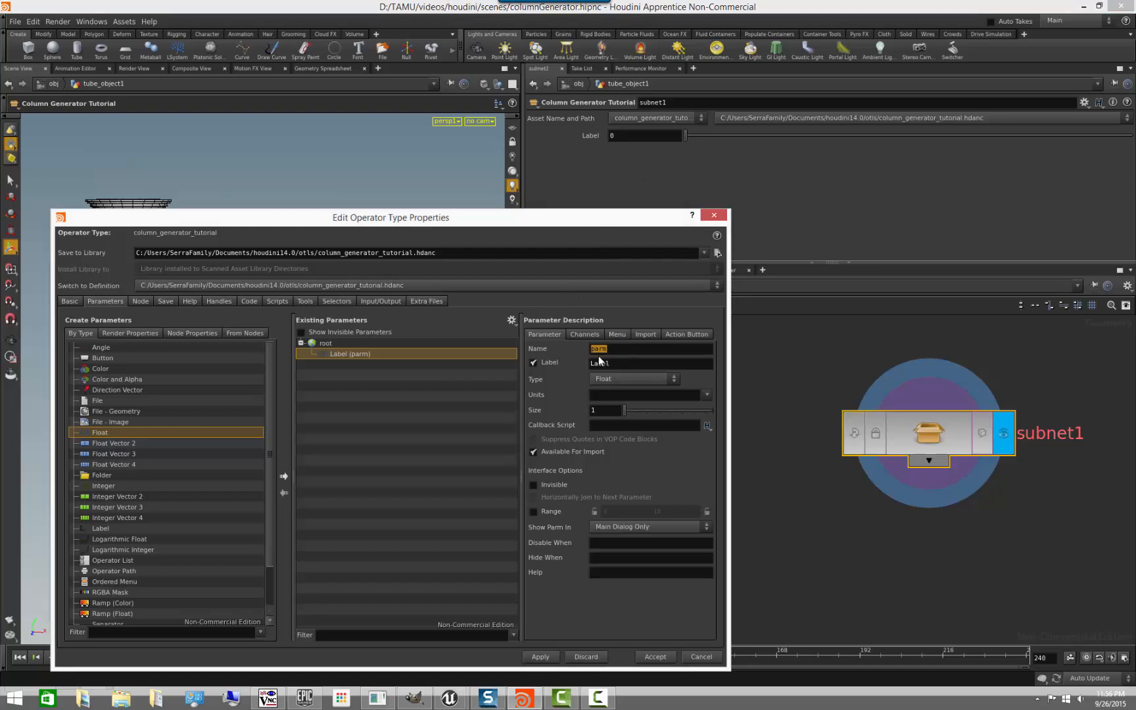
text(myParm)
key(Tab)
text(My Parameter)
key(Return)
click(537, 656)
drag(685, 136, 605, 161)
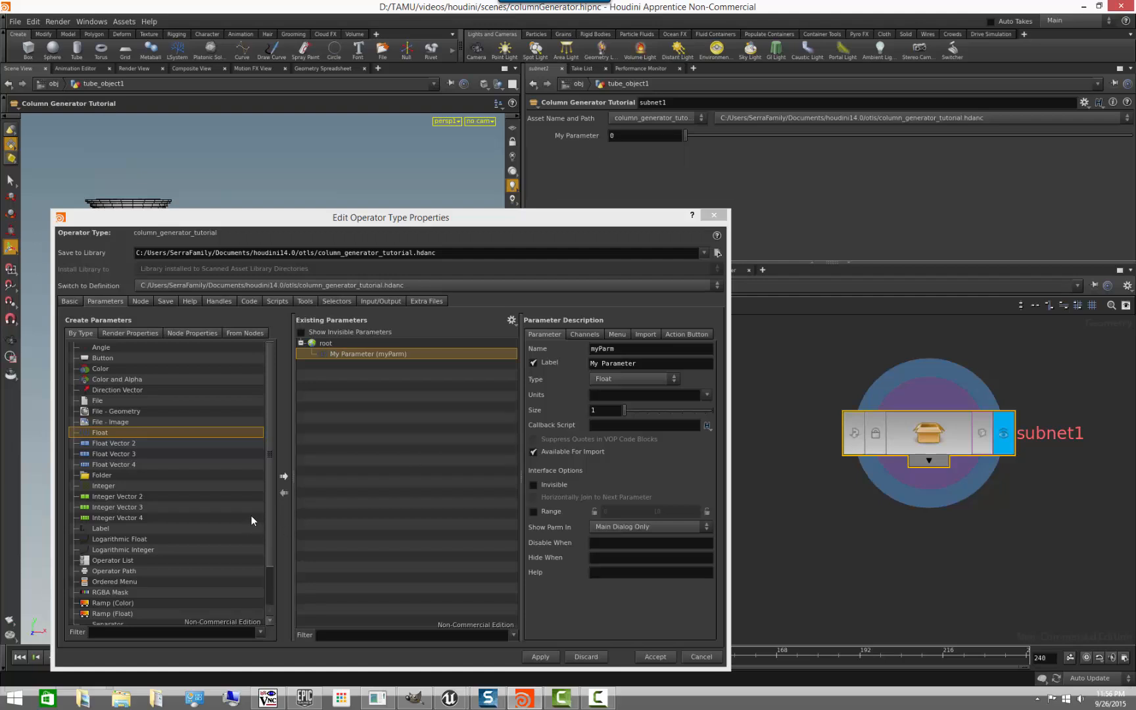
- Add a Button parameter below My Parameter, group both parameters into a folder, and apply the changes
drag(100, 358, 452, 391)
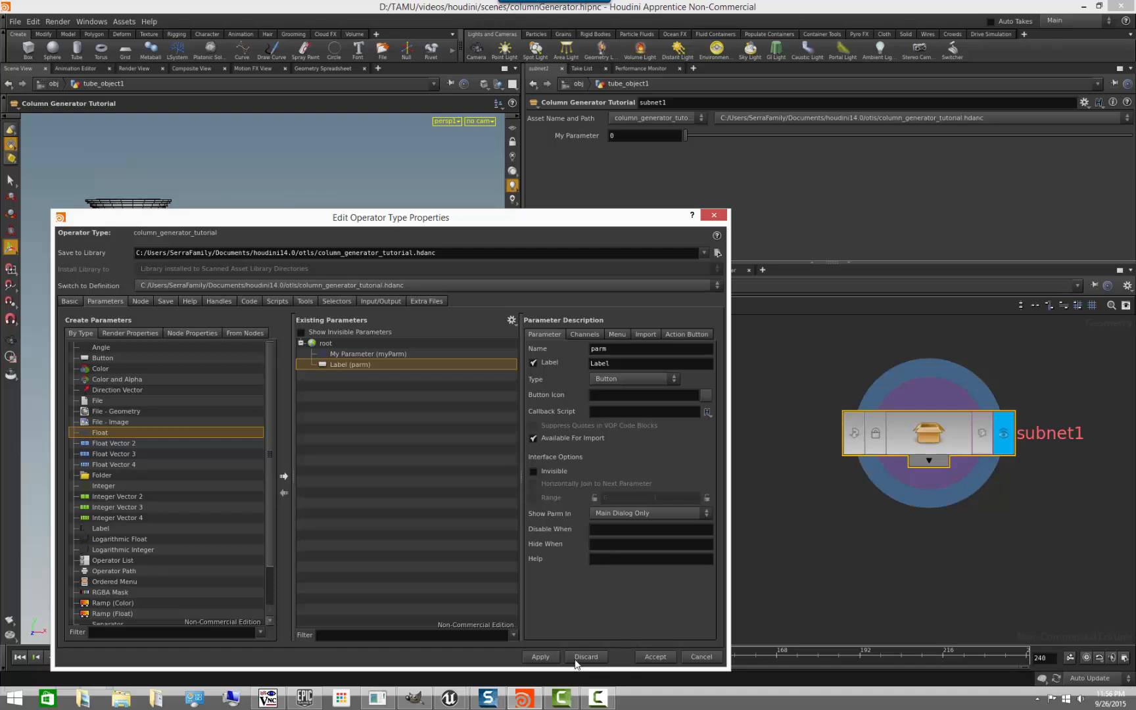
click(553, 657)
click(103, 477)
click(364, 355)
shift+click(363, 365)
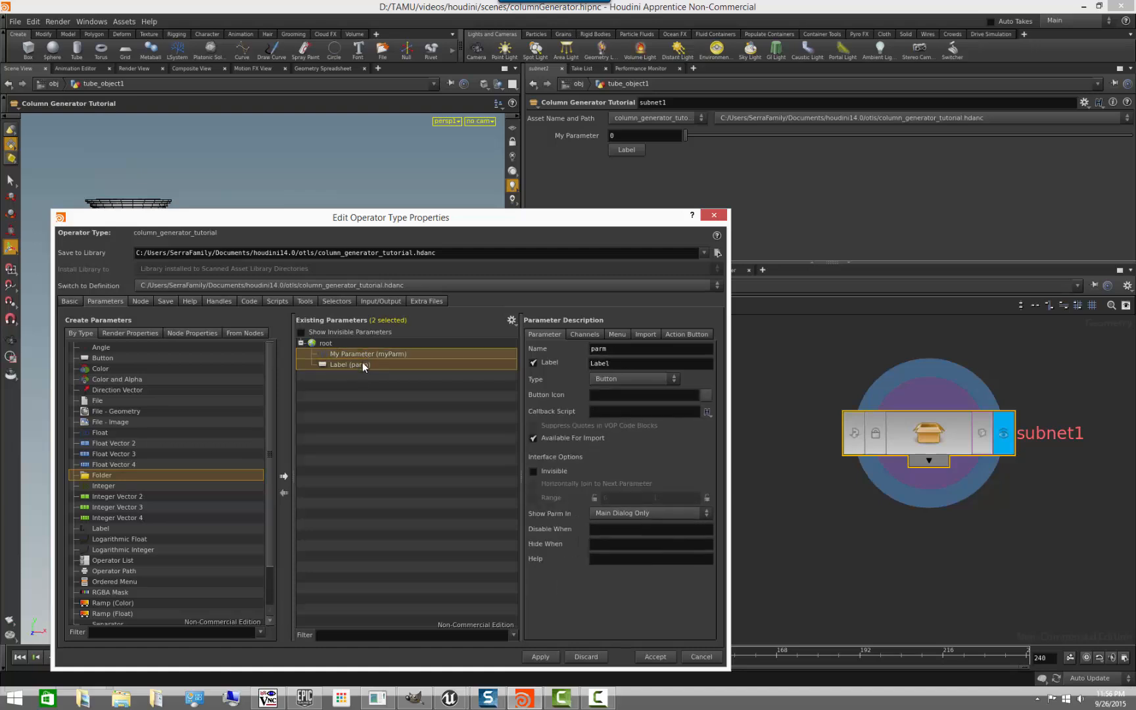
right_click(363, 365)
click(409, 448)
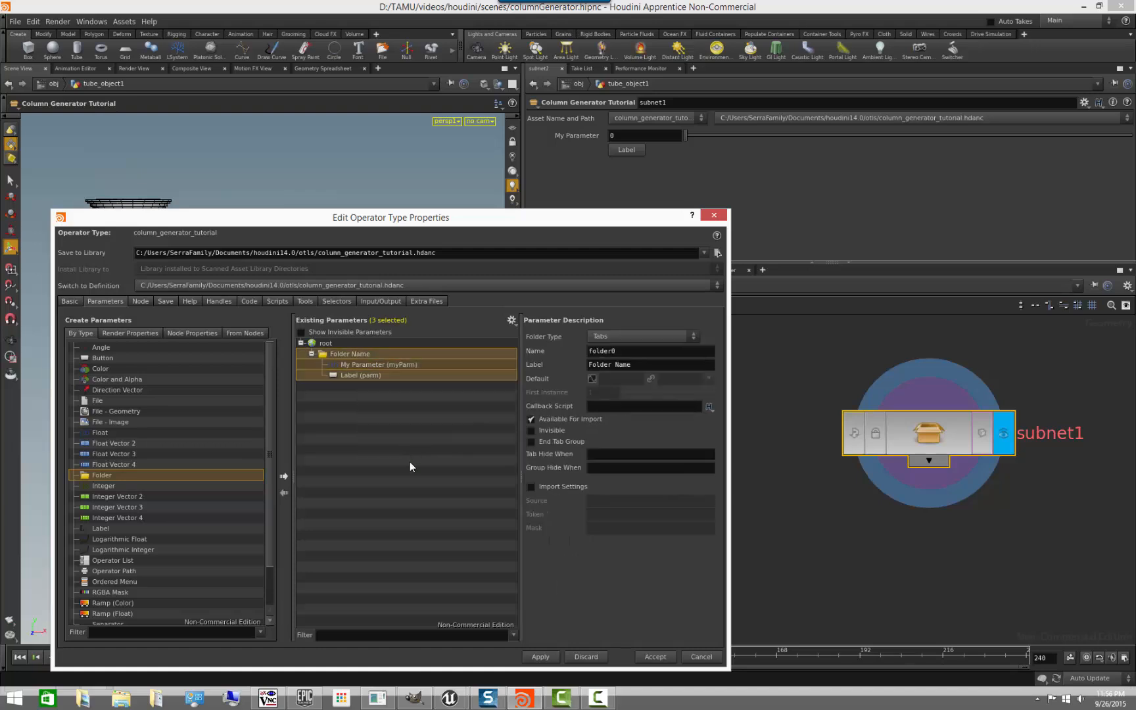
click(548, 657)
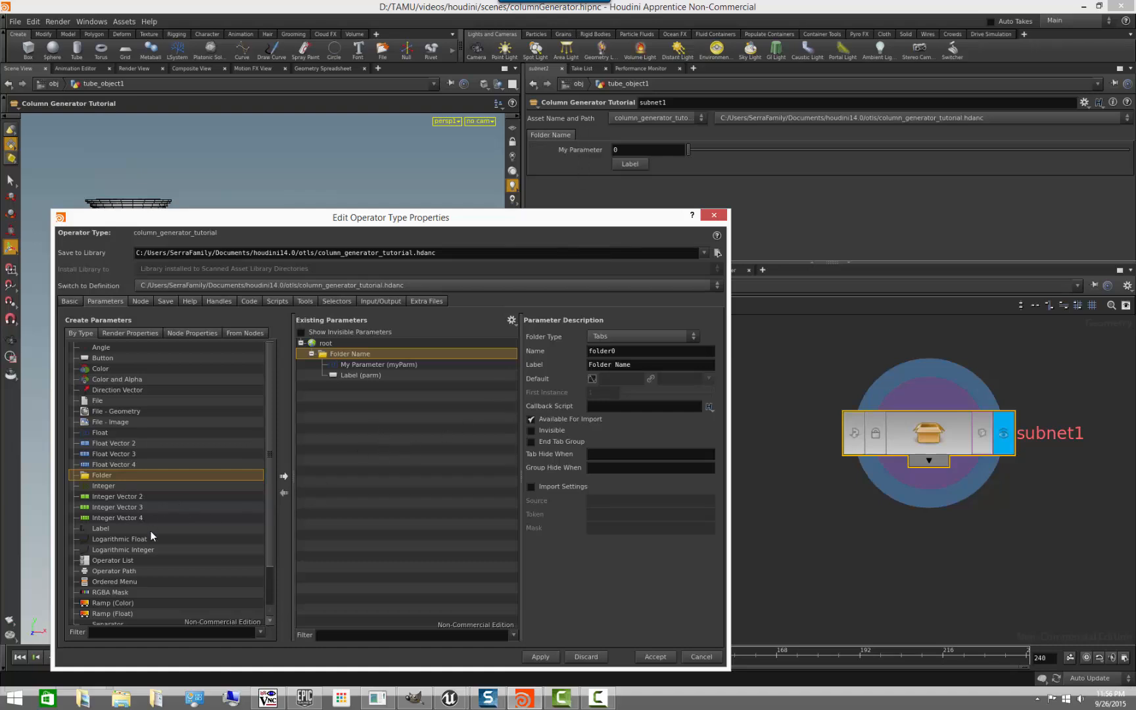
- Add a Separator between My Parameter and the button in the asset's folder, and apply the change
drag(272, 551, 269, 605)
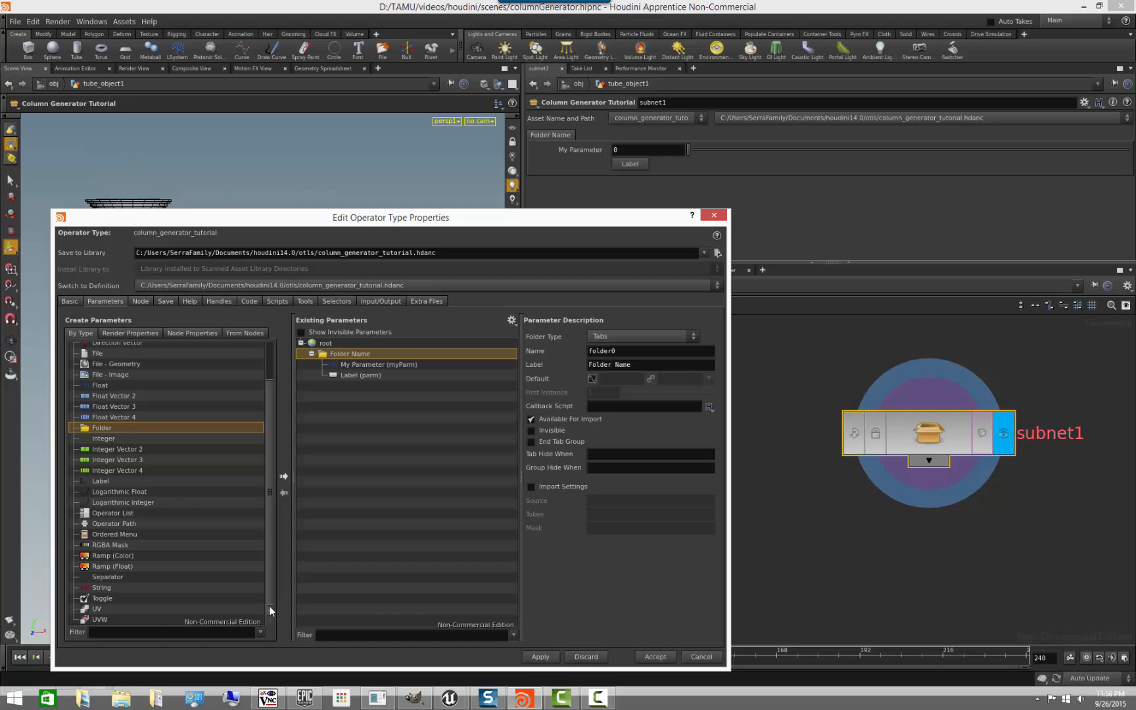
click(101, 578)
drag(116, 576, 408, 372)
click(540, 657)
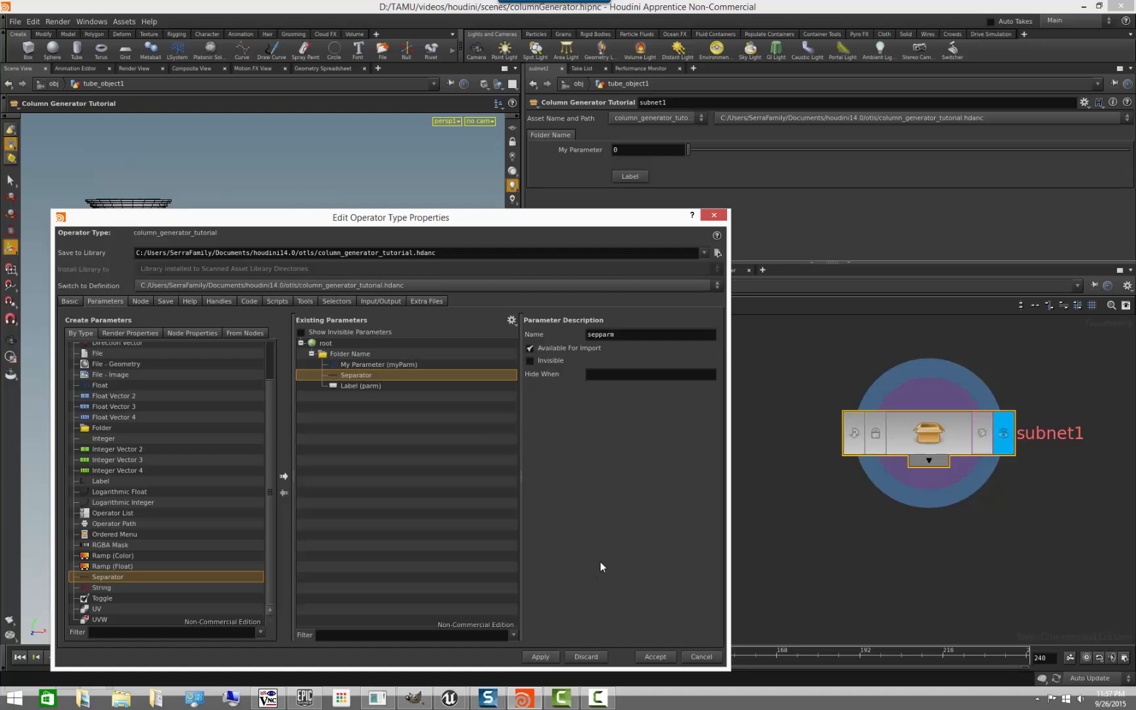
- Add a String parameter below the separator, join it horizontally to the next parameter, and apply the changes
click(102, 587)
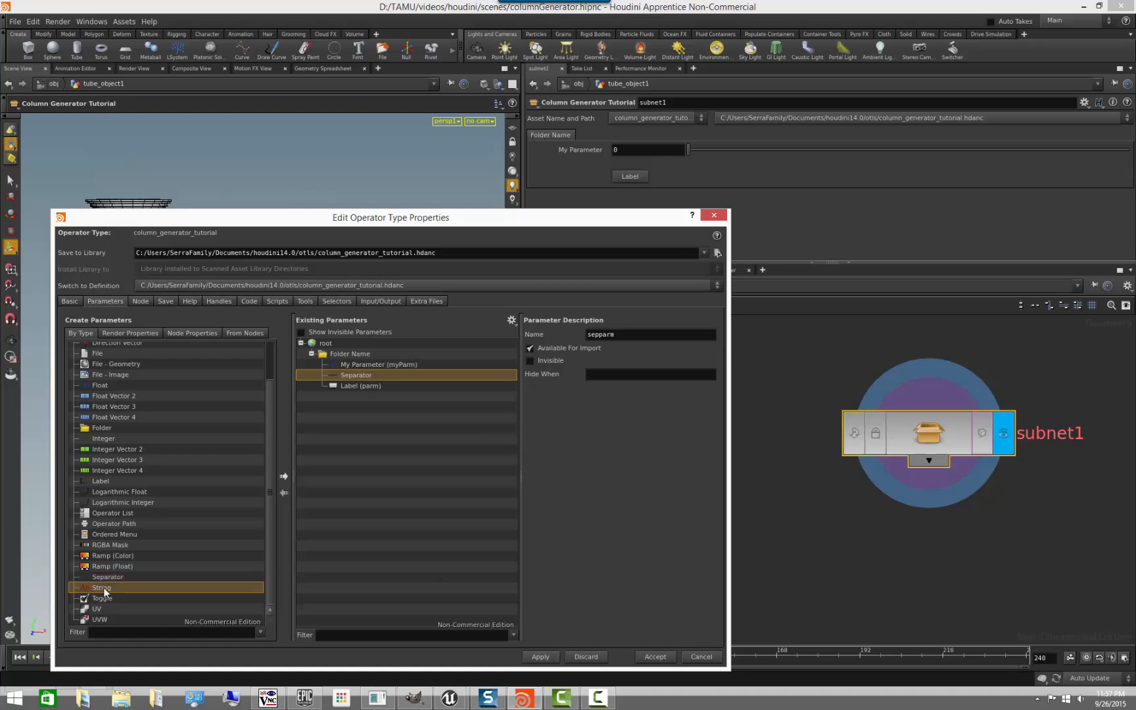
drag(103, 586, 407, 390)
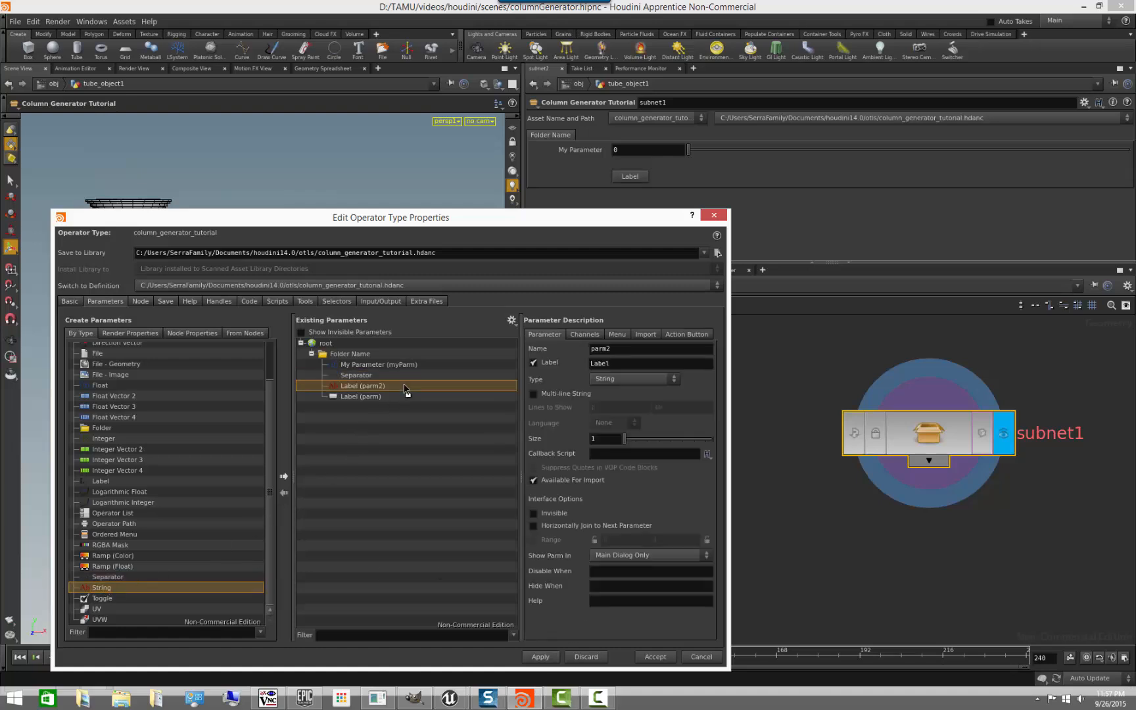
click(550, 659)
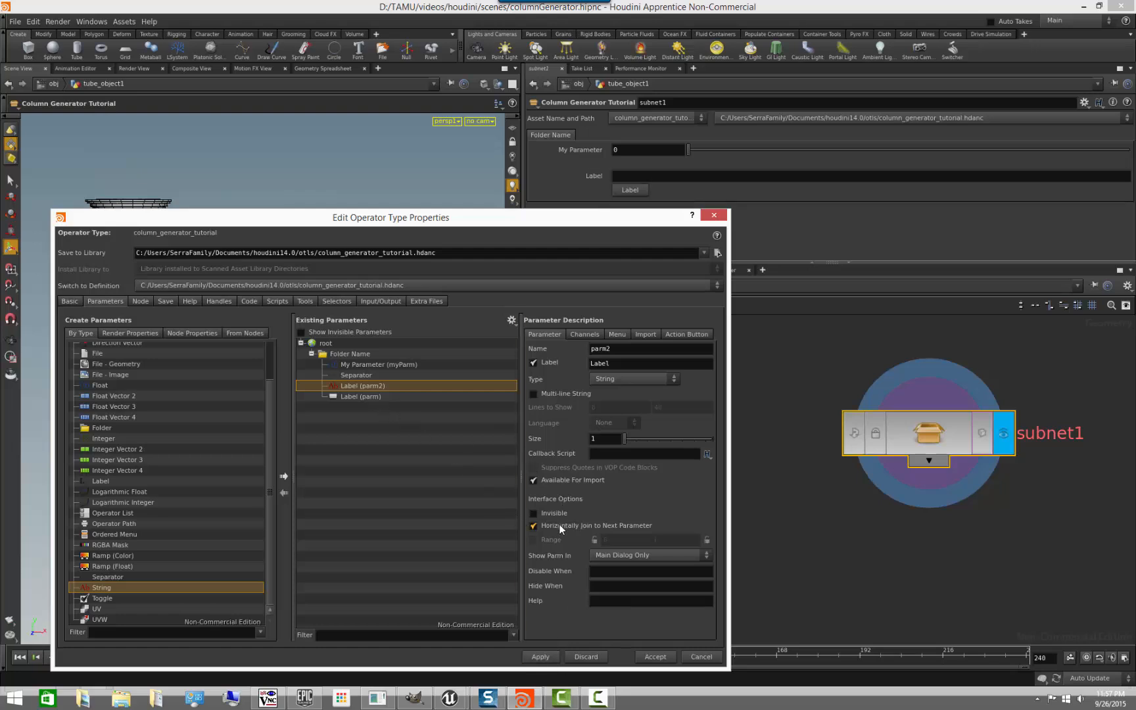
click(539, 656)
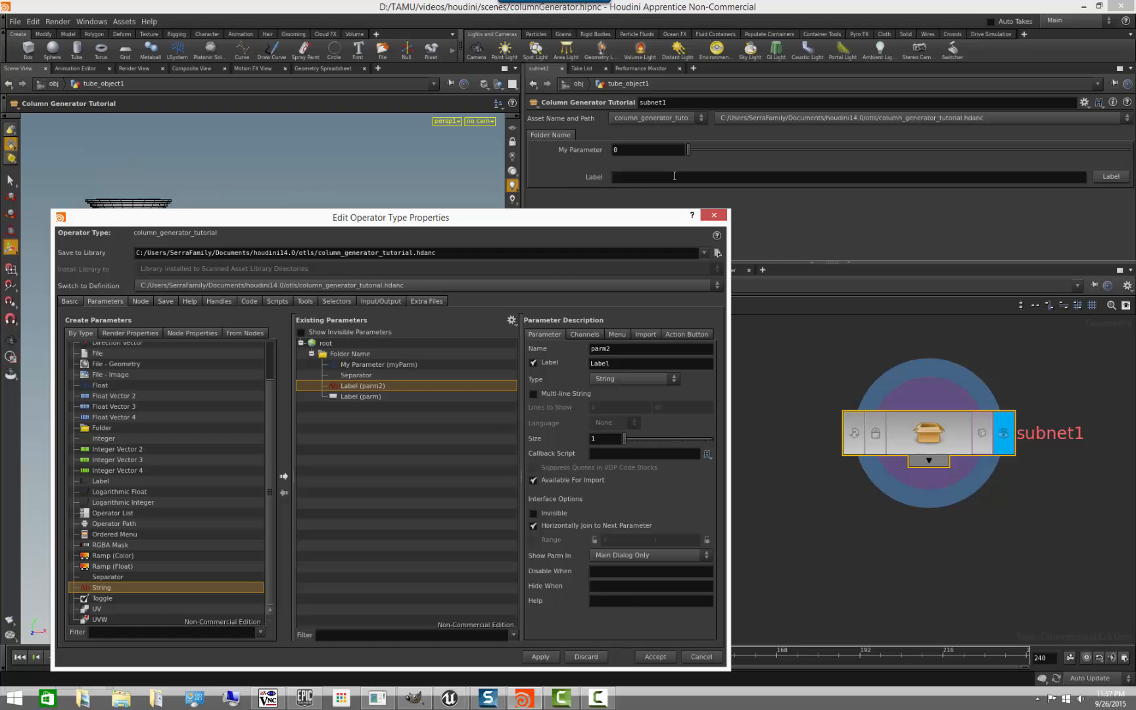
- Delete all the test parameters and their folder from the asset, leaving only root, and apply the change
click(349, 355)
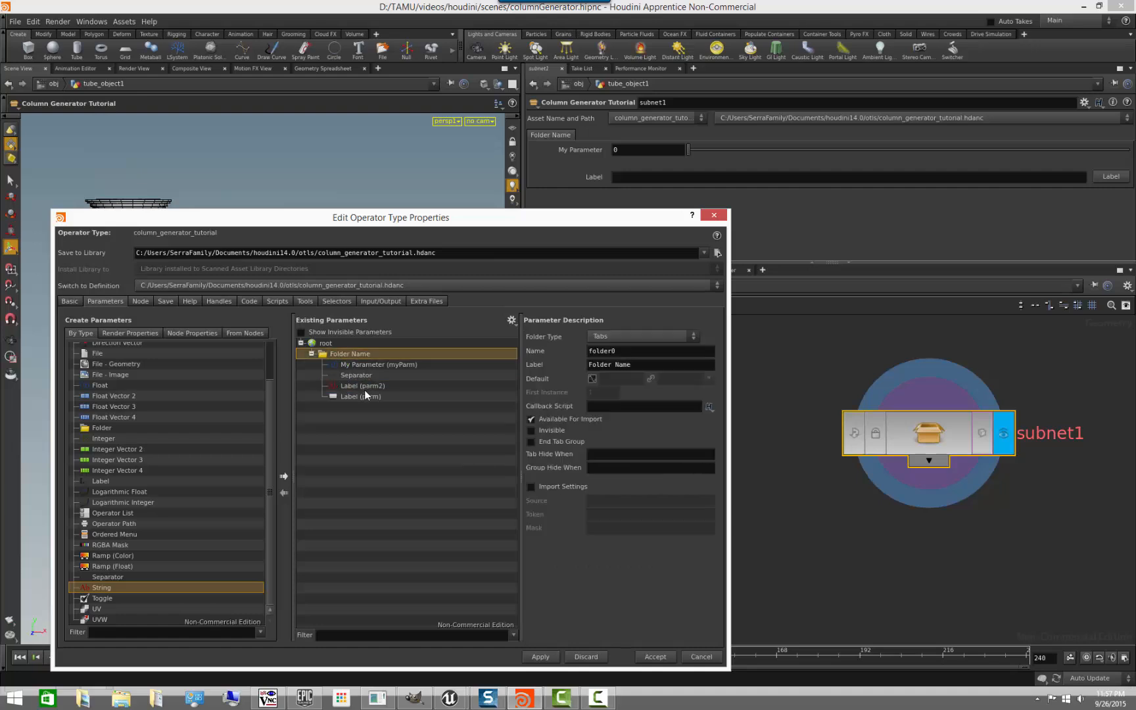
click(367, 396)
key(Delete)
click(364, 386)
key(Delete)
click(365, 378)
key(Delete)
click(365, 364)
key(Delete)
click(350, 366)
key(Delete)
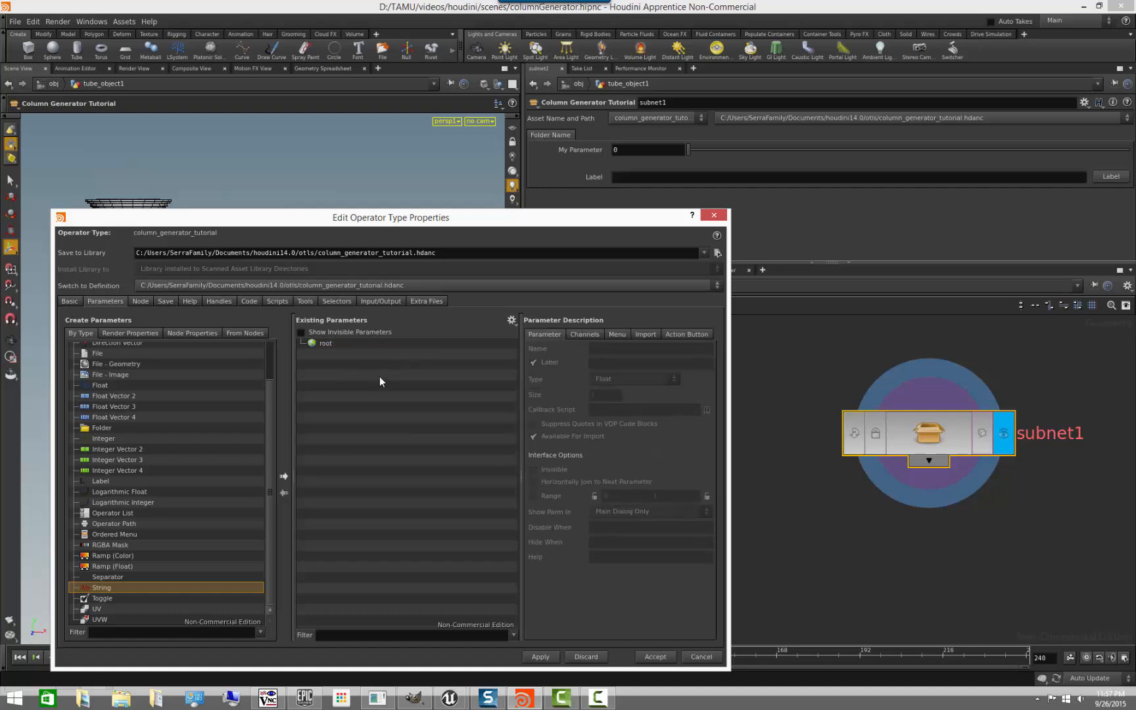
click(540, 657)
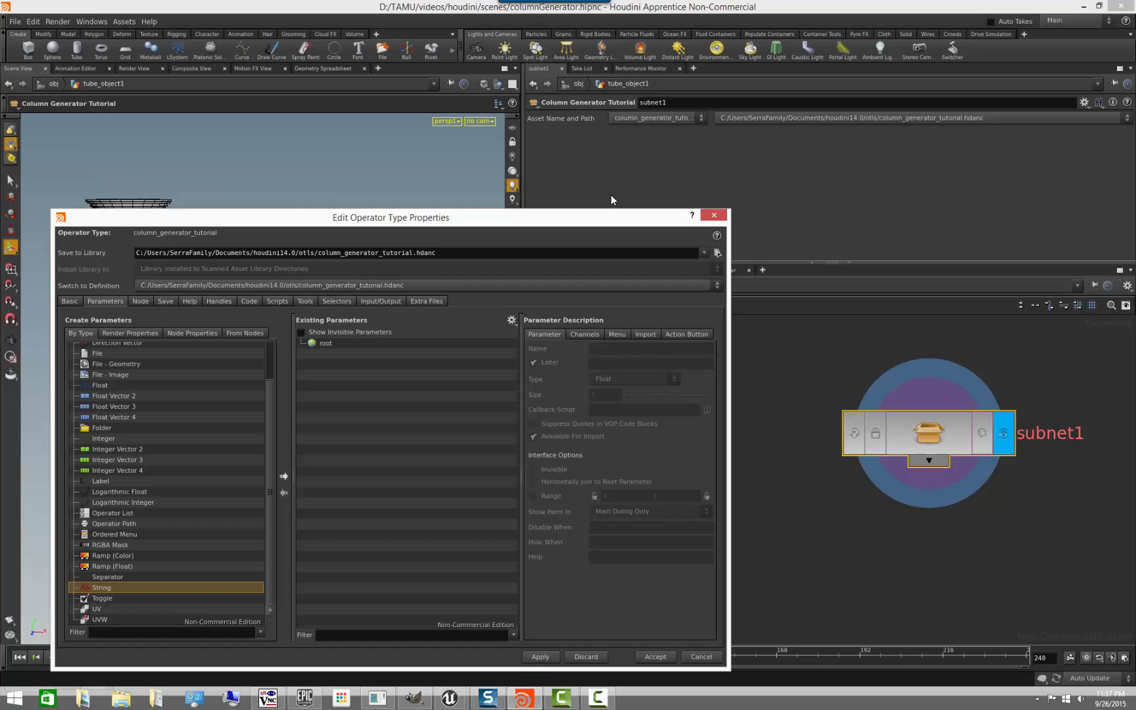
- Narrow the operator type properties window and move it down, clear of the column and the node network
drag(589, 218, 677, 166)
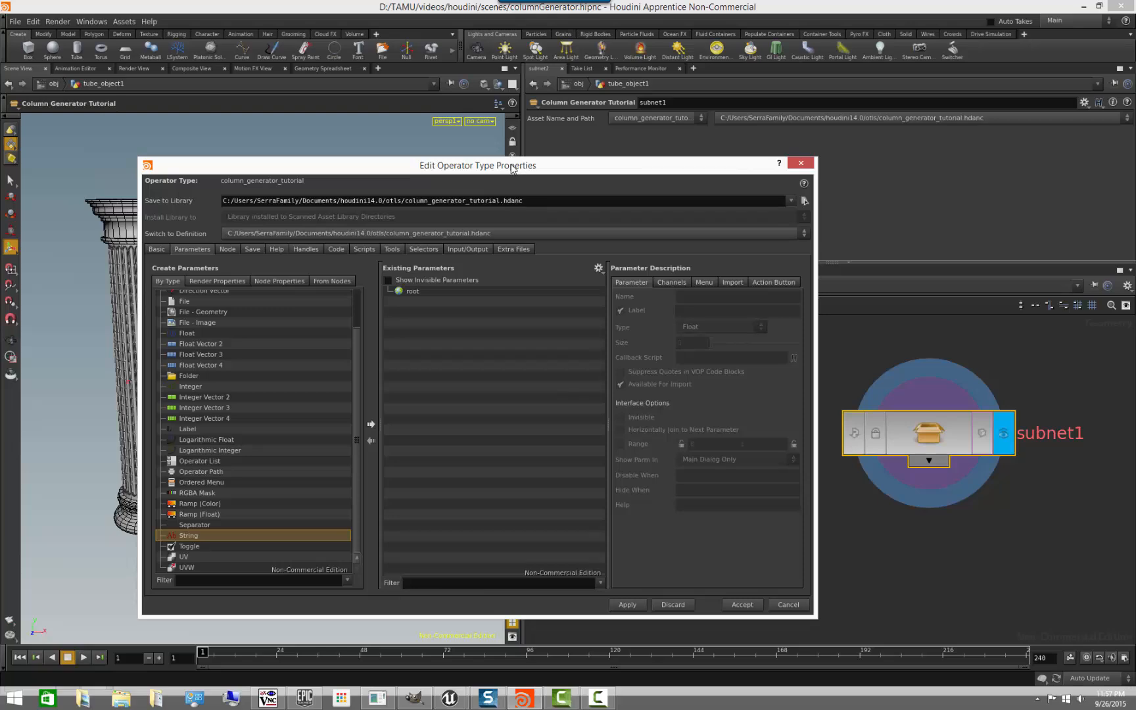
drag(476, 172, 584, 152)
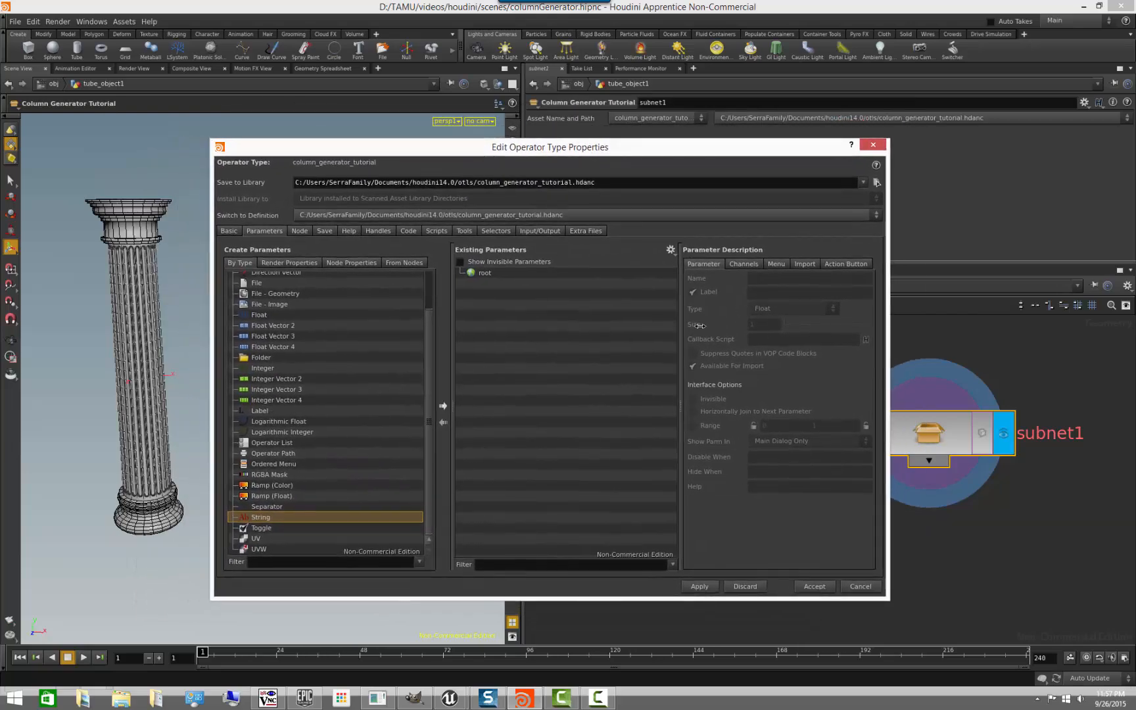
drag(874, 369, 737, 369)
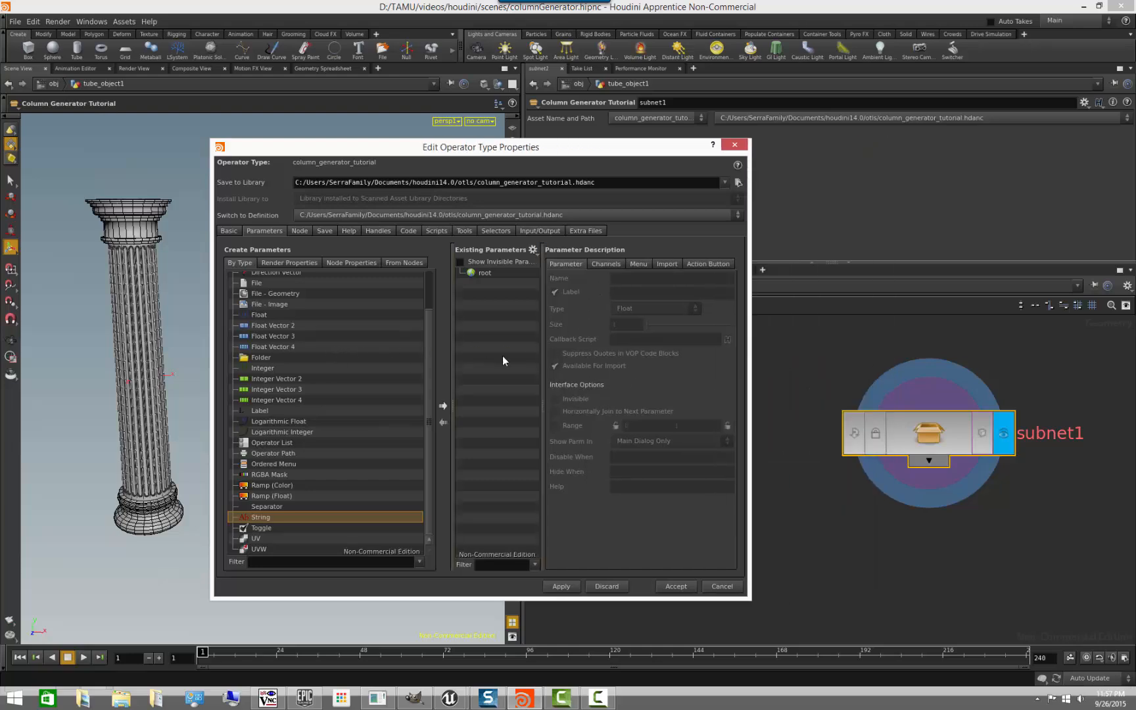
drag(568, 168, 562, 616)
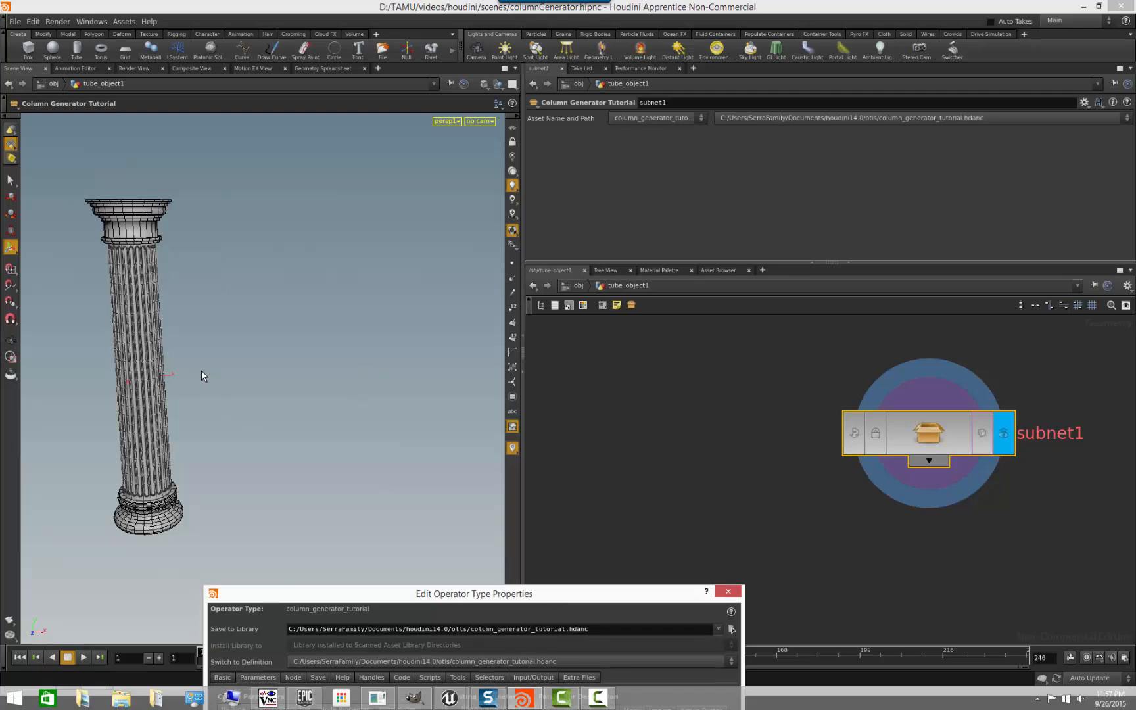
- Examine the column from several angles in the viewport, keeping the properties window clear of it
alt+drag(220, 393, 227, 384)
alt+middle_drag(227, 384, 303, 388)
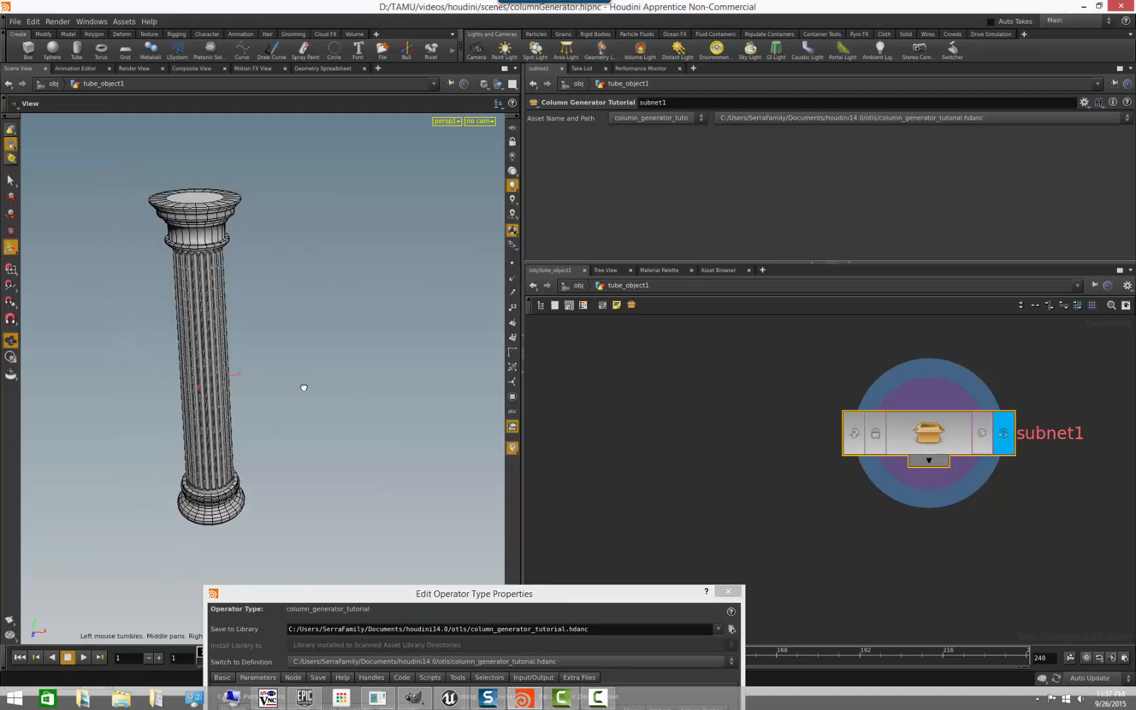
alt+drag(304, 388, 265, 334)
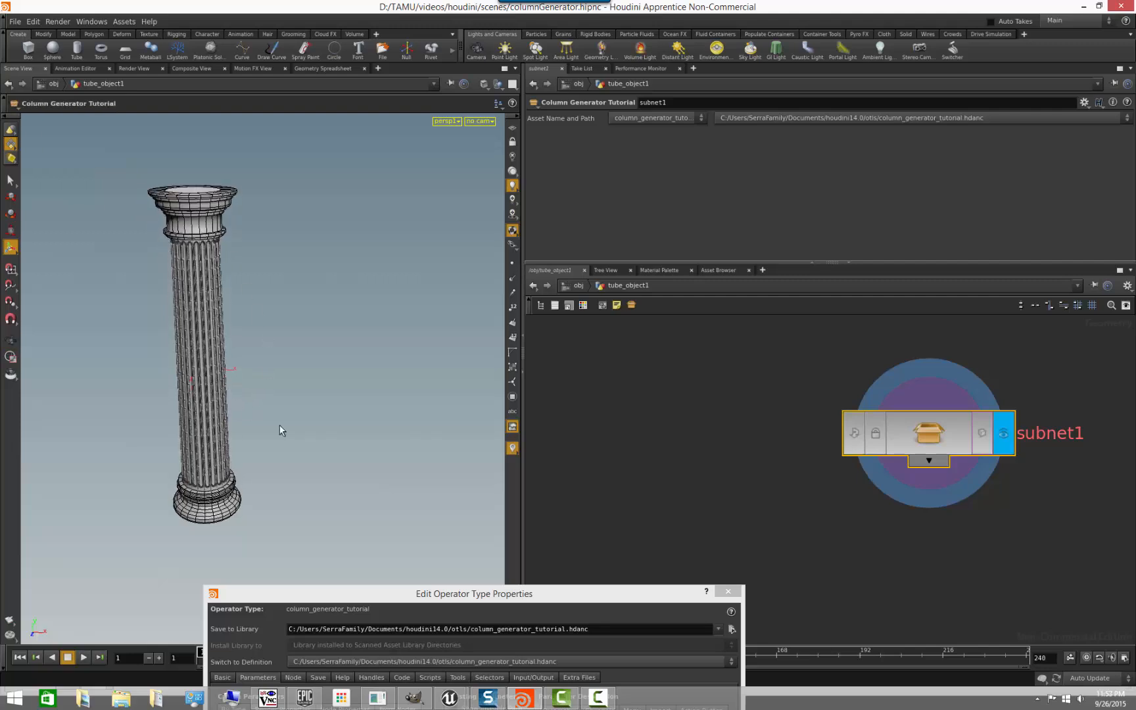
alt+drag(281, 428, 285, 502)
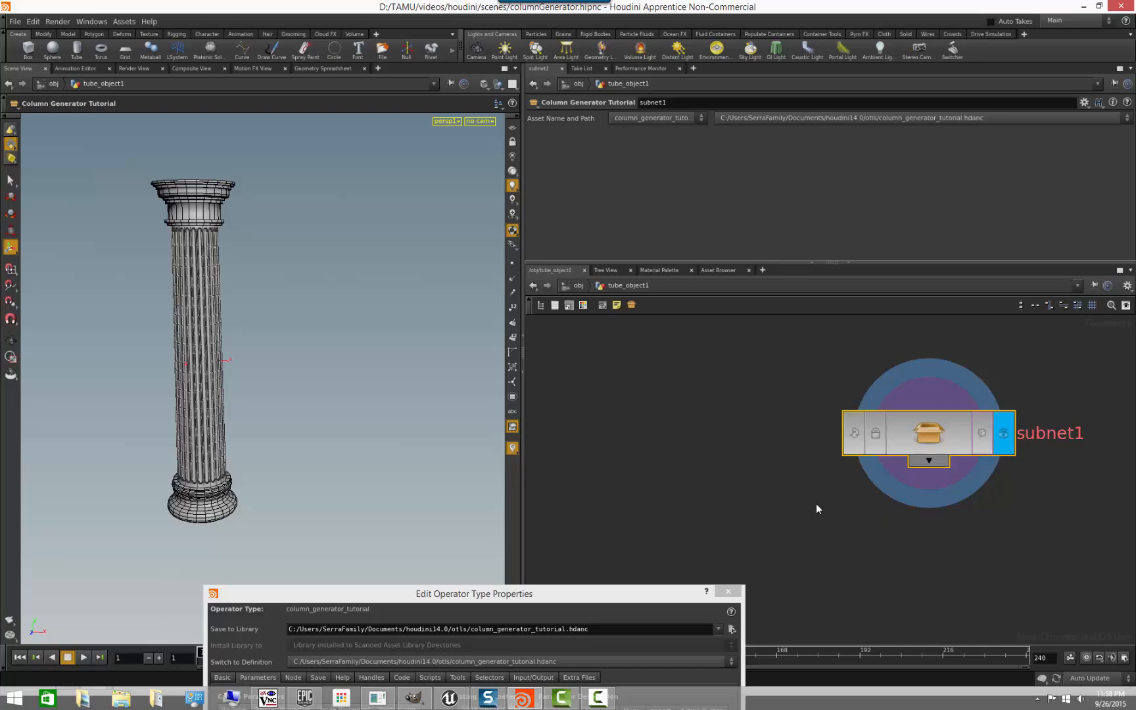
key(Escape)
drag(346, 493, 345, 491)
drag(512, 589, 534, 530)
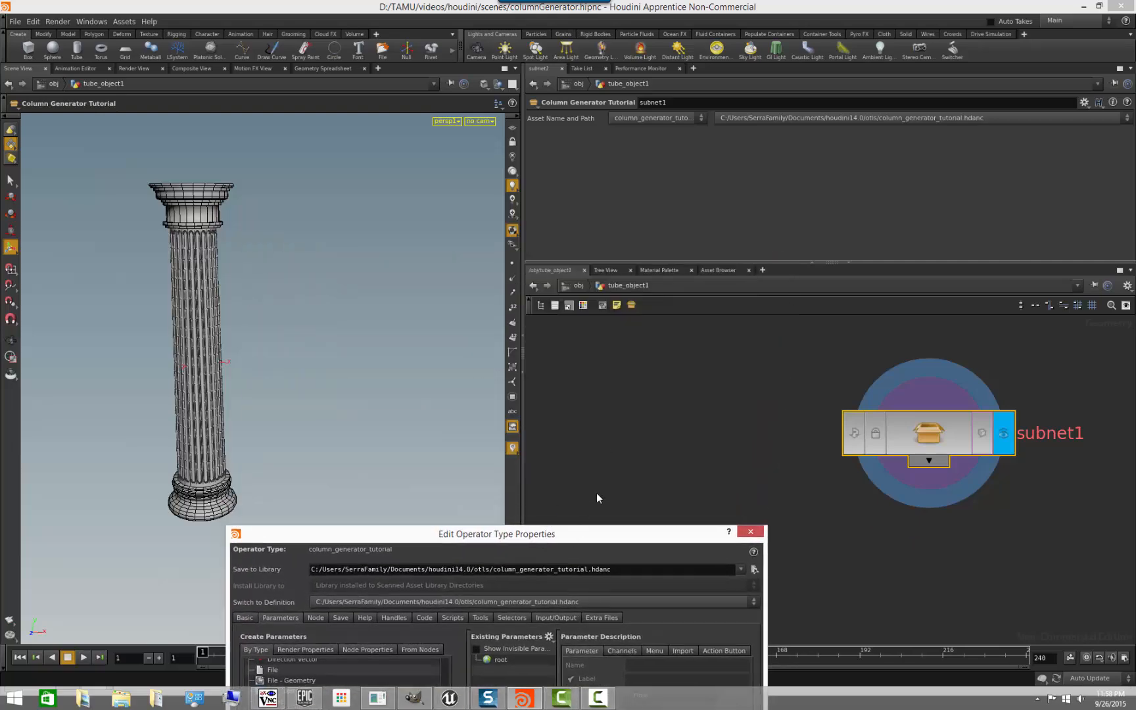
drag(578, 536, 601, 584)
- Inside subnet1, select the tube1 node and enlarge the parameter area to show all its settings
click(734, 467)
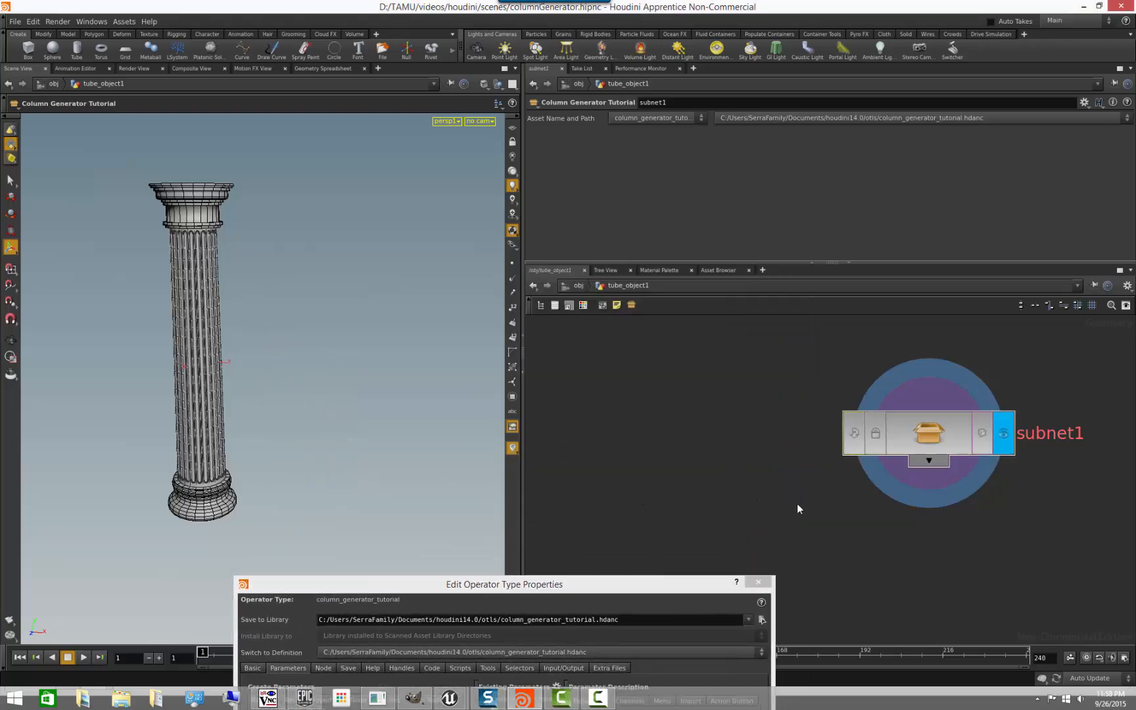
scroll(938, 538, down, 1)
scroll(921, 495, down, 1)
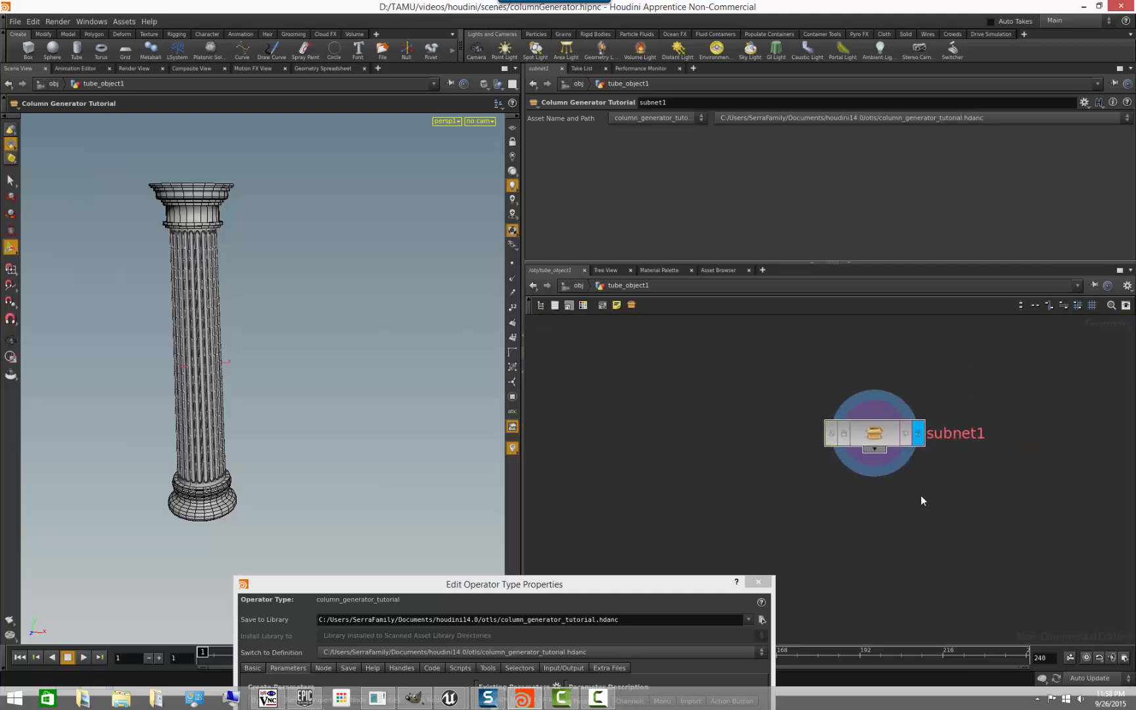
double_click(874, 439)
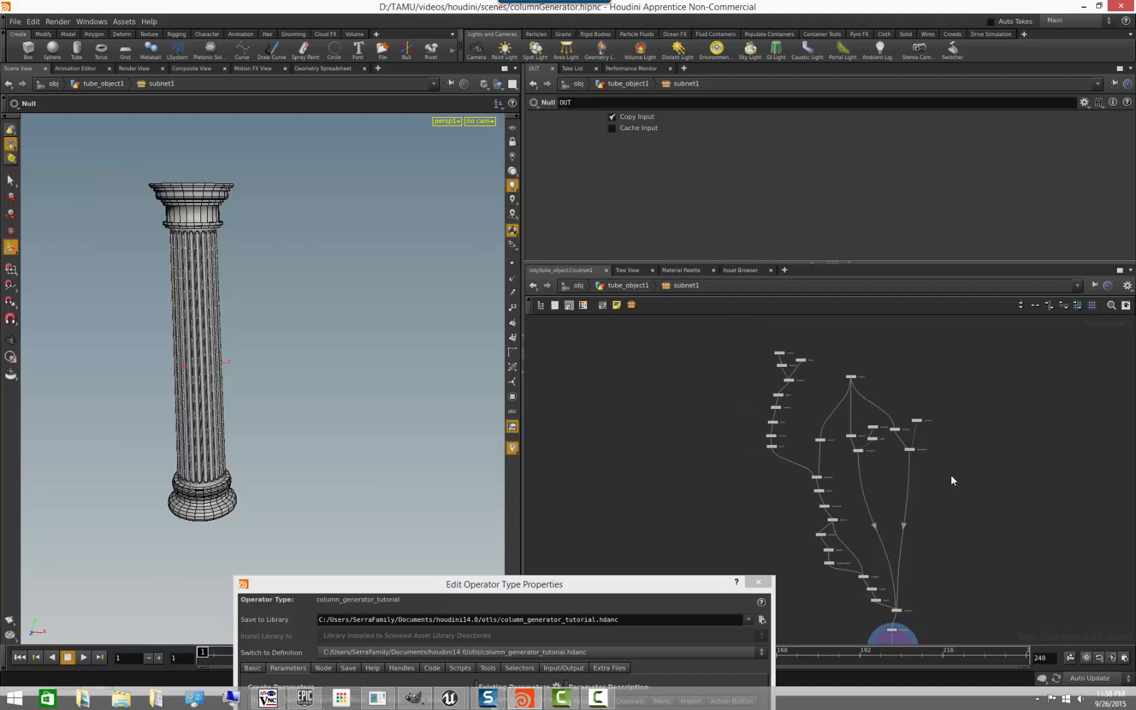
middle_drag(924, 353, 953, 434)
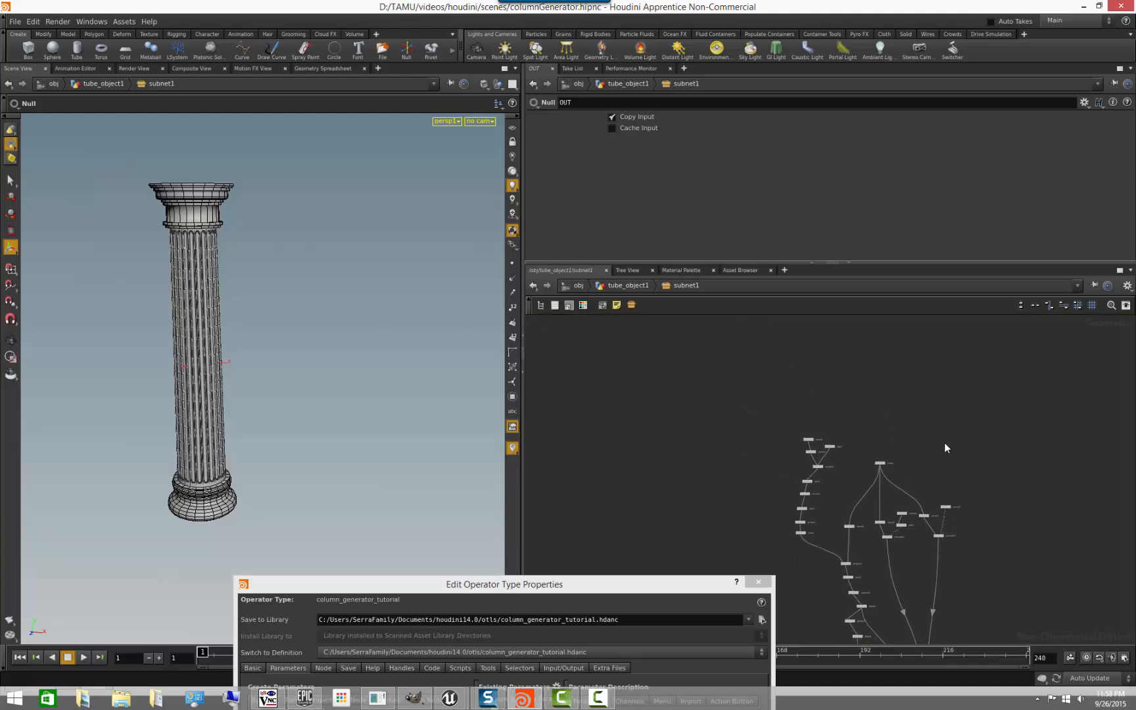
scroll(908, 425, up, 5)
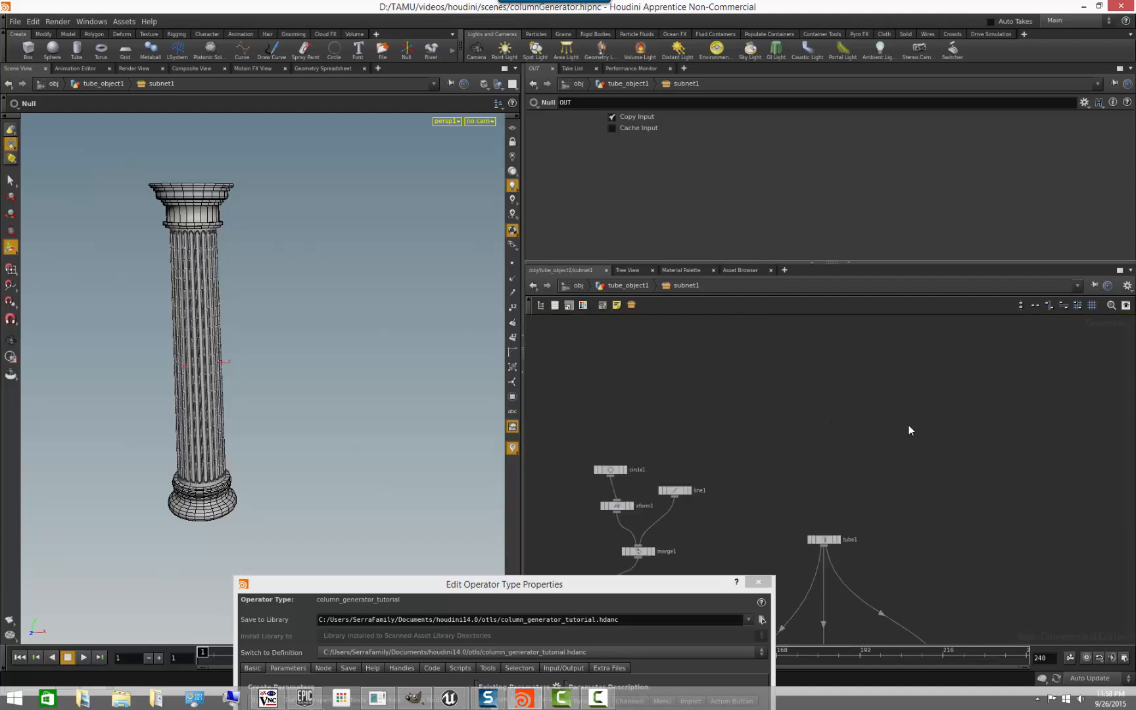
middle_drag(972, 419, 1002, 346)
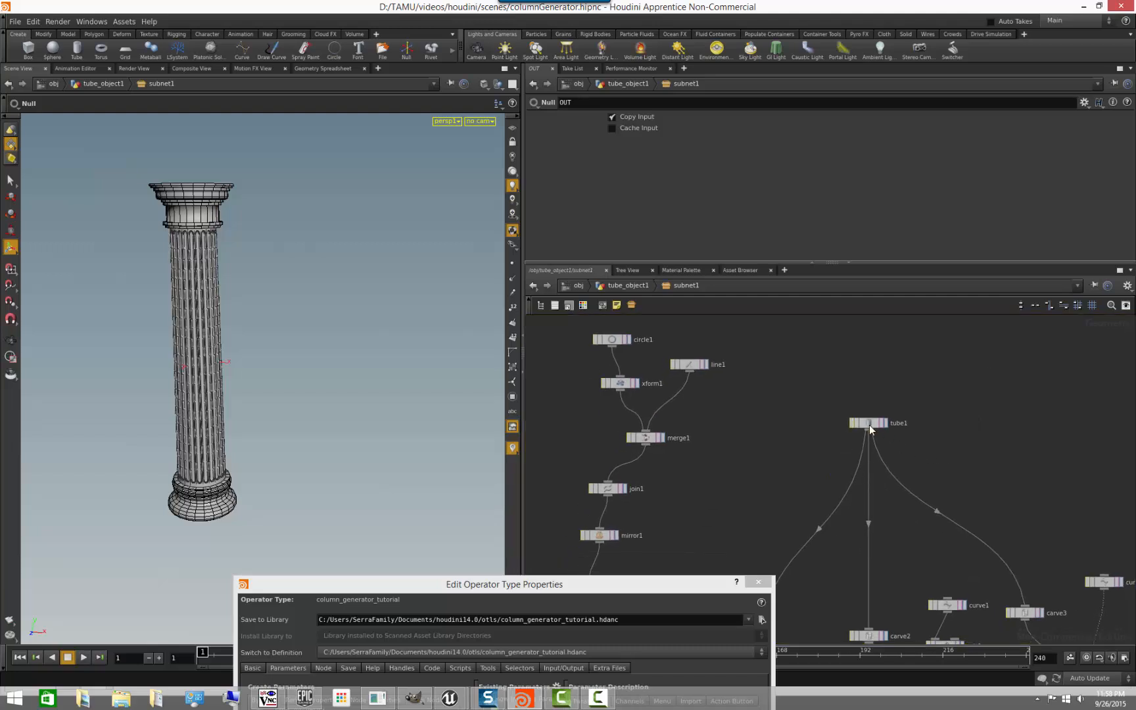
scroll(889, 440, up, 3)
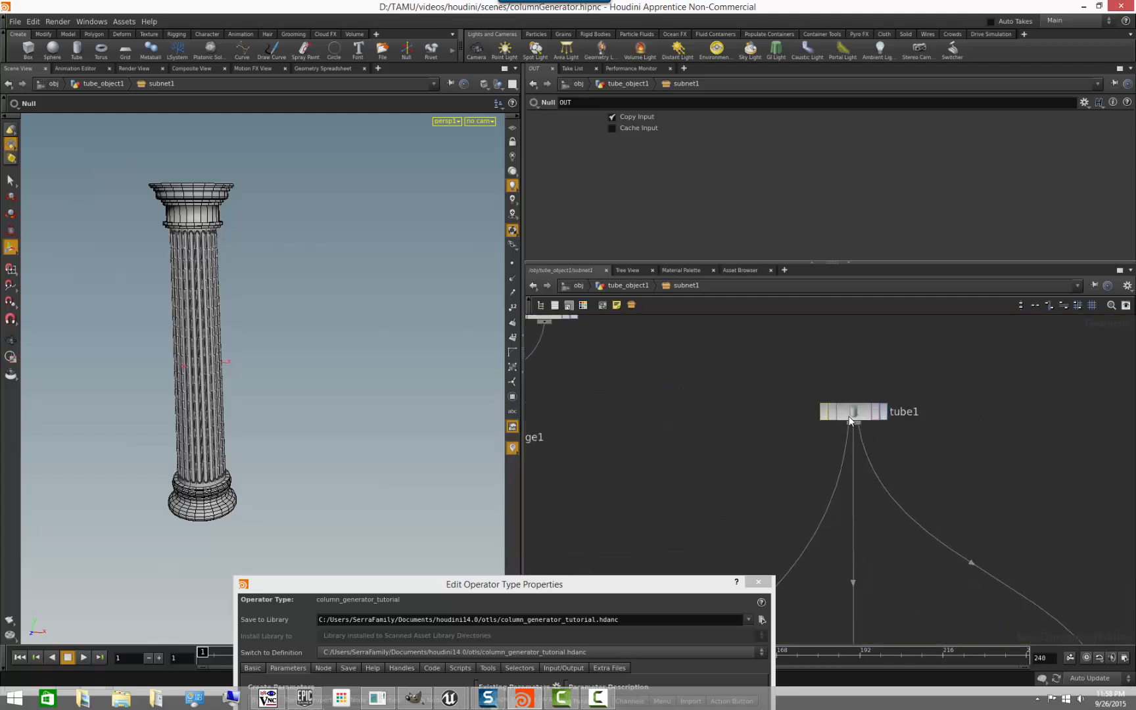
click(854, 412)
drag(756, 263, 766, 340)
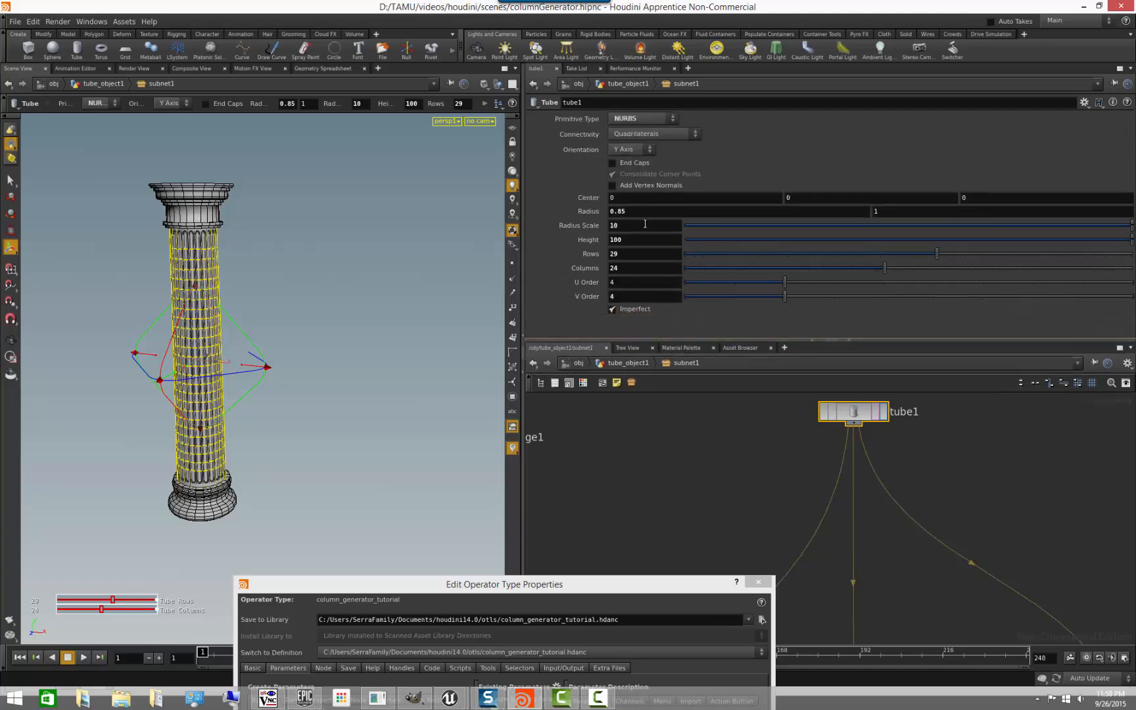
- Try adjusting tube1's Radius Scale and Columns values, and undo the changes
middle_drag(641, 226, 768, 290)
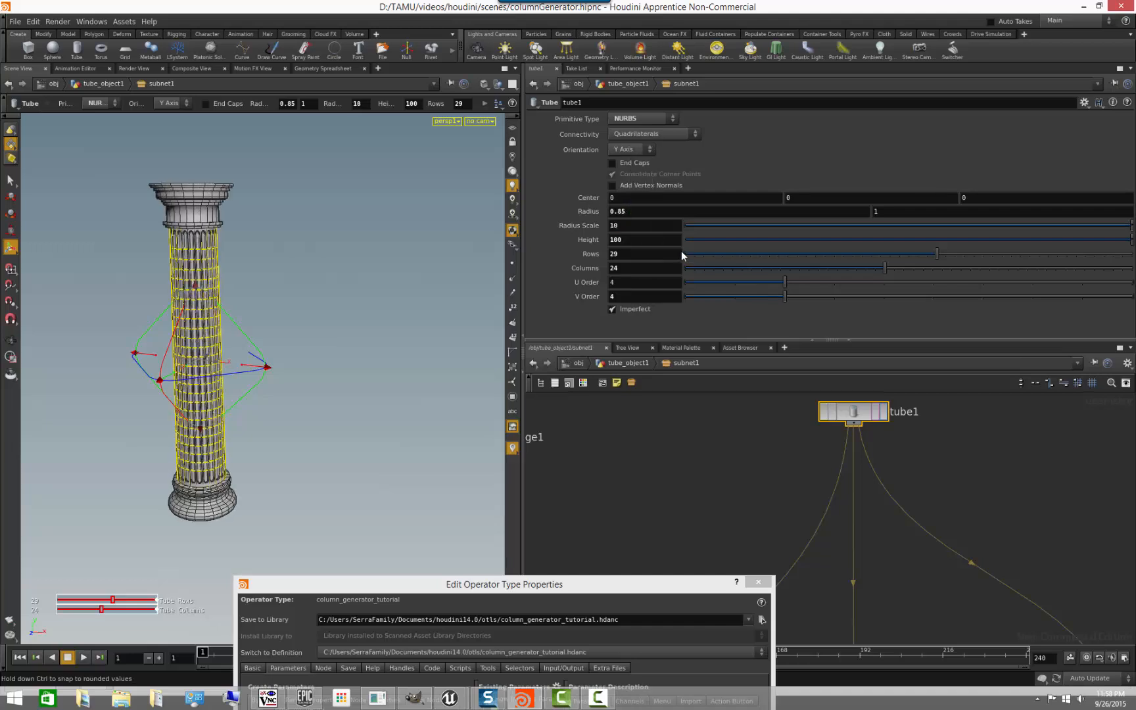
middle_drag(640, 226, 756, 230)
key(ctrl+z)
middle_drag(636, 270, 627, 325)
key(ctrl+z)
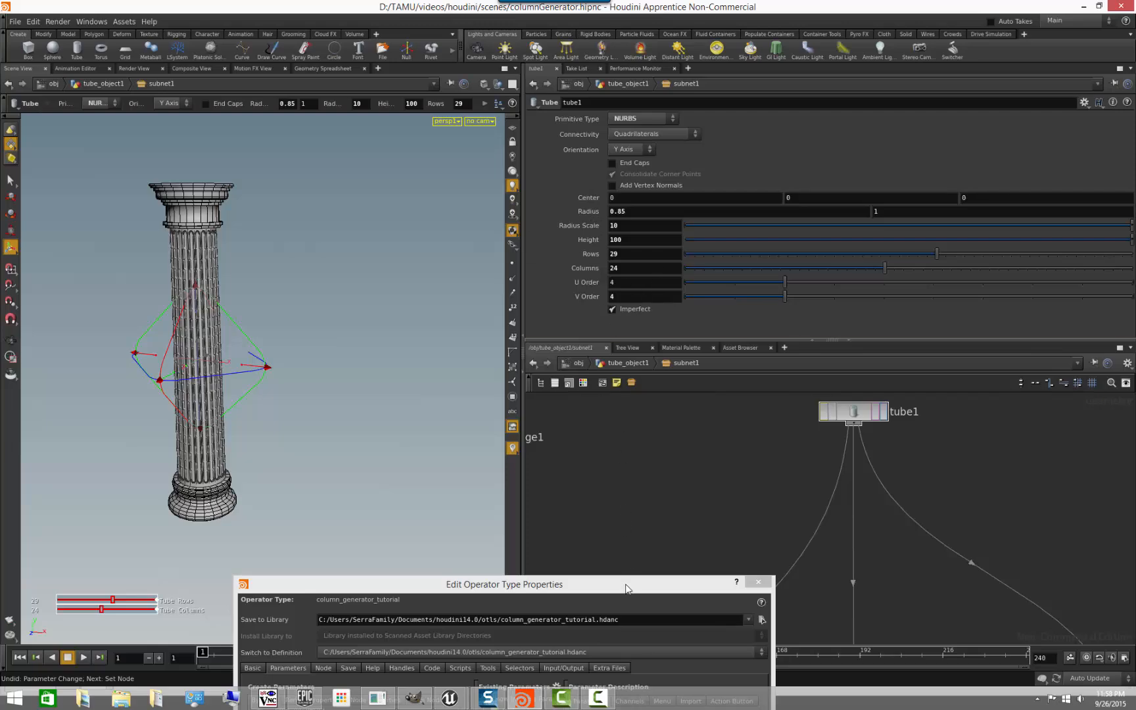
- Add tube1's Height and Radius Scale parameters to the asset's existing parameters under root
drag(626, 590, 380, 165)
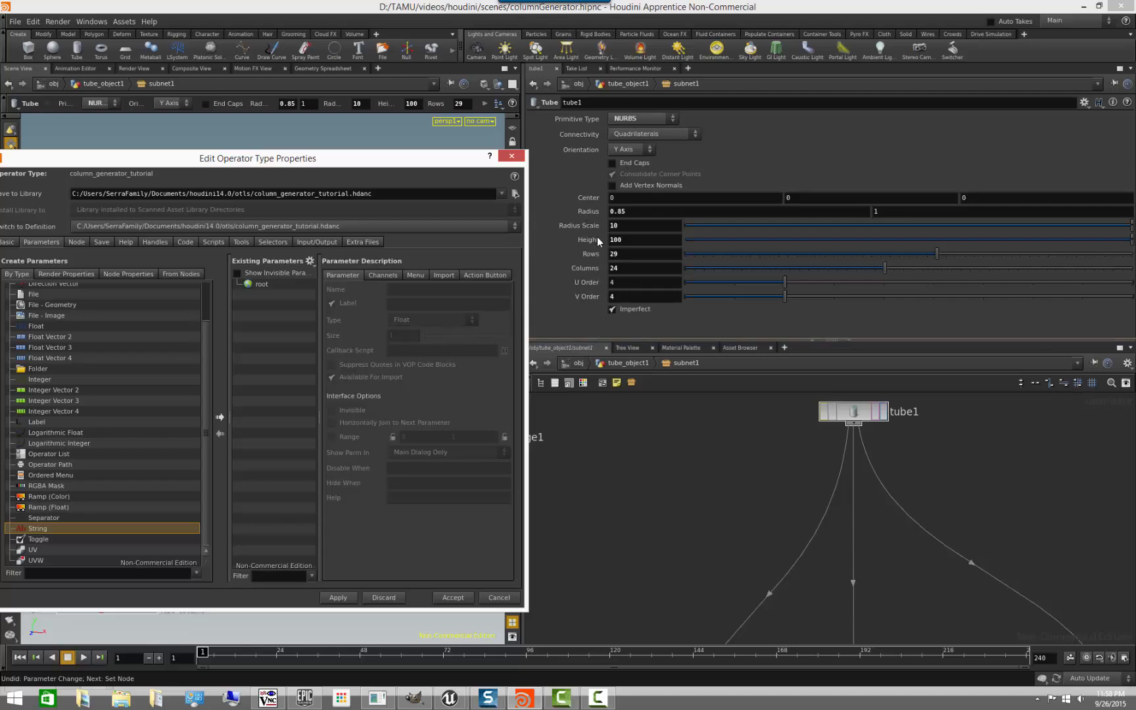
drag(590, 241, 276, 292)
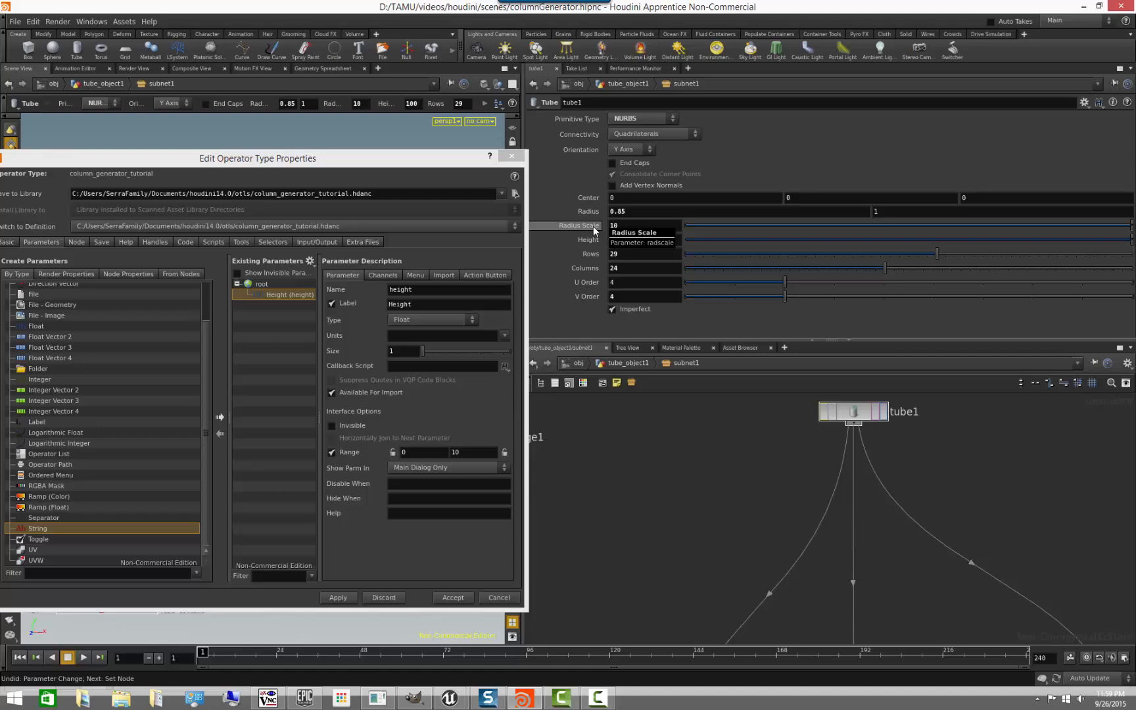
drag(593, 229, 297, 345)
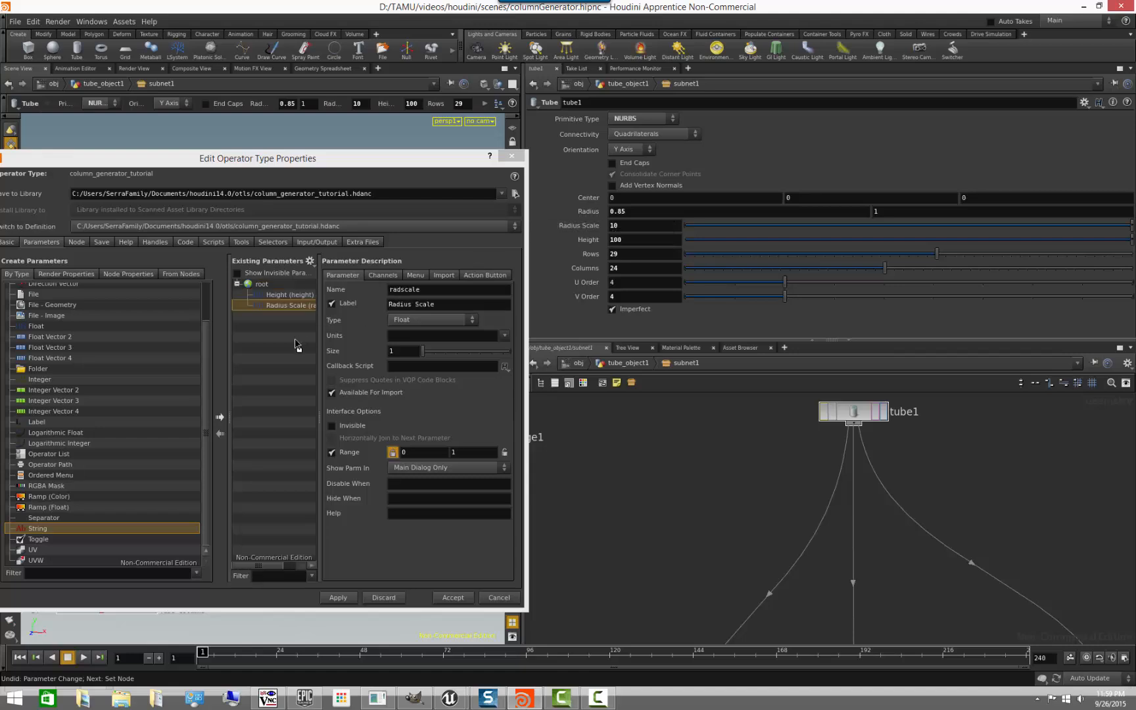
- Rename the asset's Radius Scale parameter overallRadius and label it "Overall Radius"
double_click(409, 289)
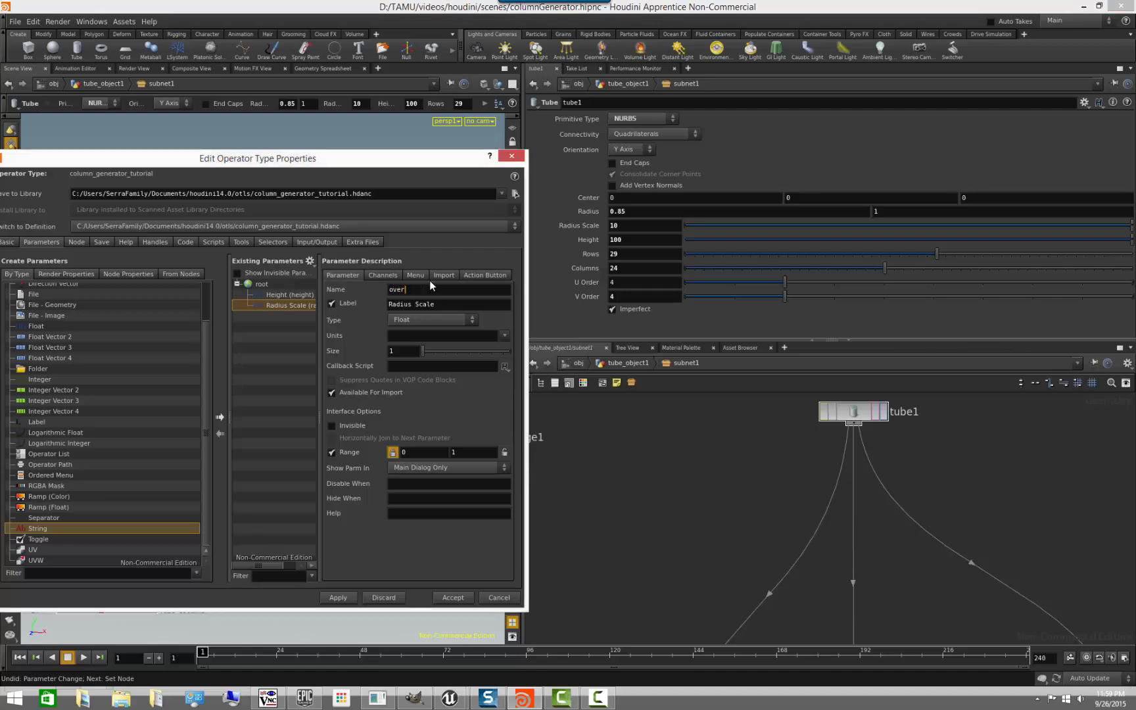
text(overallRadius)
key(Tab)
text(Overr)
- Add tube1's Rows and Columns parameters to the asset, and rename Columns to grooves with the label "Grooves"
click(589, 255)
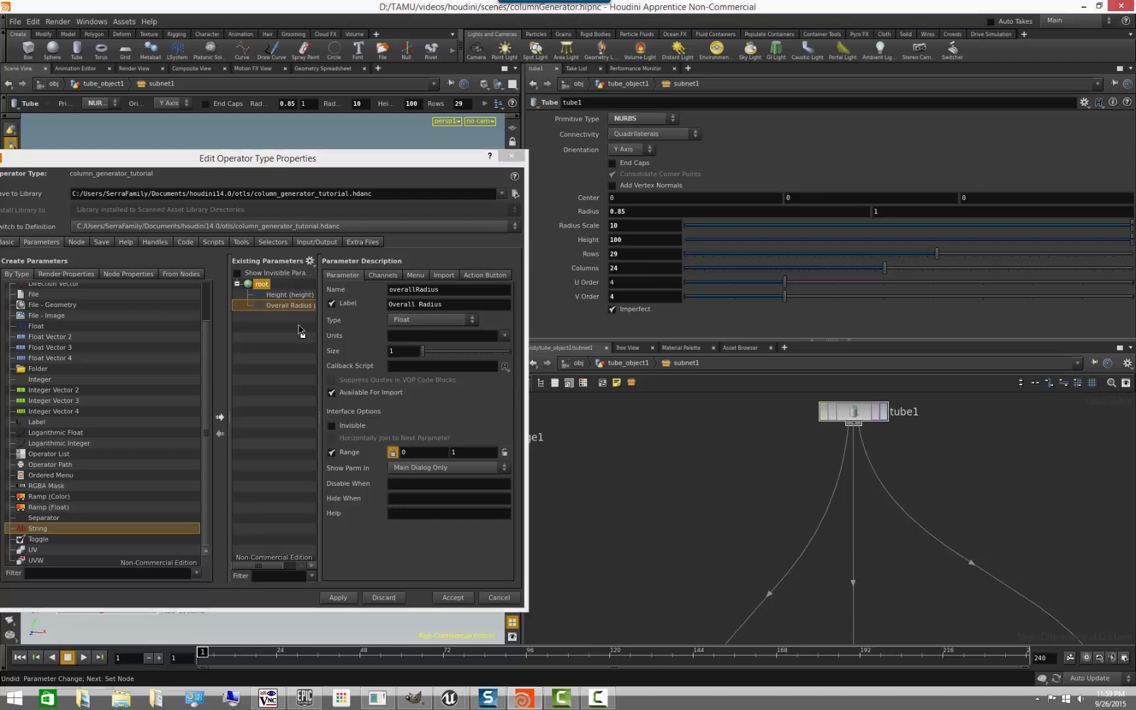
drag(301, 330, 268, 374)
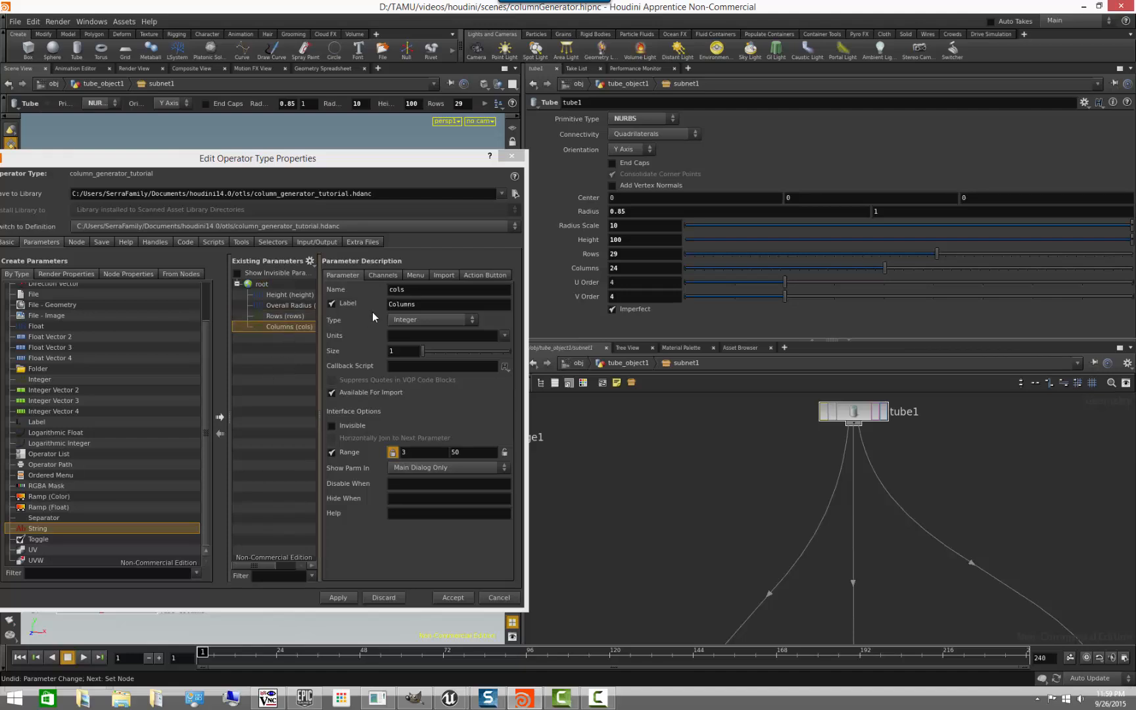
double_click(408, 291)
text(grooves)
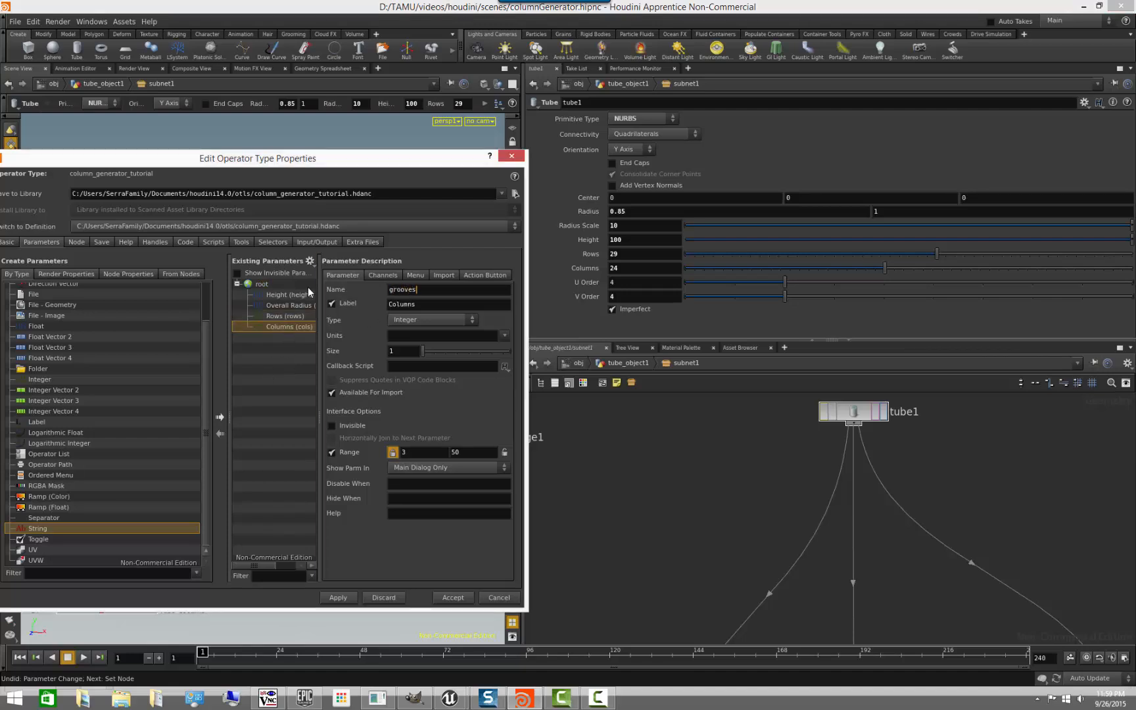
key(Tab)
text(Grooves)
key(Tab)
click(654, 472)
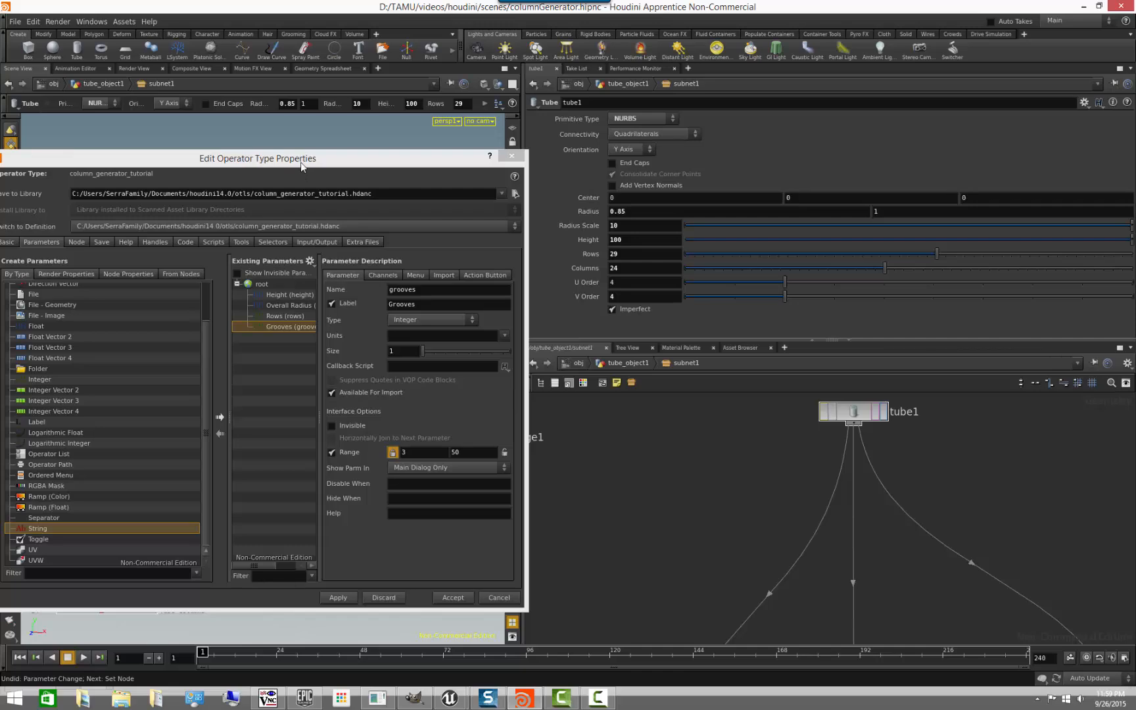
- Apply the new parameters to the column_generator_tutorial asset definition
drag(301, 162, 332, 203)
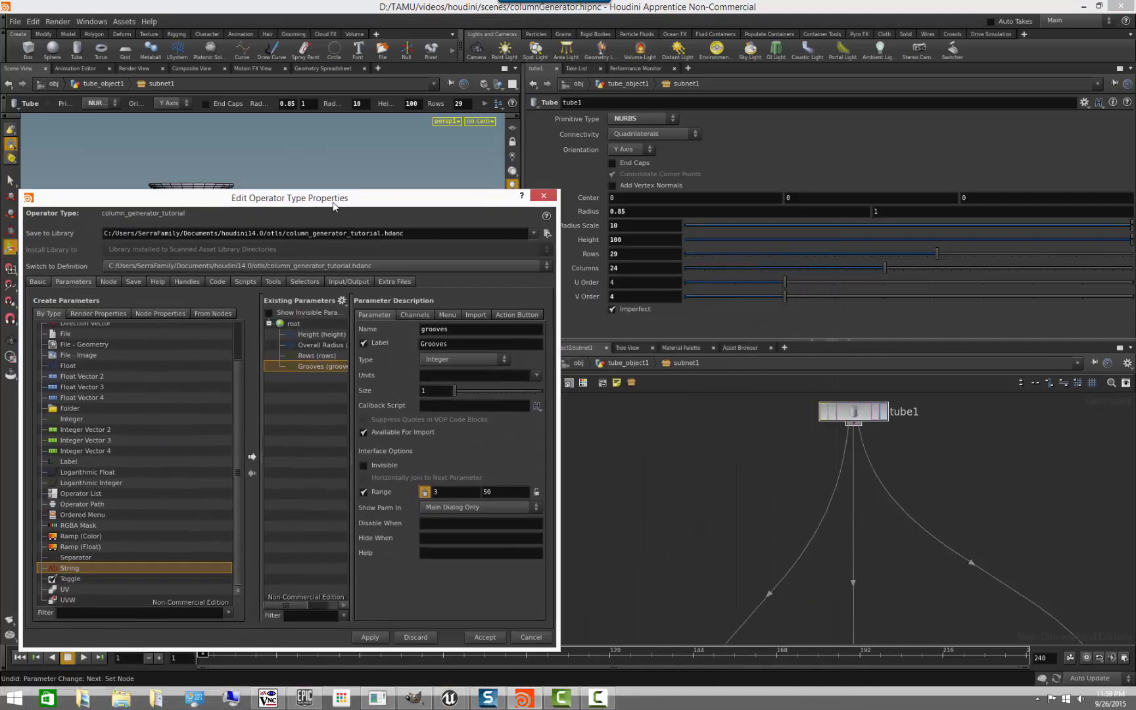
click(370, 637)
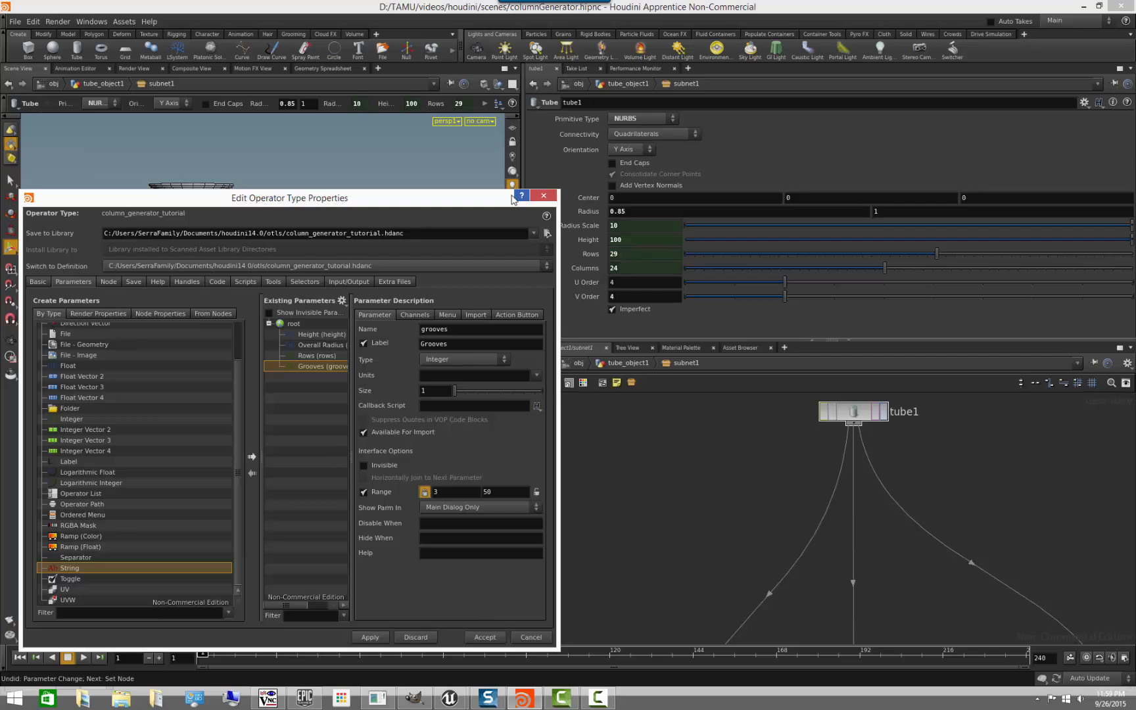
drag(520, 198, 513, 601)
click(660, 500)
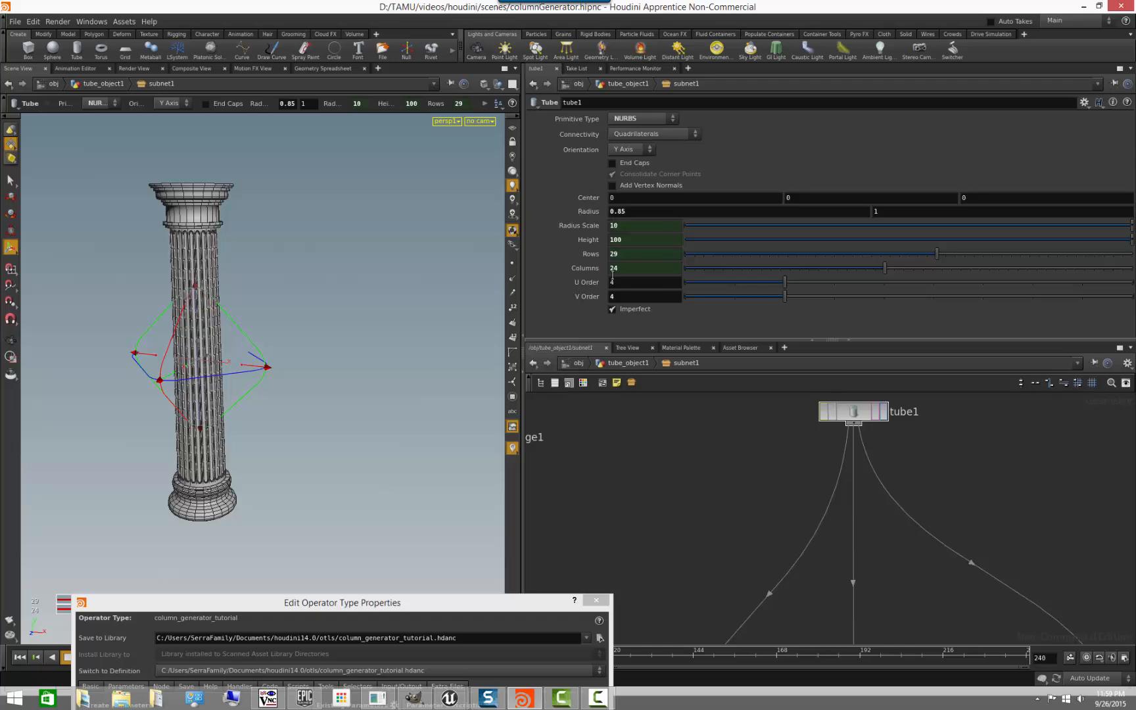
drag(520, 603, 483, 225)
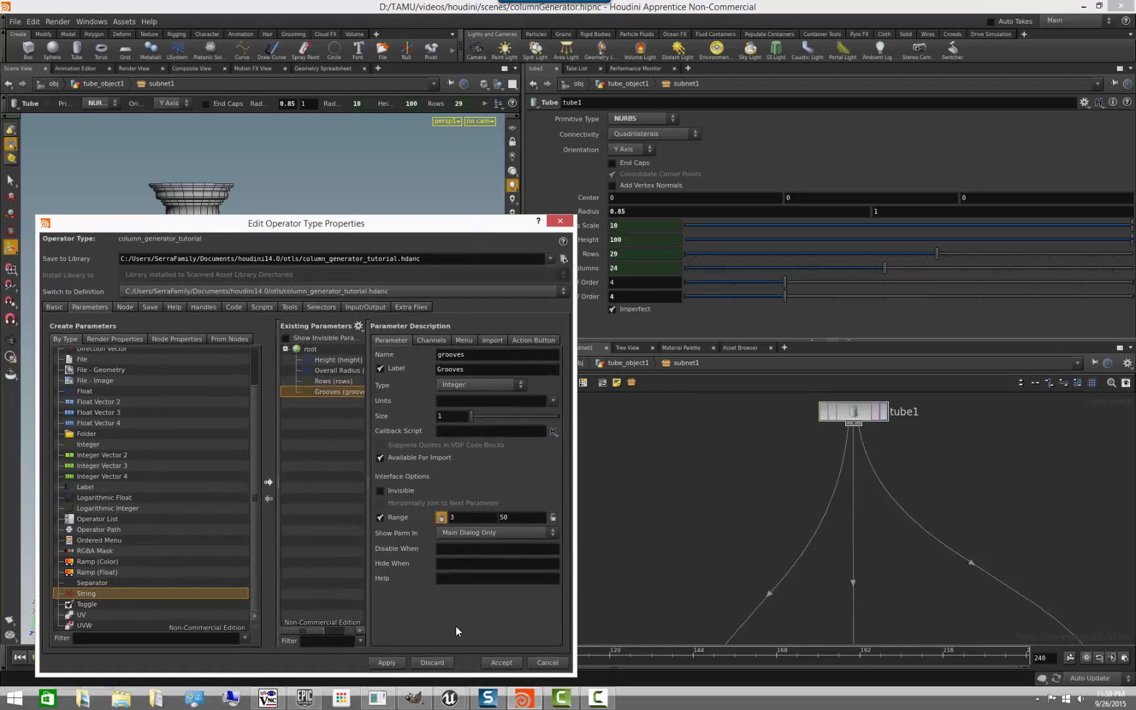
- Show the channel expressions behind tube1's Columns, Rows, Height and Radius Scale
click(593, 269)
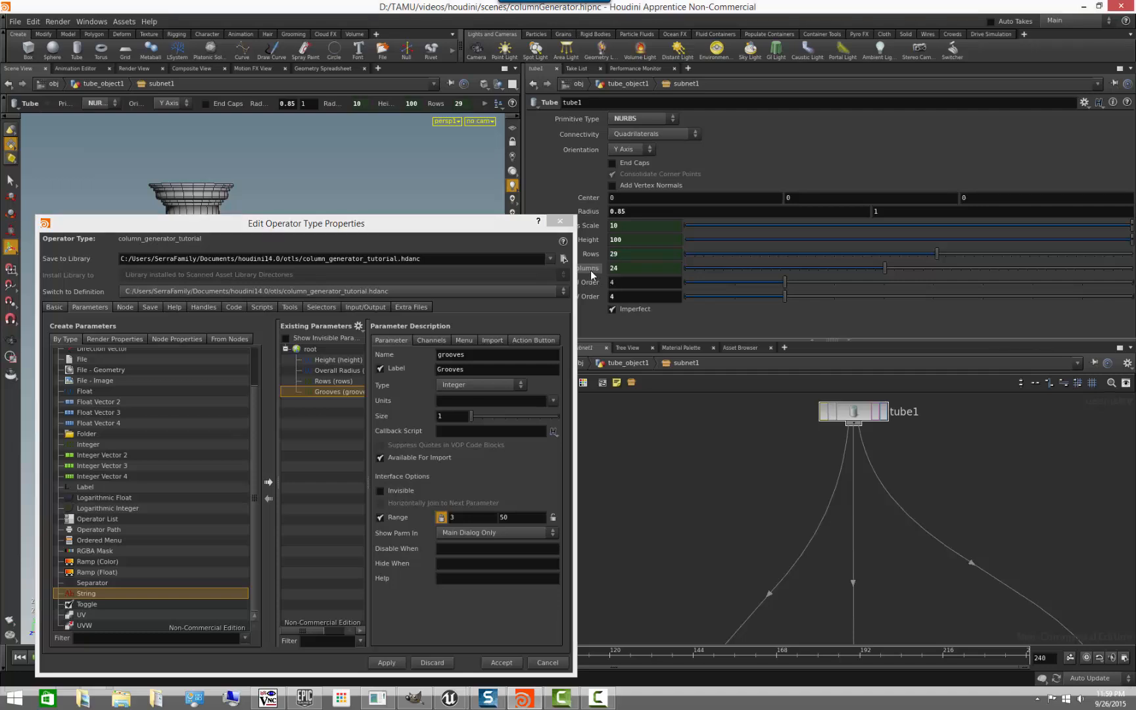
click(597, 257)
click(595, 242)
click(595, 228)
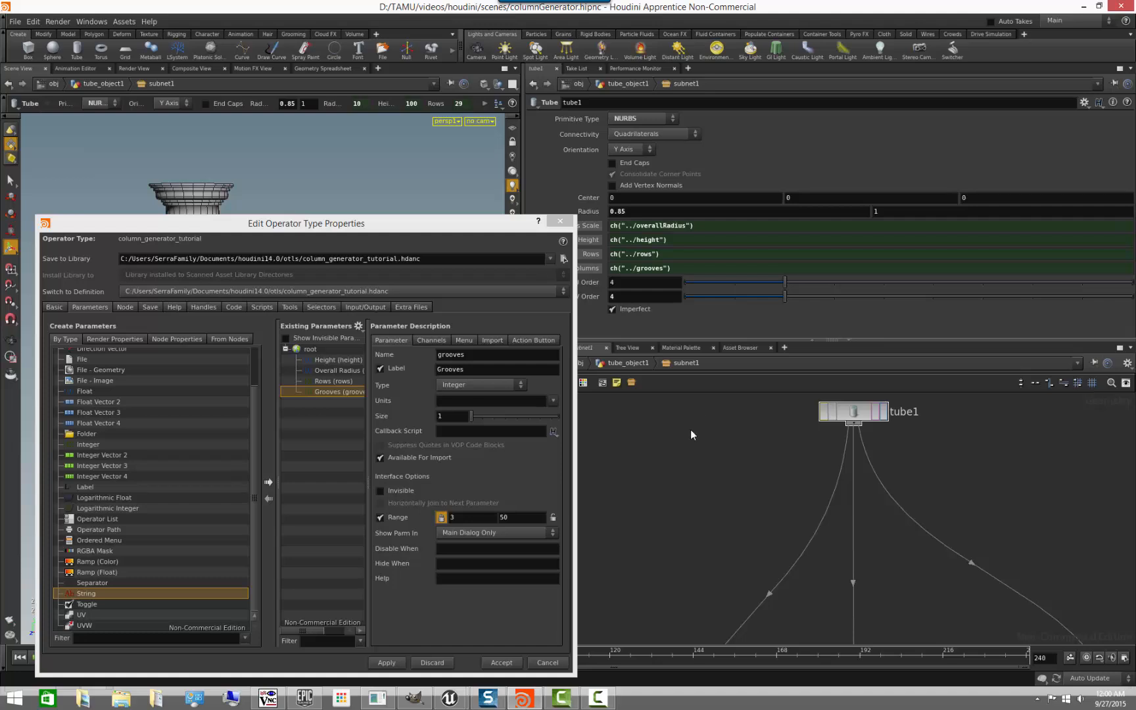
middle_drag(692, 448, 711, 479)
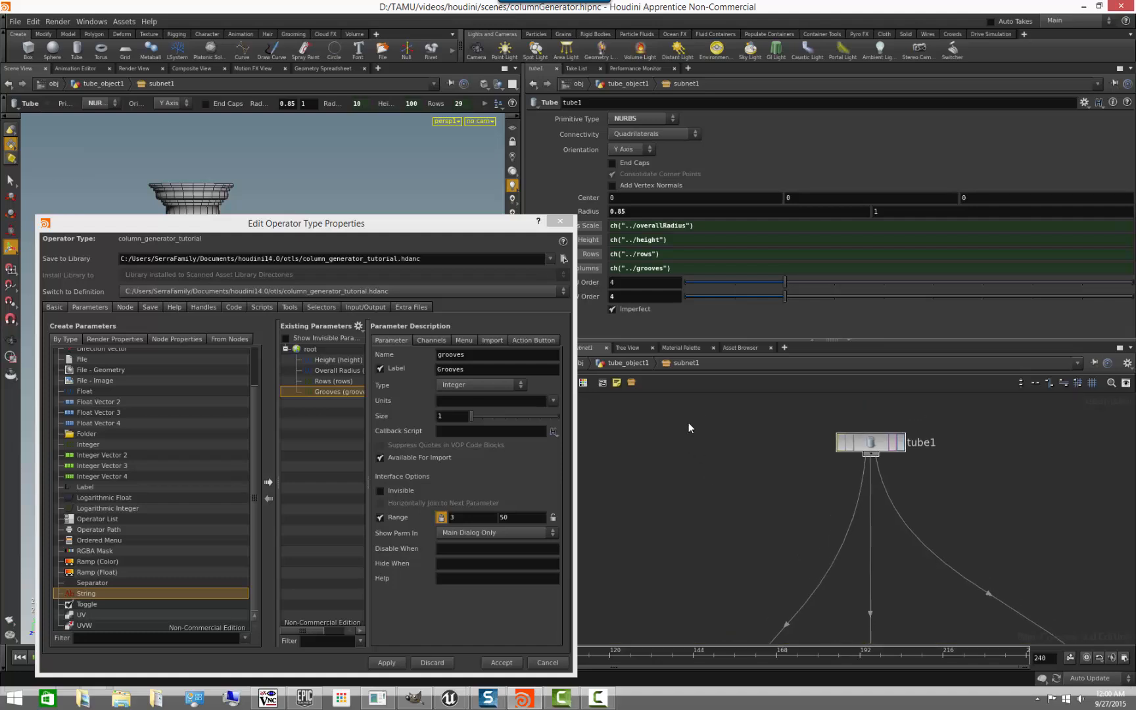
- Go up to tube_object1 and rename the subnet1 asset node columnGen
click(637, 364)
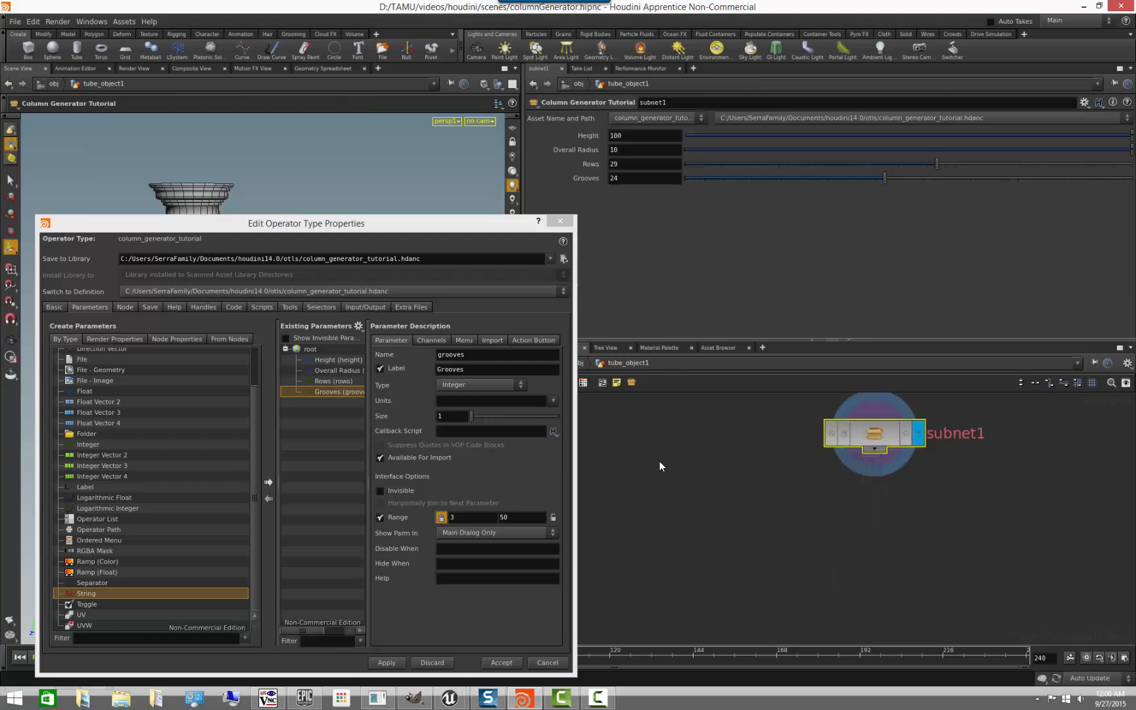
double_click(931, 431)
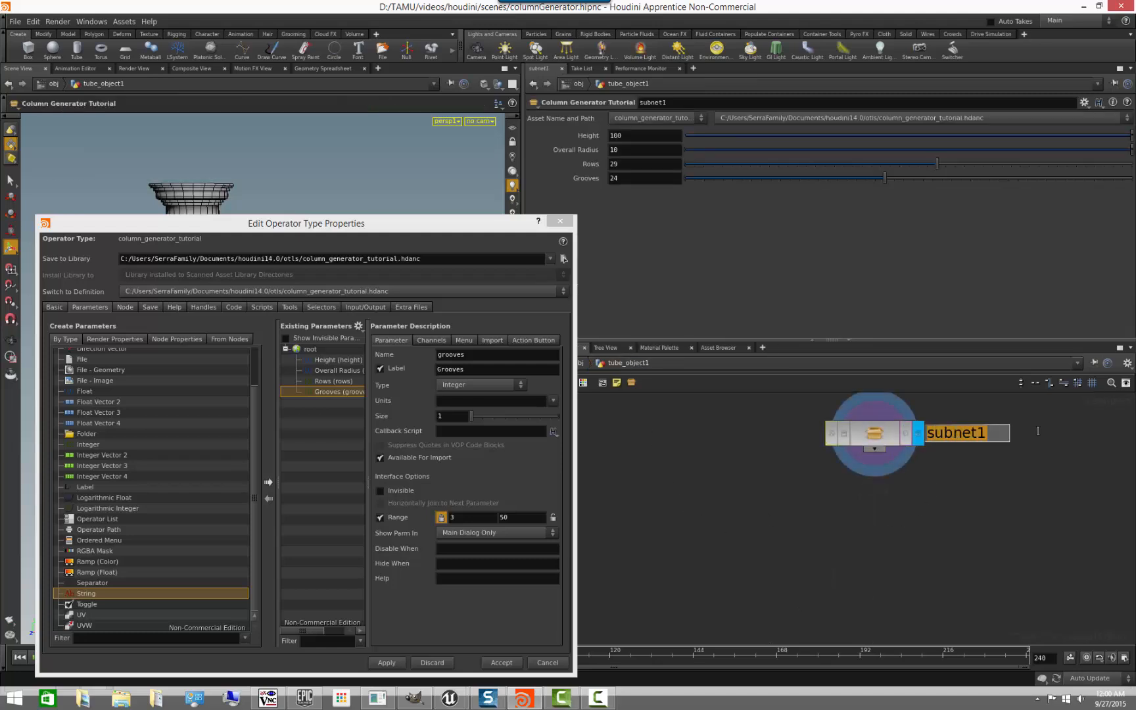
text(column)
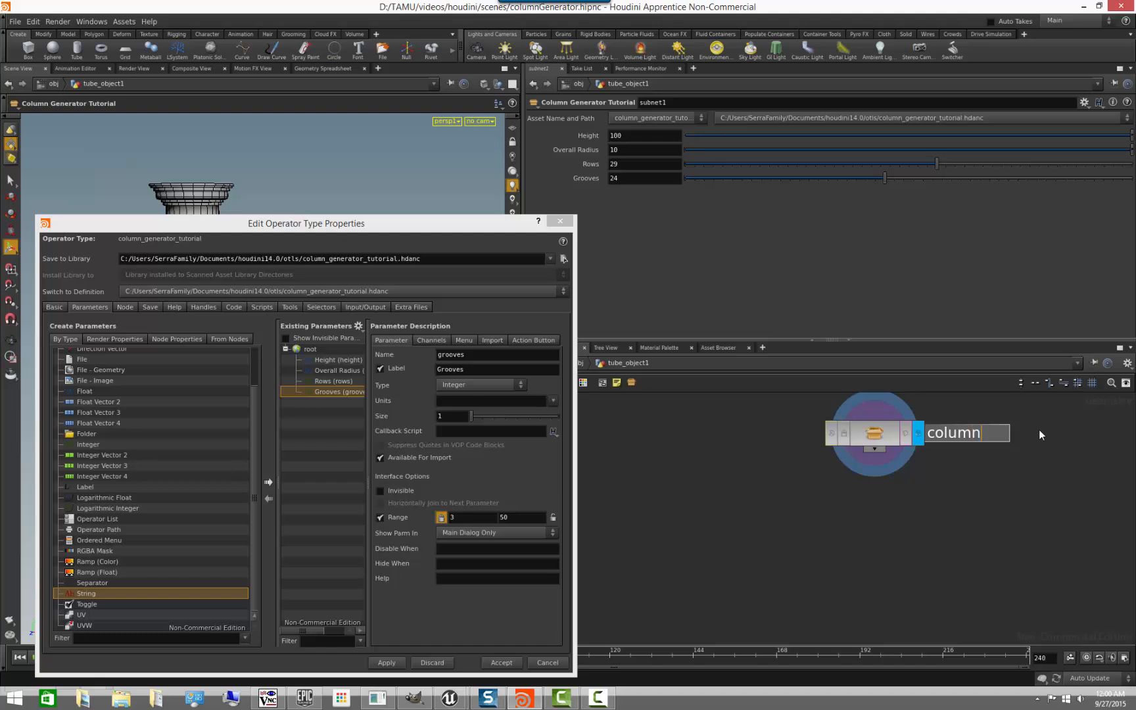
text(Gen)
key(Return)
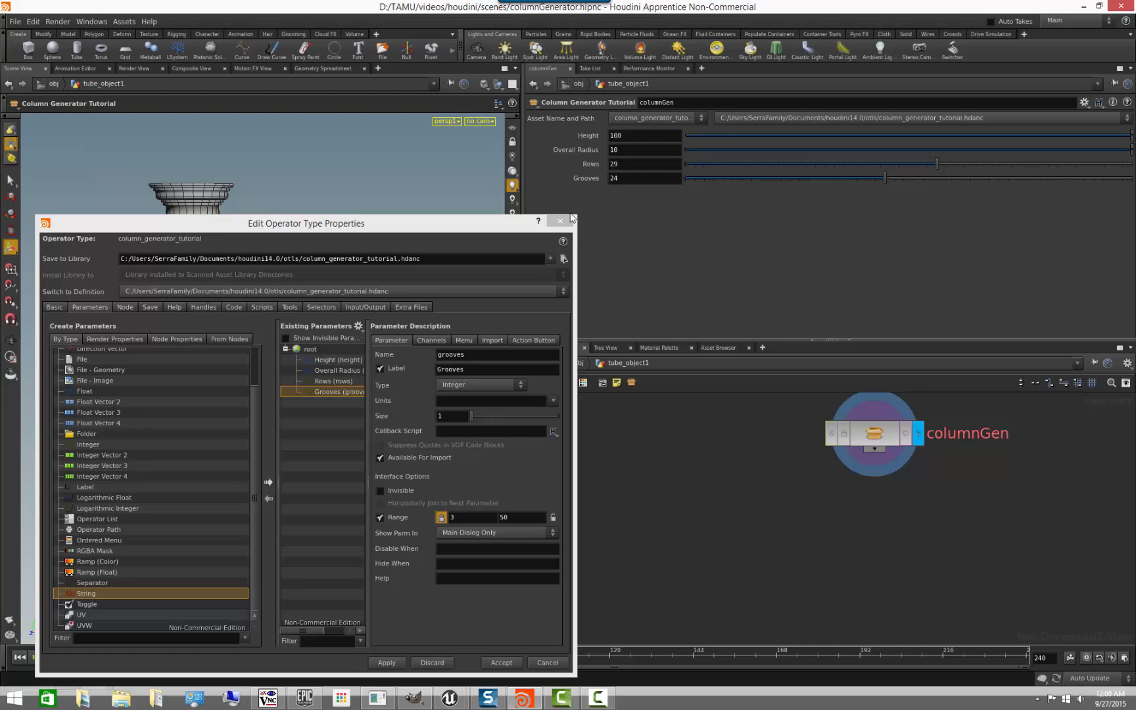
- Test columnGen's controls by changing Height, undoing it, then setting Height to 115 and Grooves to 16
drag(491, 226, 752, 423)
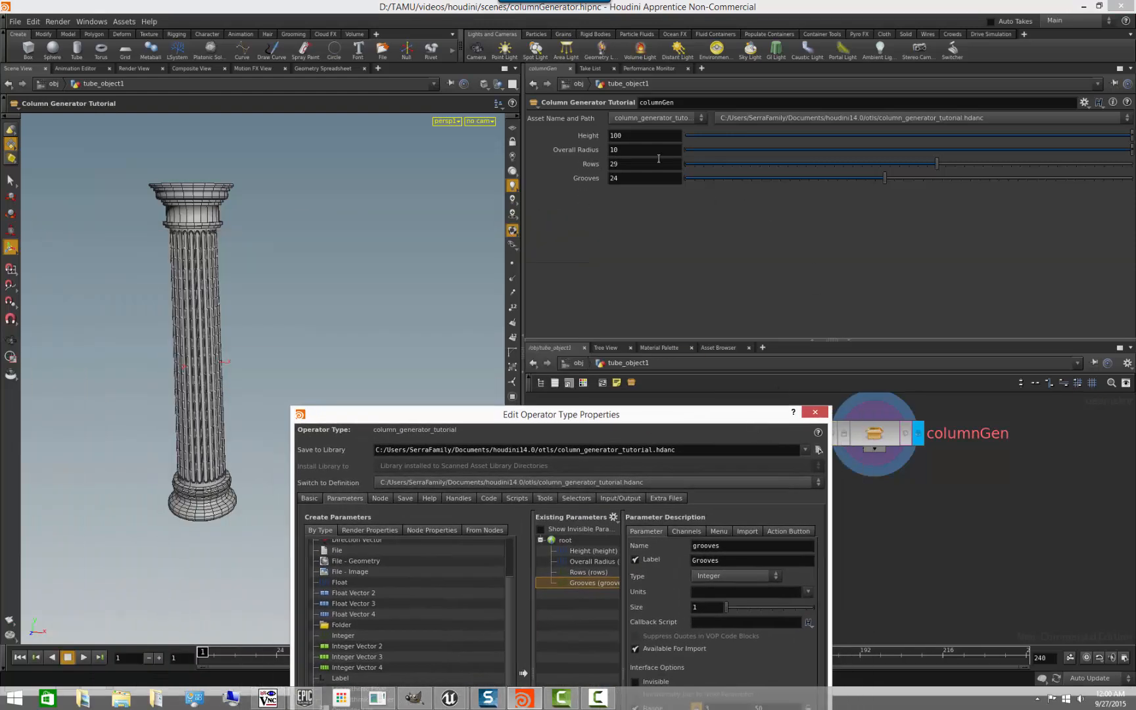
middle_drag(636, 133, 611, 132)
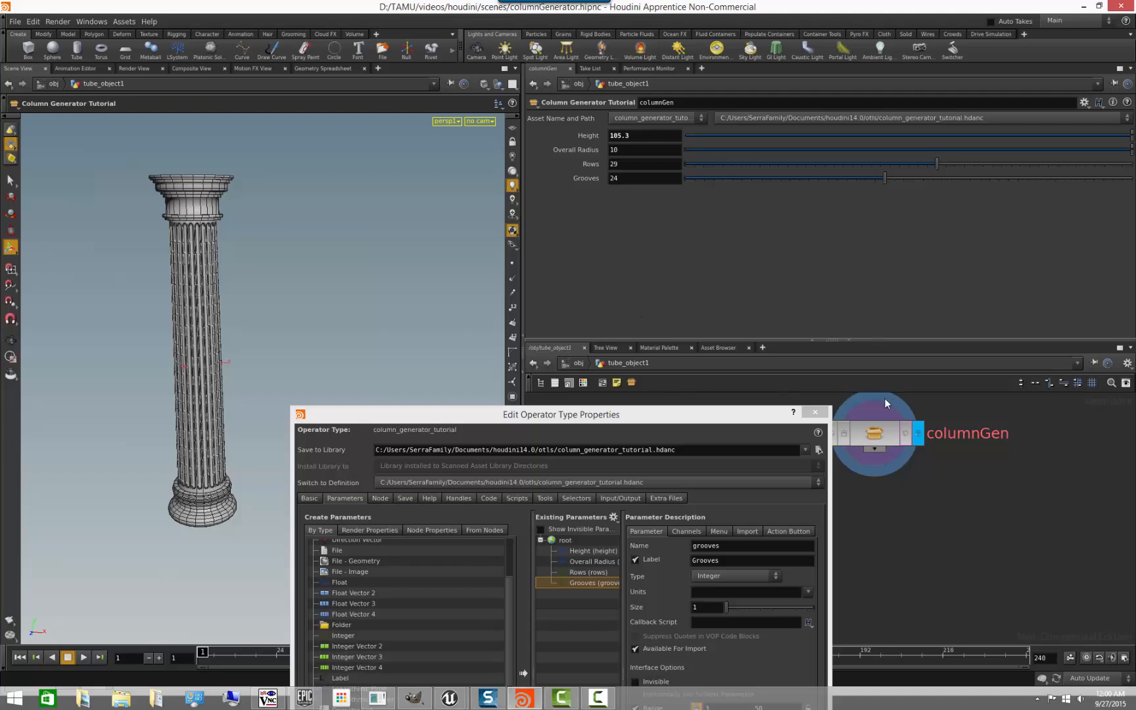
key(ctrl+z)
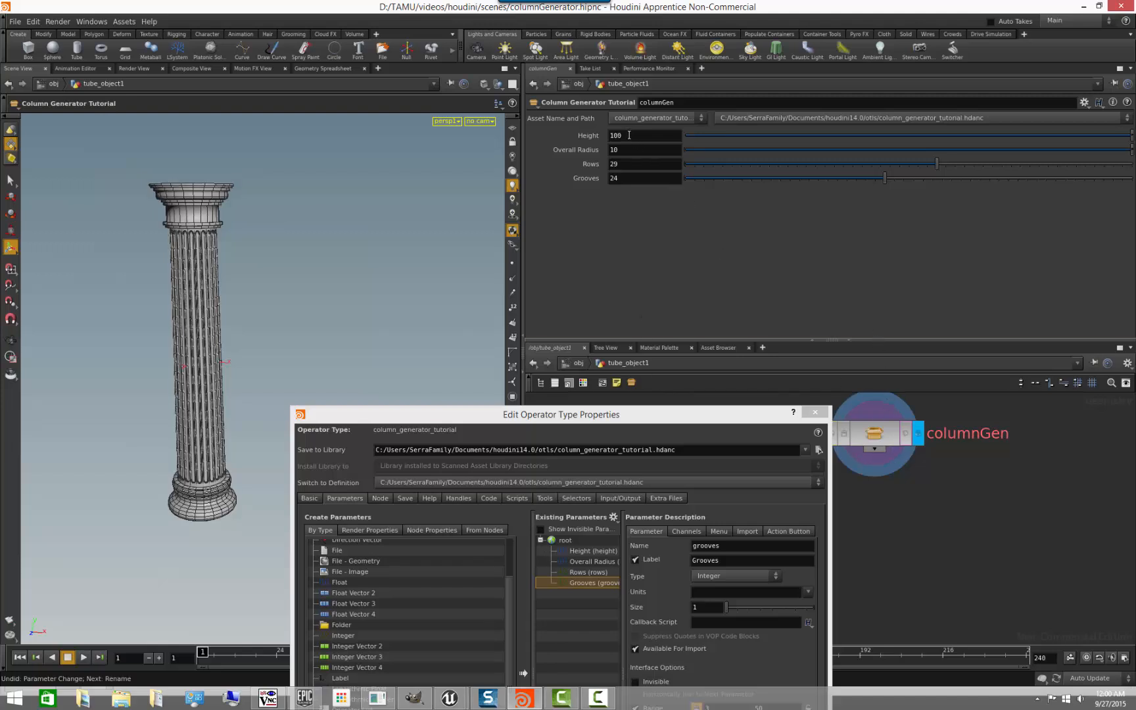
middle_drag(629, 135, 714, 111)
middle_drag(639, 178, 559, 179)
drag(762, 176, 809, 177)
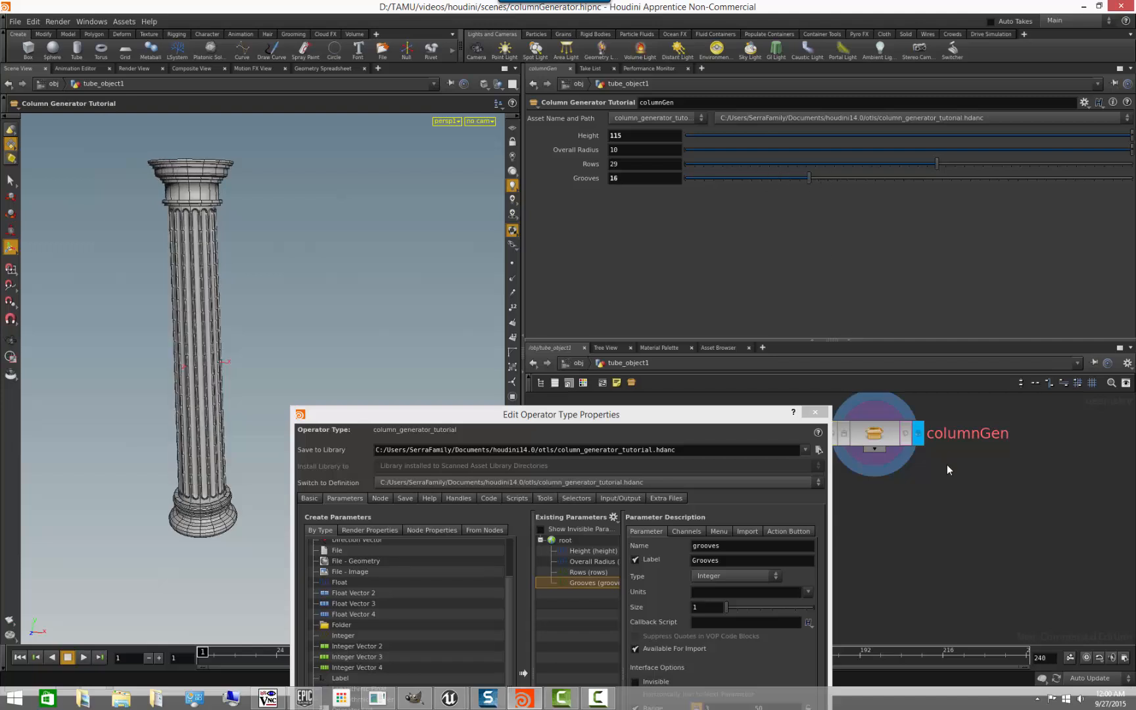
- Inside columnGen, switch tube1's Columns, Rows, Height and Radius Scale from expressions to evaluated values
double_click(873, 434)
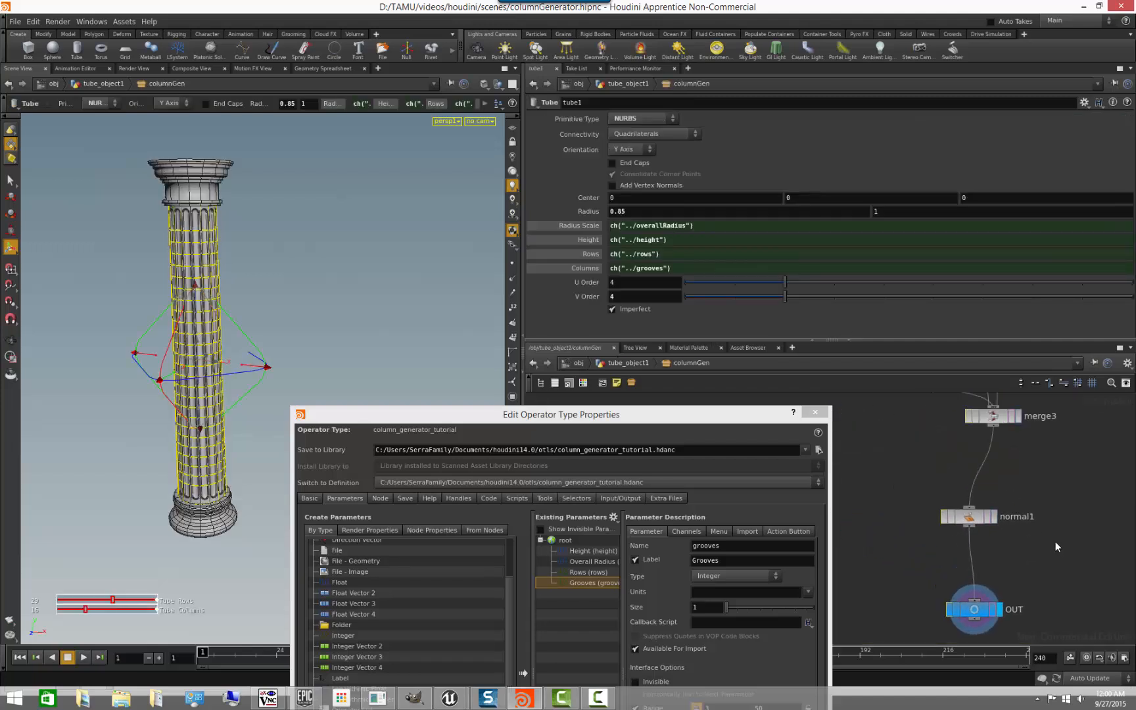
click(584, 268)
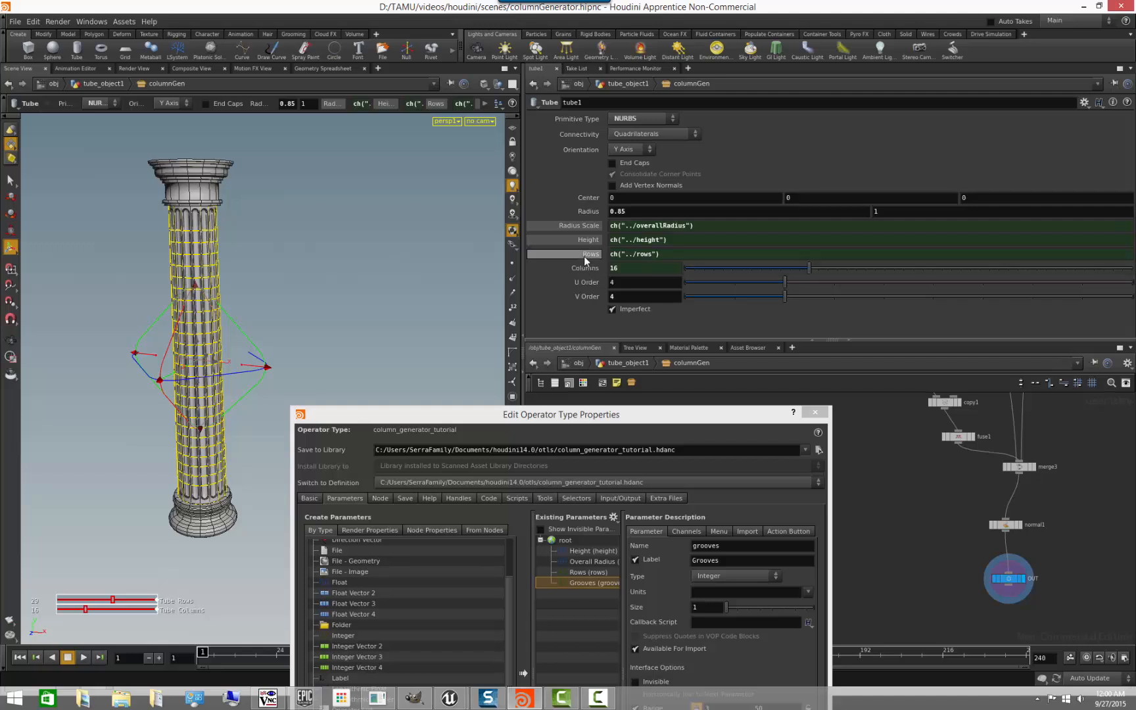
click(585, 255)
click(587, 239)
click(579, 226)
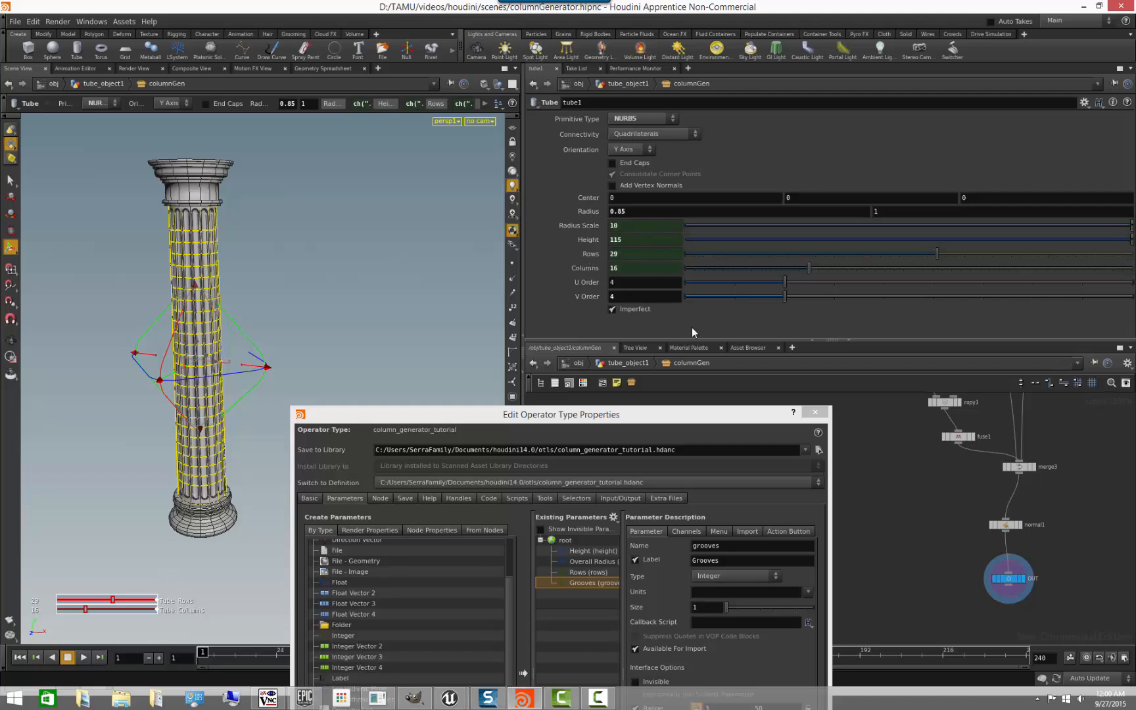
click(873, 488)
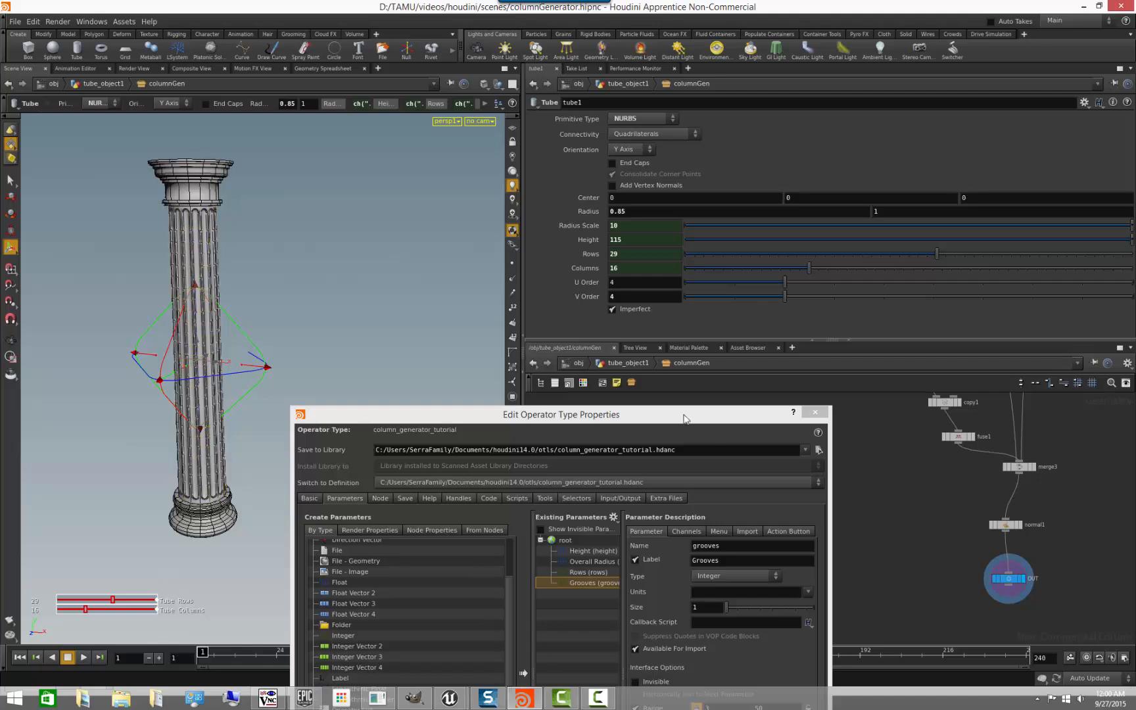
- Back at columnGen, try the Height slider, reset Height to 100, and lower it to 10 with the slider
click(646, 362)
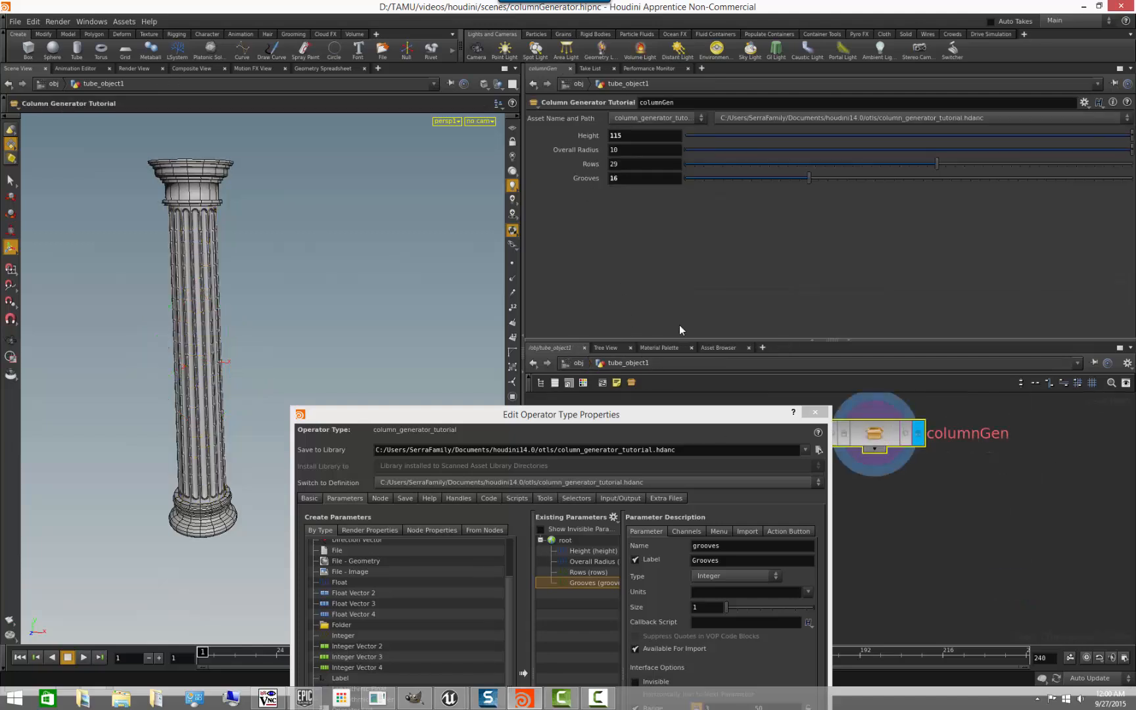
drag(721, 426, 694, 332)
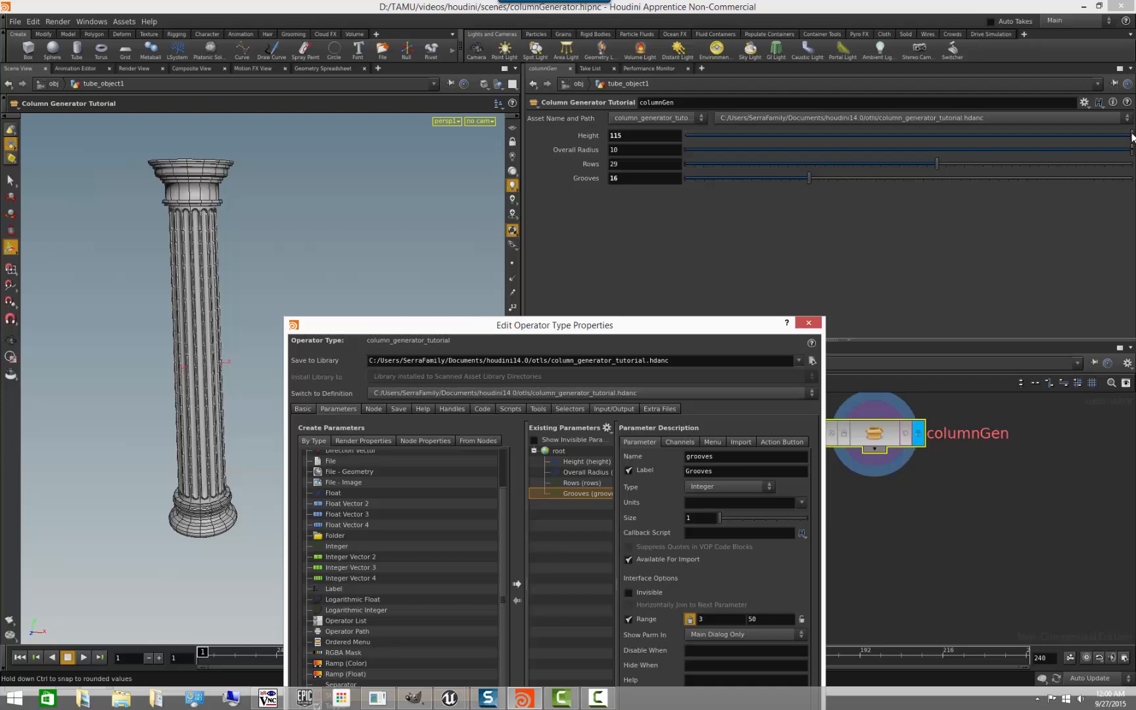
mouse_move(1133, 136)
mouse_down()
mouse_move(816, 150)
mouse_move(1131, 136)
mouse_move(842, 152)
mouse_move(940, 156)
mouse_move(1131, 135)
mouse_up()
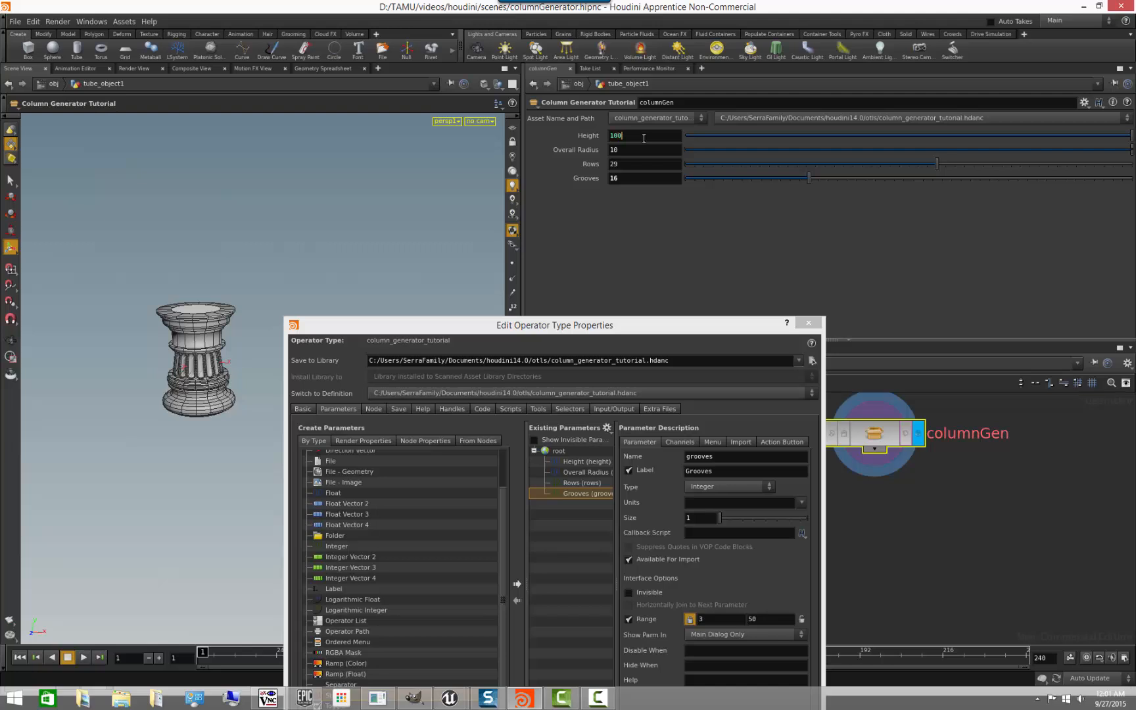
key(Return)
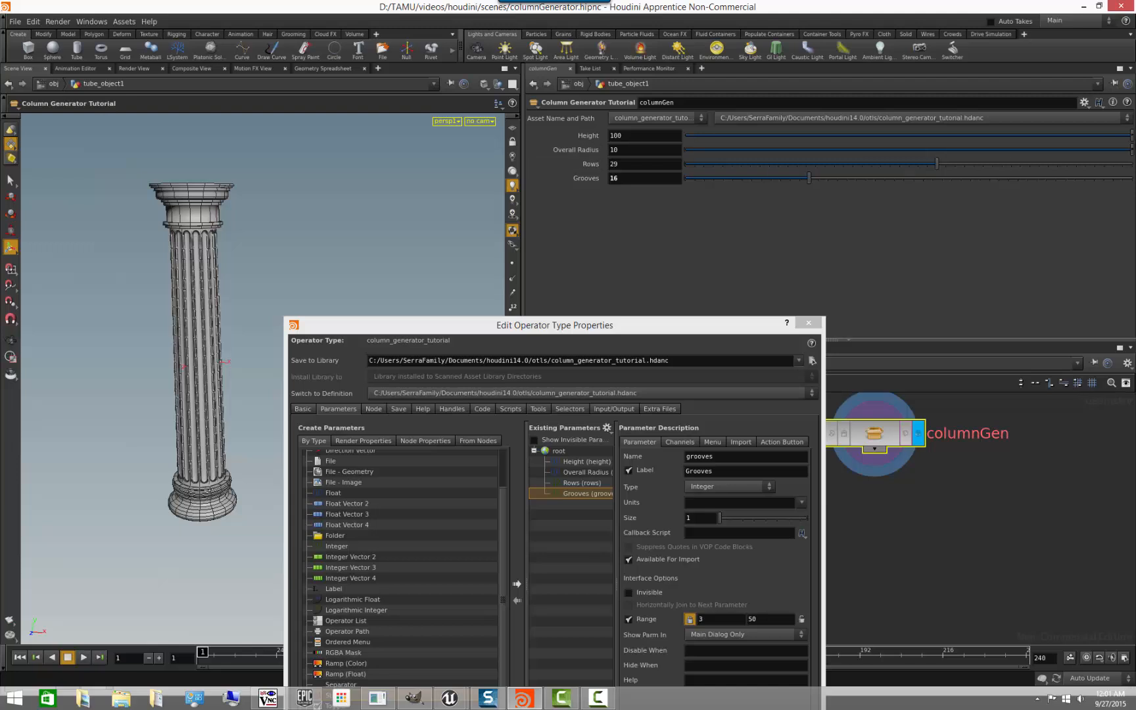
mouse_move(1132, 135)
mouse_down()
mouse_move(816, 139)
mouse_move(1116, 150)
mouse_move(749, 149)
mouse_move(1132, 139)
mouse_up()
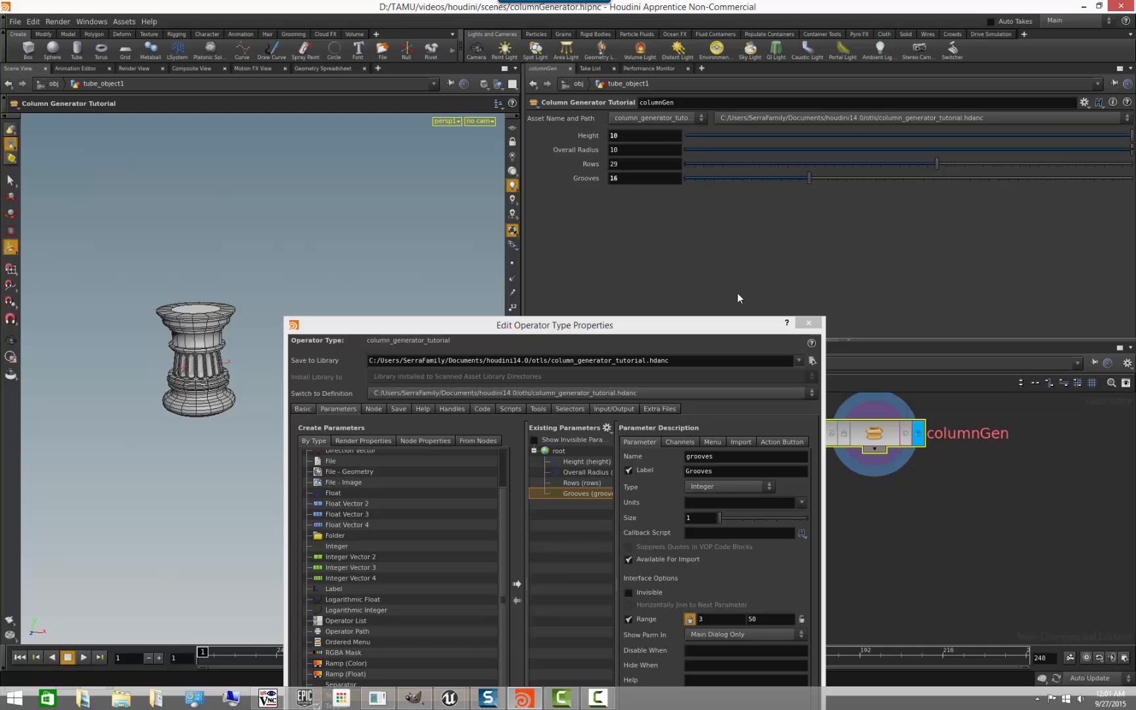
- Set the asset's Height range to 50–150, apply it, and set columnGen's Height to 104.7
drag(700, 331, 678, 224)
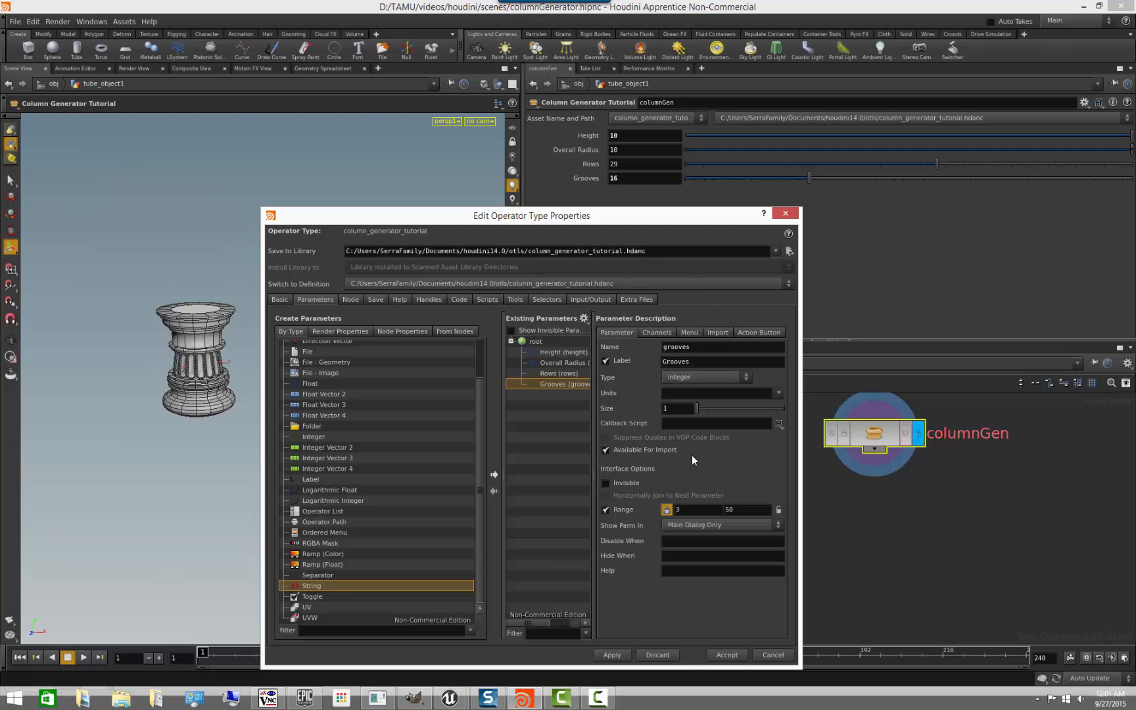
click(567, 352)
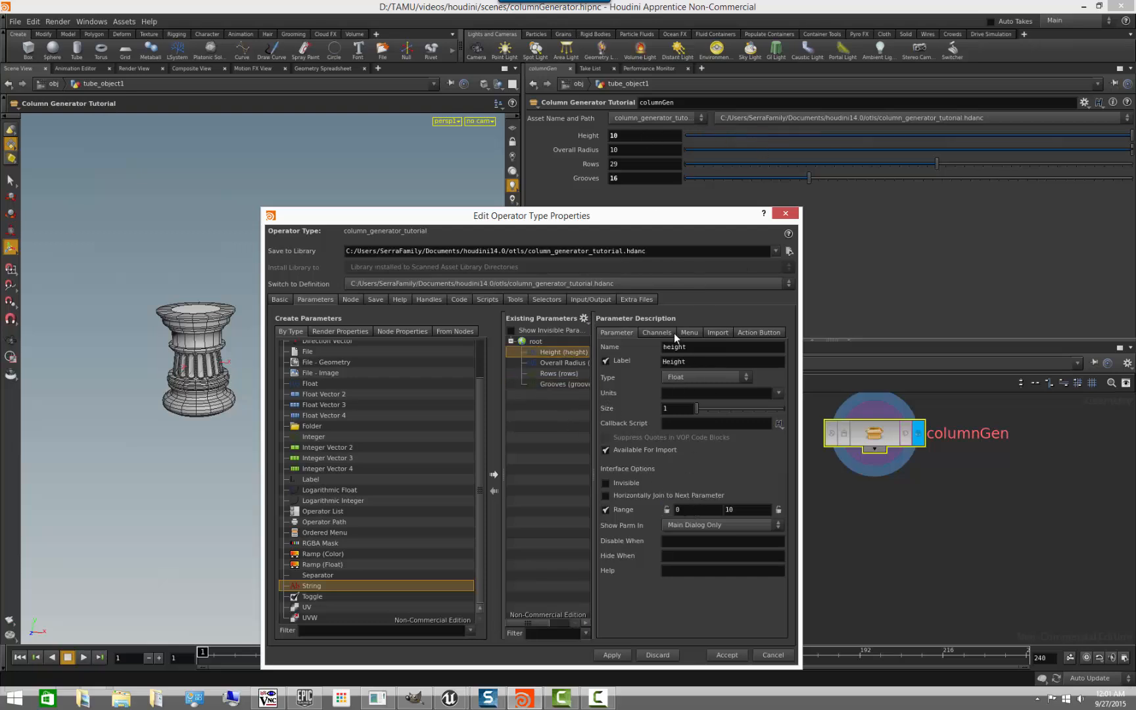
click(747, 511)
text(0)
click(611, 655)
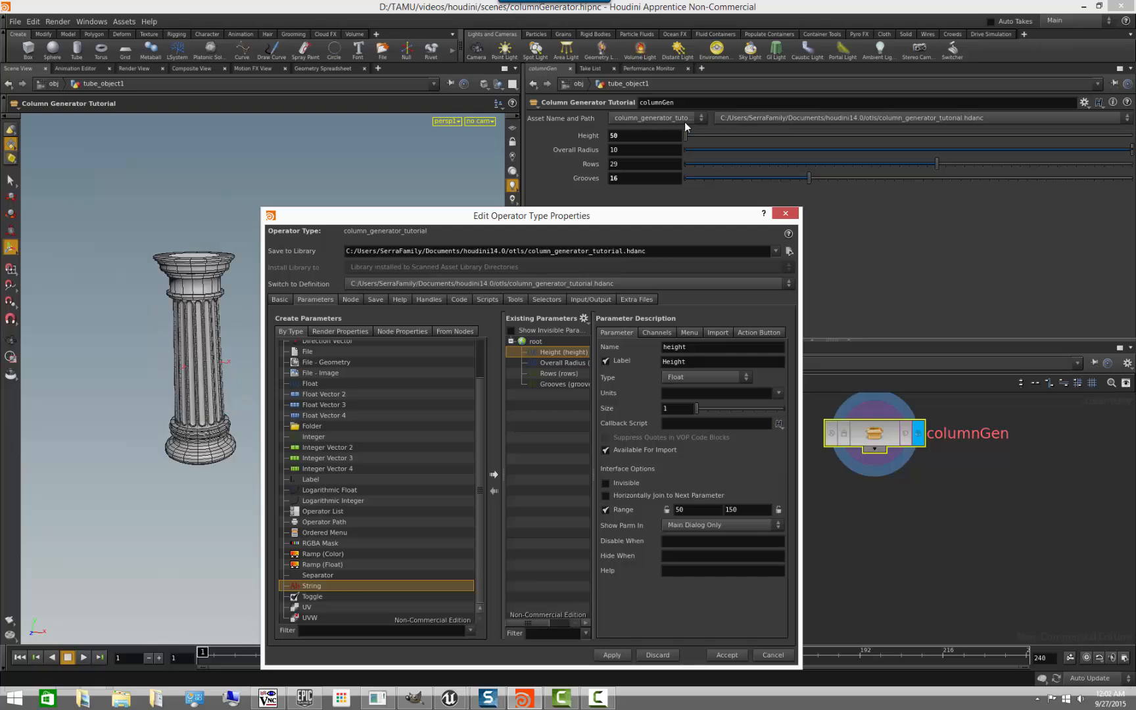
drag(686, 137, 929, 144)
- Try columnGen's Overall Radius at 1, and set that parameter's range to 8–12 and apply it
mouse_move(1131, 151)
mouse_down()
mouse_move(1091, 156)
mouse_move(1131, 150)
mouse_up()
click(556, 365)
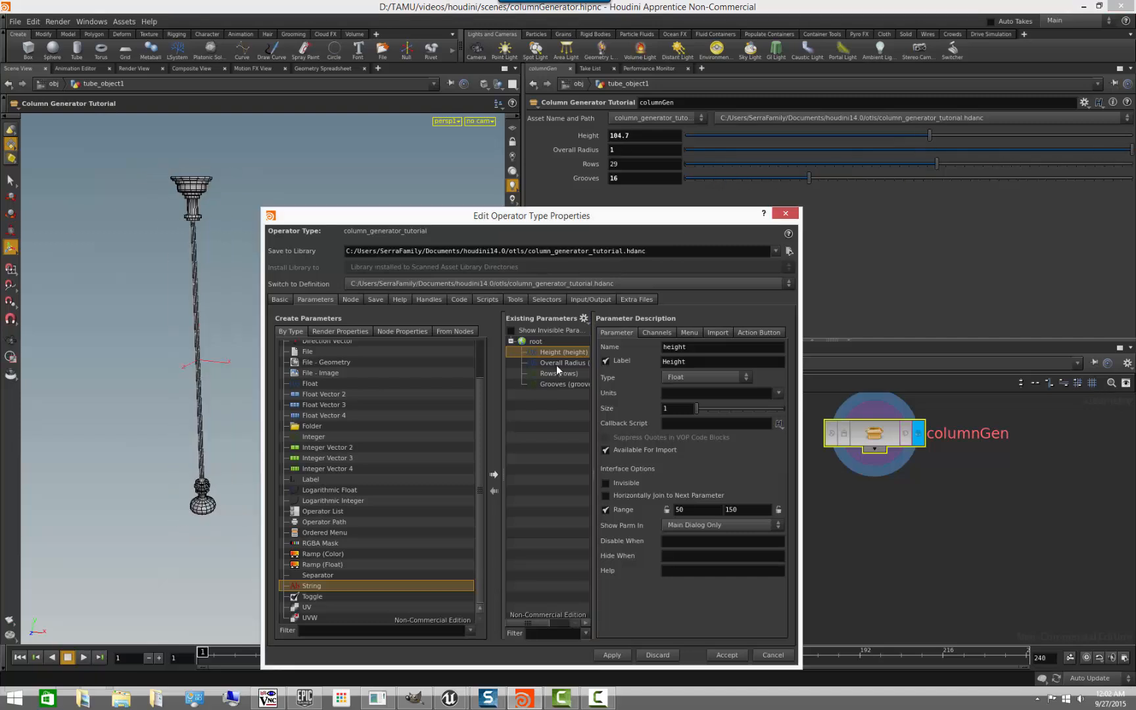
click(557, 365)
click(738, 510)
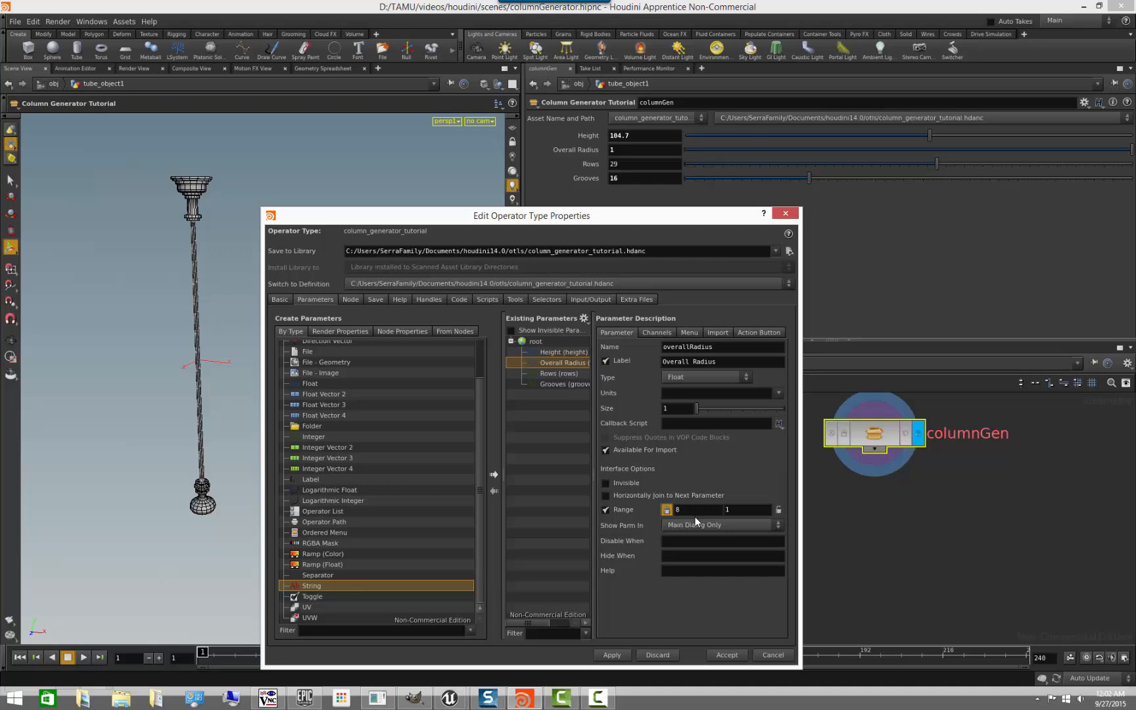
click(755, 510)
text(2)
click(608, 655)
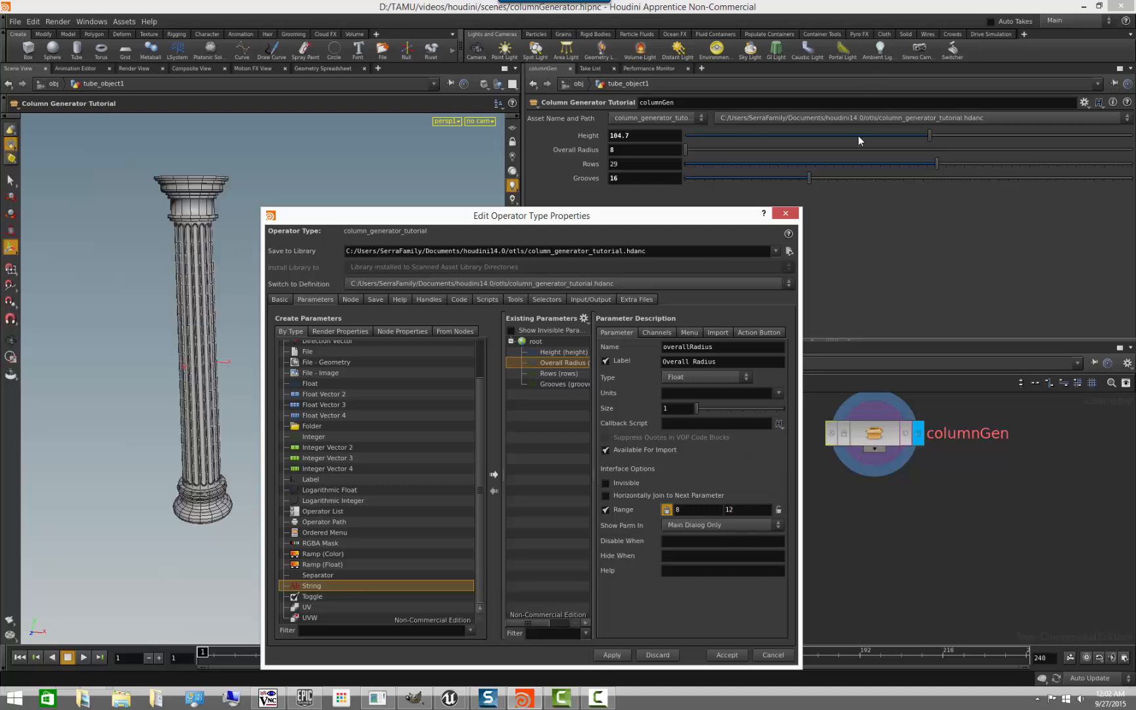
- Set columnGen's Overall Radius to 10.177 and Grooves to 23
drag(685, 150, 929, 159)
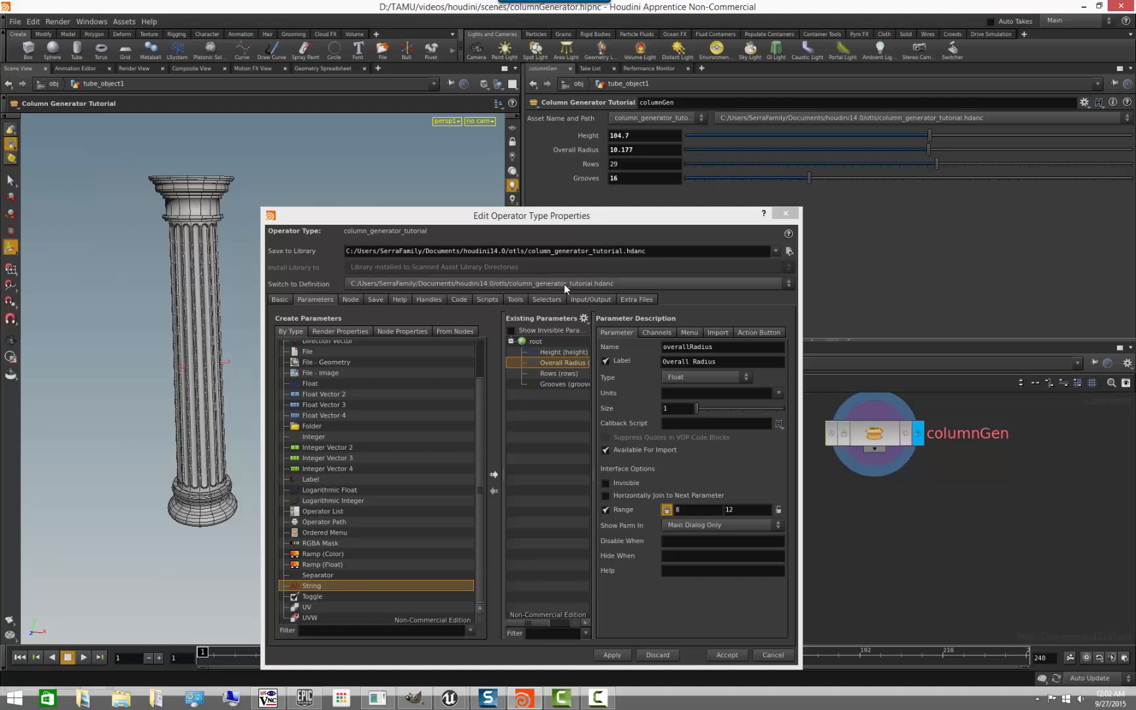
drag(809, 178, 873, 192)
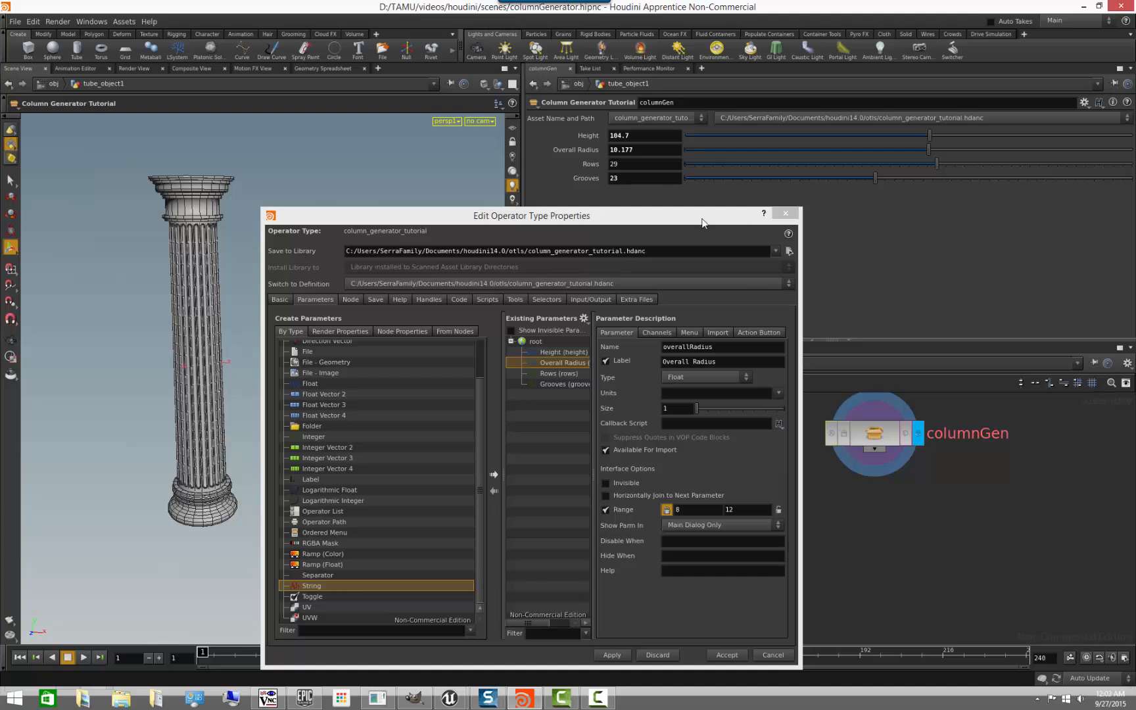
drag(702, 217, 719, 293)
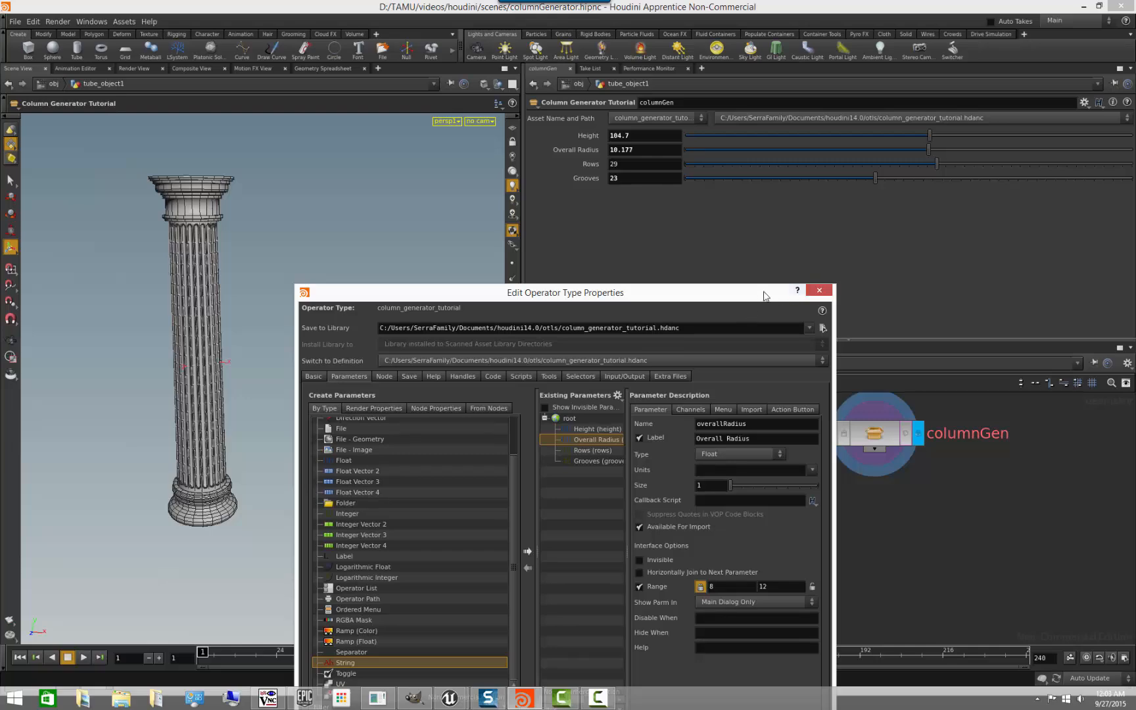
- Enter the columnGen network and select the tube1 node
drag(754, 292, 679, 486)
click(929, 531)
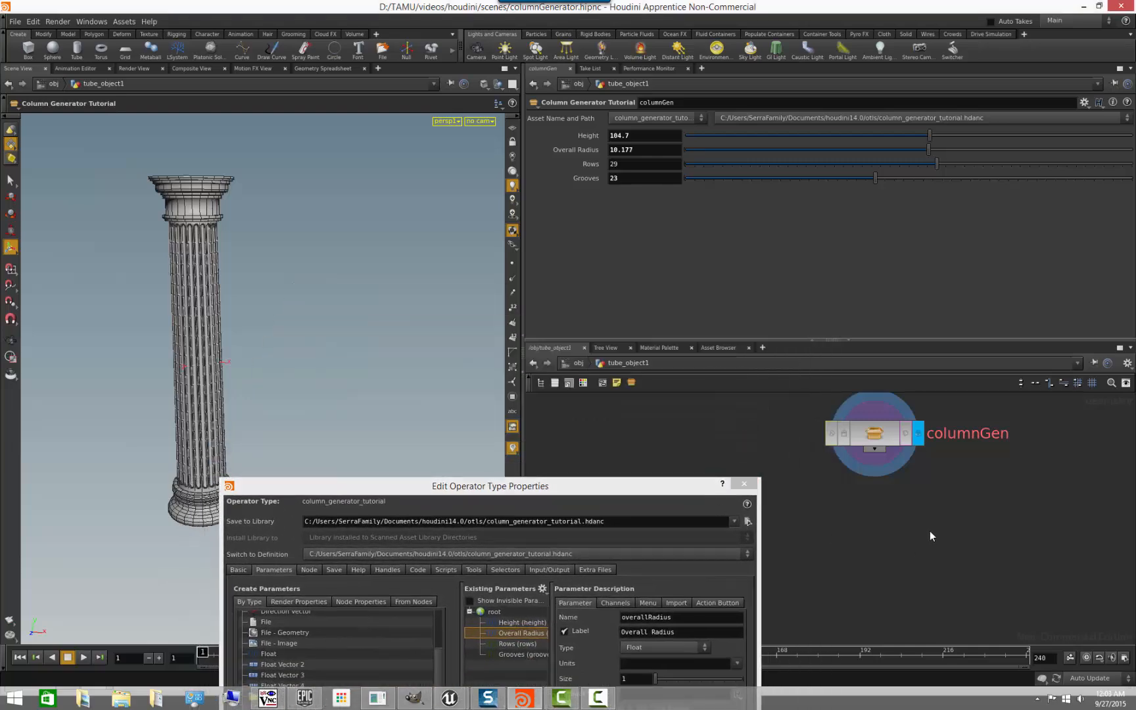
double_click(873, 438)
scroll(888, 540, down, 1)
middle_drag(934, 449, 953, 573)
mouse_move(904, 499)
middle_down()
mouse_move(952, 613)
mouse_move(918, 574)
middle_up()
scroll(918, 575, up, 1)
scroll(918, 575, up, 3)
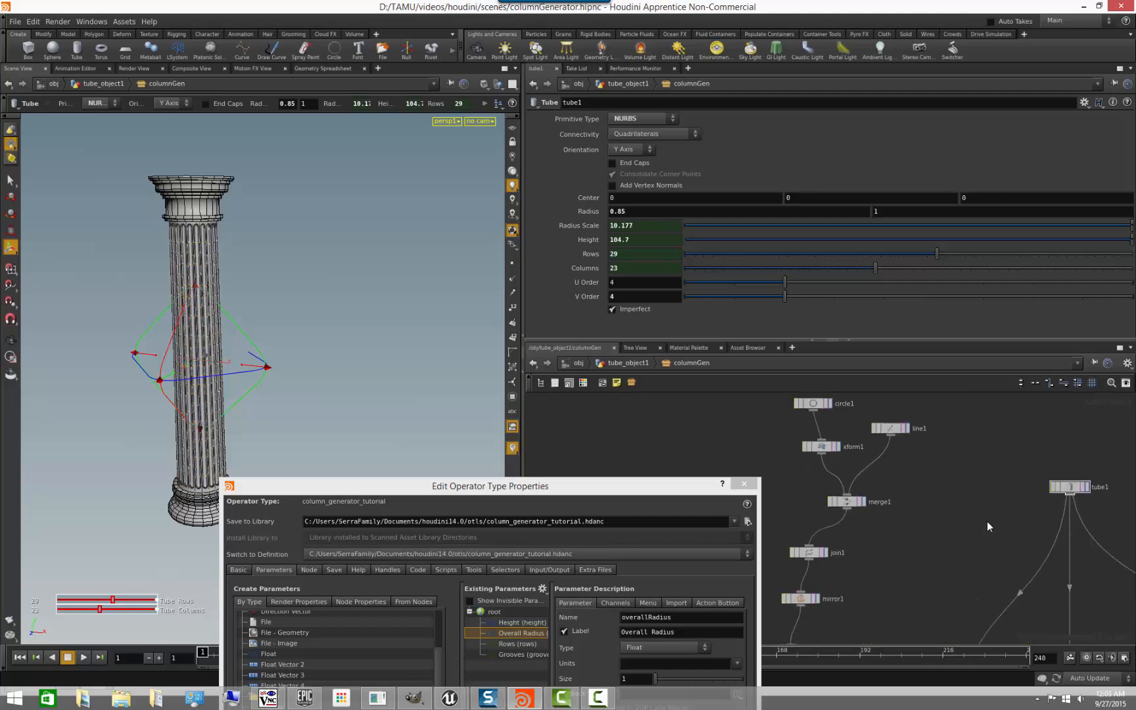
middle_drag(1047, 498, 948, 519)
click(969, 509)
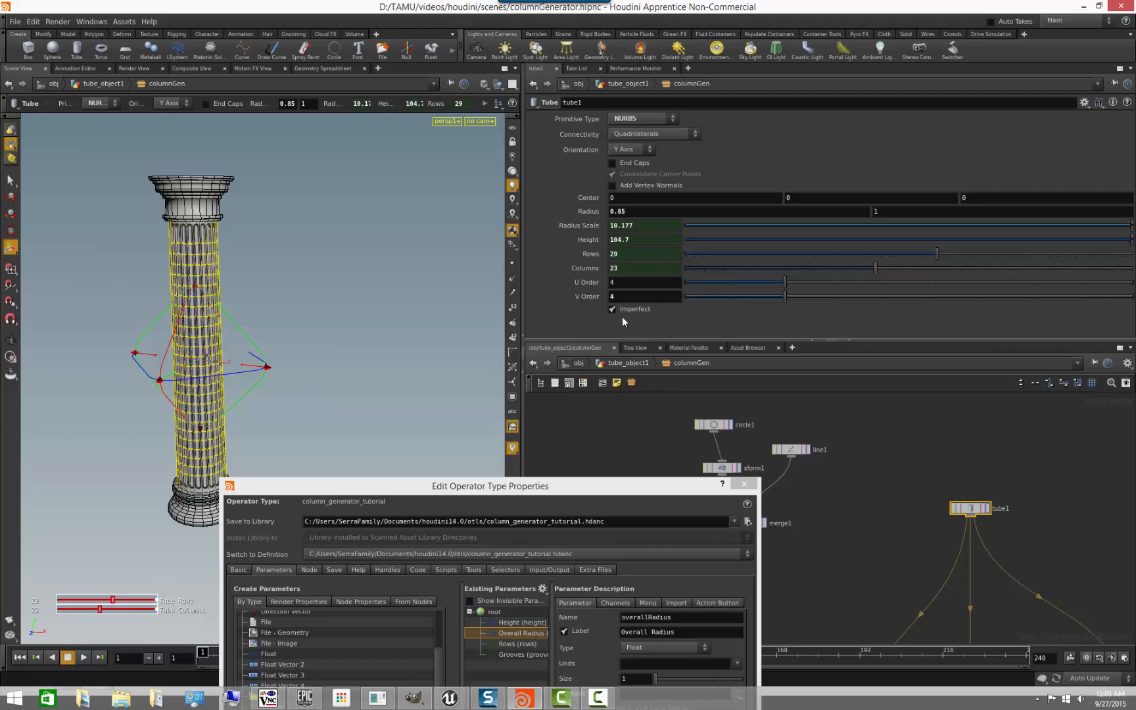
- Inspect the channel references behind tube1's Radius Scale, Height, Rows and Columns, and switch them back to values
click(585, 268)
click(590, 254)
click(591, 239)
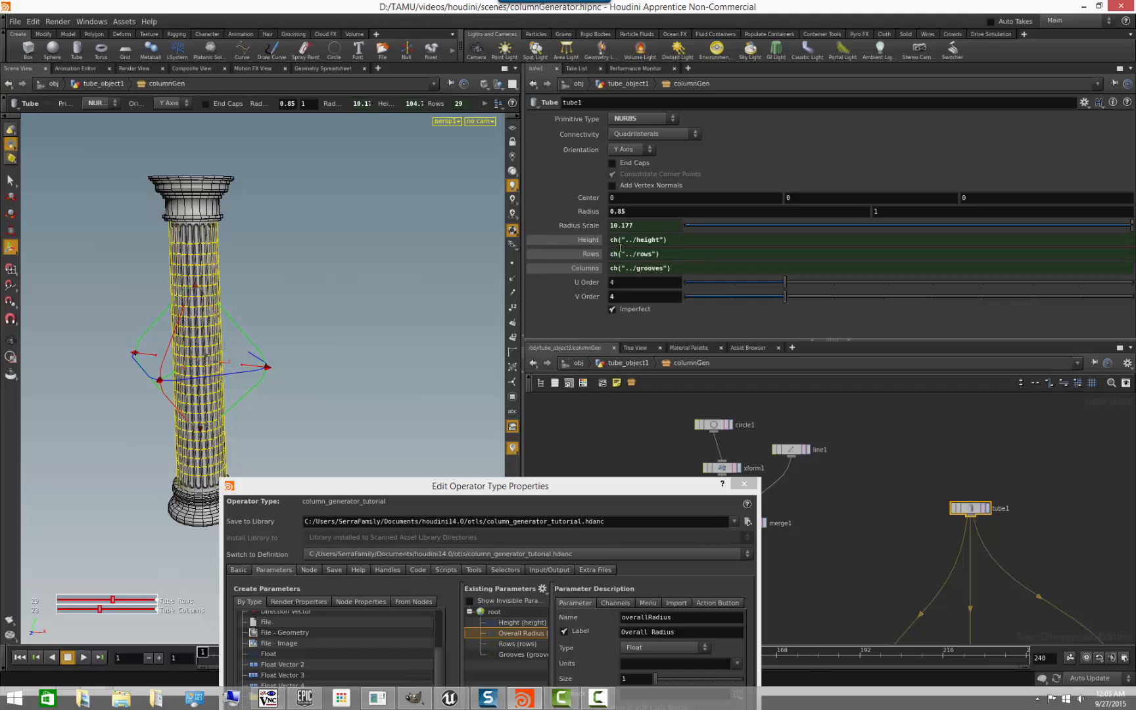
click(597, 226)
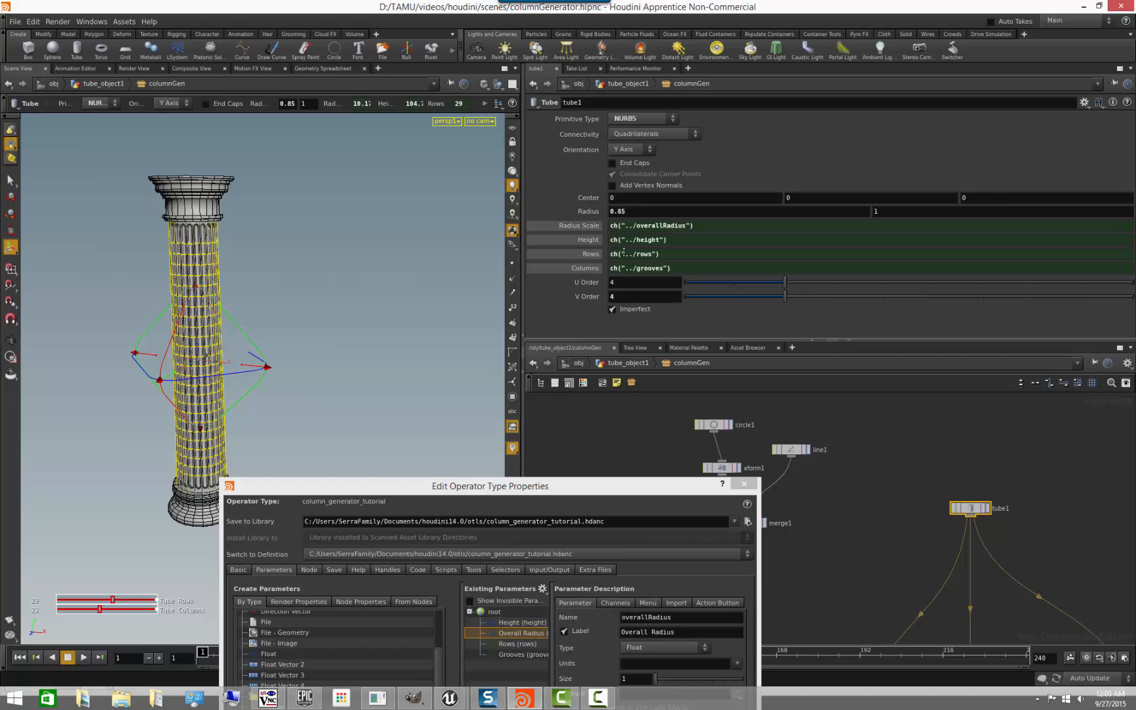
click(587, 269)
click(591, 254)
click(589, 240)
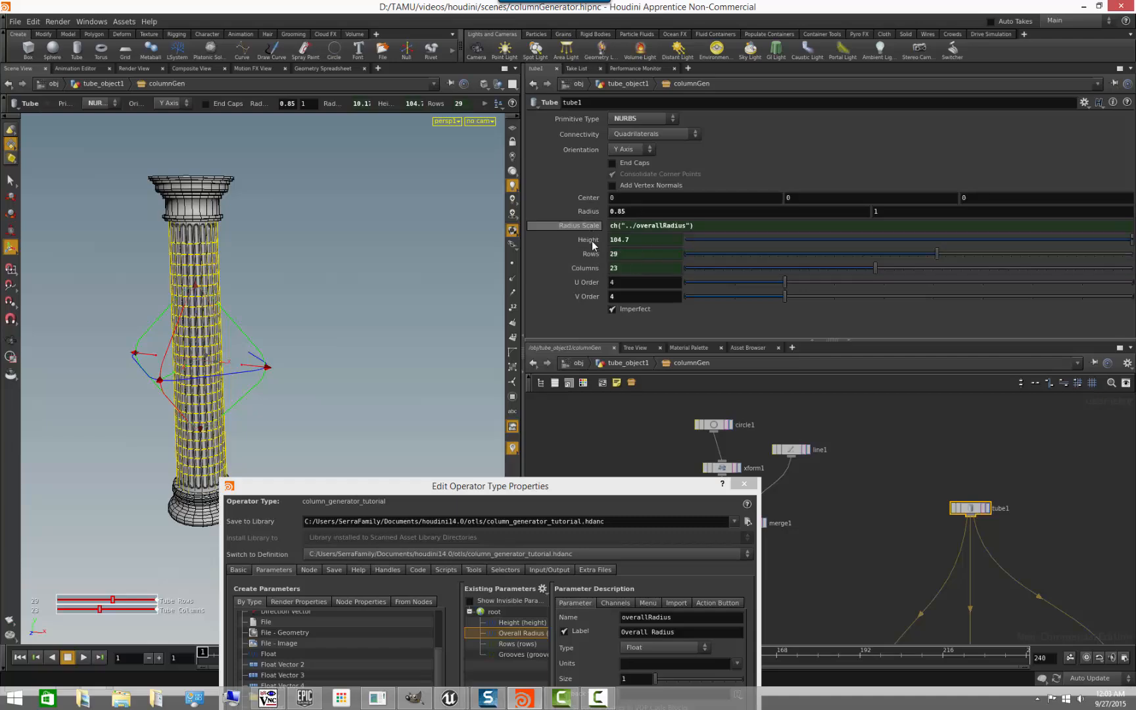
click(588, 225)
- Return to the tube_object1 network and bring the asset's type properties dialog fully into view
drag(602, 492, 658, 354)
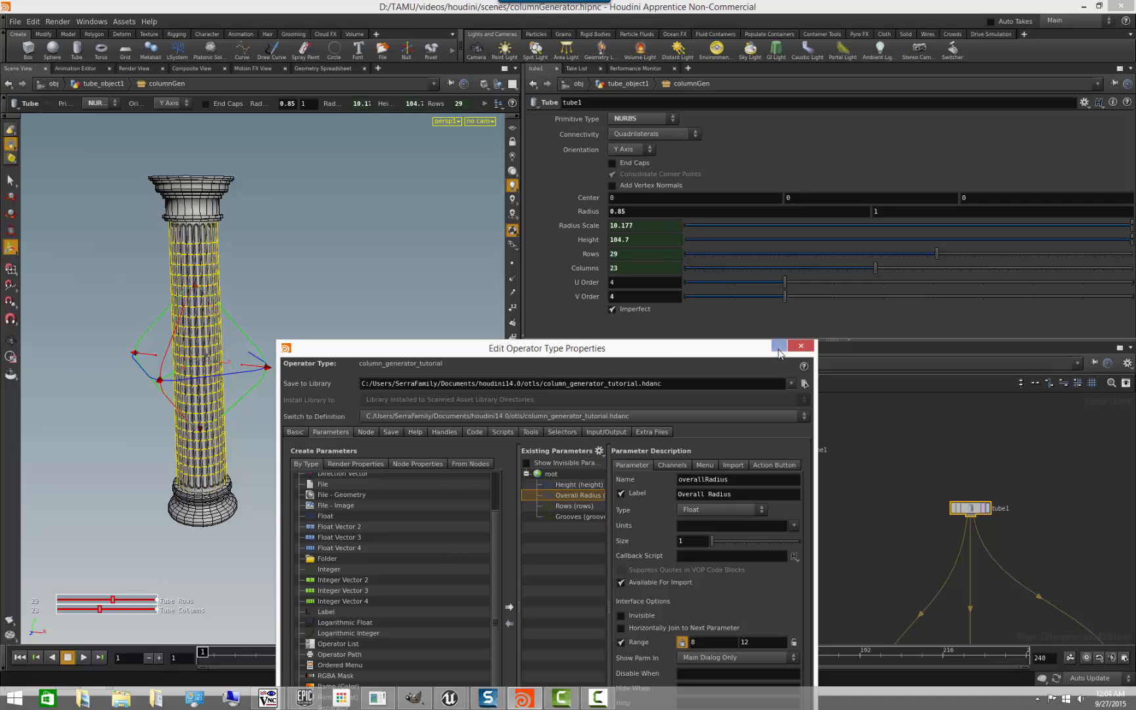
drag(742, 347, 746, 427)
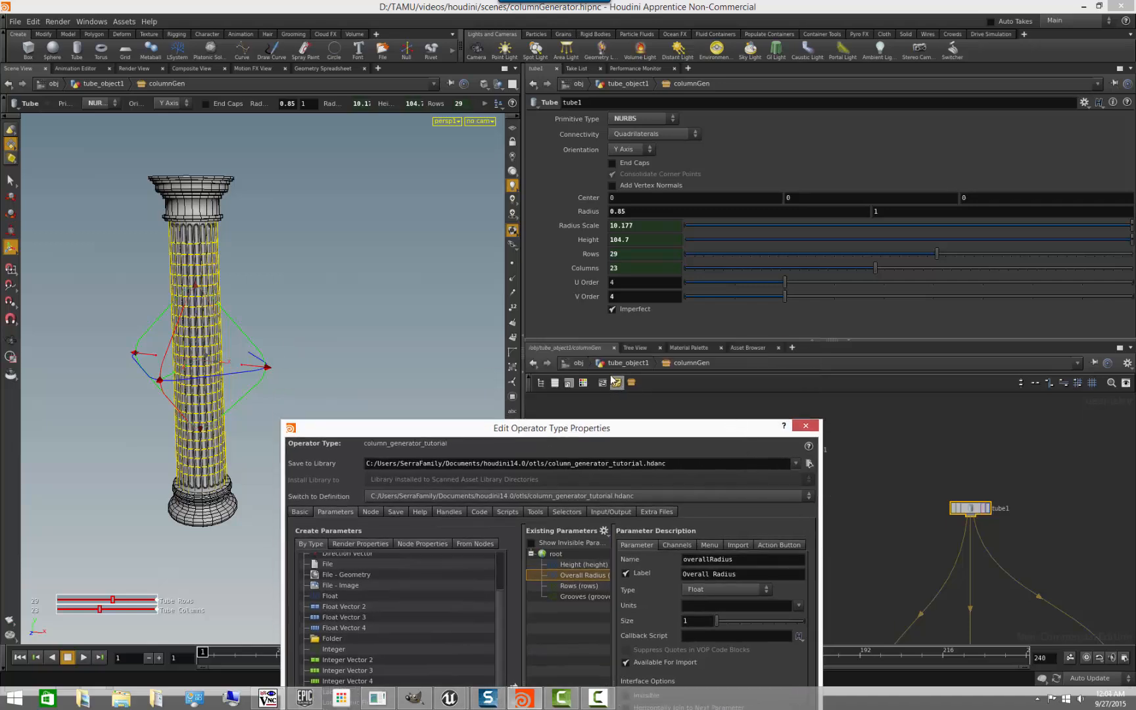
click(578, 363)
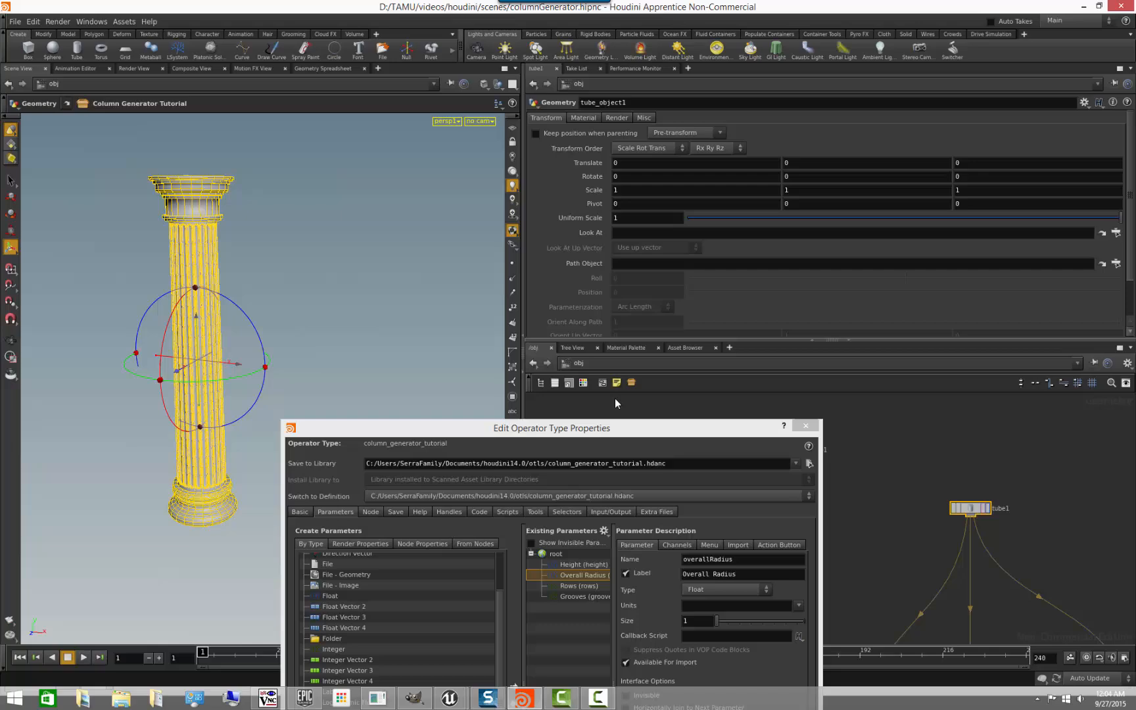
click(536, 368)
click(636, 365)
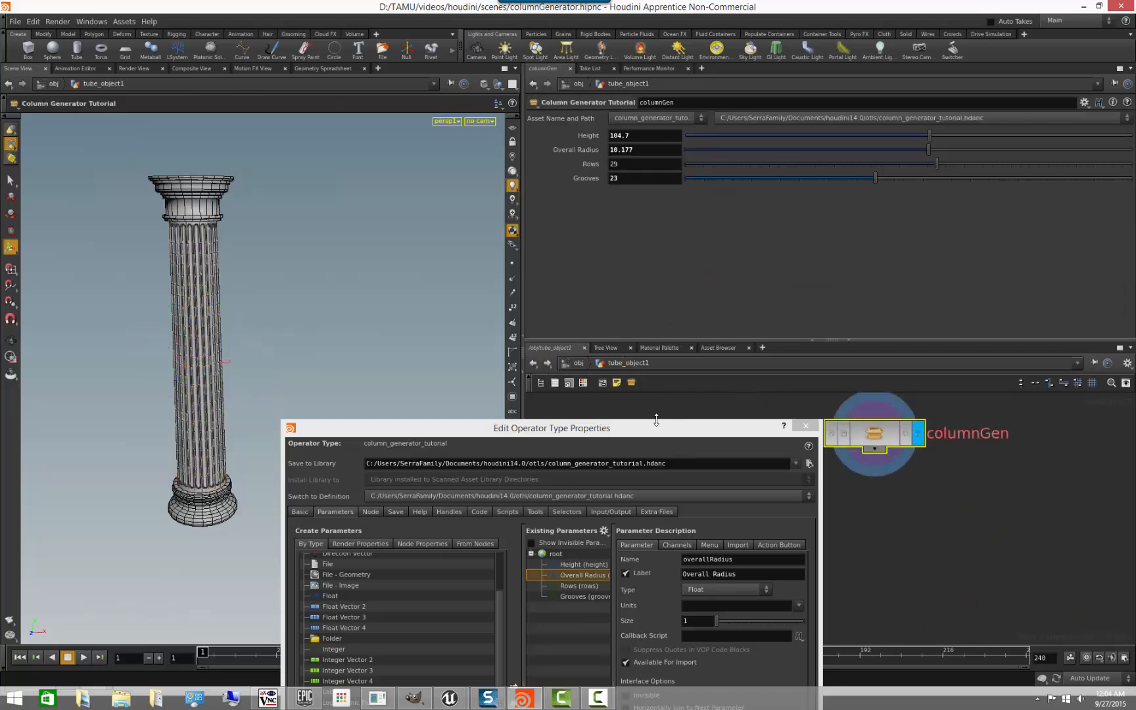
drag(571, 431, 425, 158)
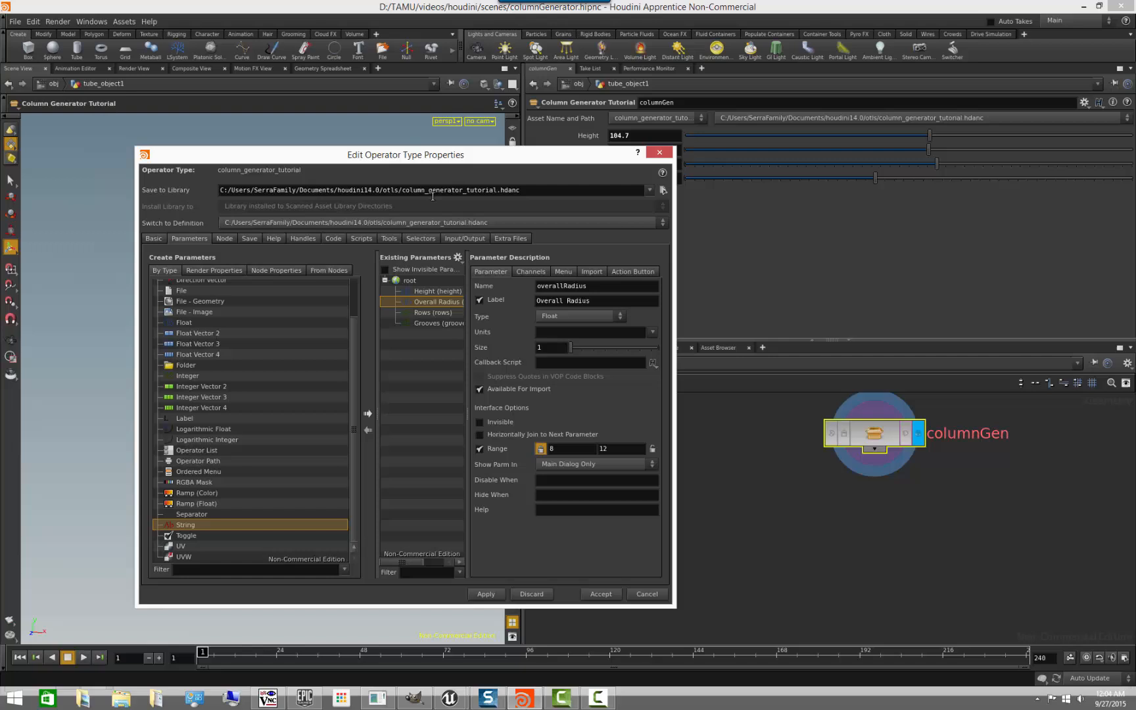
- Add a Float parameter below Overall Radius in the asset's interface, with the name taper and the label Taper
click(187, 320)
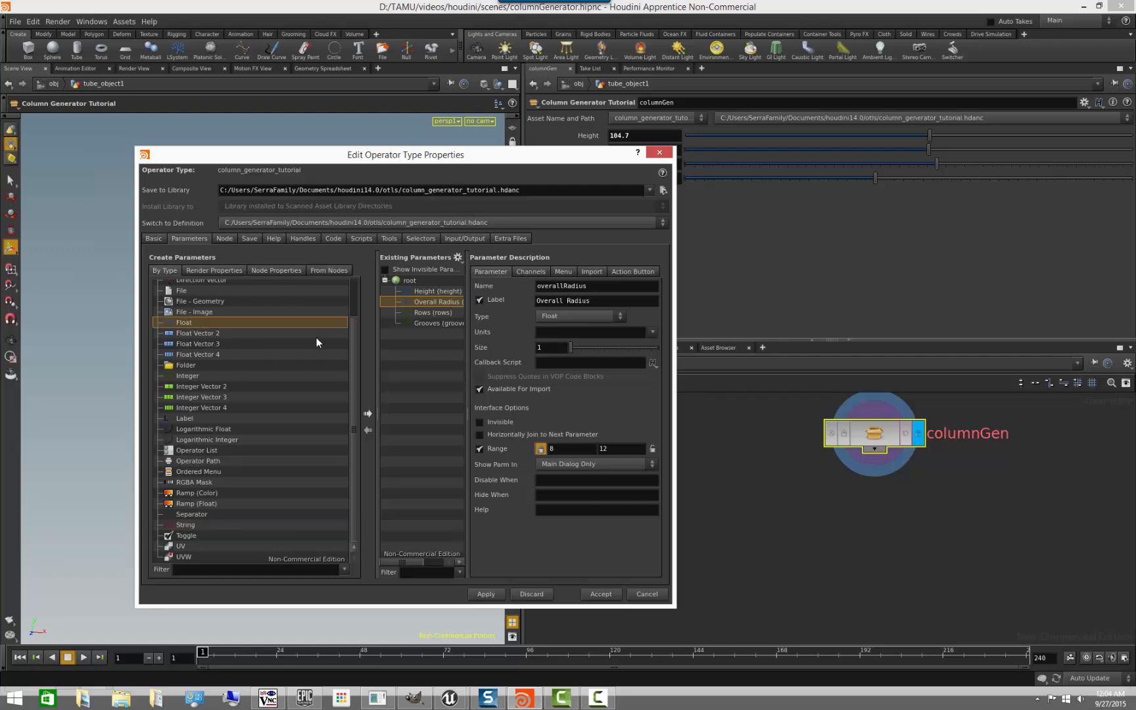
click(367, 414)
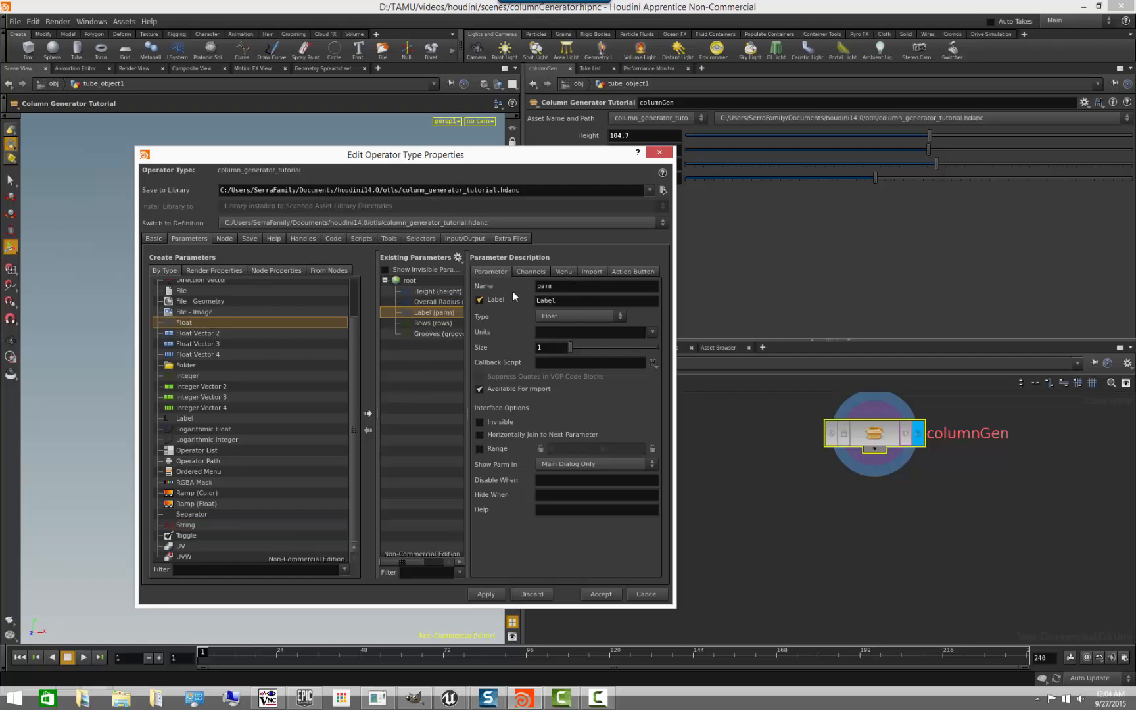
double_click(559, 292)
text(taper)
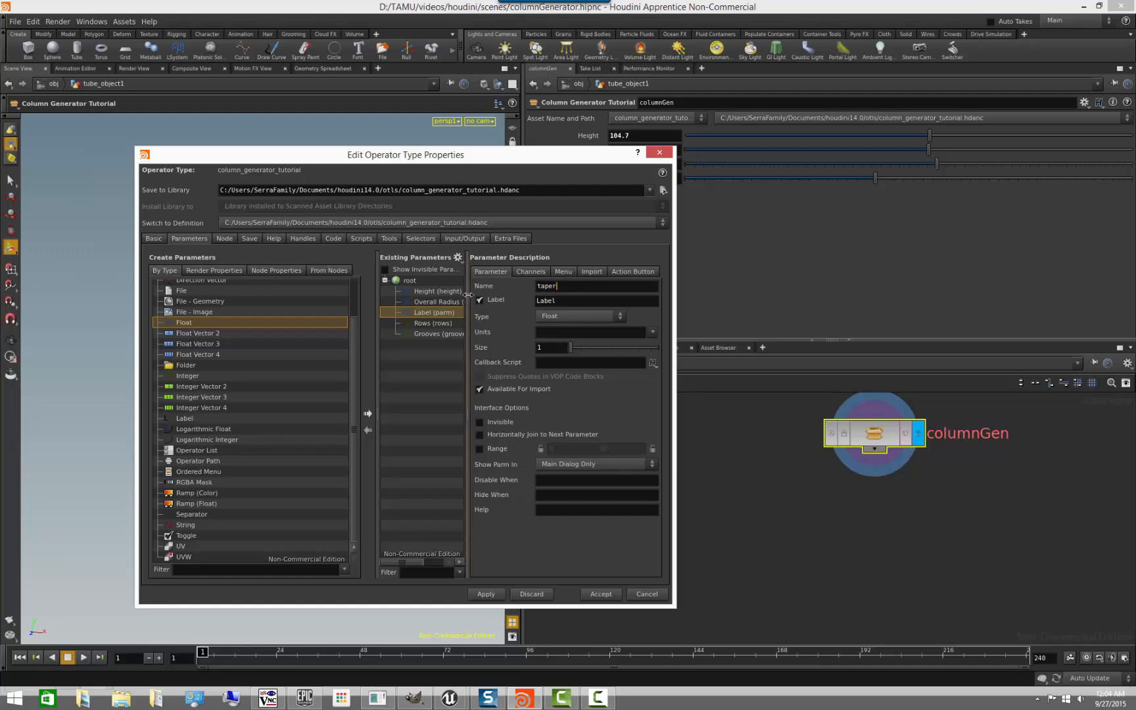
key(Tab)
text(Taper)
- Give the Taper parameter a range of 0 to 0.5 and apply the change to the asset
click(479, 448)
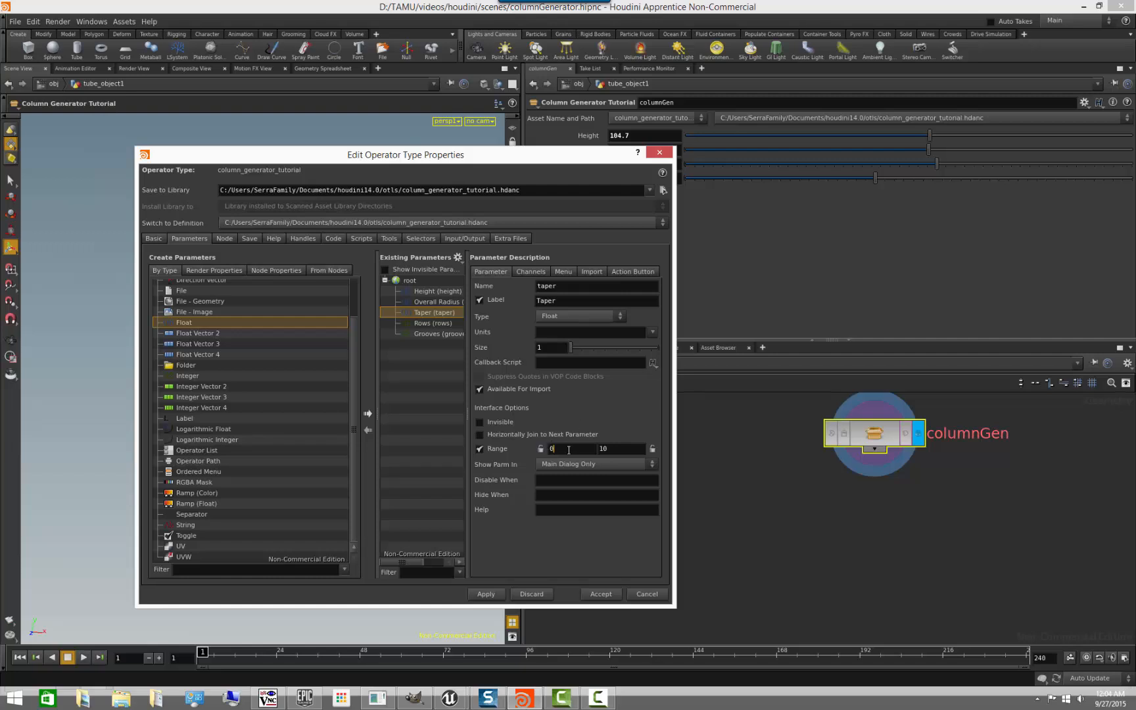
key(Tab)
text(0.5)
drag(533, 162, 551, 357)
click(471, 622)
- Try columnGen's new Taper slider and bring it back to 0
drag(689, 162, 610, 207)
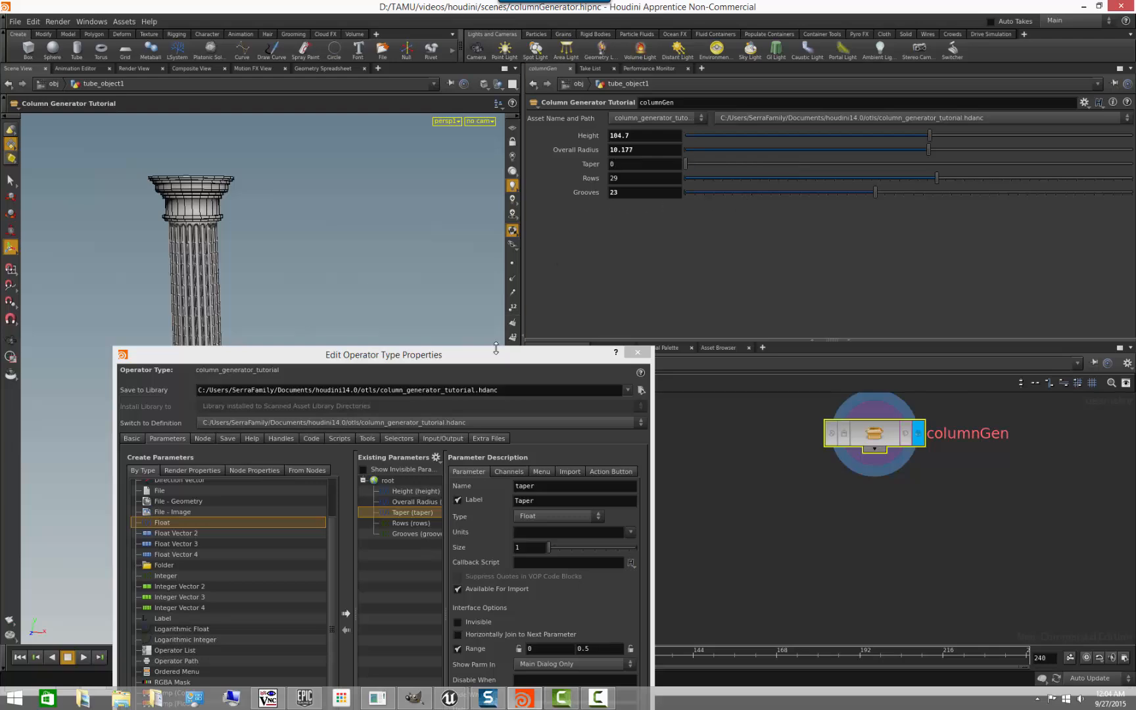
drag(494, 355, 595, 415)
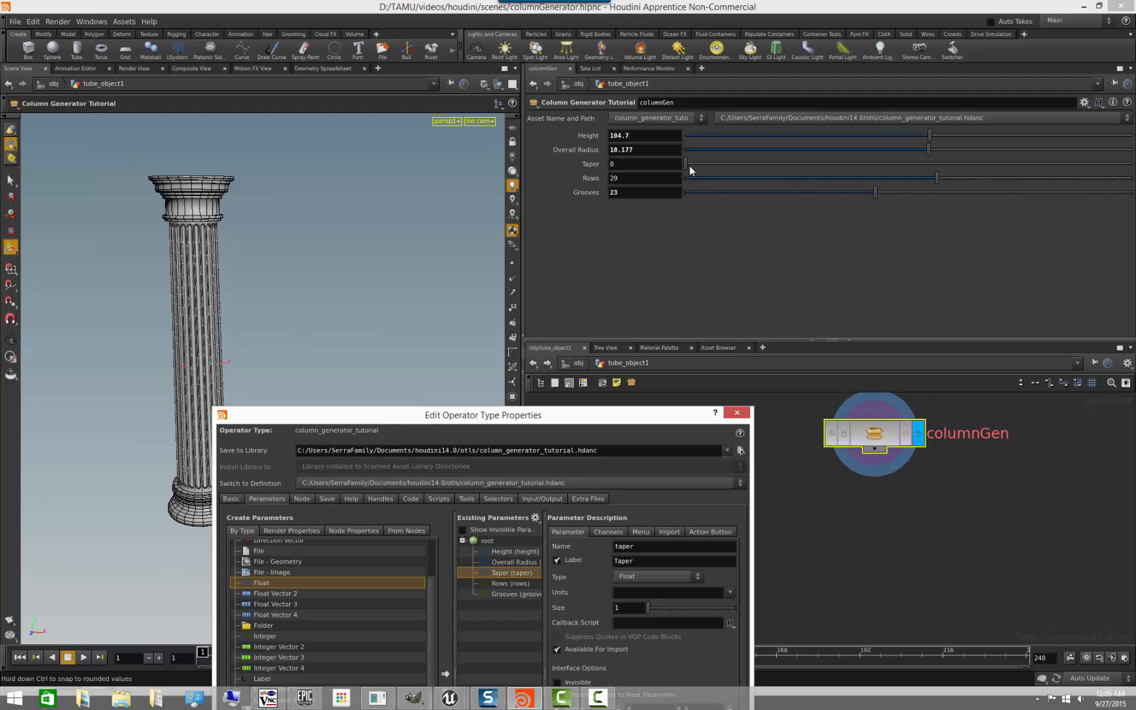
mouse_move(687, 167)
mouse_down()
mouse_move(1126, 165)
mouse_move(1078, 176)
mouse_move(734, 168)
mouse_move(684, 185)
mouse_up()
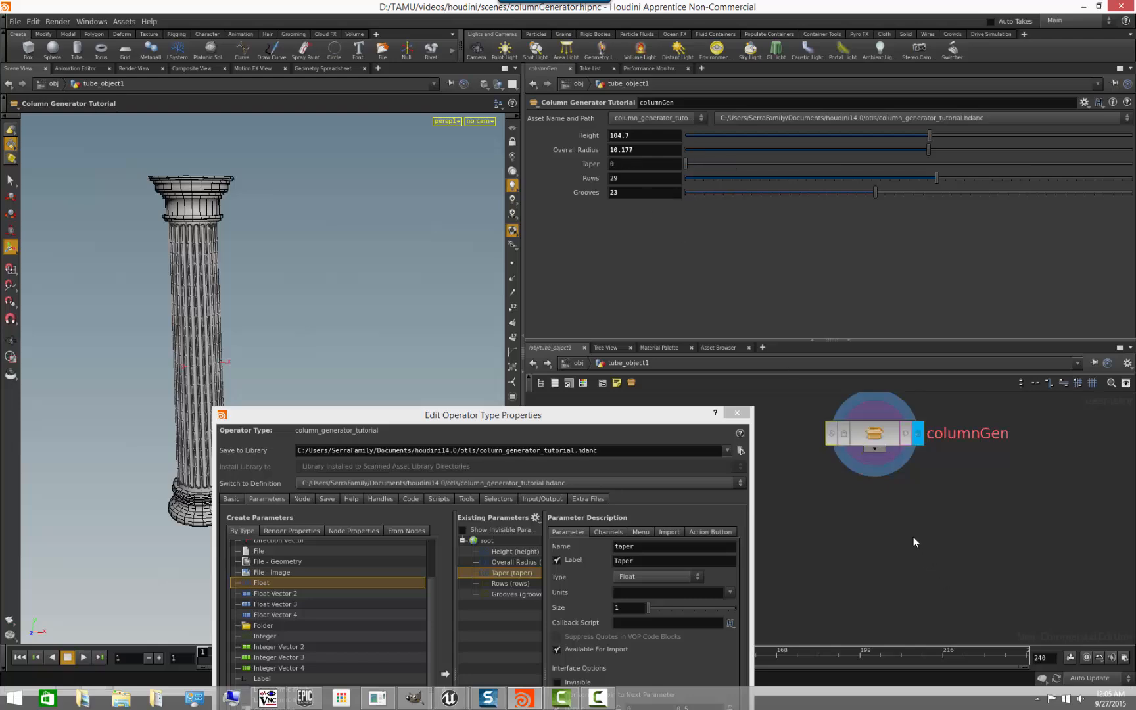
- Copy columnGen's Taper parameter and paste it as a relative reference into the first Radius value of tube1
drag(668, 422, 671, 299)
right_click(589, 163)
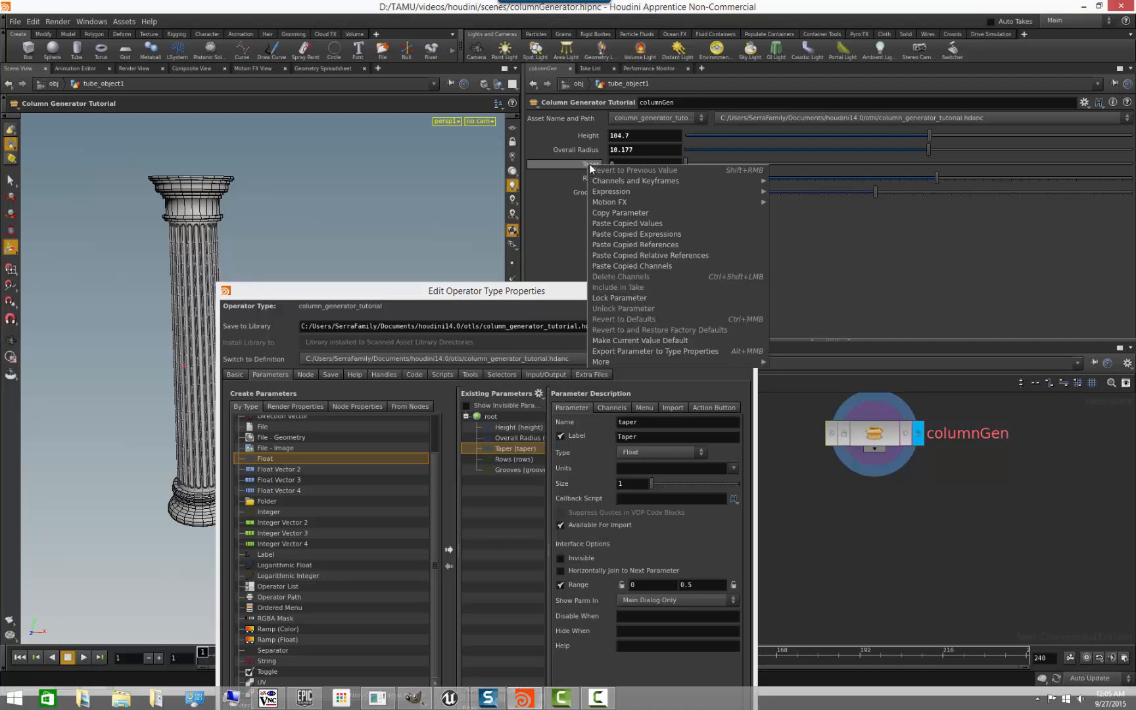
click(626, 212)
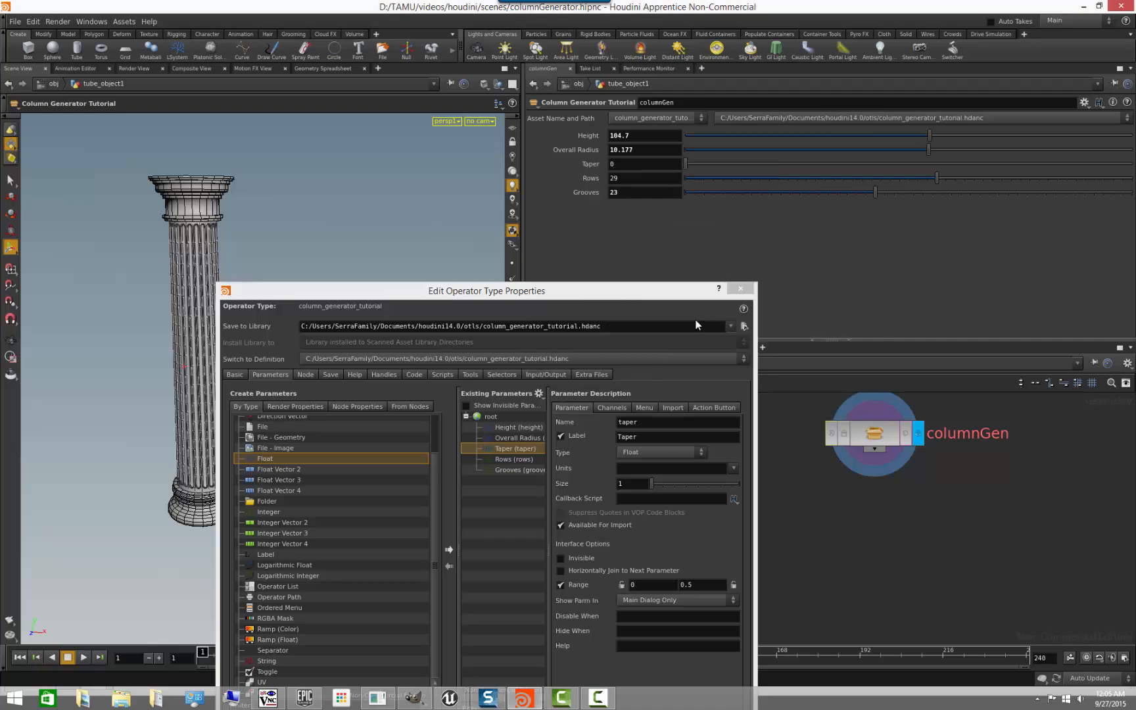
double_click(874, 433)
middle_drag(895, 507, 909, 493)
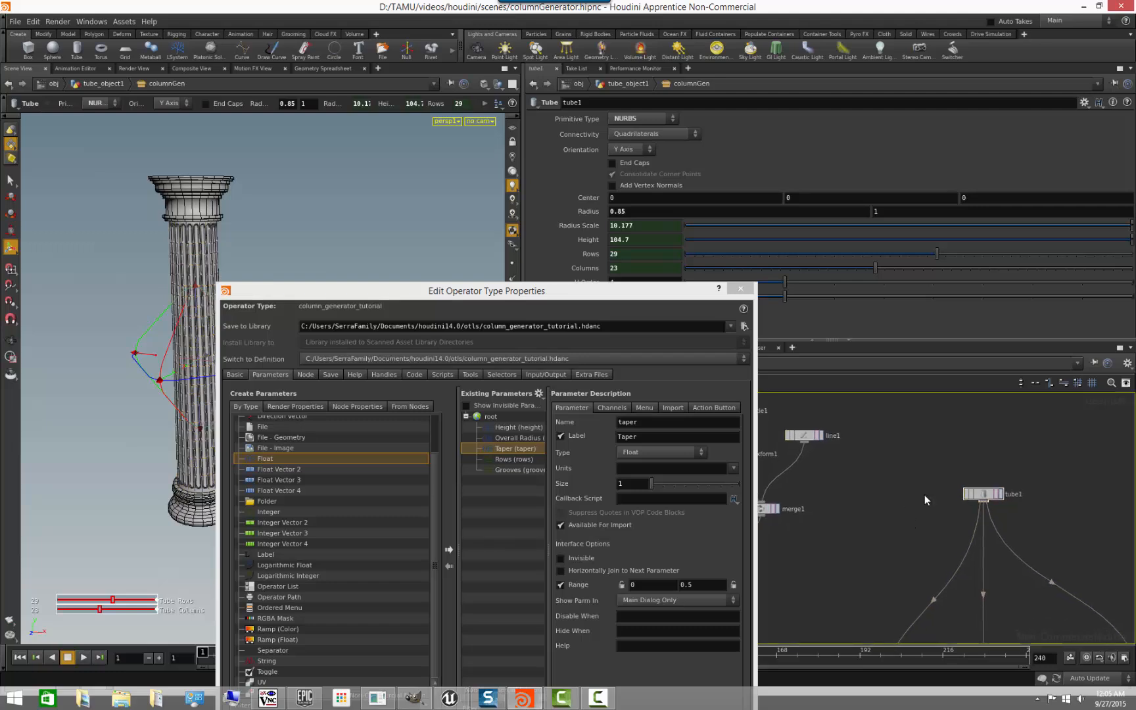
click(986, 493)
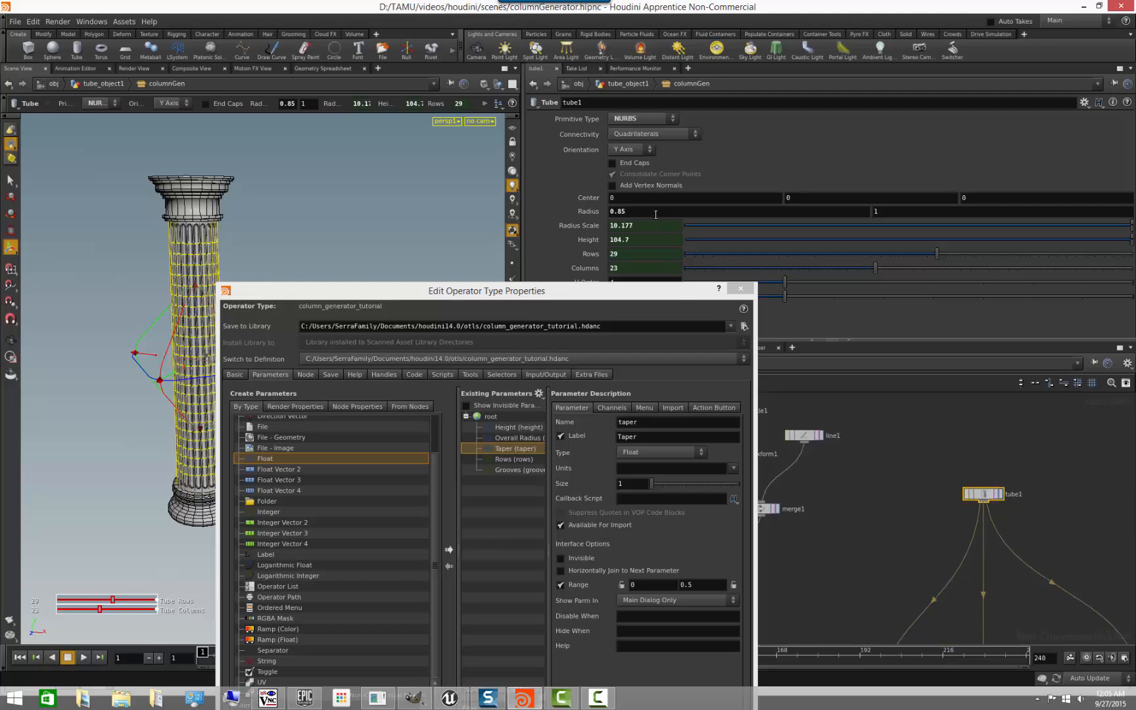
right_click(652, 212)
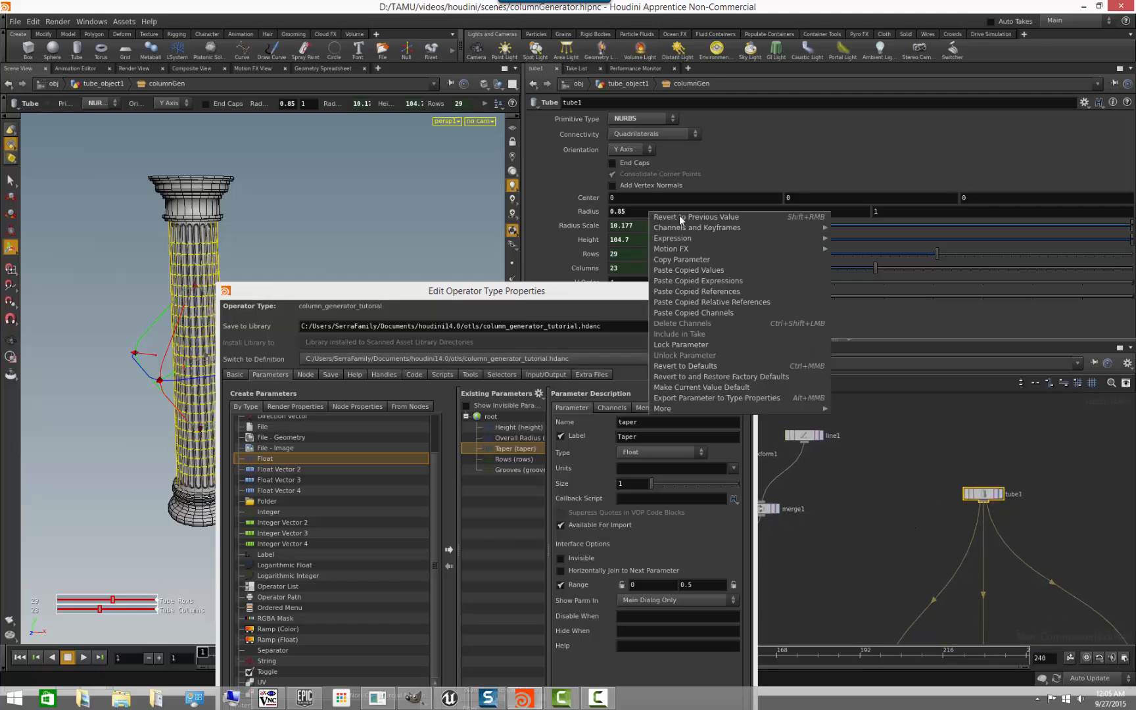
click(753, 303)
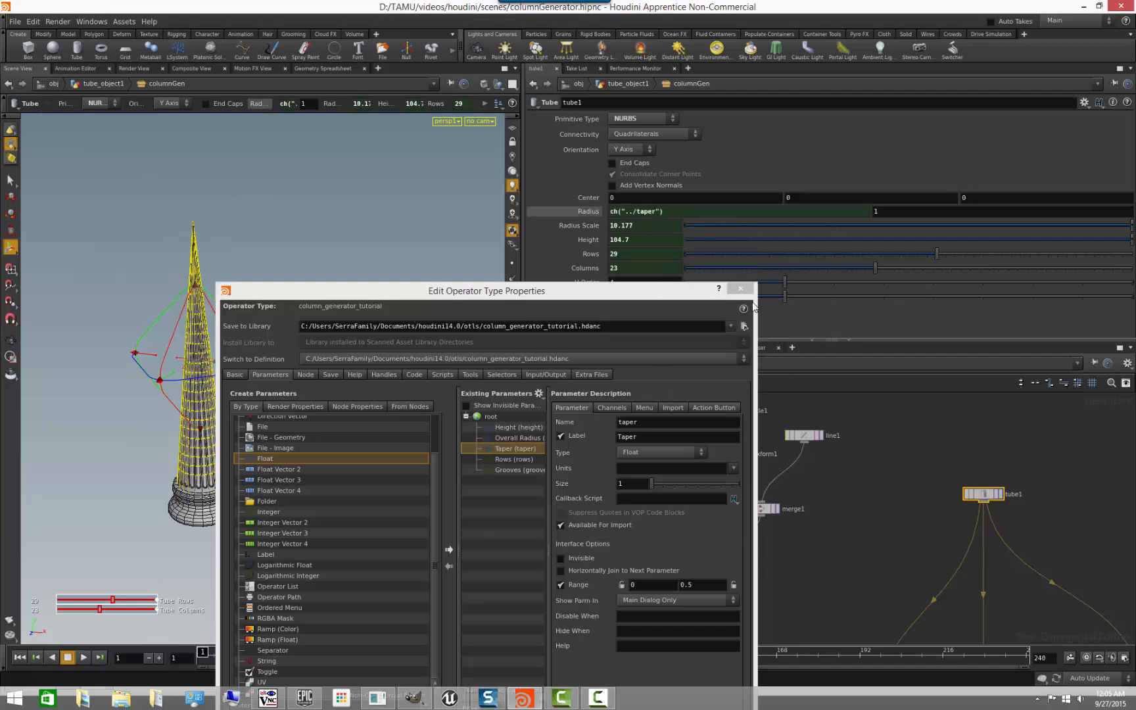
- Change the expression in tube1's first Radius value to 1-ch("../taper")
click(595, 213)
click(591, 211)
click(613, 211)
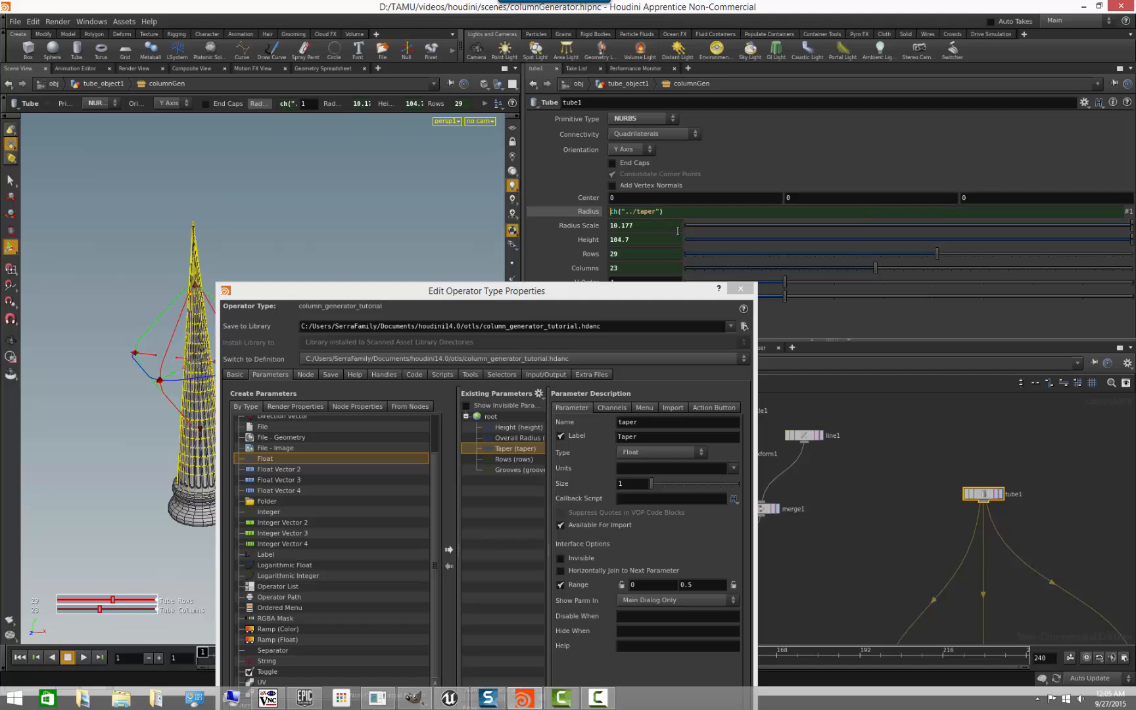
text(1-)
key(Return)
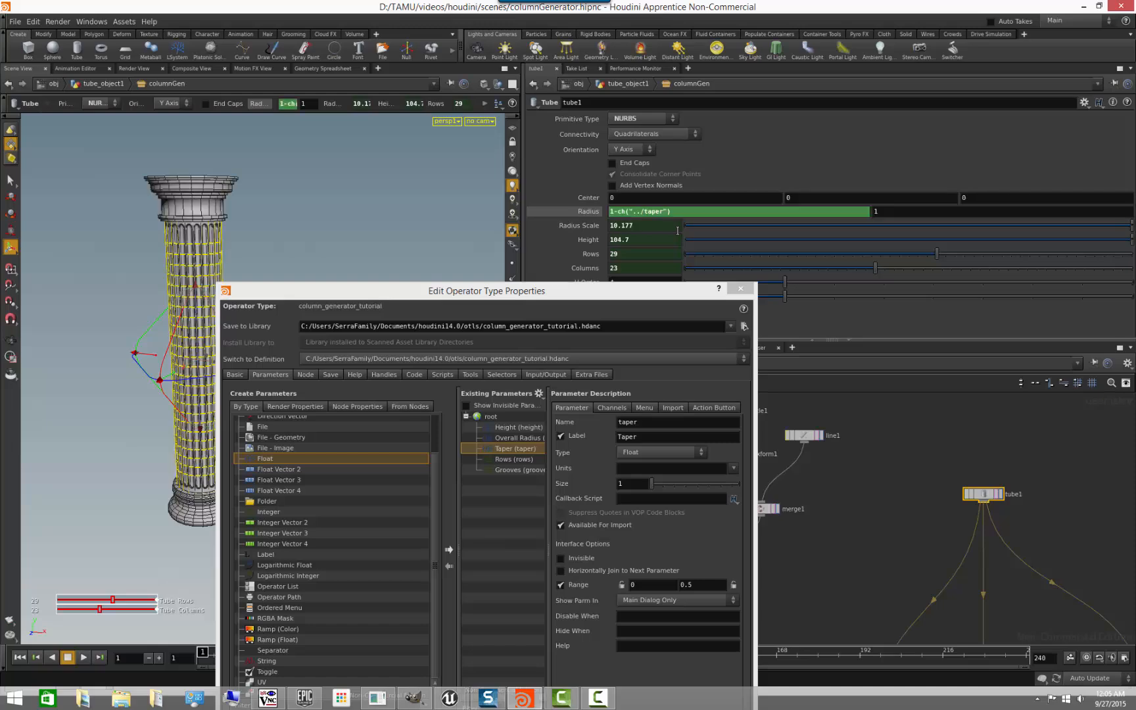
- Return to the tube_object1 network, test the Taper slider on columnGen, and bring it back to 0
drag(689, 295, 622, 449)
click(642, 363)
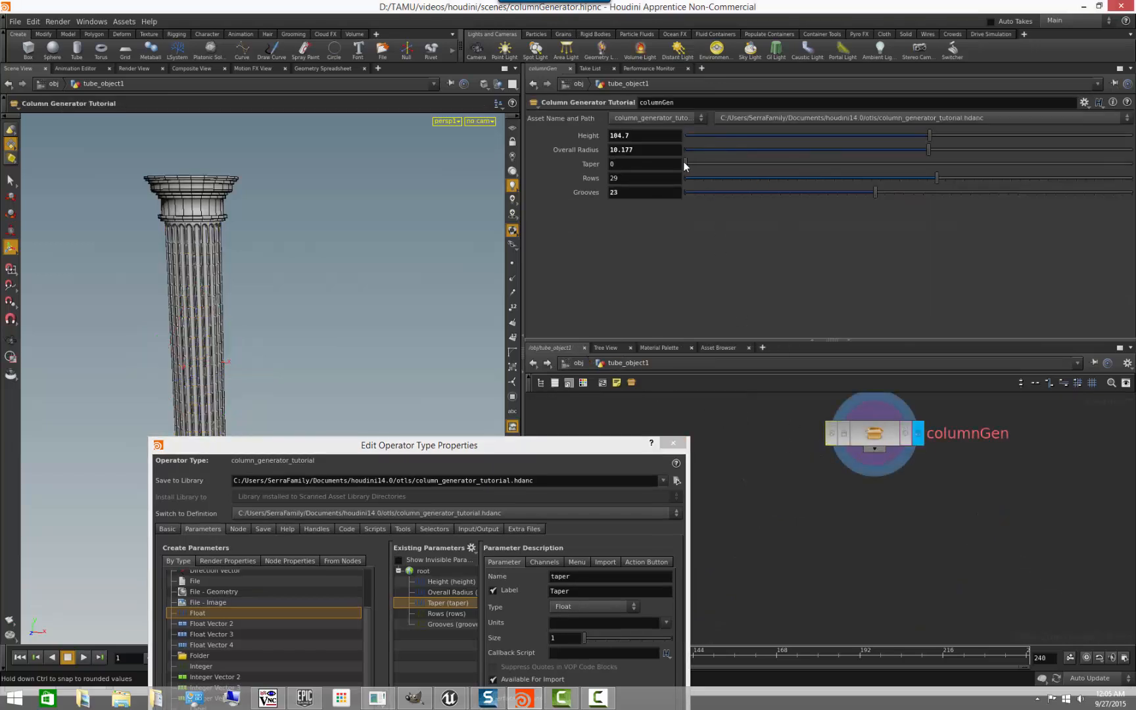
drag(687, 164, 409, 225)
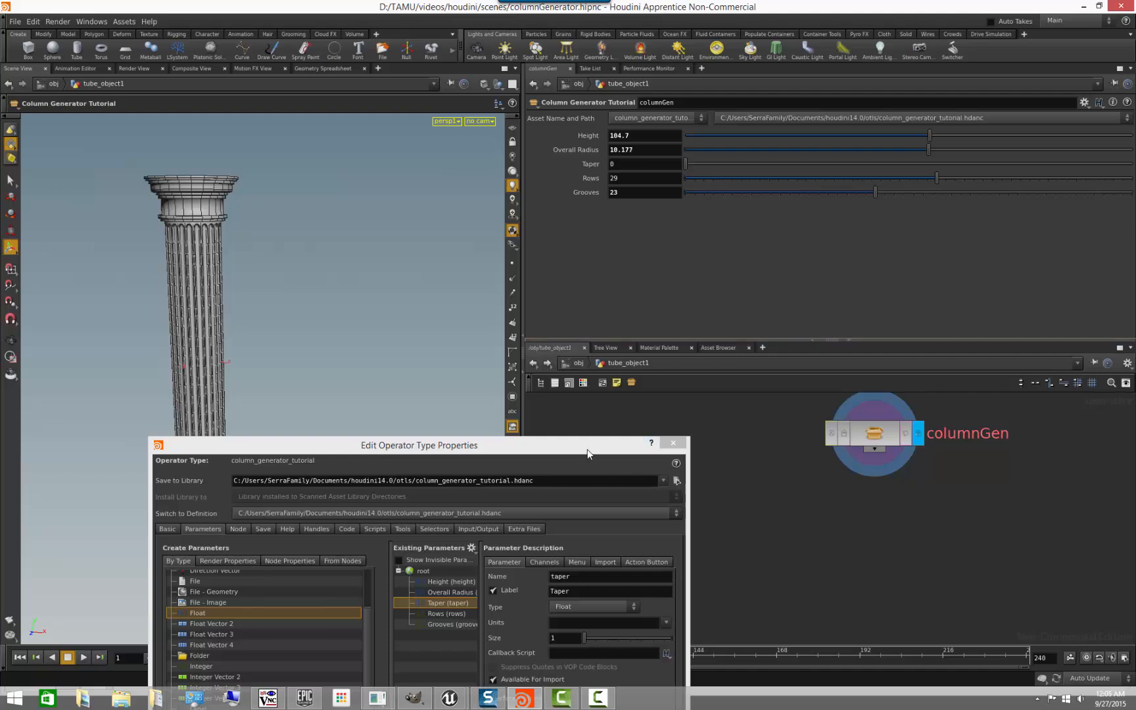
- Accept the asset's parameter changes and close its type properties
drag(586, 449, 571, 226)
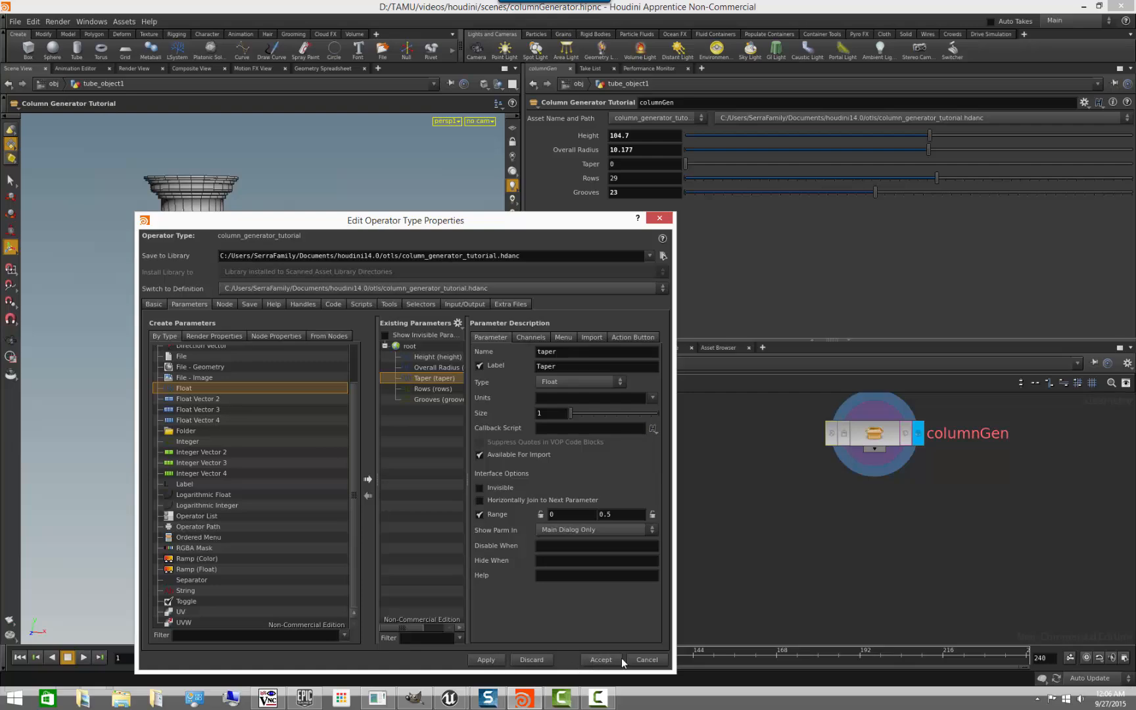
click(600, 660)
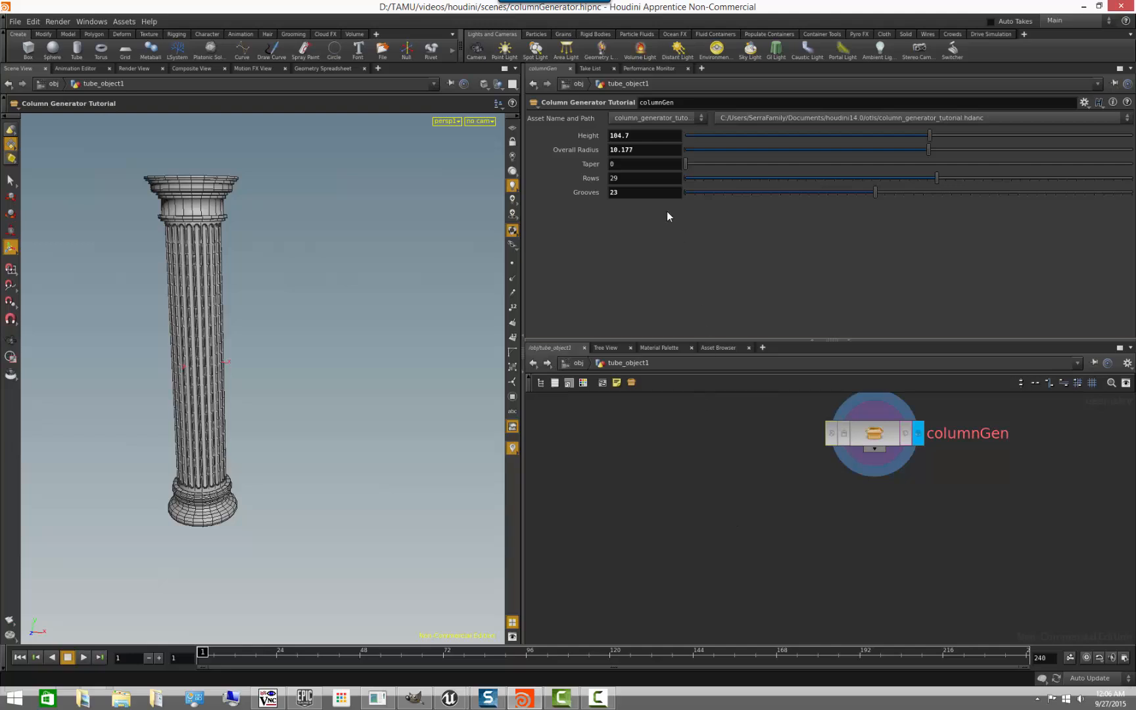
alt+right_drag(310, 300, 313, 276)
alt+middle_drag(314, 276, 366, 334)
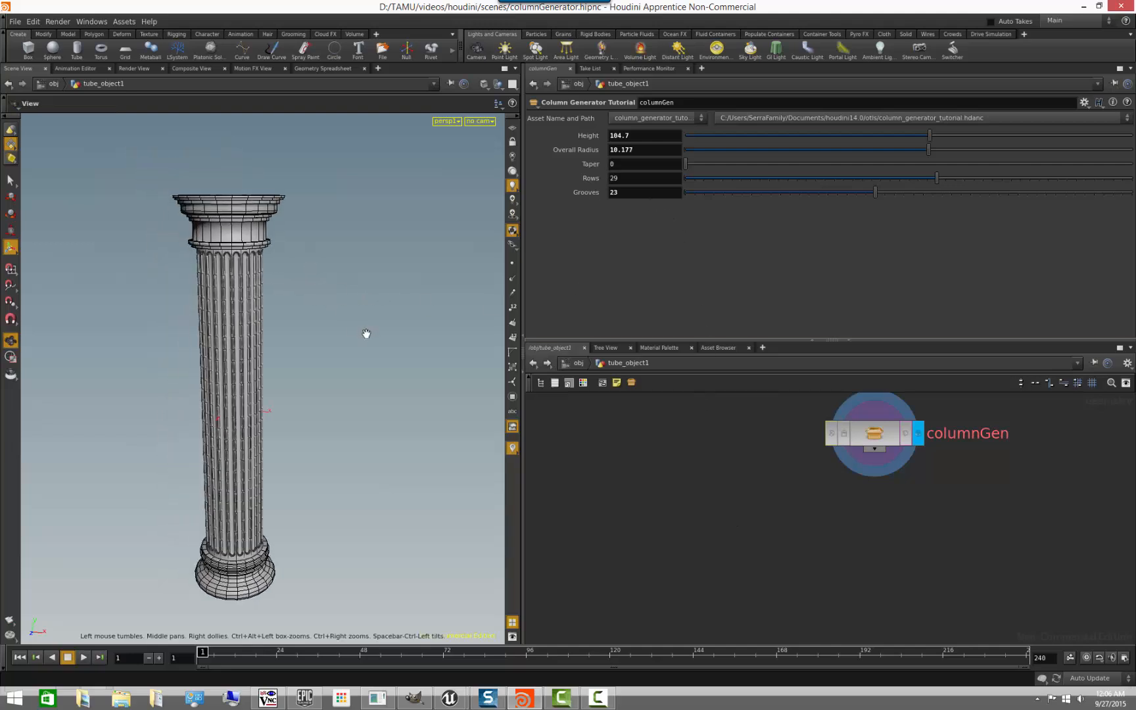
alt+drag(367, 334, 354, 327)
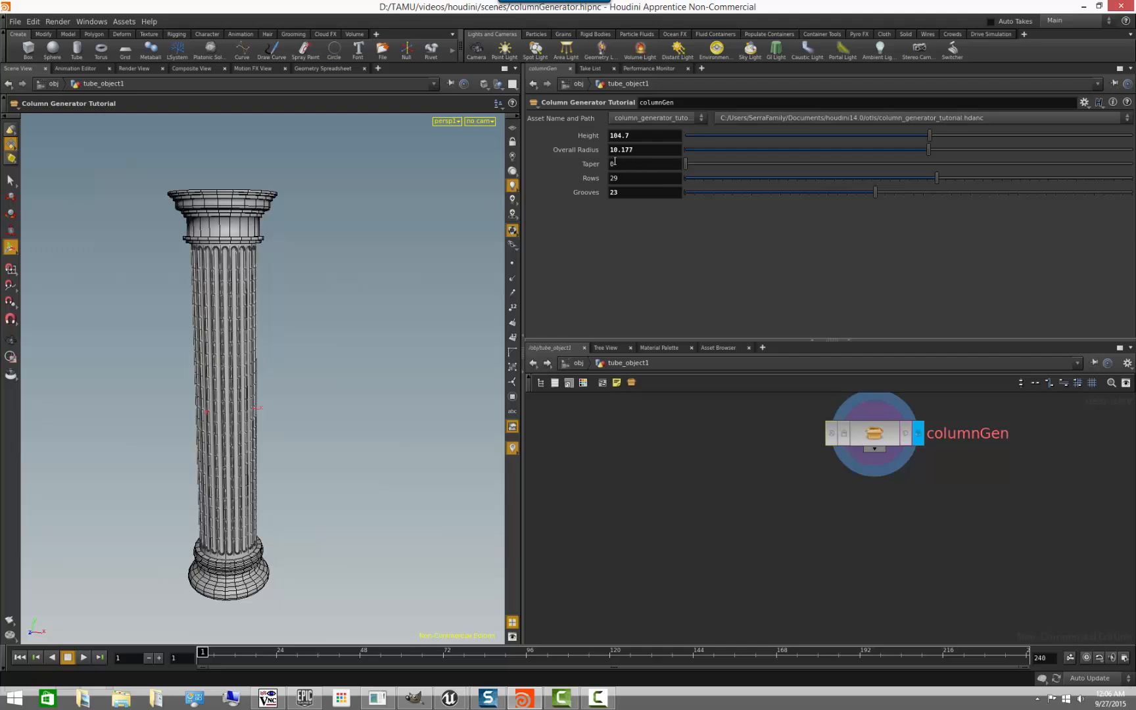
- Place a Column Generator Tutorial node below columnGen, display it, and delete it again
key(Tab)
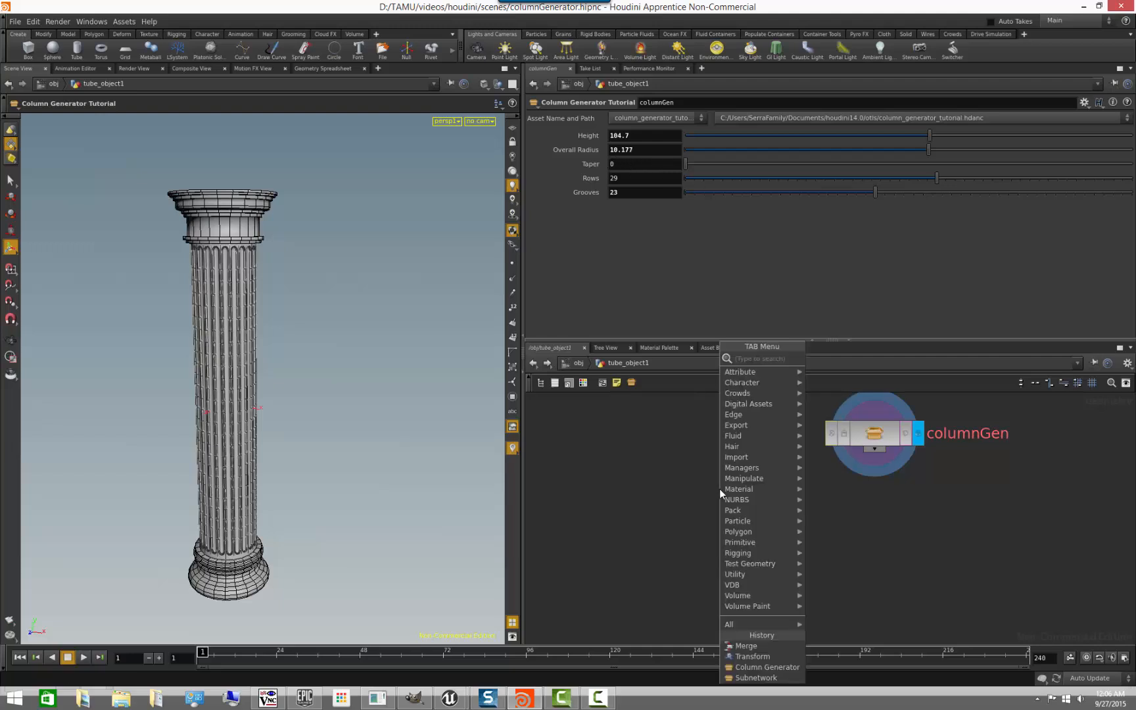
text(colum)
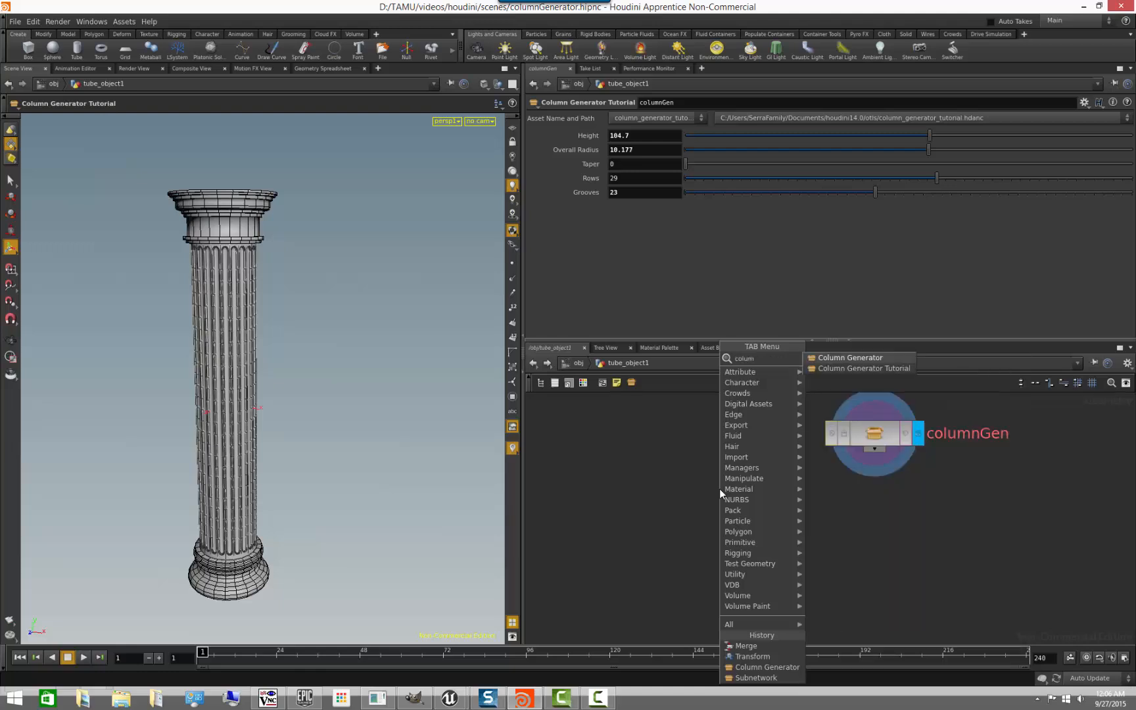
click(857, 371)
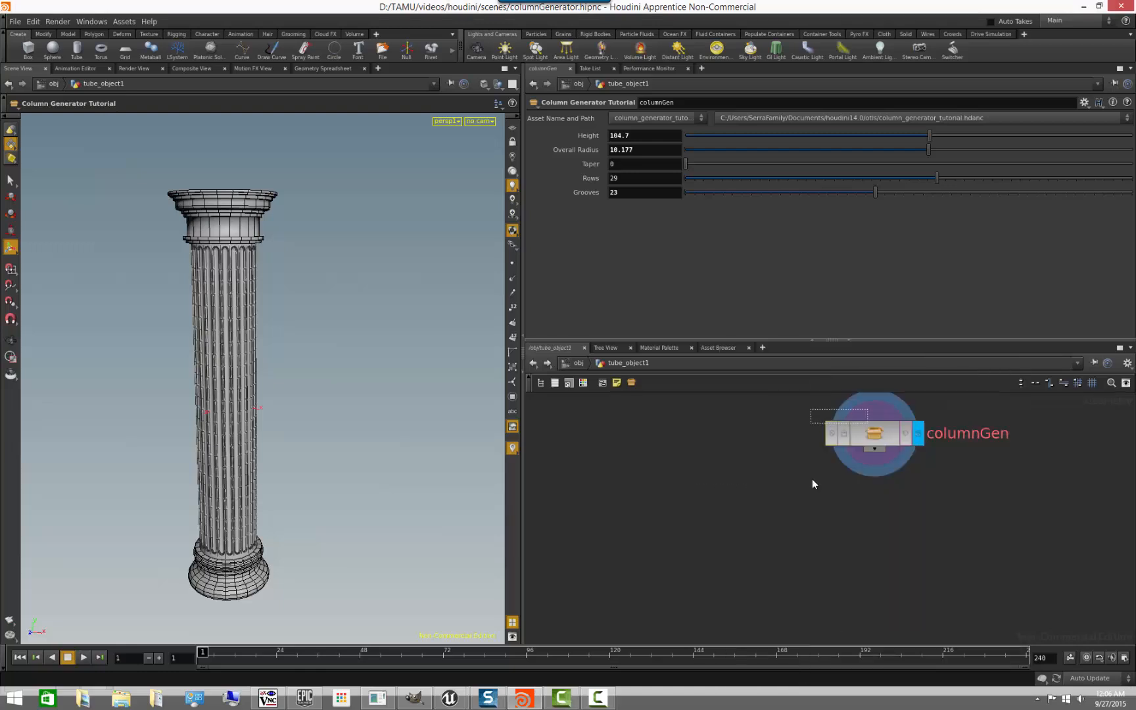
click(799, 554)
click(792, 531)
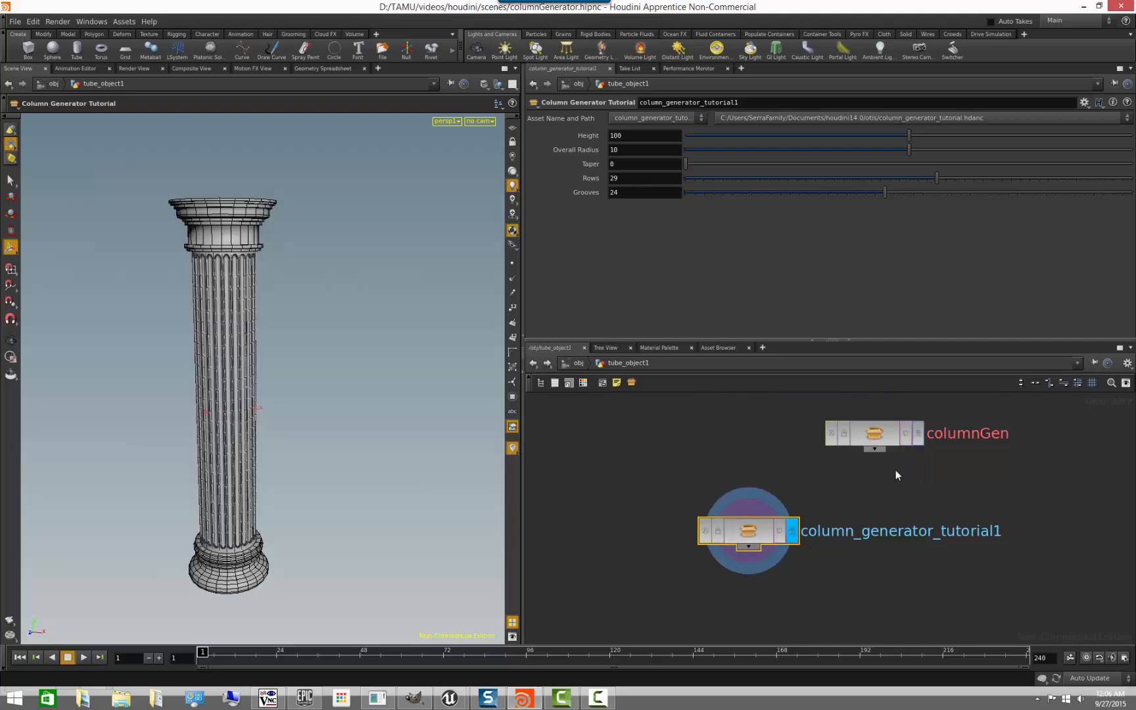
key(Delete)
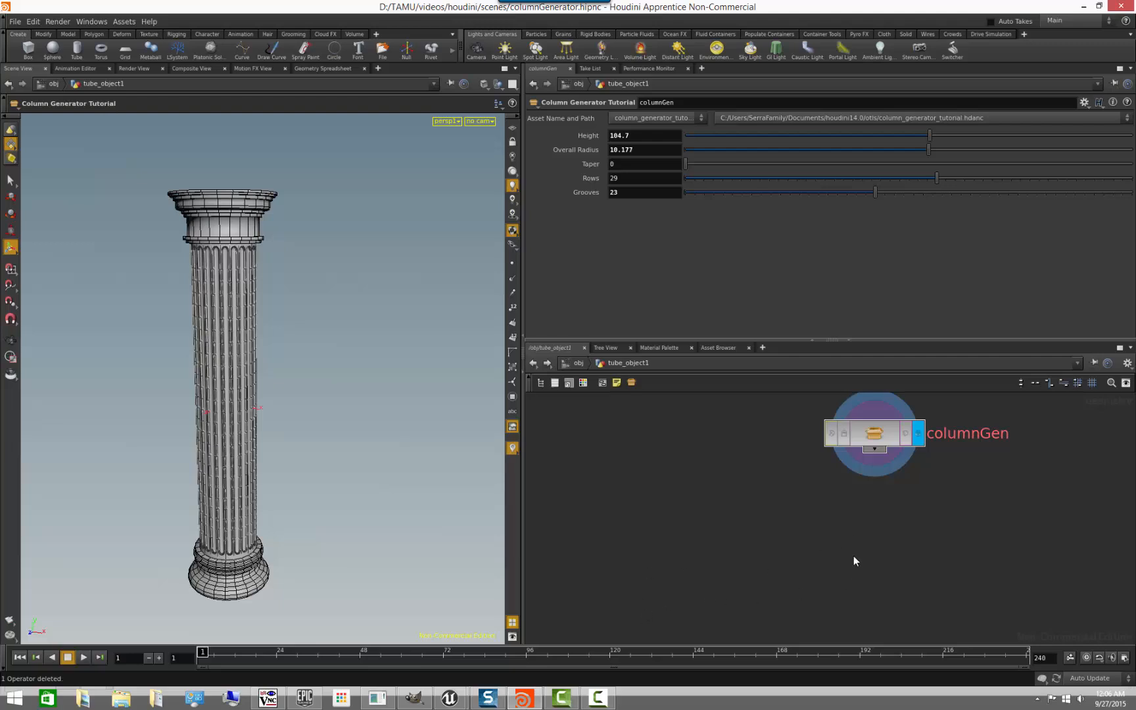
- Open columnGen's type properties, set the Taper parameter's default value to 0.15, and apply the change
right_click(870, 435)
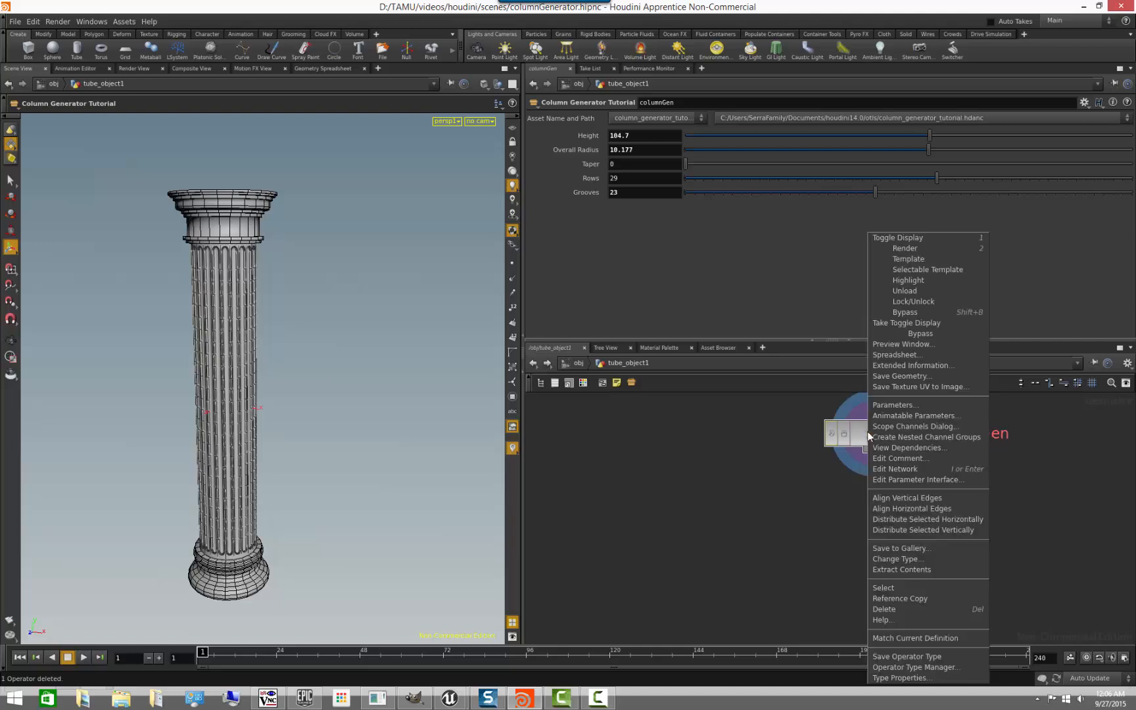
click(901, 678)
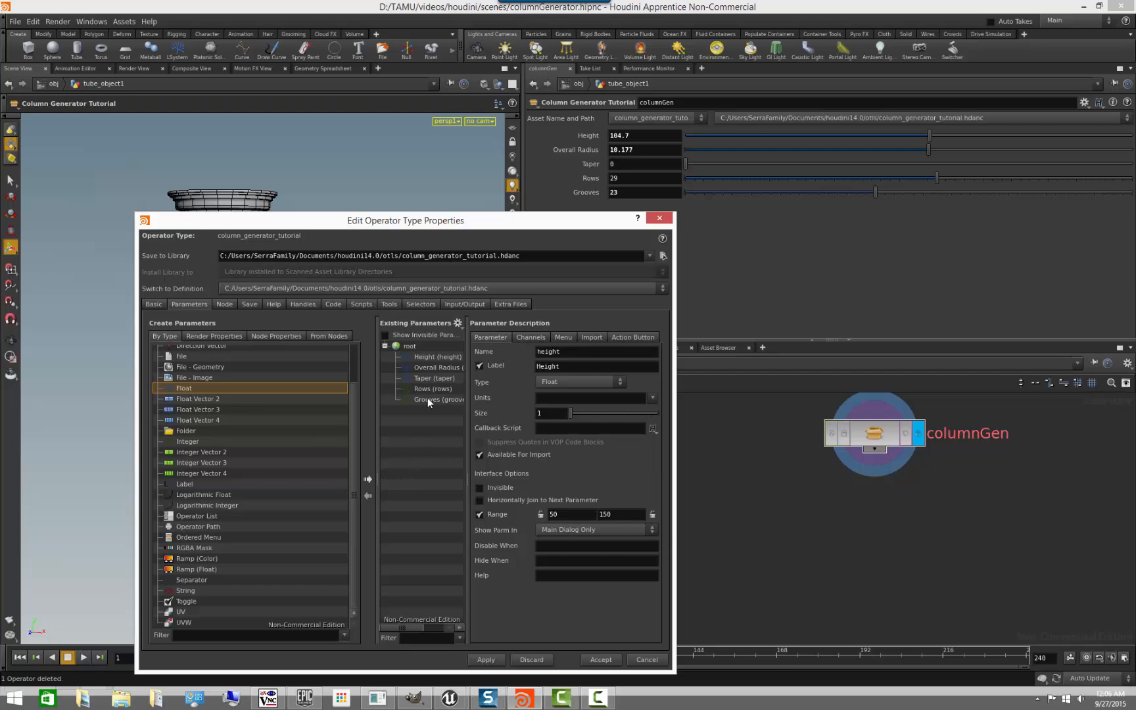
click(436, 379)
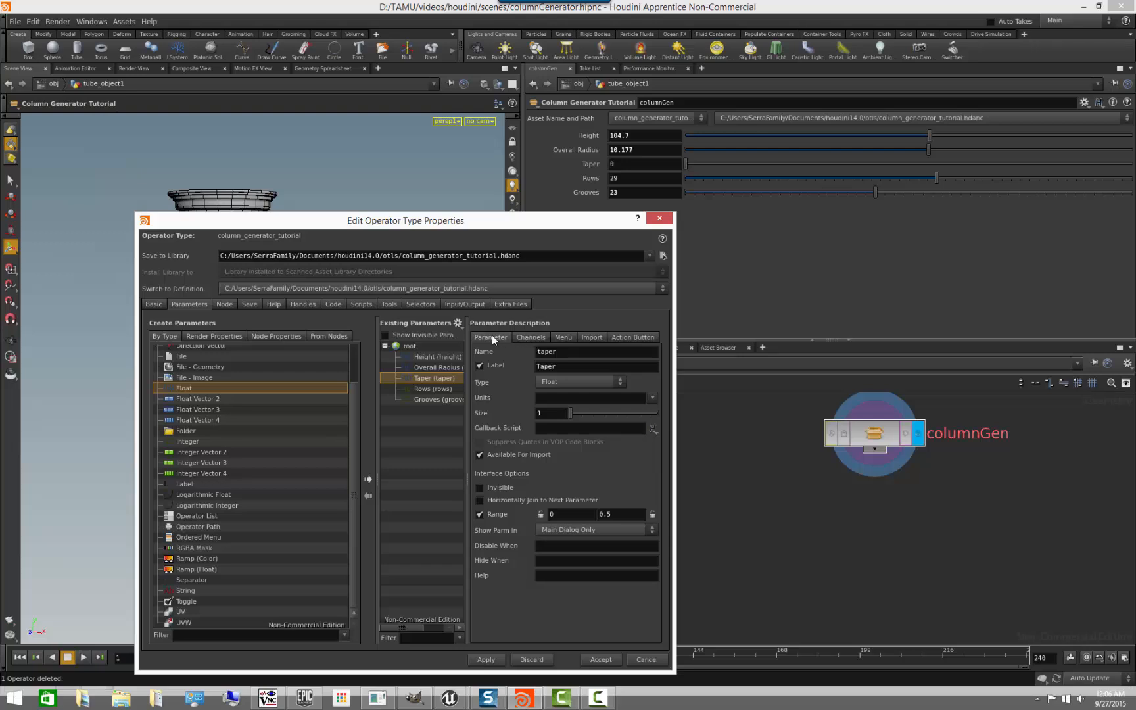
click(528, 336)
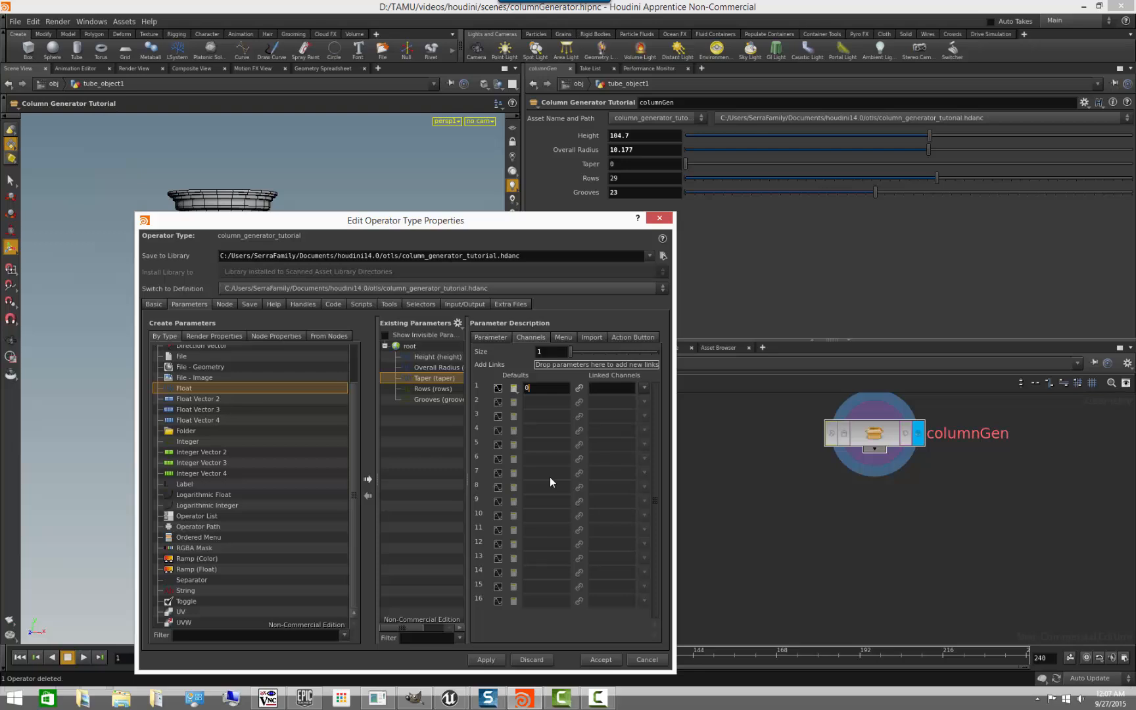
text(.15)
click(485, 663)
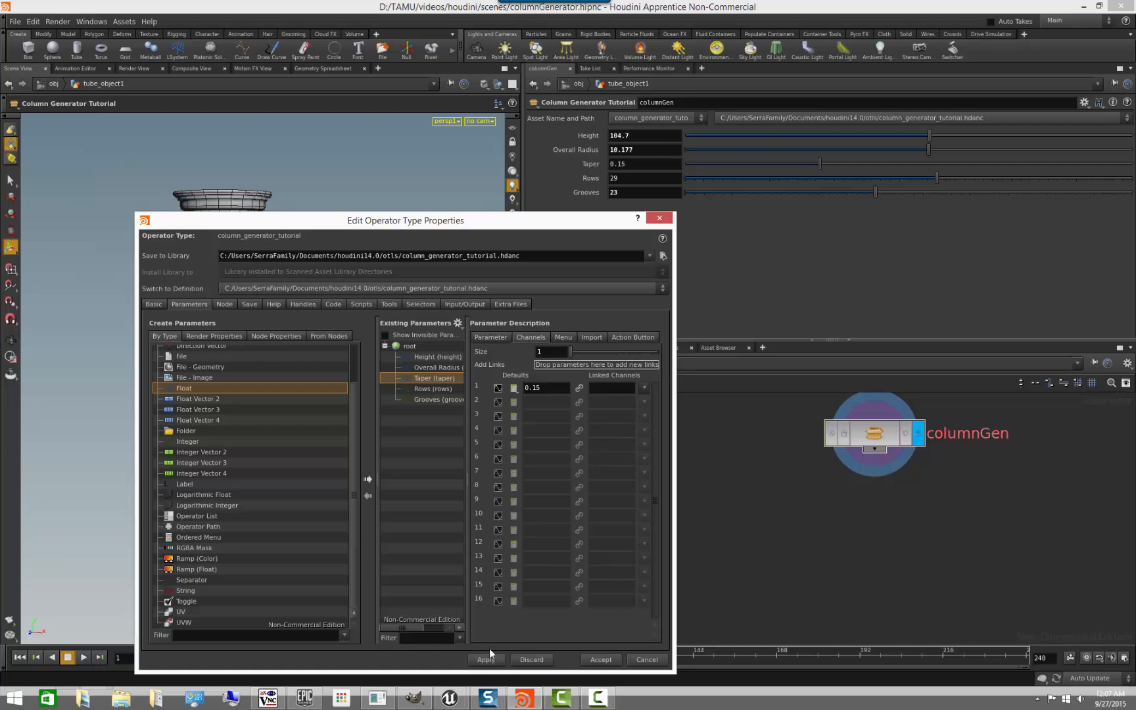
- Test columnGen's Taper slider at 0.5 and undo the change
drag(594, 226, 634, 480)
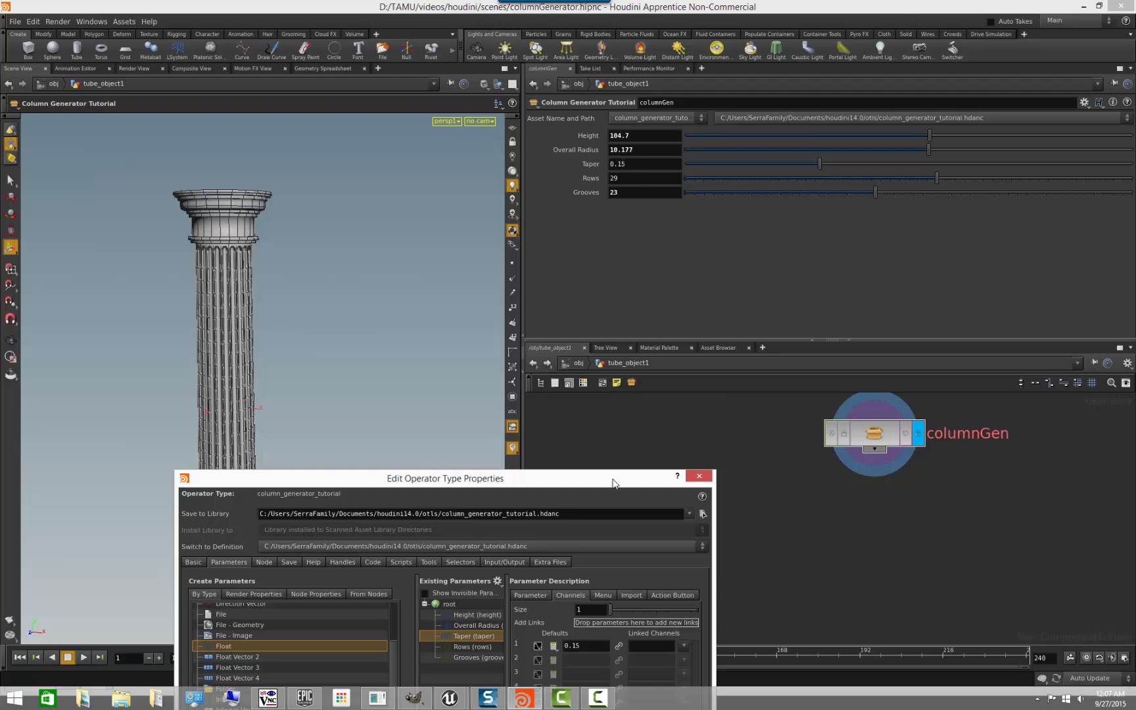
drag(613, 483, 767, 552)
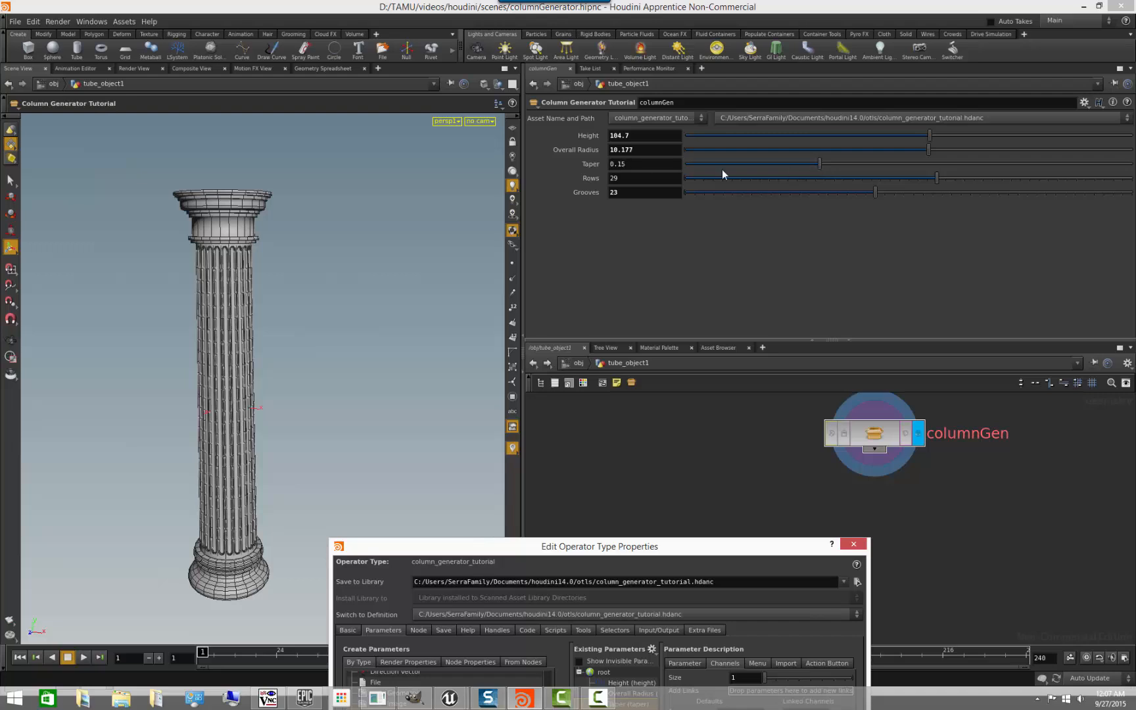
drag(820, 165, 1133, 164)
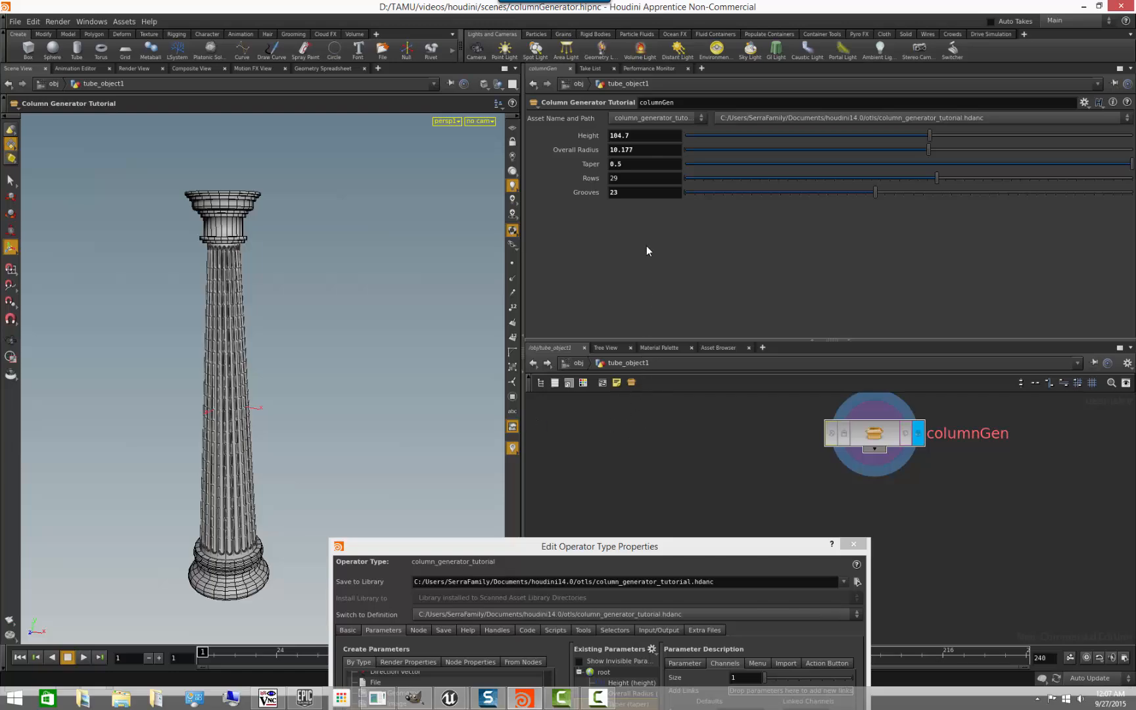
key(ctrl+z)
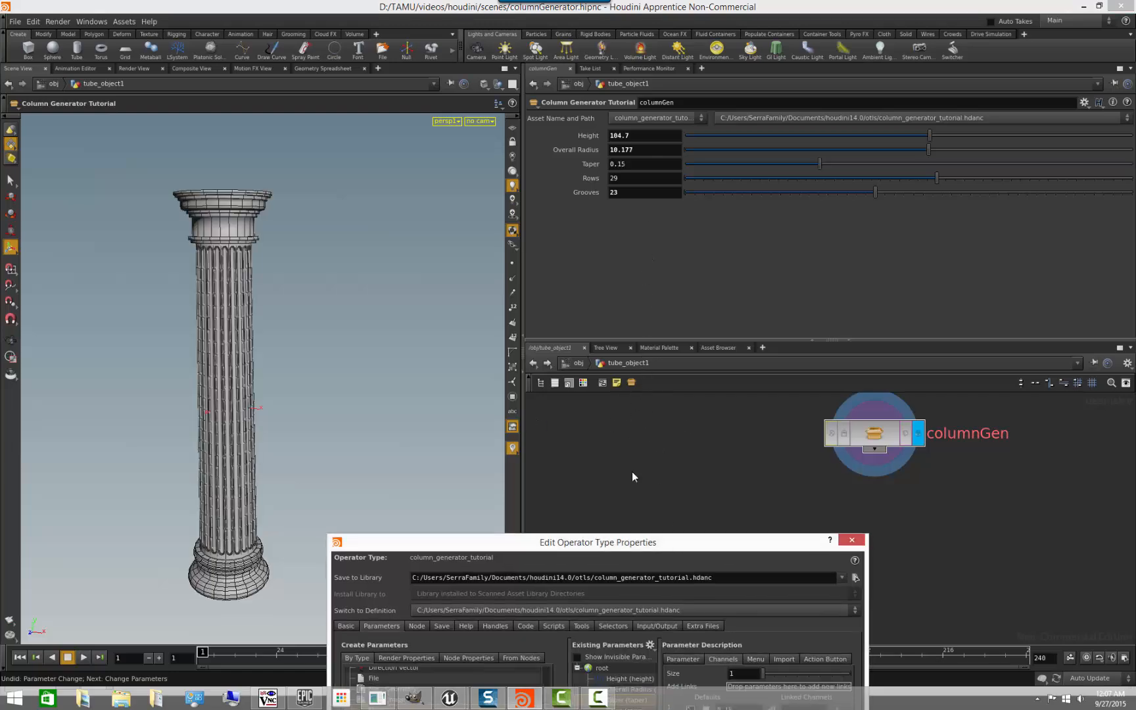
- Inspect the column's upper grooves, enter the columnGen network, and select the project1 node
drag(672, 552, 622, 419)
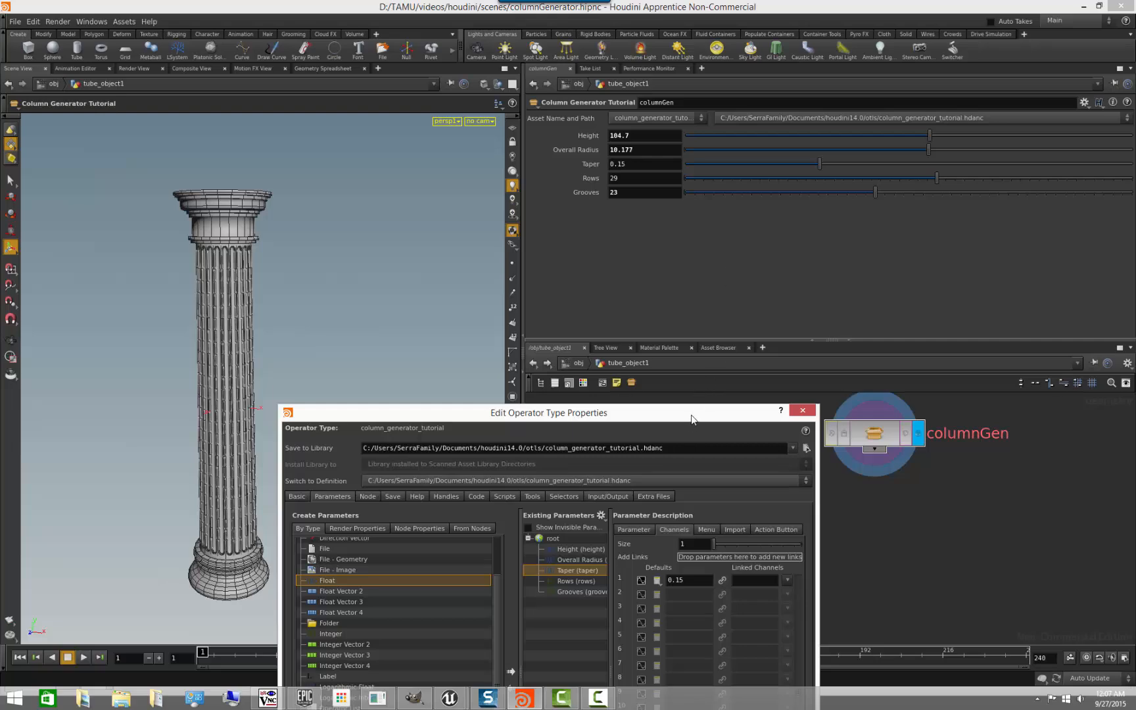
mouse_move(693, 419)
mouse_down()
mouse_move(660, 308)
mouse_move(682, 427)
mouse_up()
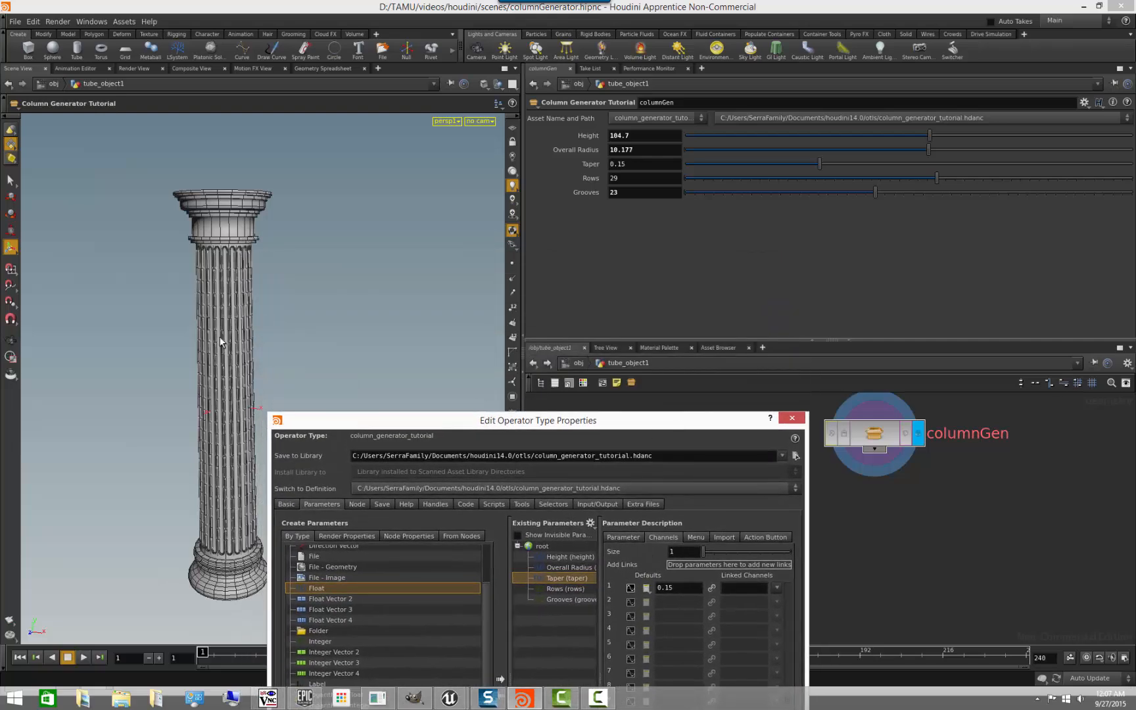
alt+right_drag(130, 302, 290, 297)
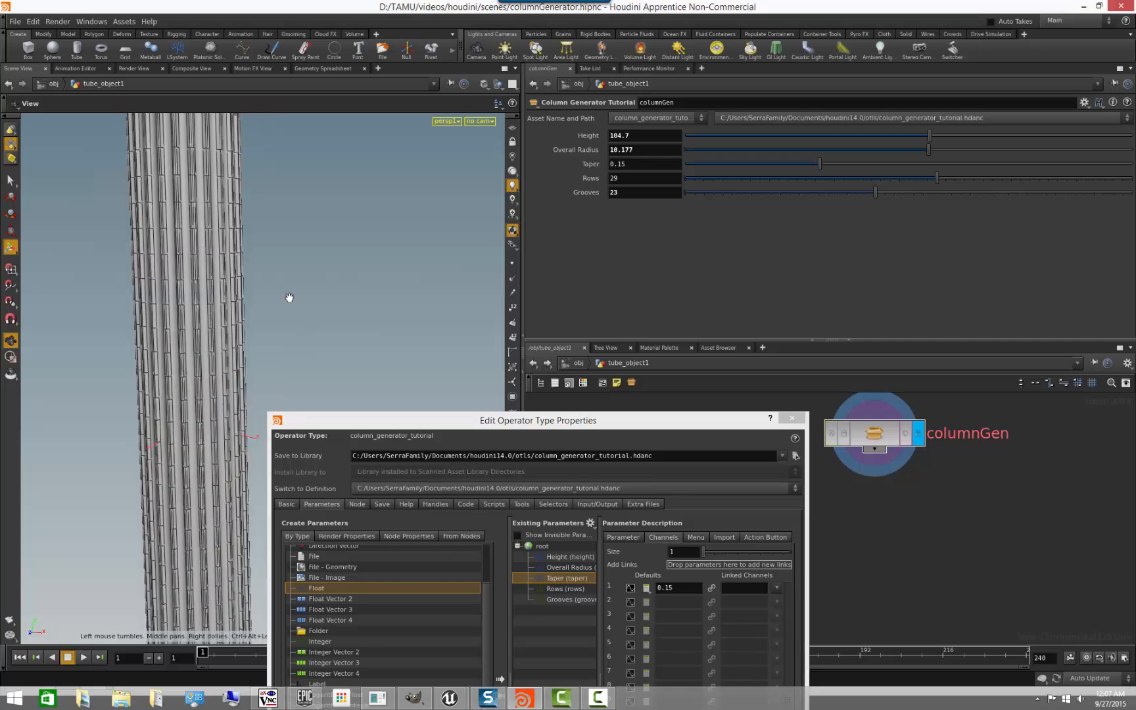
alt+middle_drag(290, 297, 330, 403)
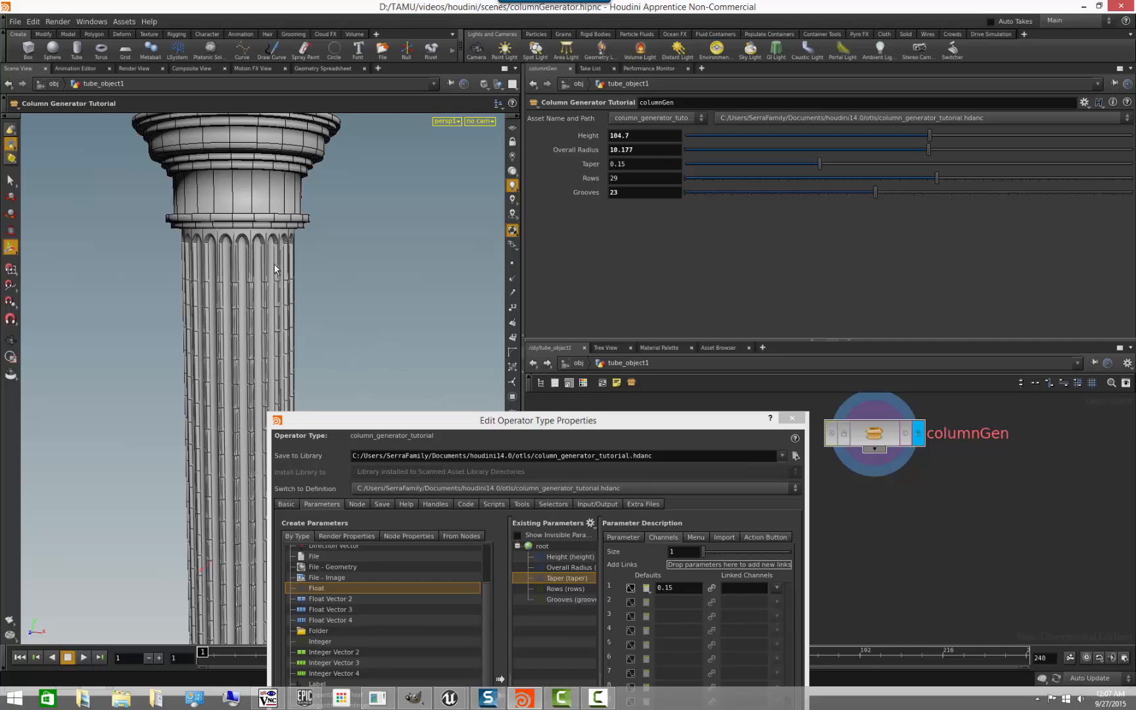
drag(520, 429, 281, 324)
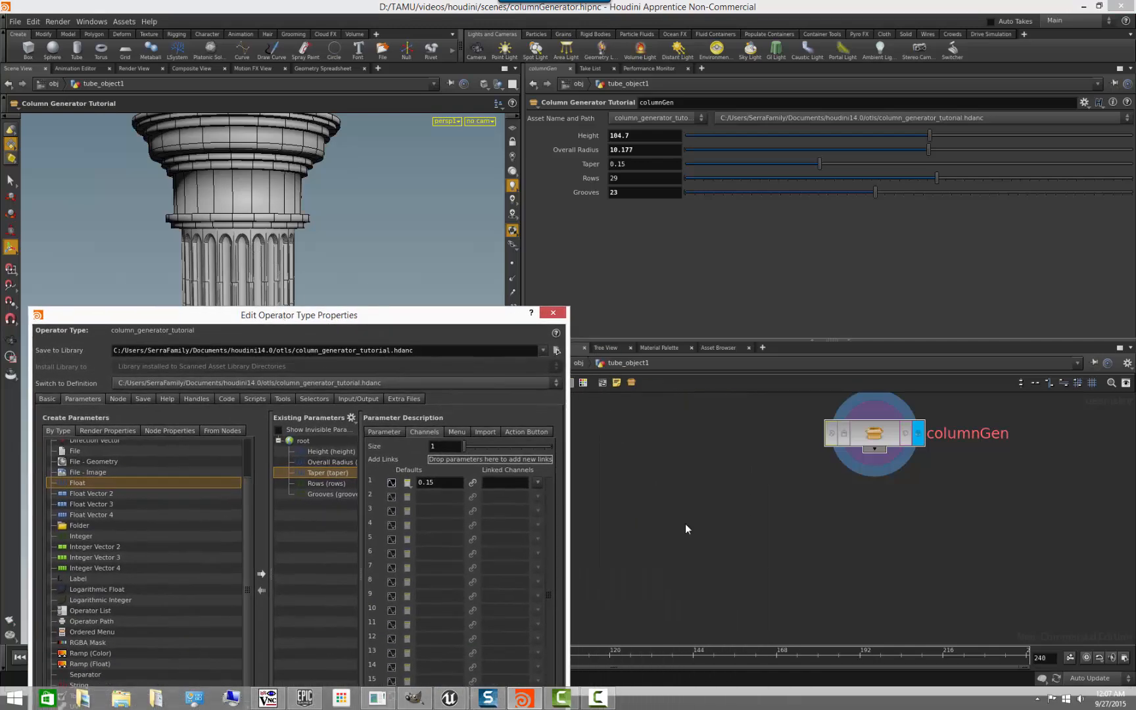
double_click(871, 439)
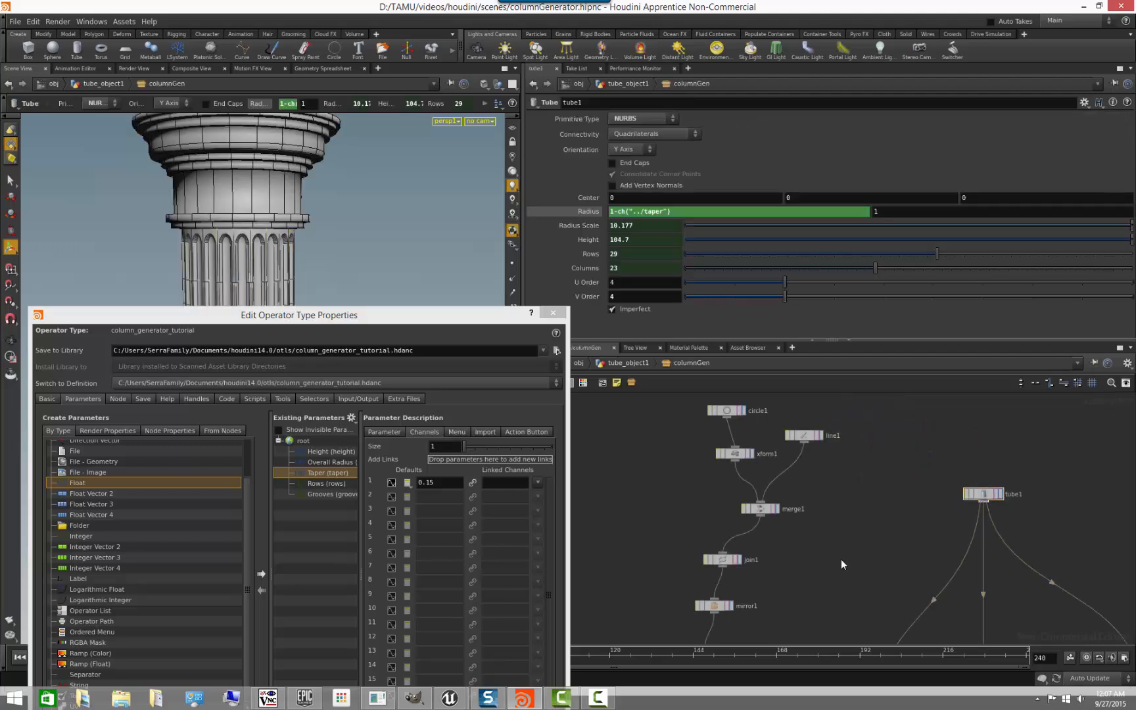
middle_drag(840, 559, 820, 478)
middle_drag(875, 641, 840, 505)
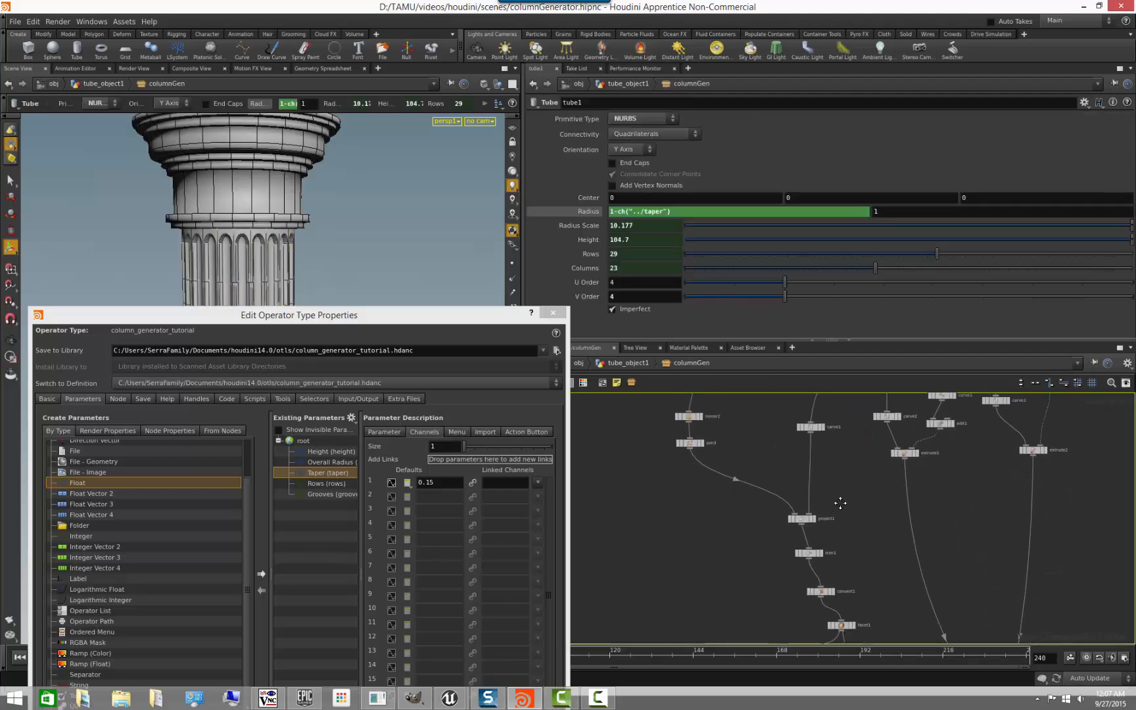
click(804, 516)
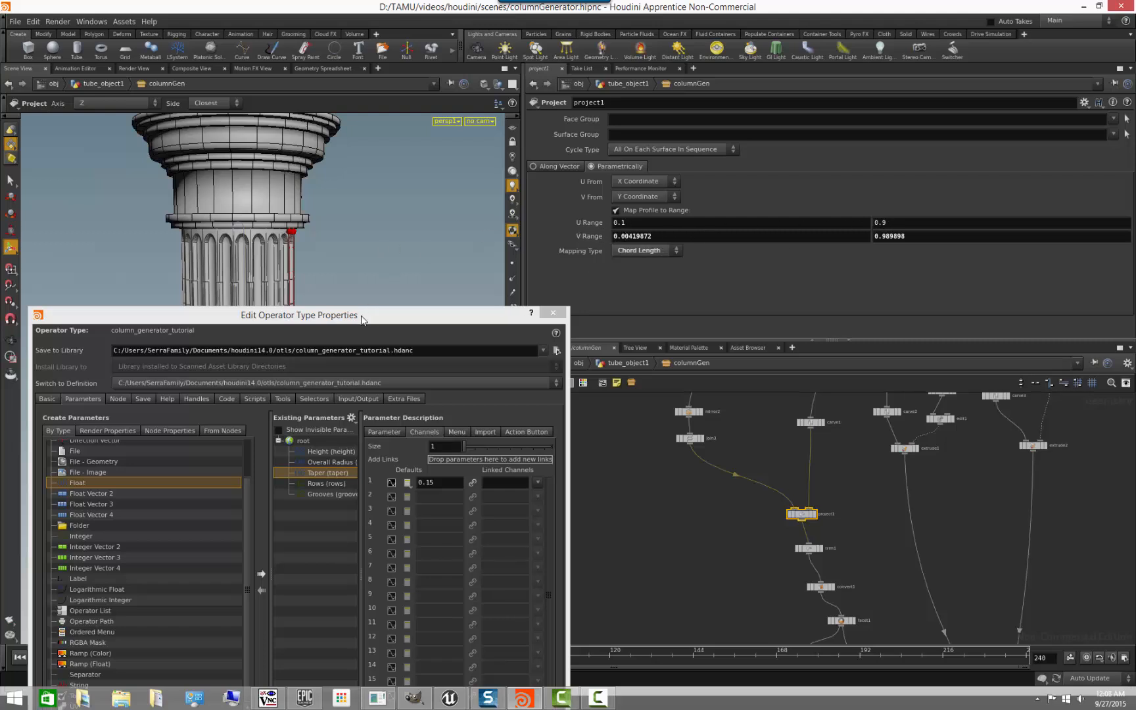
- Set project1's first V Range value to 0.005
drag(362, 318, 432, 285)
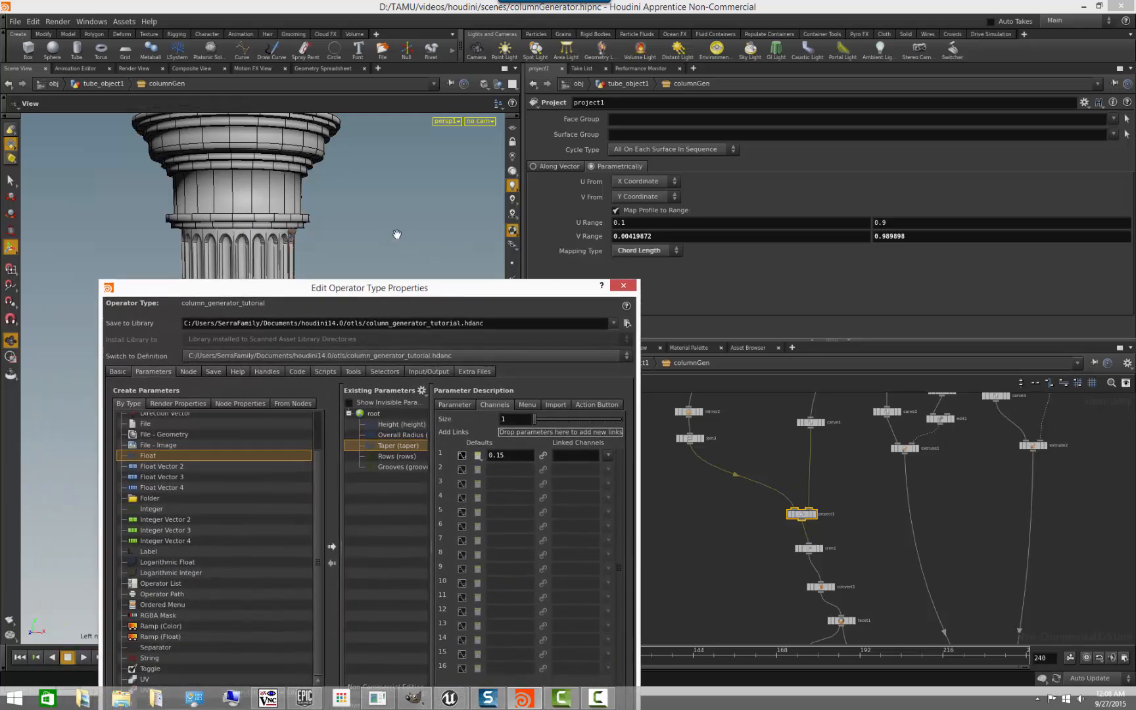
alt+drag(398, 236, 363, 221)
alt+middle_drag(363, 224, 382, 248)
alt+right_drag(382, 247, 404, 253)
key(Return)
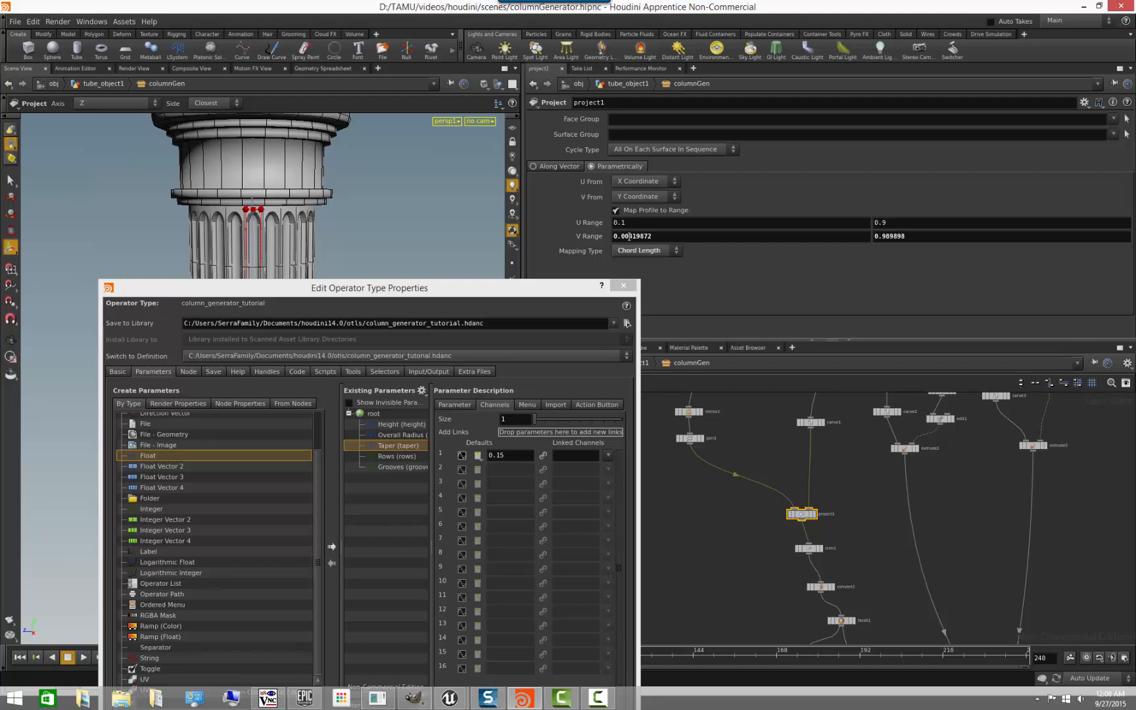
drag(629, 236, 691, 239)
text(5)
key(Return)
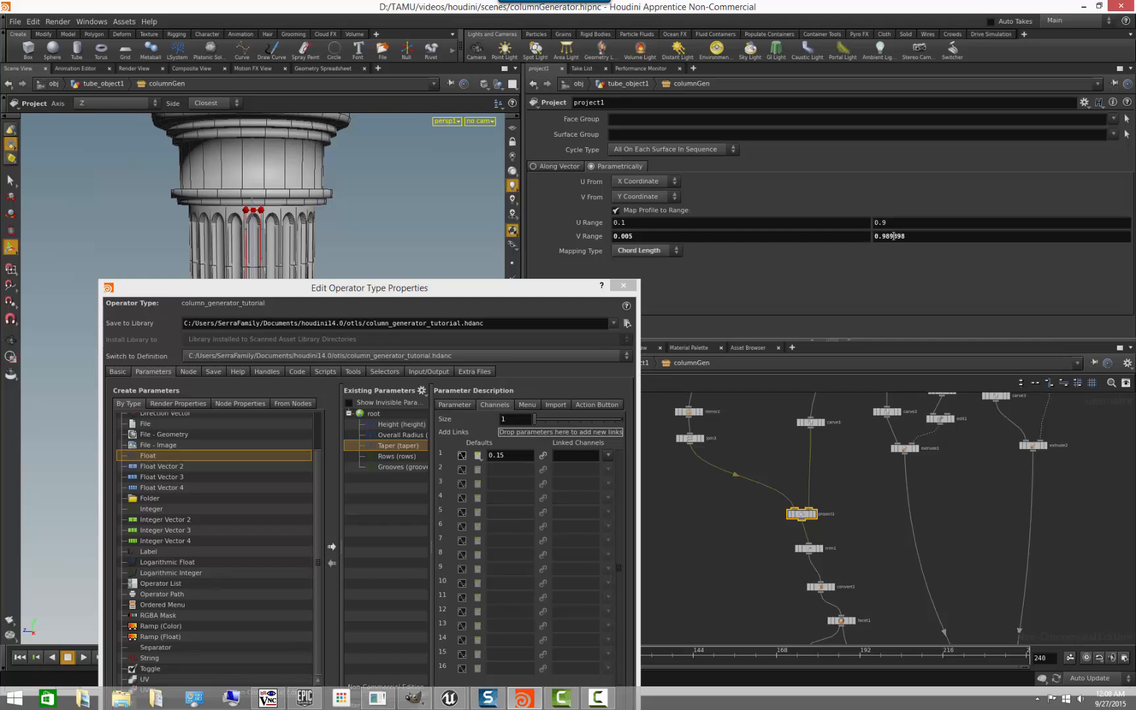
- Set project1's second V Range value to 0.995, checking the grooves near the column's base
drag(885, 236, 1028, 240)
text(5)
key(Return)
drag(545, 292, 956, 288)
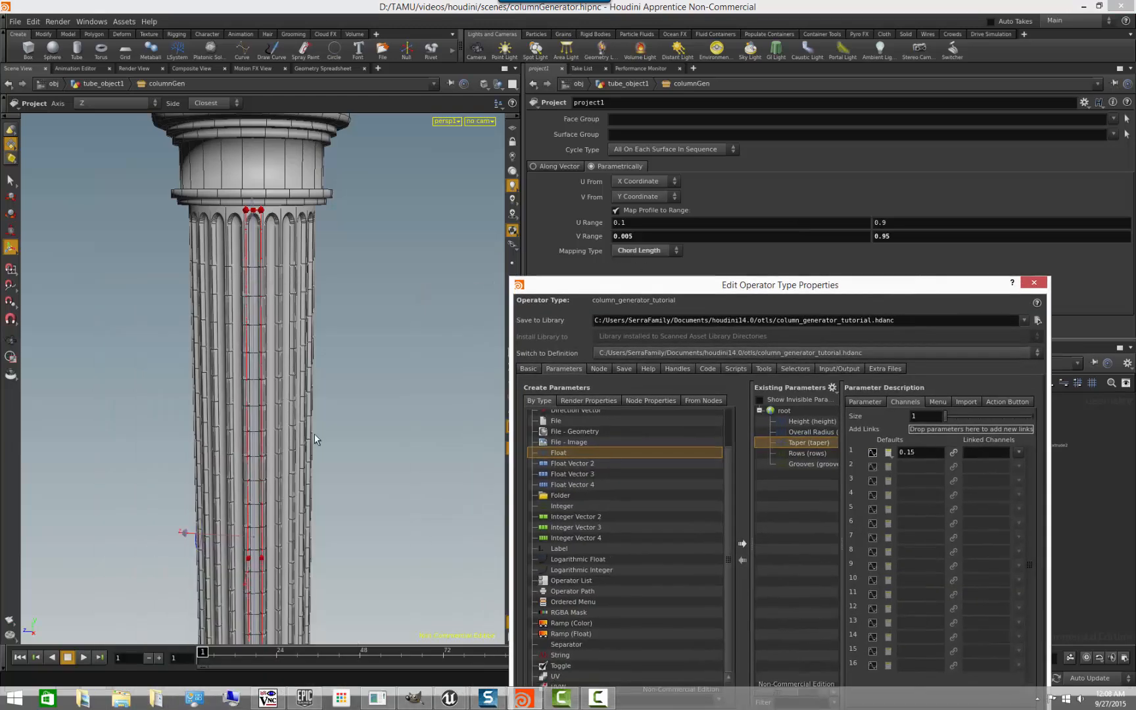
alt+right_drag(376, 454, 299, 482)
alt+middle_drag(299, 481, 277, 287)
alt+drag(277, 287, 280, 383)
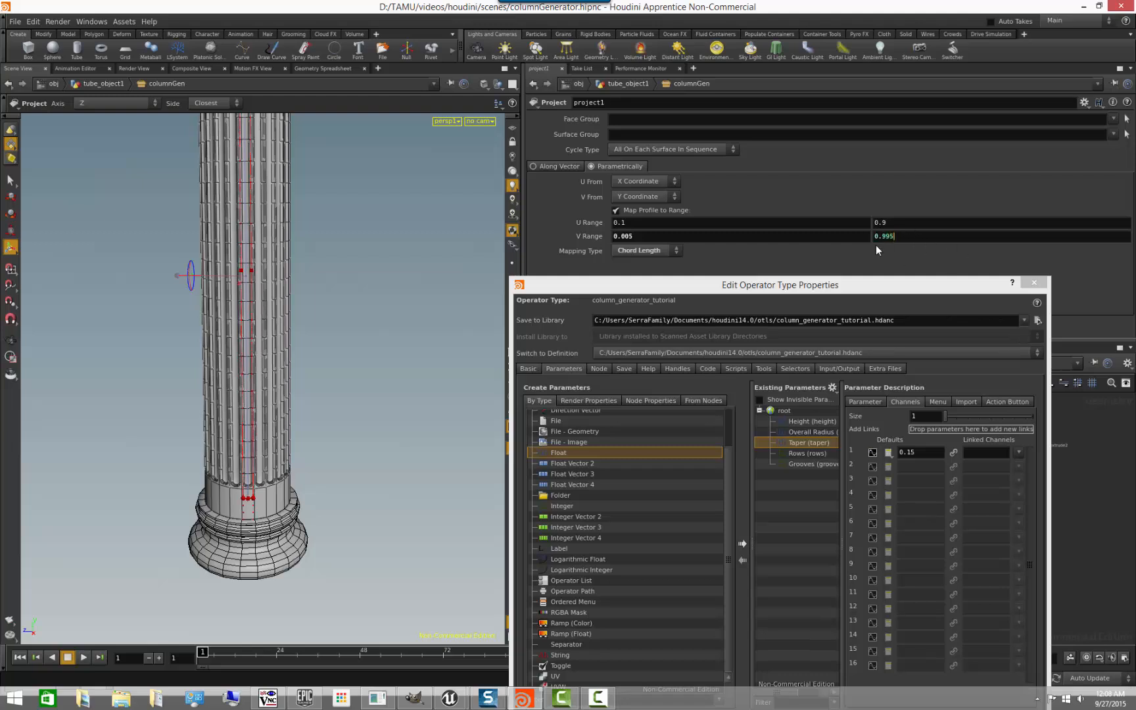
key(Return)
- Promote project1's V Range to the end of the asset's existing parameters and apply the change
alt+drag(368, 277, 307, 269)
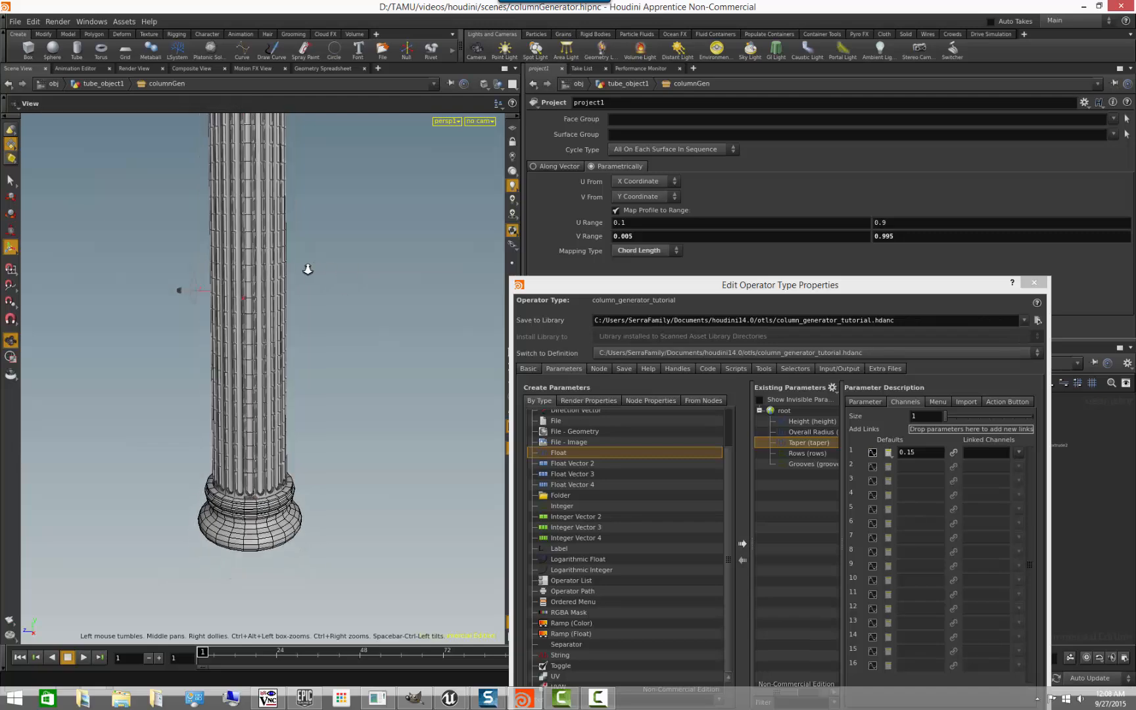
alt+middle_drag(308, 269, 375, 467)
mouse_move(367, 372)
alt+mouse_down()
mouse_move(337, 390)
mouse_move(357, 369)
alt+mouse_up()
alt+middle_drag(356, 368, 319, 291)
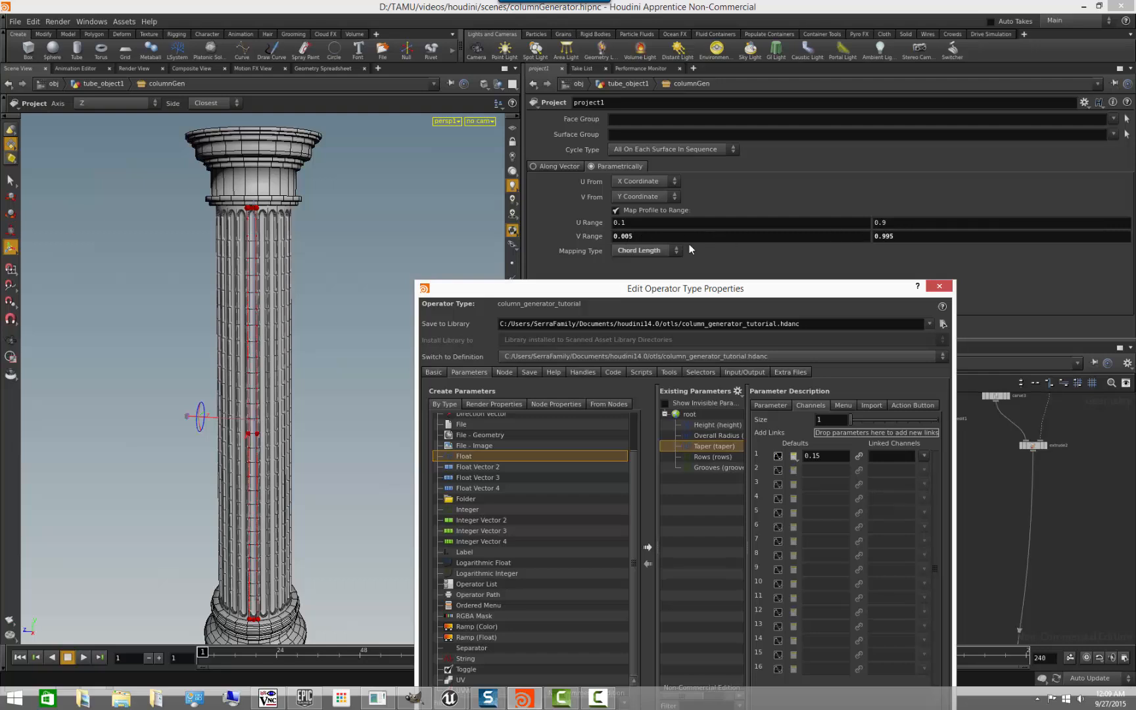
drag(594, 237, 704, 479)
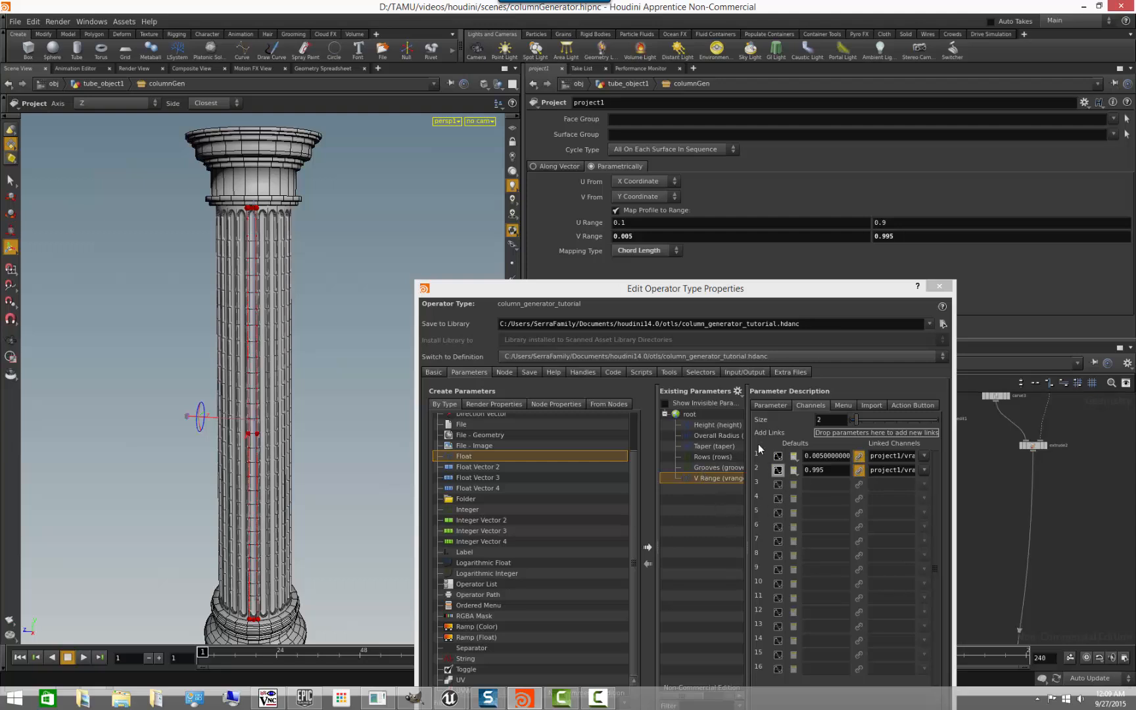
click(773, 405)
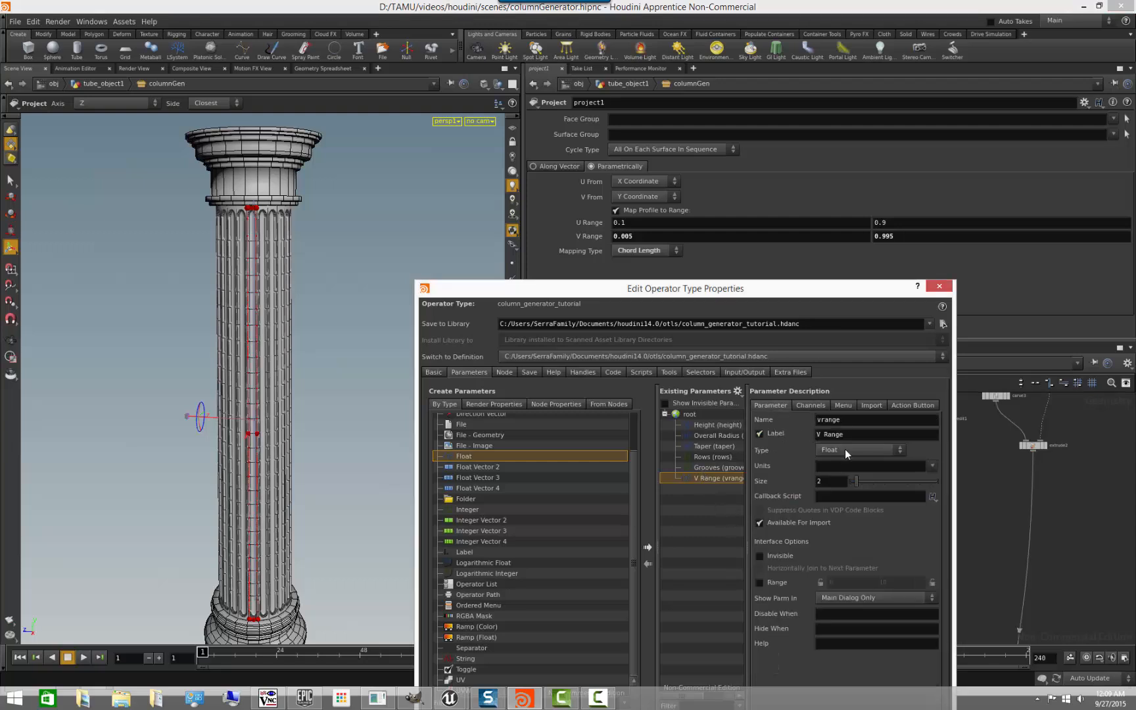
drag(754, 293, 731, 400)
click(657, 657)
click(603, 238)
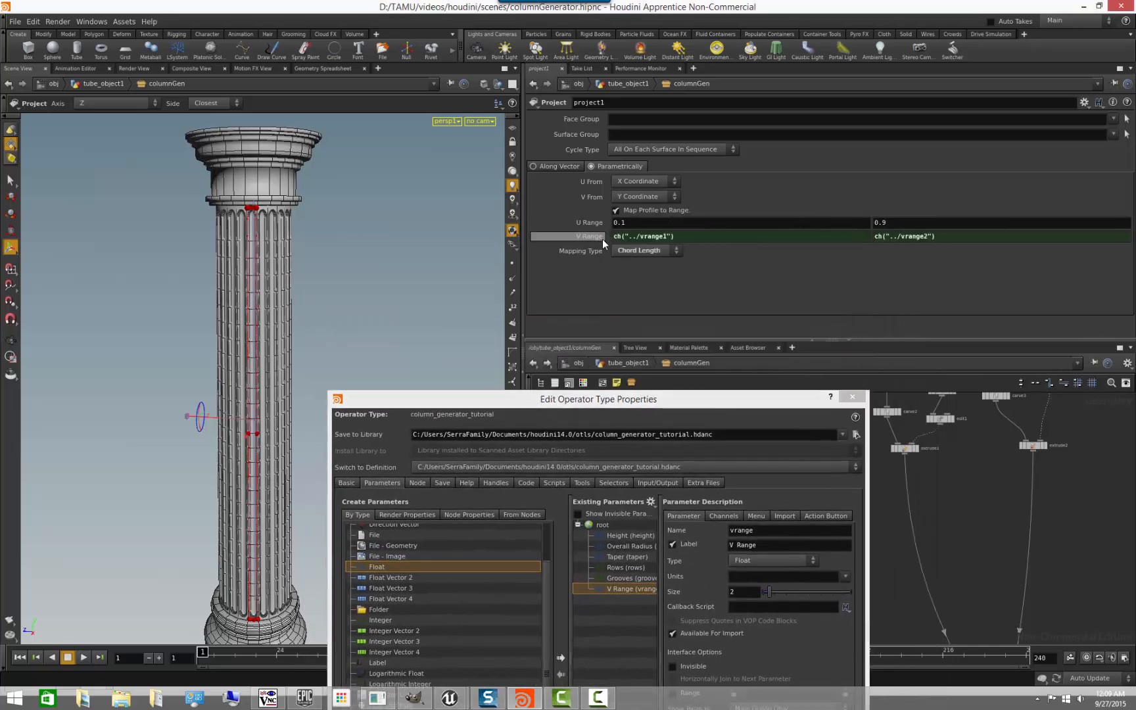
- Rename the promoted V Range parameter to grooveStartEnd, label it Groove Start End, and apply the change
click(763, 406)
drag(709, 404, 468, 215)
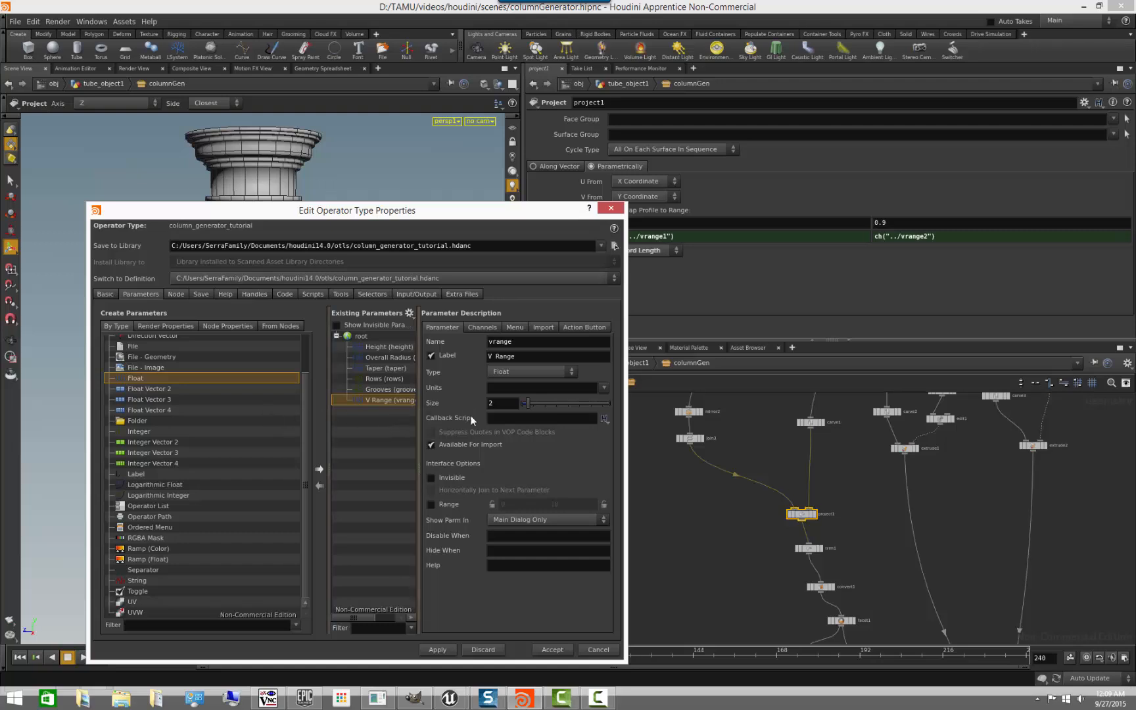
click(523, 345)
drag(452, 340, 392, 336)
text(grooveStartEnd)
key(Tab)
text(Groove Start End)
key(Return)
click(437, 649)
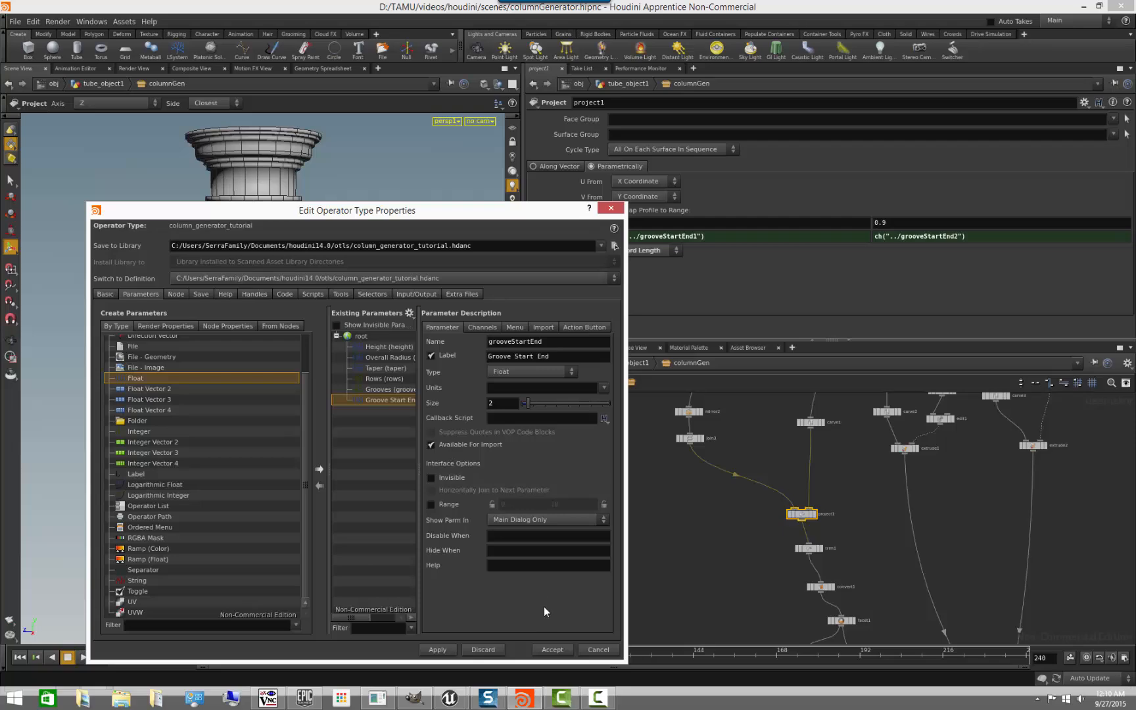
- Return to the tube_object1 network and set columnGen's first Groove Start End value to 0.006
drag(546, 210, 575, 546)
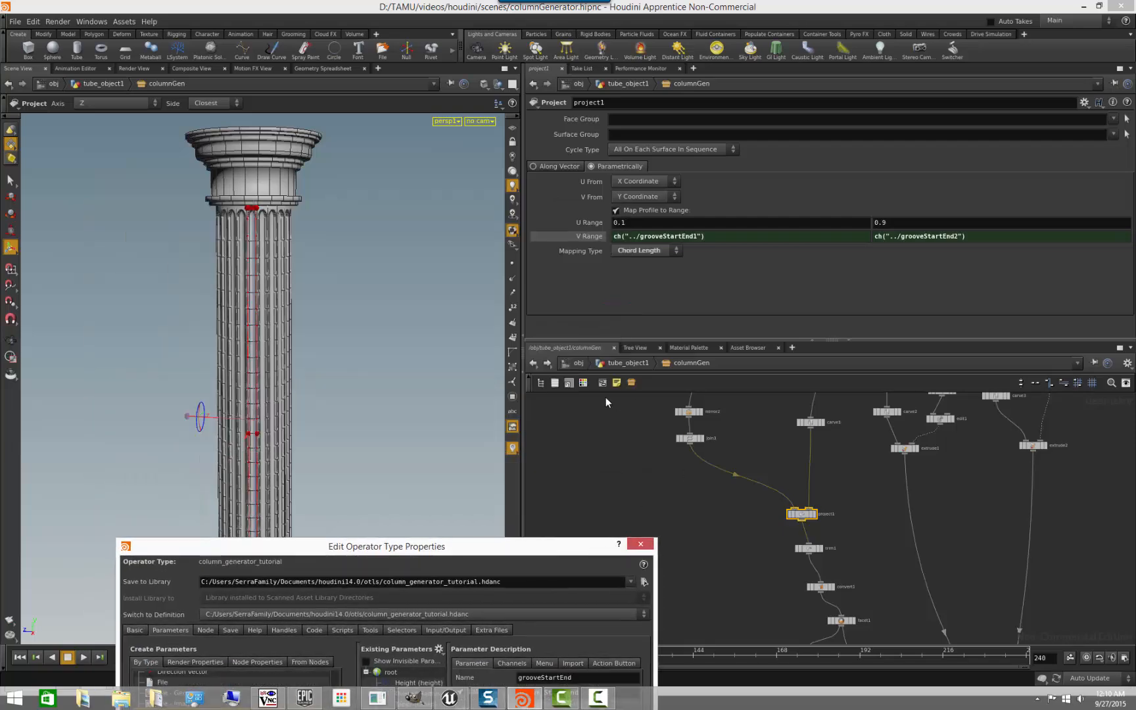
click(606, 397)
key(u)
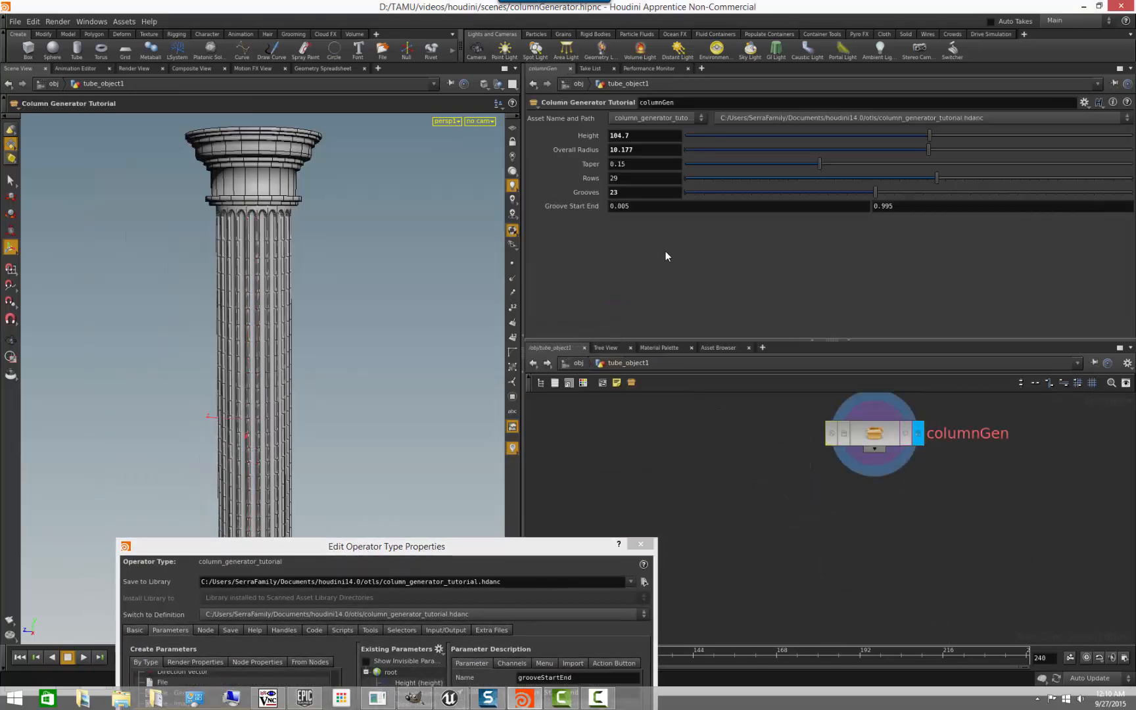
middle_drag(638, 206, 661, 248)
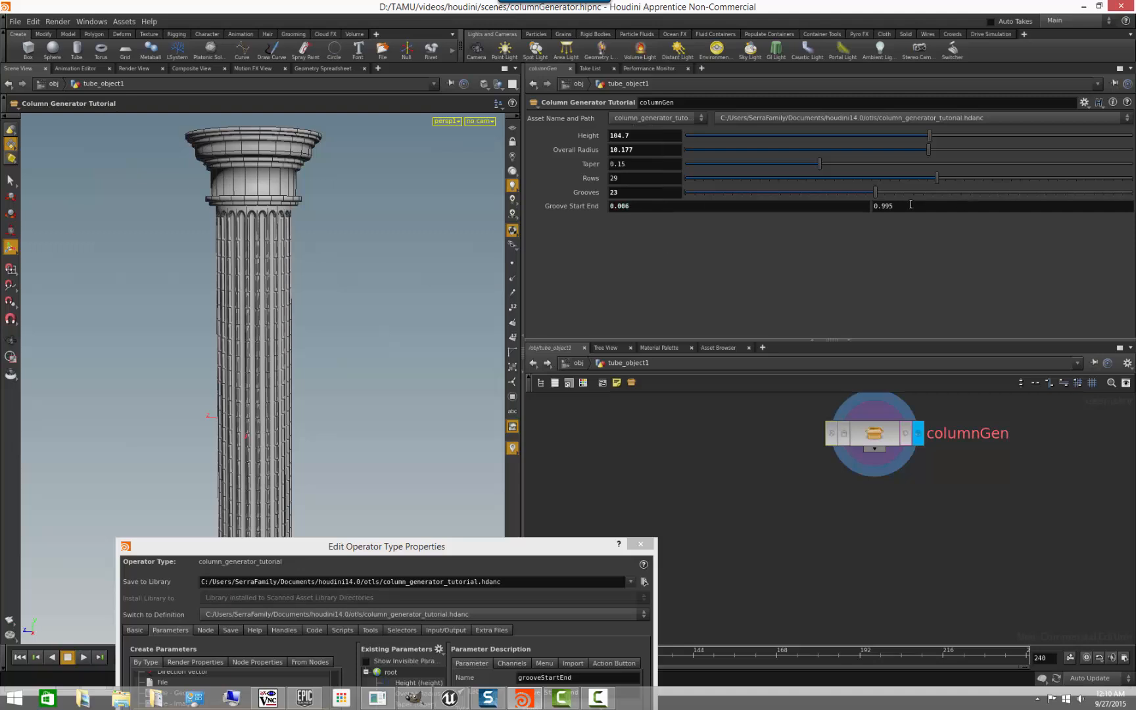
- Set columnGen's second Groove Start End value to 0.988, checking the grooves near the column's base
alt+right_drag(326, 344, 292, 347)
alt+middle_drag(292, 348, 329, 138)
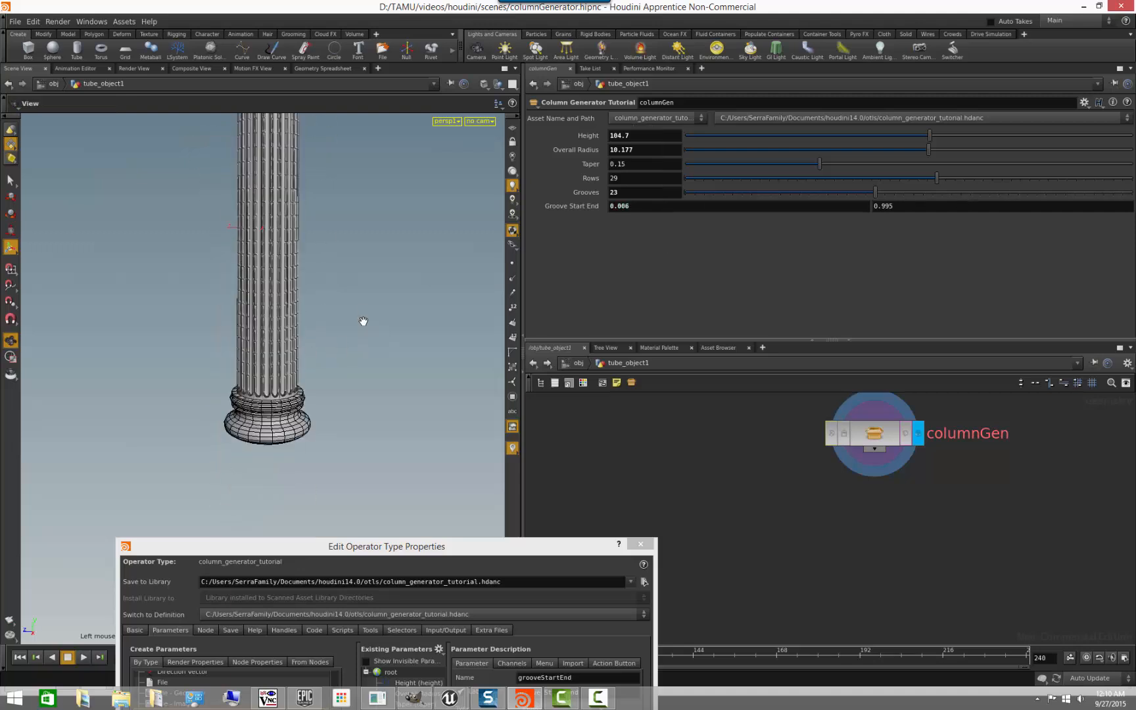
alt+drag(364, 322, 330, 290)
alt+right_drag(381, 318, 414, 333)
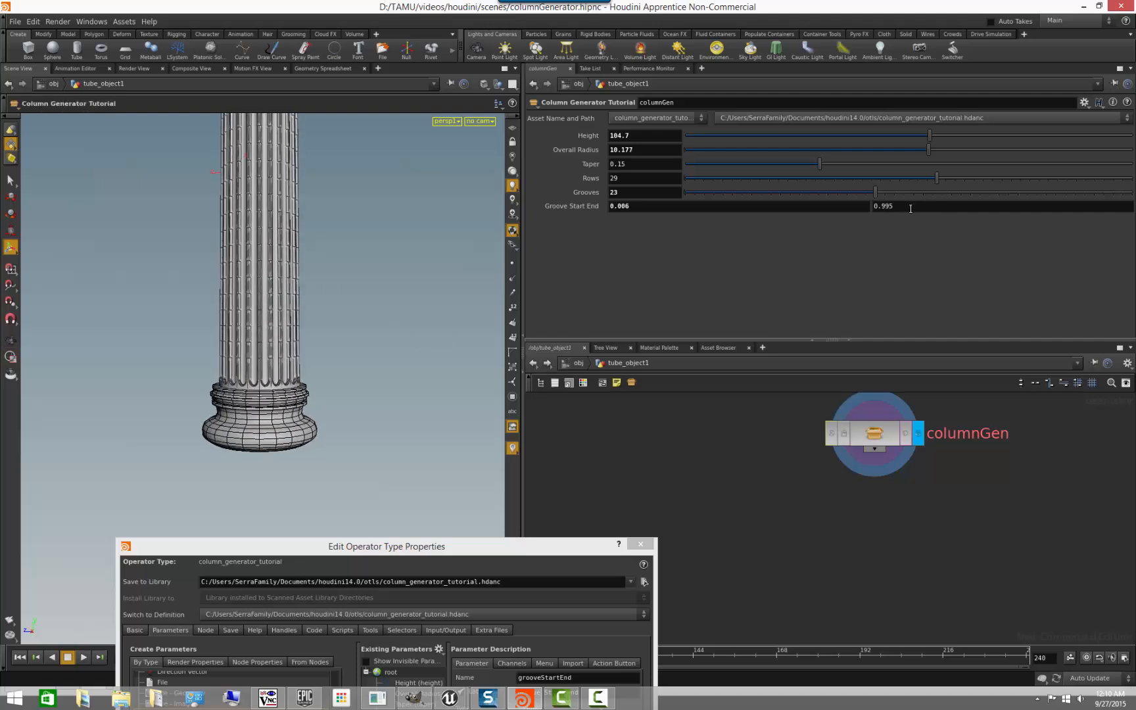
middle_drag(911, 208, 861, 249)
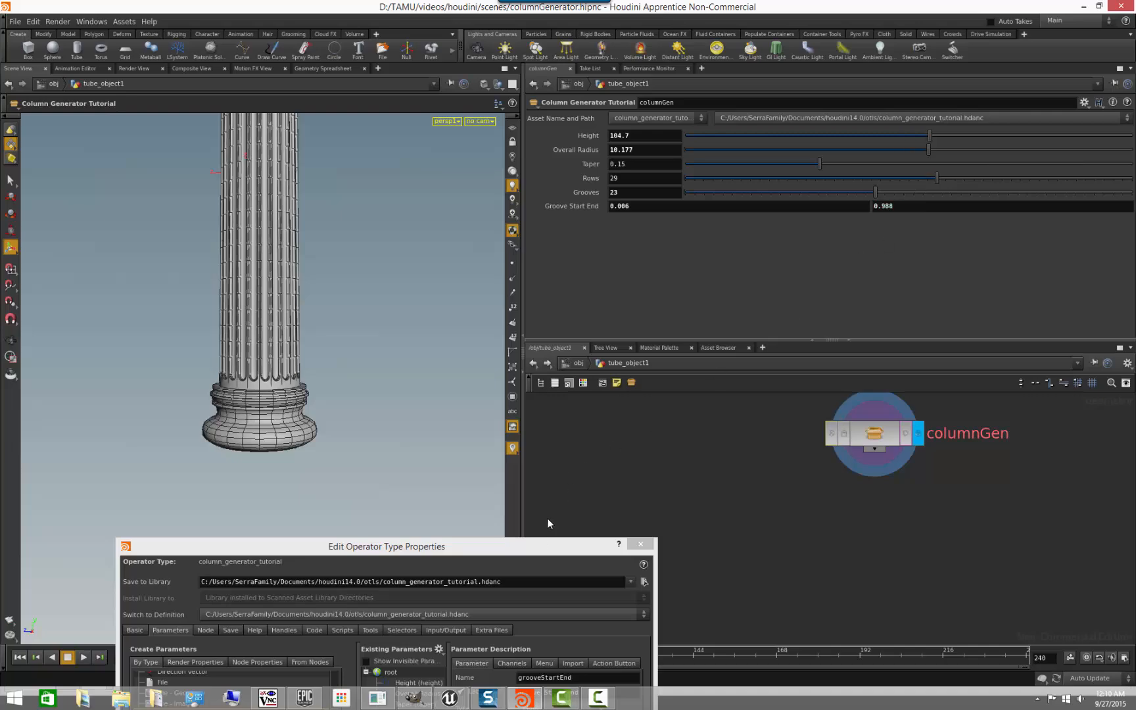
- Give the Groove Start End parameter a range of 0 to 1 with both limits locked, and apply the change
drag(538, 548, 547, 134)
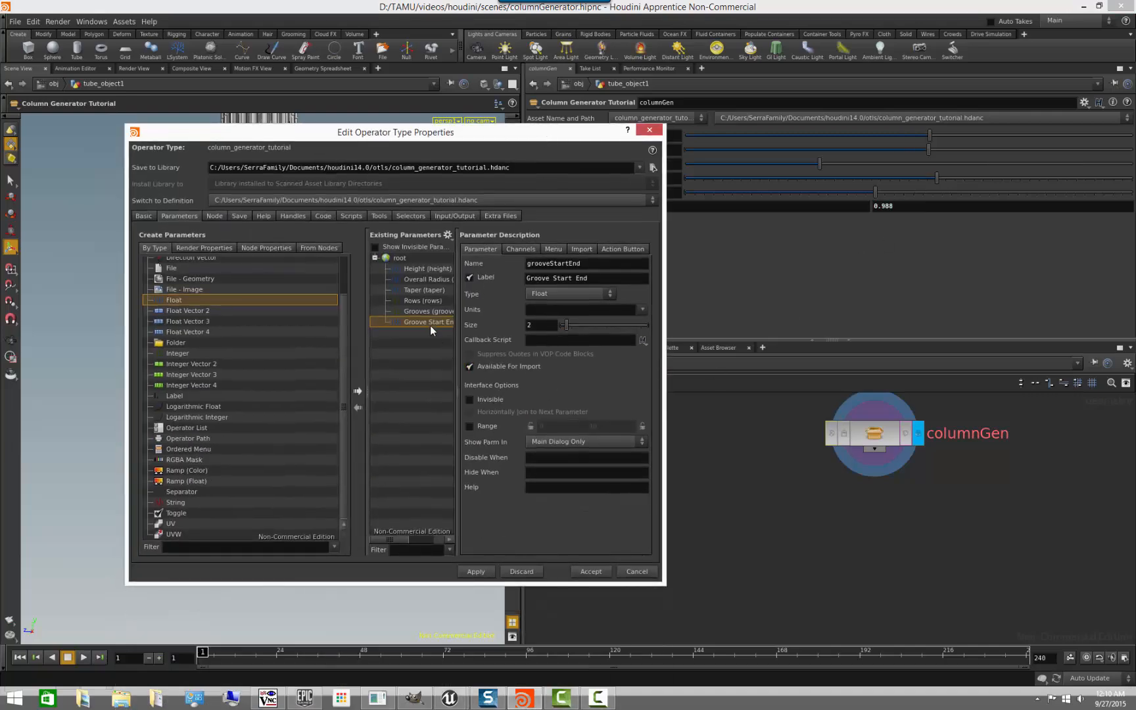
click(469, 426)
key(Tab)
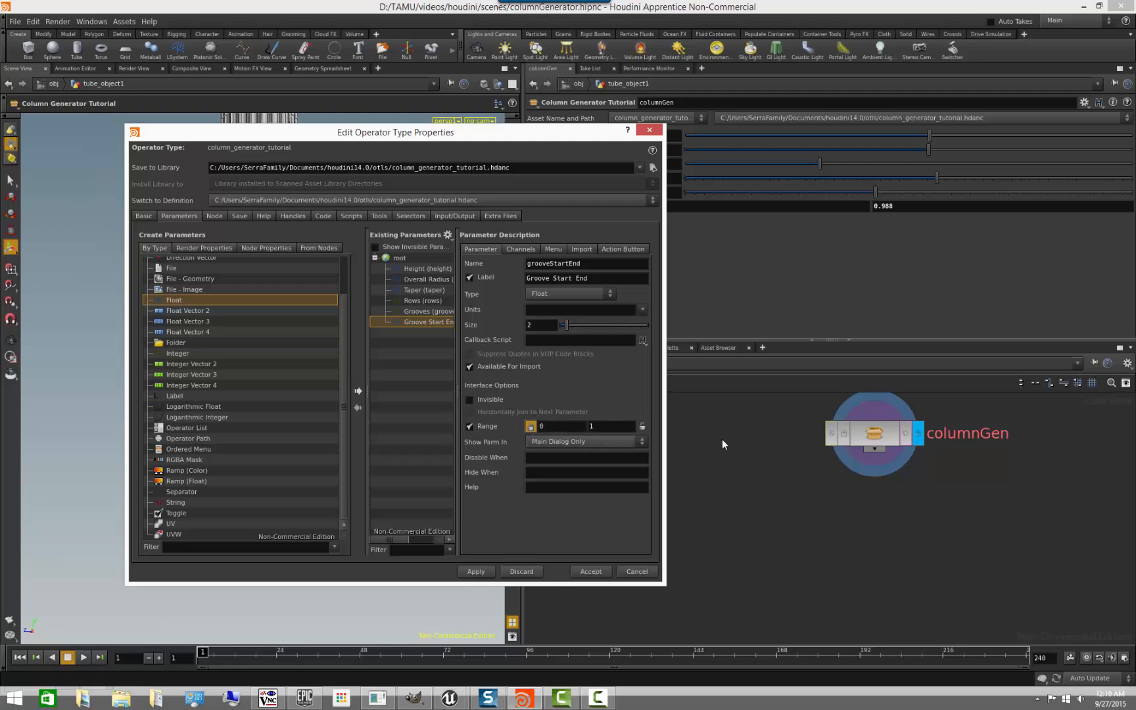
click(643, 427)
click(485, 574)
drag(567, 138, 707, 444)
- Test the locked range by raising the second Groove Start End value to 1, and revert both values to their defaults
middle_click(640, 207)
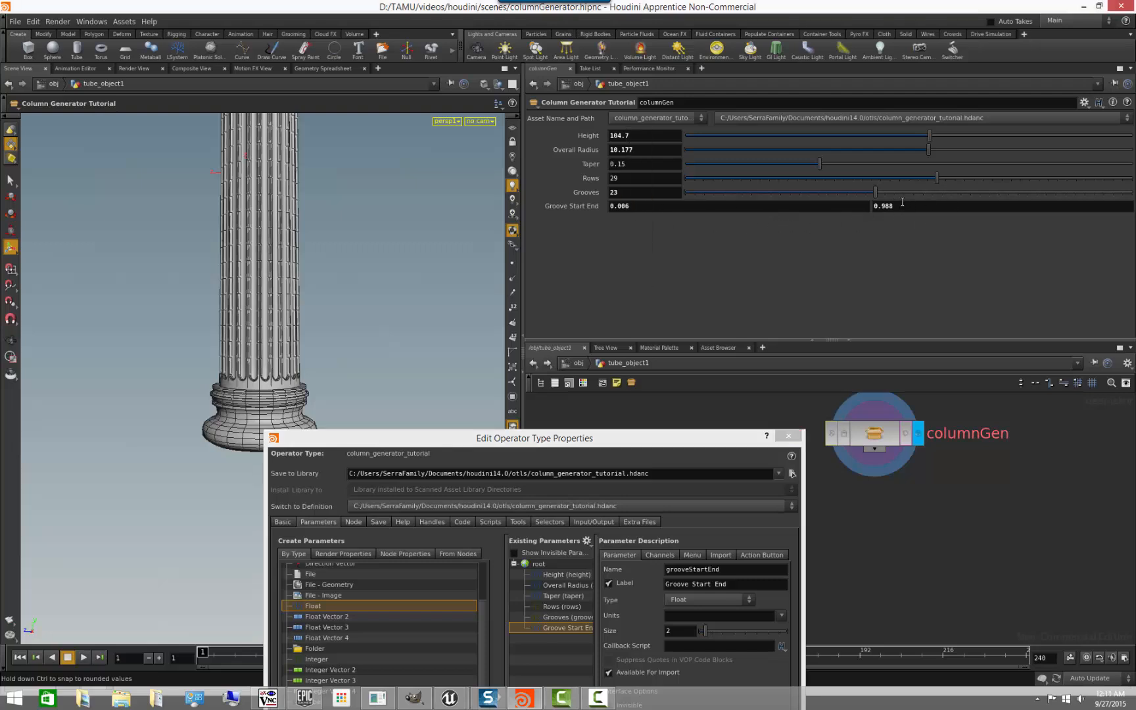
mouse_move(905, 206)
middle_down()
mouse_move(913, 250)
mouse_move(1071, 248)
mouse_move(833, 249)
mouse_move(1109, 247)
mouse_move(7, 245)
mouse_move(165, 274)
mouse_move(894, 208)
middle_up()
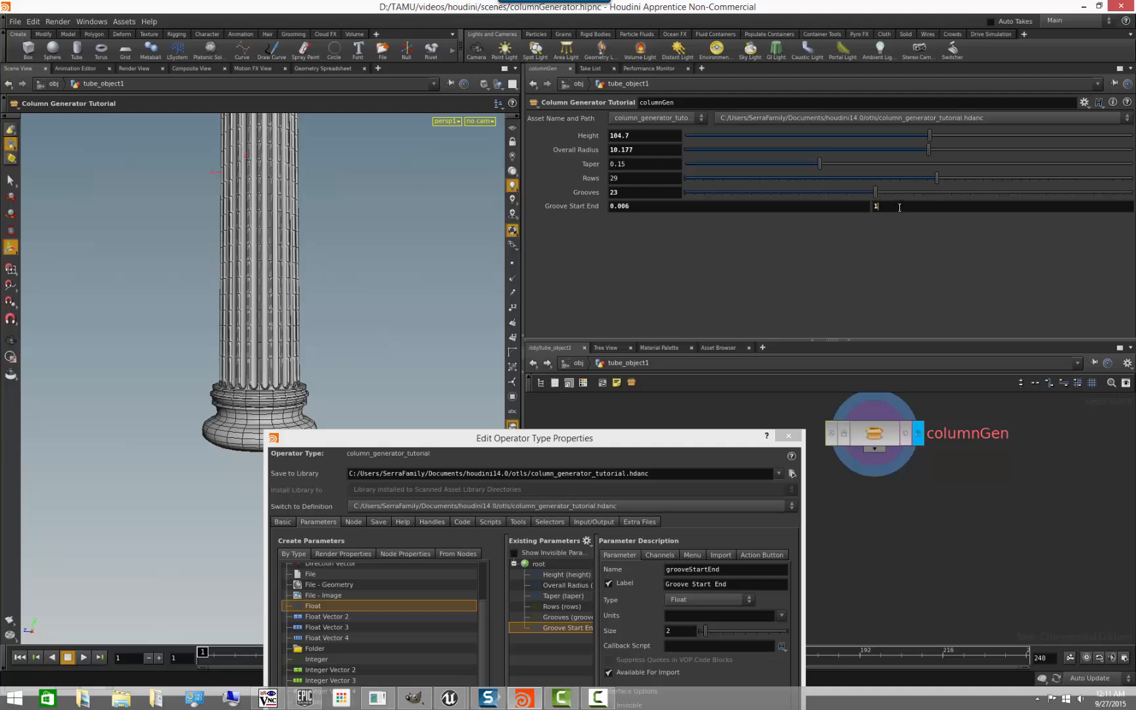
right_click(895, 206)
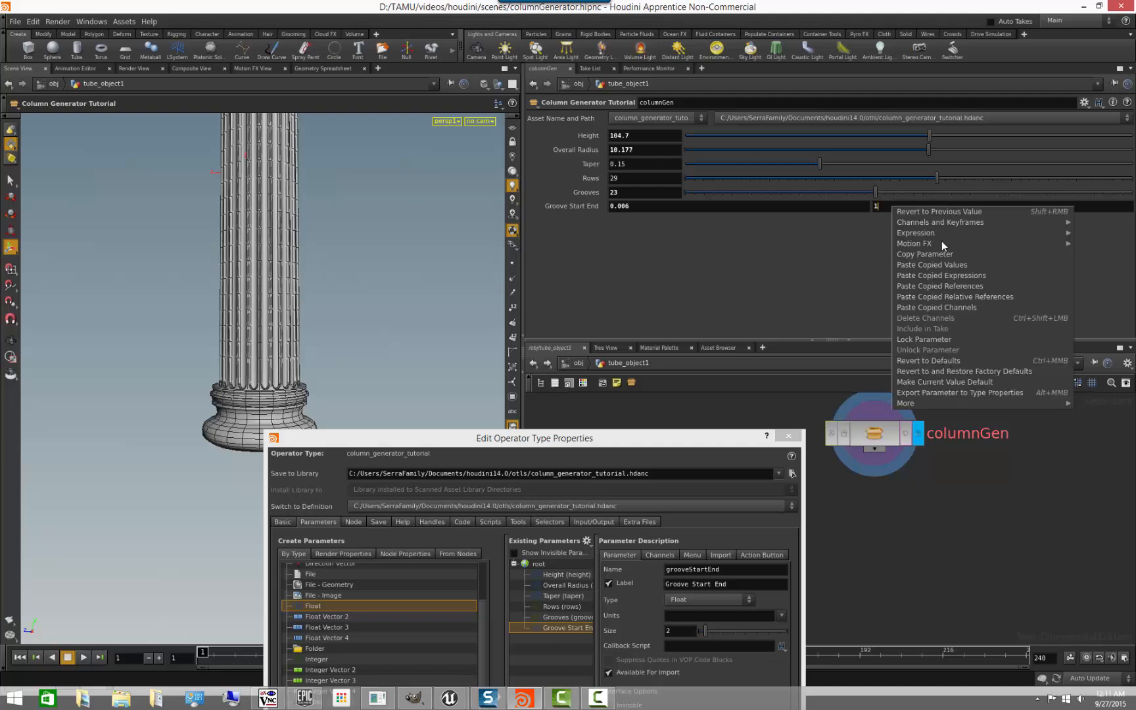
click(931, 360)
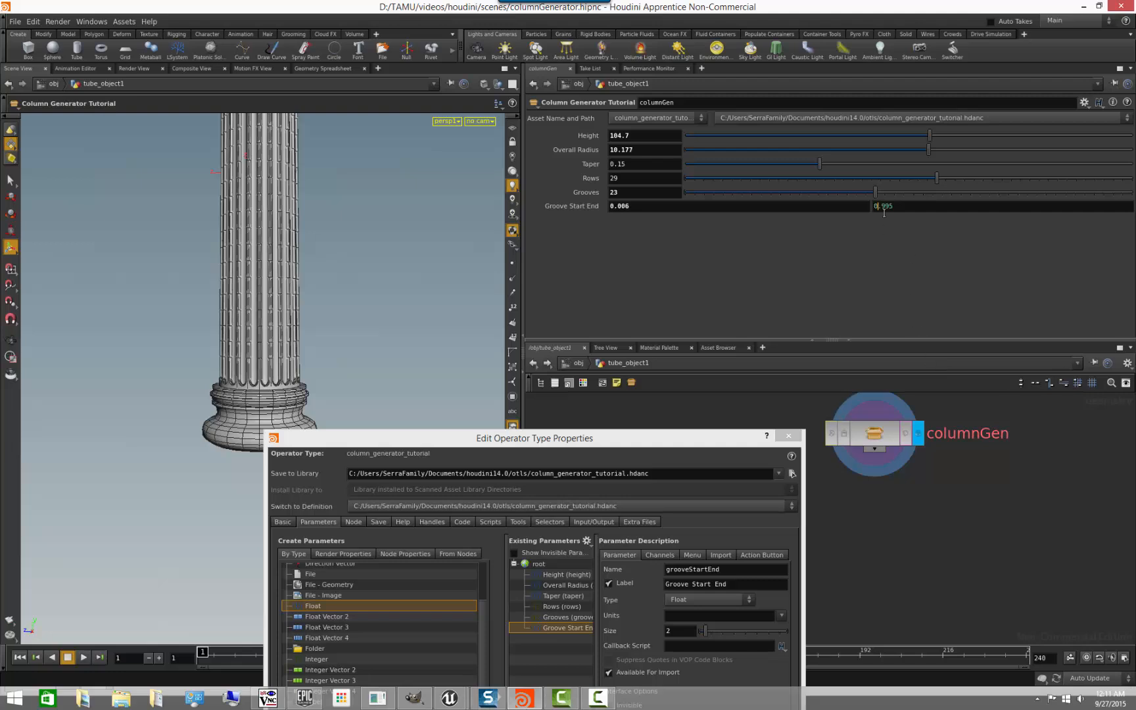
right_click(654, 208)
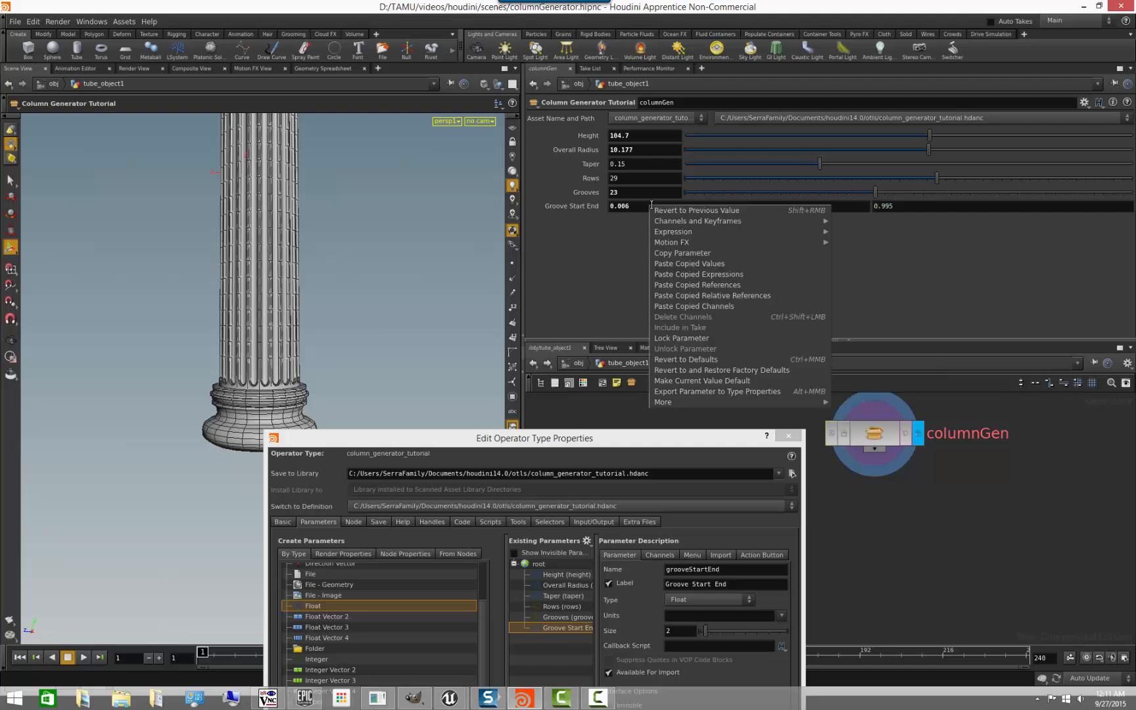
click(687, 361)
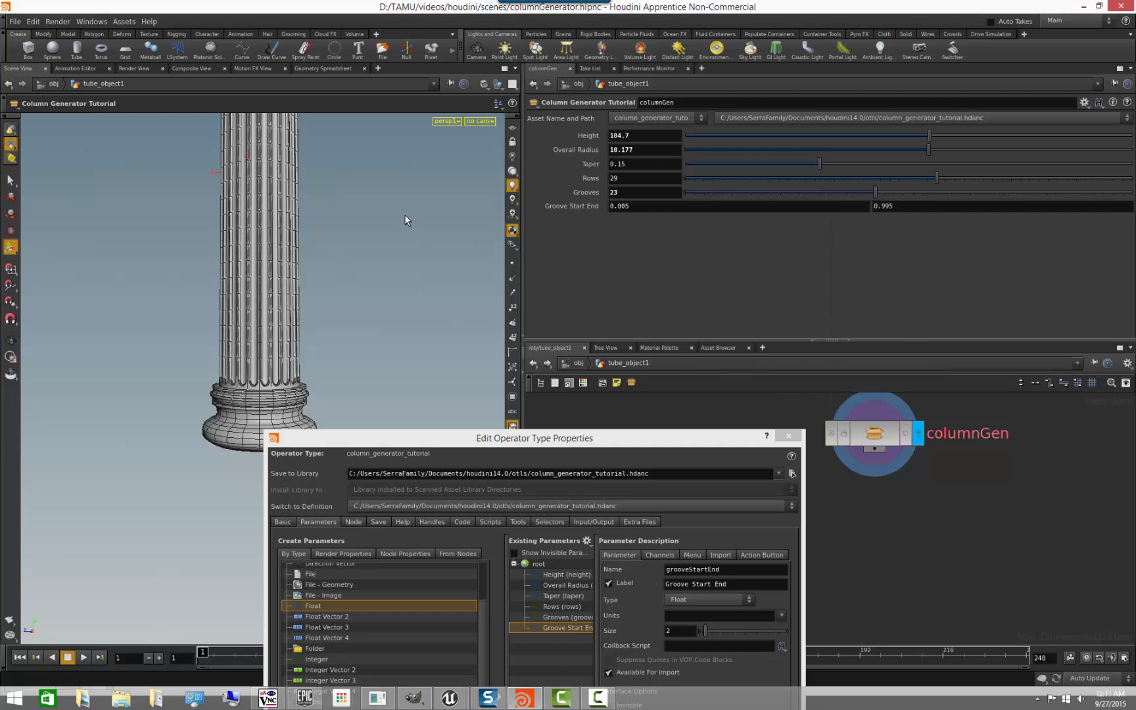
alt+right_drag(398, 210, 282, 239)
alt+drag(305, 222, 292, 249)
key(Escape)
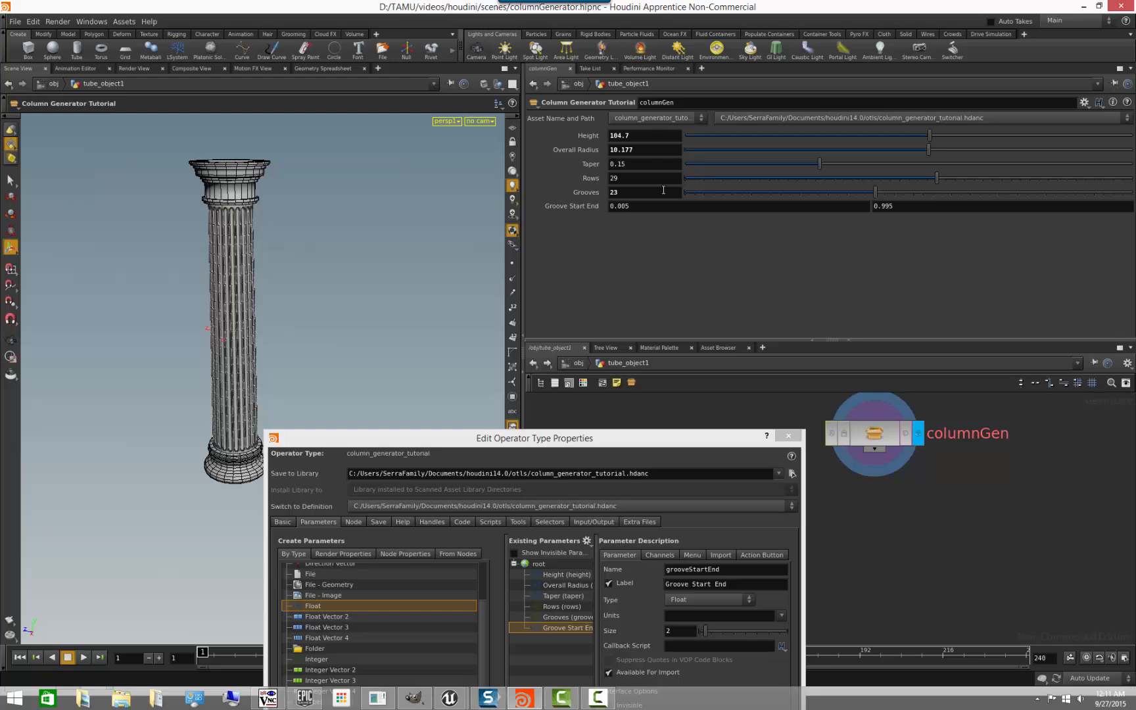
- Add one separator between Rows and Grooves and another above Height in the asset's existing parameters, and apply the change
drag(610, 441, 654, 275)
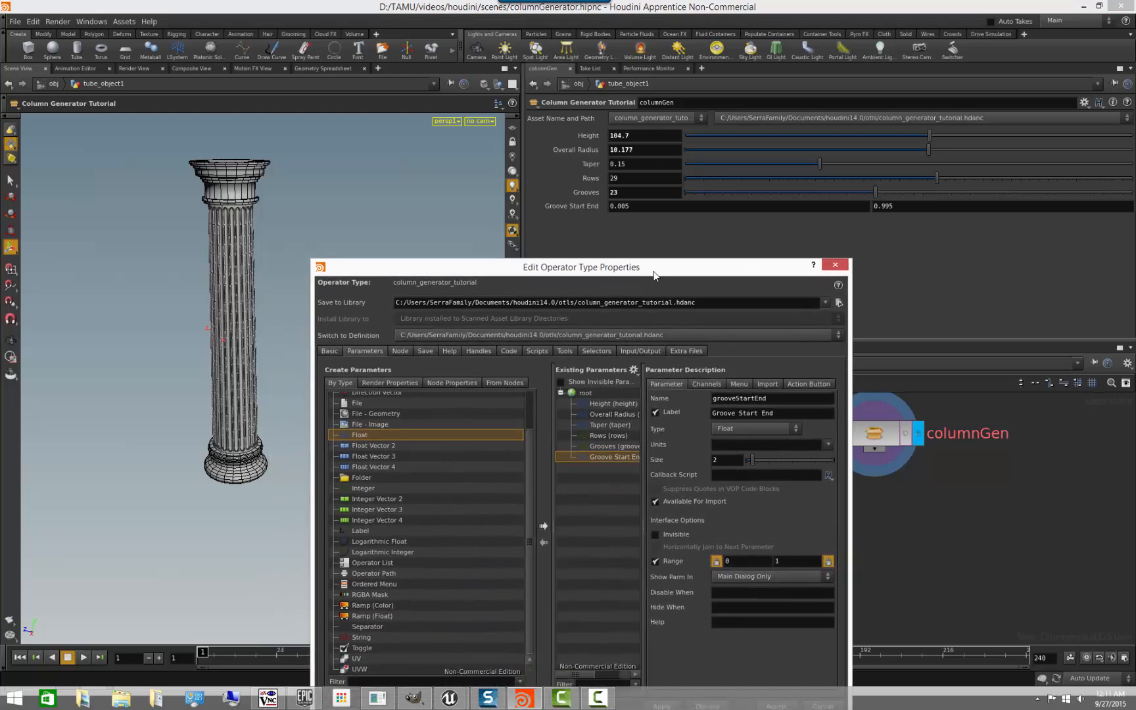
click(379, 628)
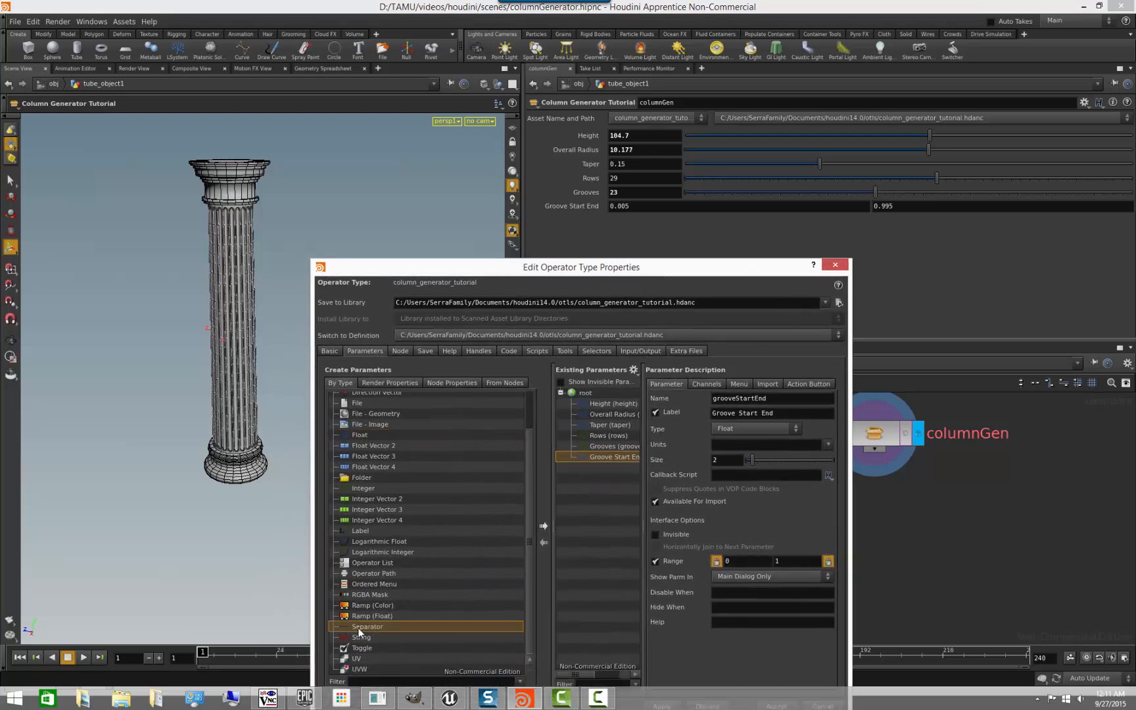
drag(606, 438, 608, 444)
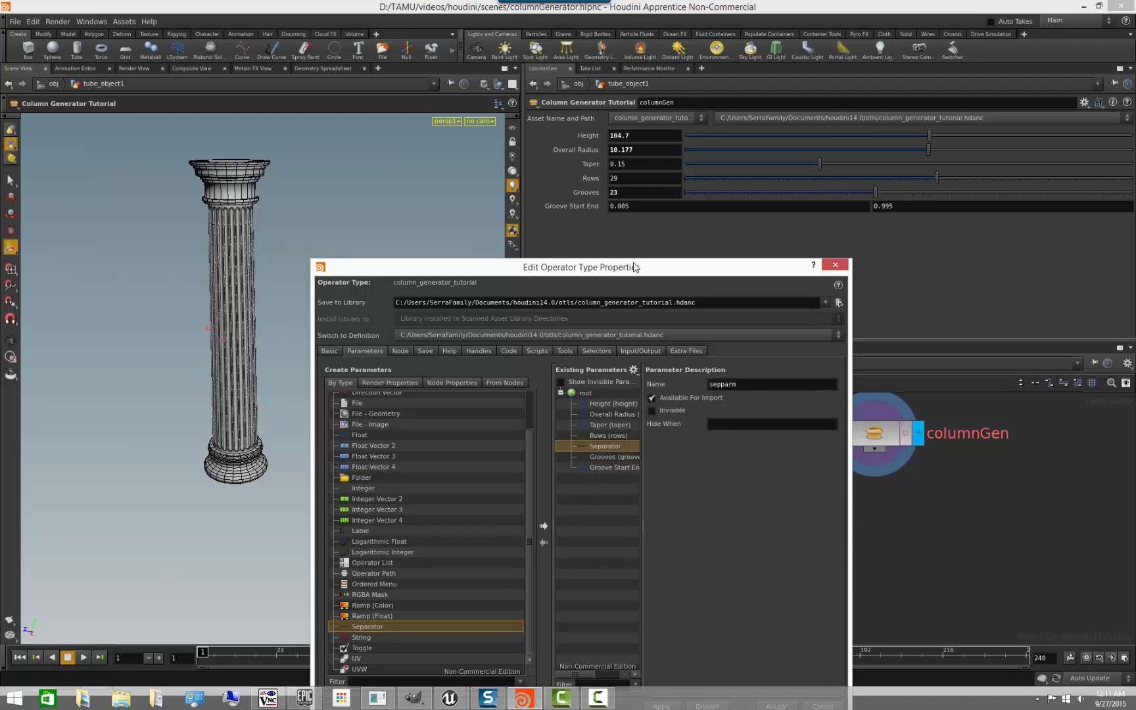
drag(635, 267, 573, 241)
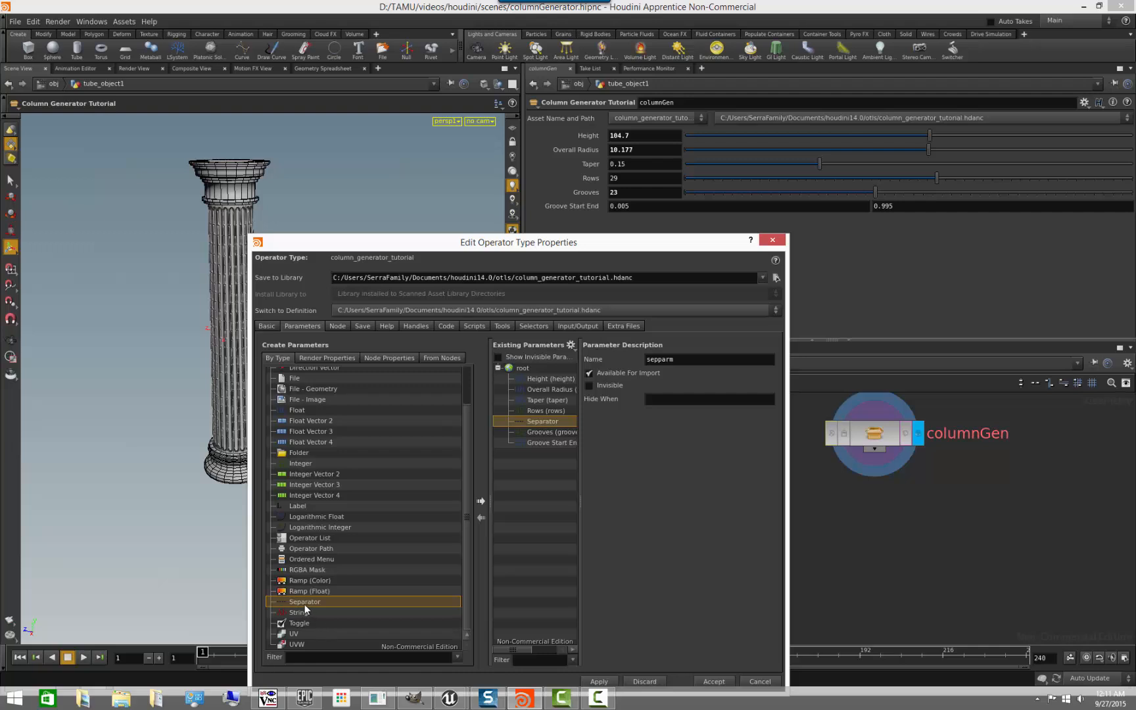
drag(504, 452, 550, 379)
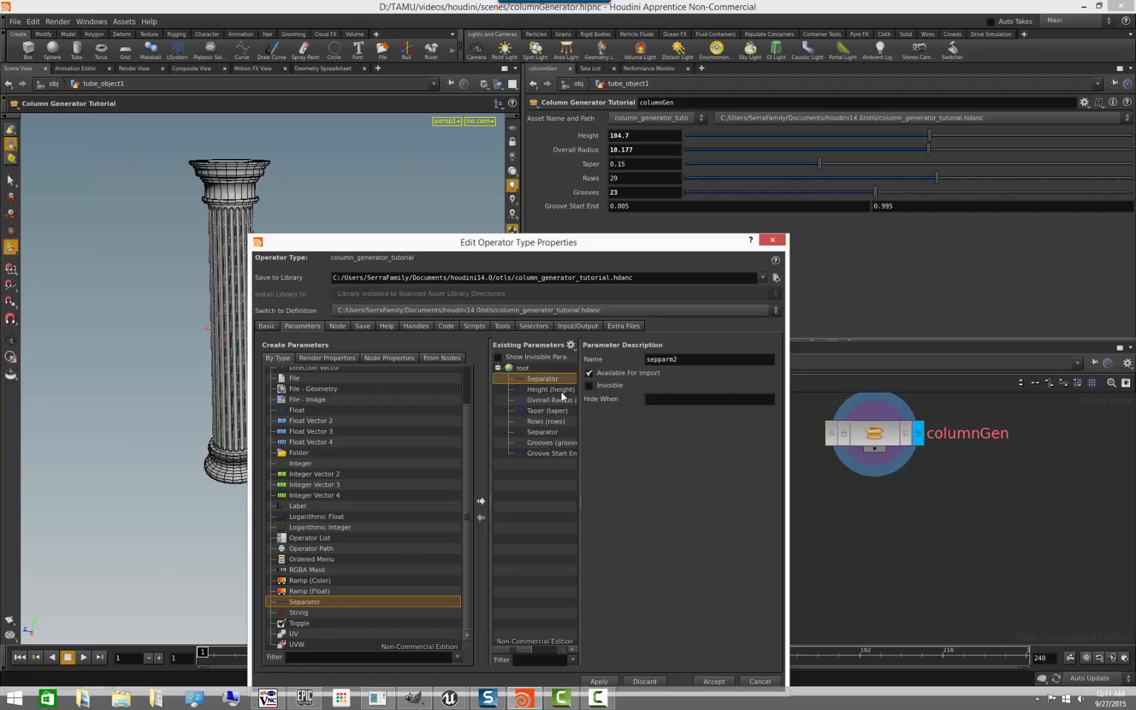
click(599, 681)
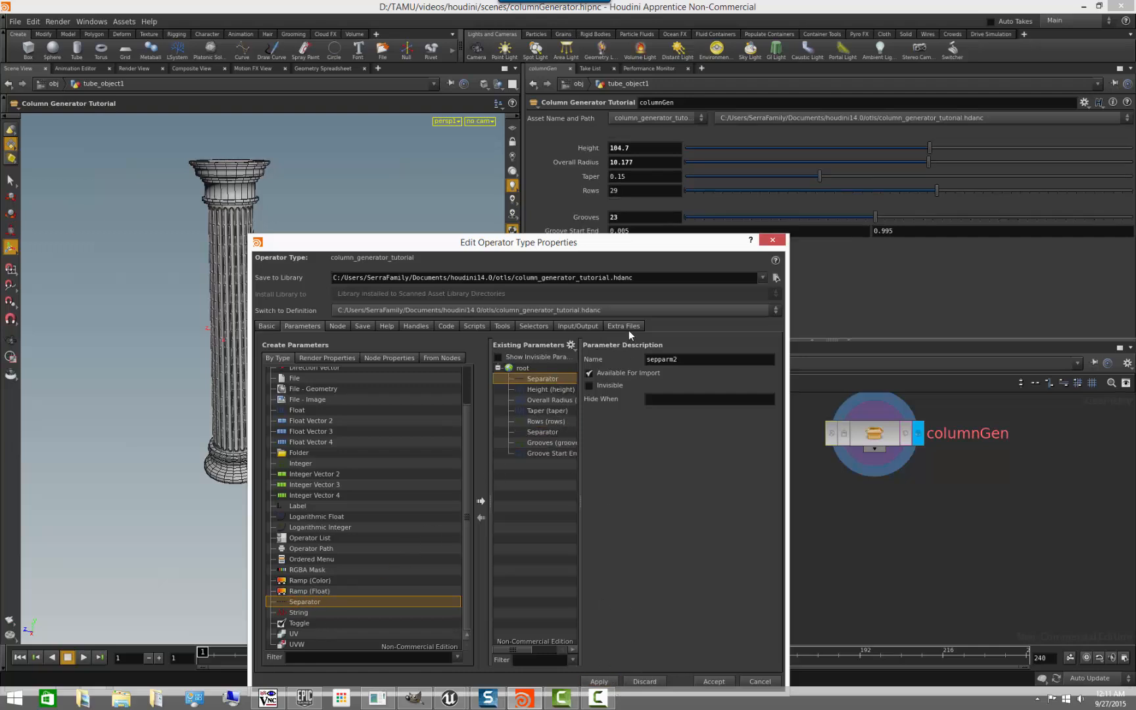
- Delete both separators from the asset's existing parameters
drag(623, 246, 639, 373)
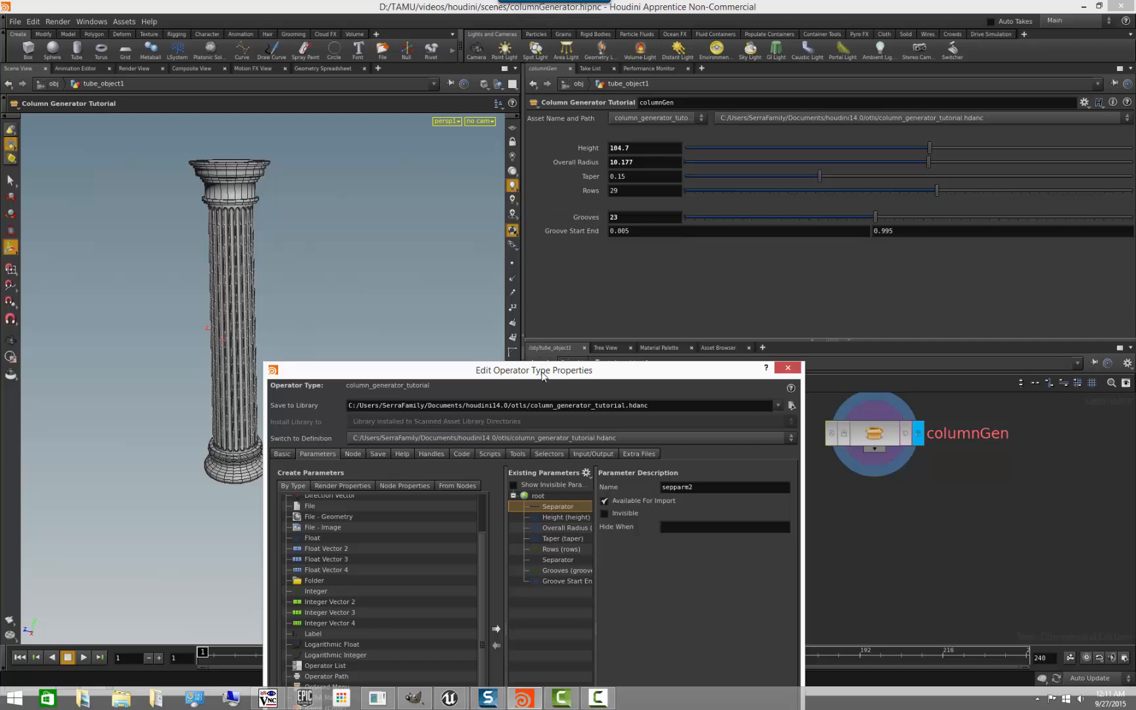
drag(520, 370, 360, 158)
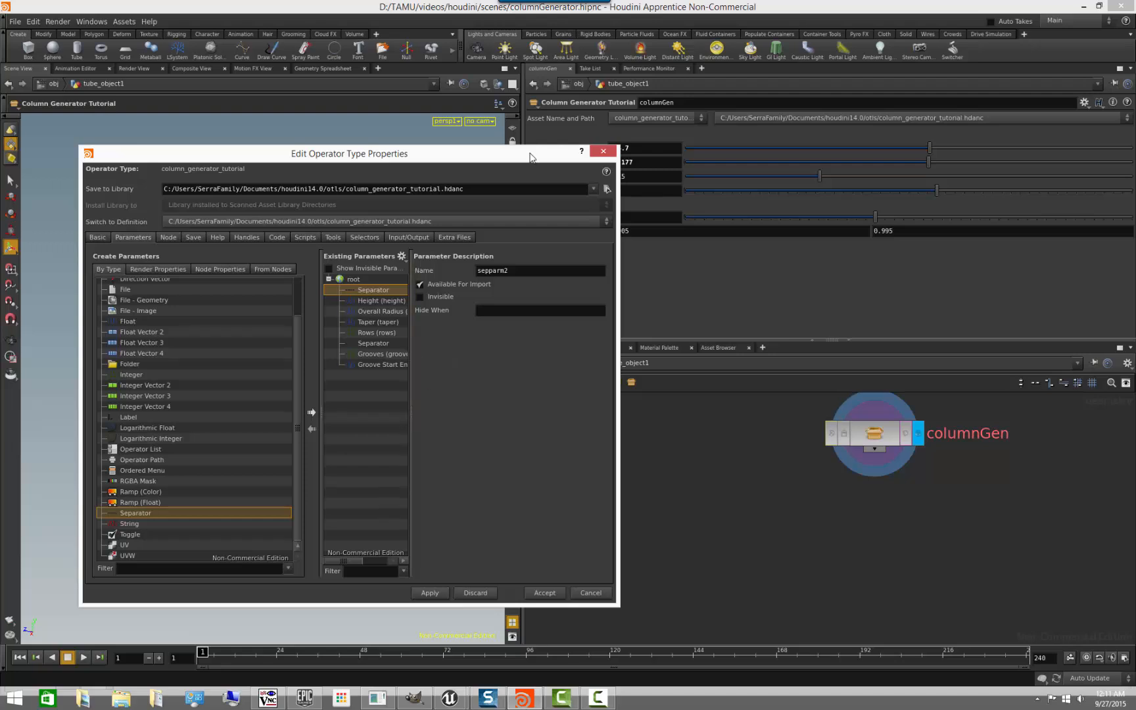
drag(529, 156, 456, 143)
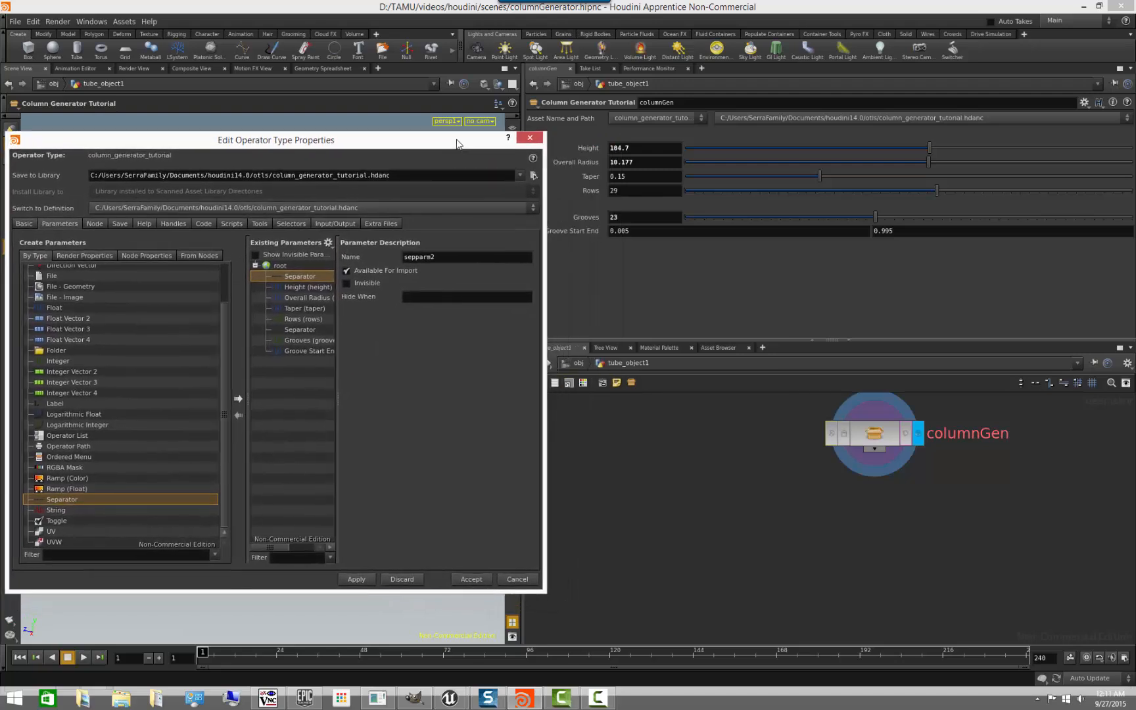
click(317, 341)
click(308, 329)
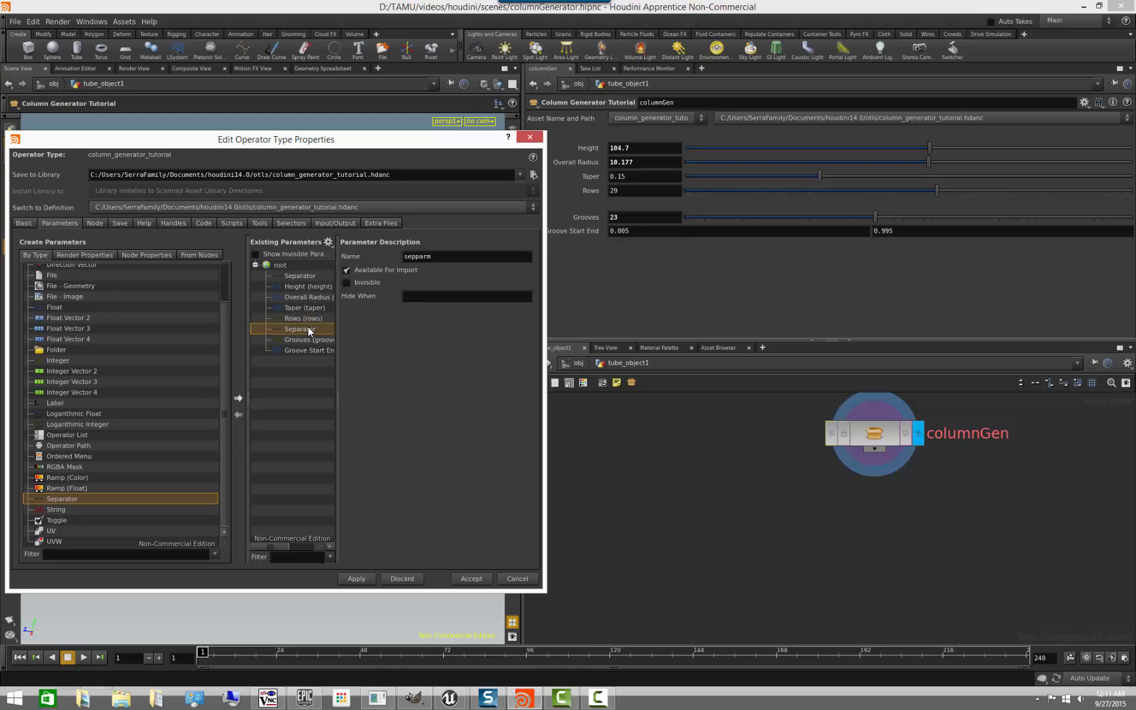
key(Delete)
click(305, 275)
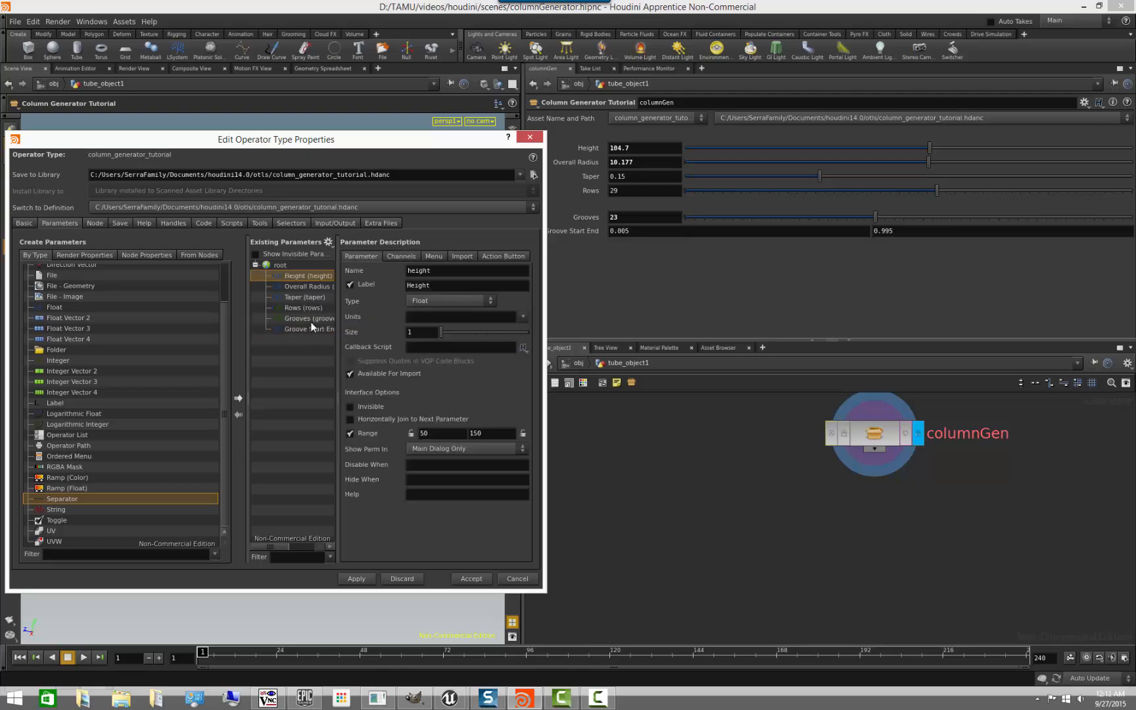
- Put the Grooves and Groove Start End parameters together in a new folder
click(313, 318)
shift+click(309, 329)
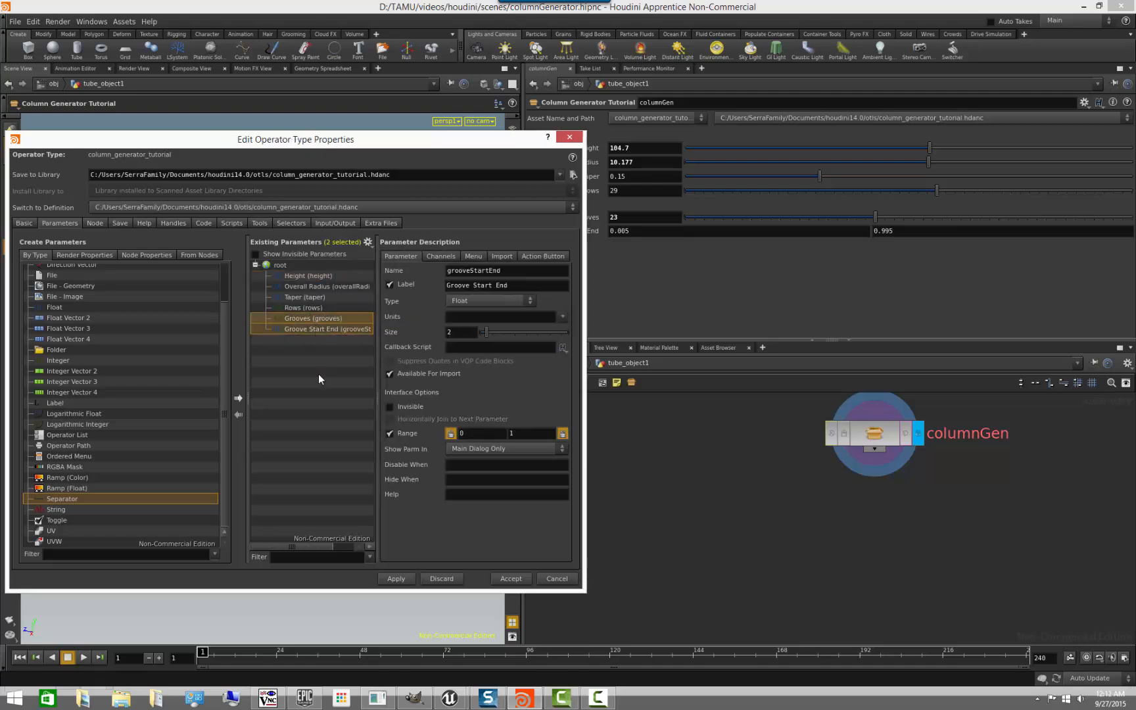
right_click(282, 327)
click(322, 408)
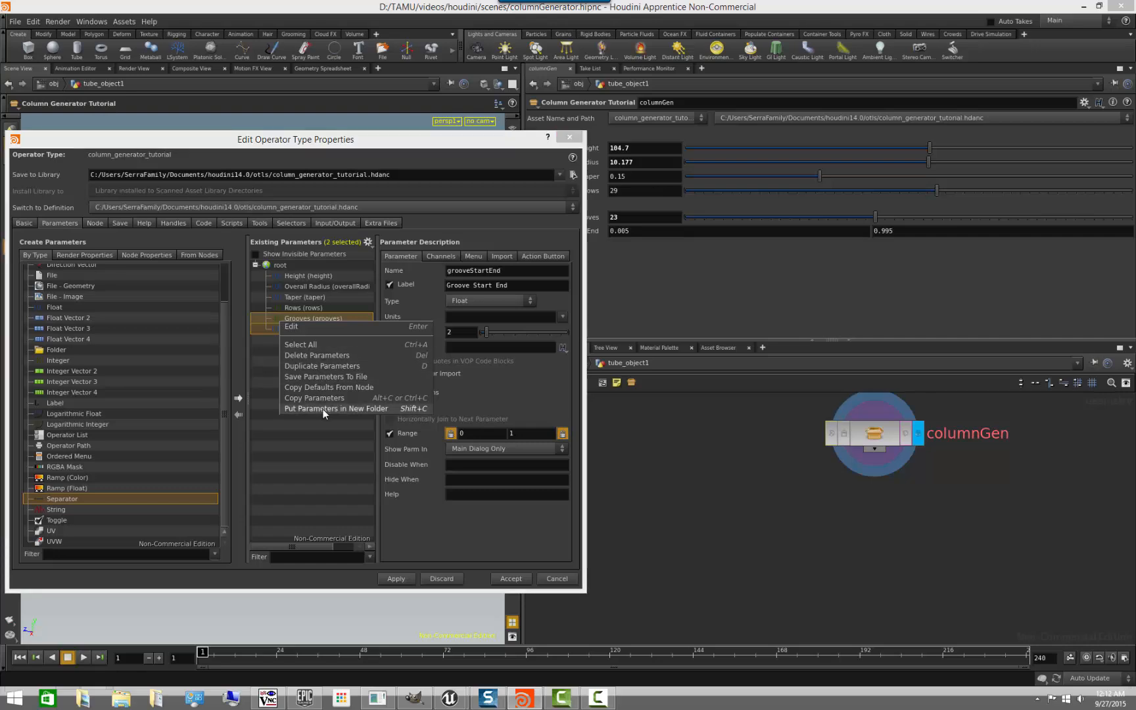
- Rename the new parameter folder to grooveControls and label it Groove Controls
click(331, 317)
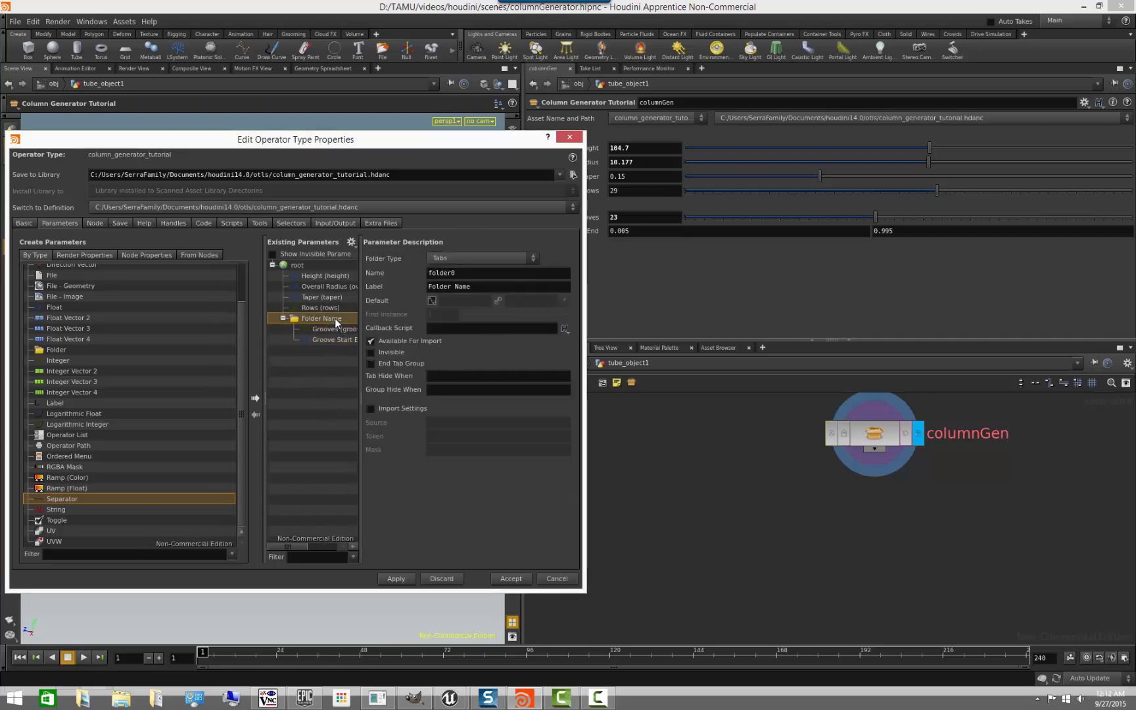
drag(468, 274, 328, 267)
text(grooveControls)
key(Tab)
text(Groove Controls)
key(Return)
- Set the Groove Controls folder type to Collapsible, apply the change, and test expanding and collapsing the folder on columnGen
click(523, 259)
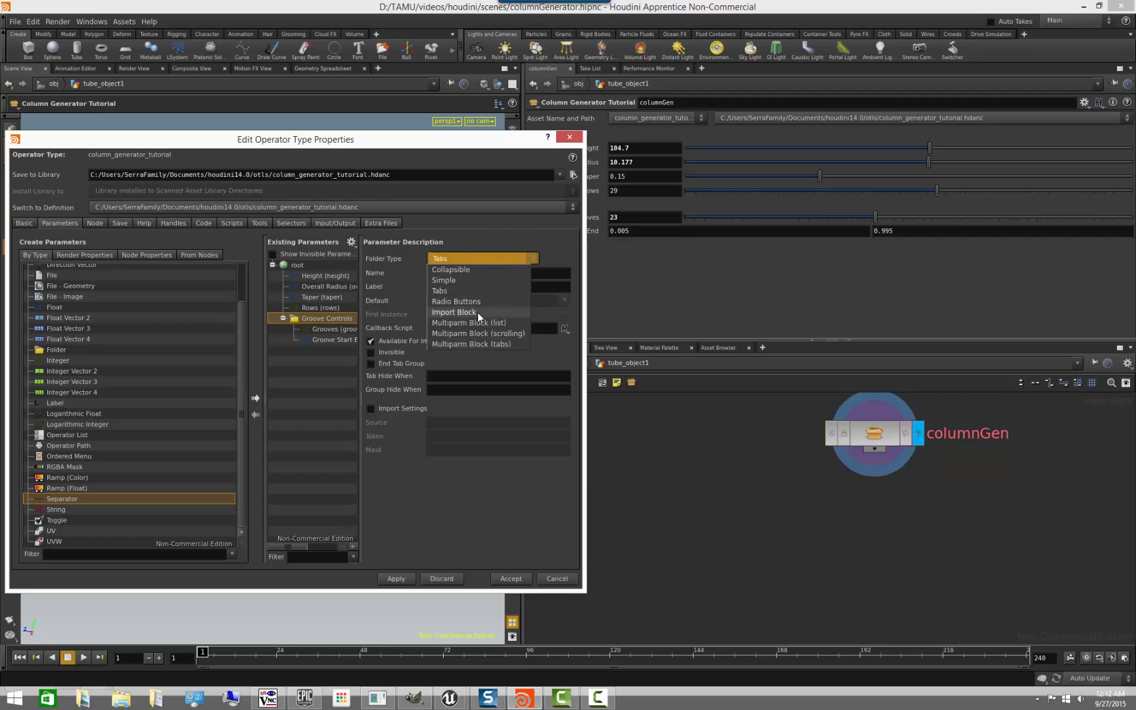
click(477, 270)
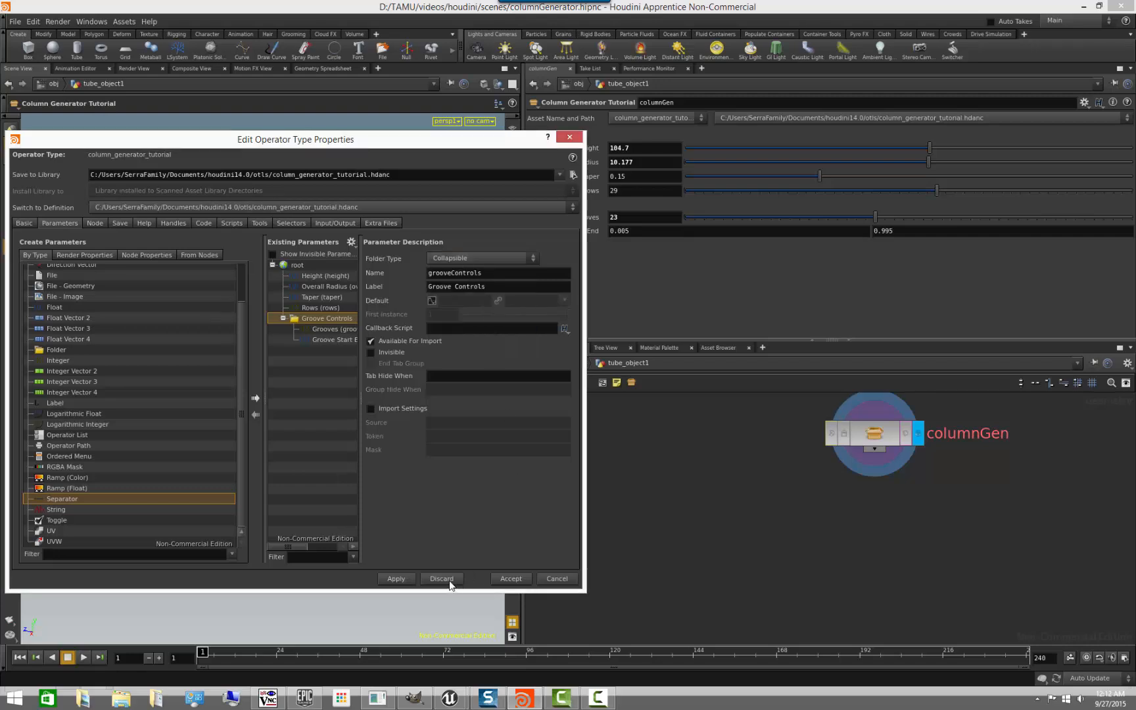
click(499, 259)
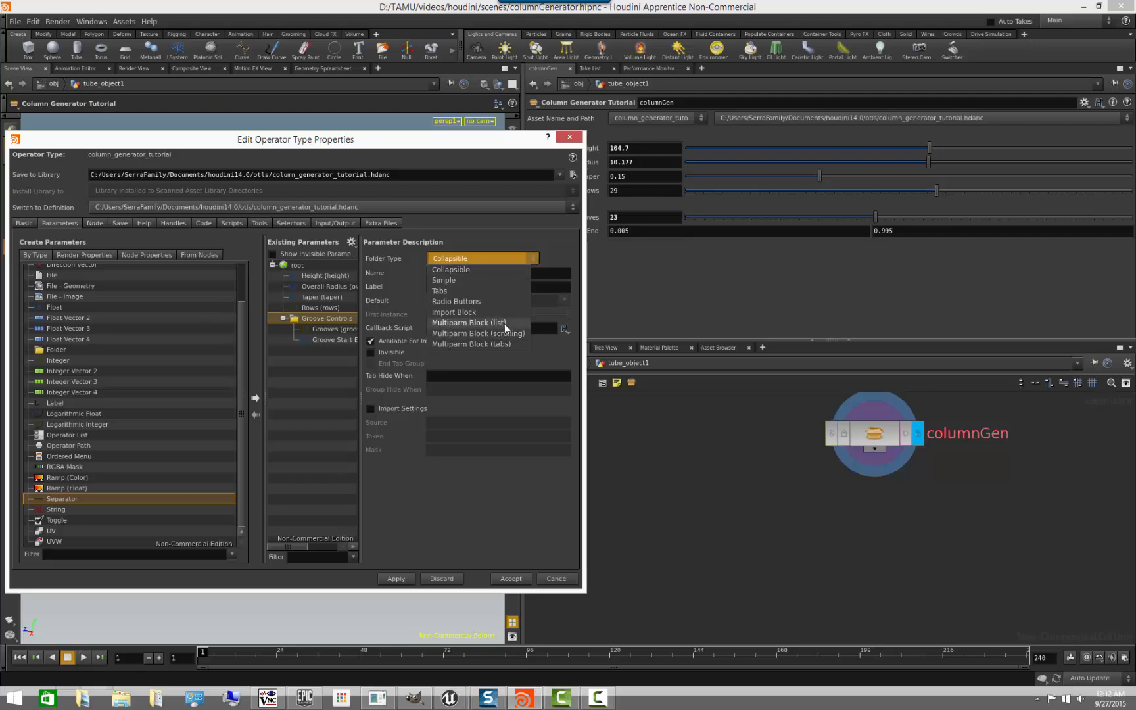
click(467, 269)
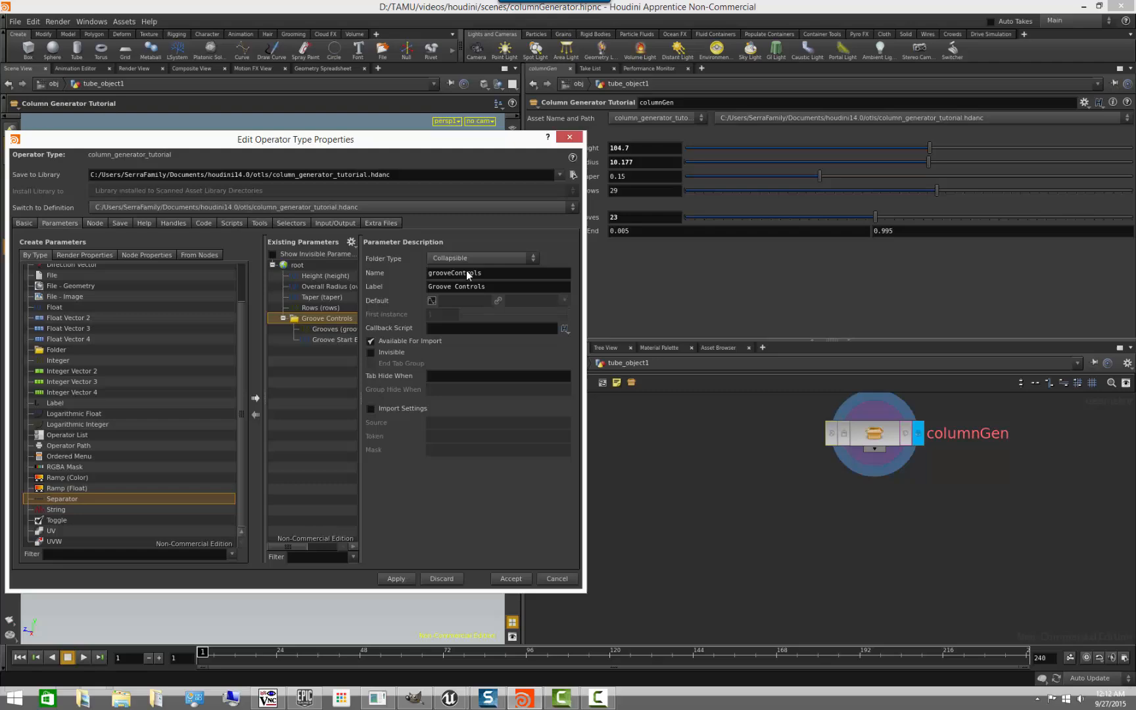
click(394, 579)
drag(503, 141, 593, 424)
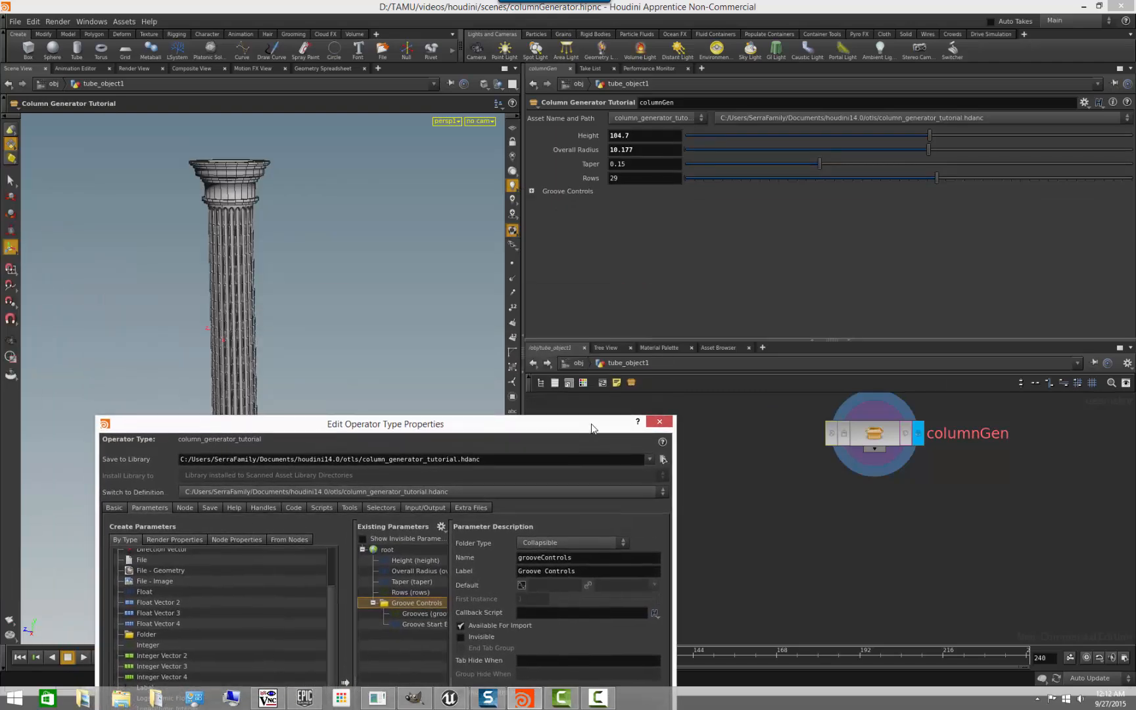
click(532, 191)
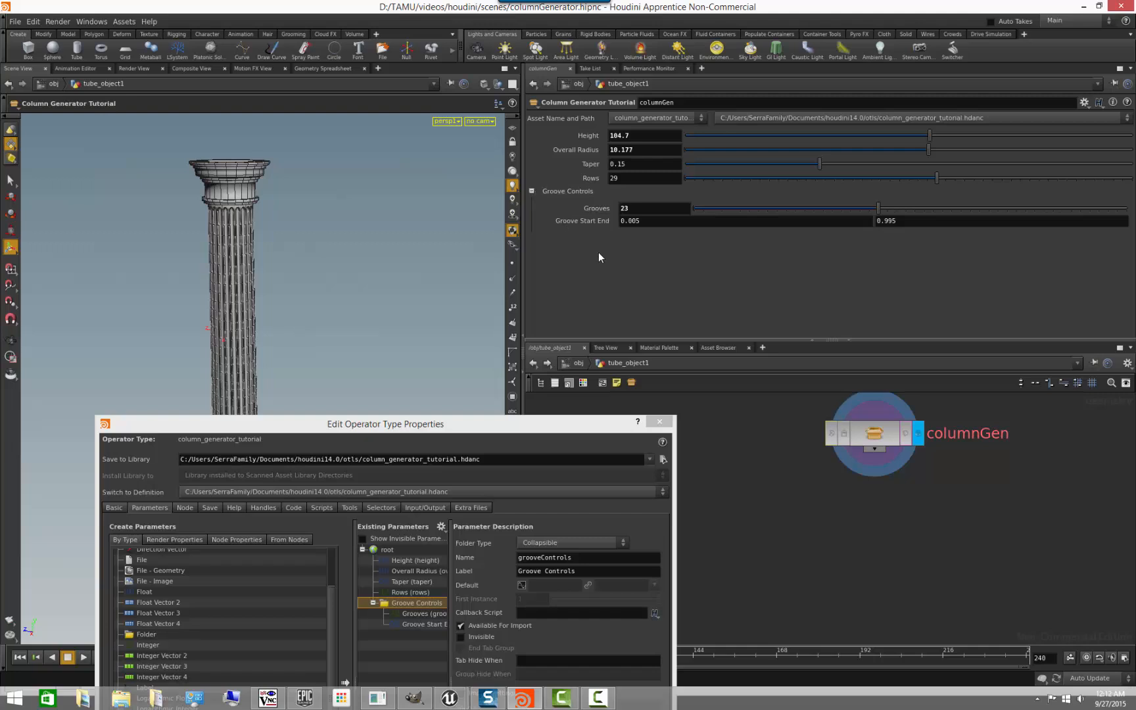
click(533, 190)
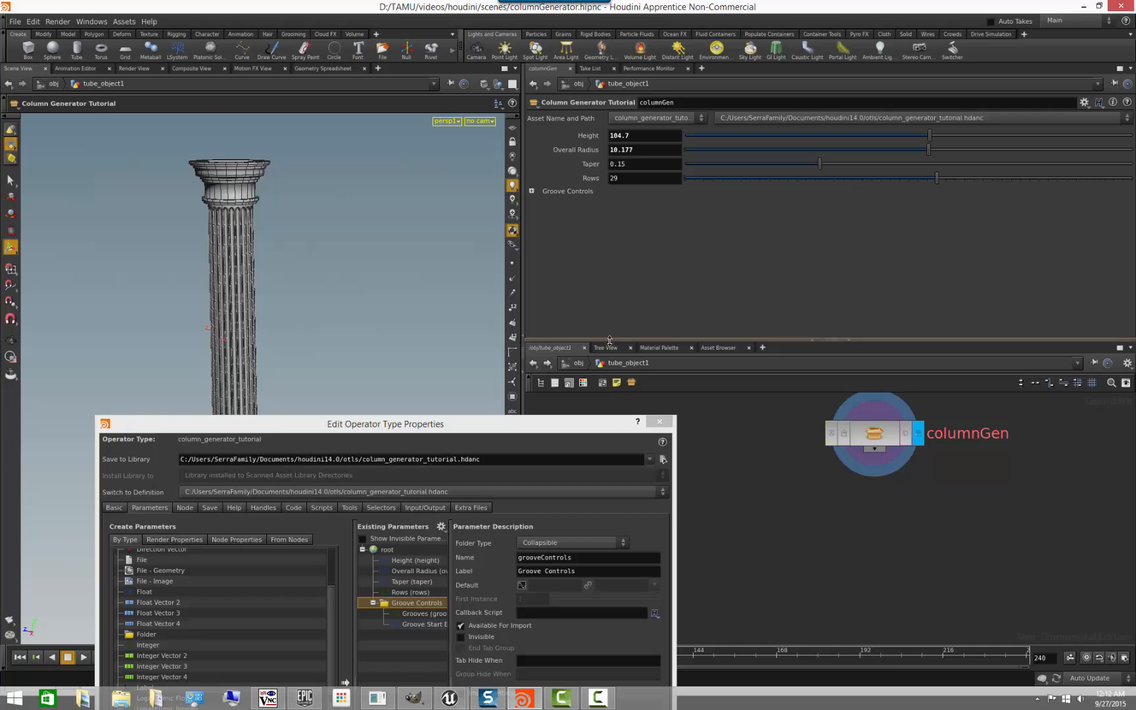
- Add one separator between Rows and the Groove Controls folder and another above Height, and apply the change
drag(514, 430, 480, 201)
drag(119, 556, 388, 386)
drag(122, 554, 375, 334)
click(452, 635)
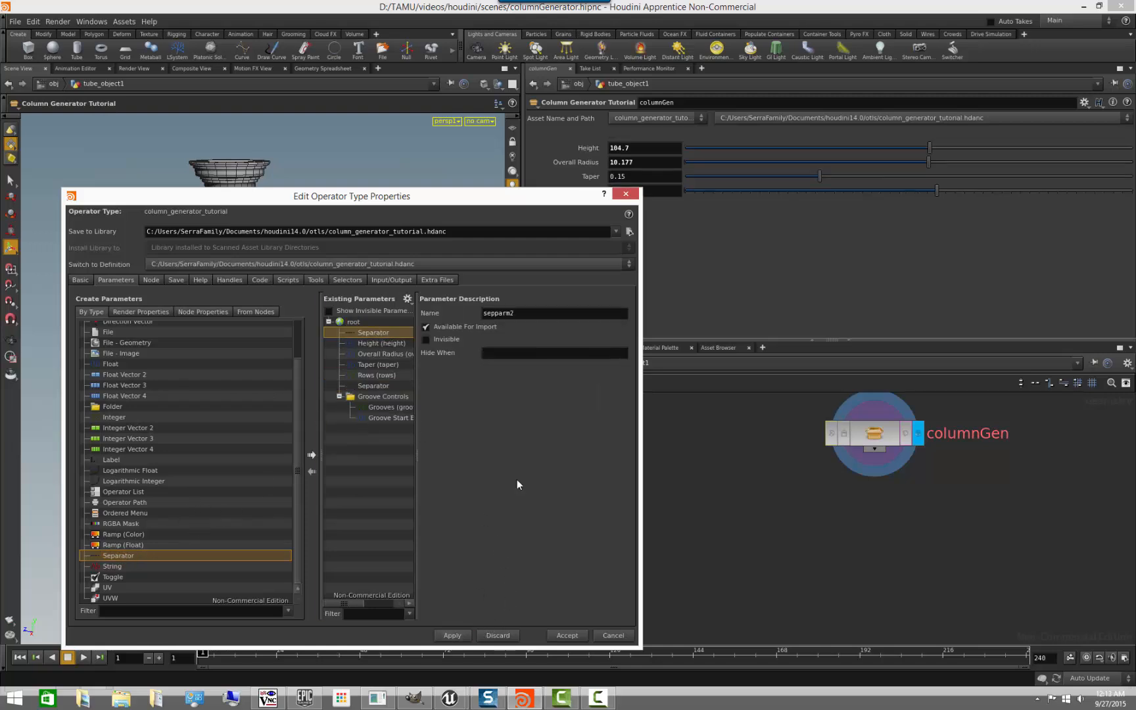
drag(519, 198, 587, 296)
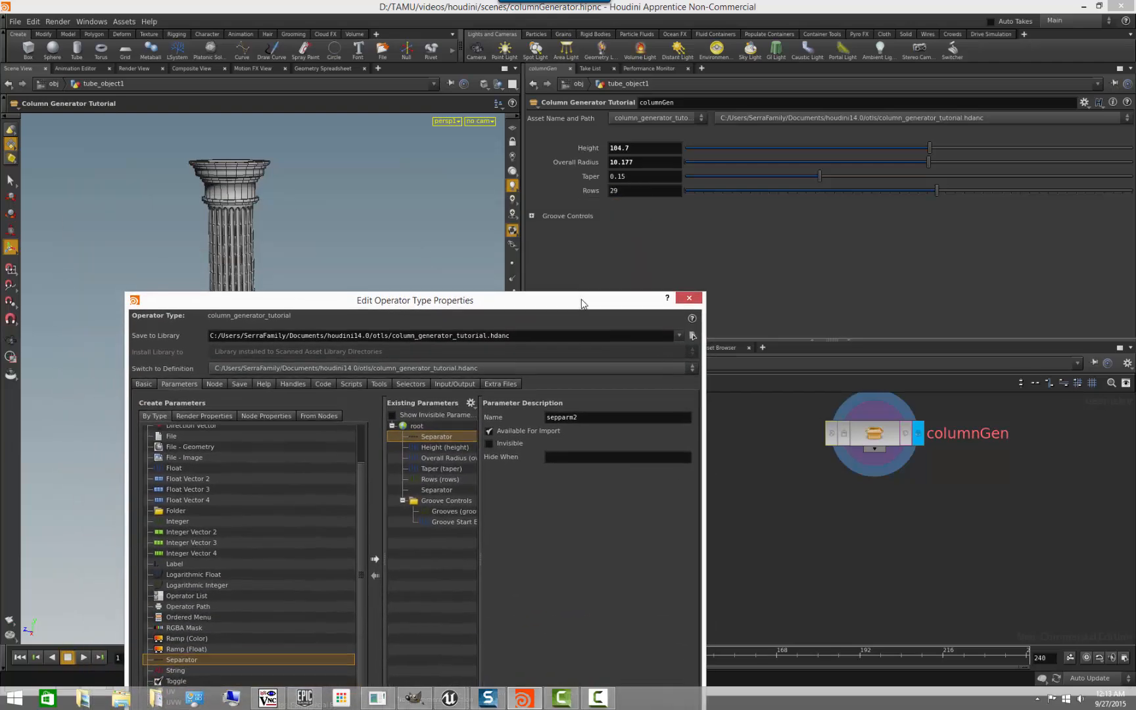
- Test collapsing and expanding the Groove Controls folder on columnGen, leaving it expanded
click(532, 216)
click(532, 215)
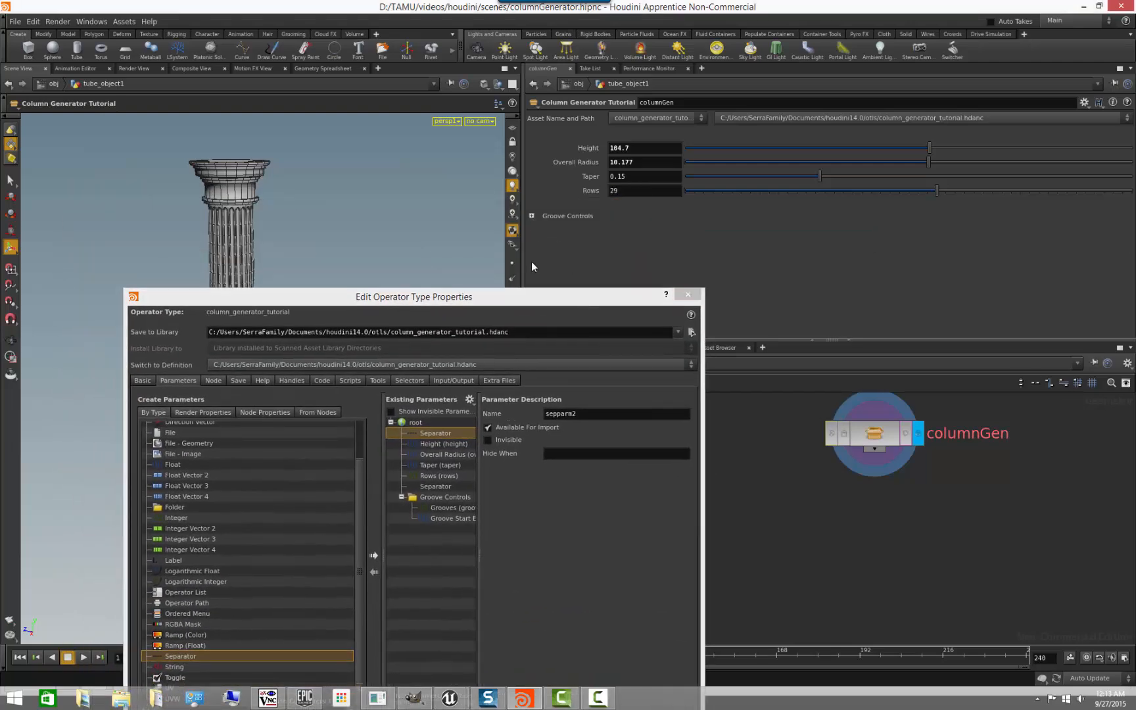
click(534, 215)
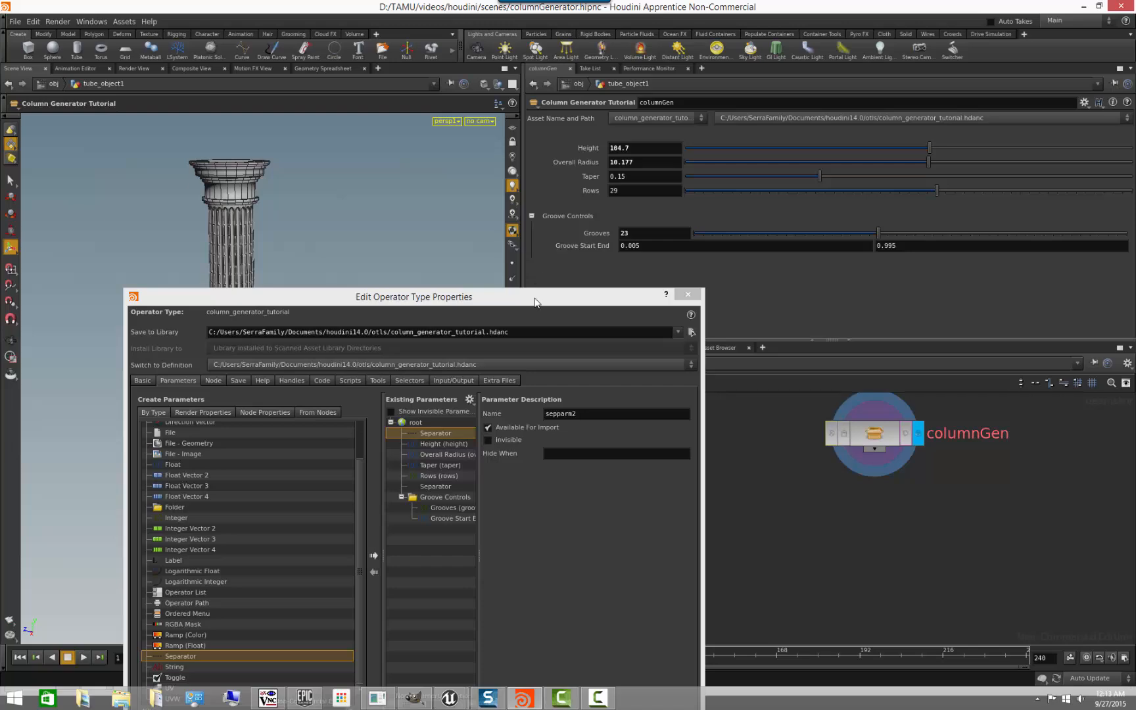
- Inside columnGen, insert a Color node between the normal1 node and the OUT node
drag(536, 301, 491, 360)
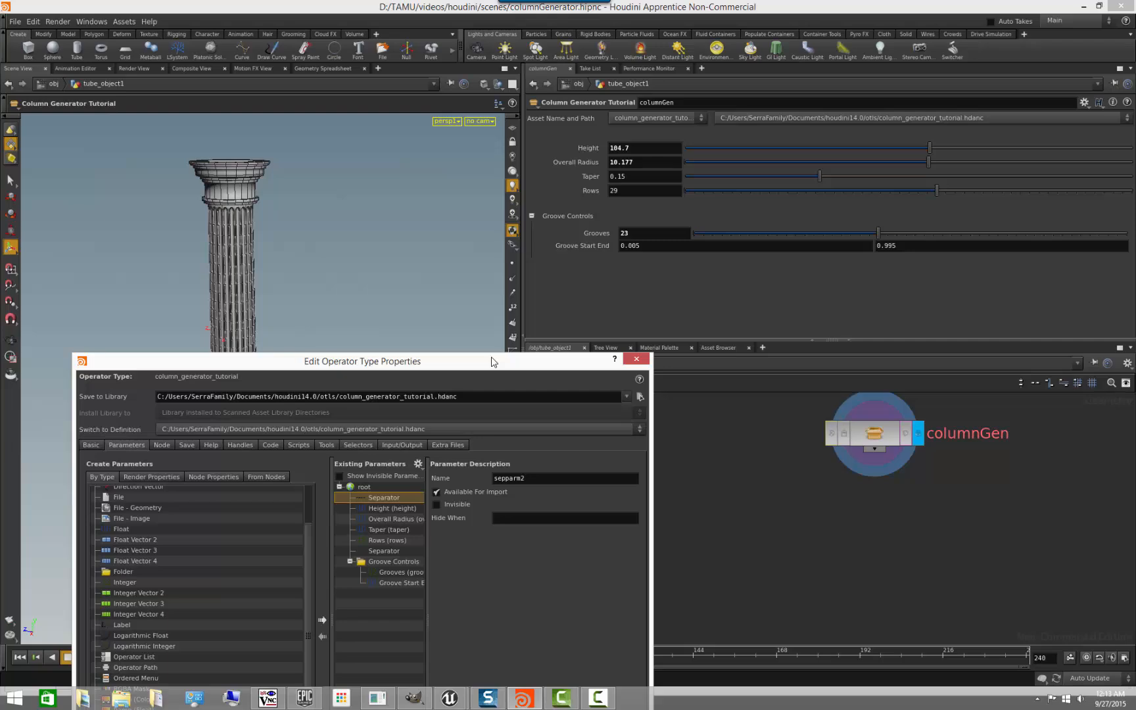
drag(492, 361, 457, 419)
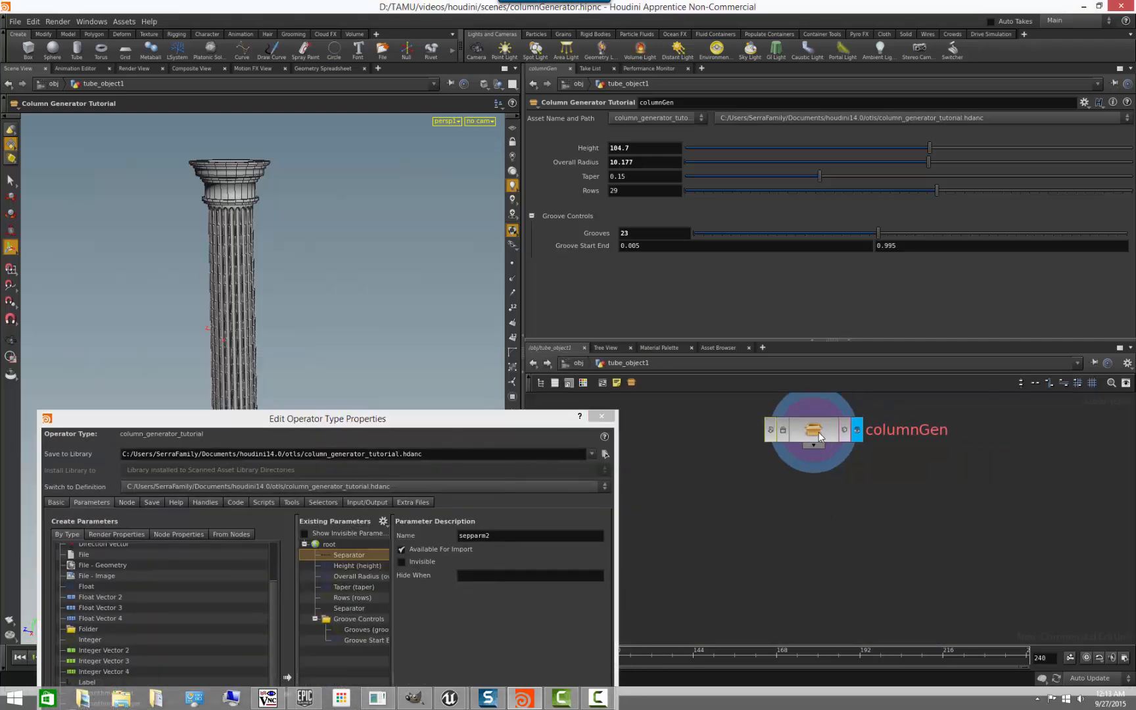
double_click(830, 433)
middle_drag(875, 553, 796, 395)
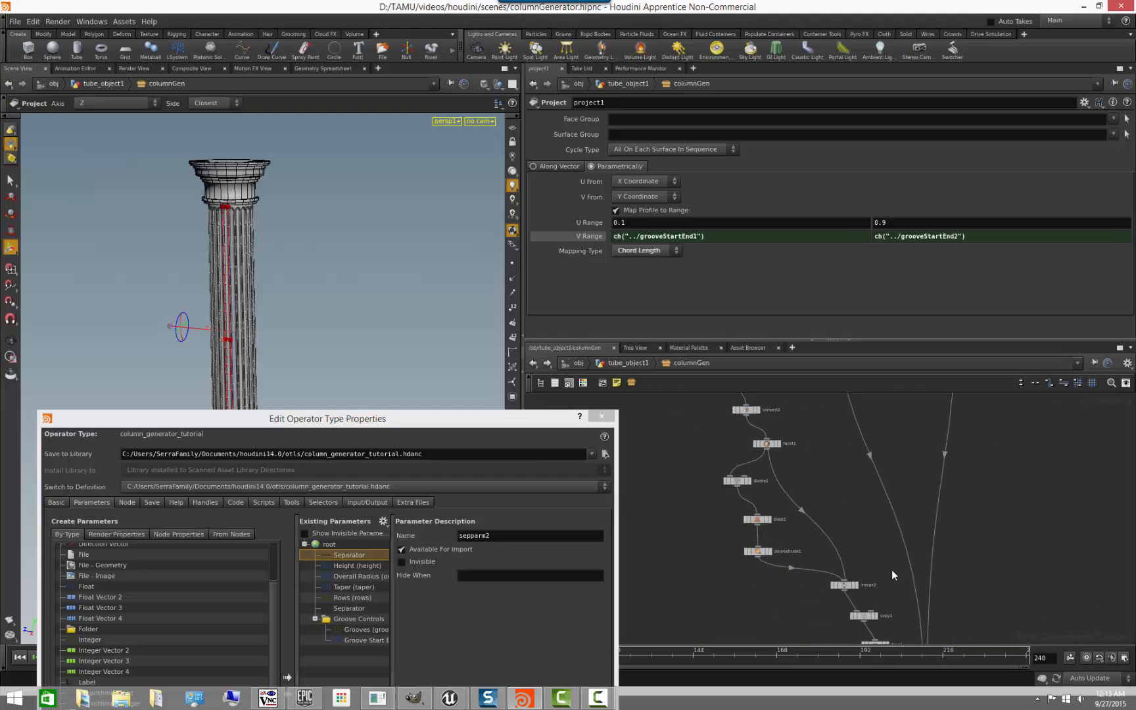
middle_drag(940, 625, 862, 434)
scroll(858, 532, up, 2)
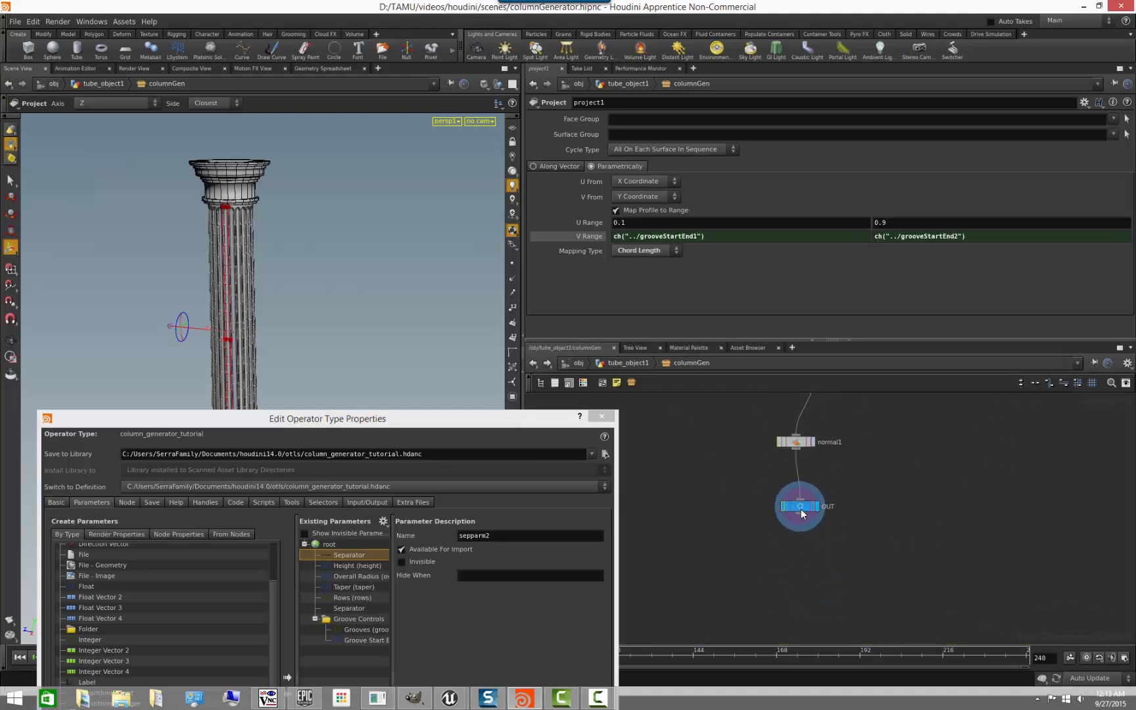
drag(801, 509, 797, 565)
key(Tab)
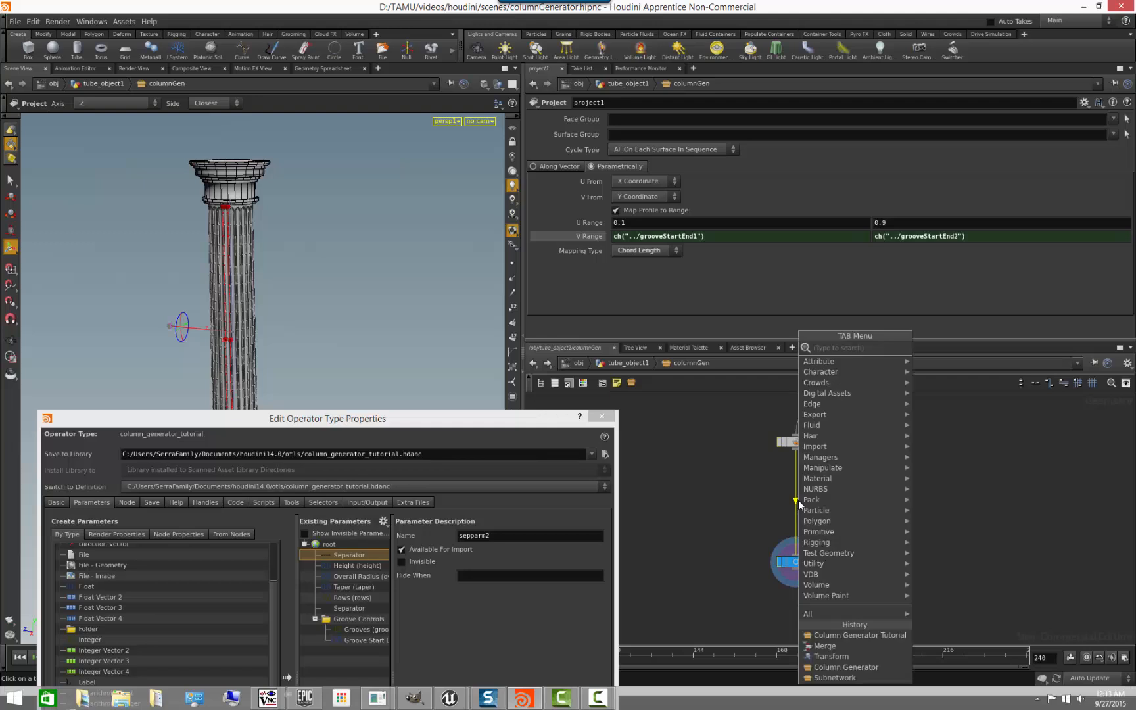
text(color)
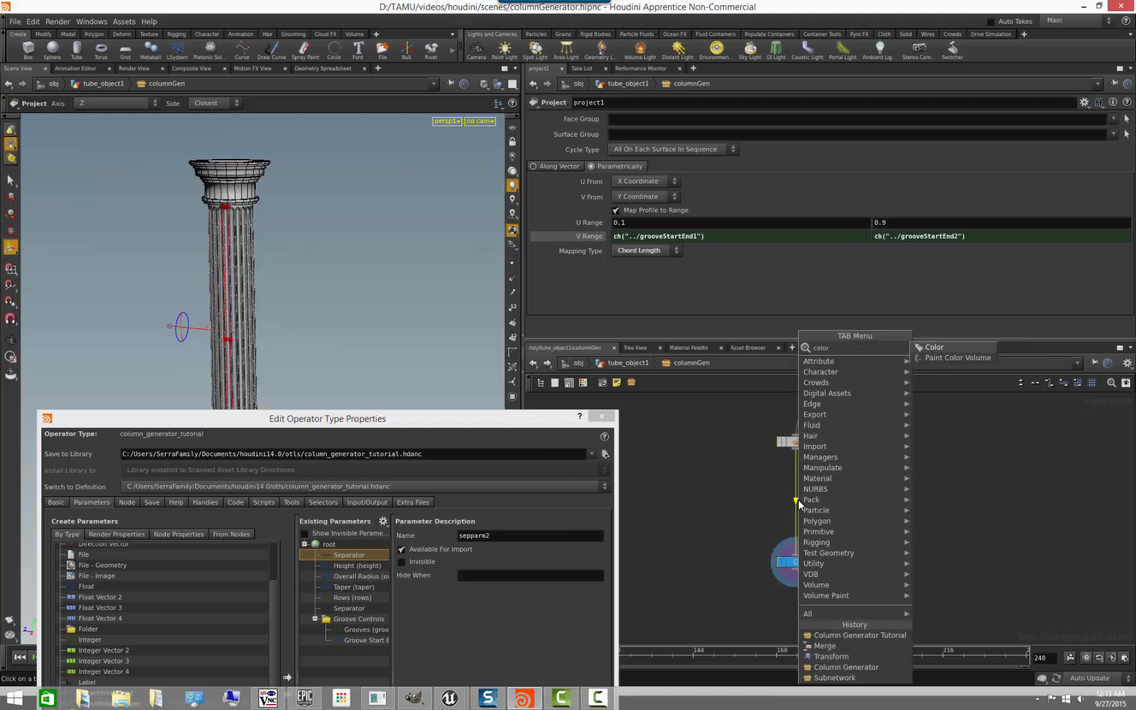
key(Escape)
click(797, 503)
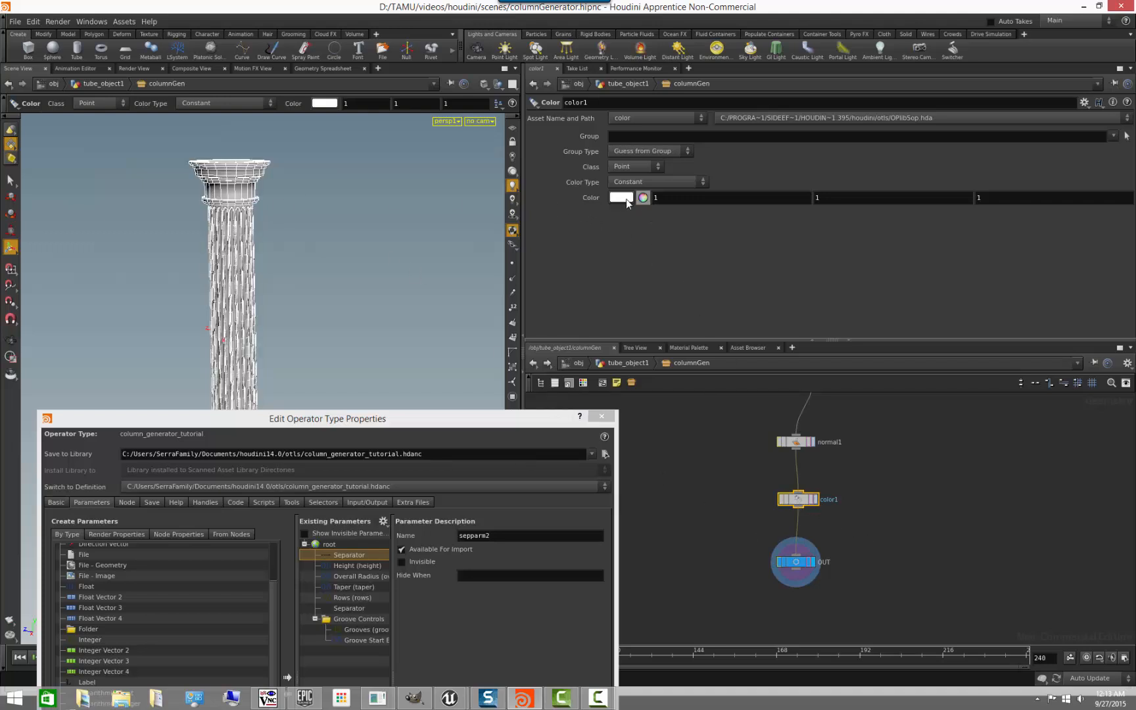
- Try several colors on the color1 node and settle on a neutral grey of 0.5, 0.5, 0.5
click(643, 197)
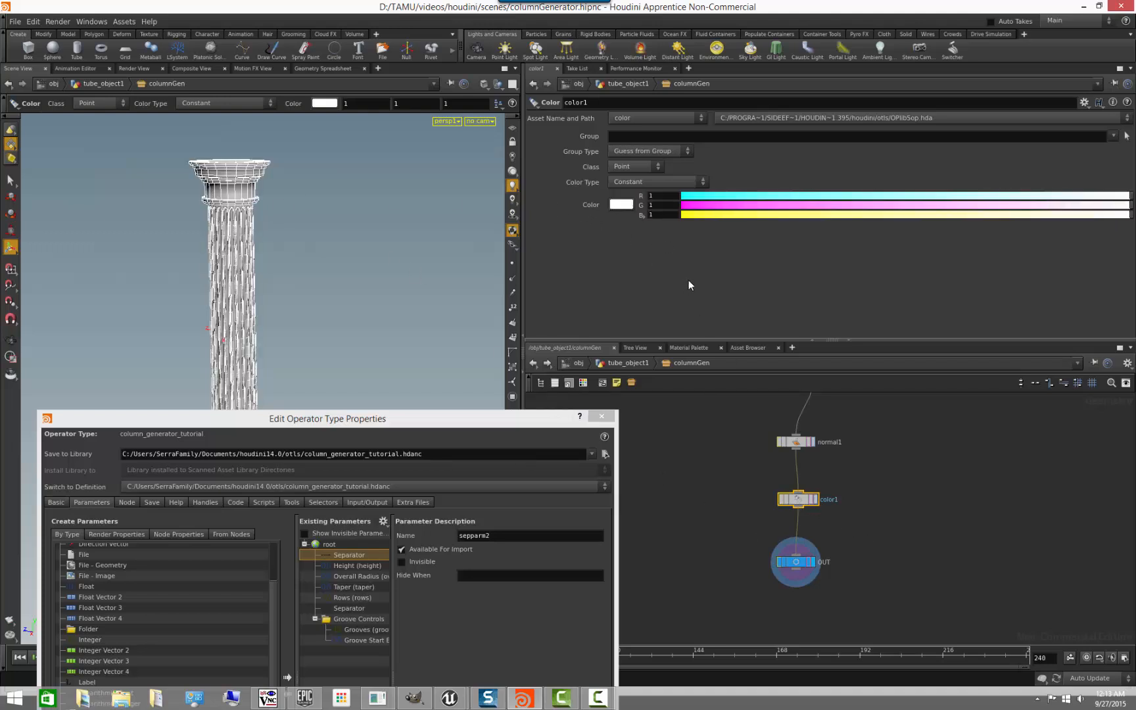
click(621, 205)
click(541, 175)
click(485, 156)
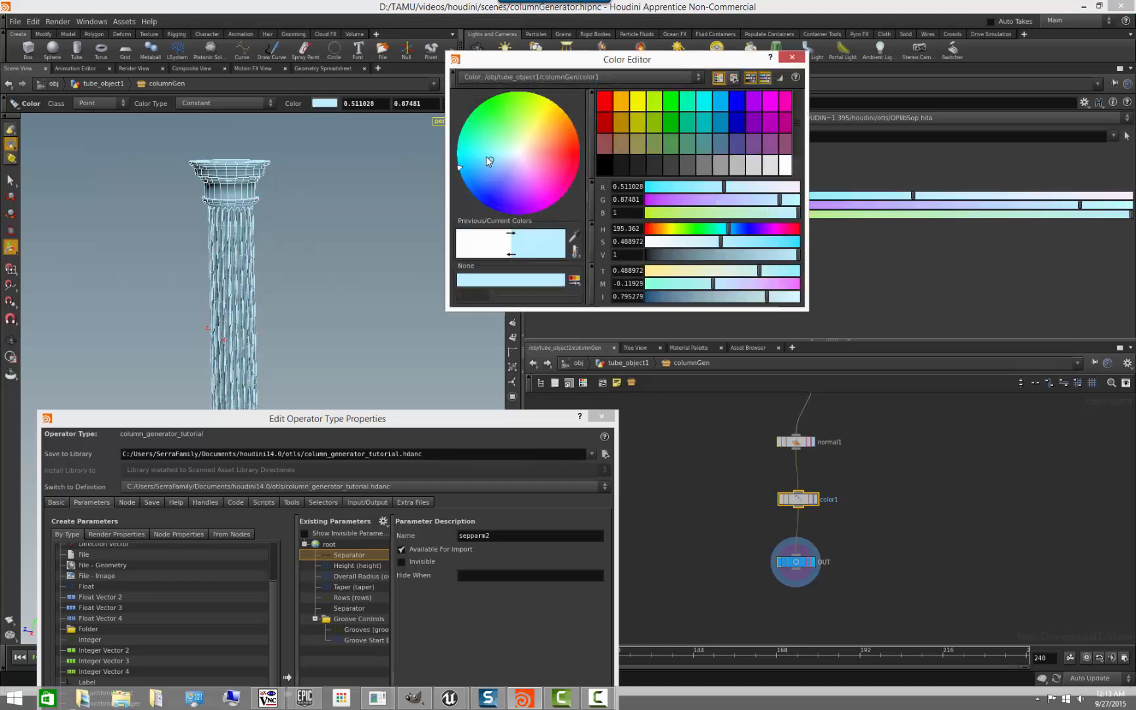
click(514, 115)
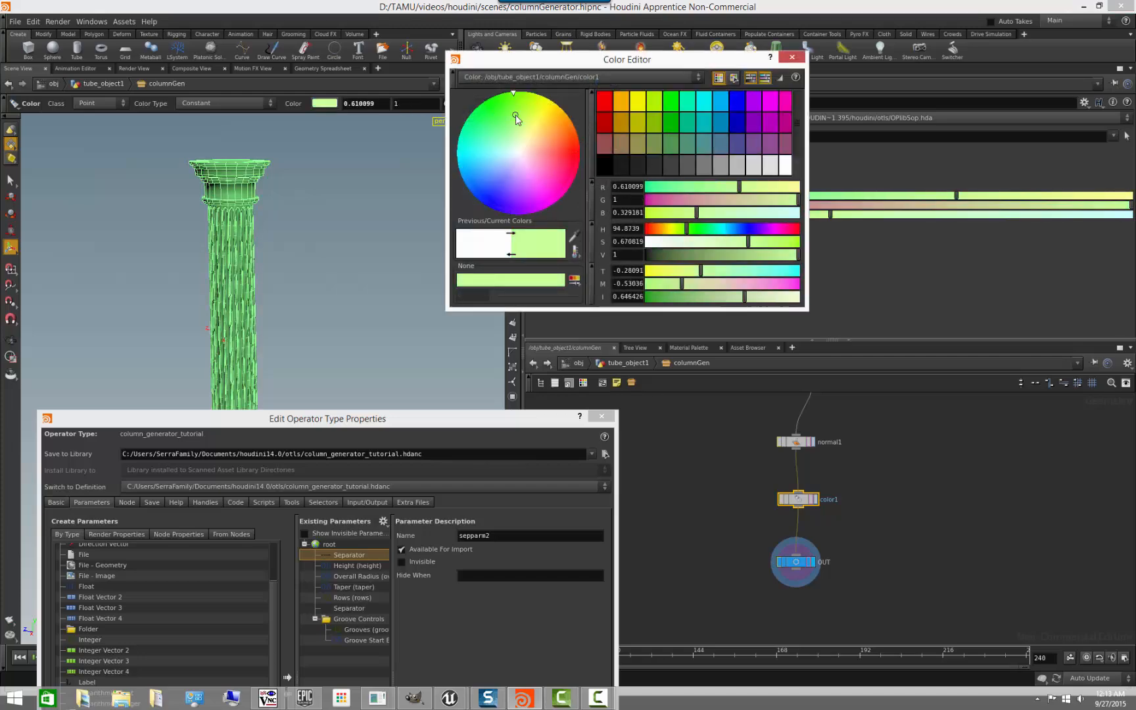
click(519, 153)
click(718, 168)
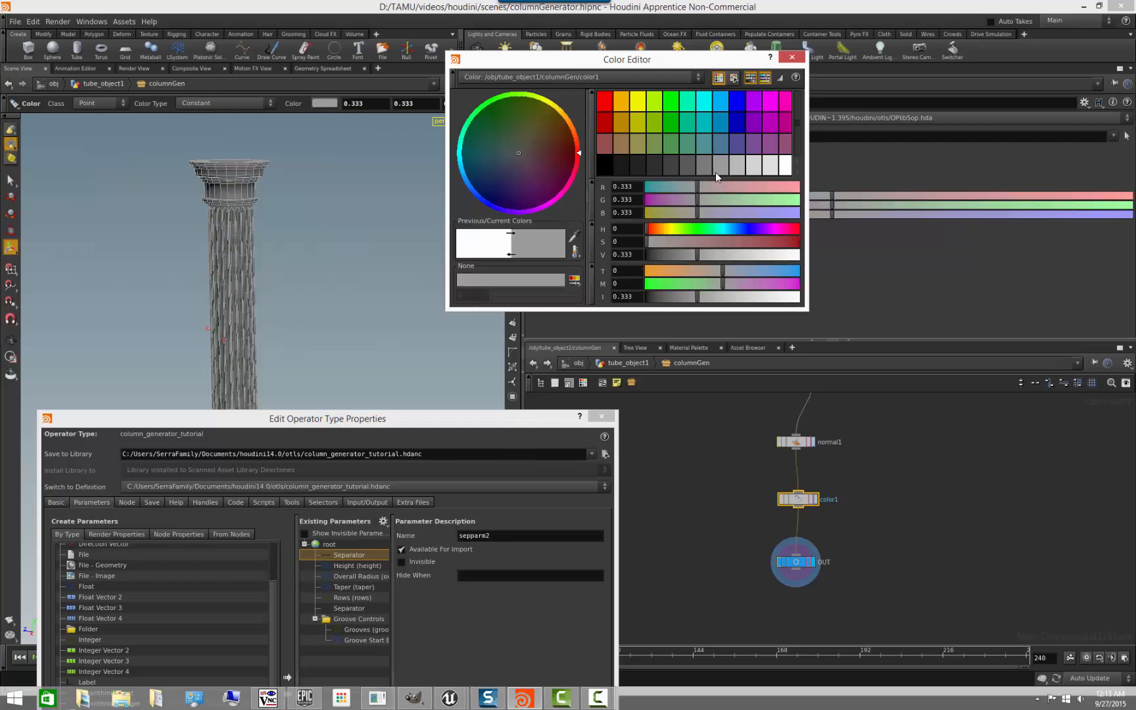
click(735, 168)
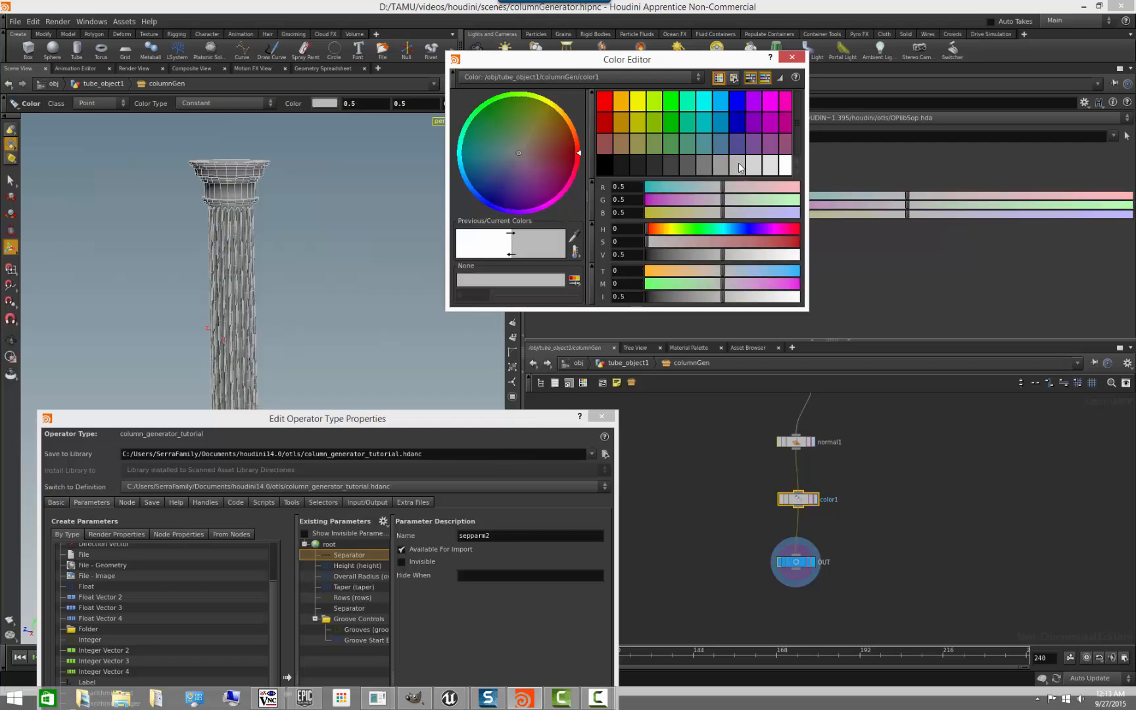
click(792, 58)
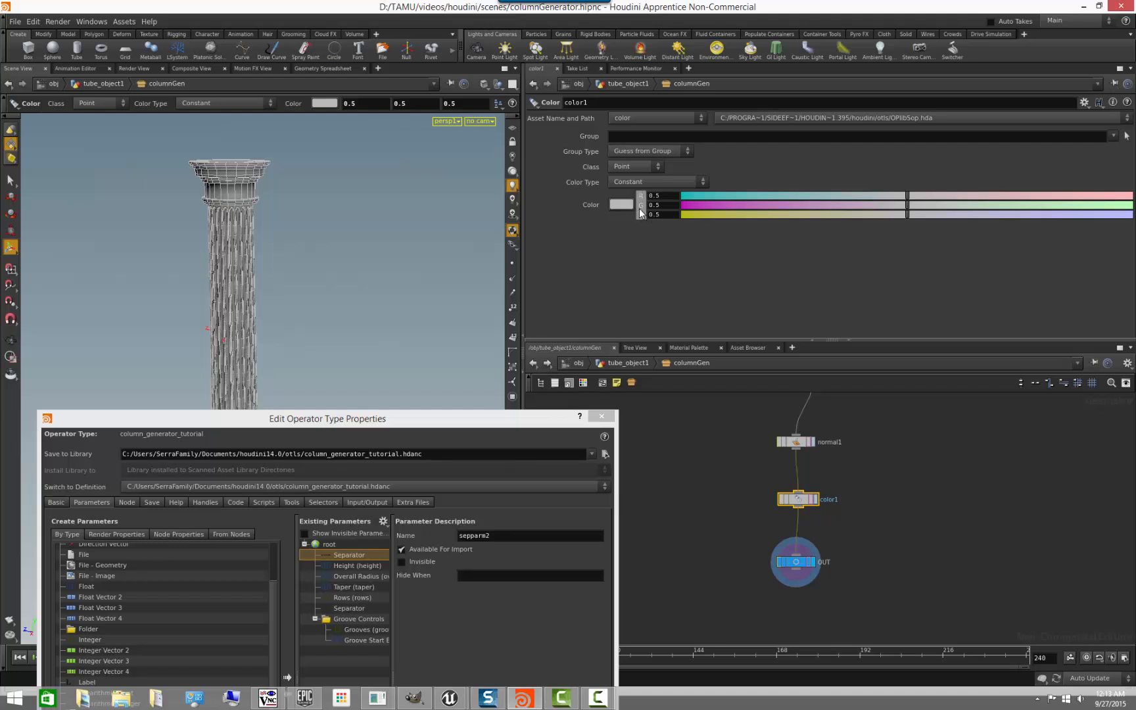
- Cycle the Color parameter's slider modes until it shows plain value fields again
click(641, 212)
click(641, 214)
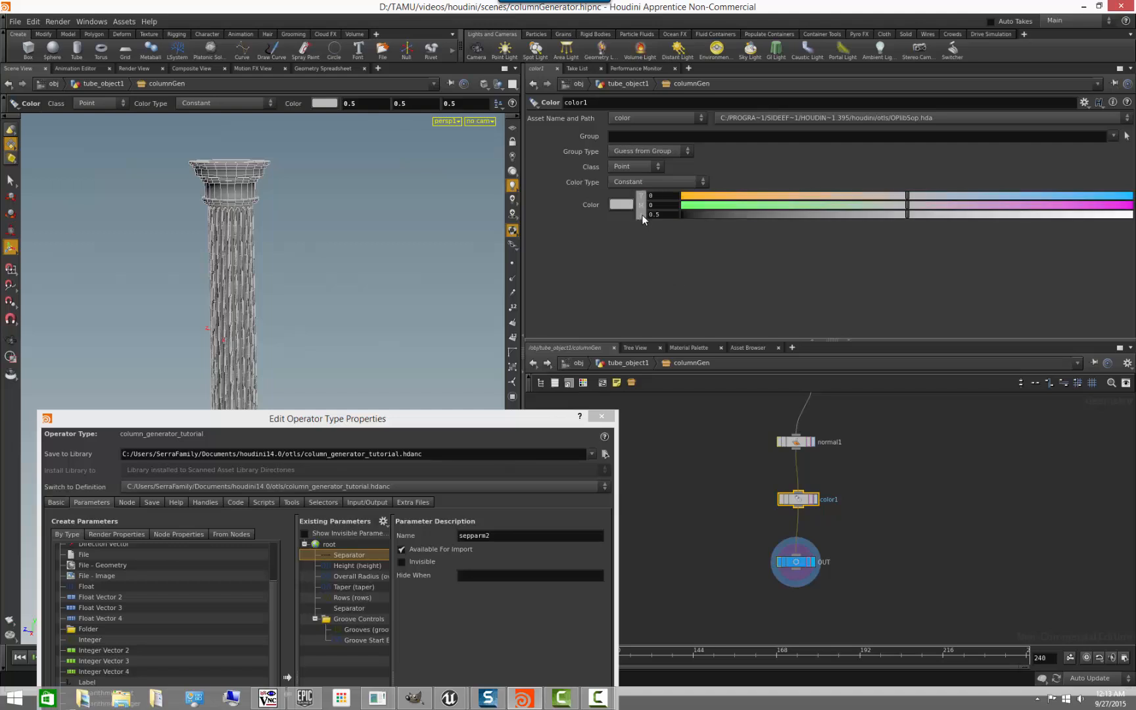
click(642, 214)
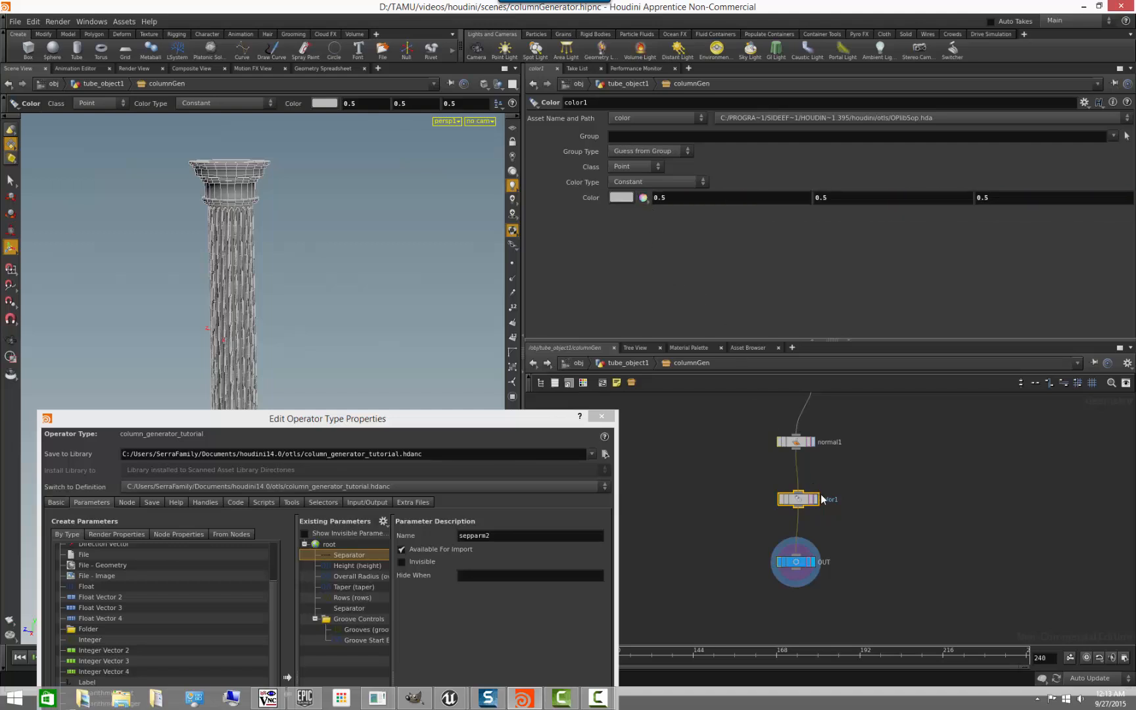
click(856, 508)
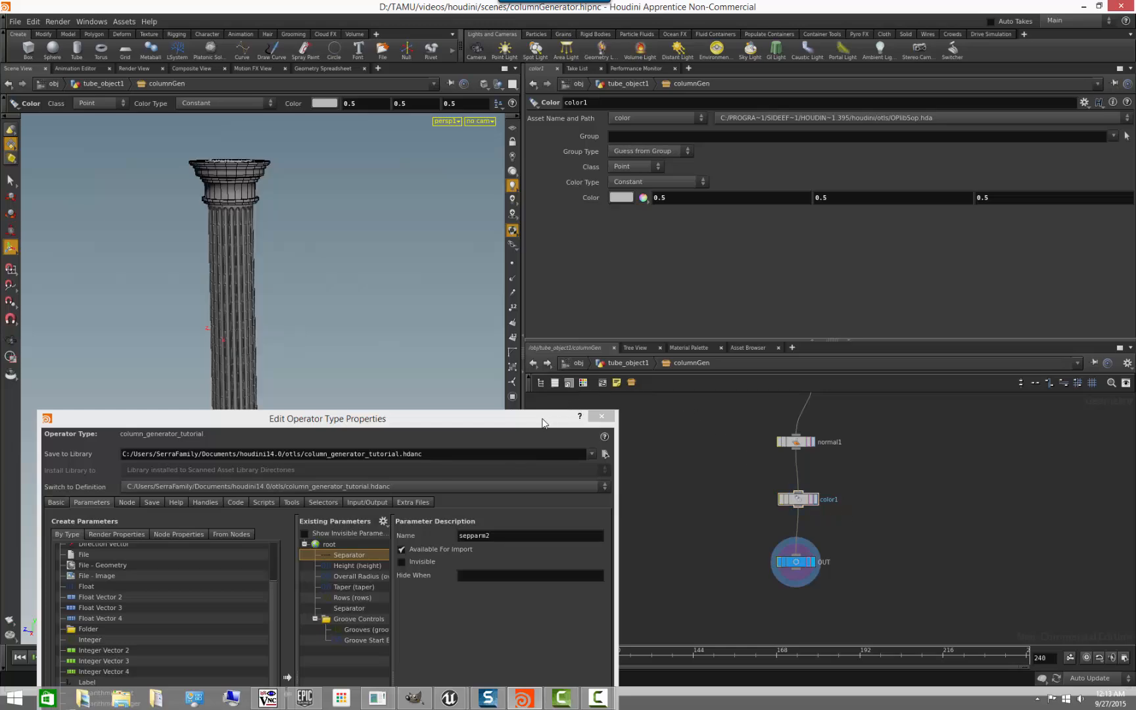
- Promote color1's Color parameter to the asset between Rows and the separator, and apply the change
drag(543, 423, 552, 380)
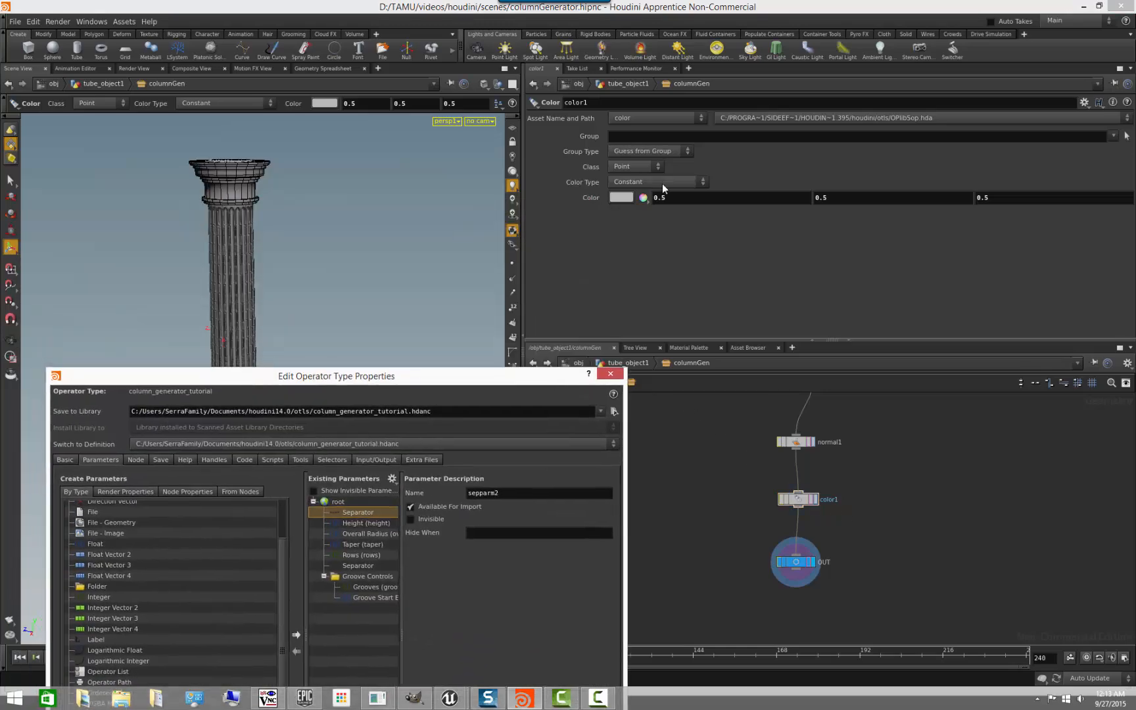
click(601, 211)
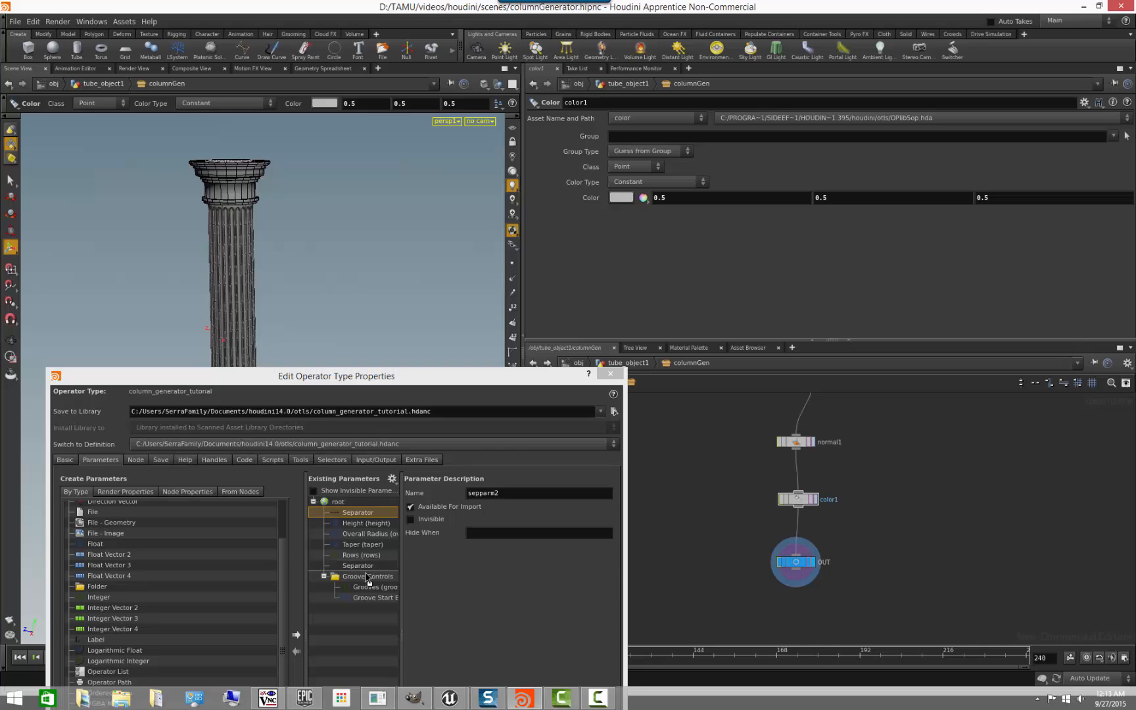
drag(368, 579, 365, 569)
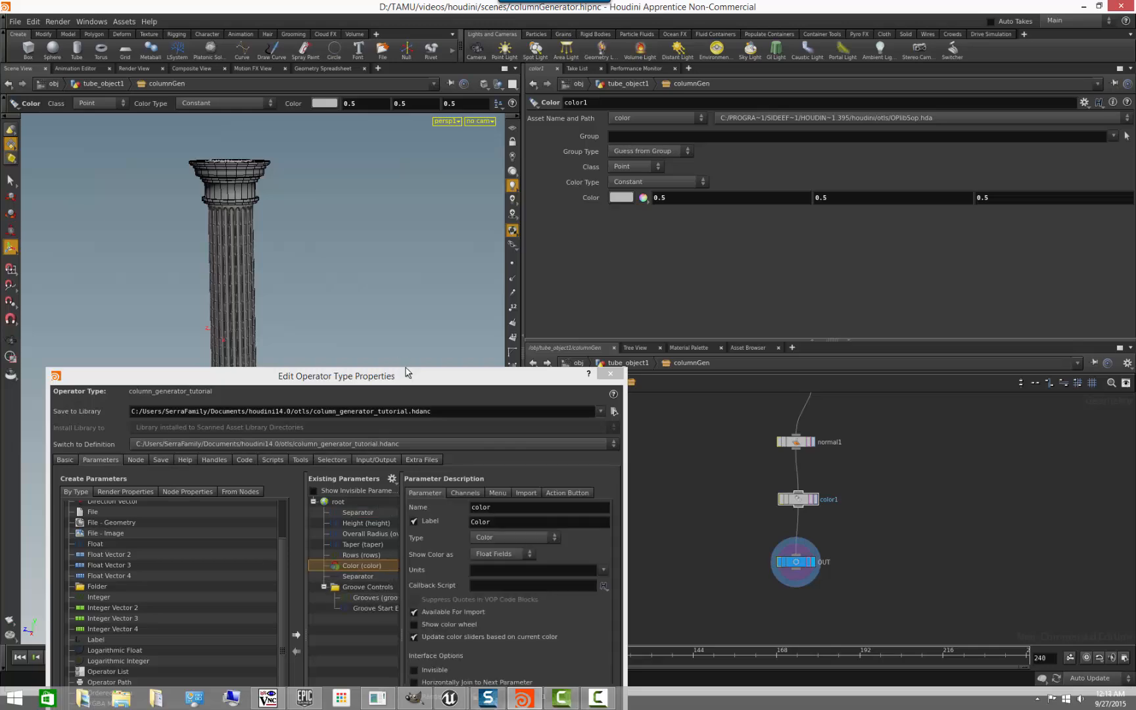
drag(405, 372, 373, 192)
click(410, 636)
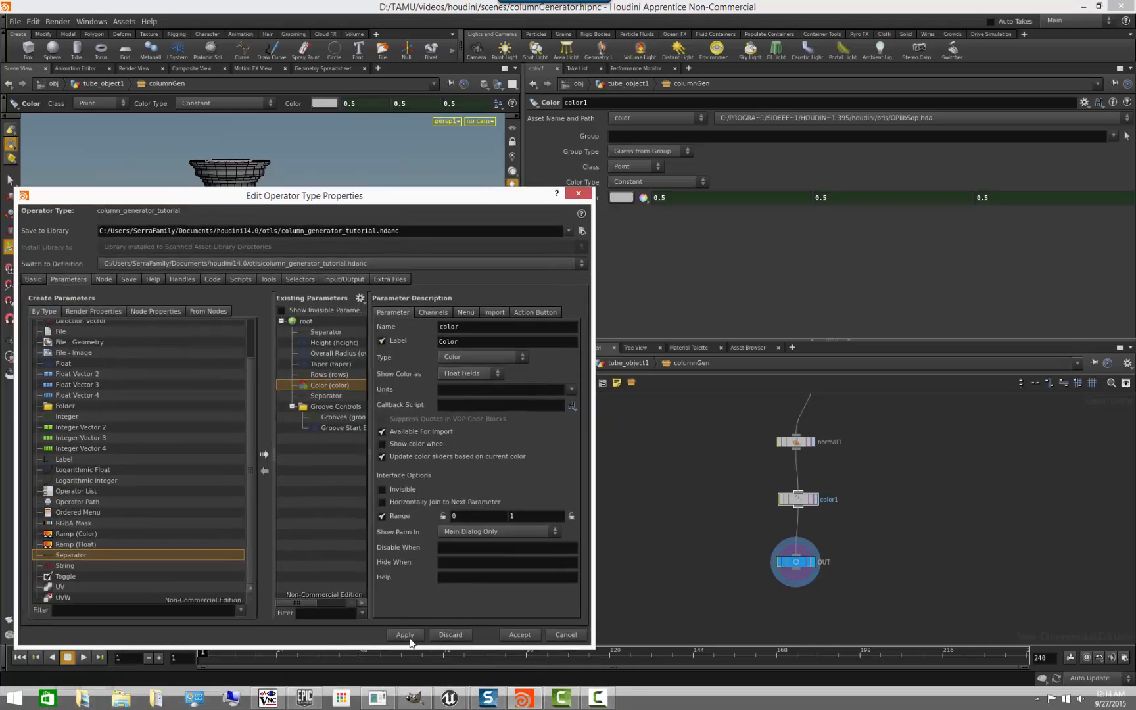
- Back on columnGen, collapse the Groove Controls folder and test the promoted Color by setting it to 0.5, 0.448577, 0.490646
drag(510, 196, 534, 577)
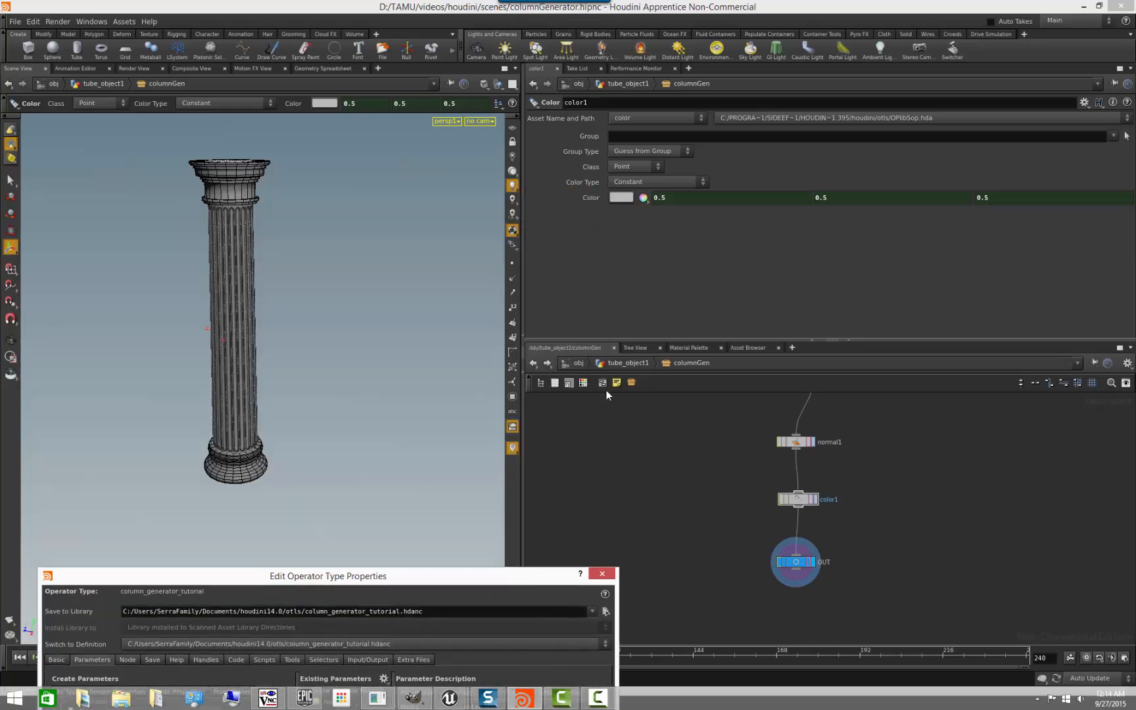
key(u)
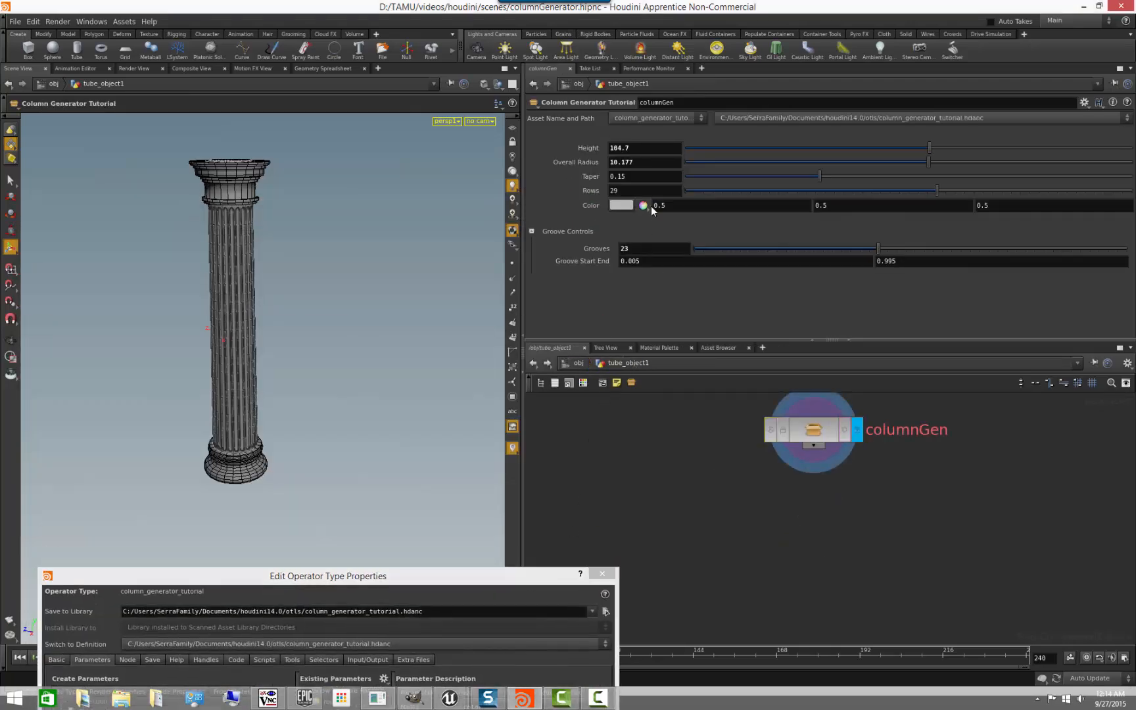
click(532, 232)
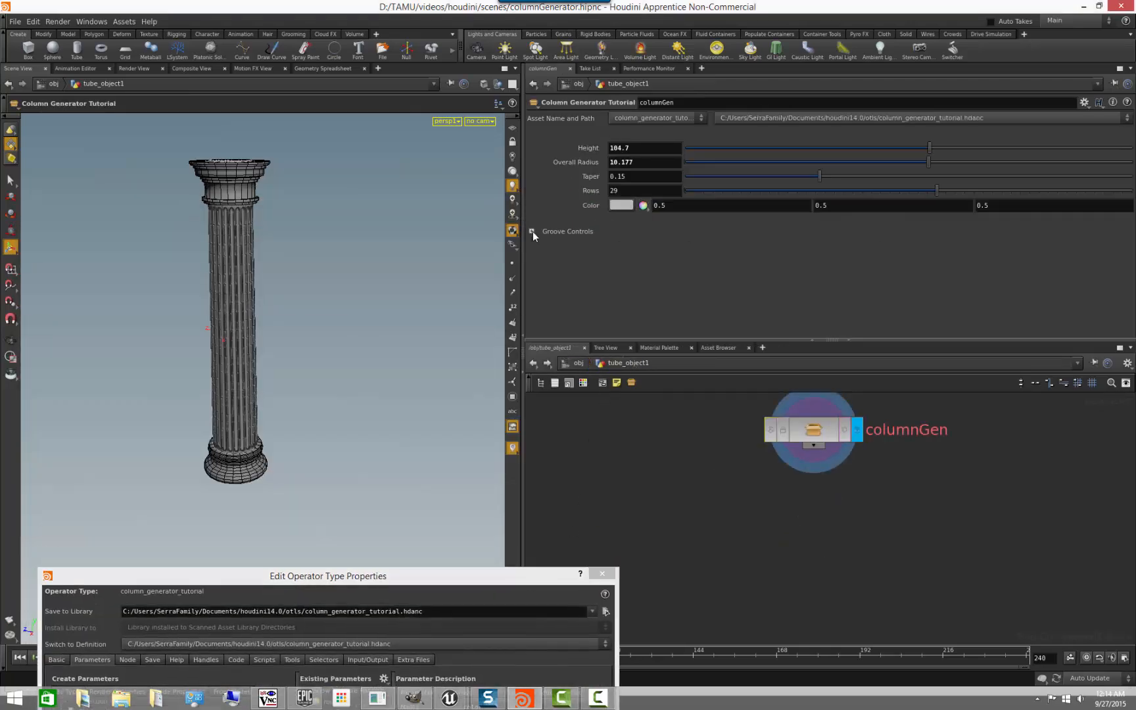
click(626, 206)
mouse_move(556, 197)
mouse_down()
mouse_move(497, 185)
mouse_move(500, 133)
mouse_move(521, 155)
mouse_up()
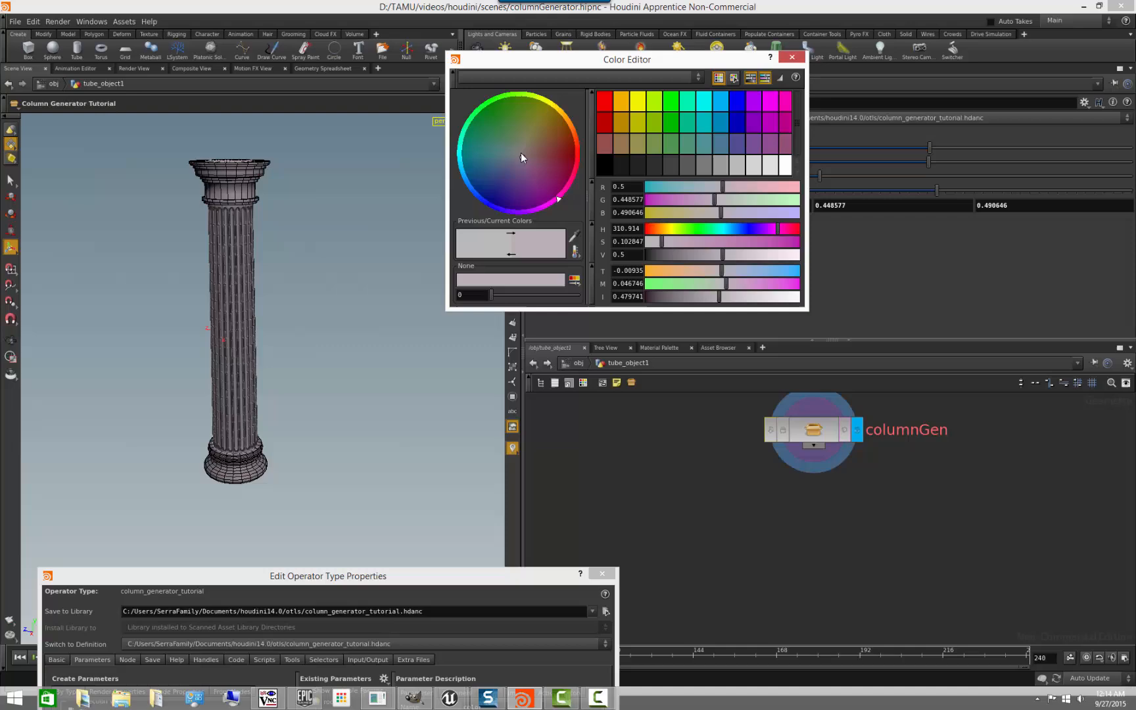
click(793, 58)
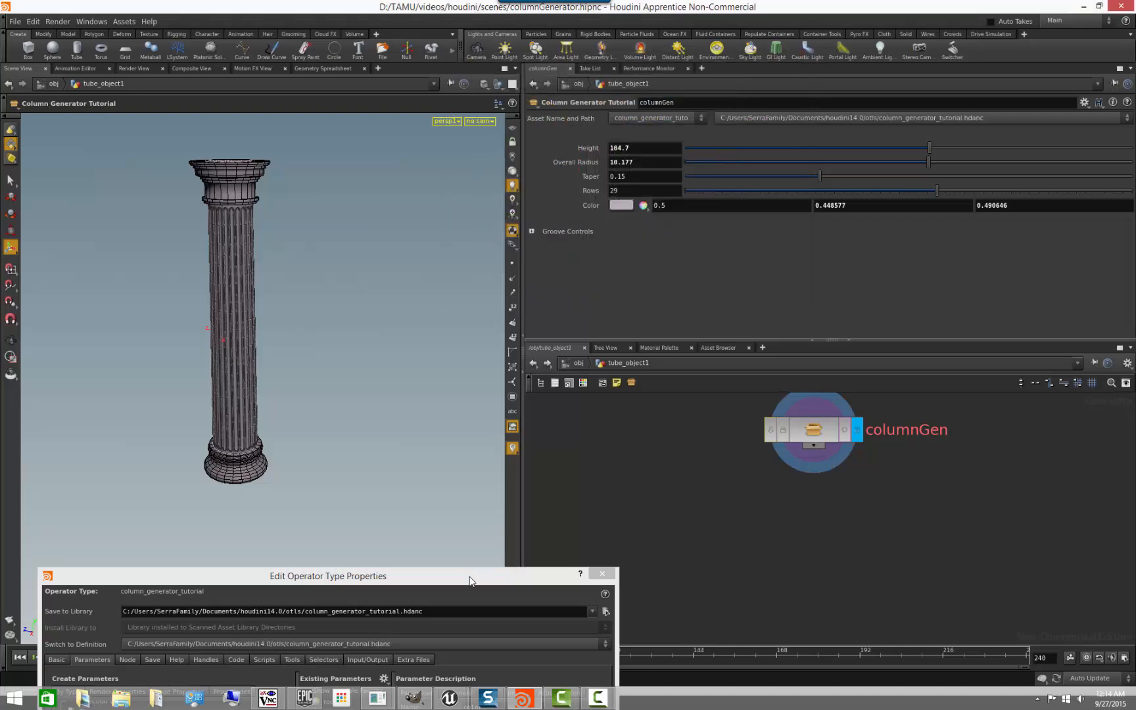
- Examine the recolored column up close from several angles in the viewport
drag(473, 578, 778, 206)
drag(780, 272, 790, 202)
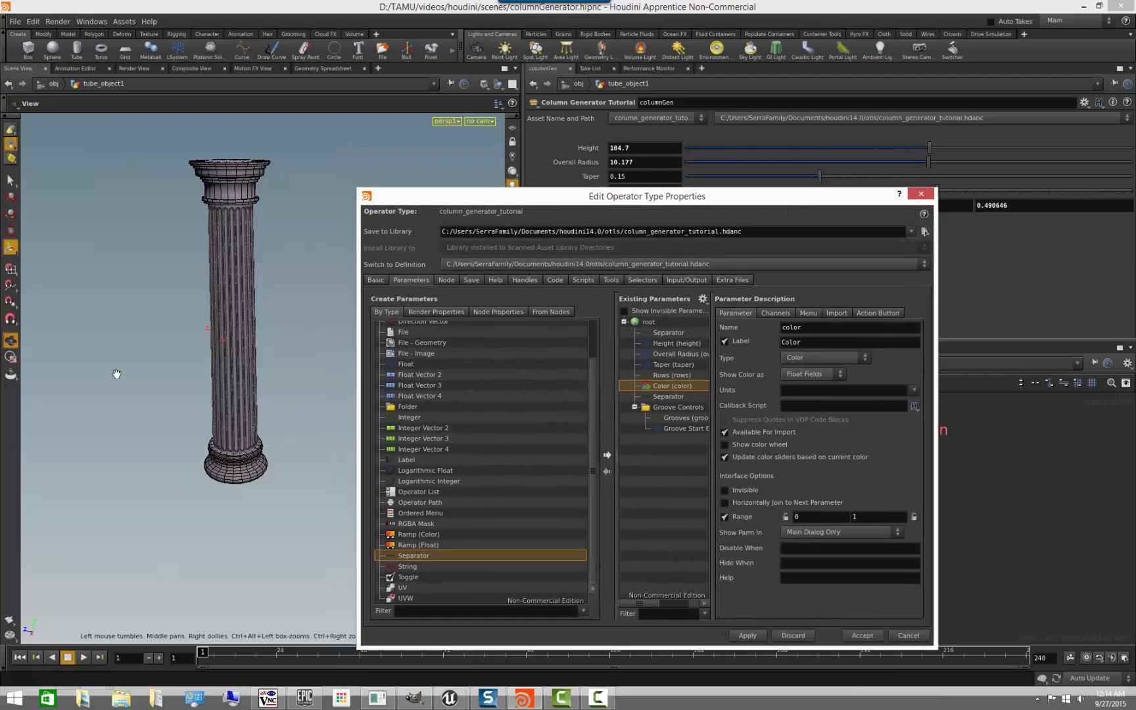
alt+right_drag(115, 376, 223, 381)
alt+middle_drag(223, 381, 230, 449)
alt+drag(231, 449, 266, 445)
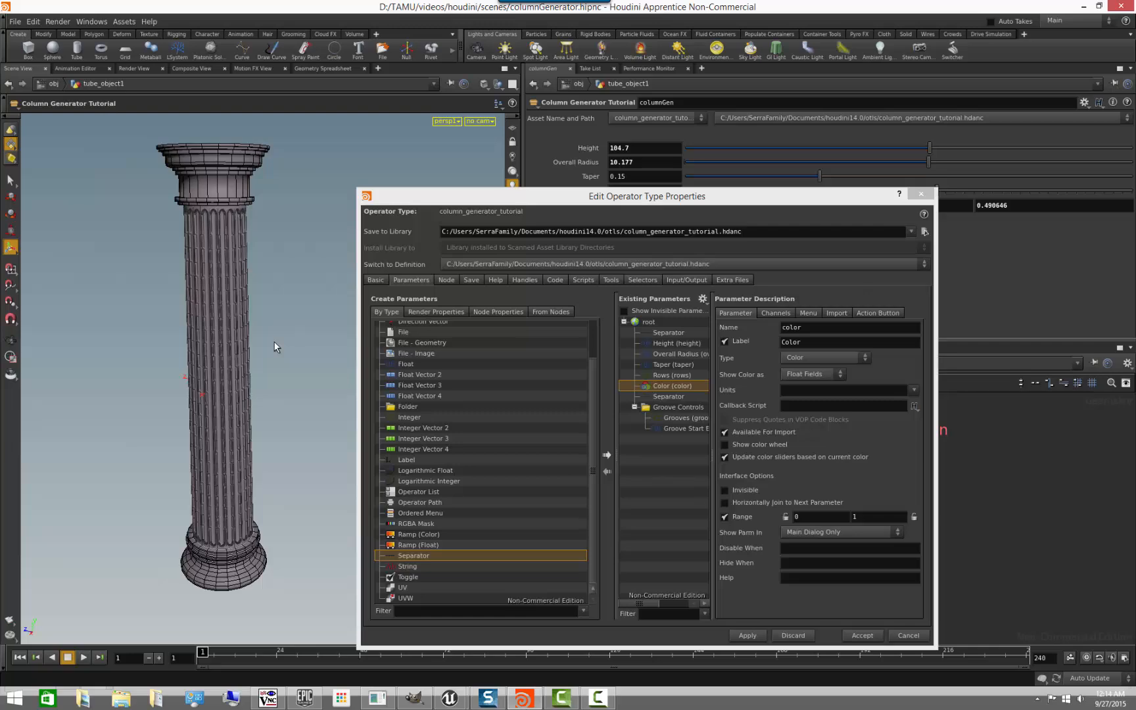
drag(249, 362, 245, 158)
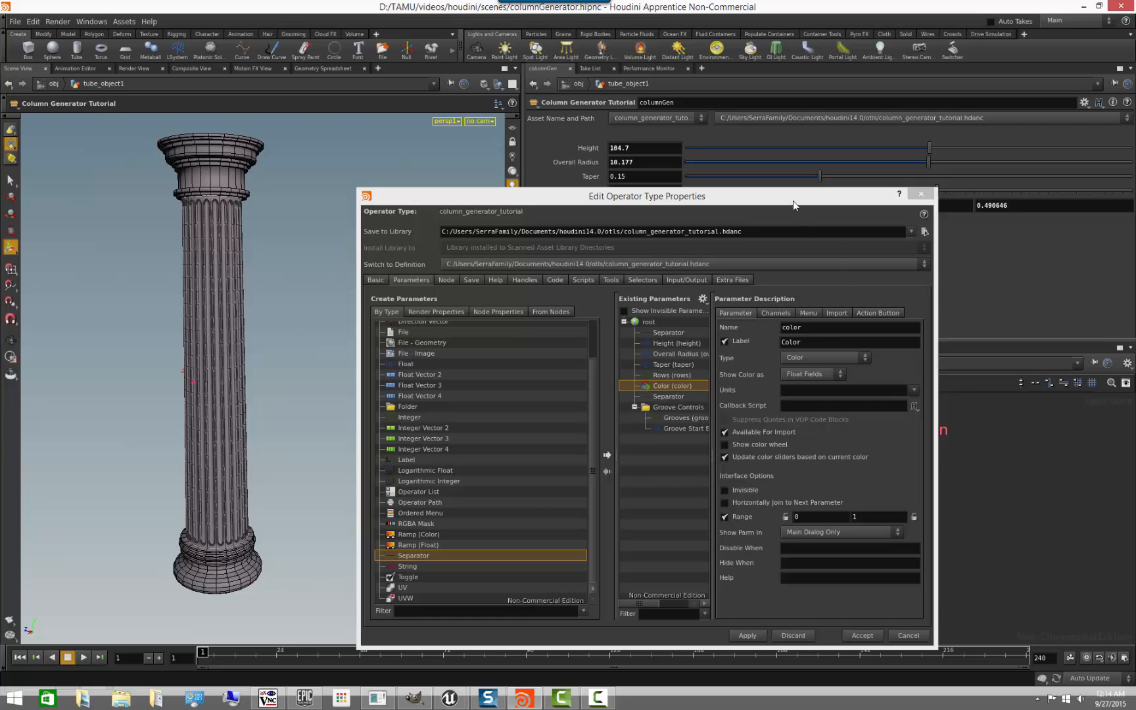
- Move the Edit Operator Type Properties window out of the way and go inside the columnGen asset's network
drag(852, 203, 640, 612)
double_click(827, 440)
click(882, 480)
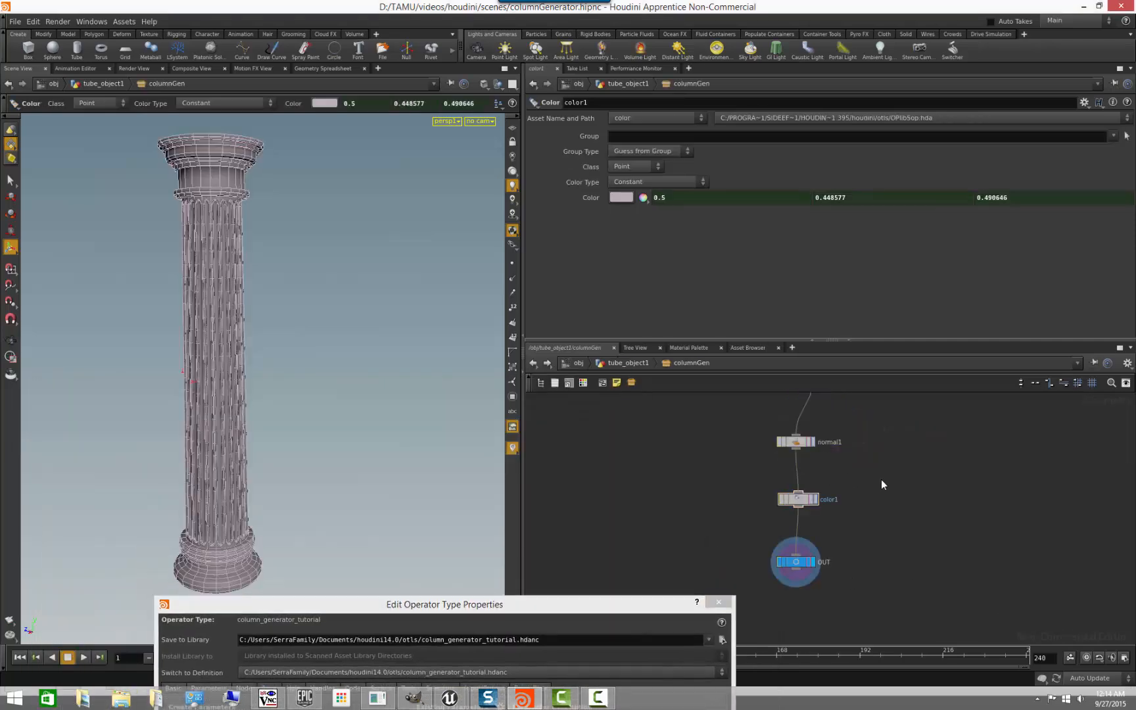
- Add a Merge node beside the existing chain and wire both extrude1 and extrude2 into it
middle_drag(921, 457, 889, 629)
scroll(960, 533, down, 5)
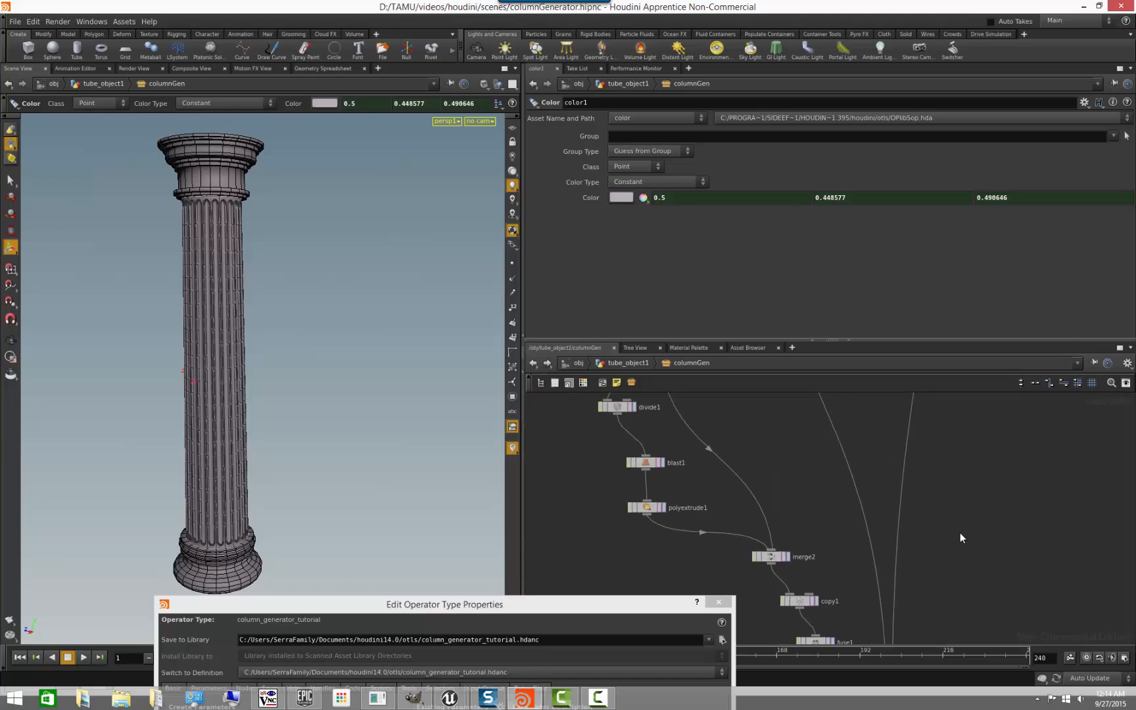
middle_drag(966, 626, 990, 524)
scroll(985, 565, up, 3)
scroll(985, 567, down, 2)
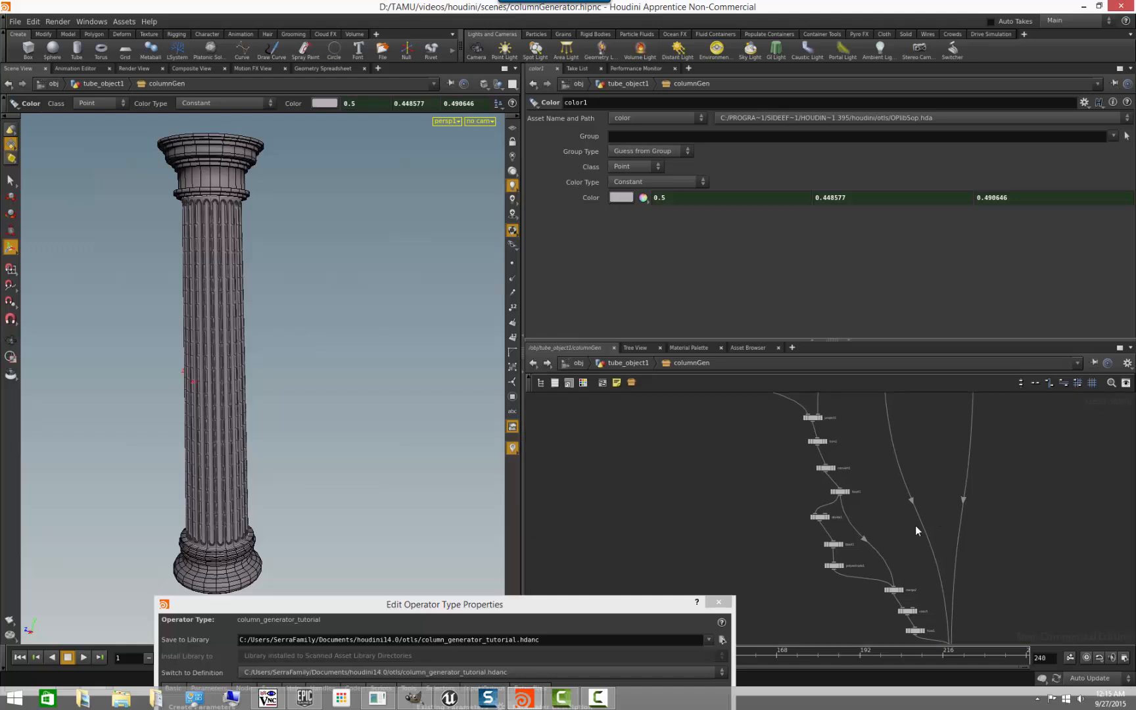
middle_drag(897, 505, 857, 583)
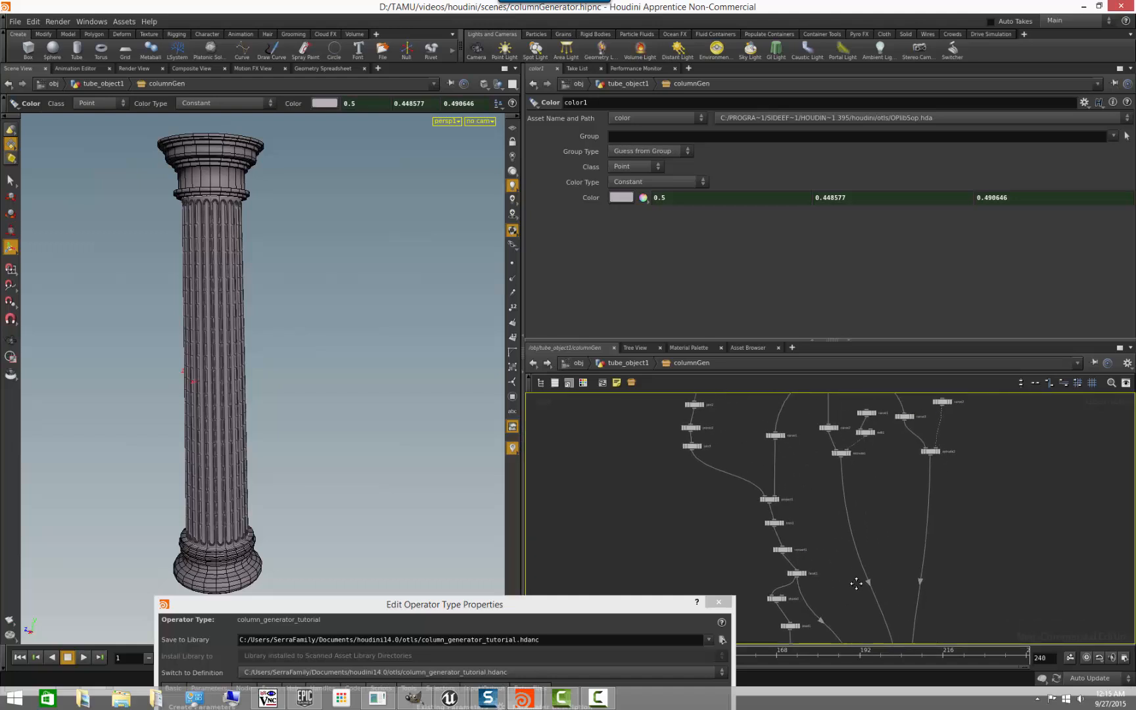
click(846, 455)
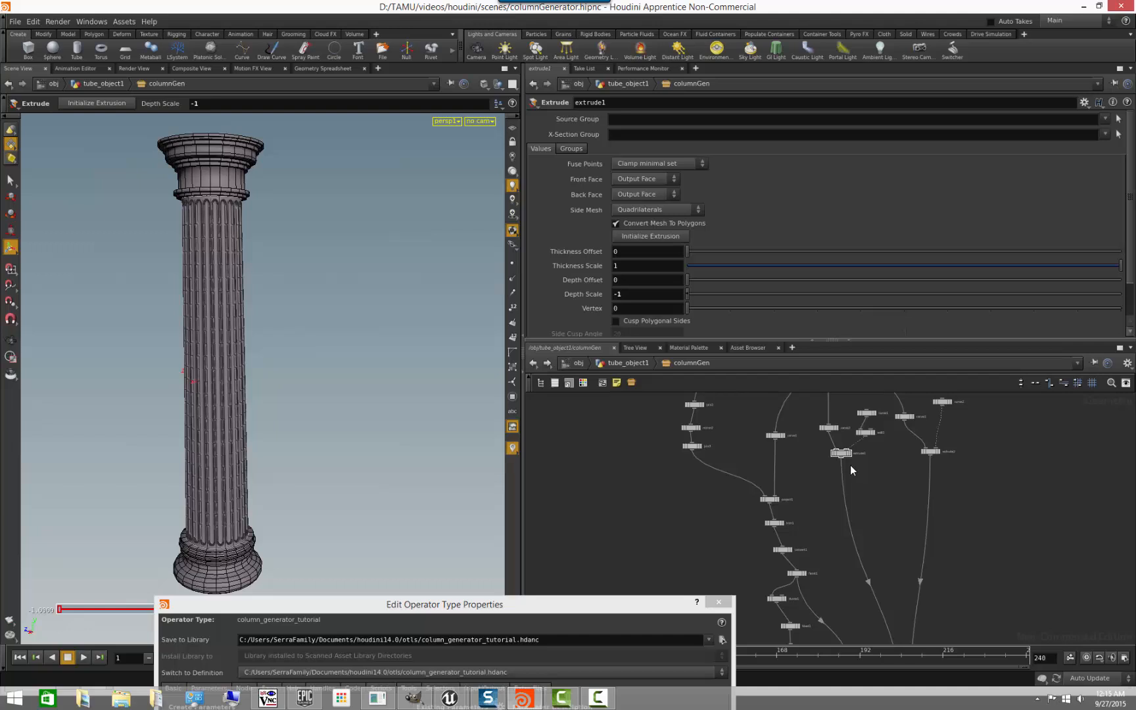
middle_drag(876, 485, 834, 462)
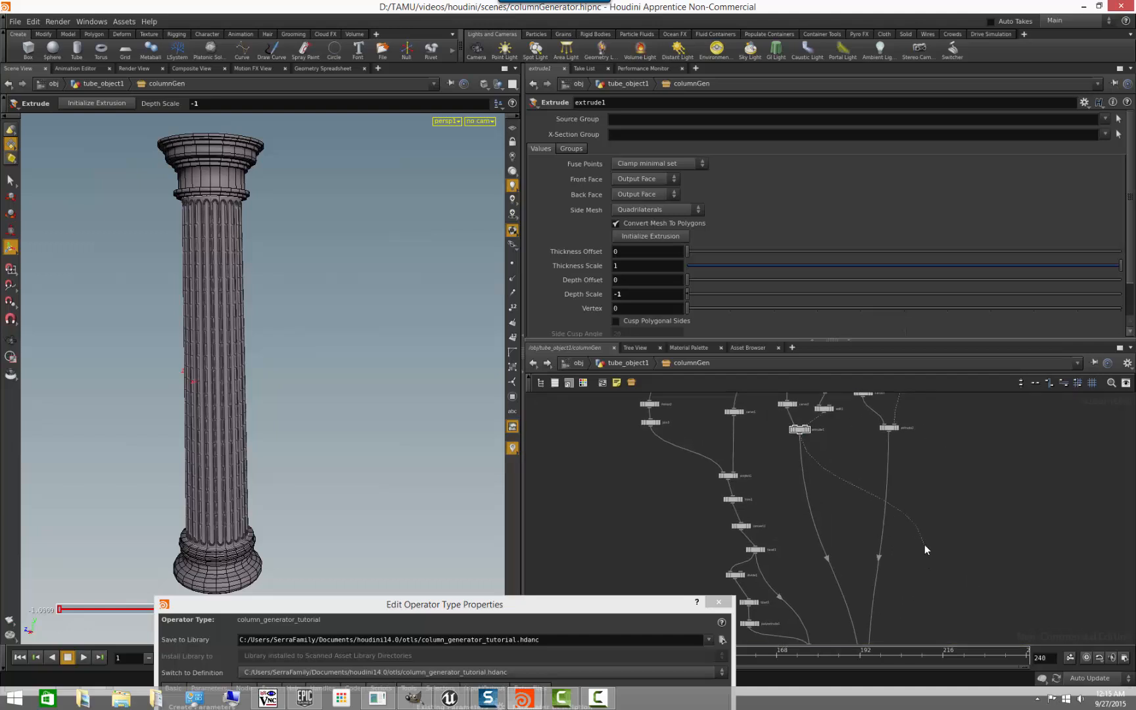
key(Tab)
text(me)
key(Return)
drag(889, 433, 929, 549)
- Try to disconnect the wire running from extrude2 to merge3
scroll(920, 558, down, 3)
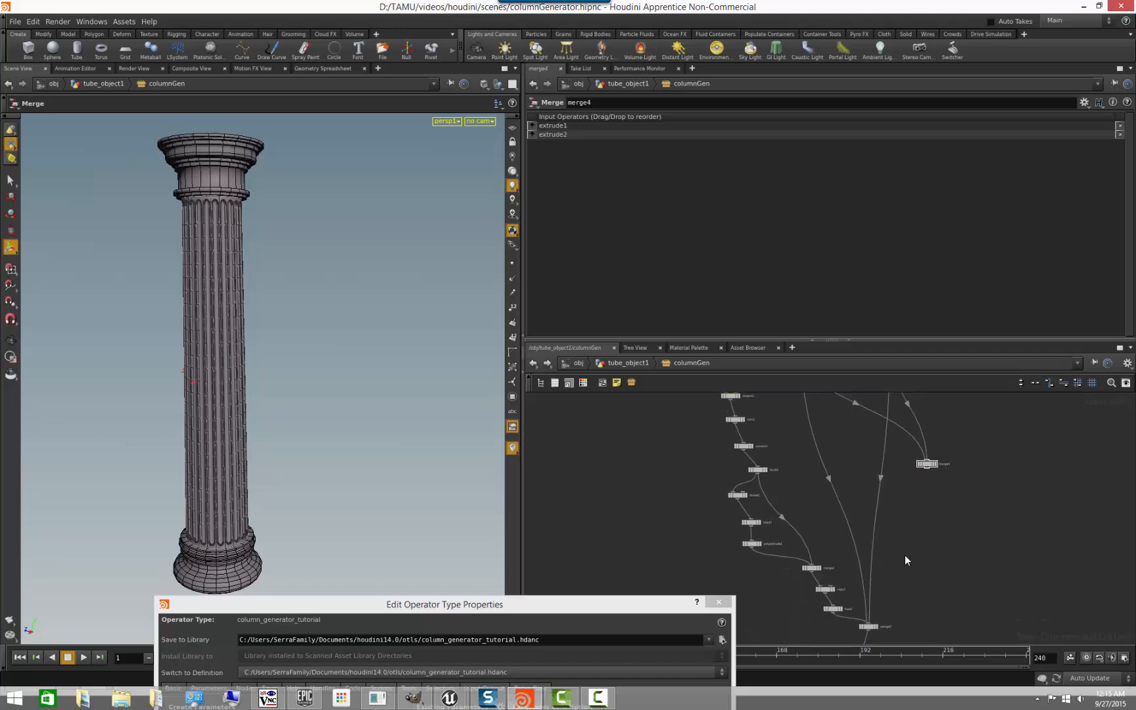
right_click(875, 537)
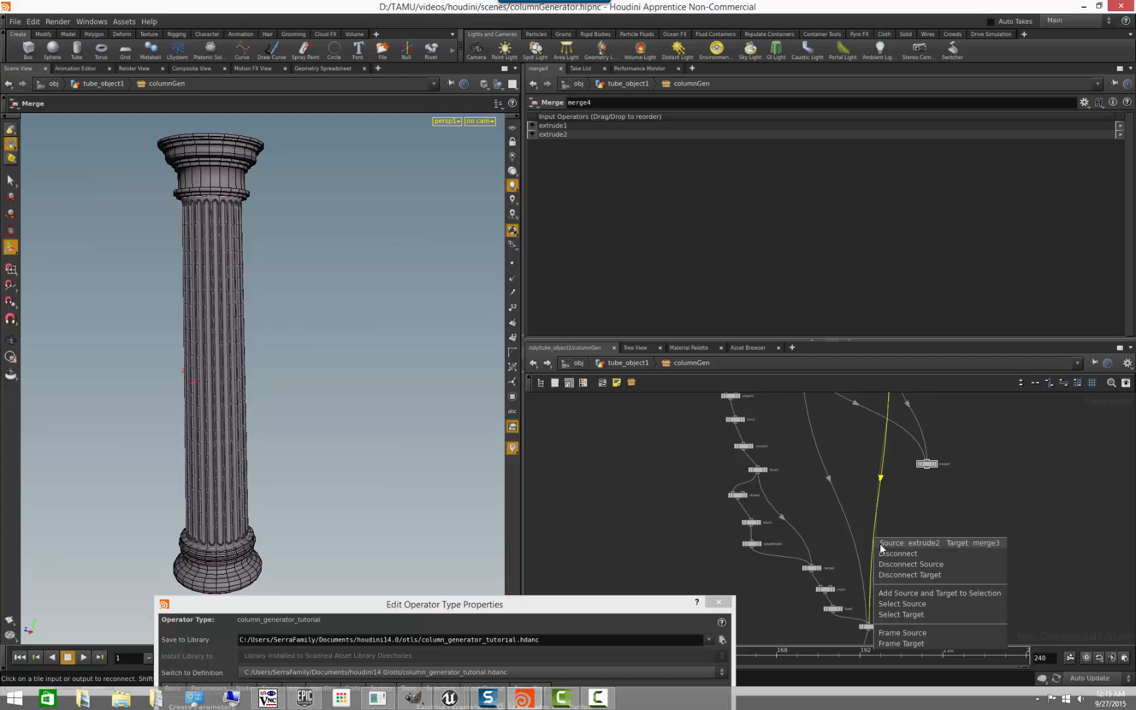
click(893, 553)
scroll(920, 523, up, 3)
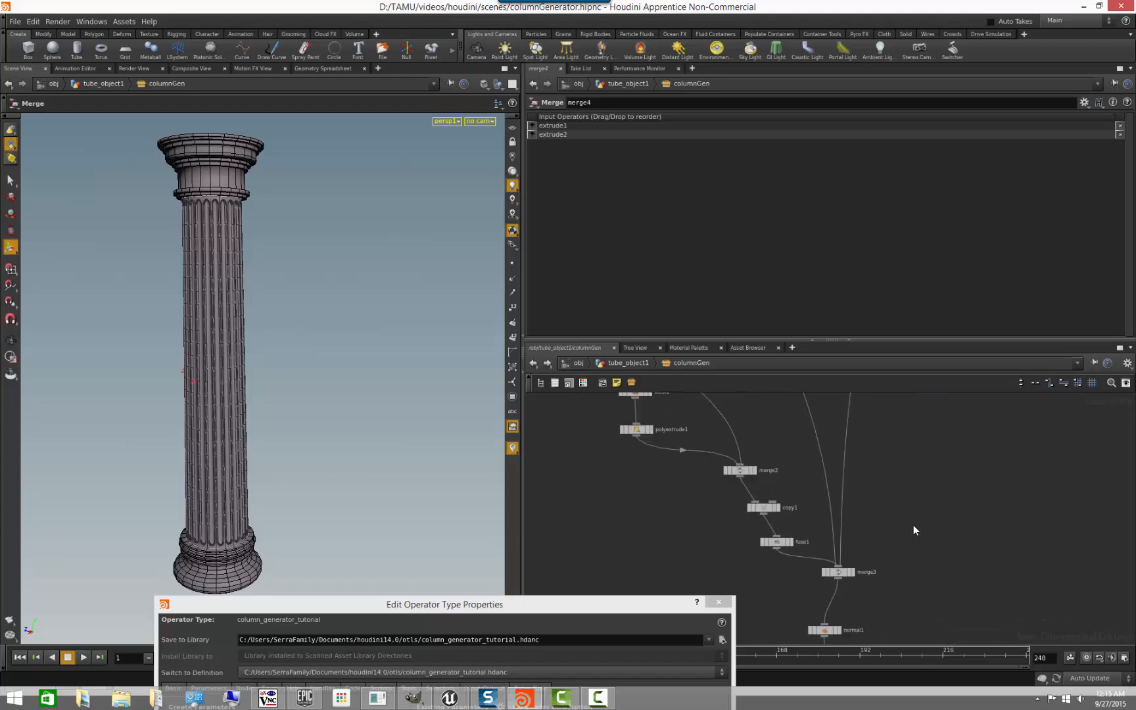
- Enlarge the network view and display extrude1, extrude2 and merge4 in turn to check the capital and base
click(813, 339)
middle_drag(914, 405, 933, 449)
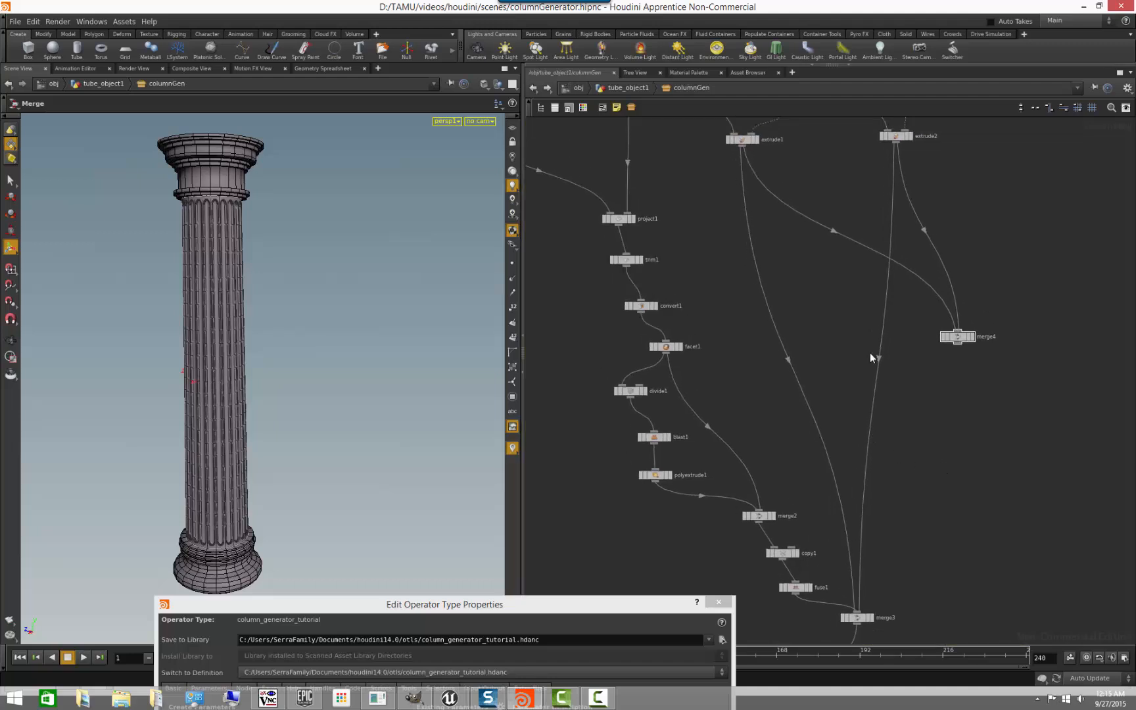
click(757, 142)
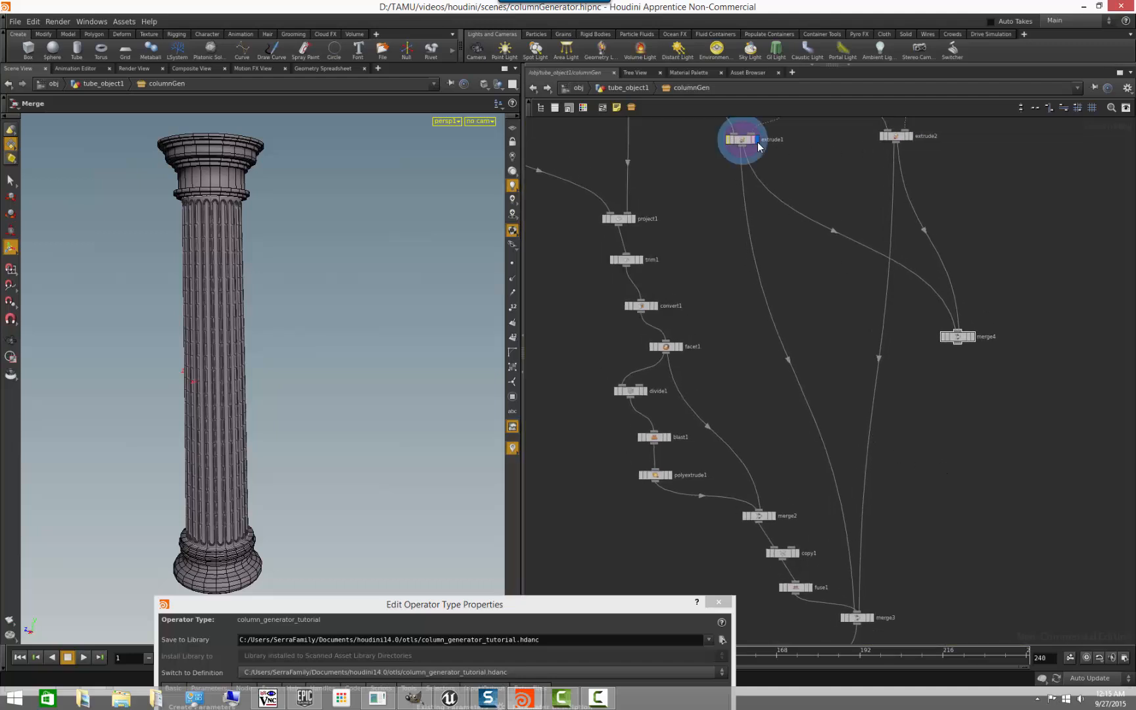
click(910, 138)
click(975, 337)
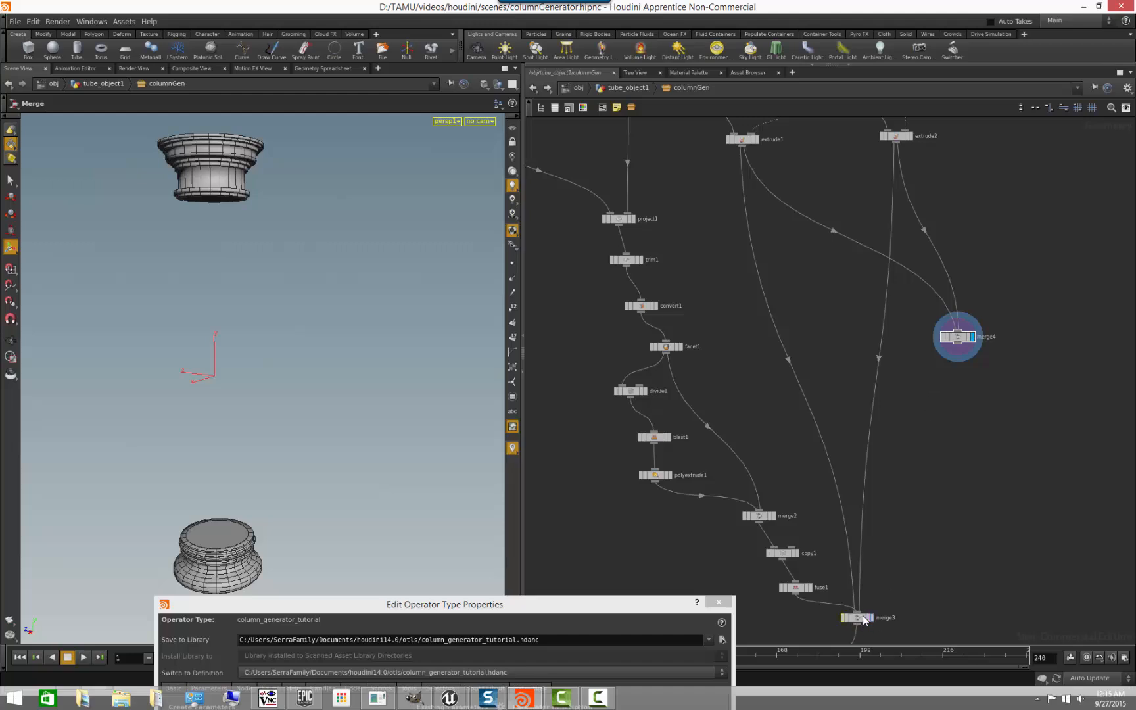
- Disconnect the direct wires from extrude1 and extrude2 to merge3
right_click(840, 501)
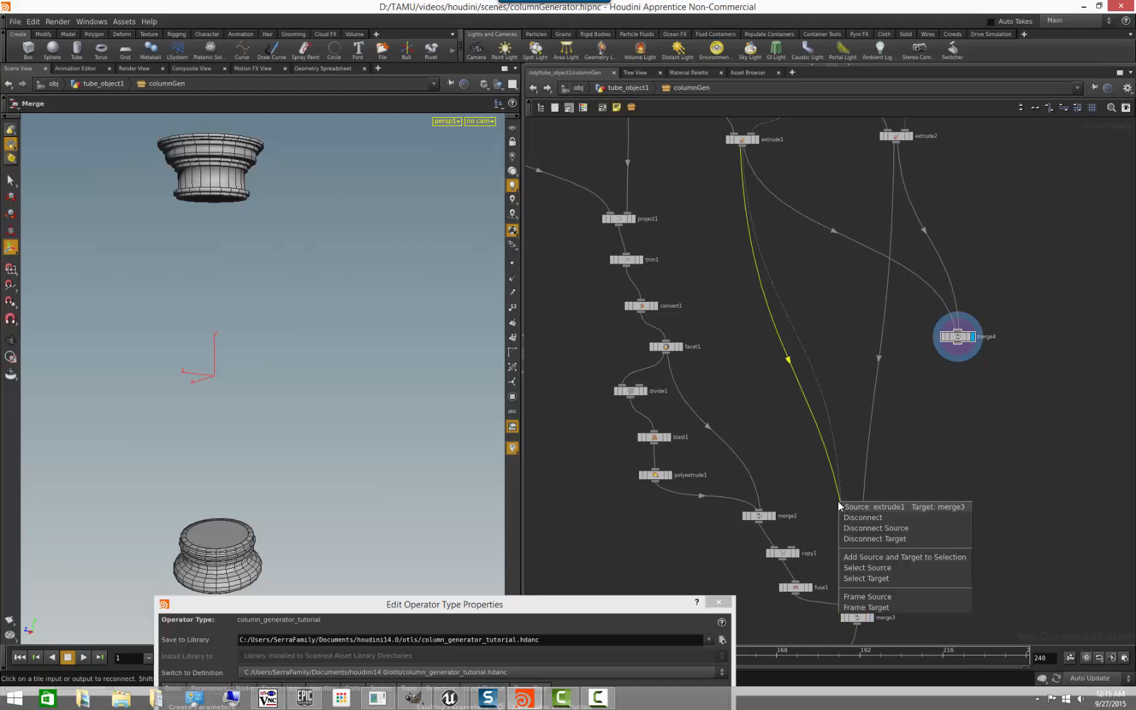
click(844, 509)
right_click(865, 499)
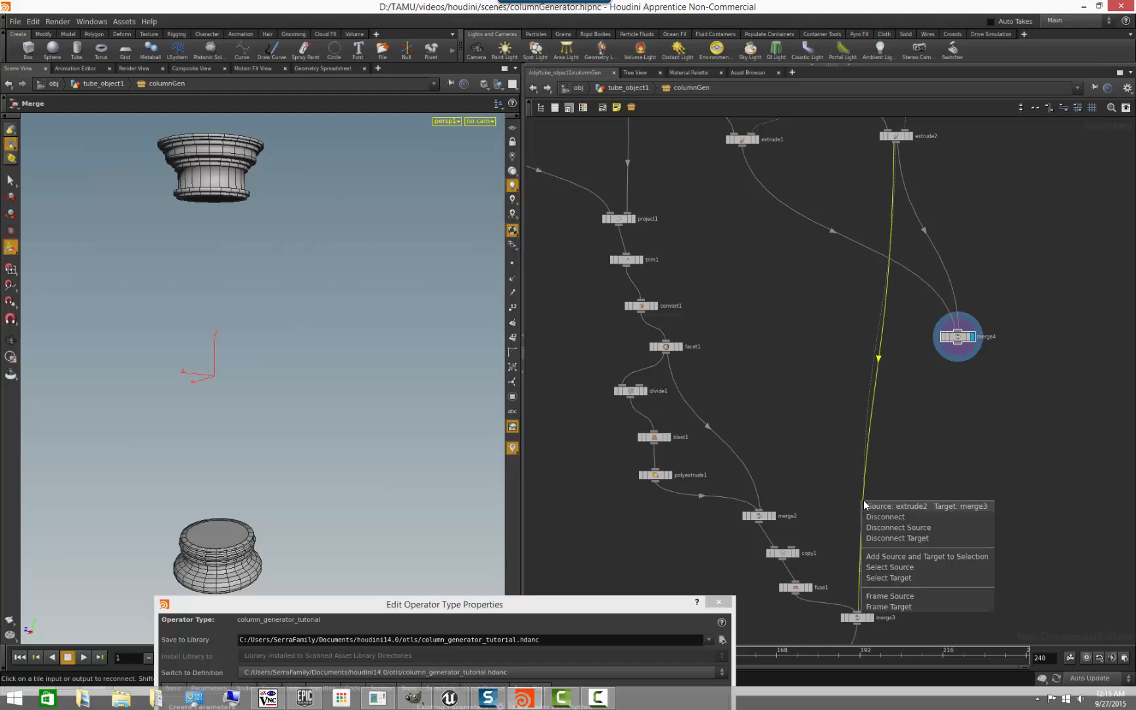
click(890, 515)
- Connect merge4 into merge3, checking the fuse1 and merge3 results, and set the display back to OUT
click(810, 587)
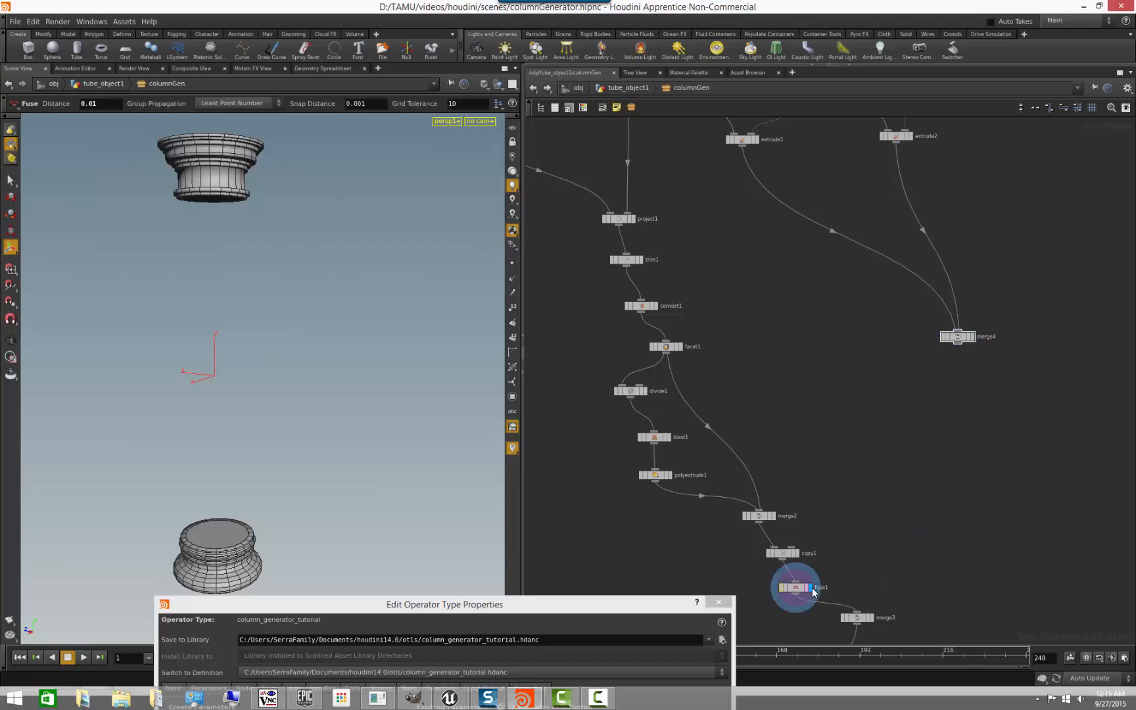
drag(958, 344, 866, 618)
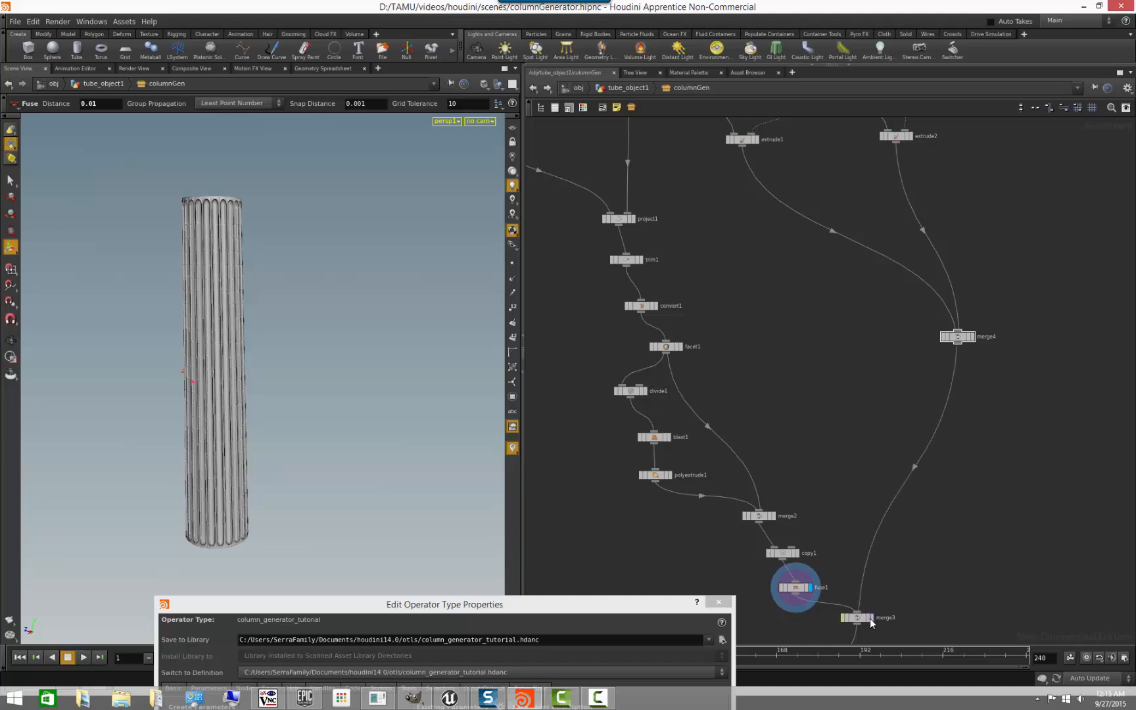
click(871, 619)
middle_drag(912, 566, 902, 403)
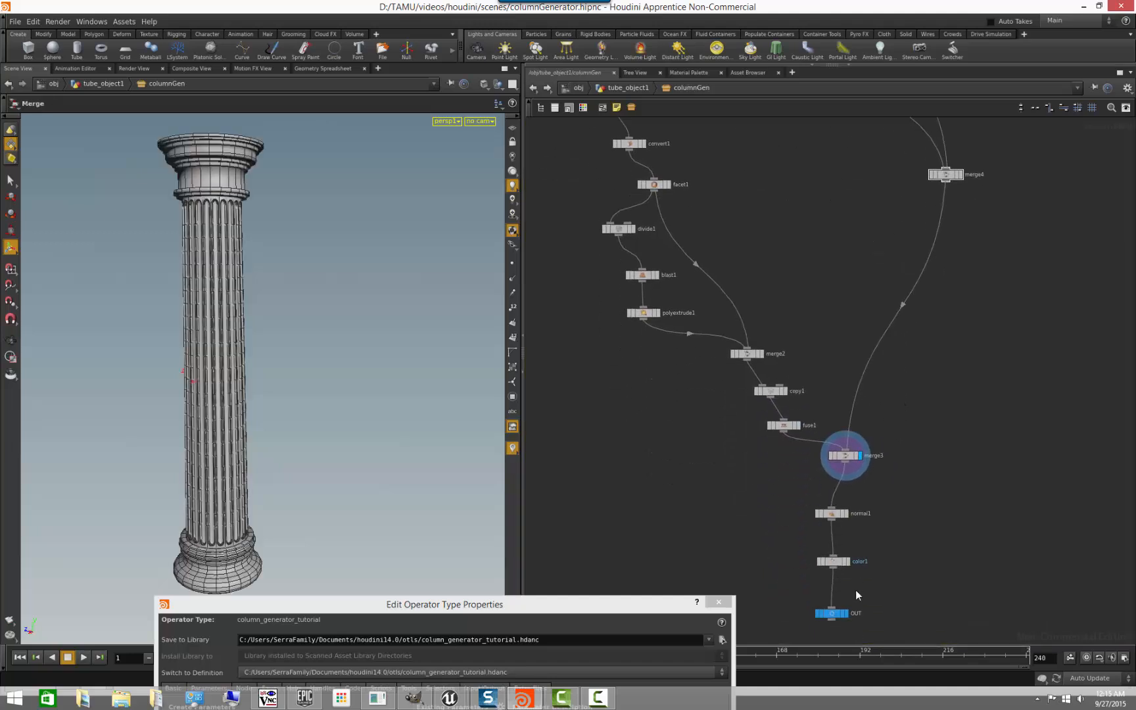
click(847, 614)
middle_drag(935, 361, 932, 491)
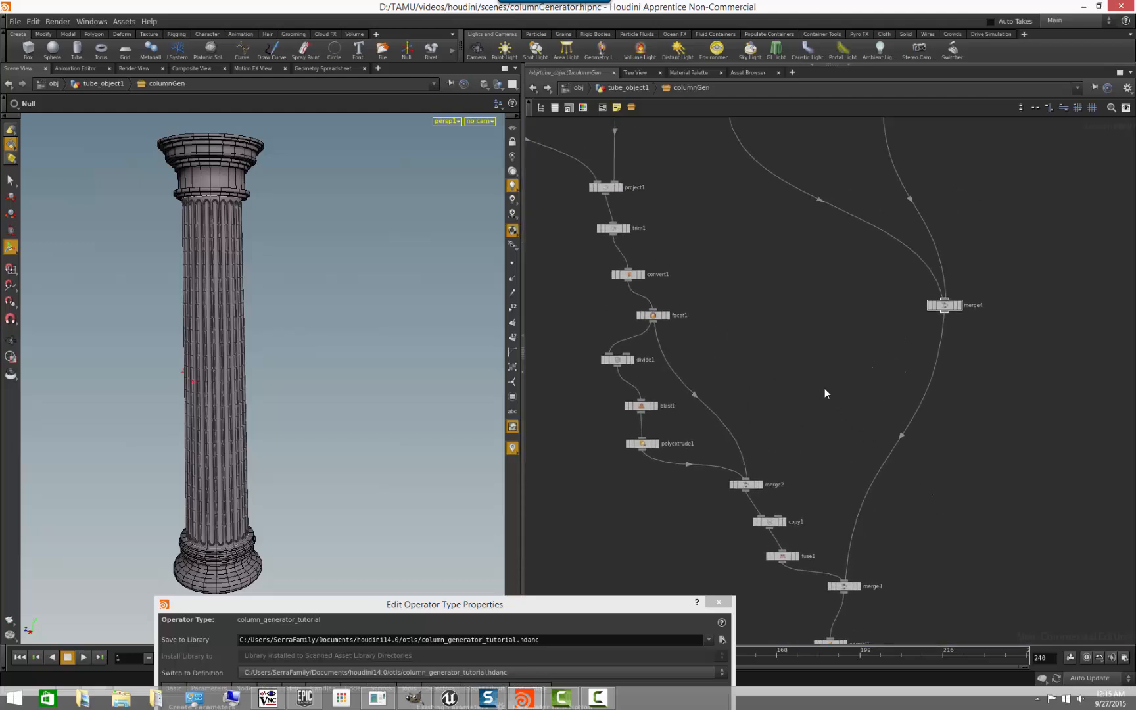
middle_drag(933, 465, 937, 500)
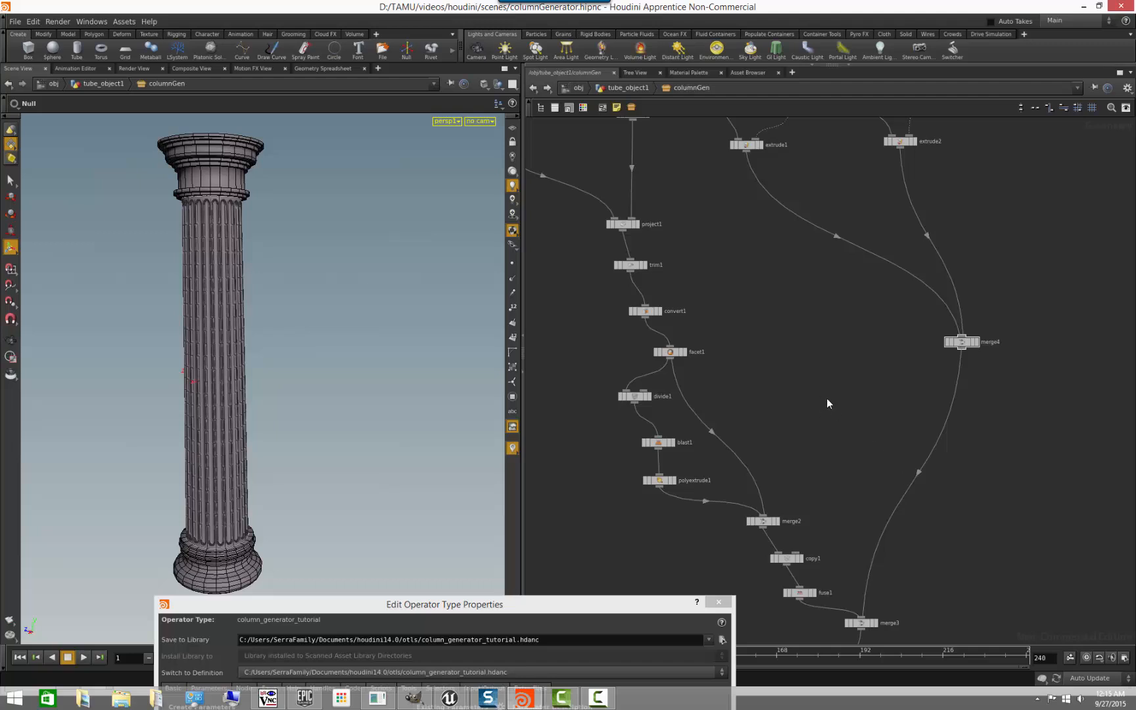
key(Tab)
text(switch)
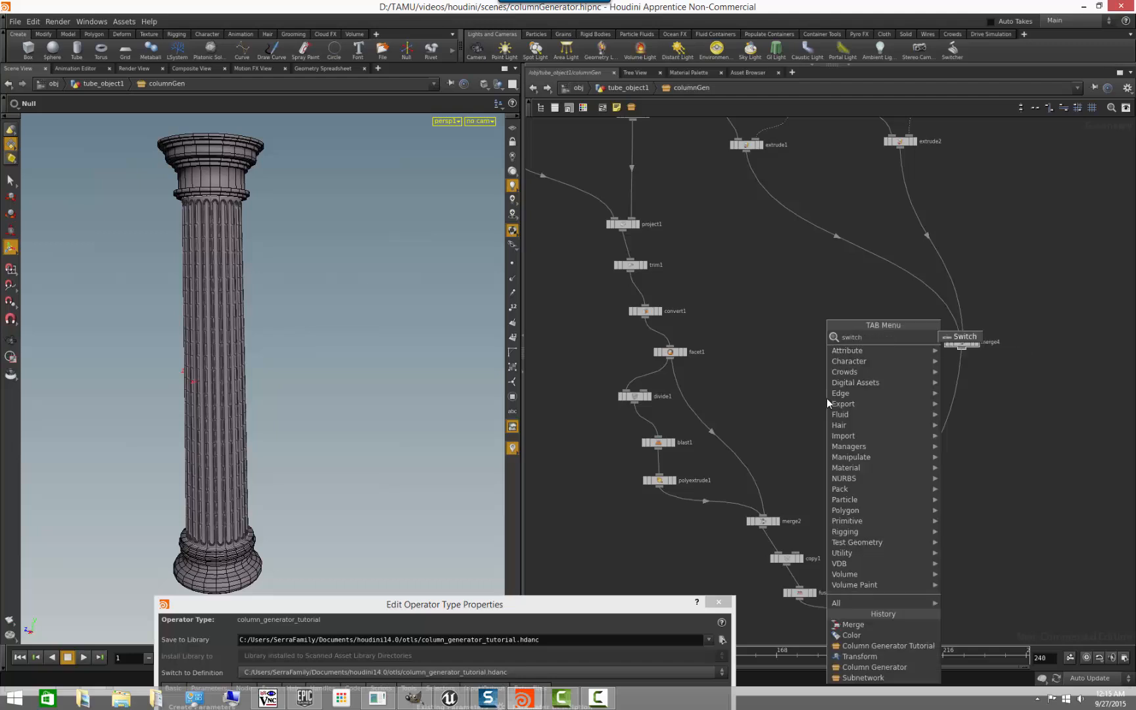
key(Escape)
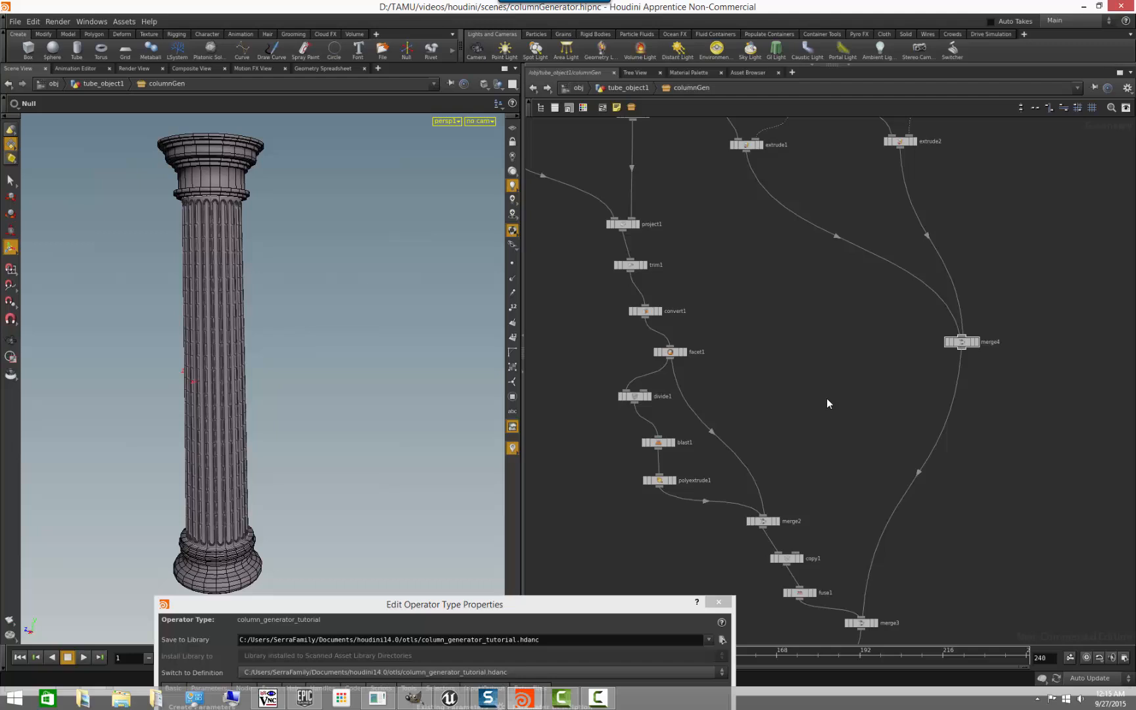
- Add an unconnected Null node in the empty space beside merge4 and display it
key(Tab)
text(null)
key(Return)
click(842, 397)
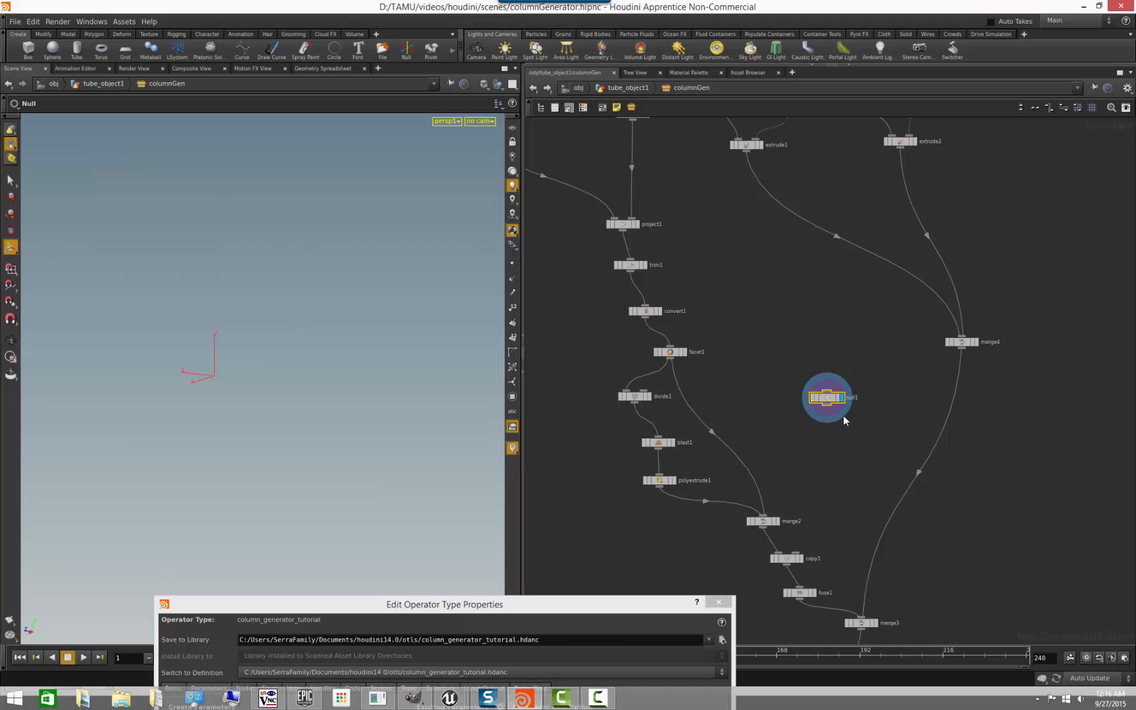
scroll(842, 428, up, 3)
scroll(842, 429, down, 3)
middle_drag(860, 458, 835, 434)
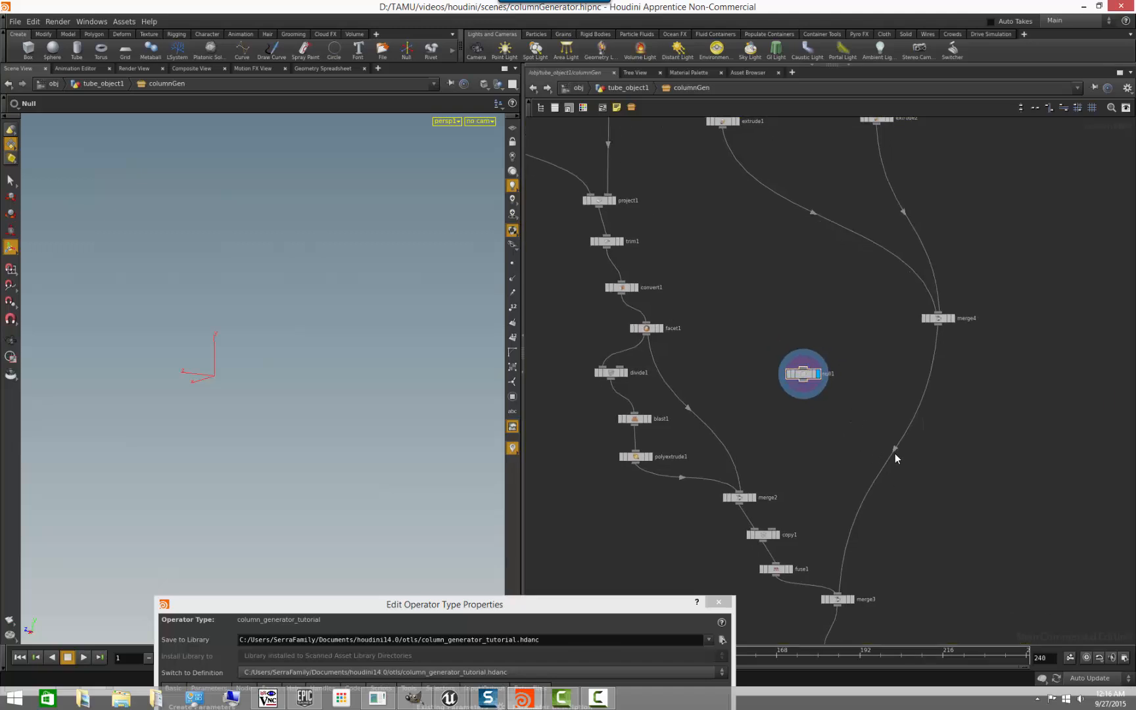
- Insert a Switch node into the wire between merge4 and merge3
key(Tab)
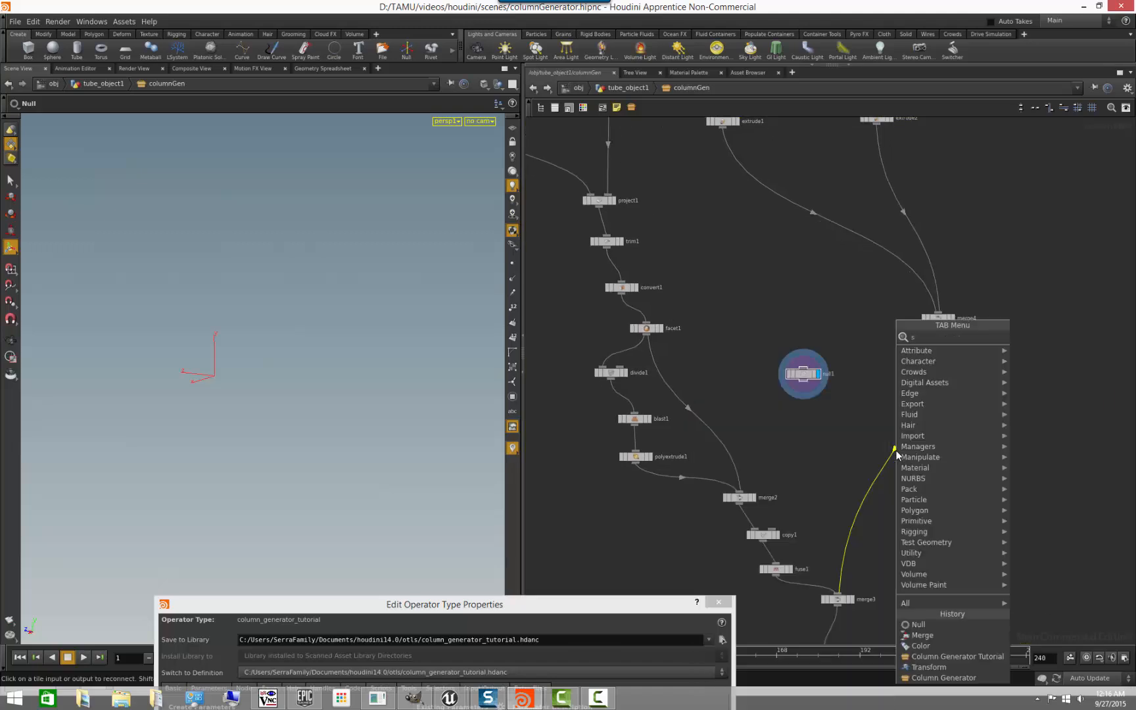
key(Return)
click(895, 449)
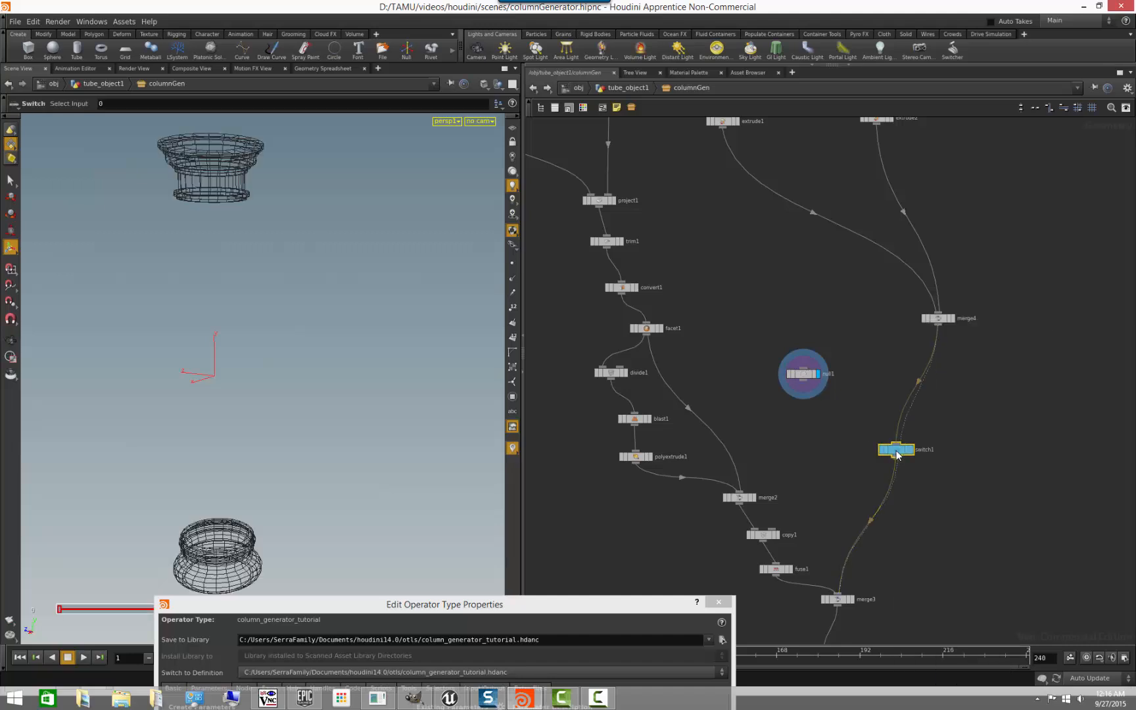
- Wire null1 into switch1 as the input ahead of merge4, and display switch1
click(815, 433)
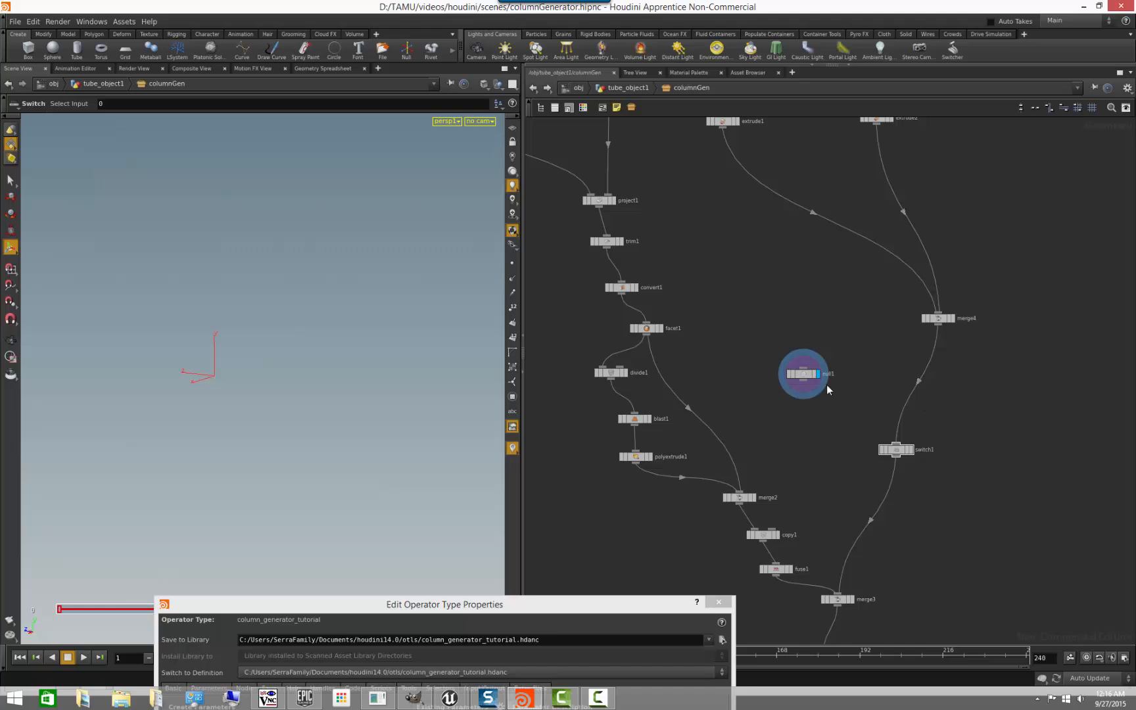
click(896, 451)
scroll(920, 470, up, 4)
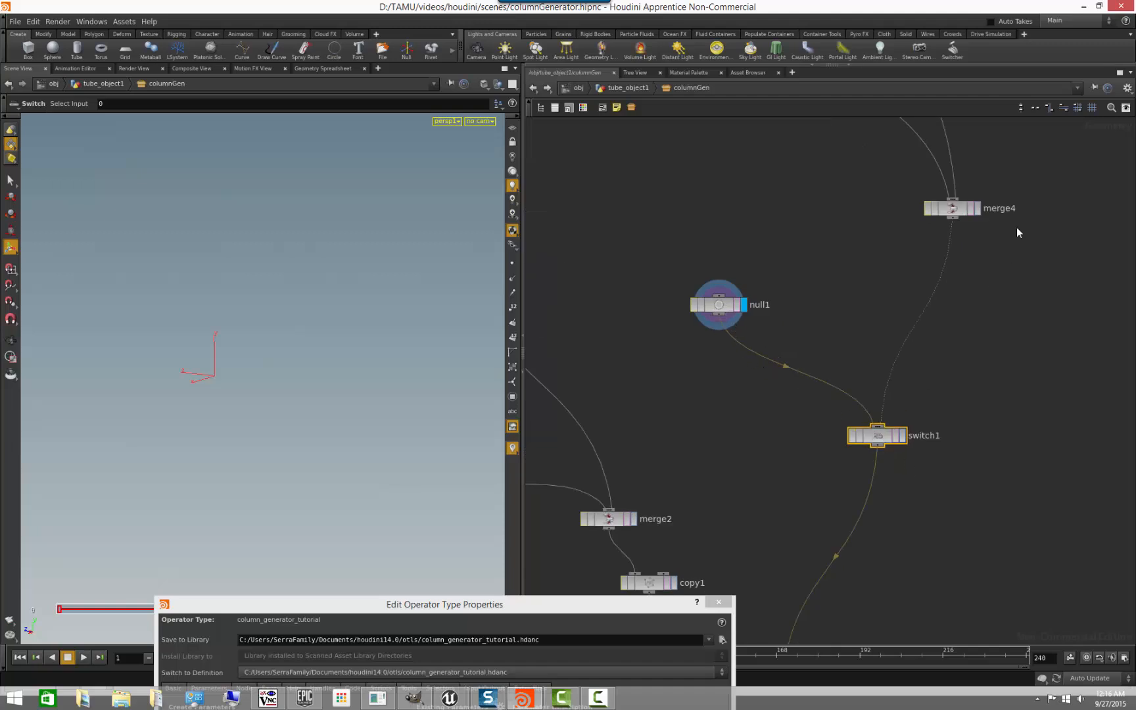
scroll(924, 523, down, 3)
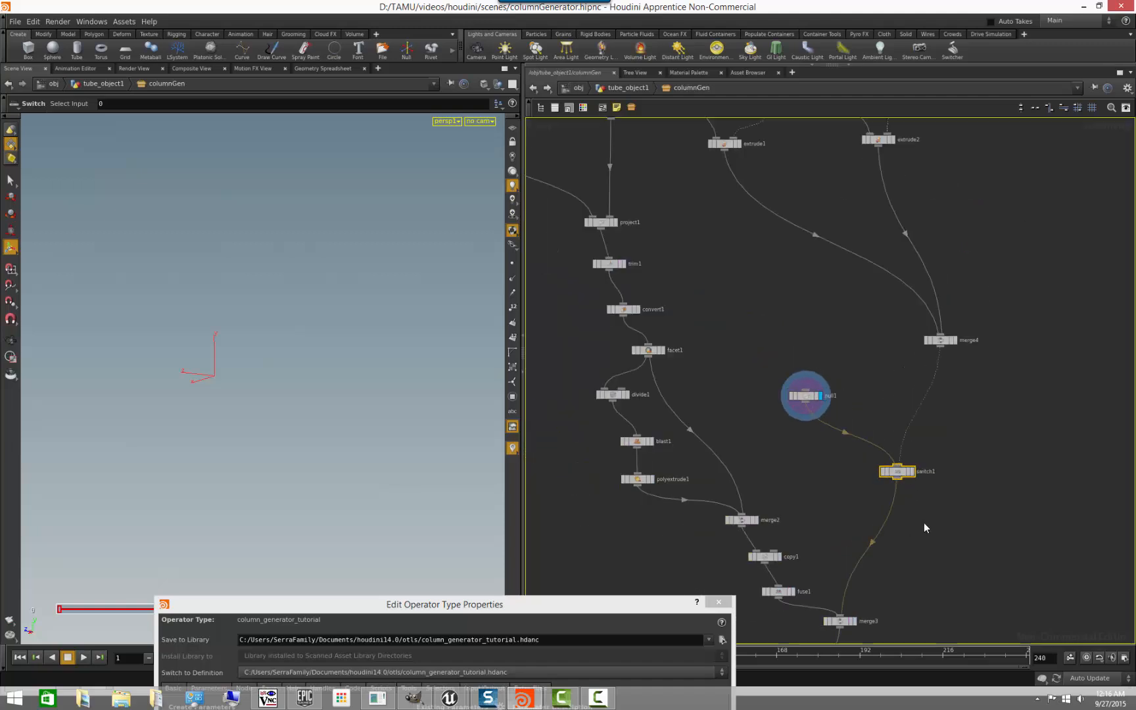
click(898, 445)
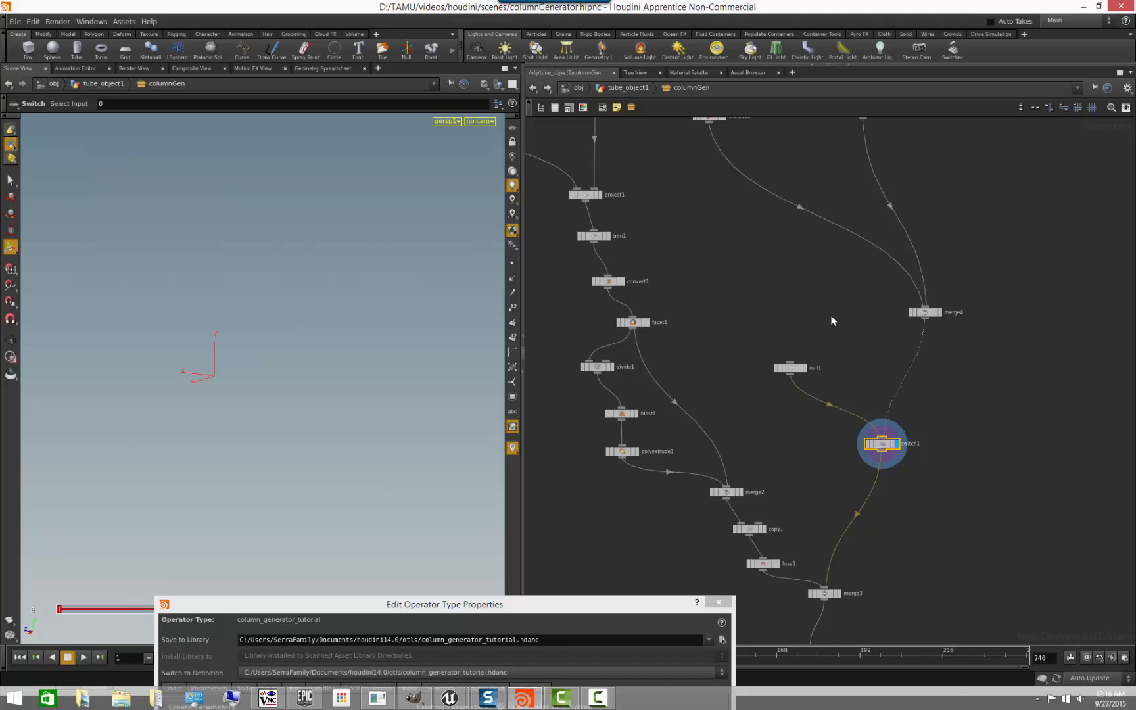
- Bring back the parameter pane and test switch1's Select Input at 1 and 0, leaving it at 1
click(847, 65)
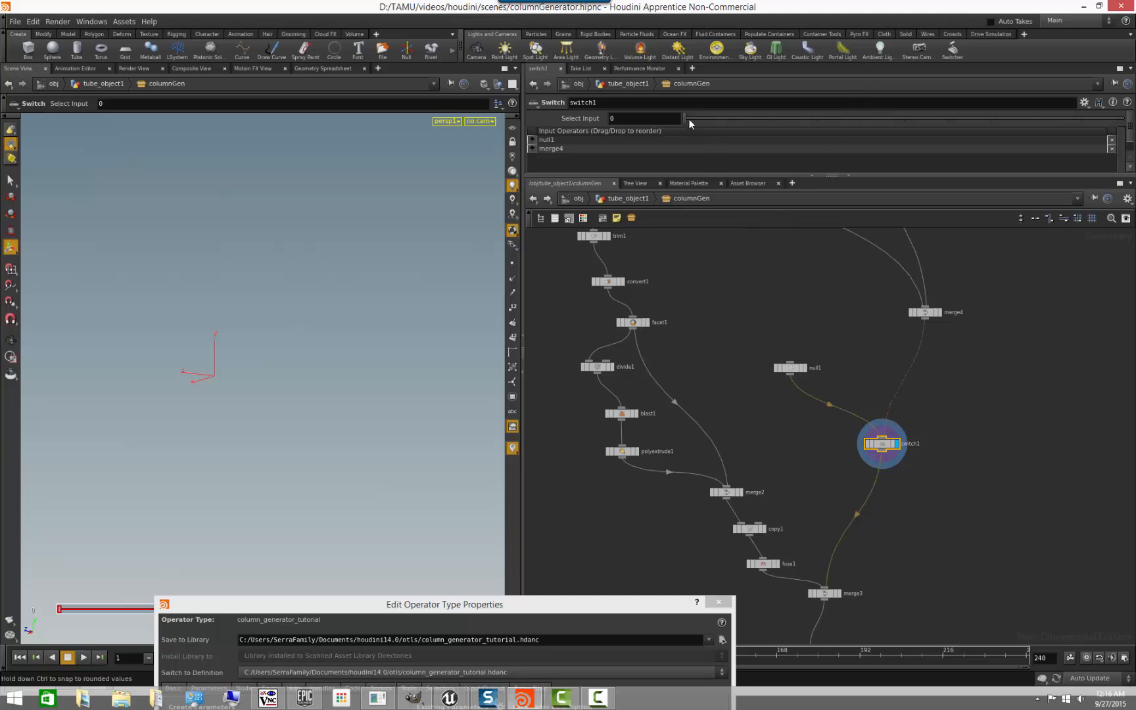
drag(685, 121, 729, 125)
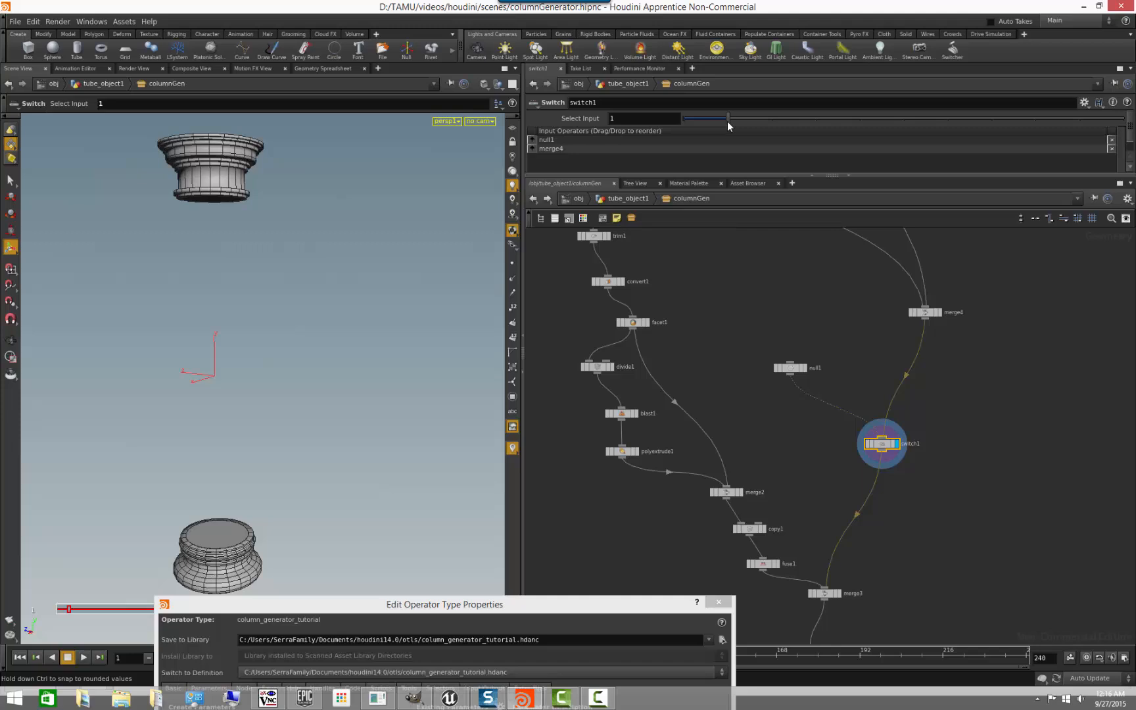
drag(729, 125, 667, 131)
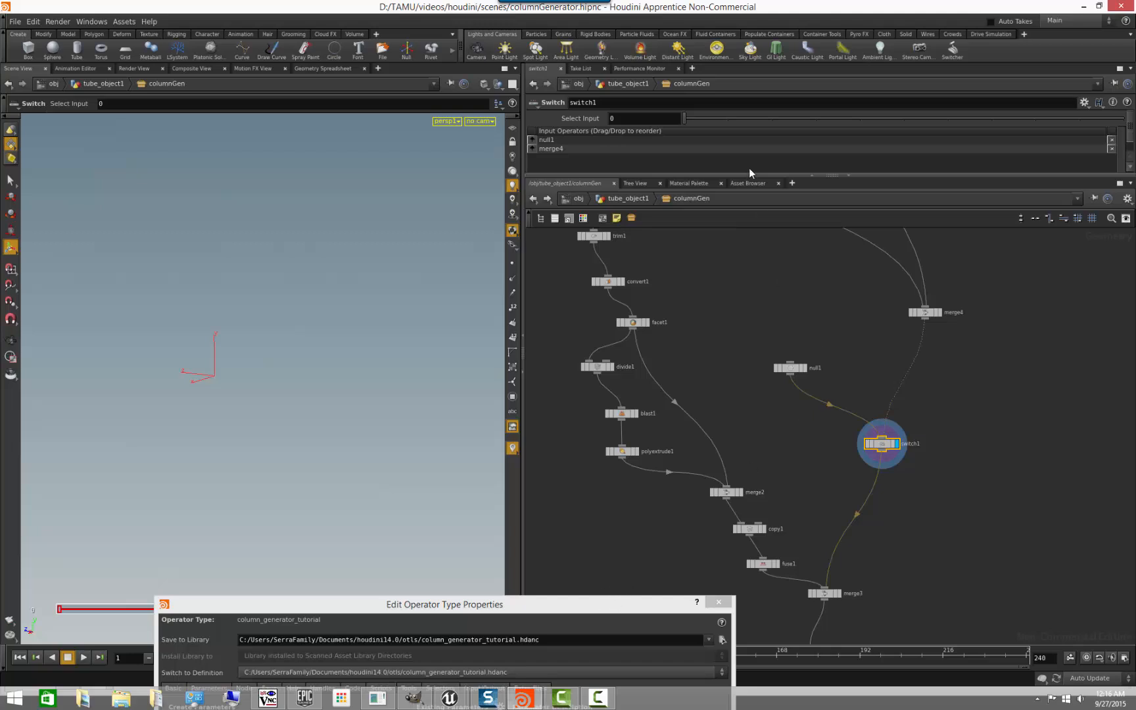
click(728, 118)
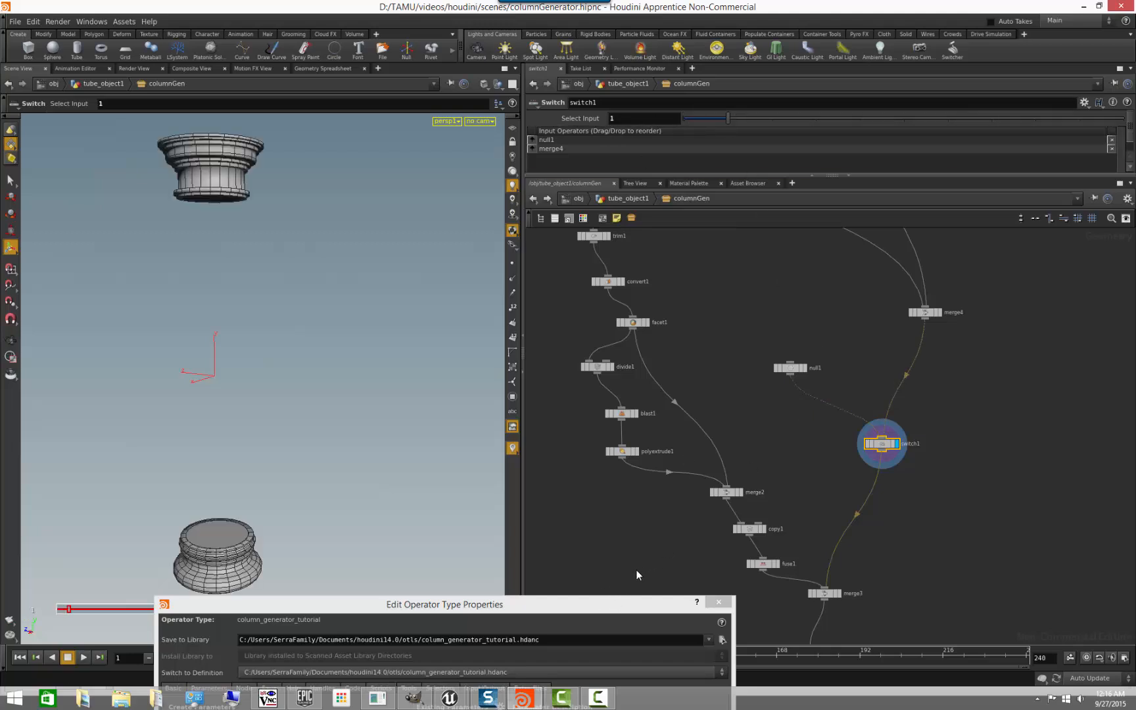
- Promote switch1's Select Input to the asset's existing parameters, directly below Color
drag(611, 609, 500, 250)
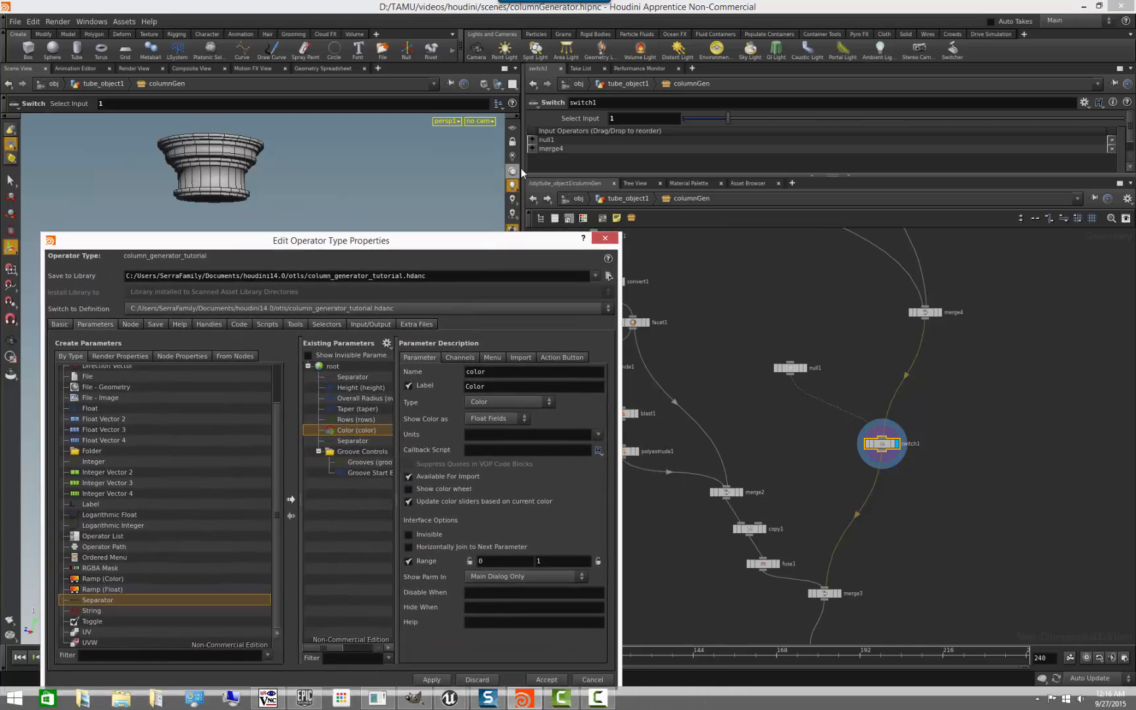
click(589, 116)
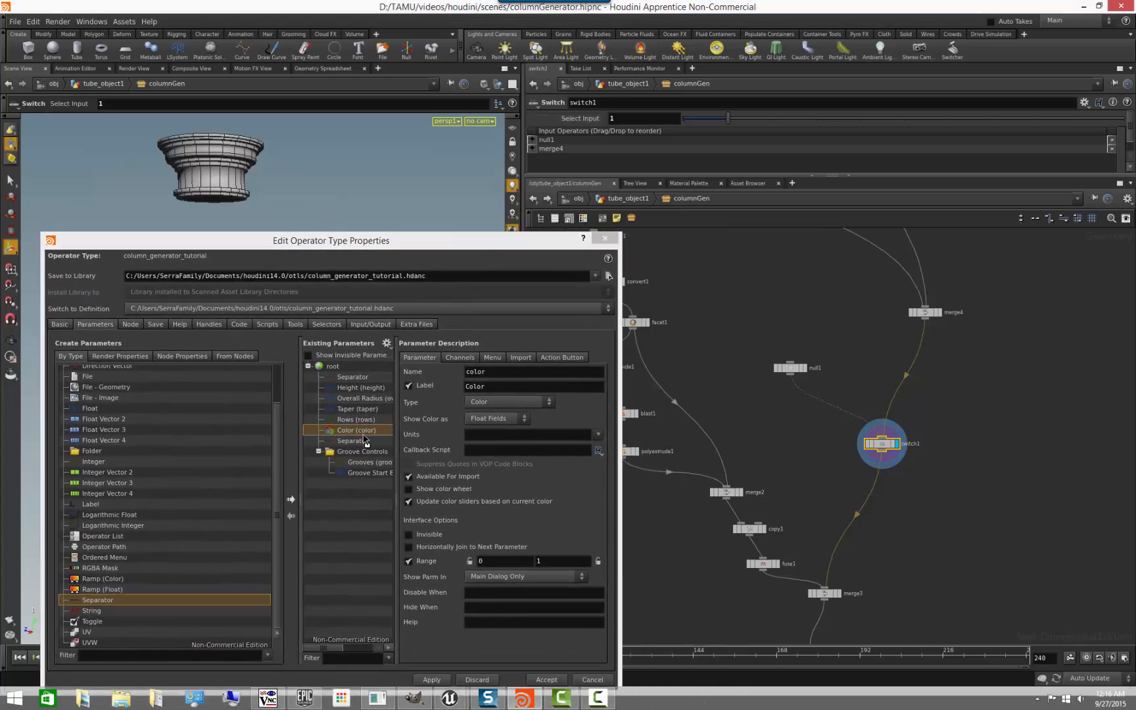
drag(366, 440, 365, 438)
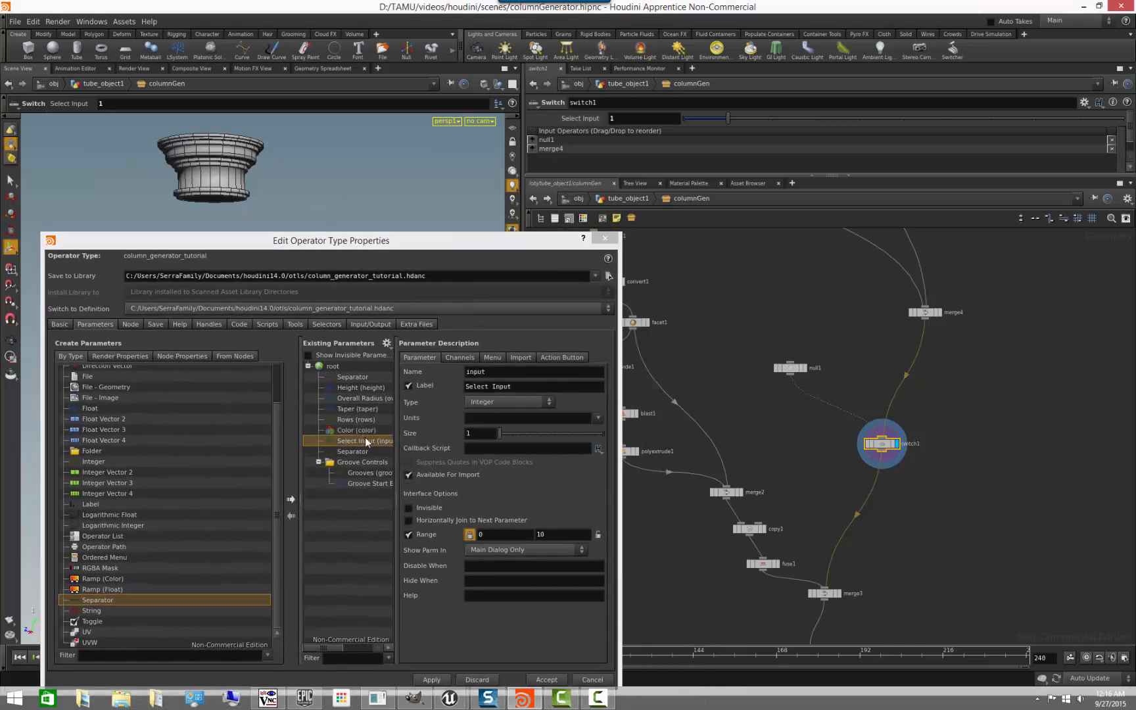
- Name the promoted parameter columnCaps, label it Enable Column Caps, and apply the change
click(519, 378)
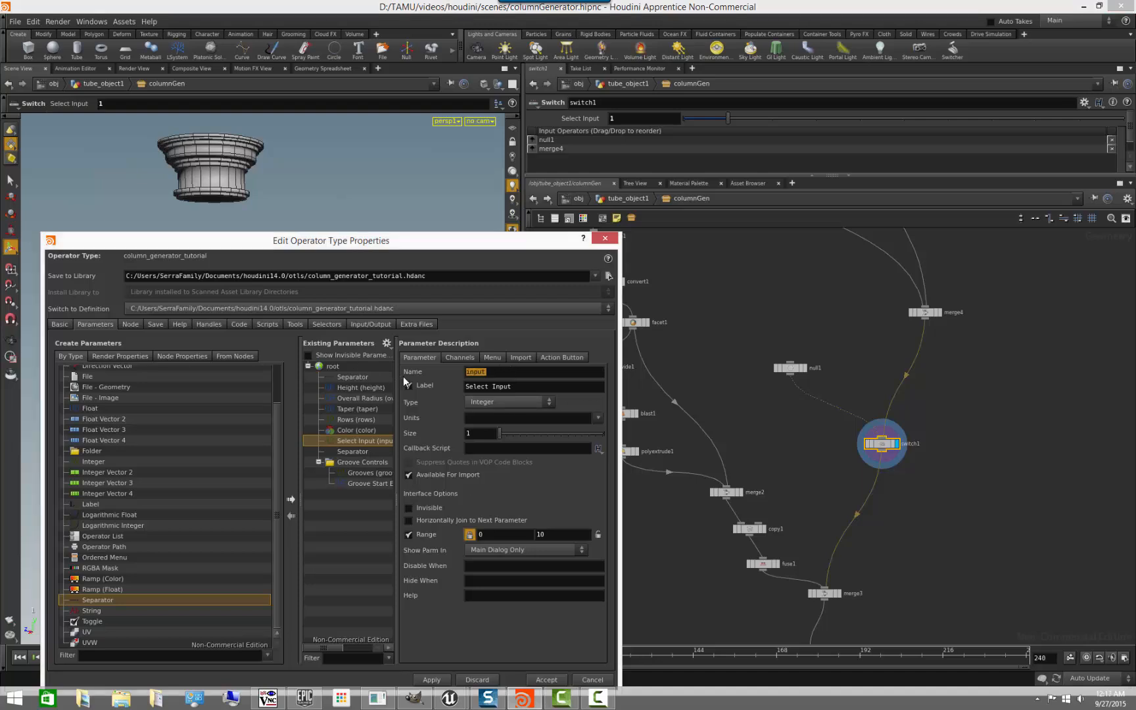
text(columnCaps)
key(Tab)
text(Column Capt)
key(Home)
text(Enable)
drag(522, 241, 471, 134)
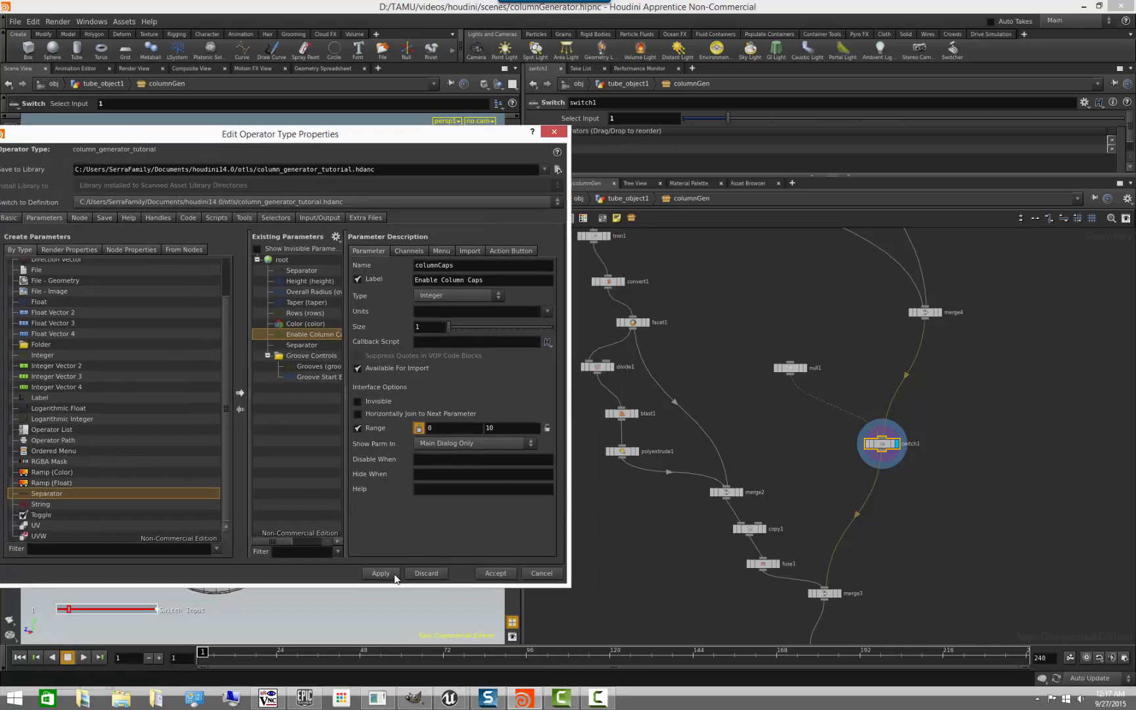
drag(484, 134, 514, 346)
- Display the OUT node inside columnGen and return to the tube_object1 level
key(u)
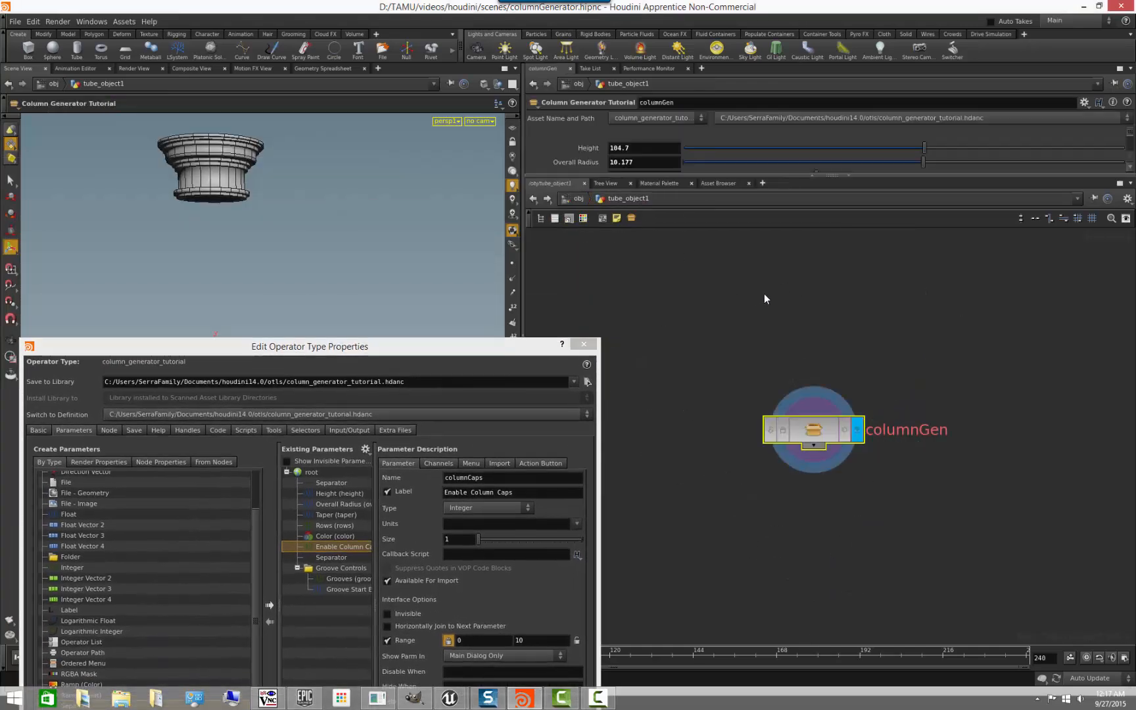
drag(667, 176, 688, 191)
double_click(820, 433)
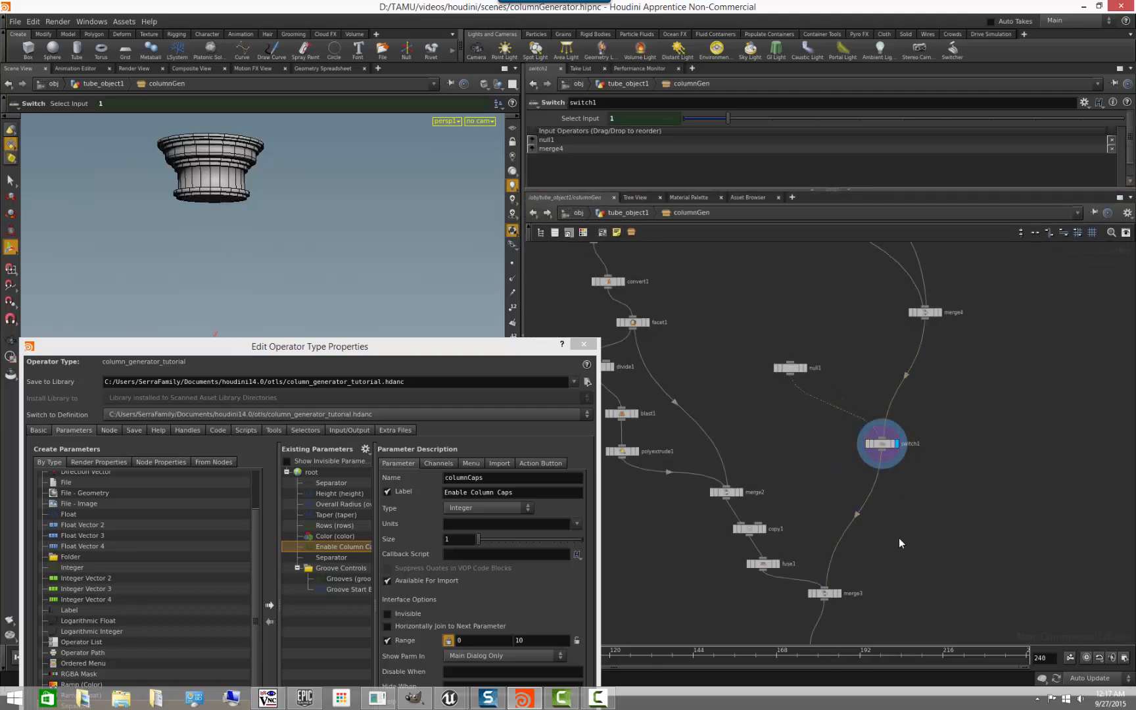
middle_drag(890, 532, 893, 322)
click(822, 546)
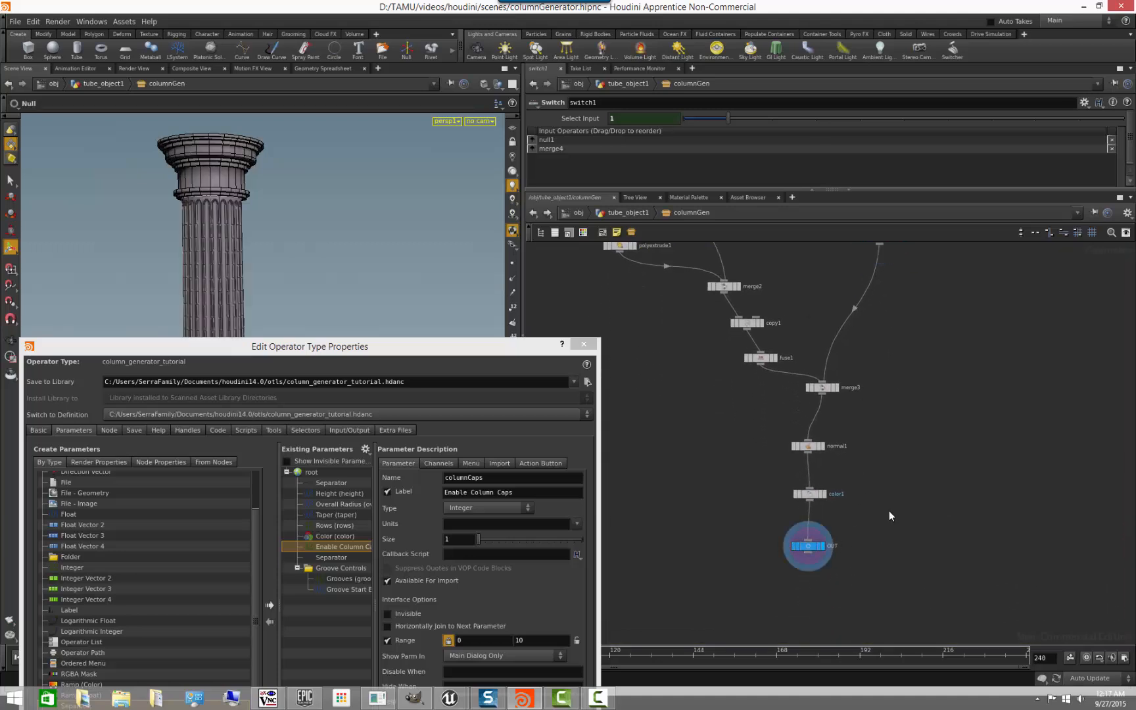
click(622, 213)
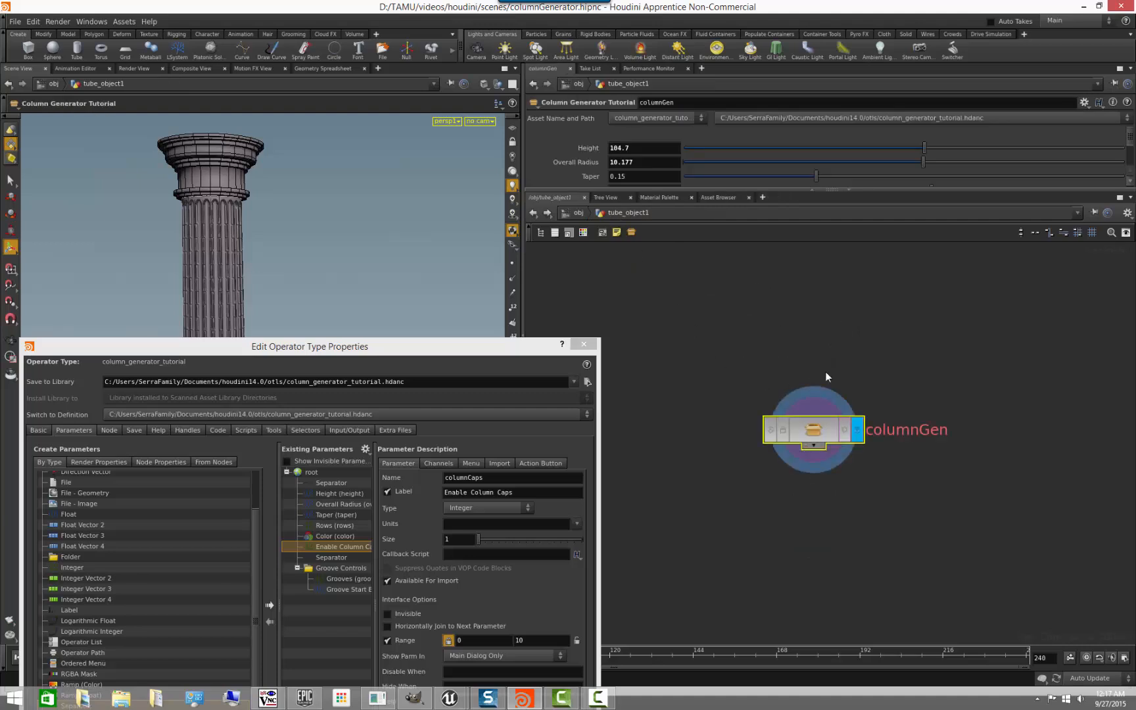
- Uncover the column and enlarge the parameter pane so columnGen's promoted parameters are shown
drag(456, 347, 707, 536)
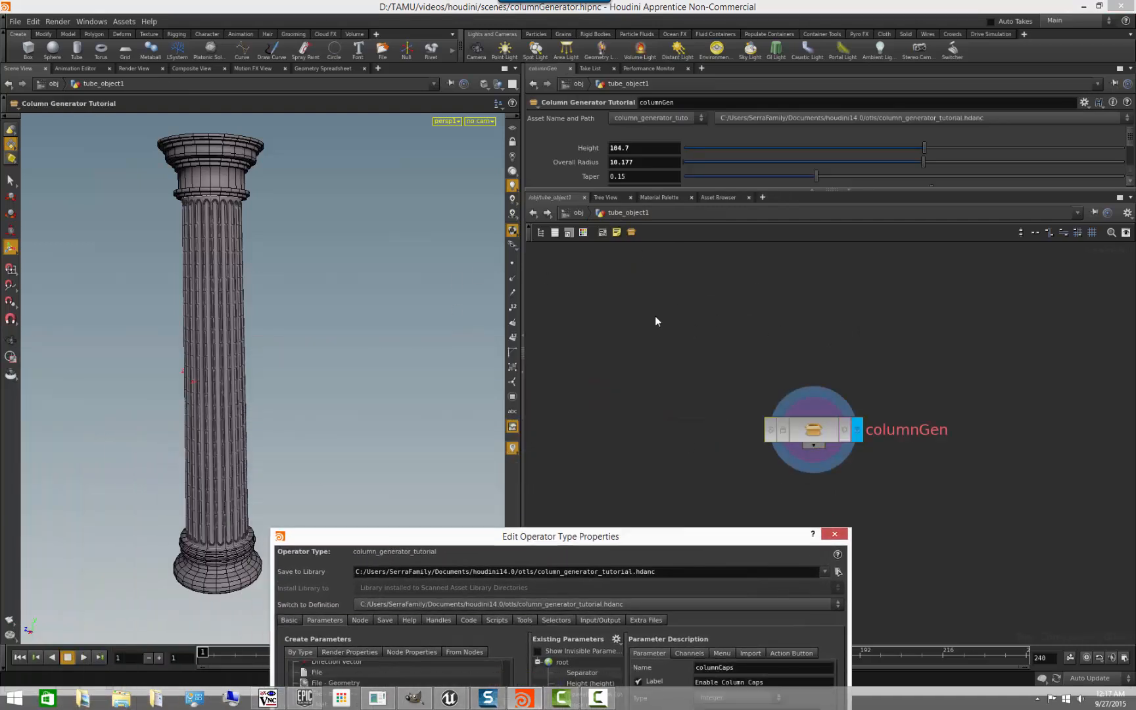
drag(657, 190, 657, 309)
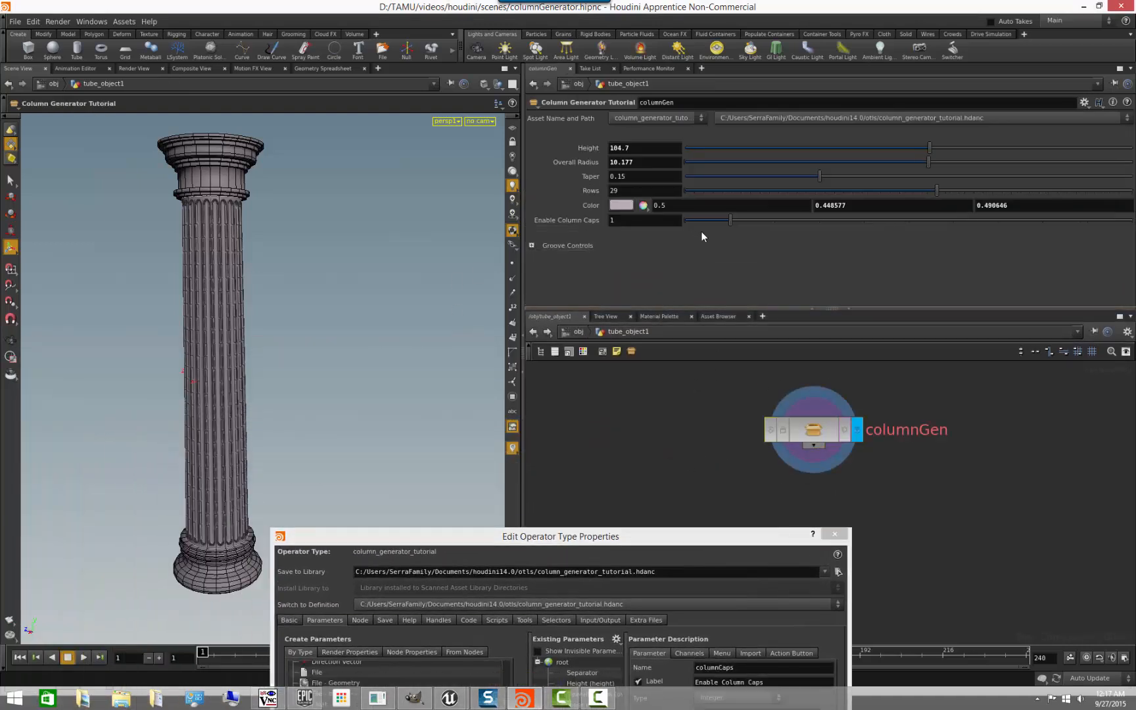
mouse_move(722, 228)
mouse_down()
mouse_move(698, 225)
mouse_move(731, 225)
mouse_move(689, 229)
mouse_move(686, 238)
mouse_move(729, 234)
mouse_move(685, 241)
mouse_move(722, 243)
mouse_up()
- Change the Enable Column Caps parameter's type to Toggle and apply it to the asset
drag(569, 541, 517, 277)
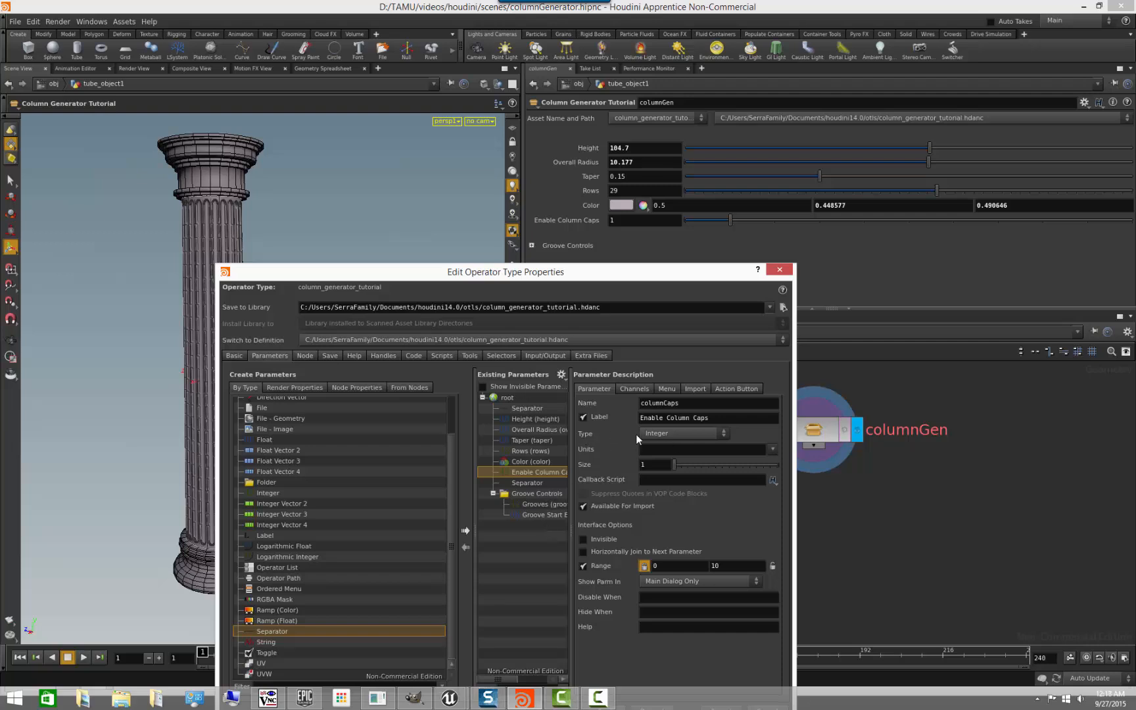
click(526, 459)
click(539, 474)
drag(458, 487, 393, 502)
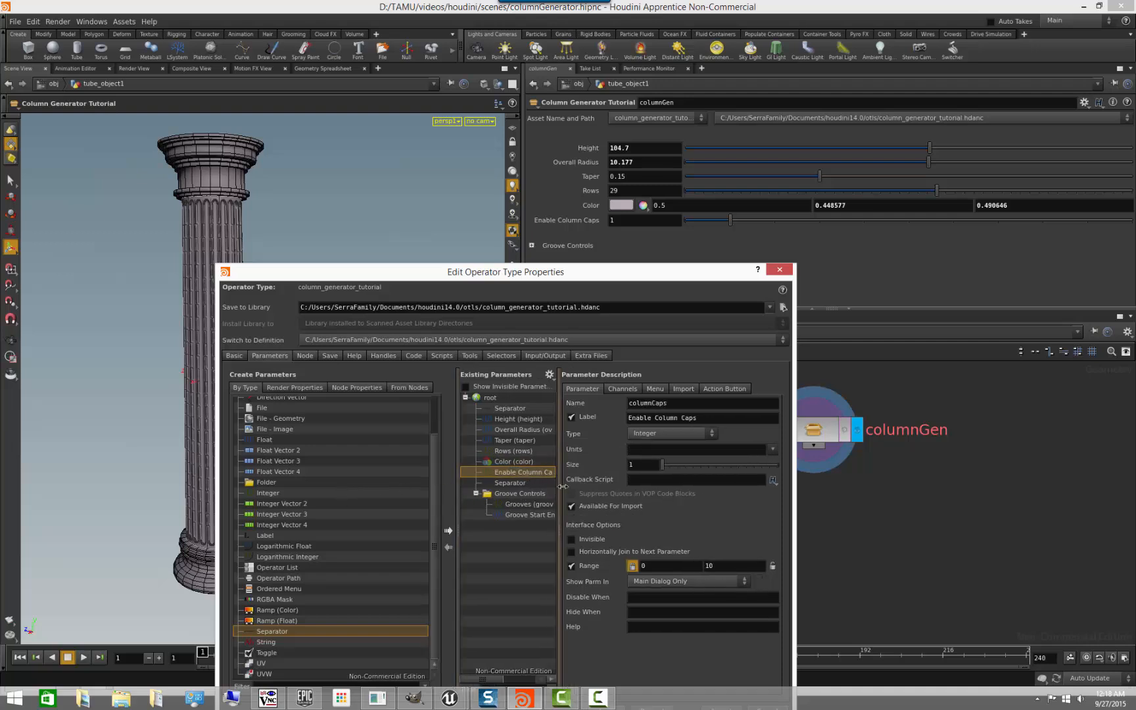
drag(570, 487, 609, 485)
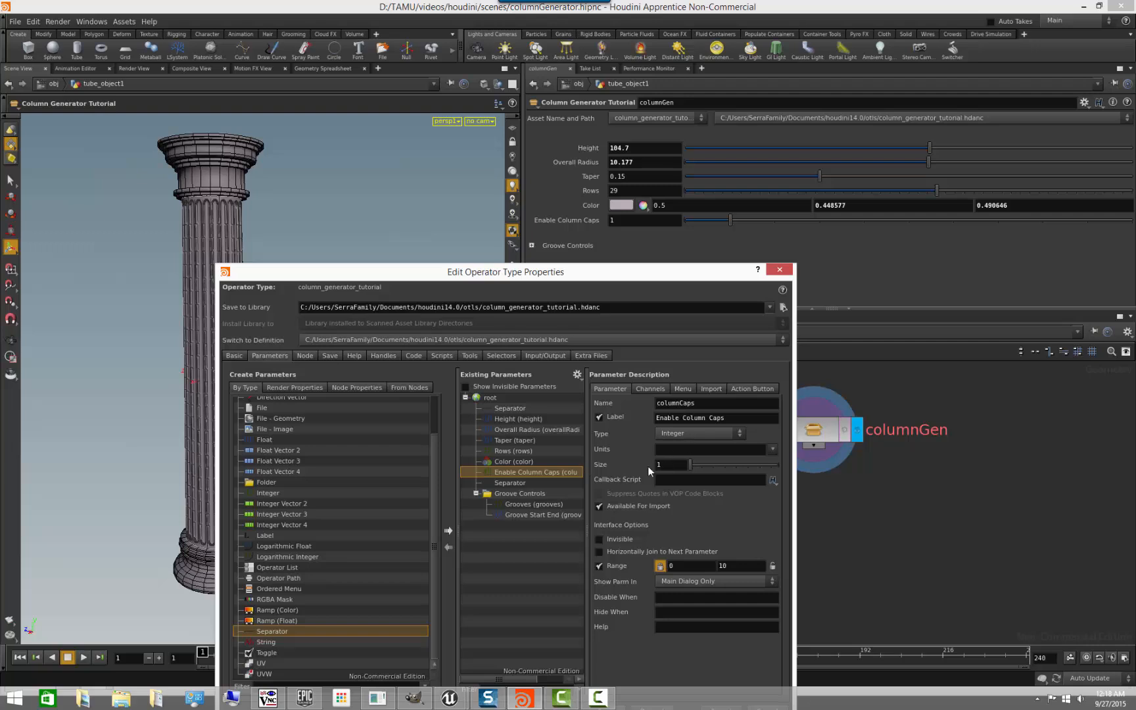
click(714, 432)
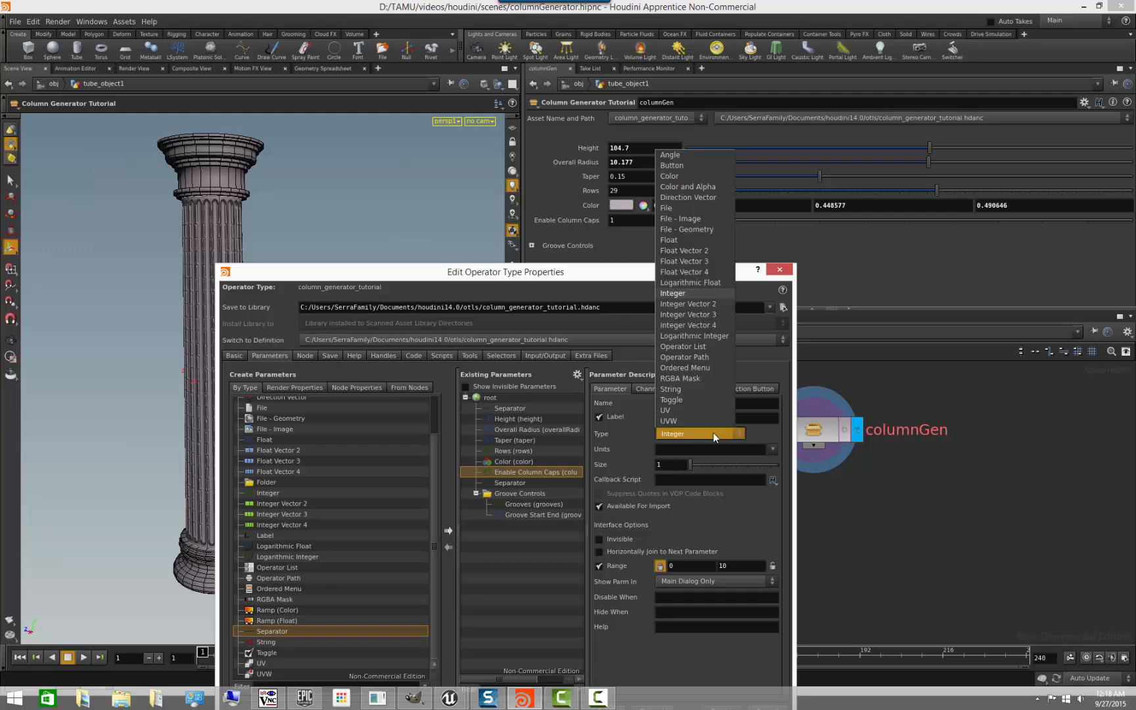
click(692, 399)
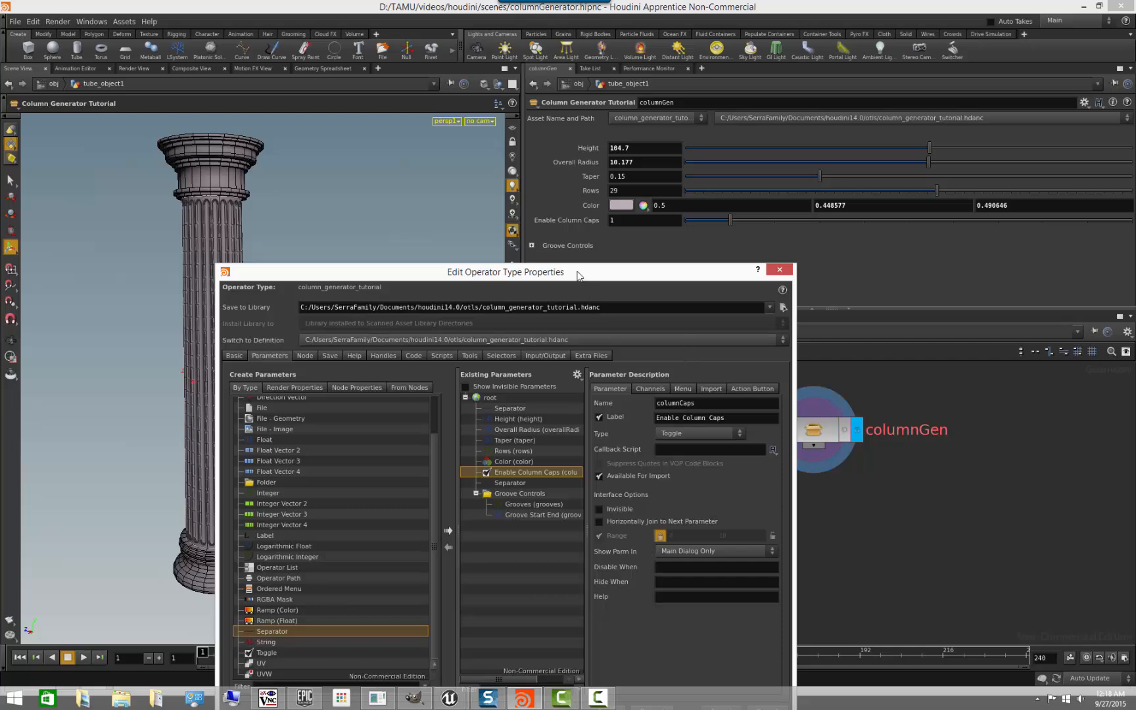
drag(607, 271, 380, 158)
click(483, 322)
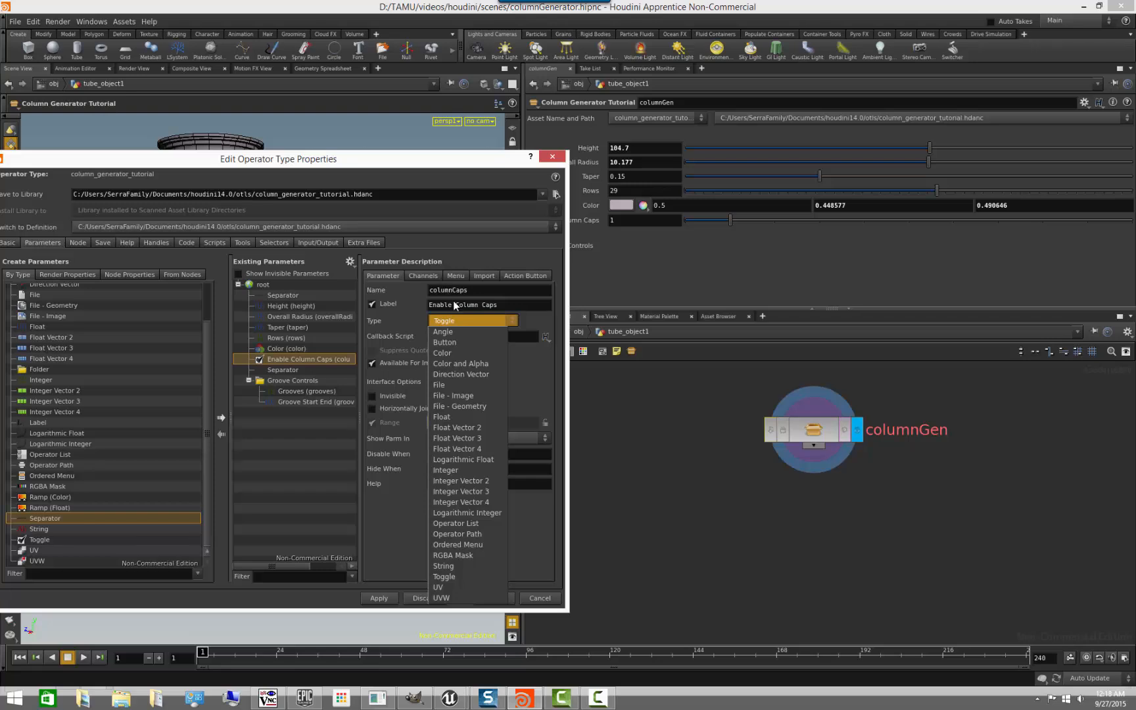
click(532, 320)
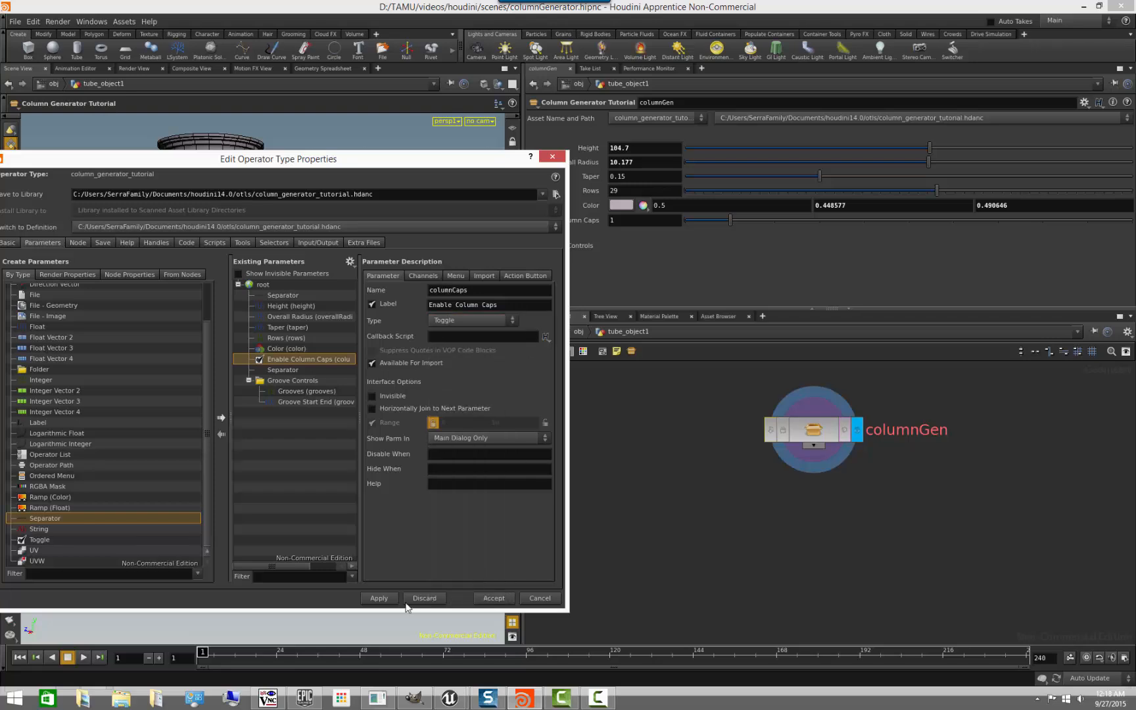
click(379, 599)
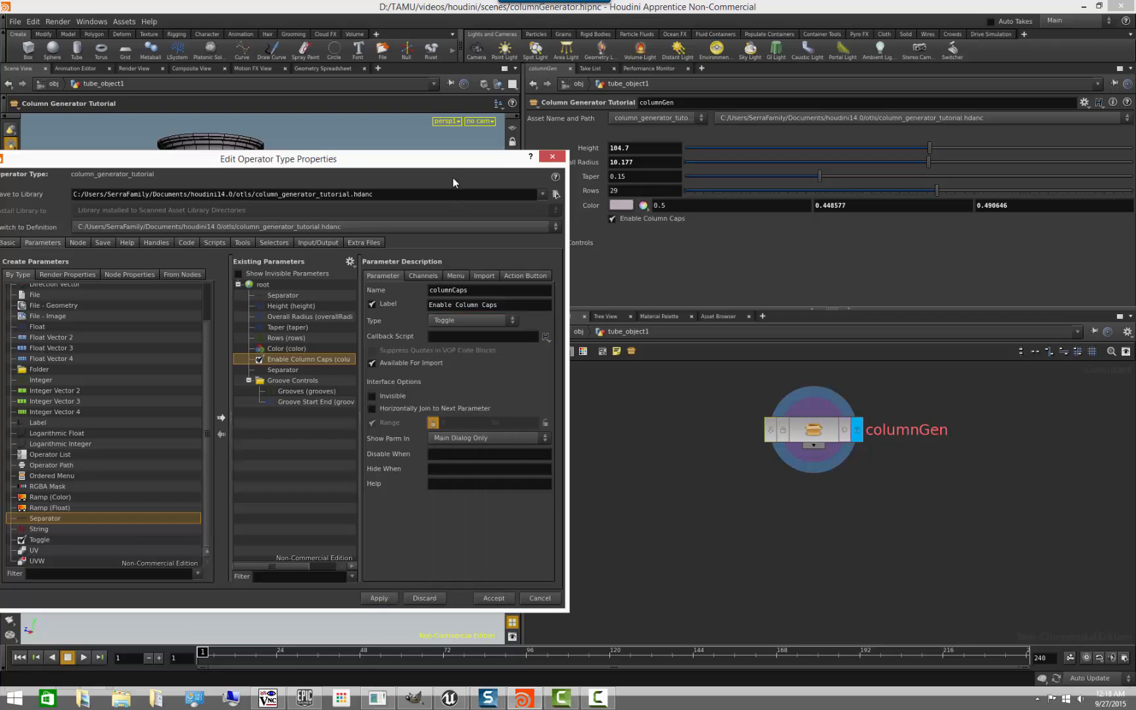
- Test the Enable Column Caps checkbox on columnGen by switching it off and on repeatedly, leaving it enabled
drag(454, 159, 627, 430)
click(612, 219)
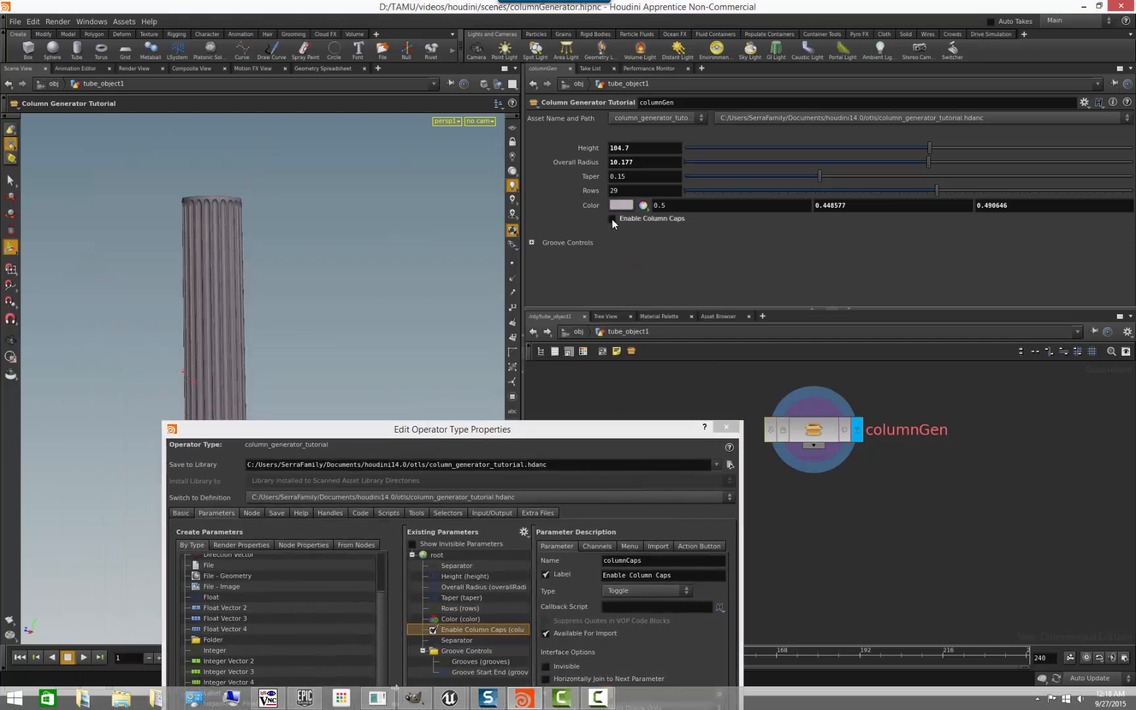
click(613, 219)
click(613, 219)
click(613, 219)
click(613, 219)
click(612, 219)
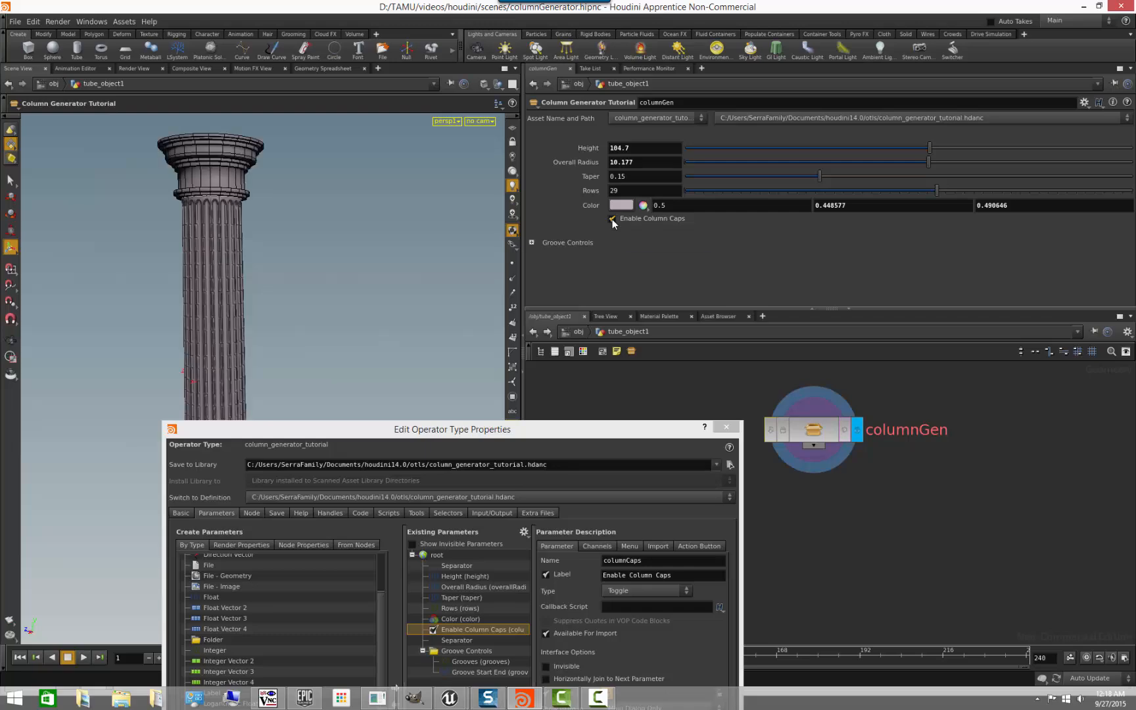
click(613, 219)
click(613, 219)
- Set the Enable Column Caps parameter's type back to Integer and apply the change
drag(586, 429, 385, 174)
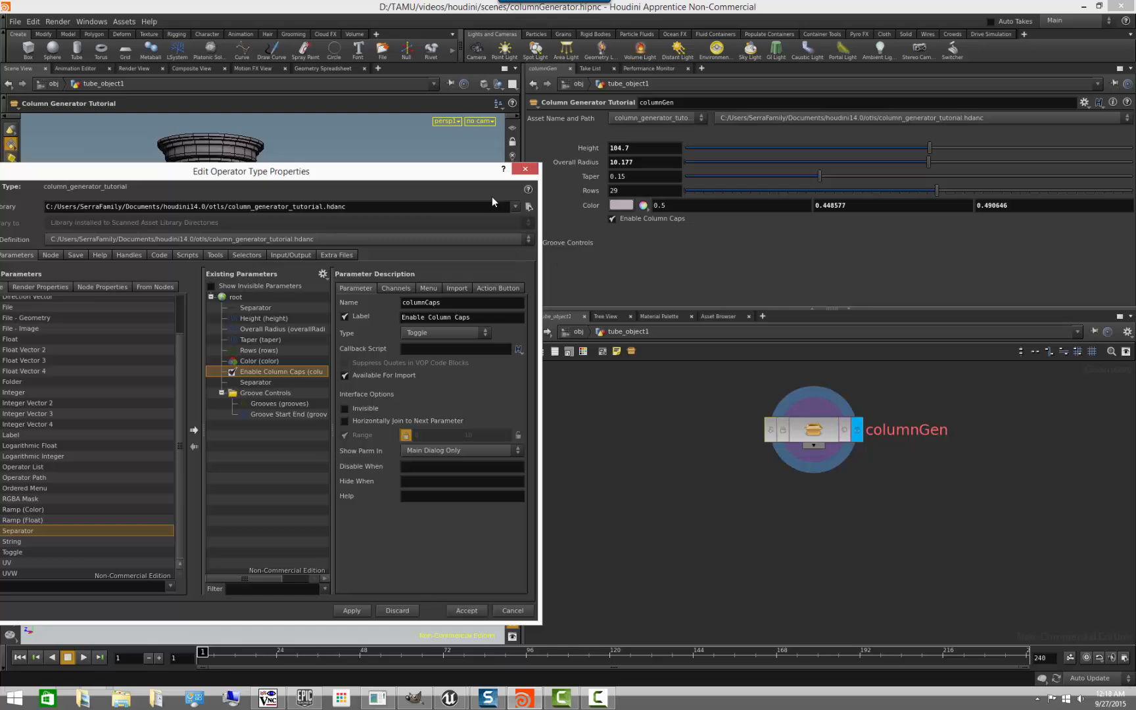
drag(454, 174, 516, 263)
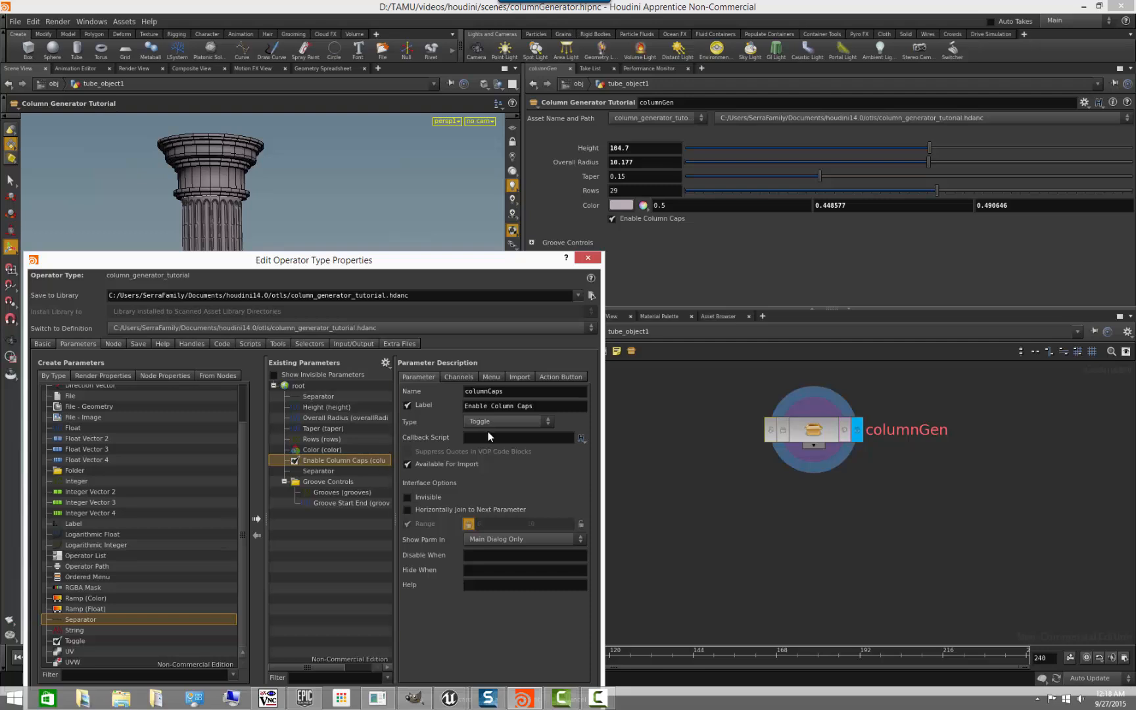
click(506, 421)
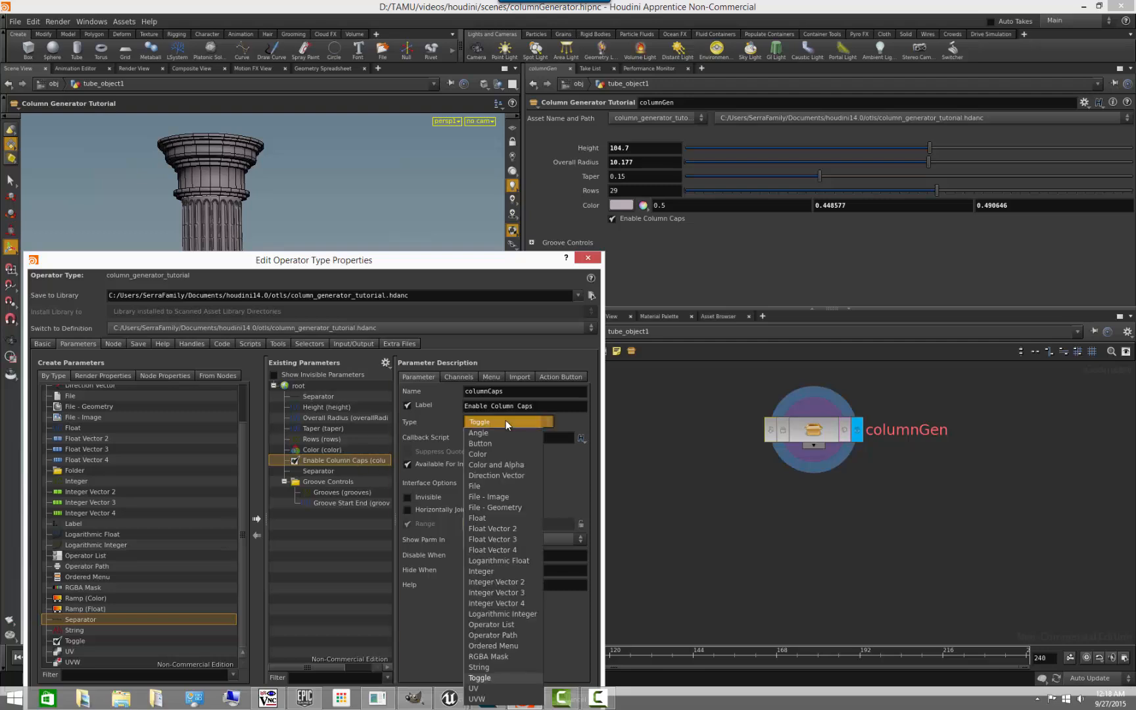
click(497, 571)
drag(434, 266, 380, 215)
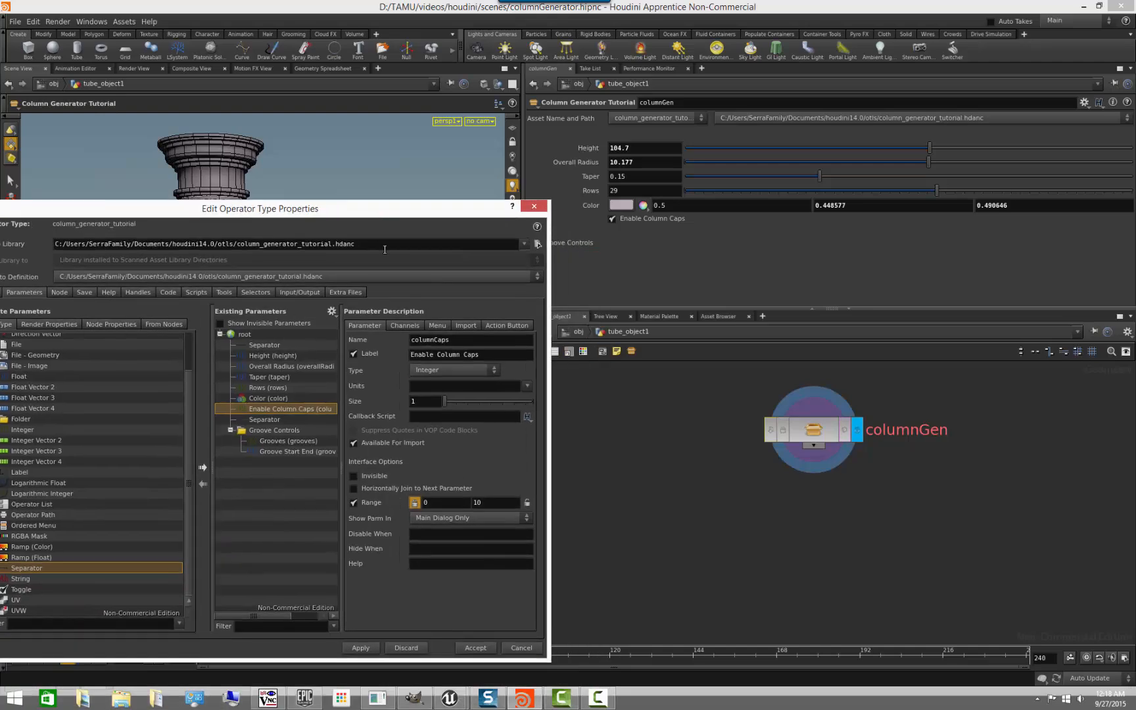
click(368, 647)
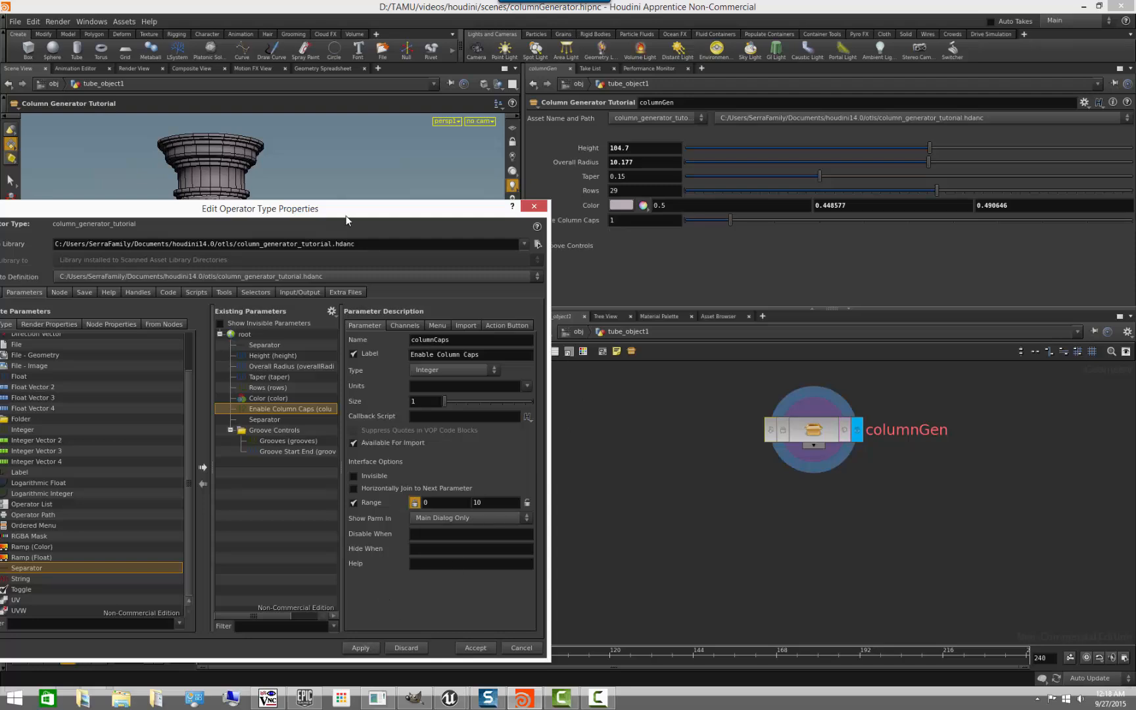
- Enable a menu for the Enable Column Caps parameter and add an item with token 0 labelled off
drag(346, 209, 357, 248)
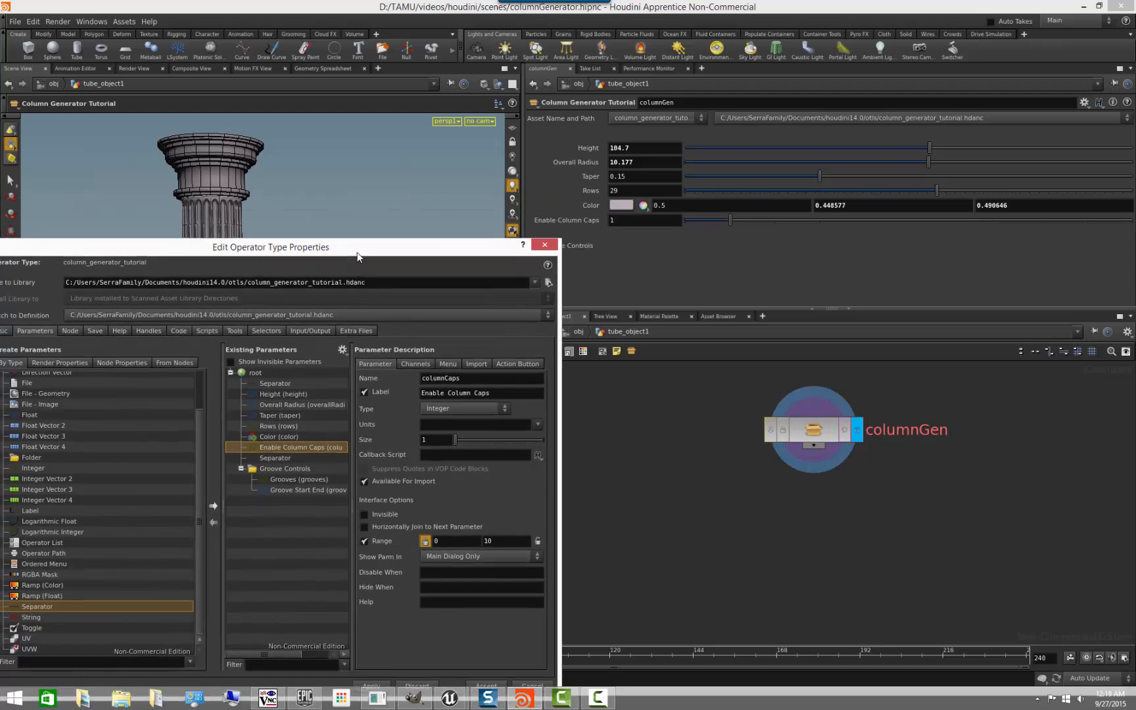
click(445, 361)
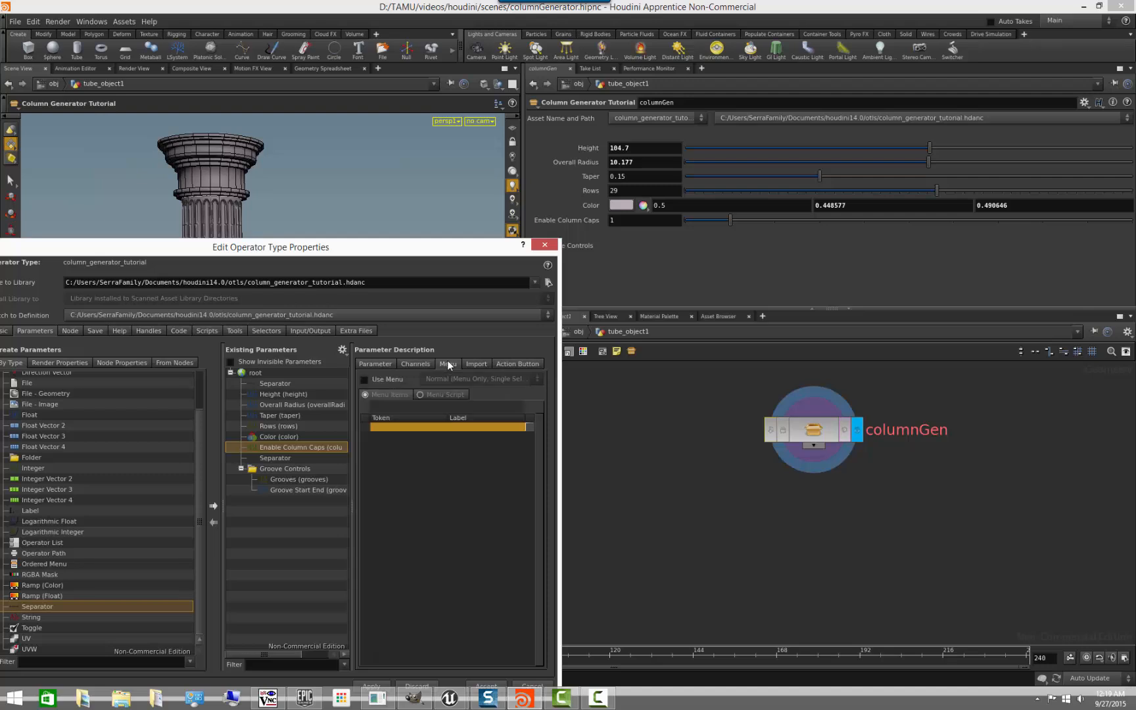
click(365, 379)
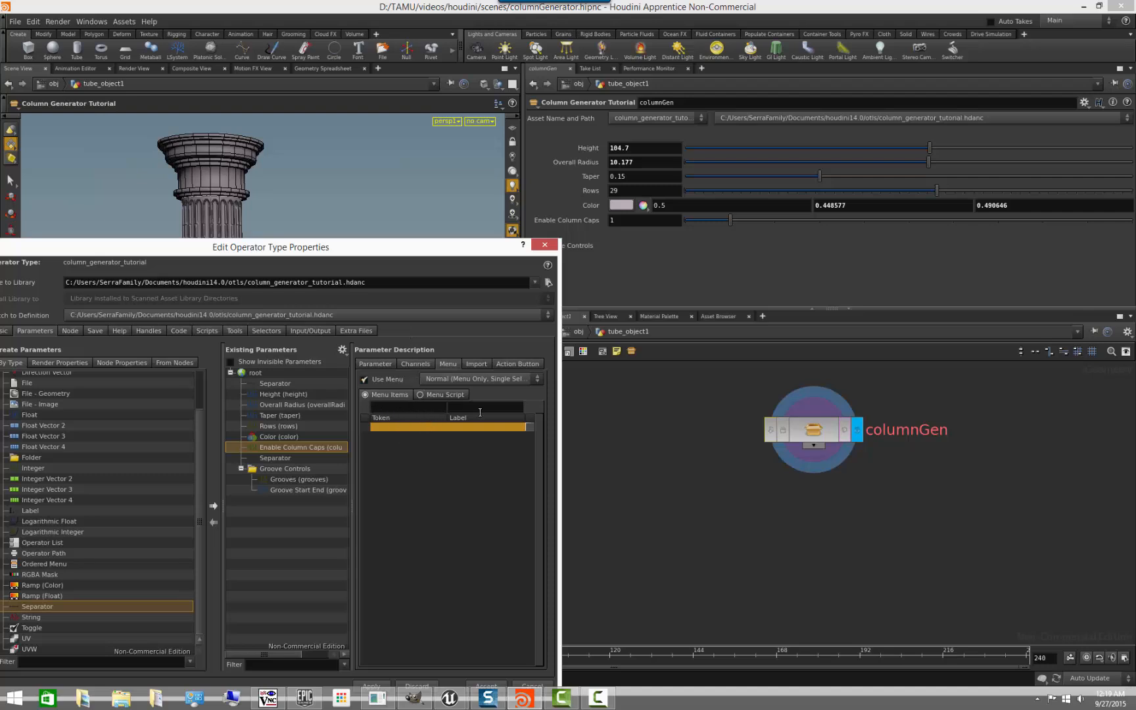
click(410, 409)
text(0)
key(Tab)
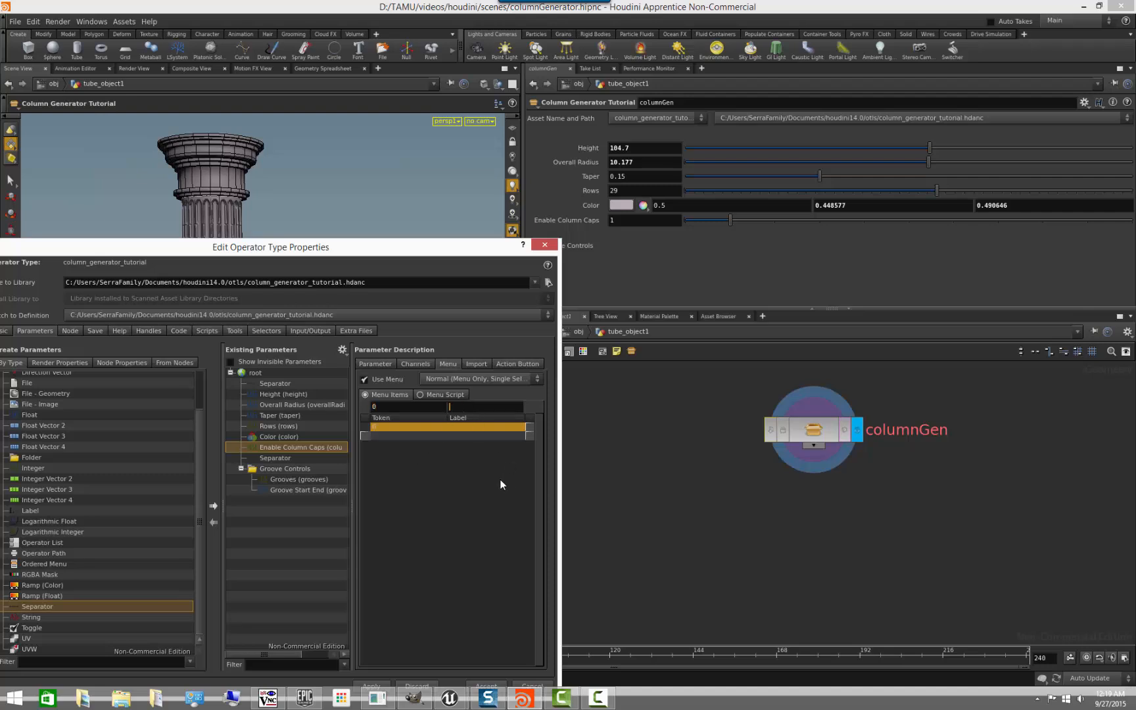
text(off)
key(Return)
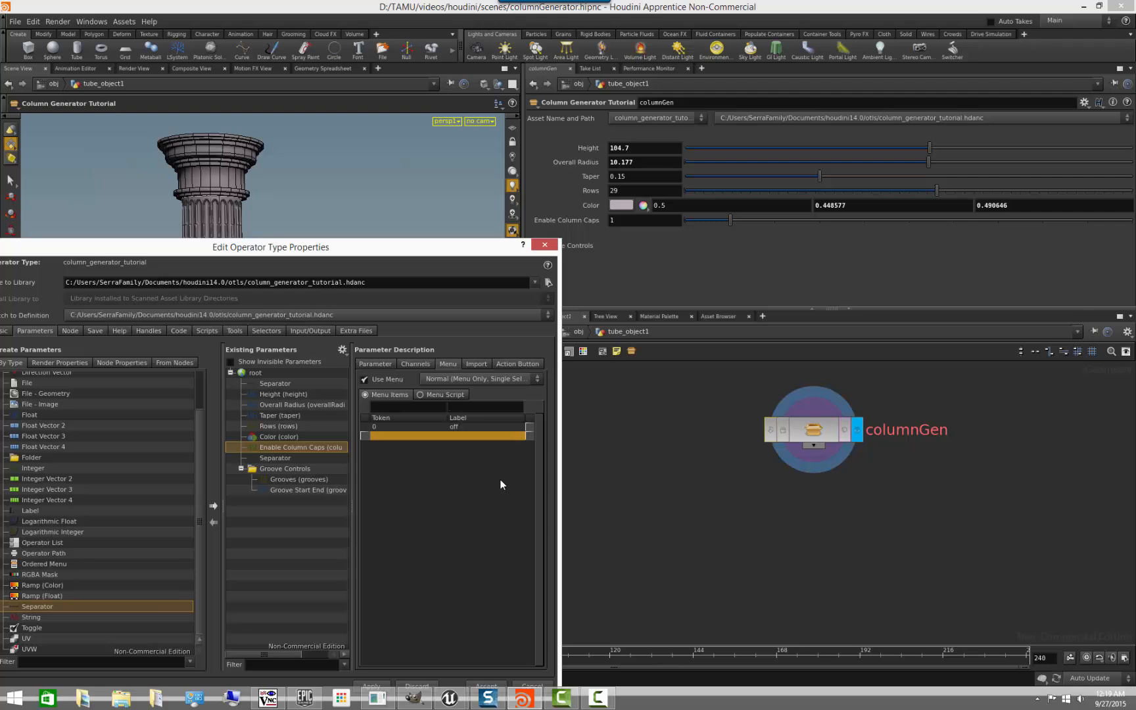
- Add a second menu item with token 1 labelled on, and apply the menu to the asset
click(398, 406)
text(1)
click(466, 408)
text(on)
key(Return)
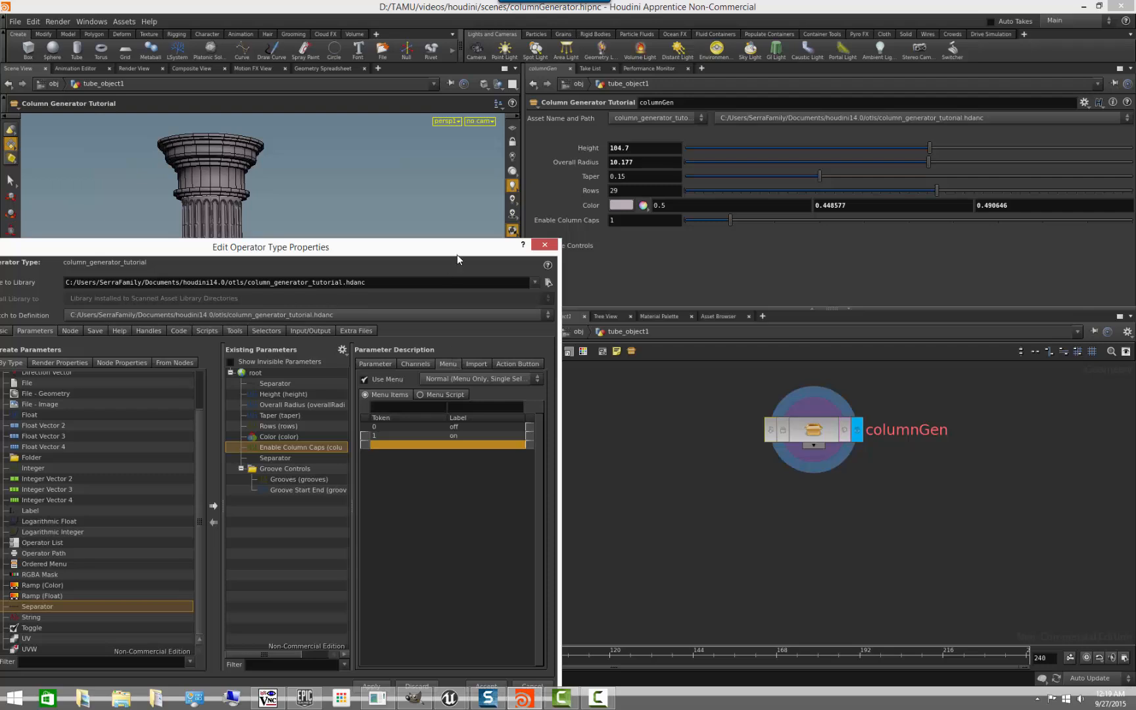
drag(457, 255, 442, 232)
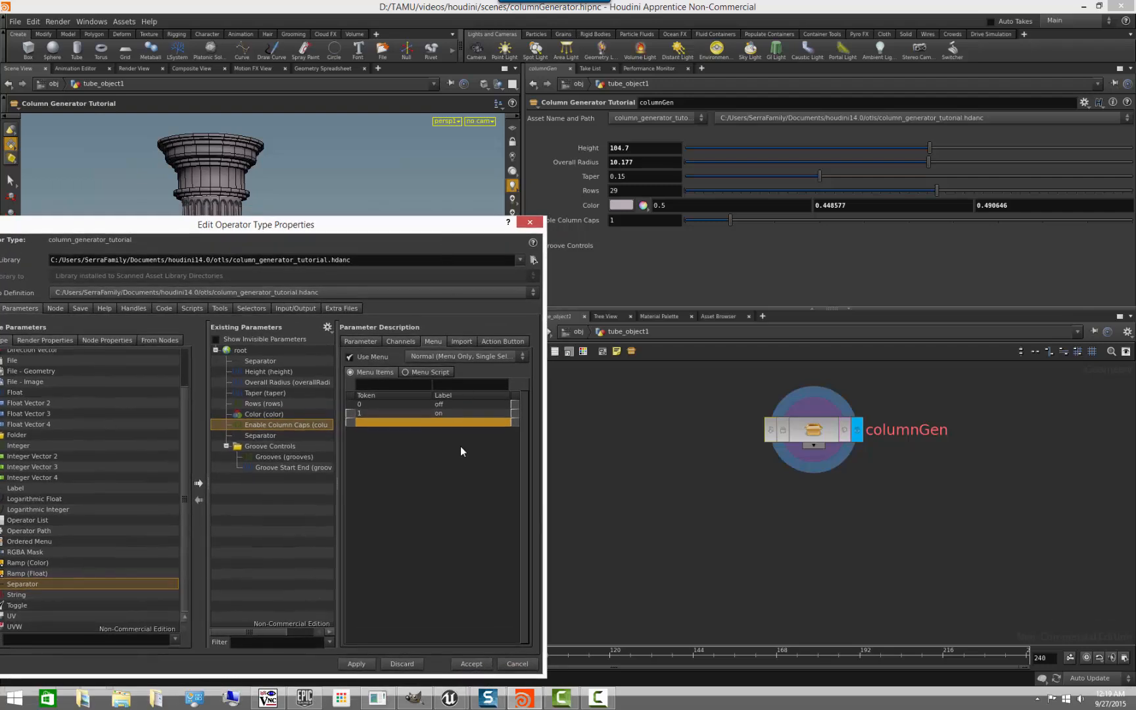
click(362, 664)
- Test the Enable Column Caps menu on columnGen by switching it to off and back to on
drag(451, 228, 491, 267)
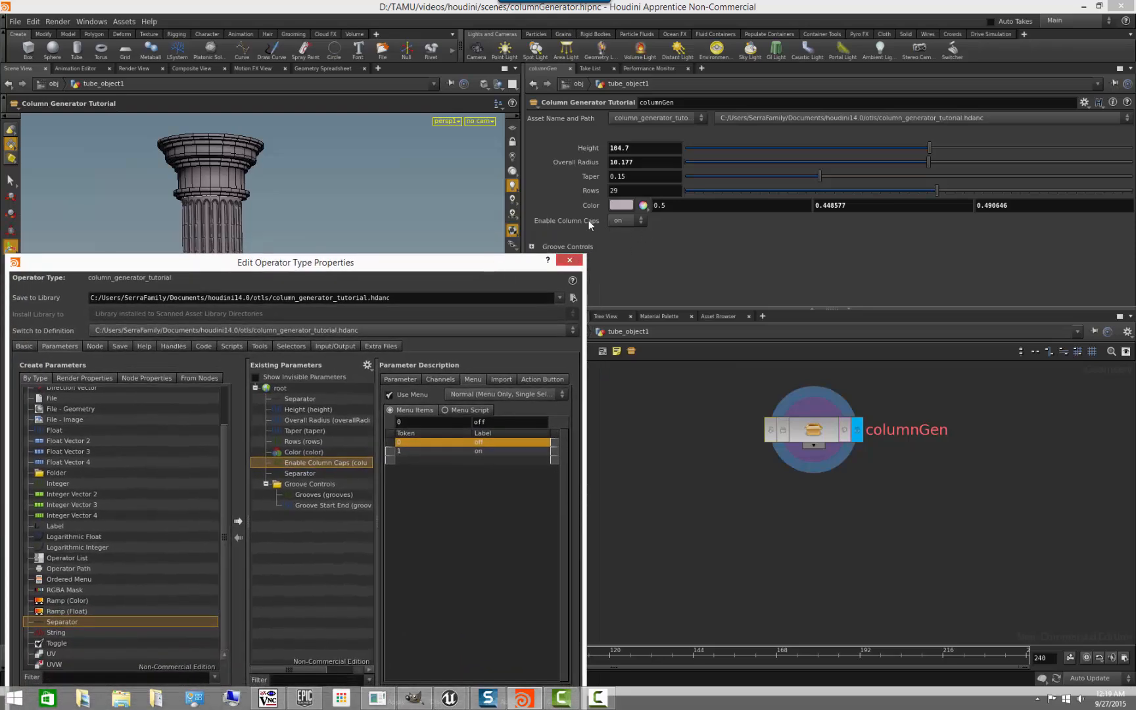
click(633, 219)
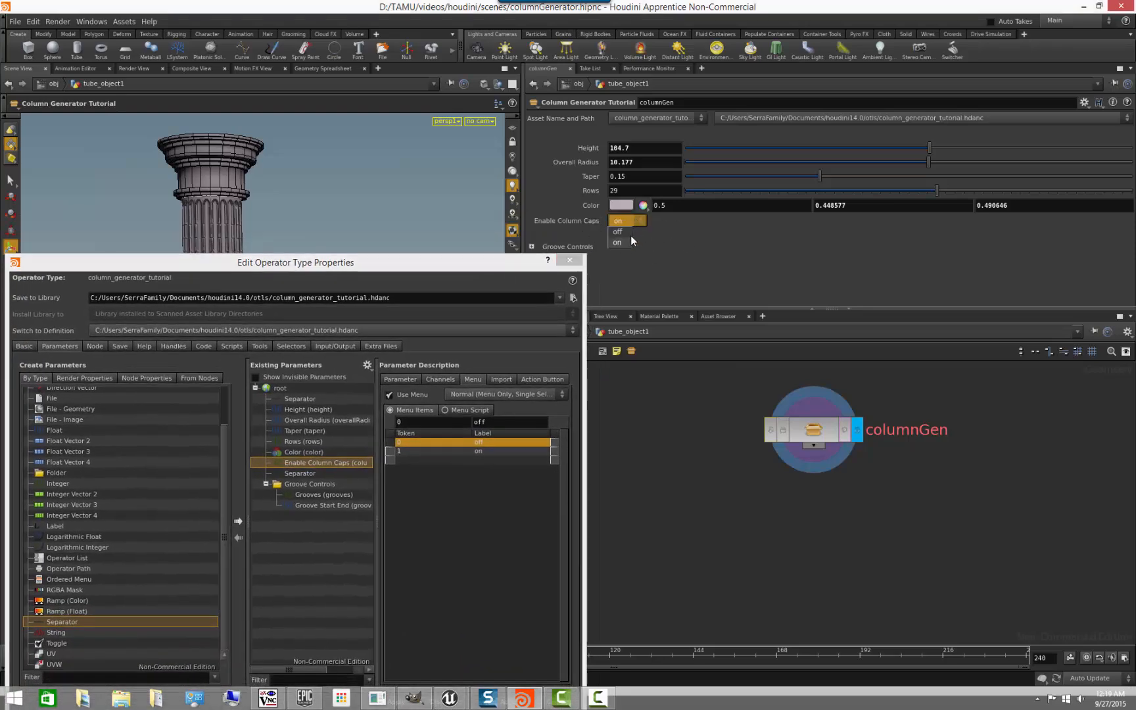
click(626, 232)
click(622, 243)
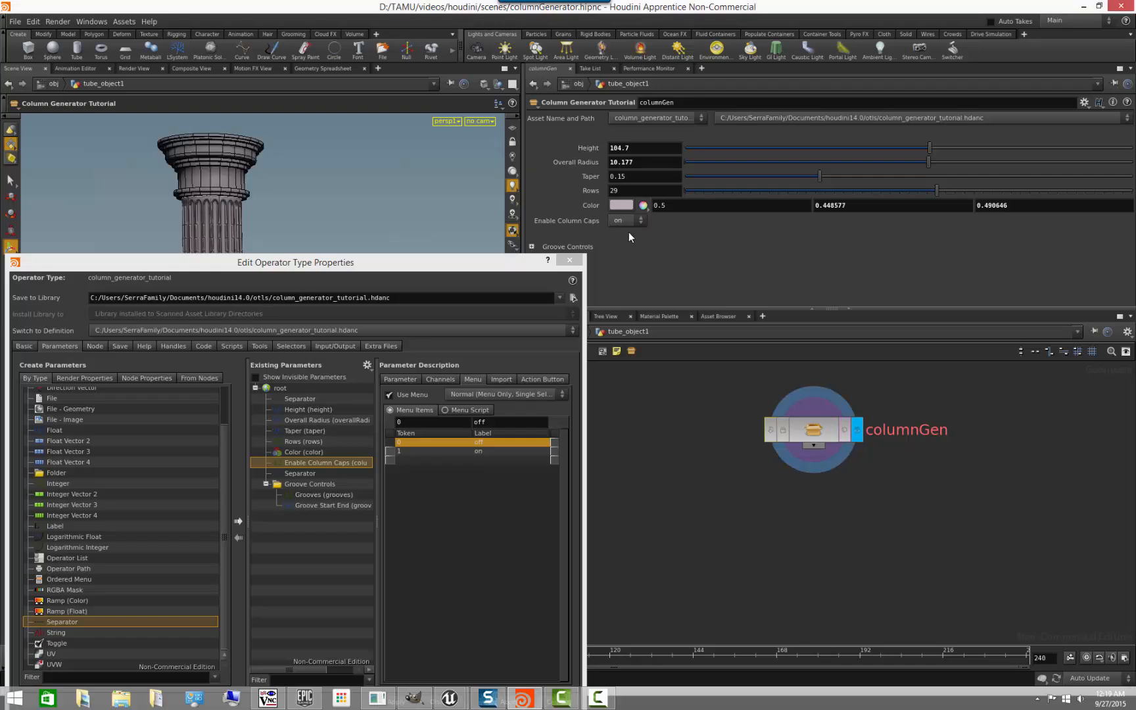
click(624, 232)
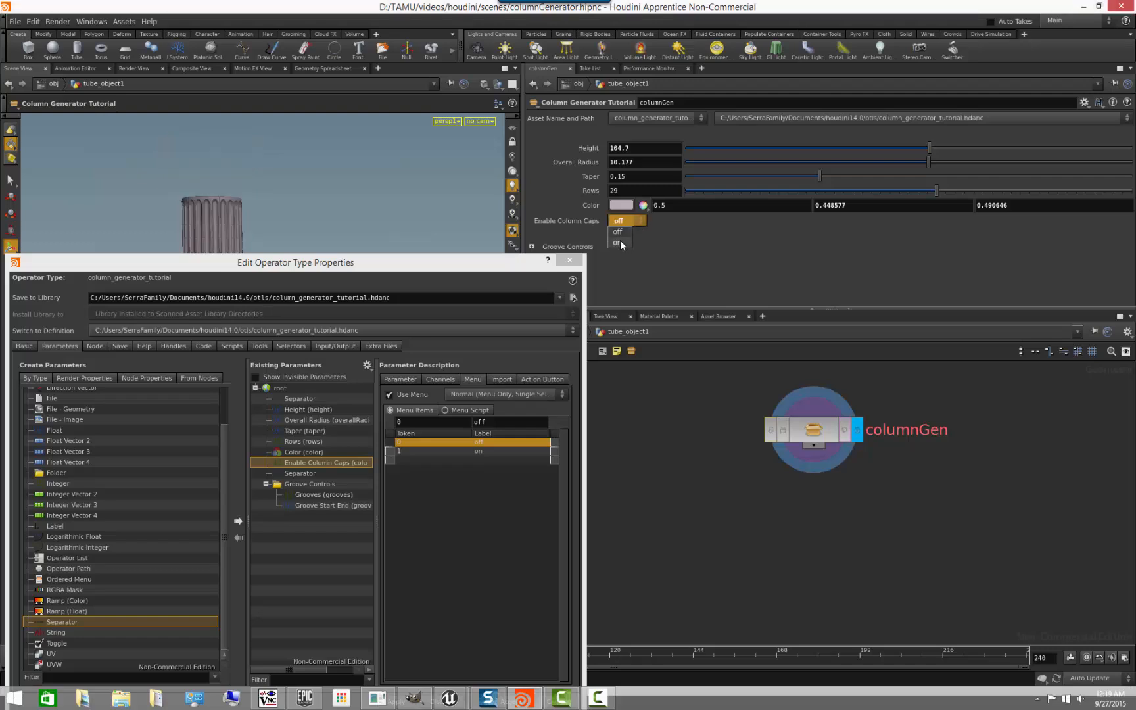
click(620, 243)
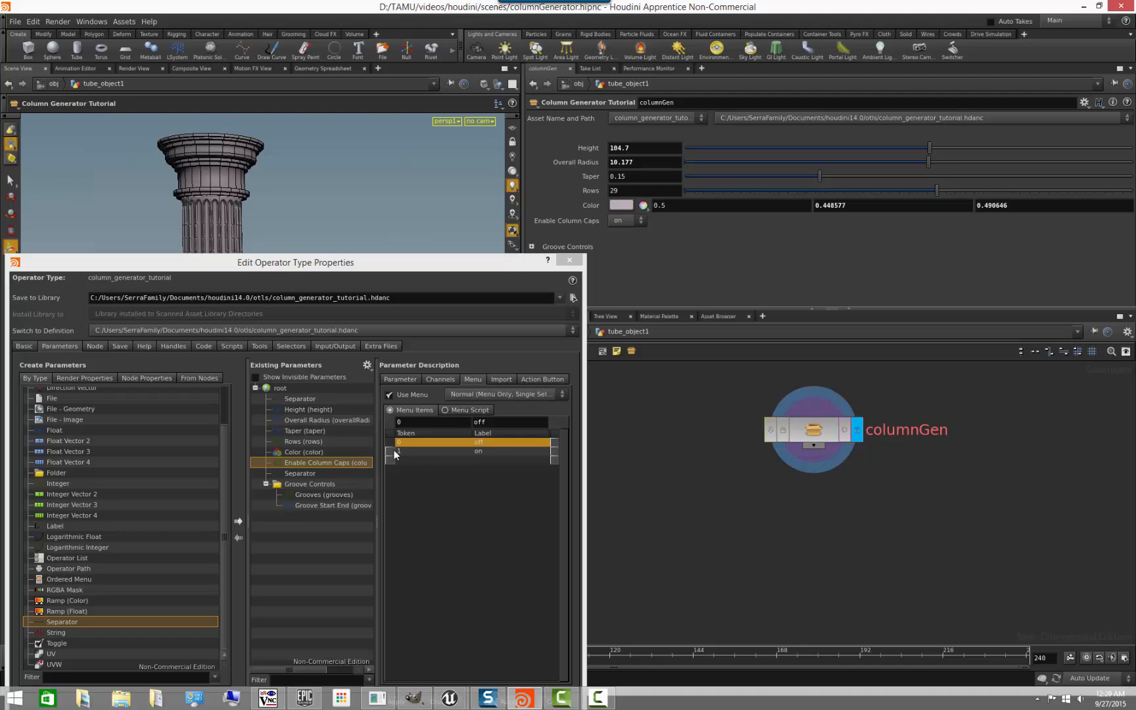
- Turn off the menu for the Enable Column Caps parameter and apply the change to the asset
click(390, 395)
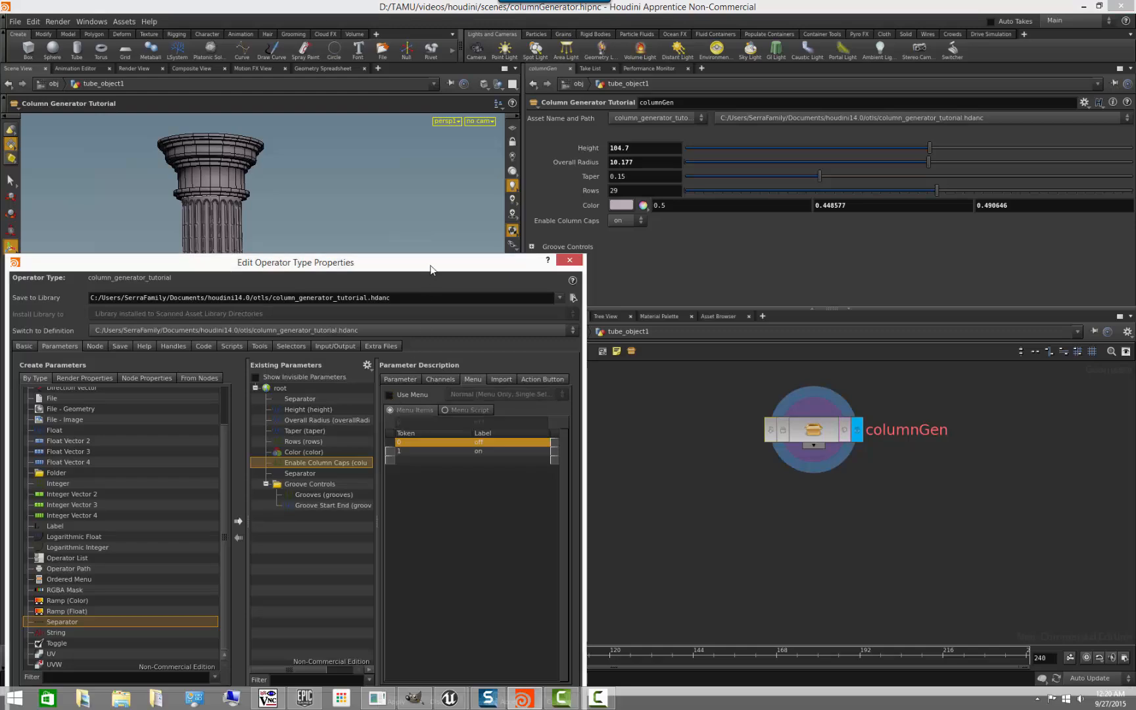
drag(431, 269, 384, 209)
click(349, 641)
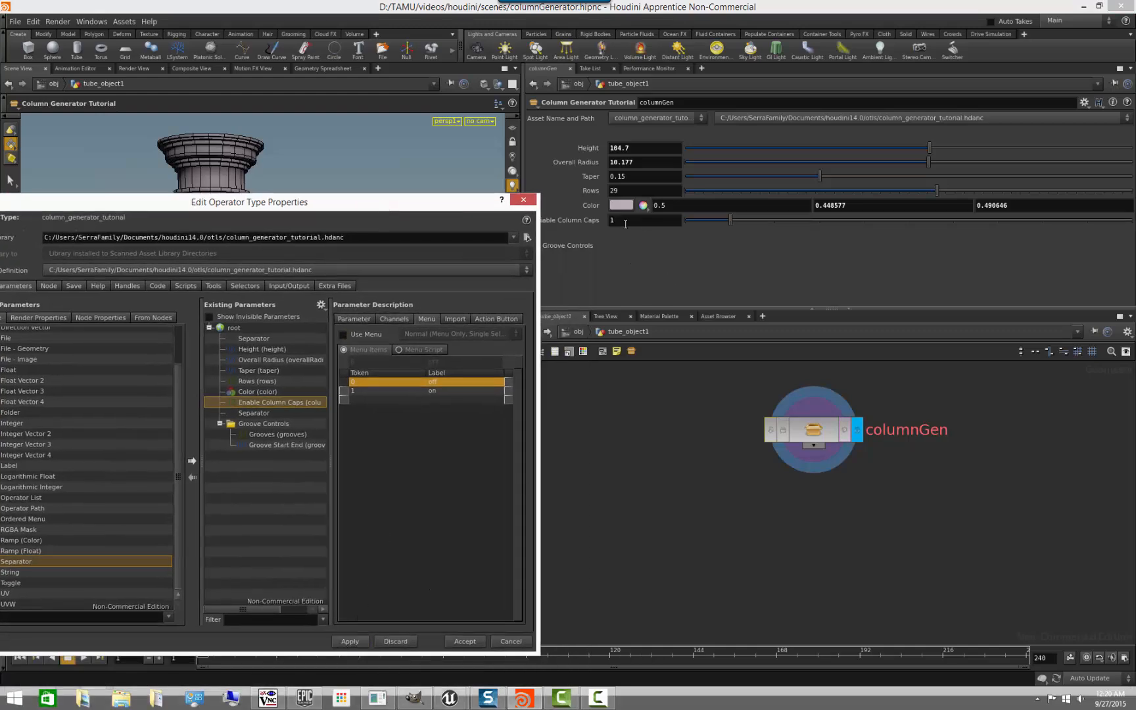
- Re-enable the off/on menu for the Enable Column Caps parameter, apply it and accept the operator type properties
mouse_move(430, 204)
mouse_down()
mouse_move(456, 278)
mouse_move(398, 203)
mouse_move(486, 401)
mouse_move(542, 331)
mouse_move(495, 236)
mouse_move(509, 538)
mouse_move(494, 394)
mouse_move(522, 222)
mouse_move(447, 211)
mouse_up()
click(379, 408)
click(340, 636)
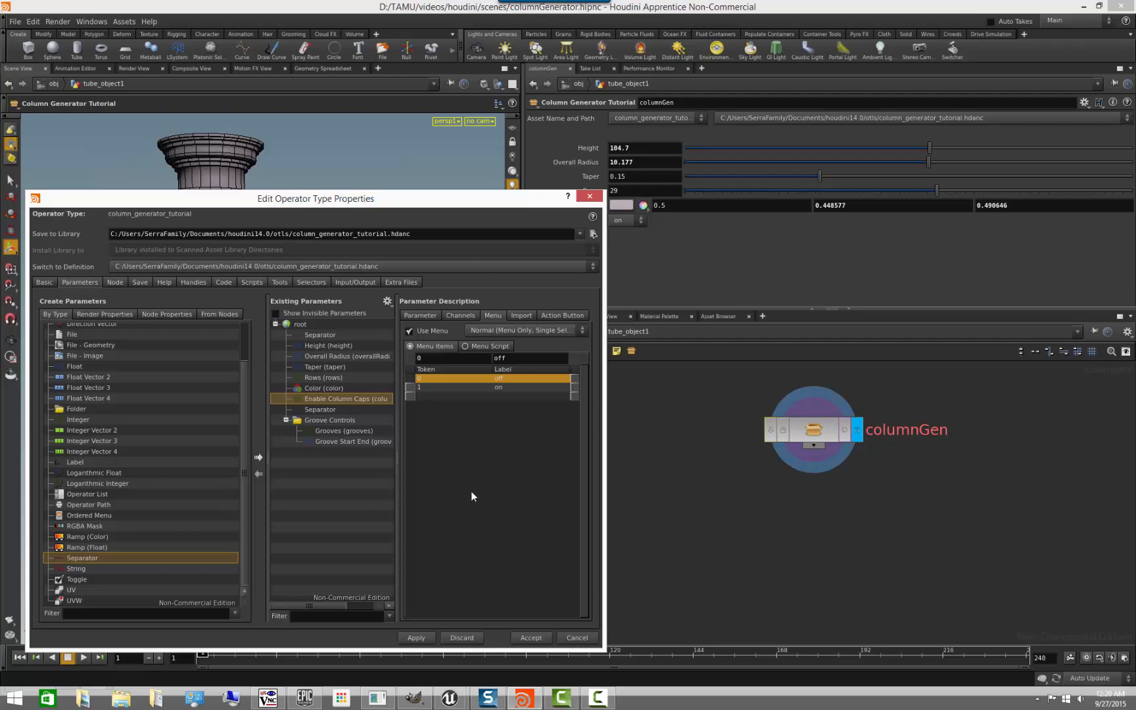
click(522, 636)
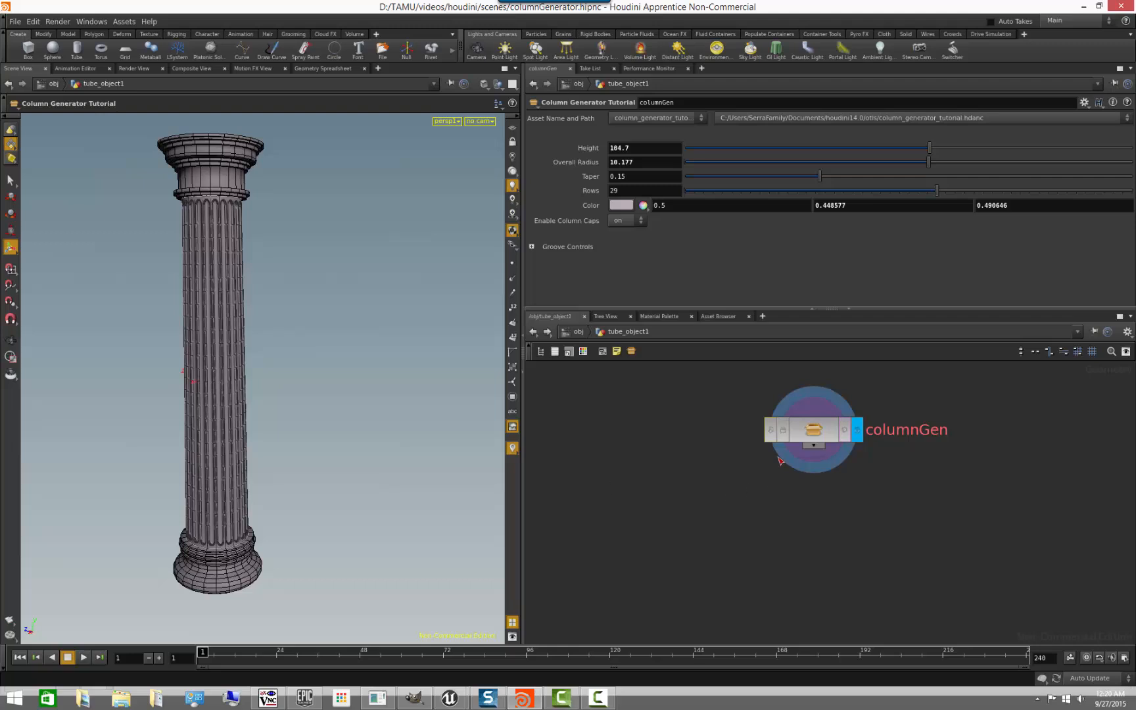
- Reopen the type properties of columnGen and apply the asset definition again
right_click(823, 426)
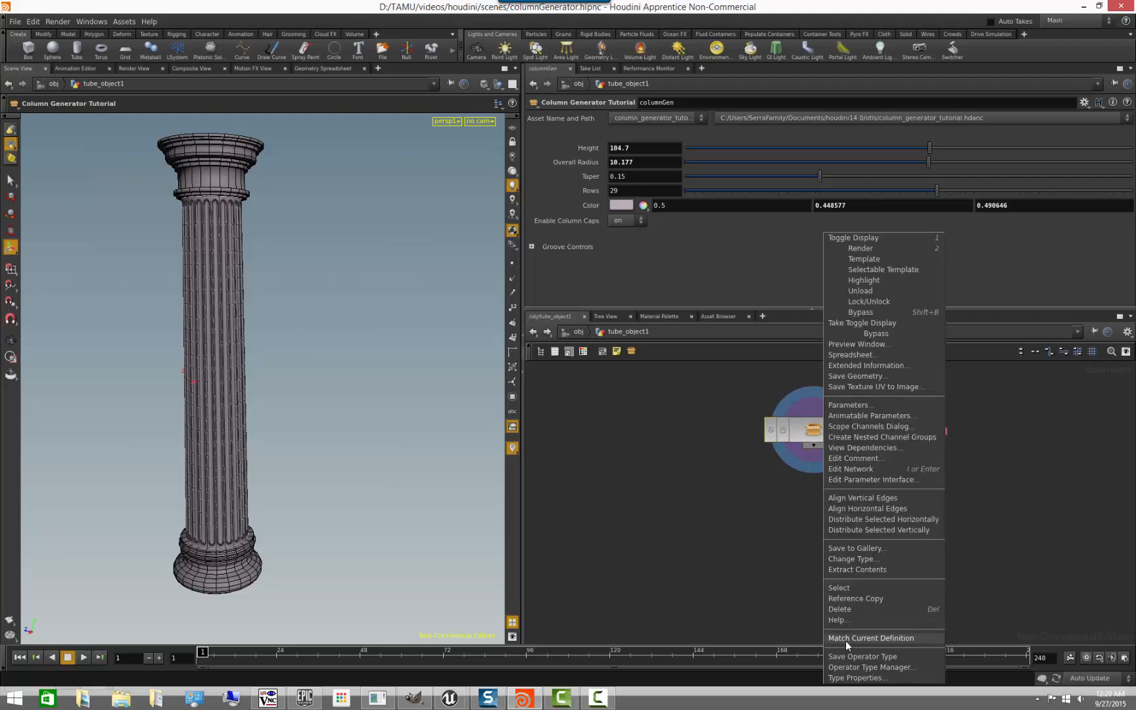
click(857, 678)
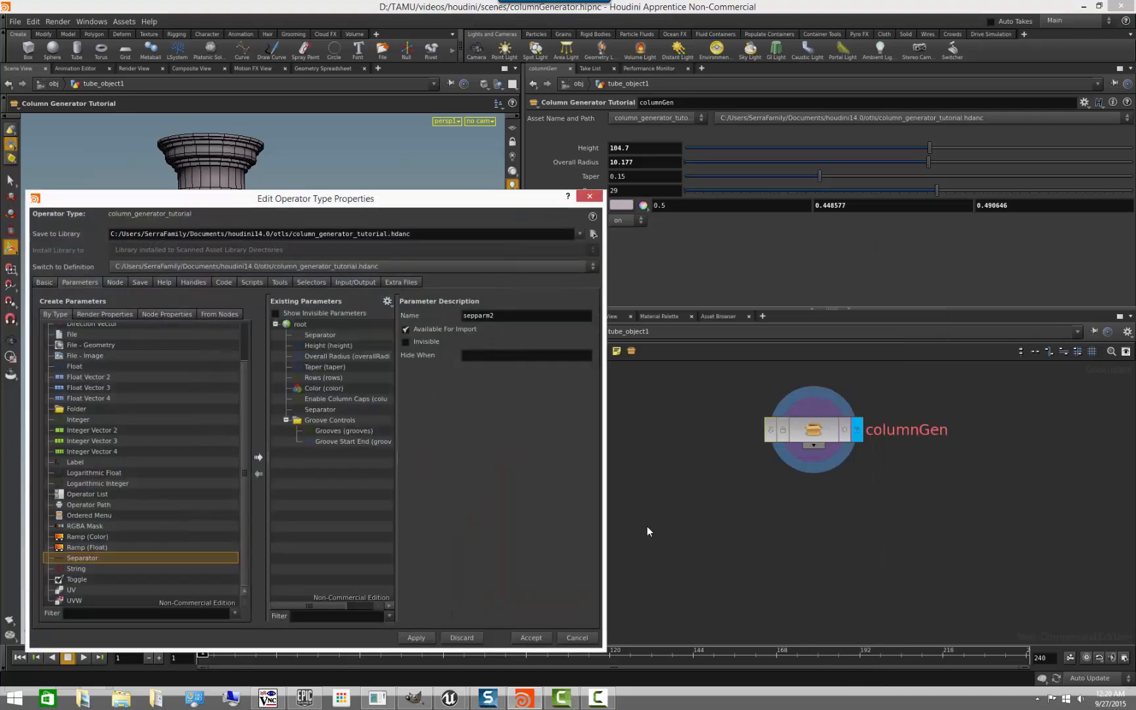
click(431, 639)
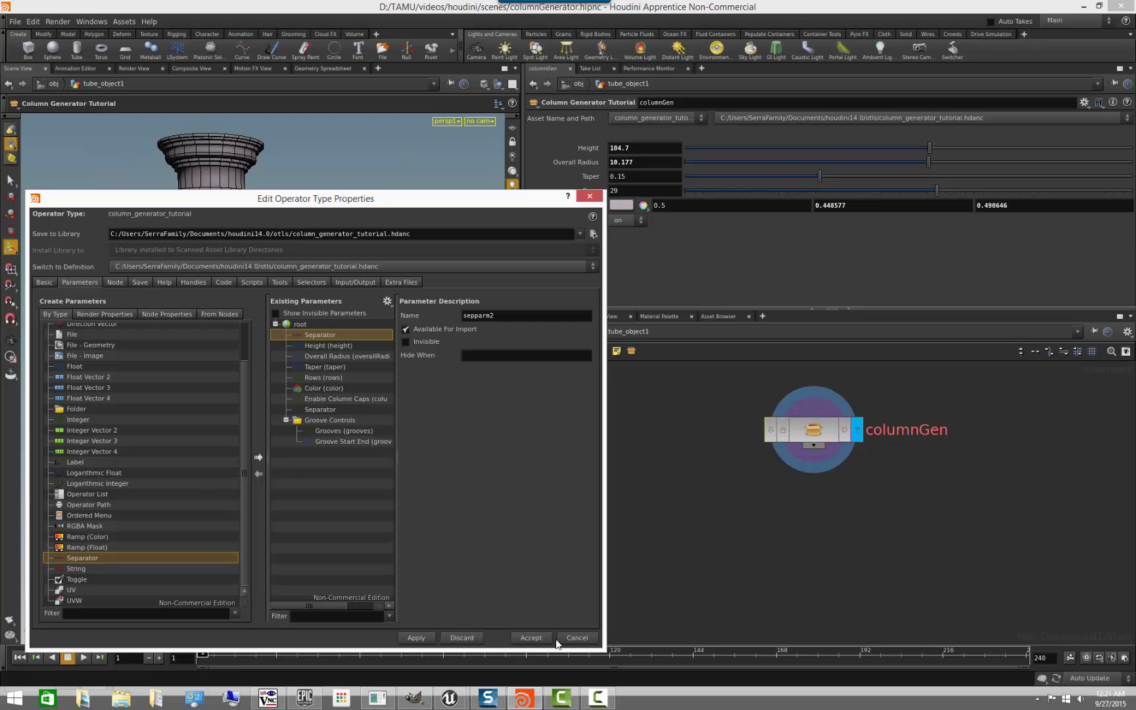
- Accept the operator type properties and save the operator type of columnGen
click(537, 640)
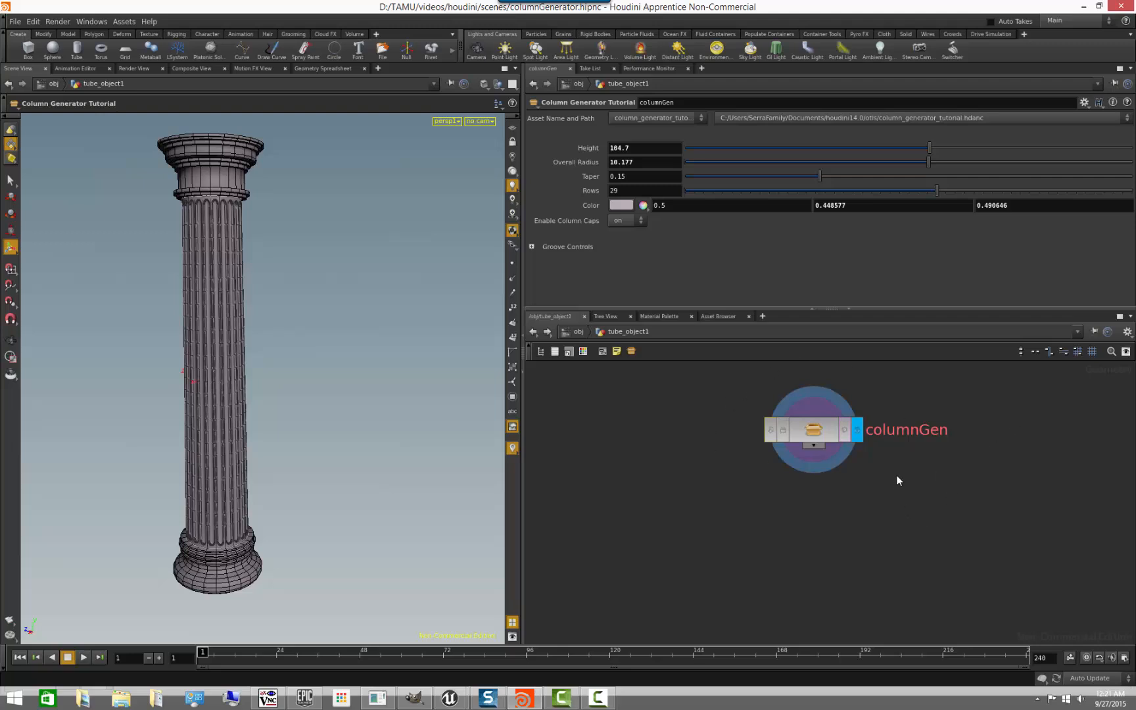
middle_drag(753, 525, 685, 563)
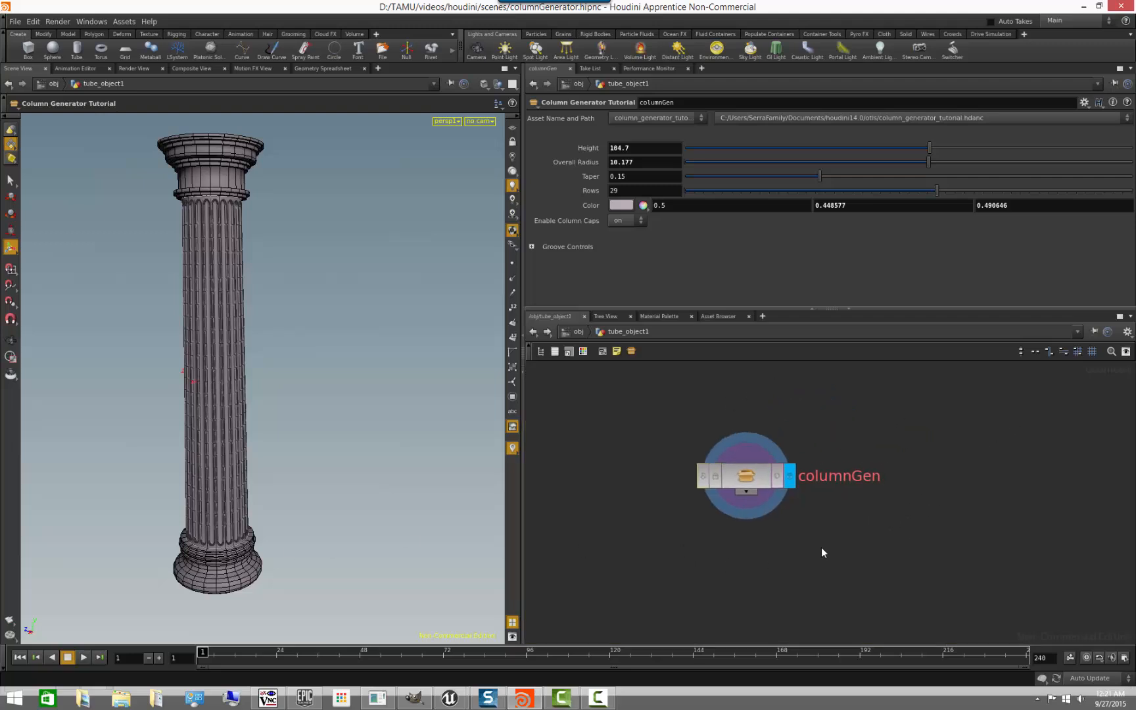
middle_drag(822, 543, 817, 479)
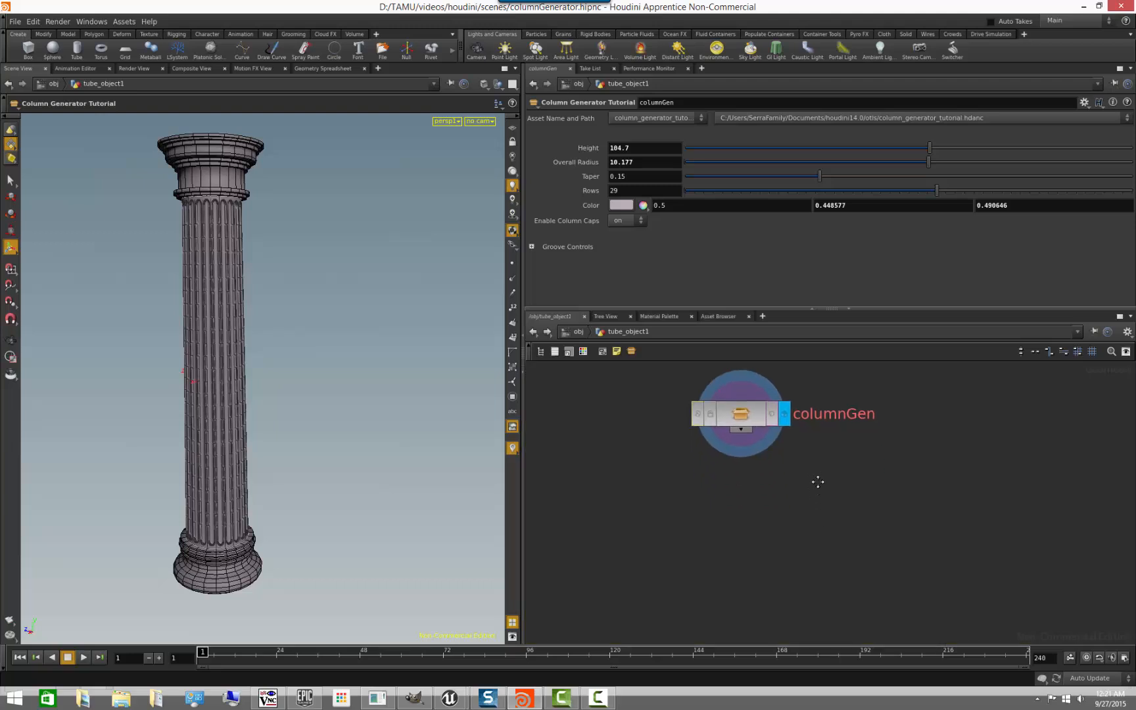
right_click(749, 425)
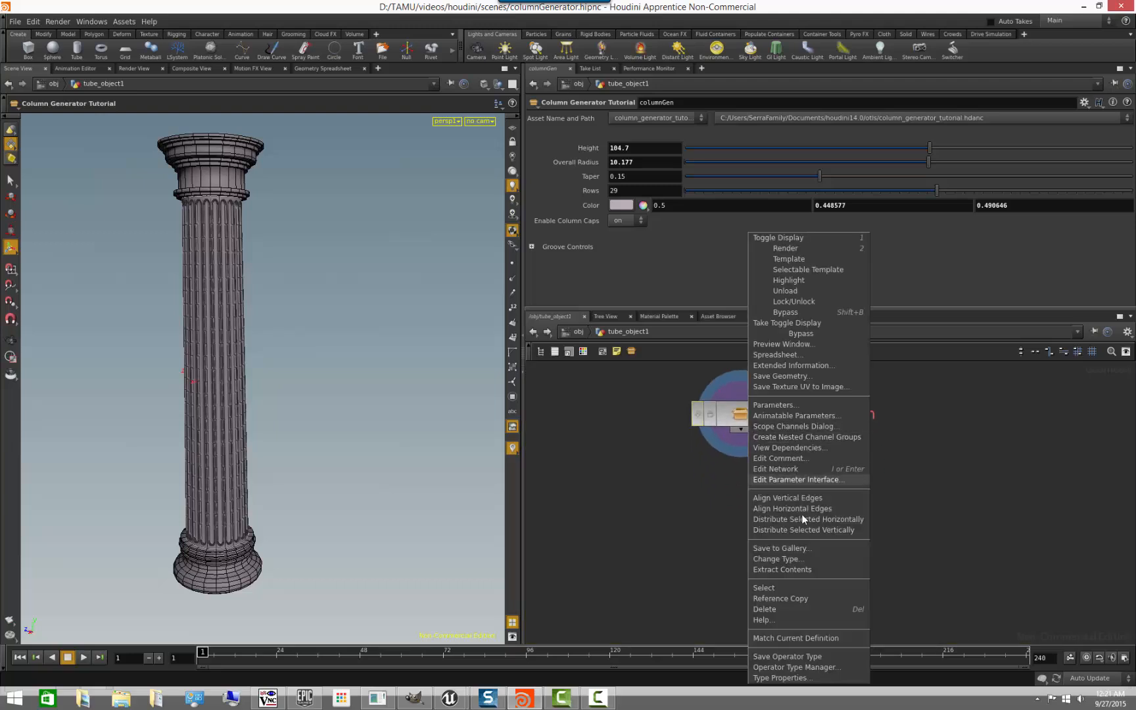
click(809, 656)
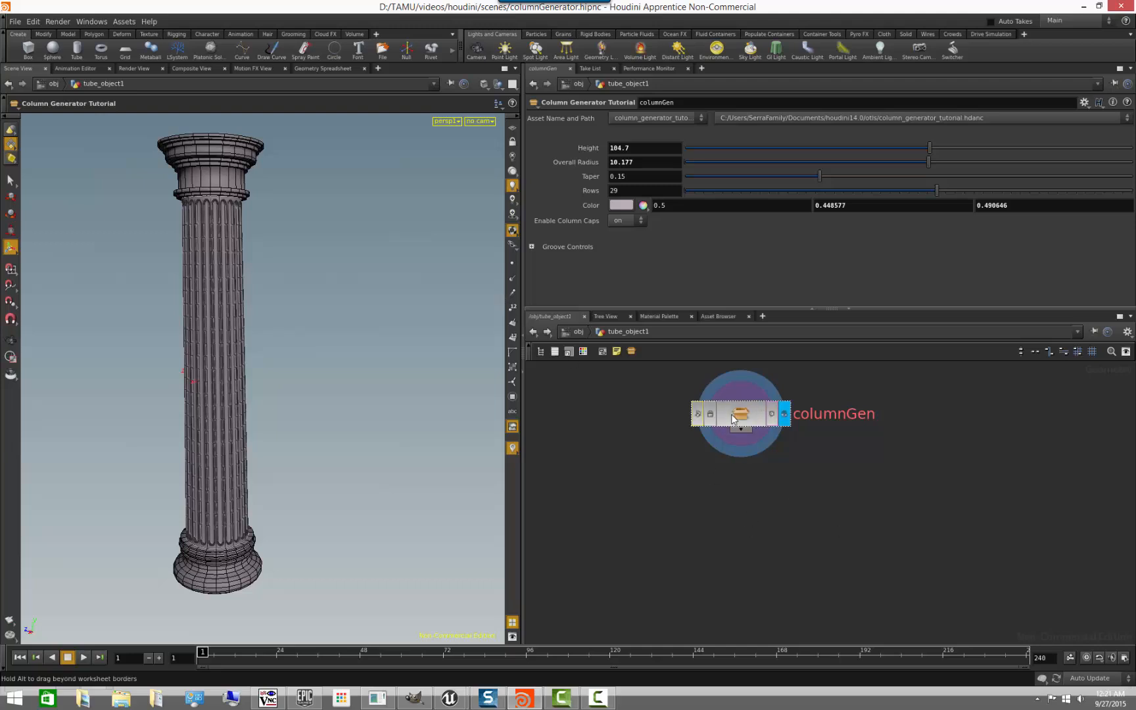
- Inside columnGen, add a sticky note beside merge3 with the text "this does something"
double_click(703, 413)
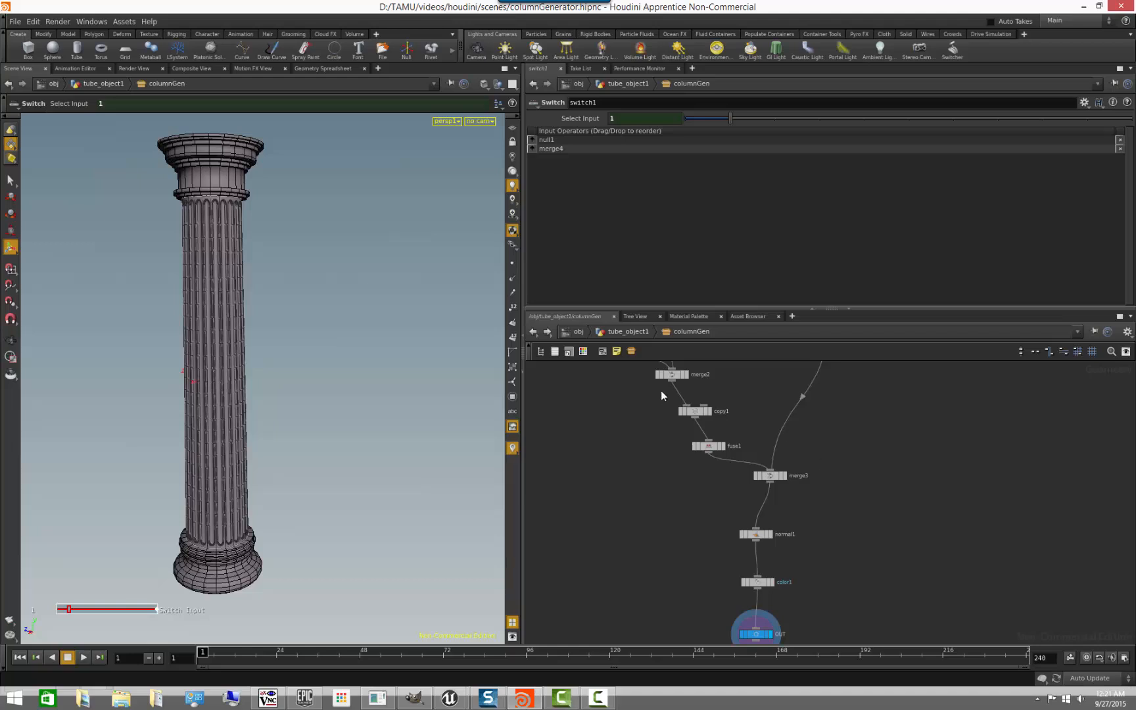
click(616, 351)
drag(832, 470, 873, 437)
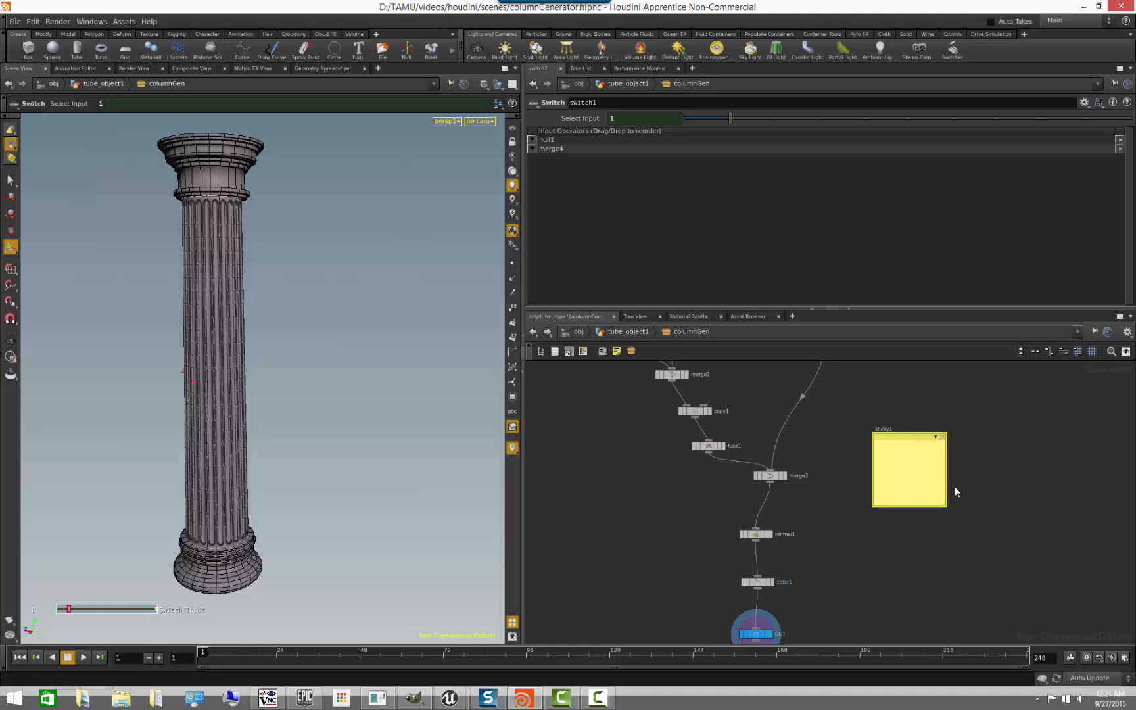
click(916, 464)
text(this does something)
click(1000, 500)
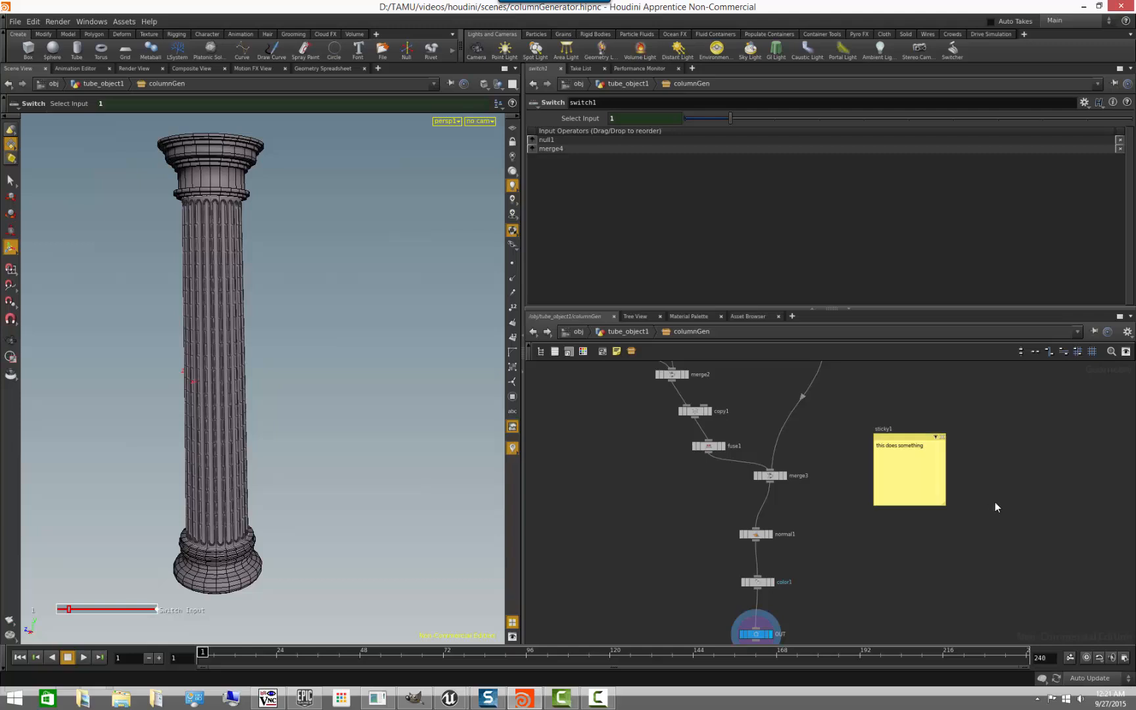
- Return to tube_object1 and save the operator type of columnGen with the added note
click(629, 332)
right_click(733, 412)
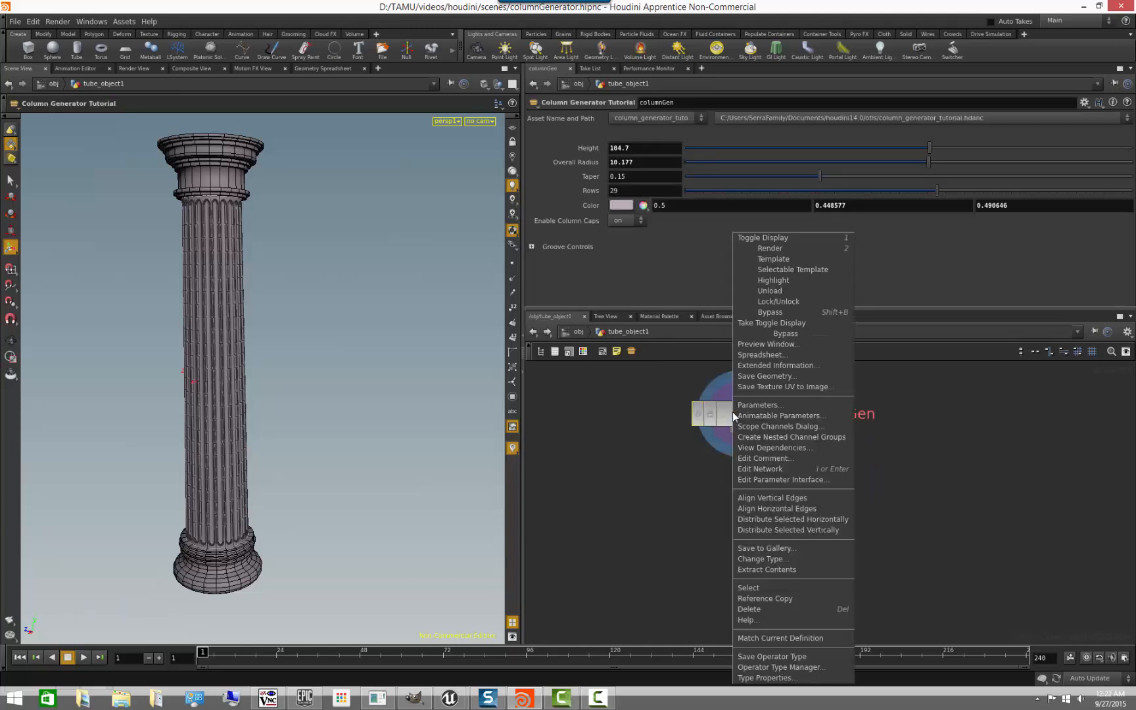
click(776, 657)
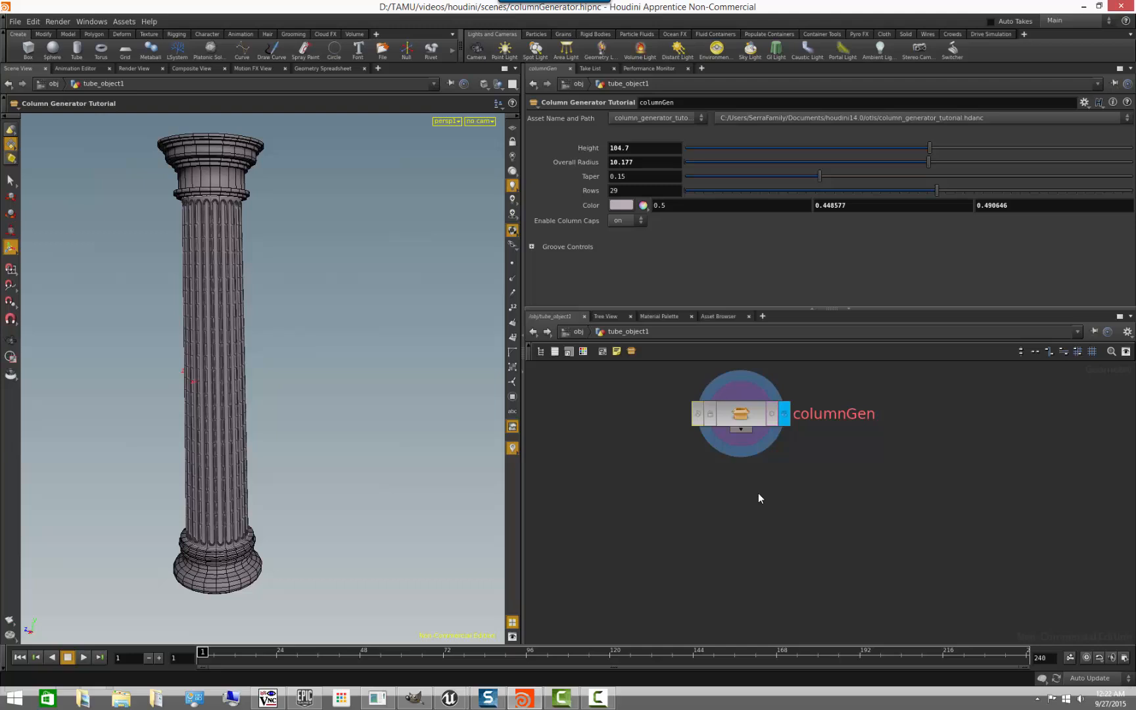
middle_drag(788, 476, 789, 507)
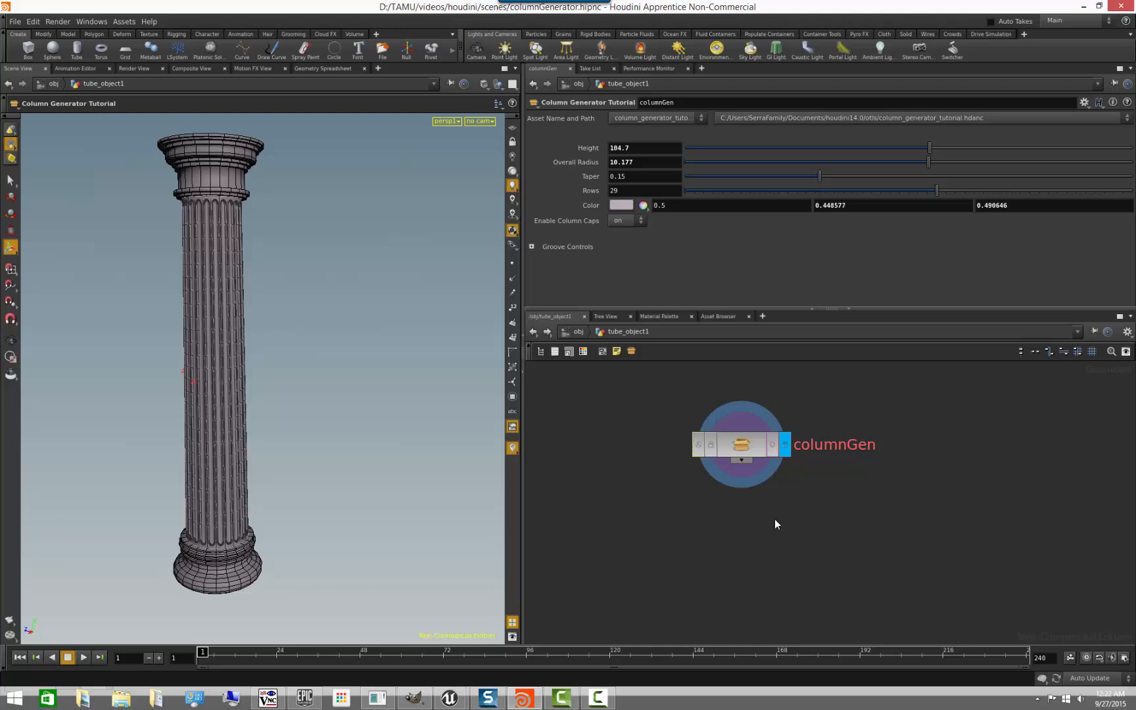
- Check the contents of columnGen, return to tube_object1 and match columnGen to its current definition
double_click(755, 452)
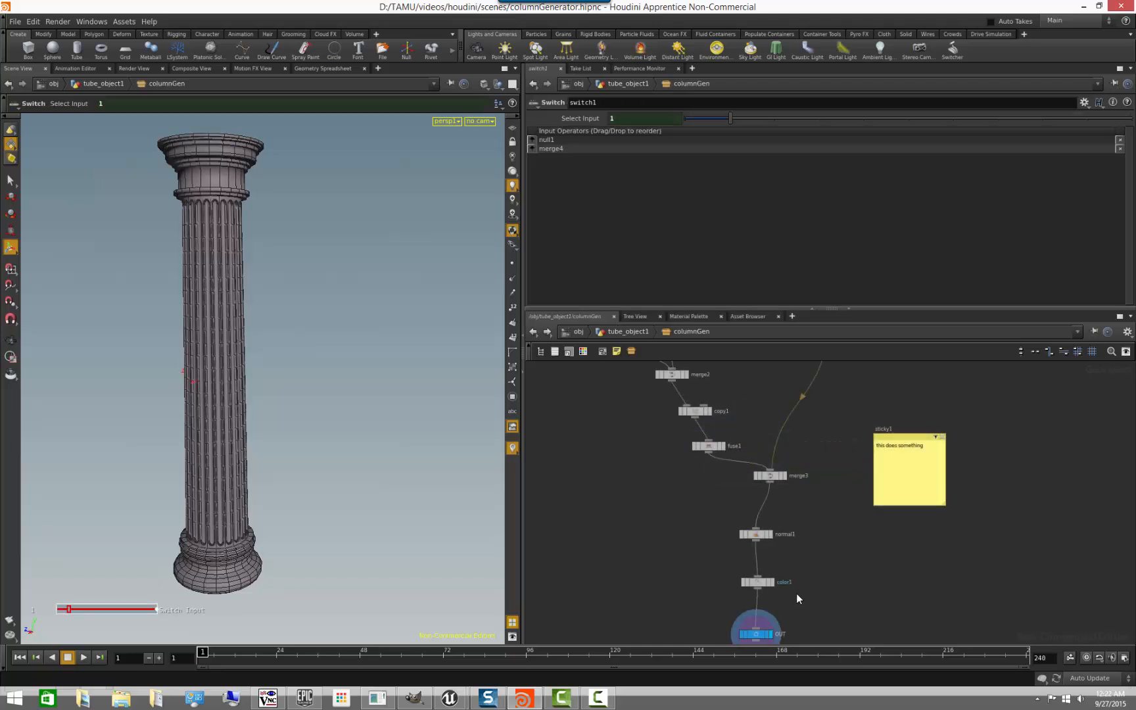
click(632, 331)
right_click(745, 449)
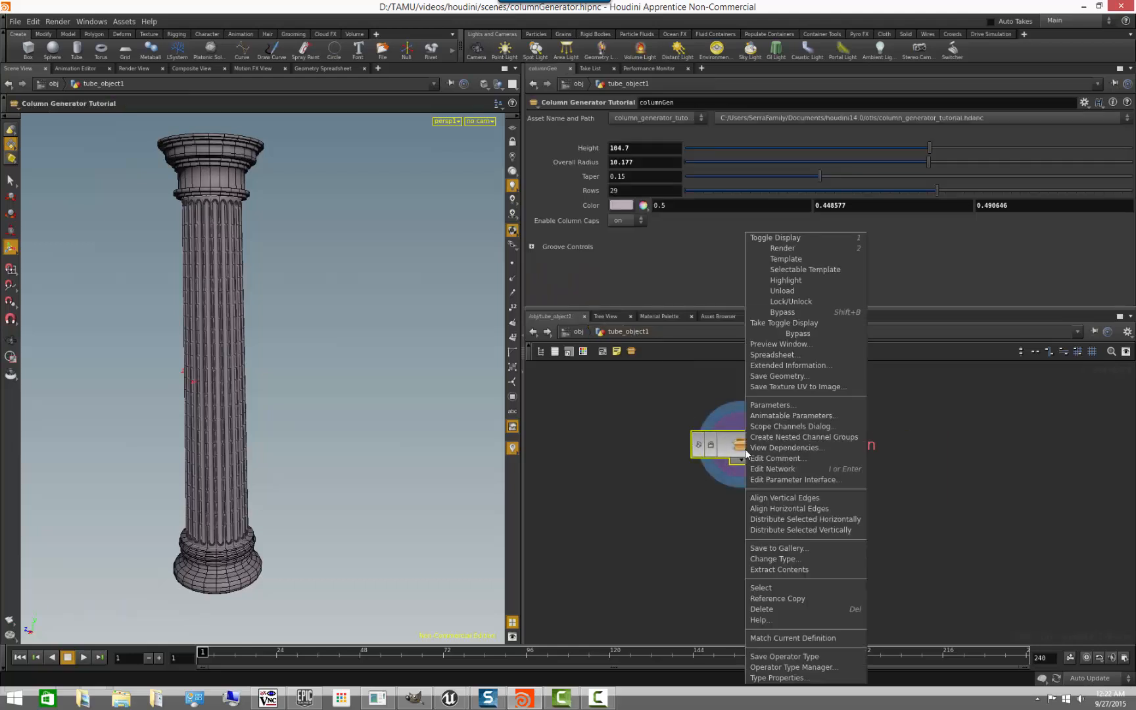
click(810, 638)
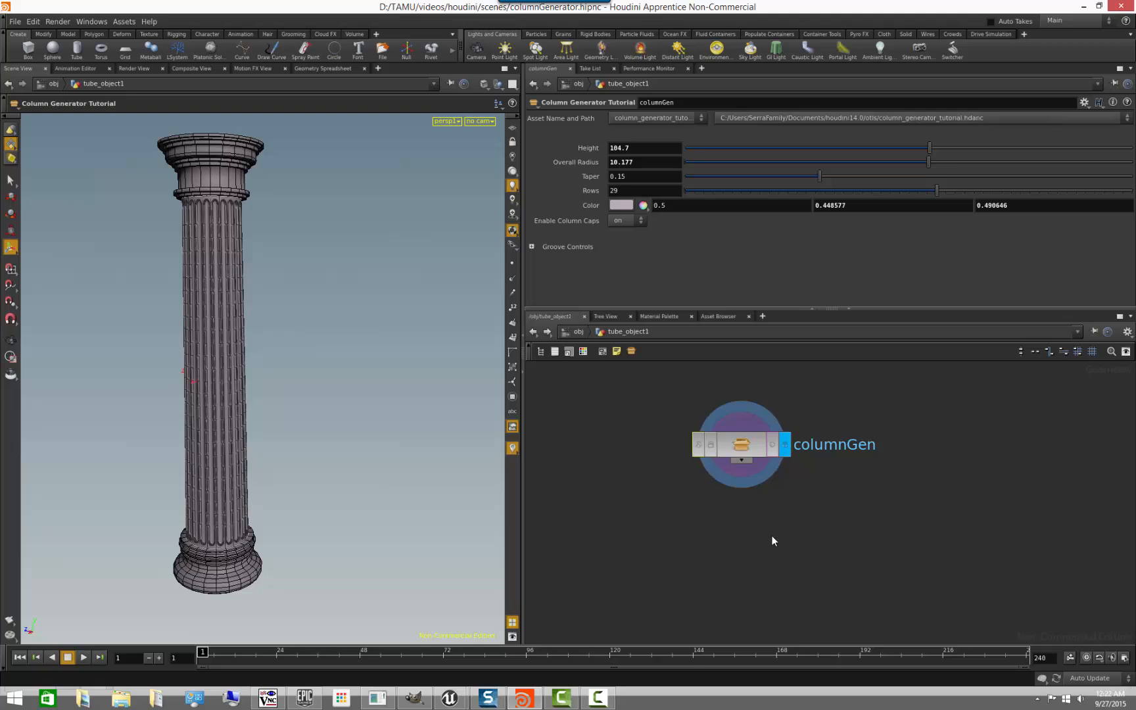
- Open the locked columnGen network and try moving the sticky note and the merge3 node
right_click(745, 444)
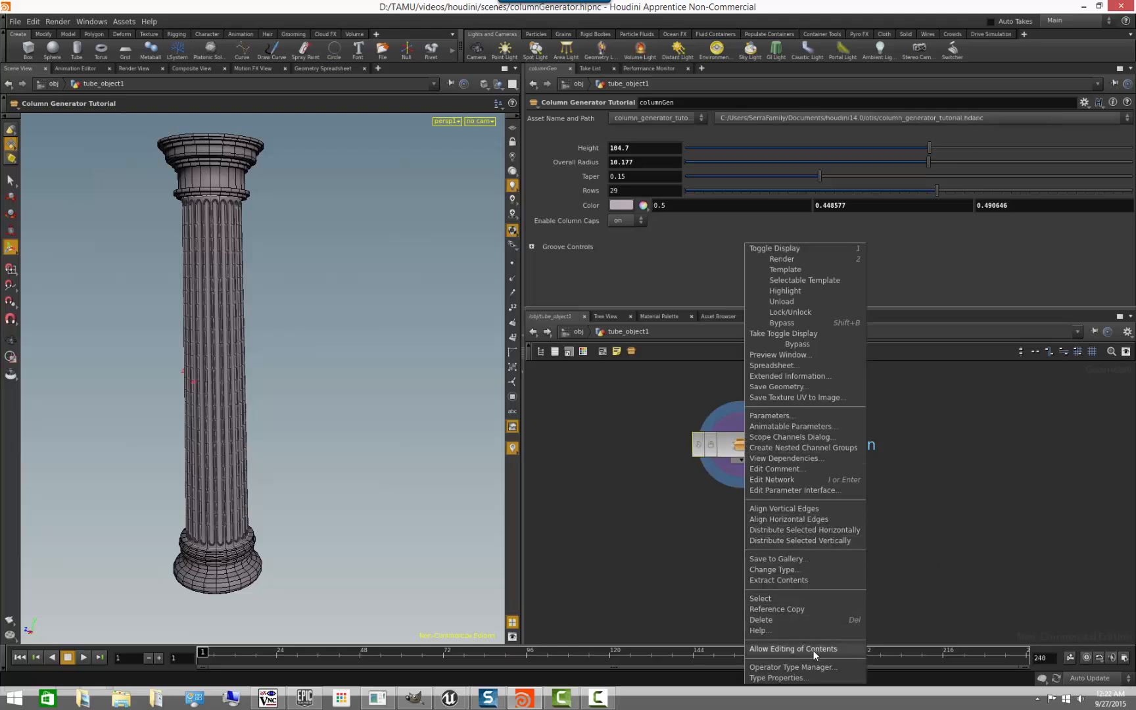
click(949, 479)
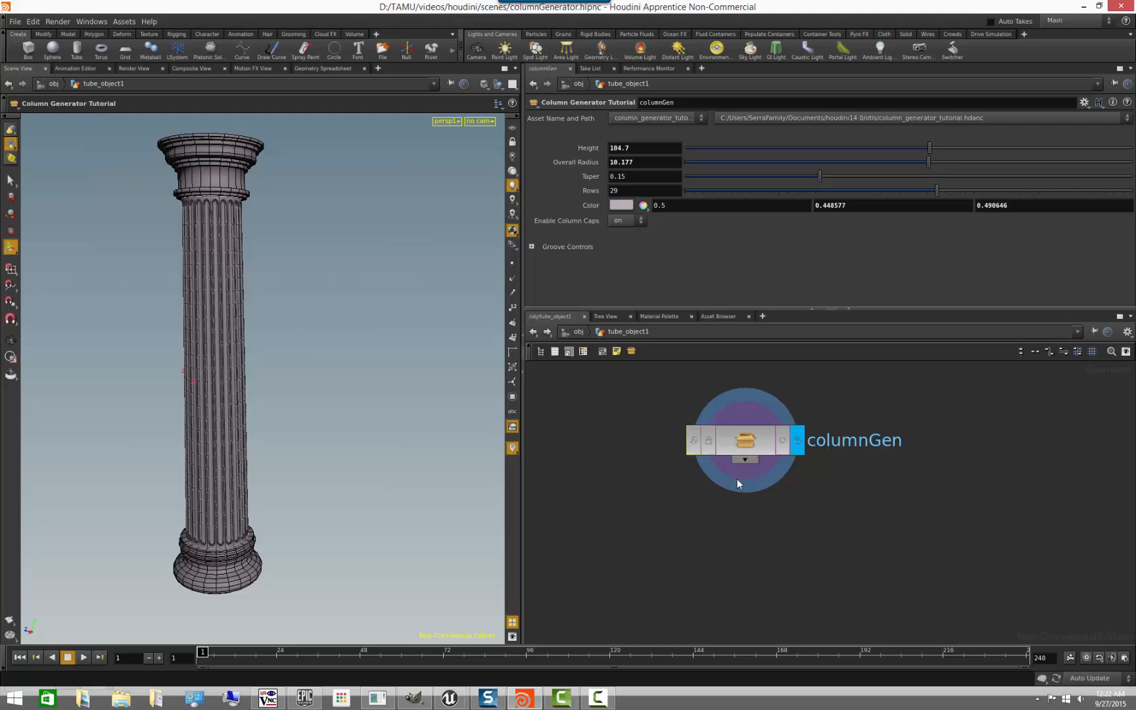
click(753, 445)
scroll(824, 535, down, 2)
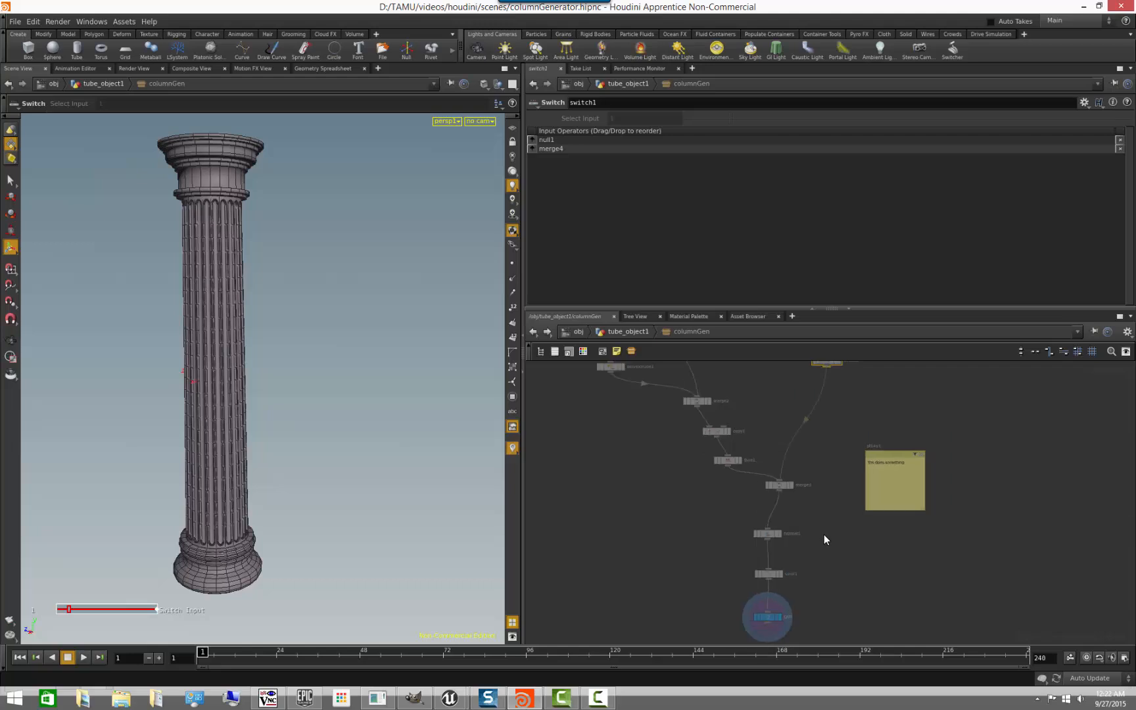
drag(879, 455, 928, 417)
drag(779, 485, 786, 487)
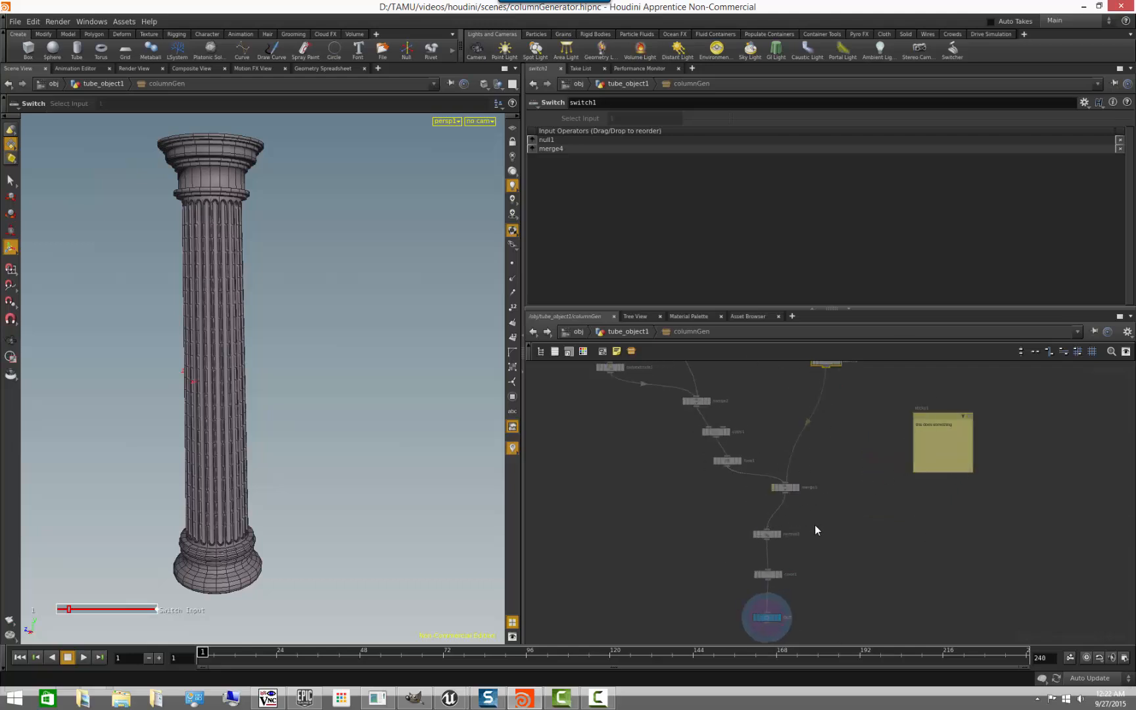
- Examine the parameters of merge3 and fuse1 in the locked network and return to tube_object1
scroll(792, 550, up, 2)
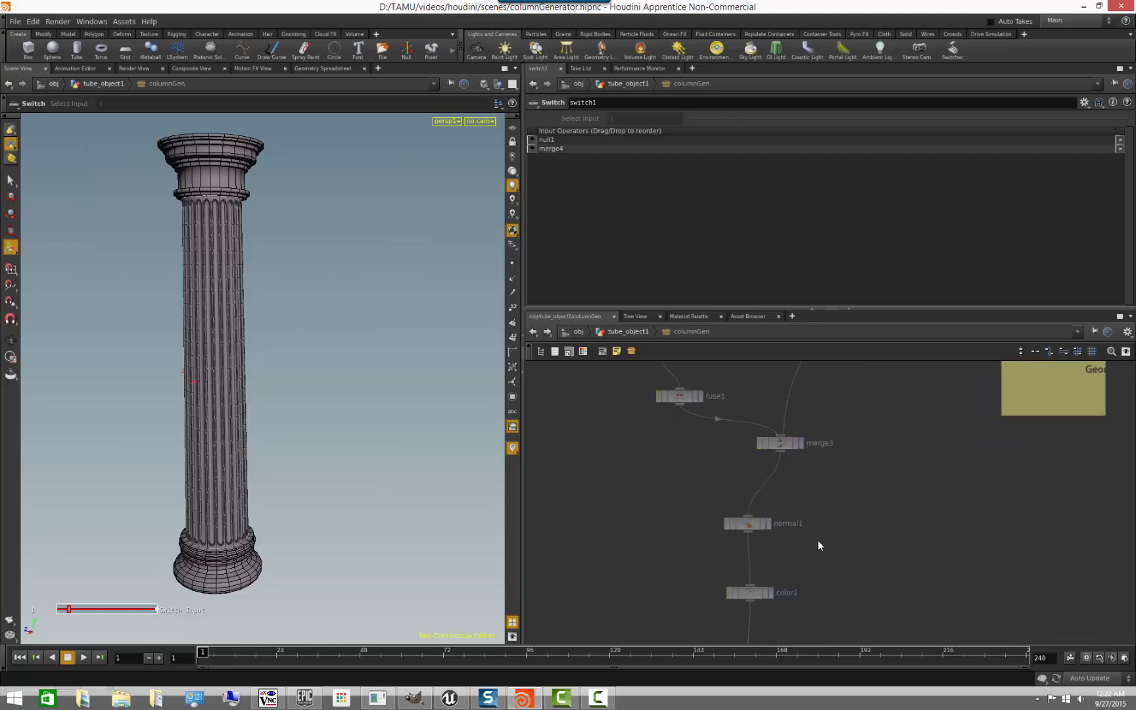
middle_drag(816, 592, 809, 632)
click(772, 485)
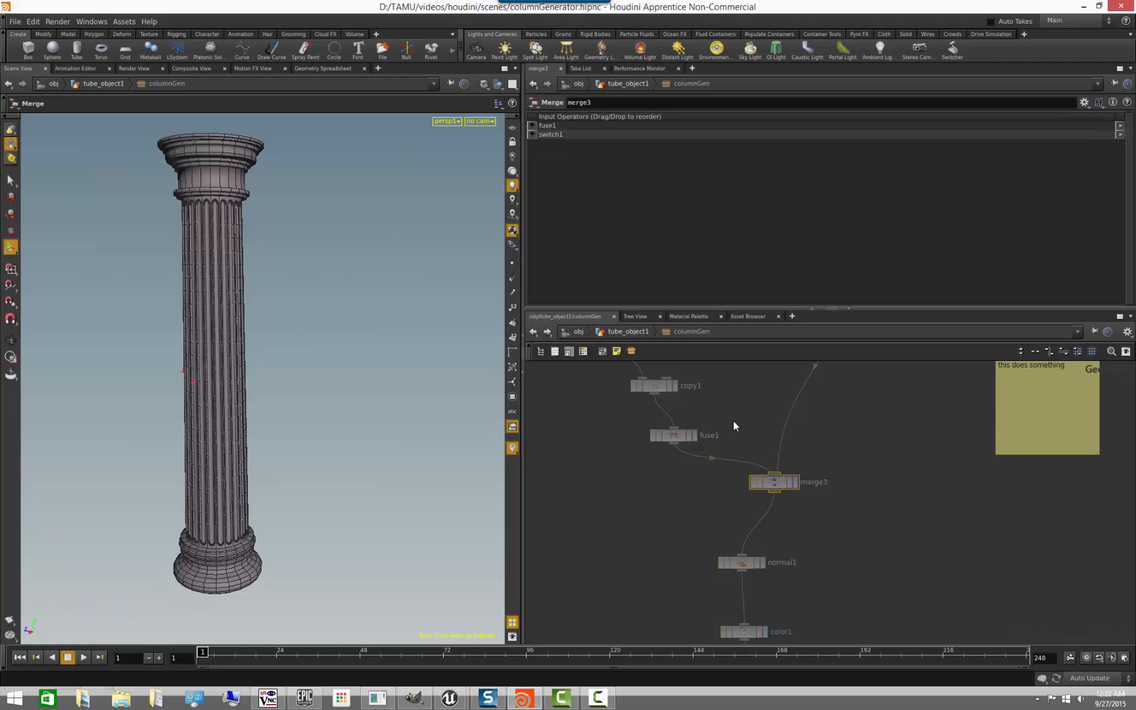
click(674, 434)
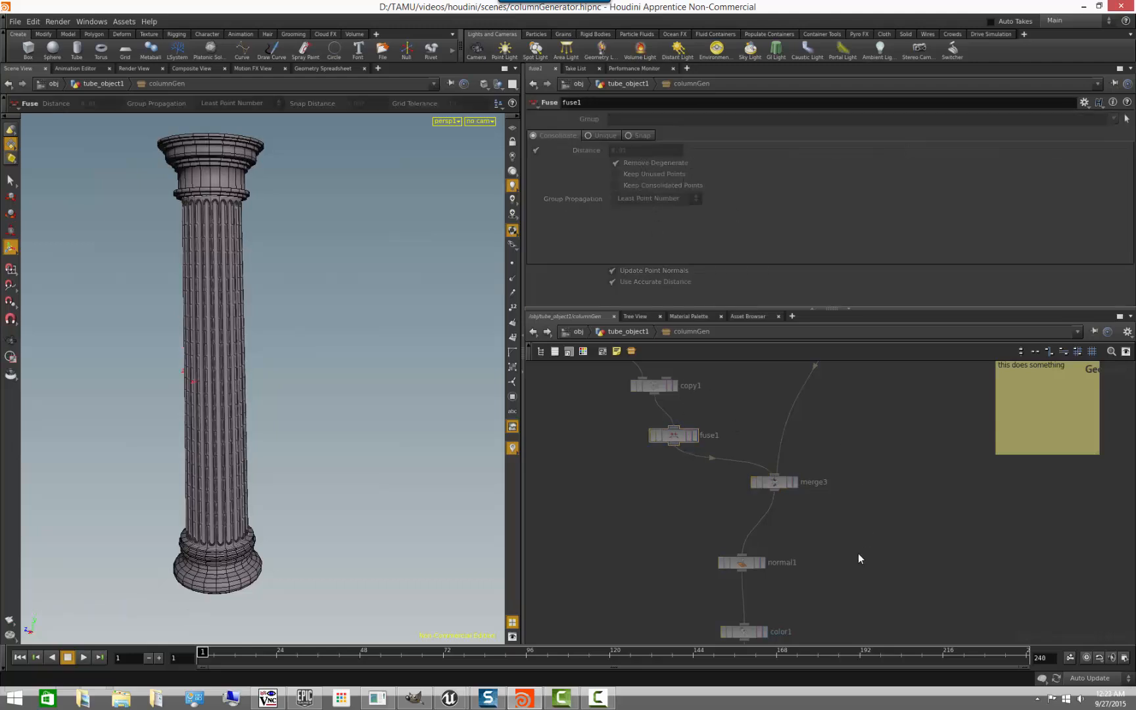
scroll(856, 555, down, 2)
middle_drag(856, 534, 840, 495)
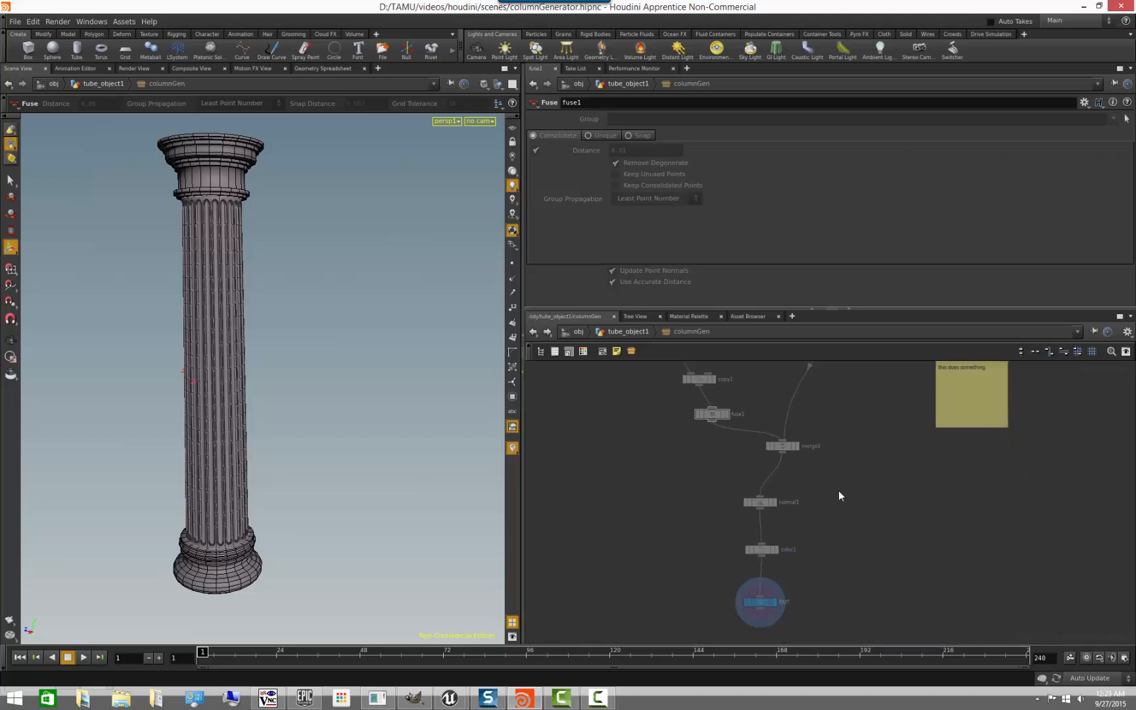
click(631, 330)
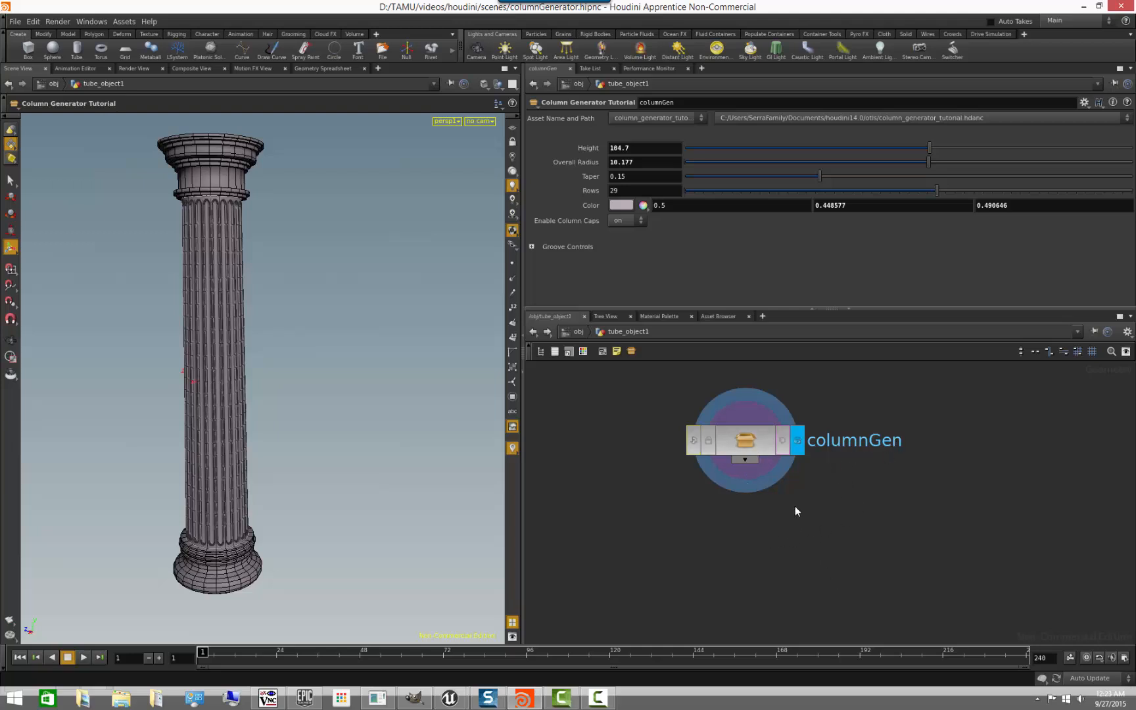
- Allow editing of columnGen's contents and match the asset back to its current definition
right_click(755, 443)
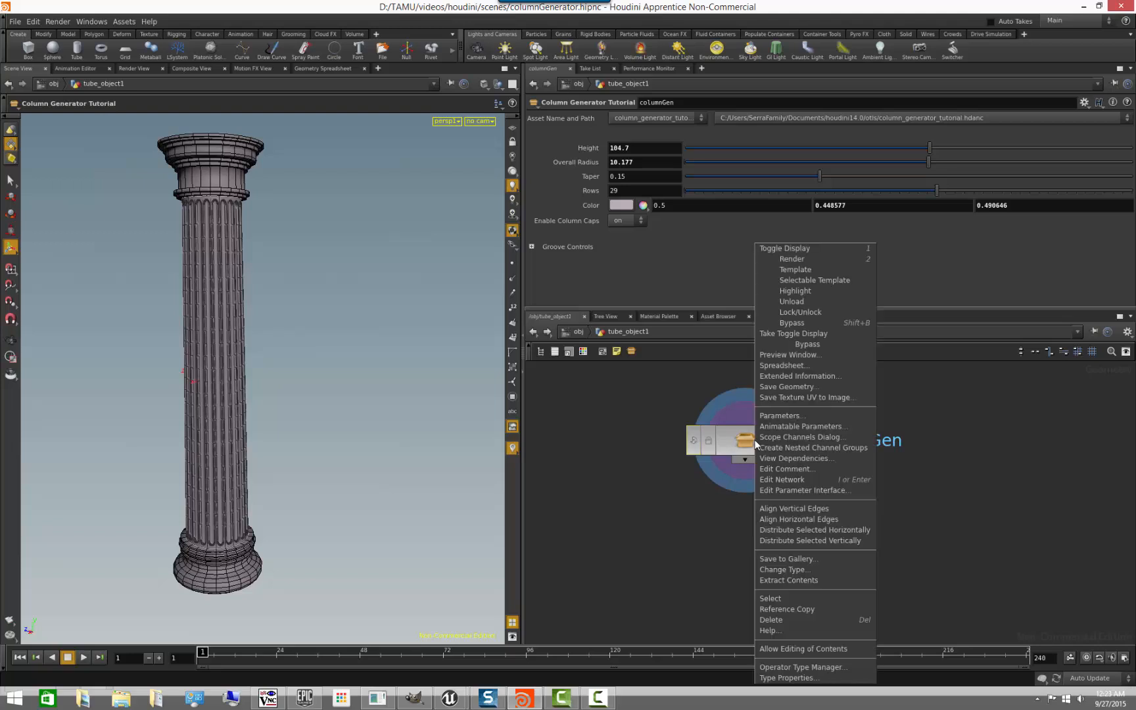
click(843, 645)
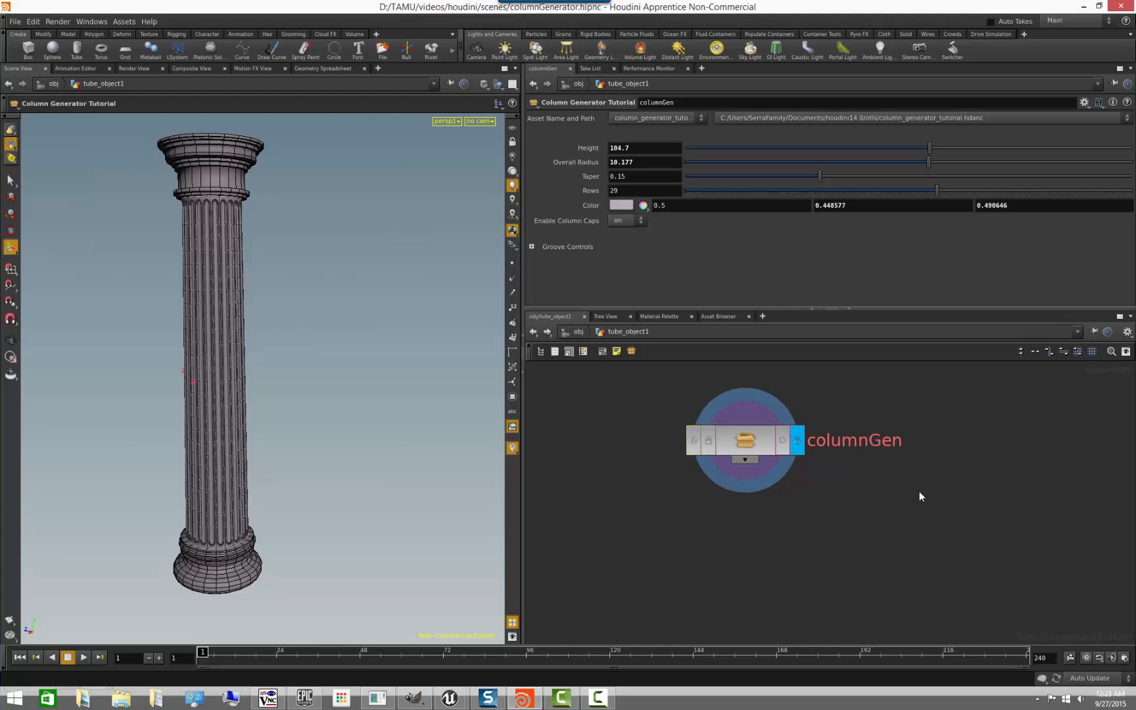
right_click(759, 412)
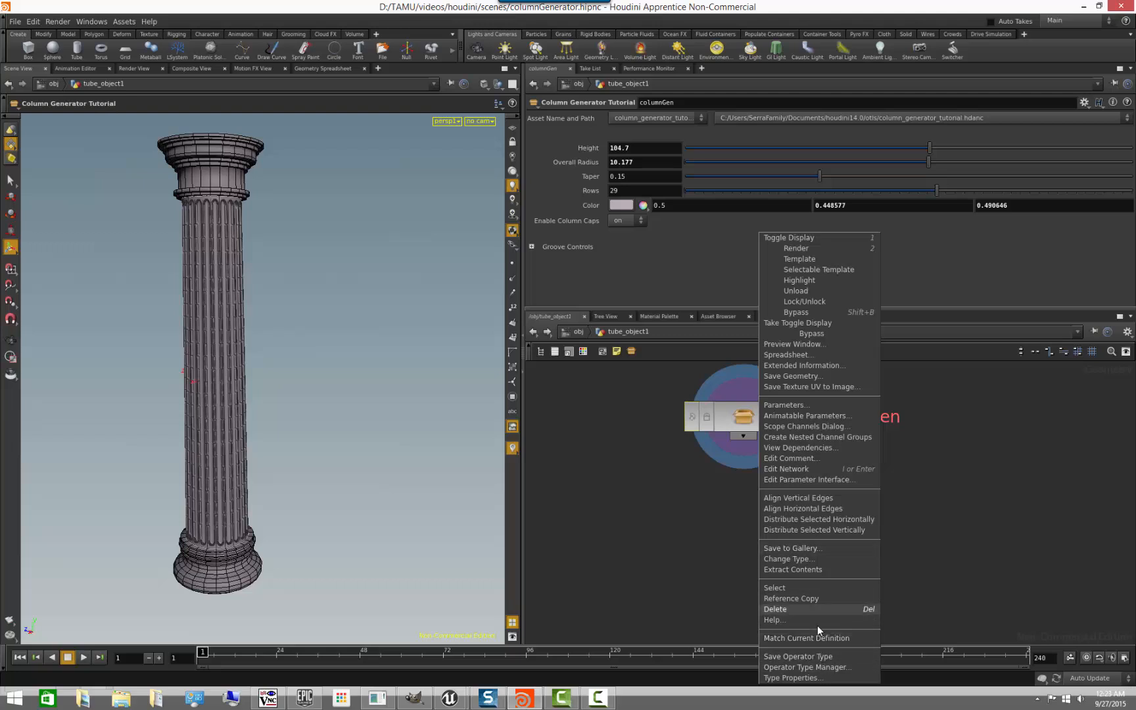
click(829, 638)
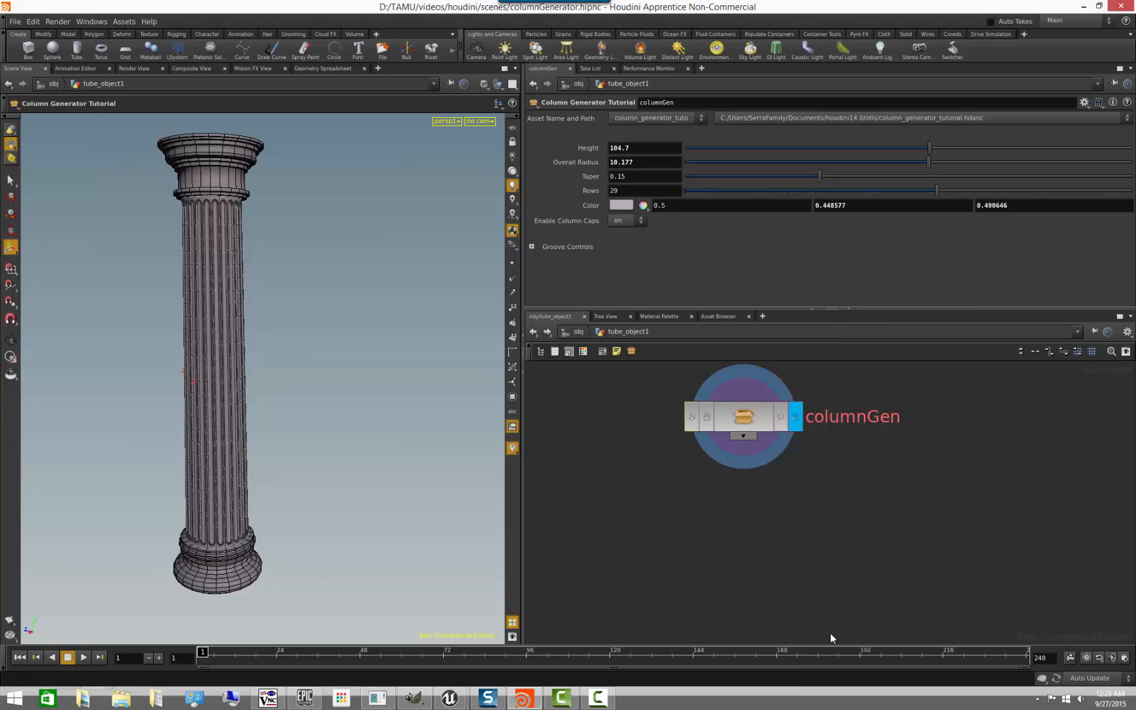
- Unlock columnGen again by allowing editing of its contents, and open its internal network
right_click(759, 413)
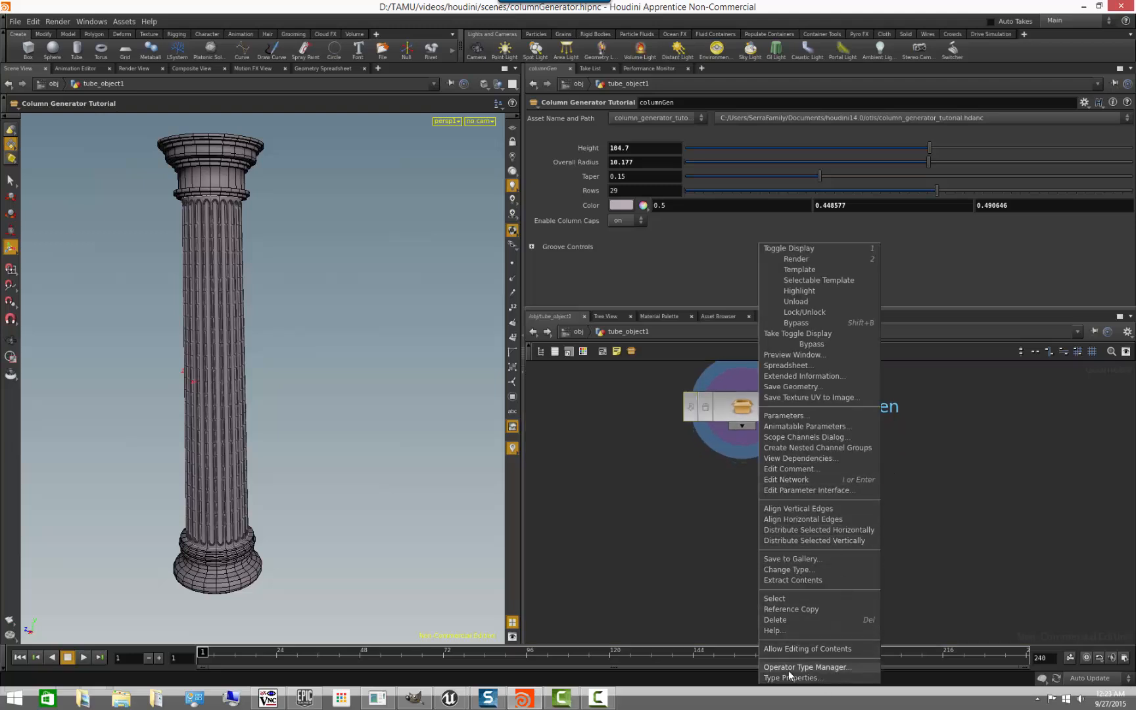
click(846, 650)
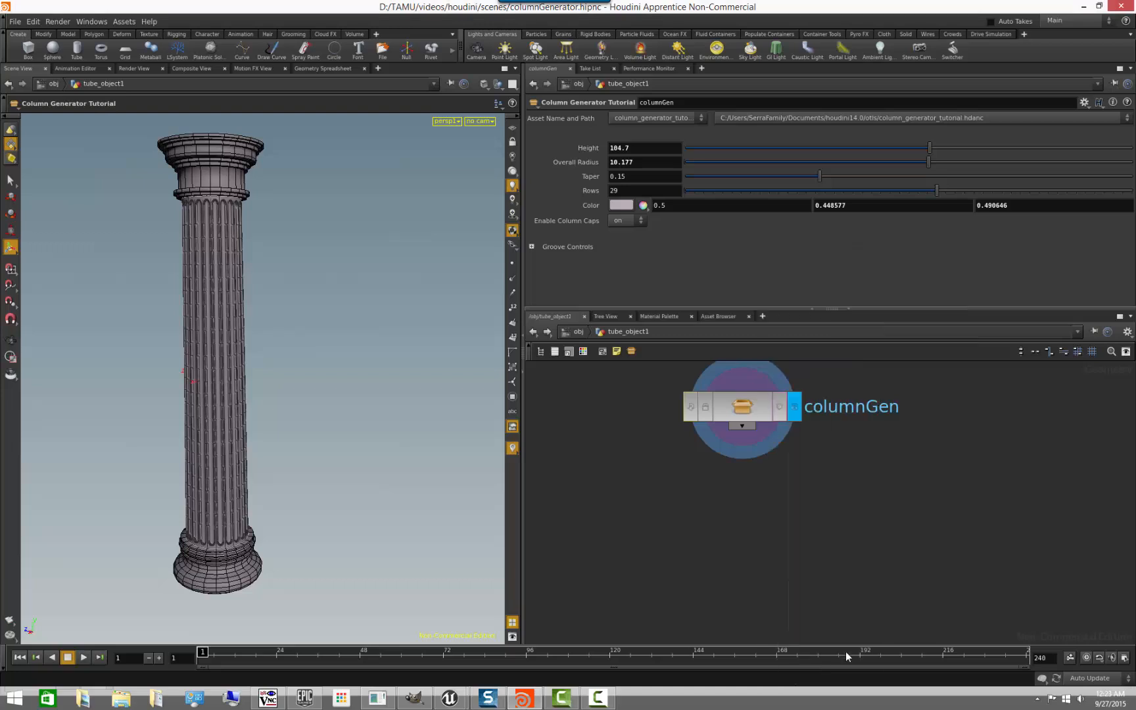
middle_drag(825, 452, 834, 485)
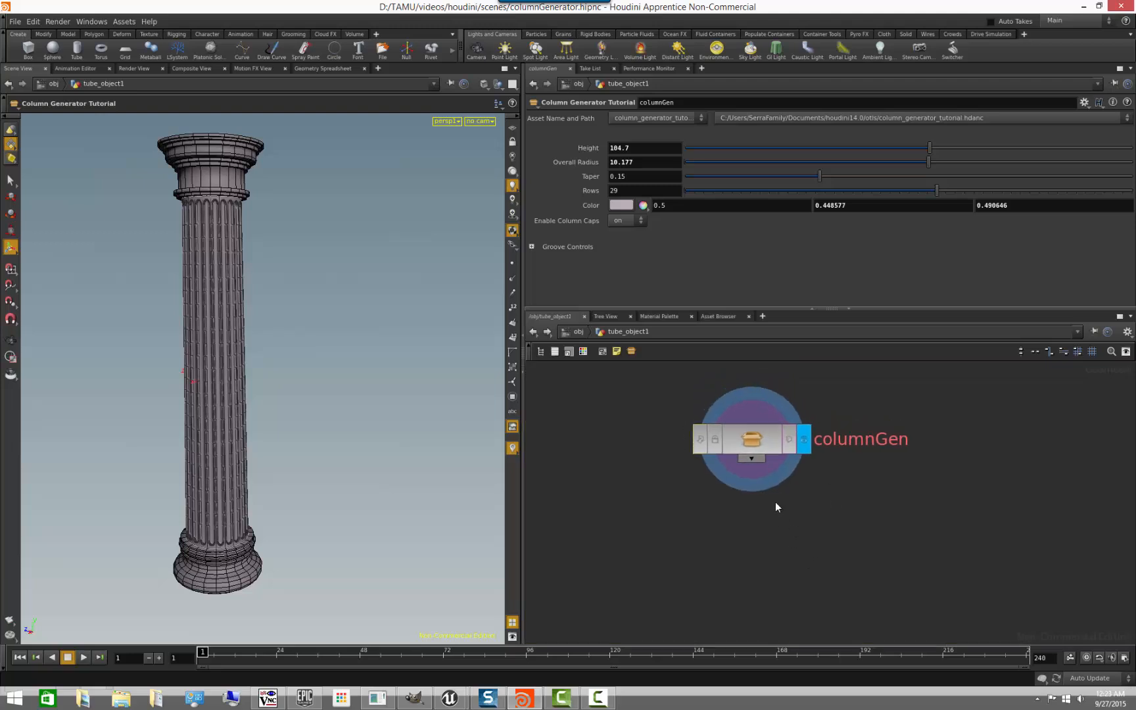
double_click(749, 442)
scroll(832, 461, down, 2)
scroll(831, 488, up, 2)
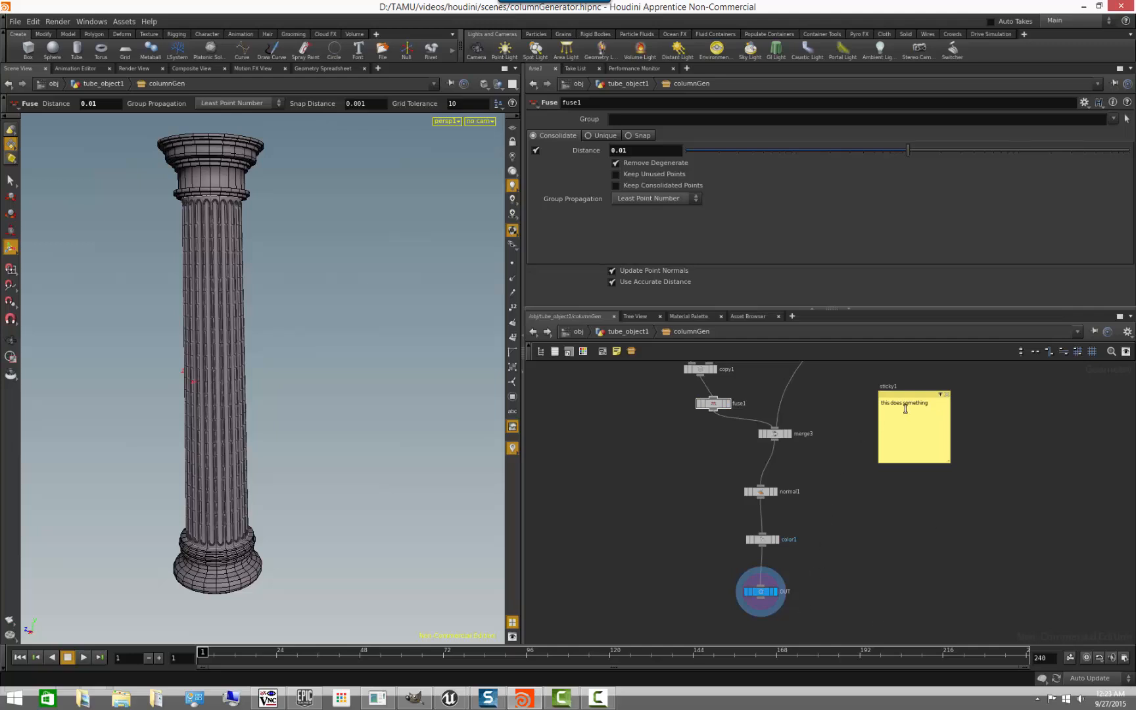
- Nudge the merge3 node slightly, and switch the display flag to merge3 and back to OUT
drag(778, 436, 778, 433)
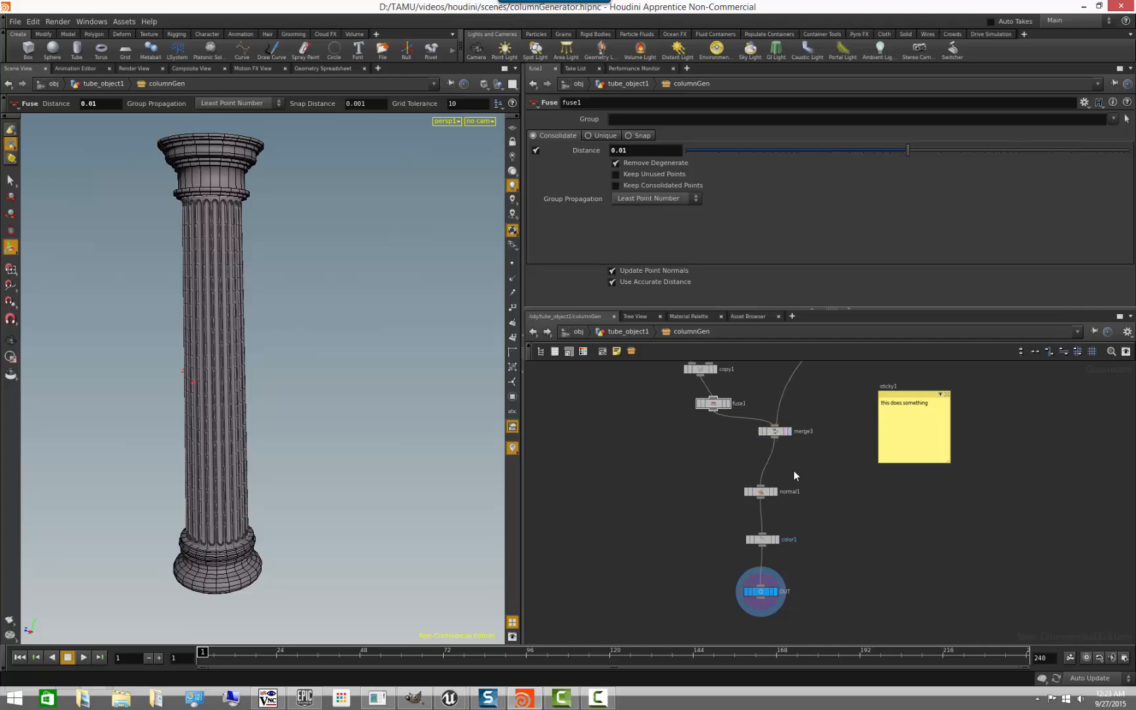
click(790, 432)
click(776, 592)
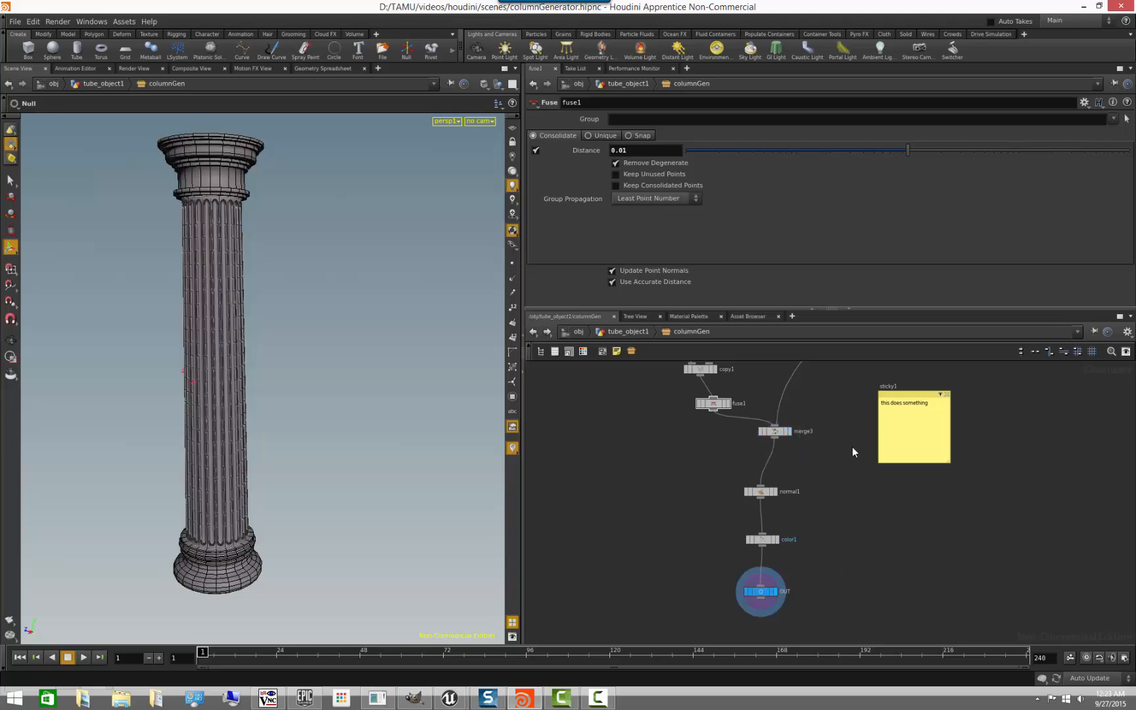
- Add a second sticky note below the first one in columnGen's network and write "jdfhjdhfs" in it
middle_drag(852, 446, 794, 483)
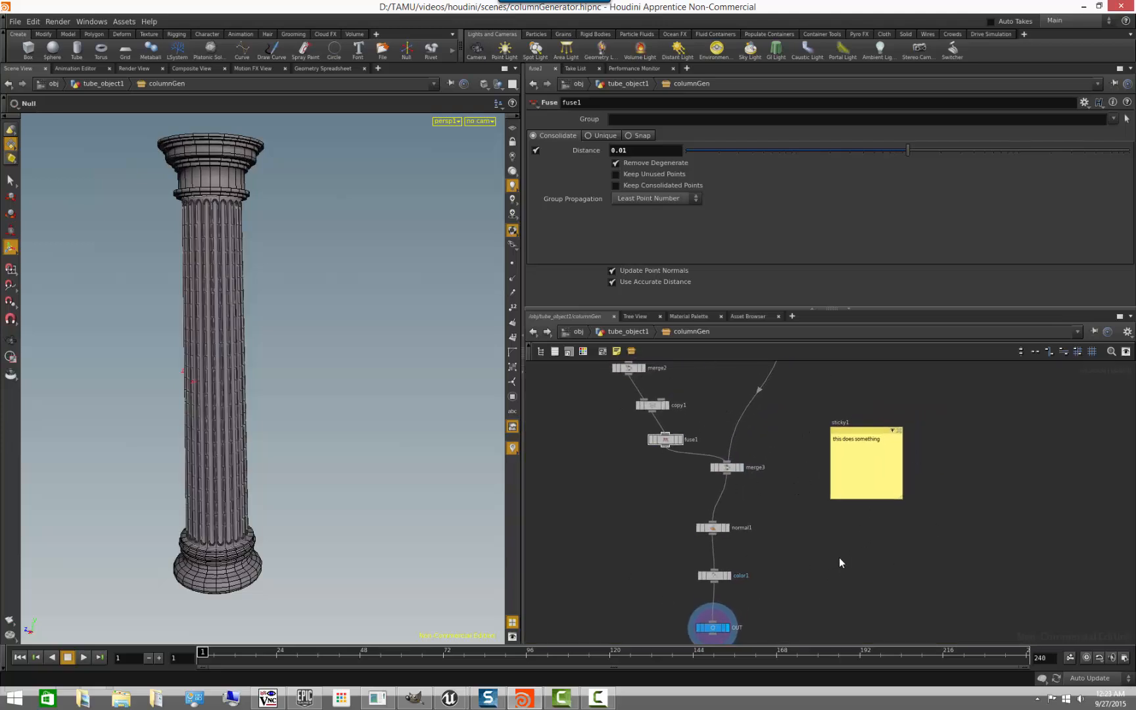
click(617, 351)
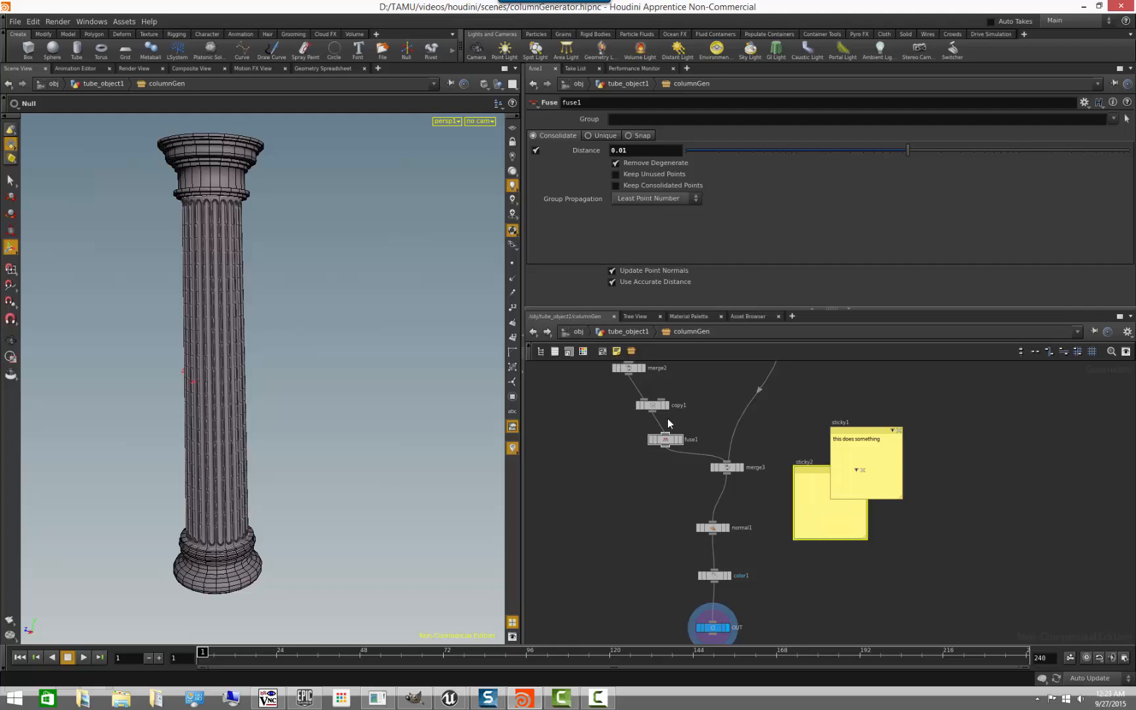
drag(803, 467, 870, 543)
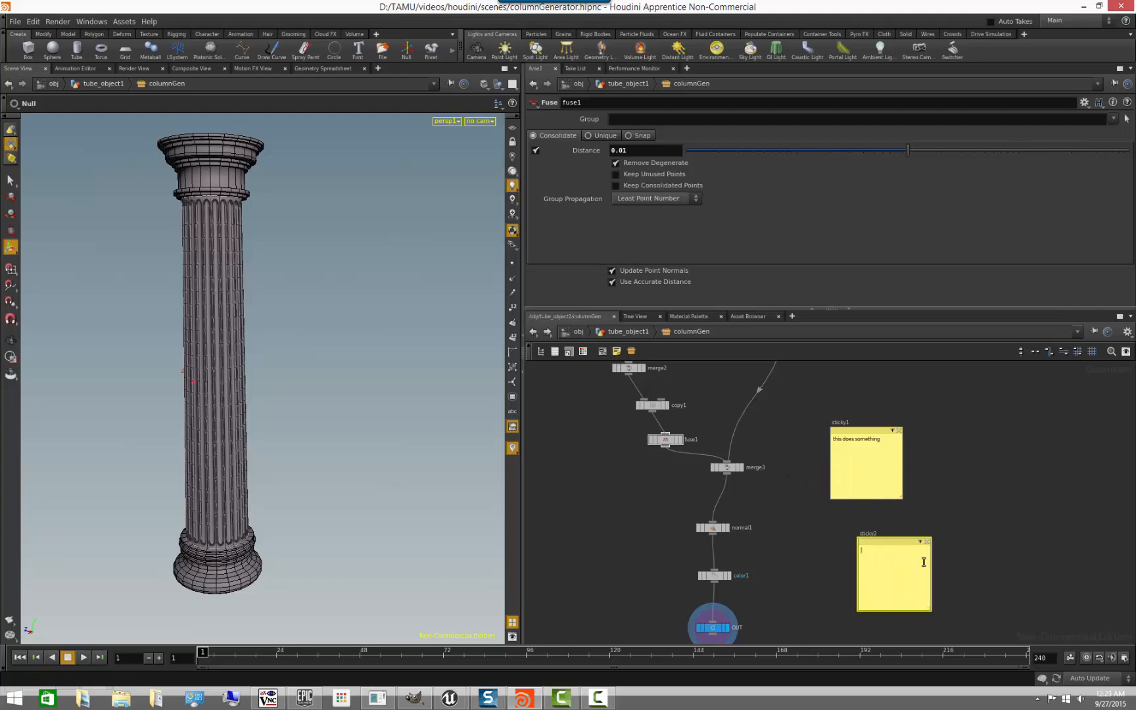
text(jdfhjdhfs)
- Shift color1 up slightly and insert a Scatter node between color1 and OUT
click(778, 554)
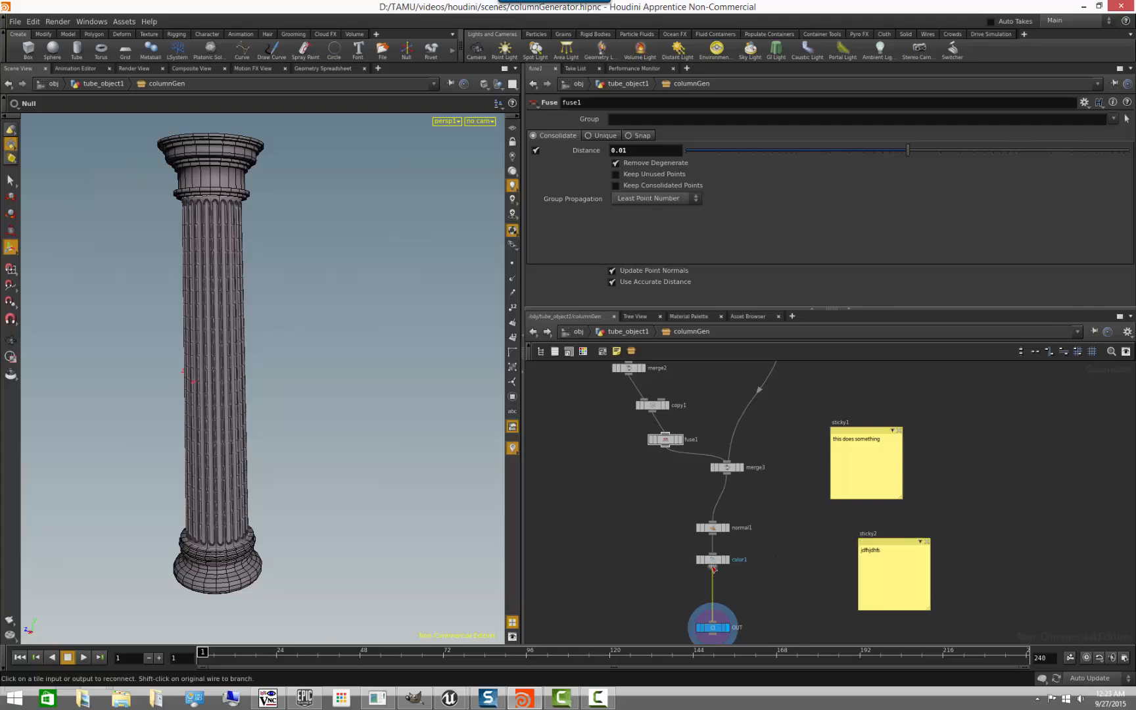
key(Tab)
text(scat)
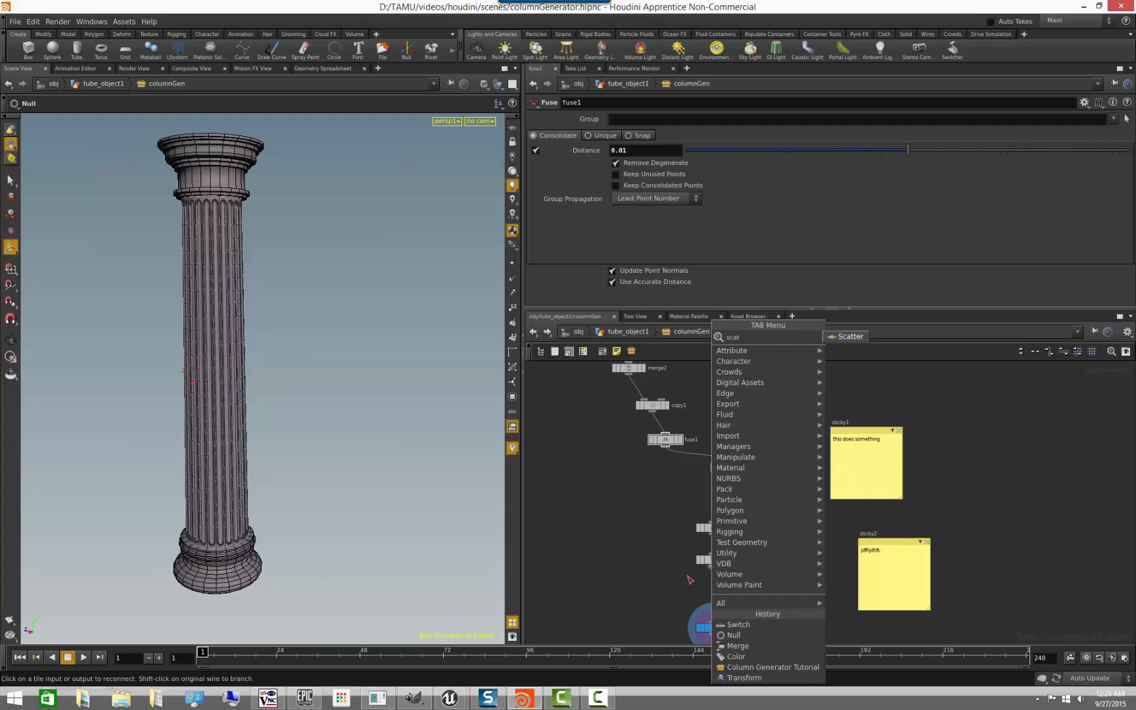
text(t)
key(Escape)
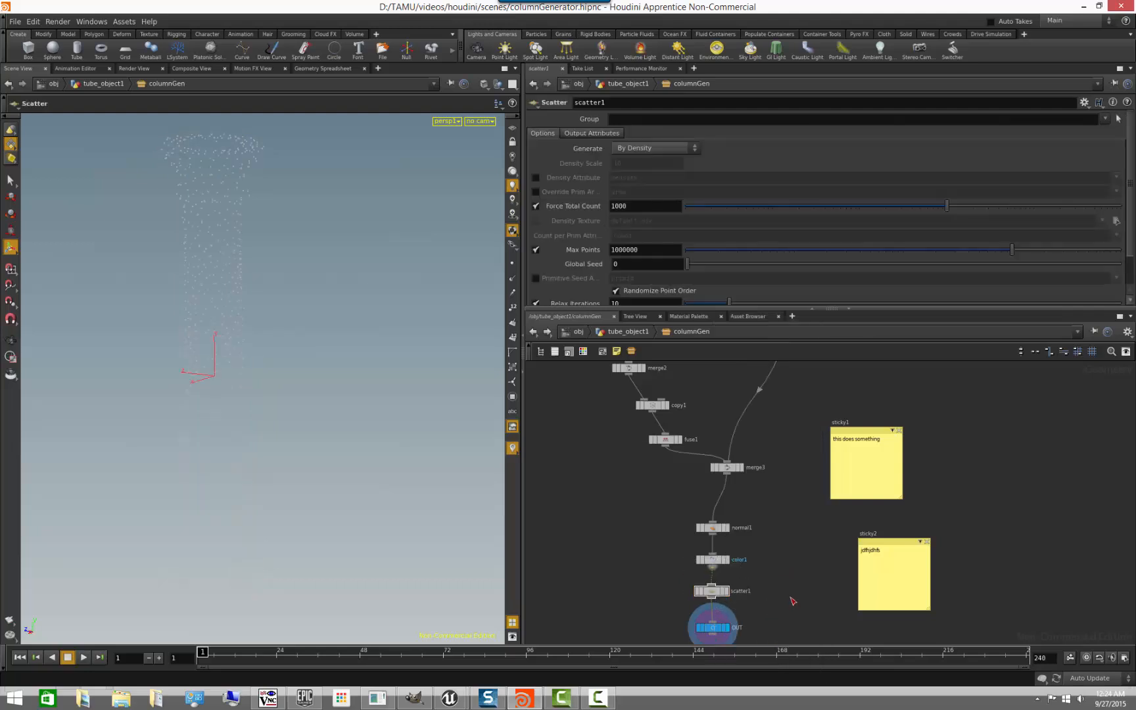
- Go back to tube_object1, match columnGen to its current definition, and check its internal network
mouse_move(231, 390)
alt+mouse_down()
mouse_move(305, 375)
mouse_move(223, 423)
mouse_move(242, 407)
alt+mouse_up()
click(648, 333)
click(733, 512)
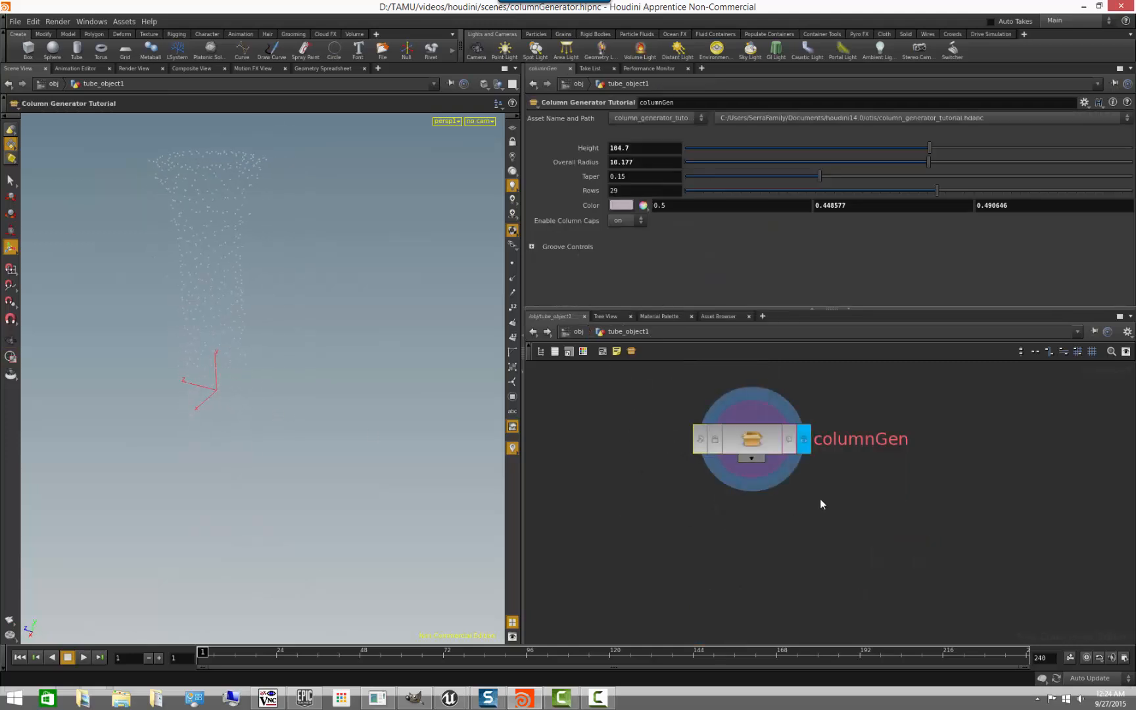
middle_drag(762, 550, 763, 534)
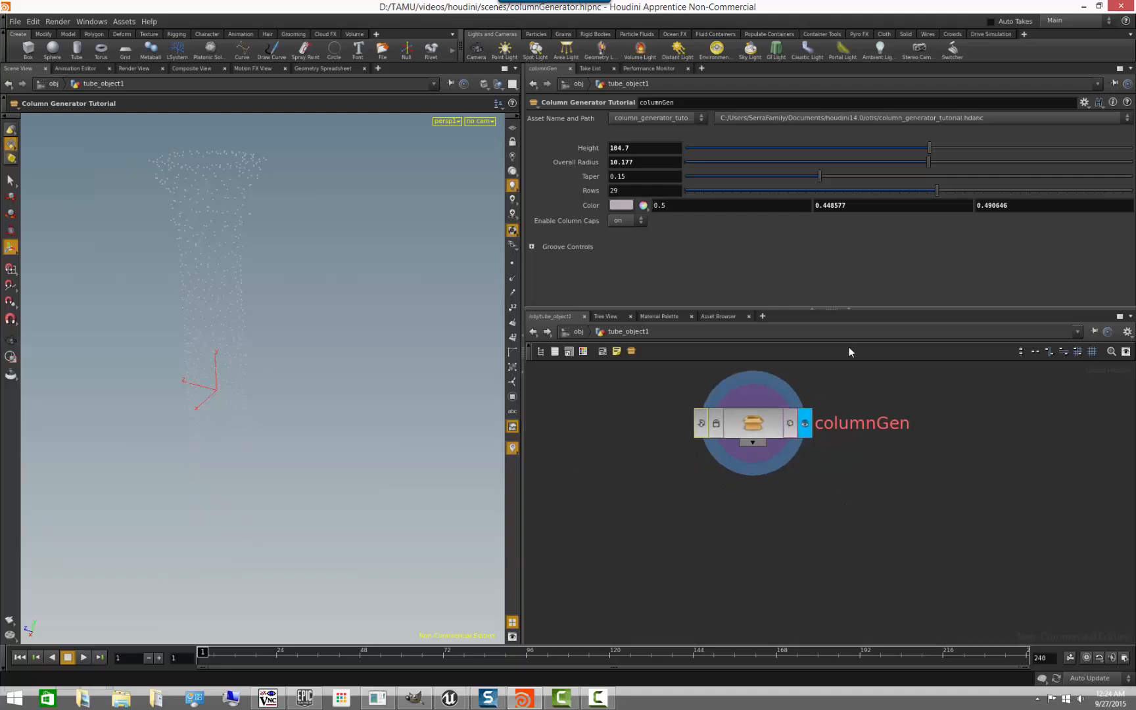
right_click(752, 427)
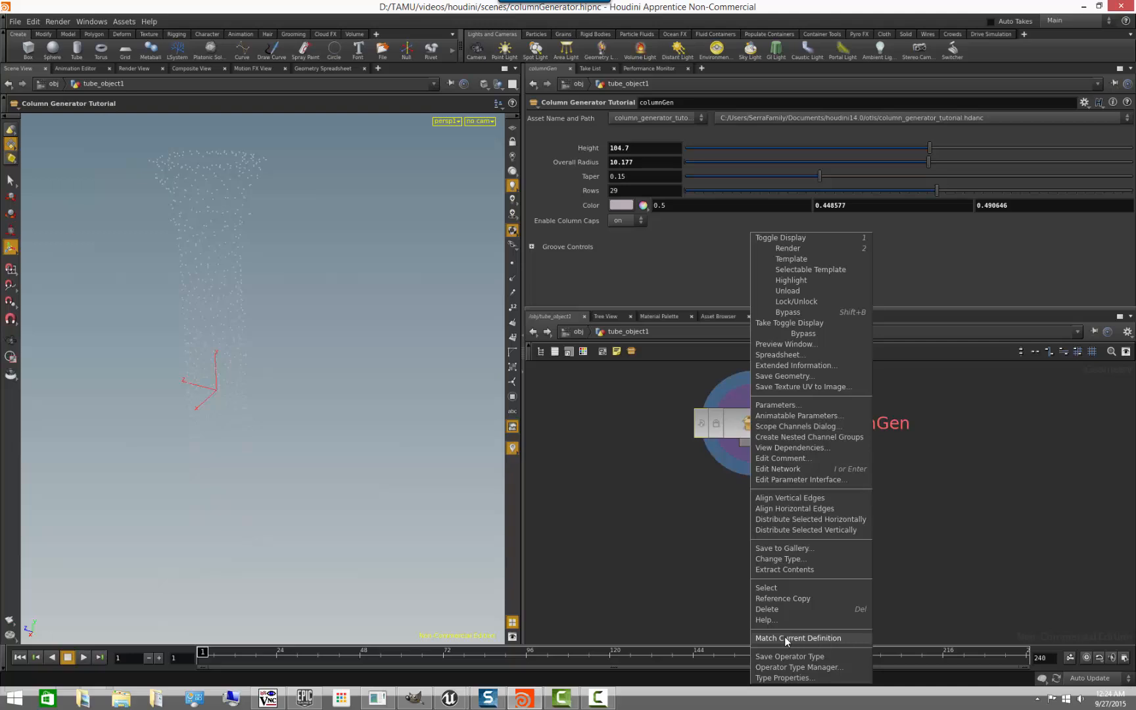
click(816, 638)
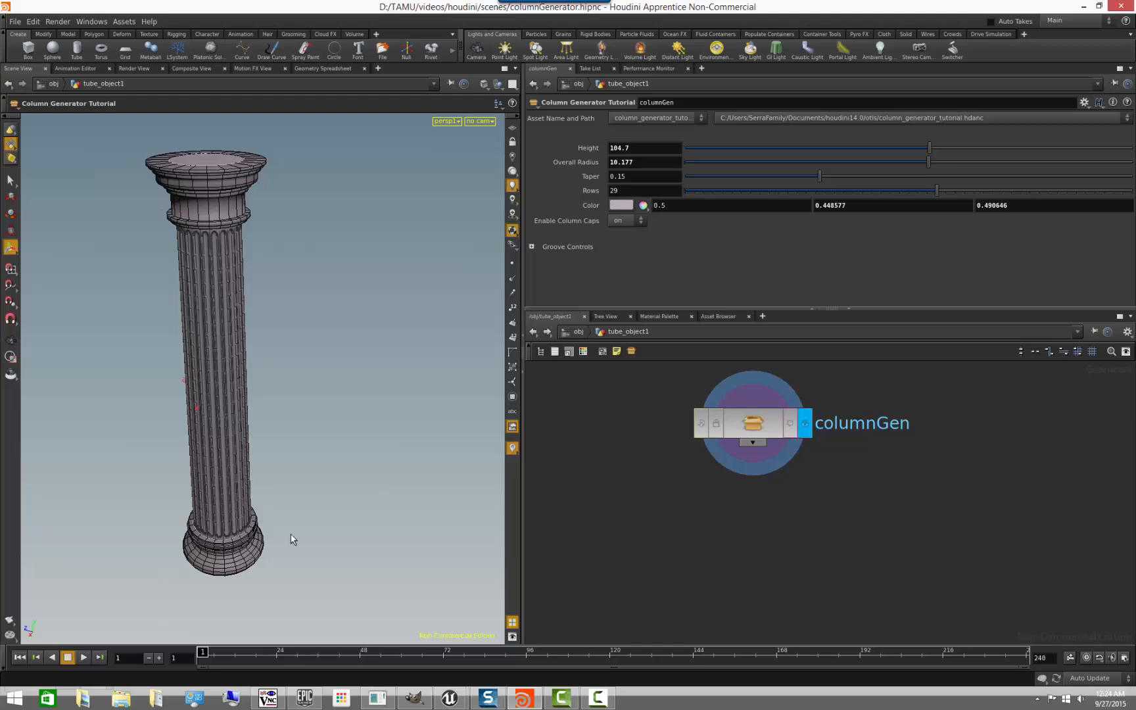
drag(299, 454, 273, 453)
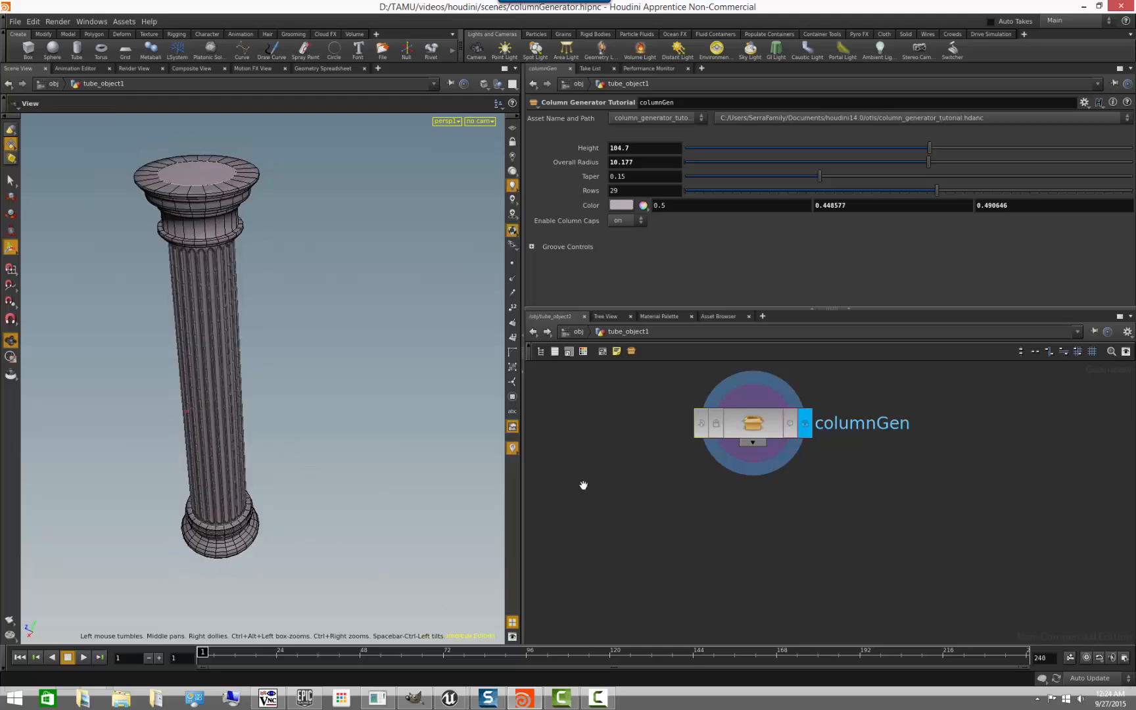
double_click(753, 423)
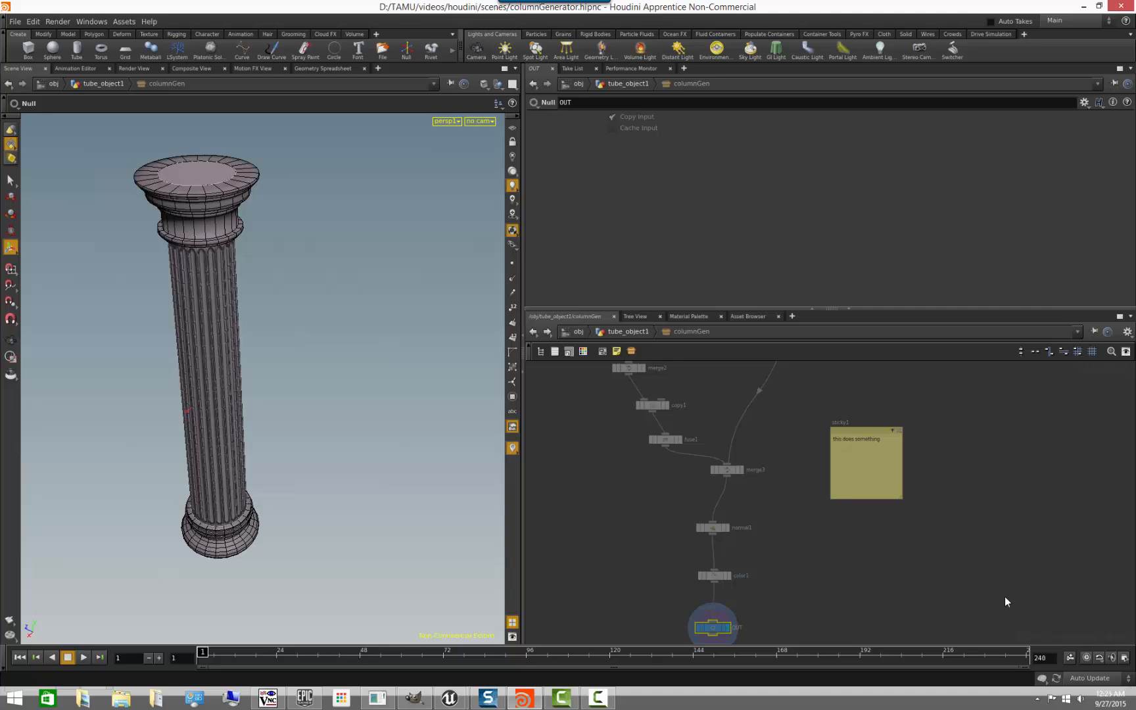
click(644, 334)
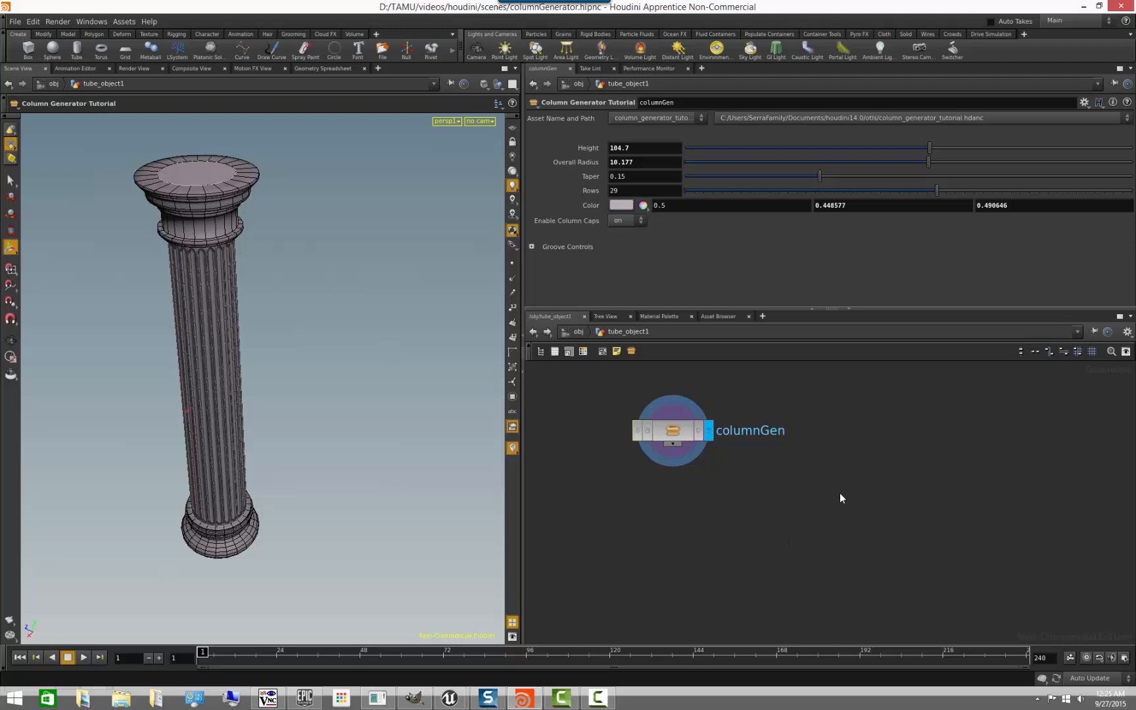
key(Tab)
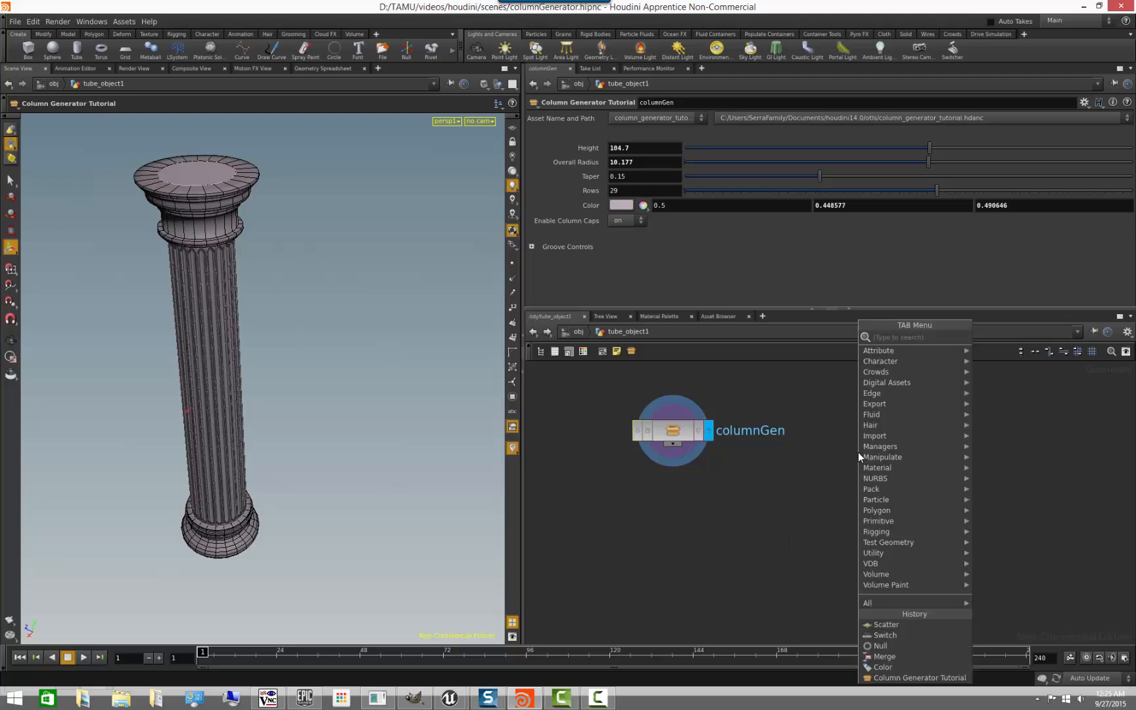
text(coll)
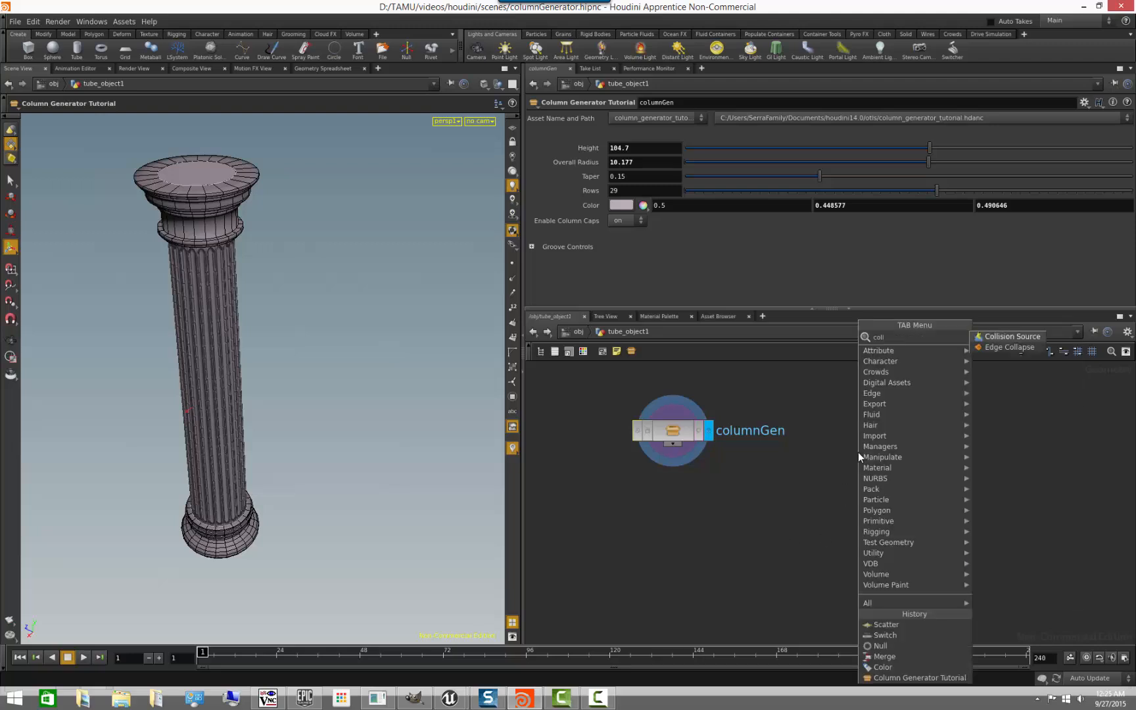
key(Escape)
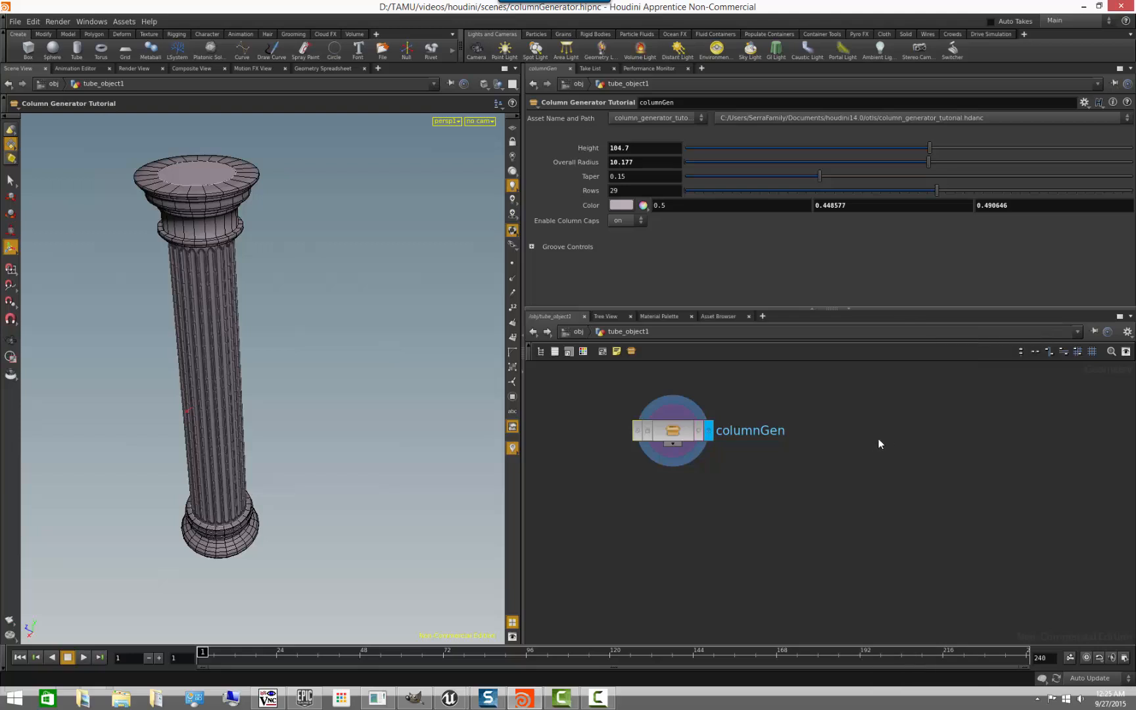
- Place a Column Generator Tutorial node beside columnGen, display it briefly, and switch the display flag back to columnGen
key(Tab)
text(column)
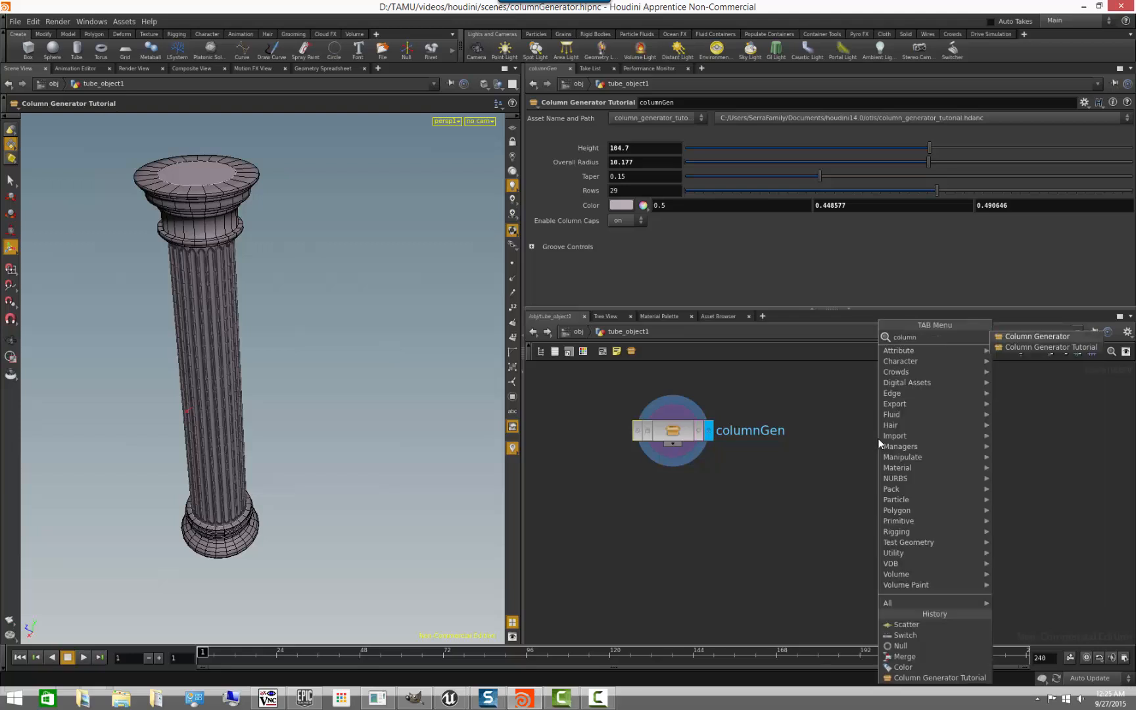
click(1022, 347)
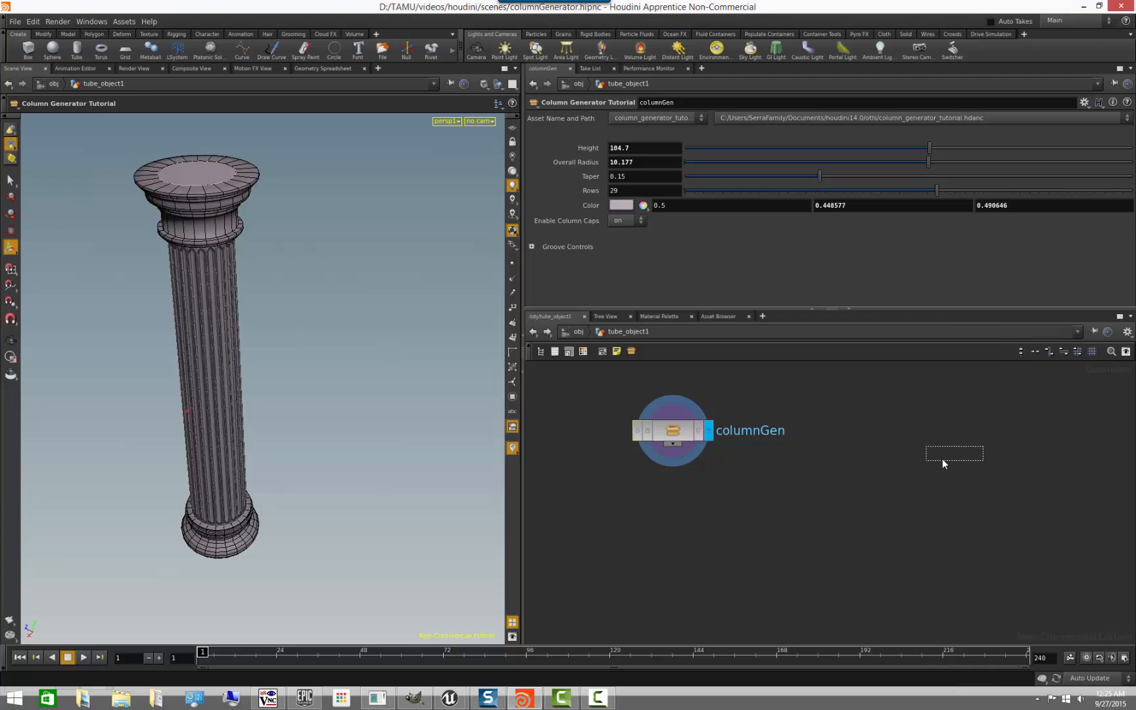
click(919, 545)
click(968, 473)
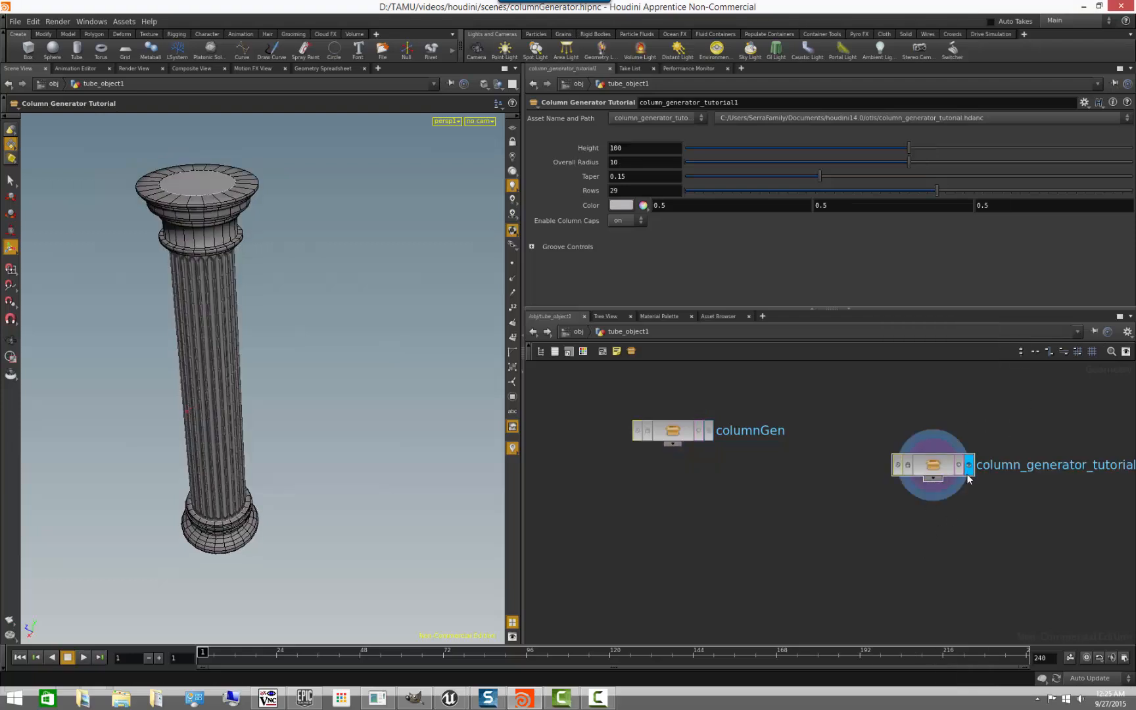
click(709, 431)
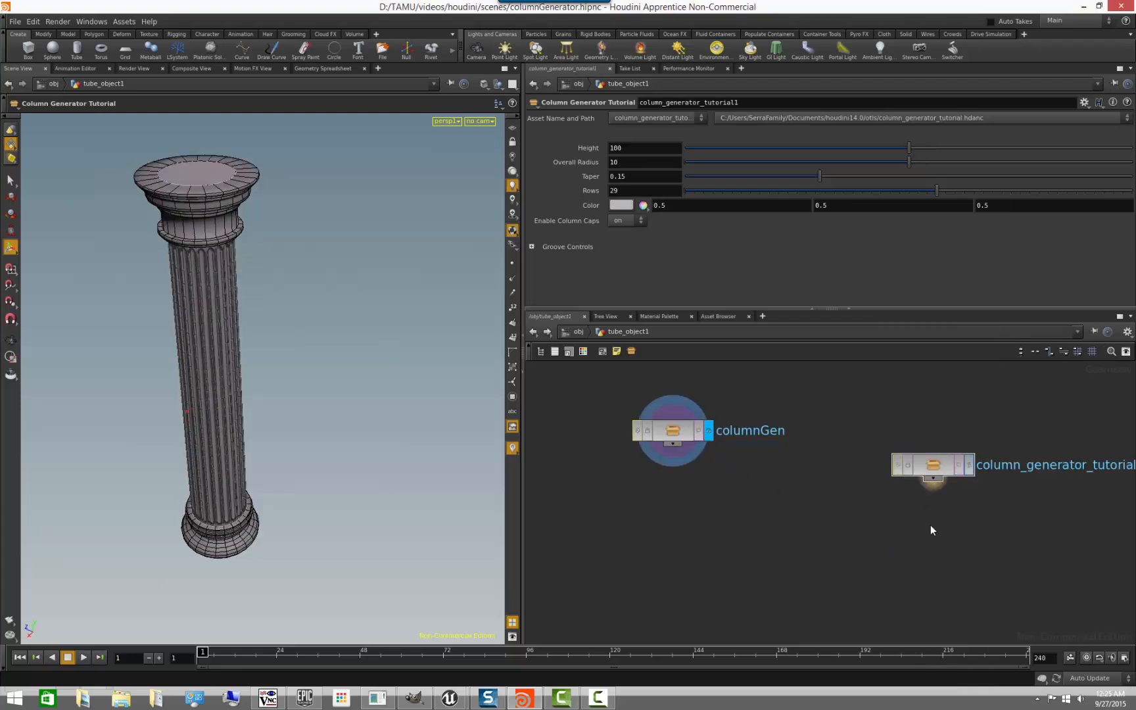
- Append a Transform node to column_generator_tutorial1, display it, and translate its column to about -44 in Z
key(Tab)
key(Escape)
click(936, 521)
click(971, 520)
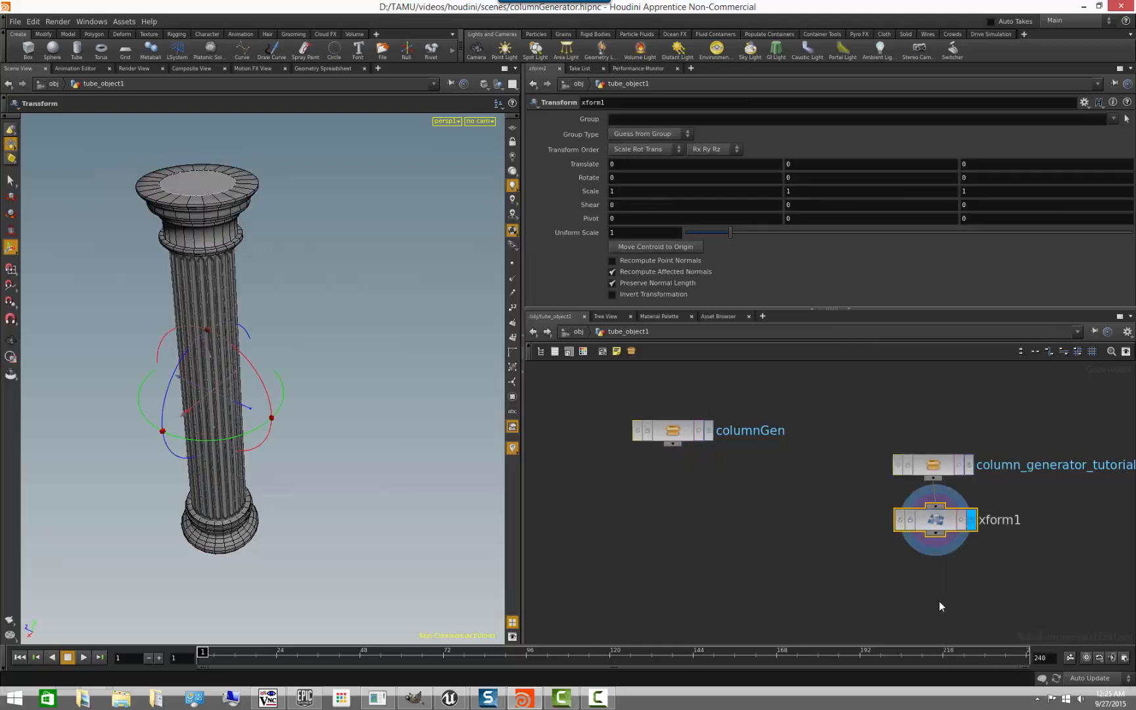
drag(234, 408, 363, 467)
middle_drag(744, 484, 705, 439)
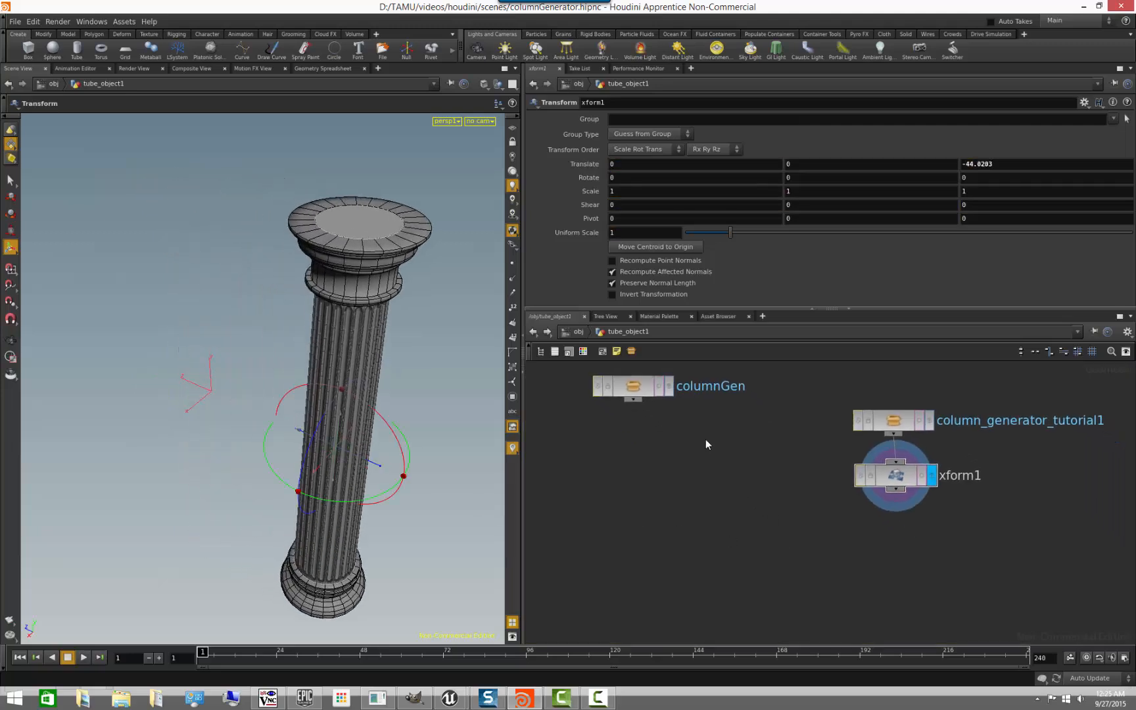
- Set the display flag back to columnGen and allow editing of its contents
click(669, 391)
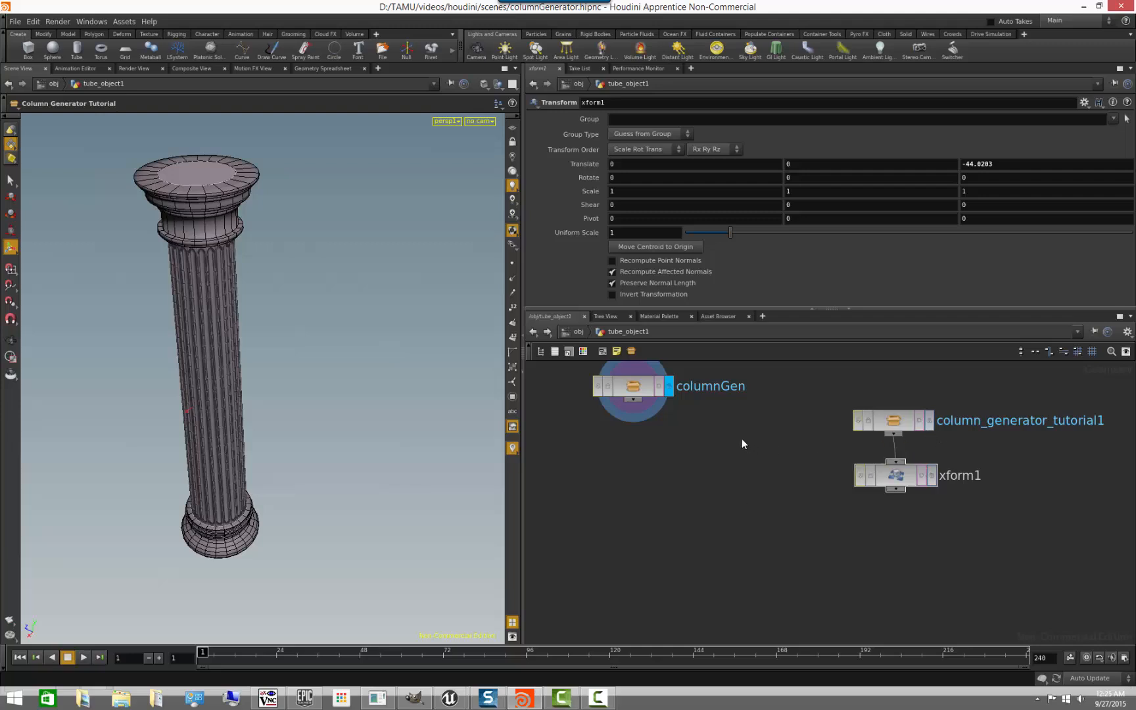
middle_drag(742, 439, 734, 497)
scroll(734, 498, down, 2)
alt+drag(299, 480, 335, 467)
right_click(652, 452)
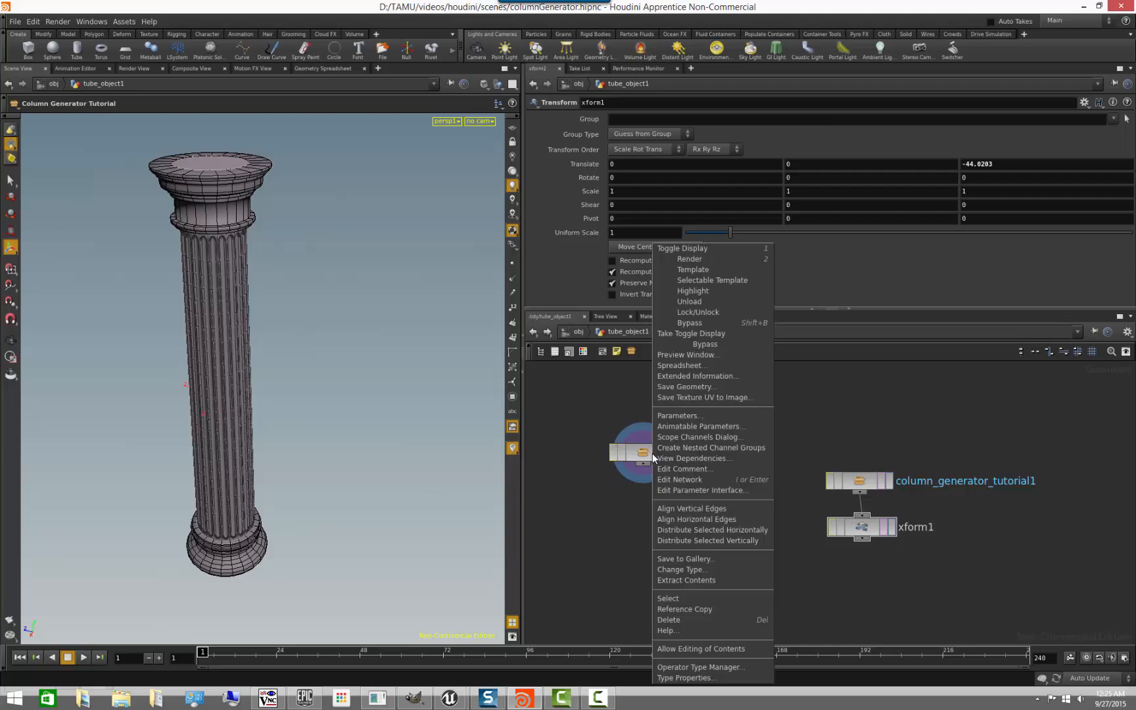
click(723, 649)
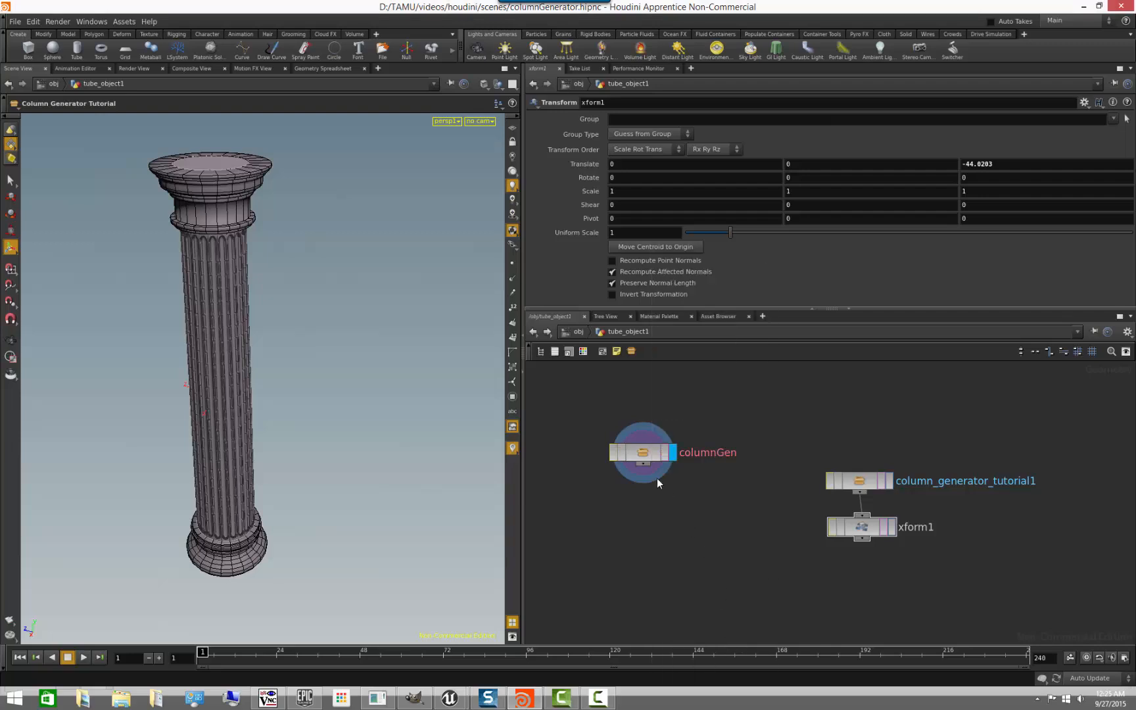
- Combine columnGen and xform1 in a new Merge node and display the merged result
click(639, 459)
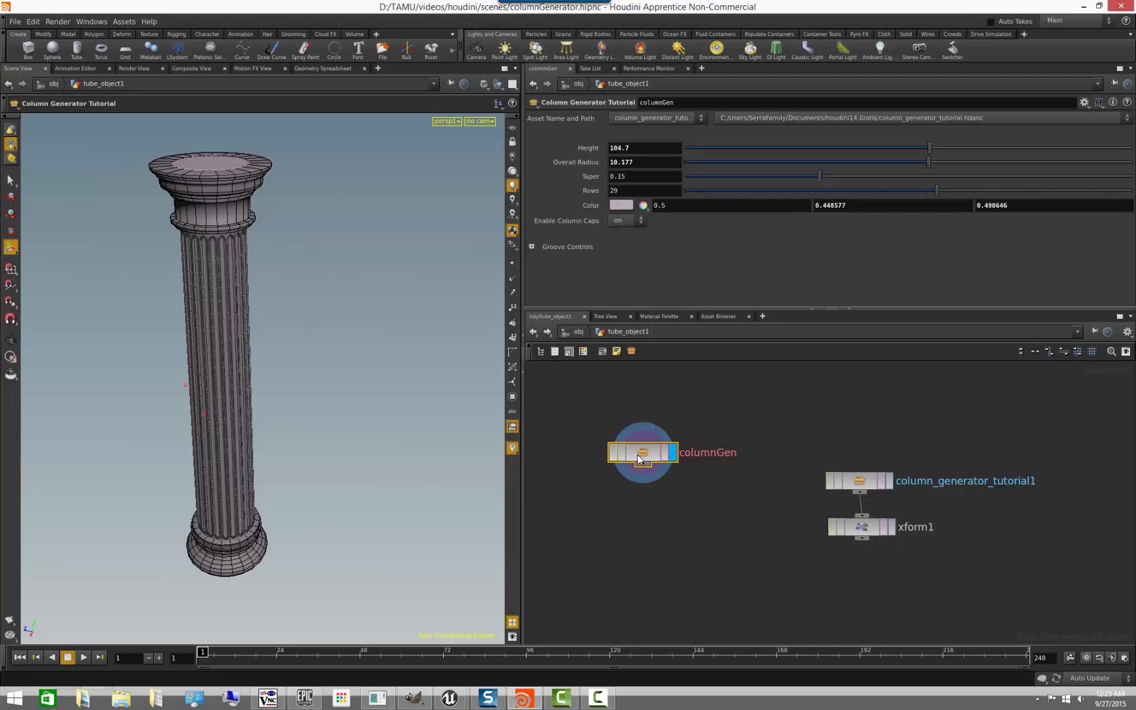
drag(649, 483, 737, 624)
key(Tab)
key(Escape)
click(755, 621)
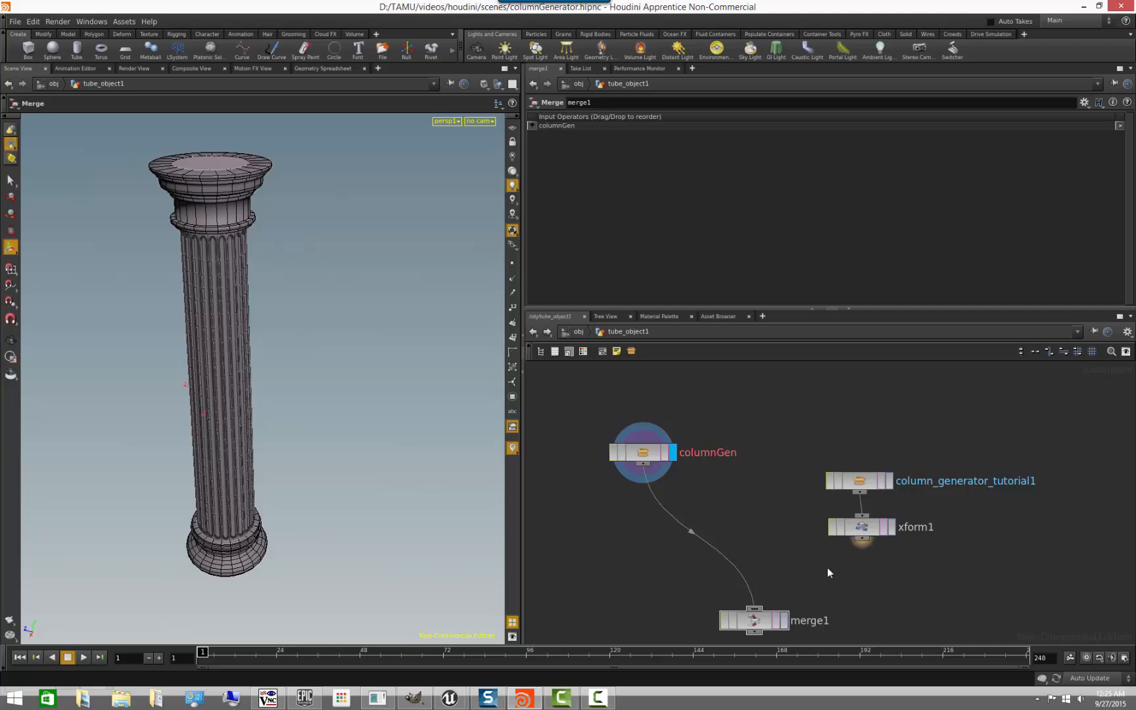
drag(862, 539, 755, 608)
click(785, 621)
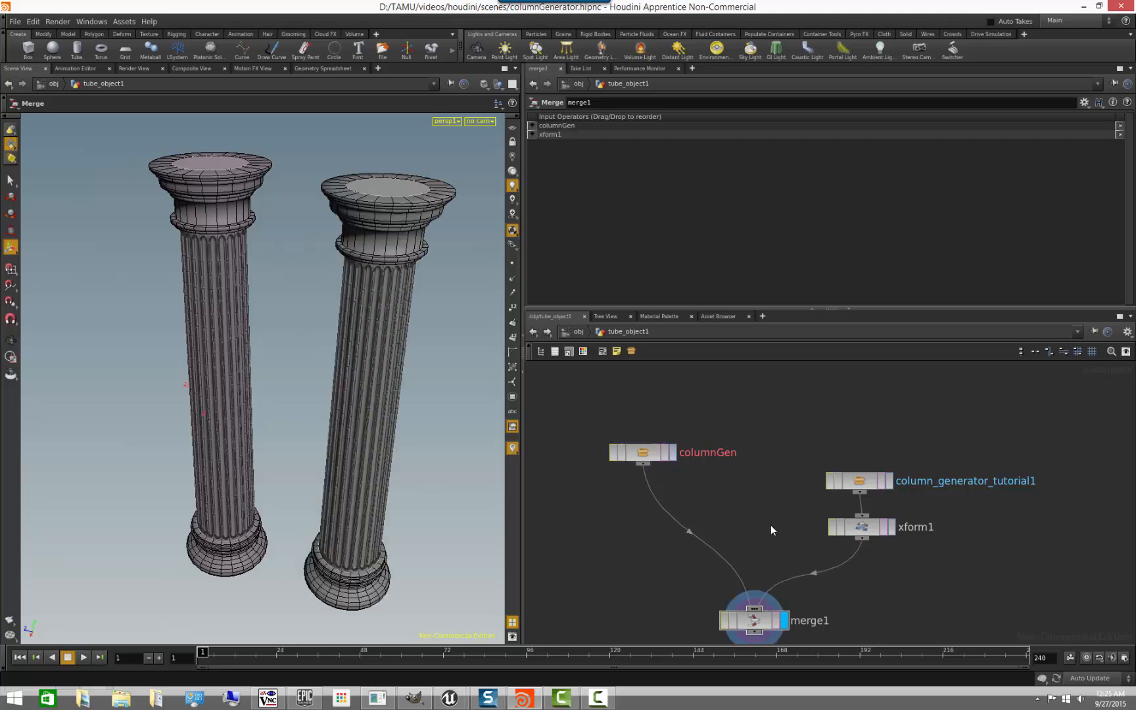
- Open columnGen's internal network and examine the column's shaft and base up close
click(651, 459)
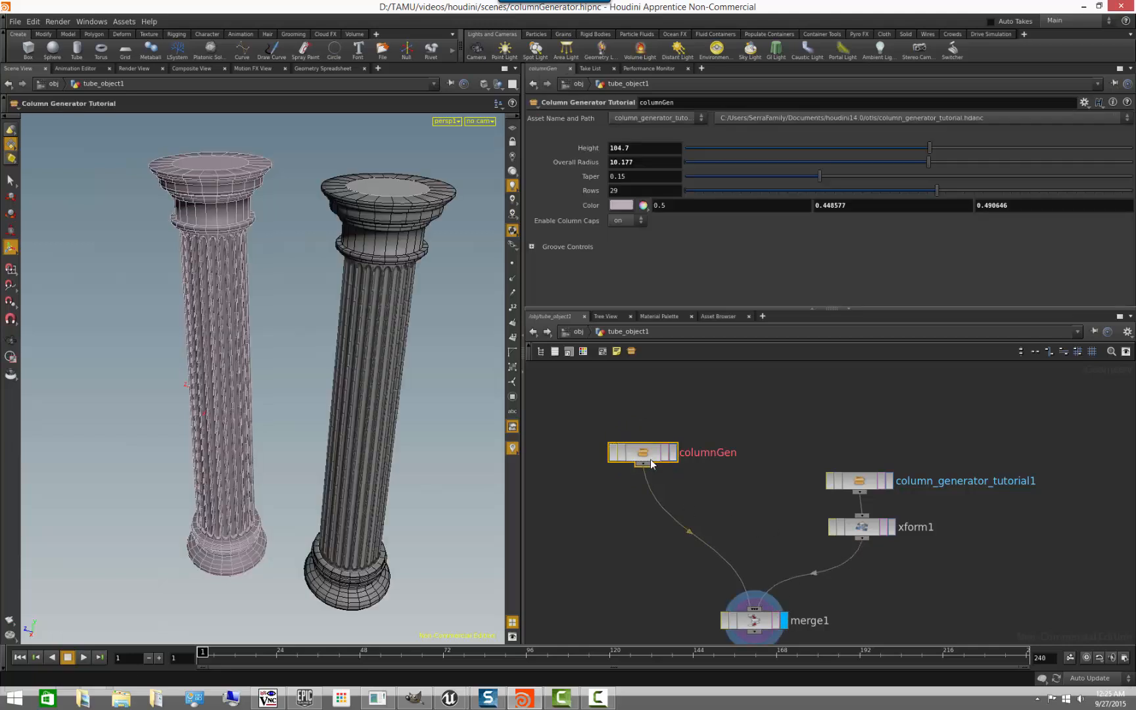
double_click(648, 459)
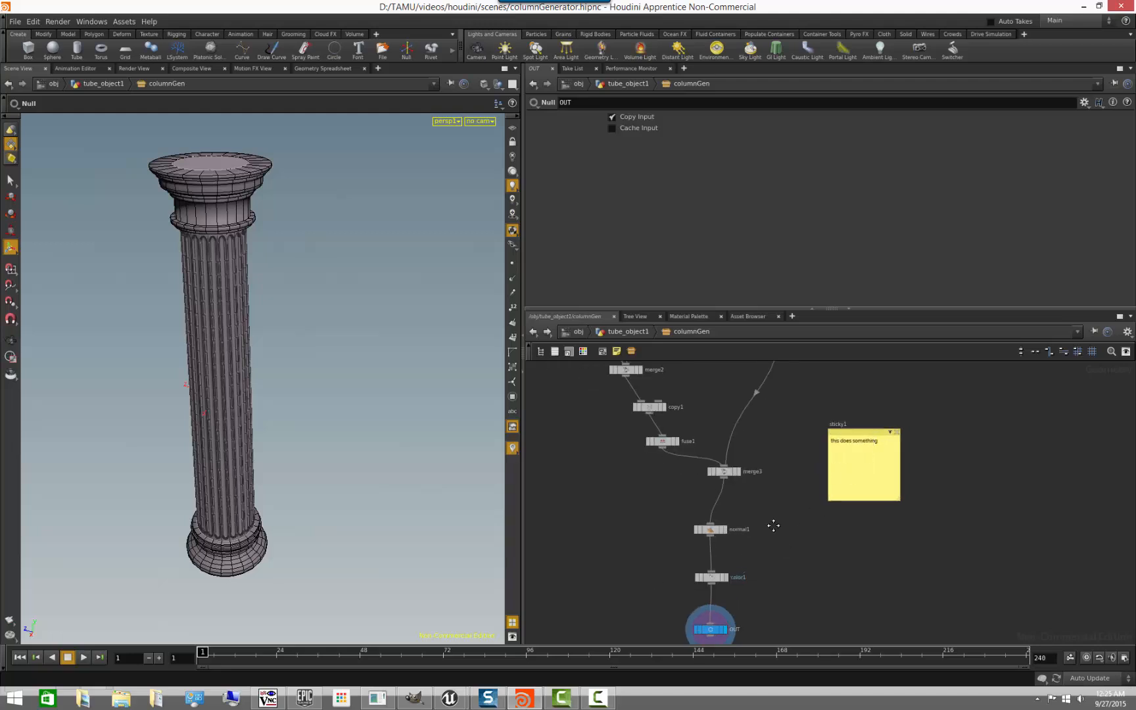
middle_drag(787, 555, 766, 497)
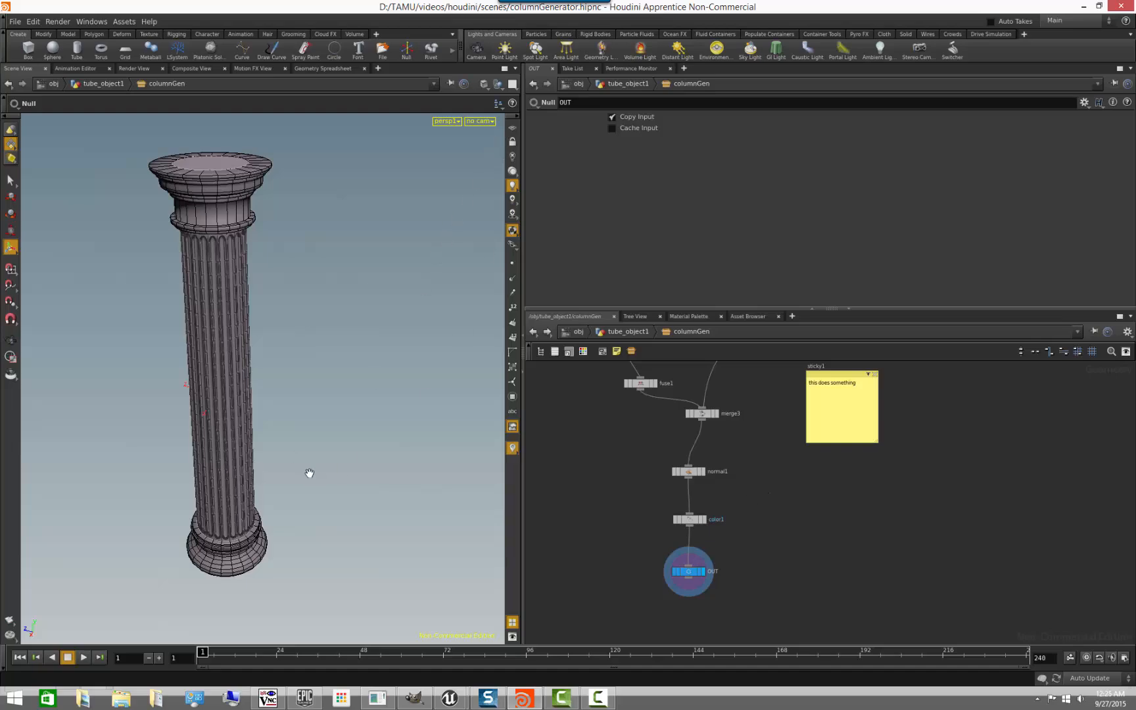
alt+drag(309, 472, 202, 453)
alt+right_drag(202, 454, 270, 426)
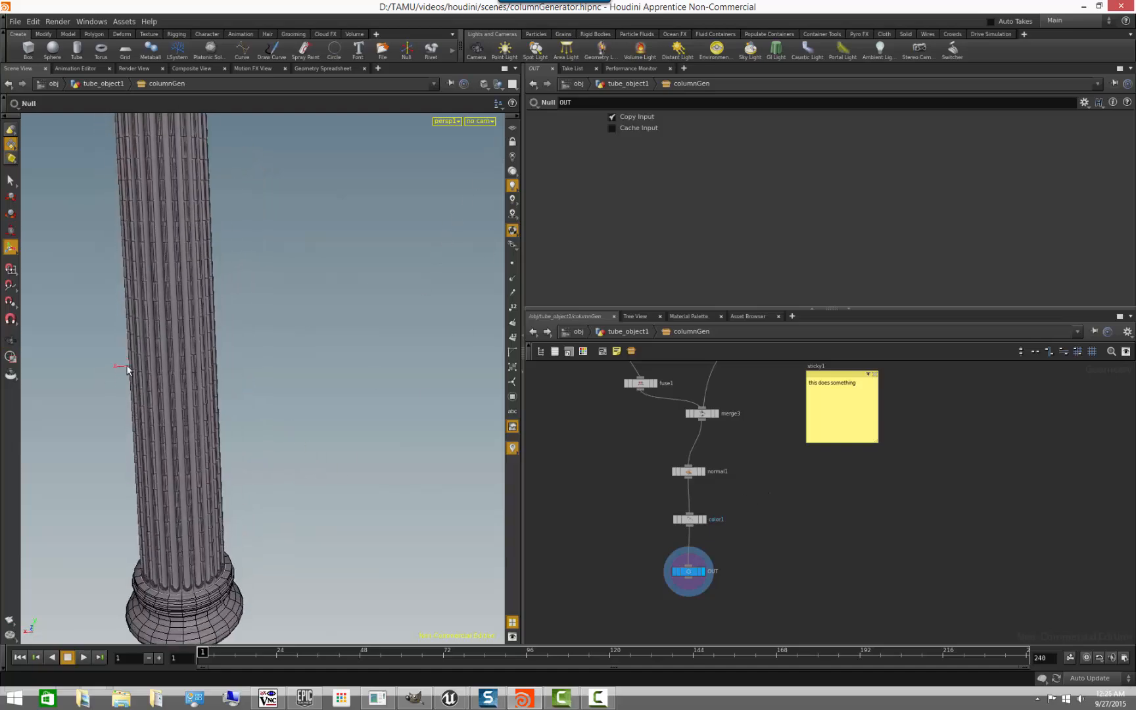
alt+drag(216, 421, 302, 462)
alt+right_drag(302, 463, 213, 459)
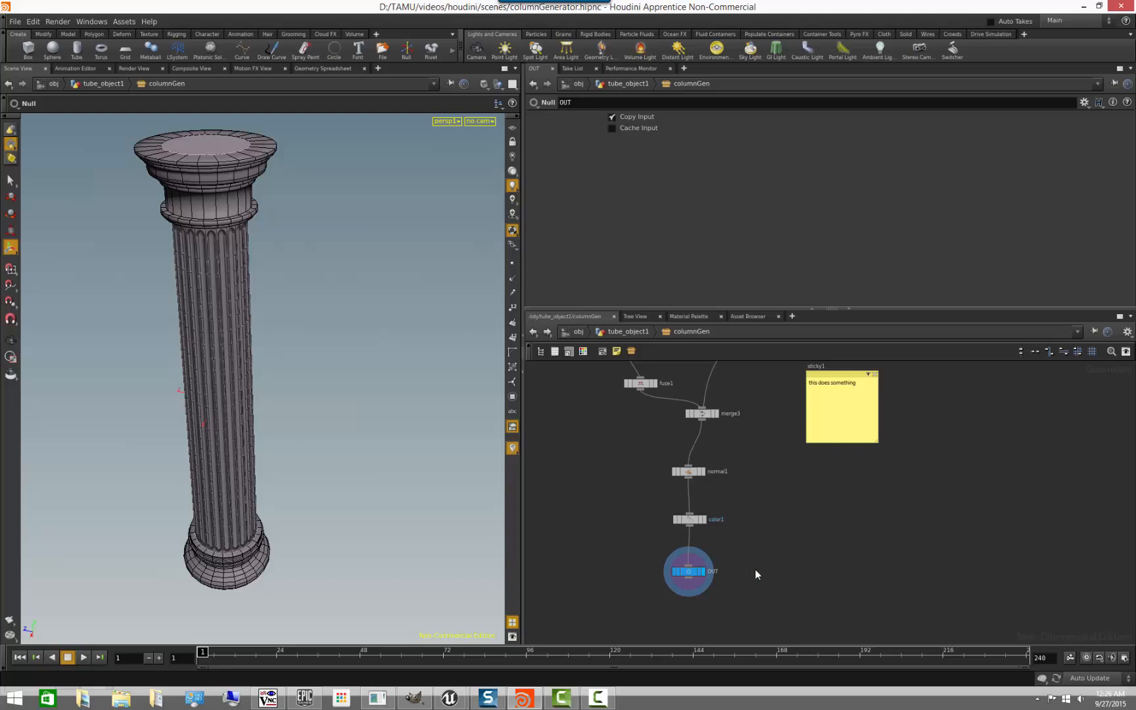
- Insert a new Transform node into the wire between color1 and OUT inside columnGen
middle_drag(756, 570, 763, 513)
drag(694, 515, 695, 555)
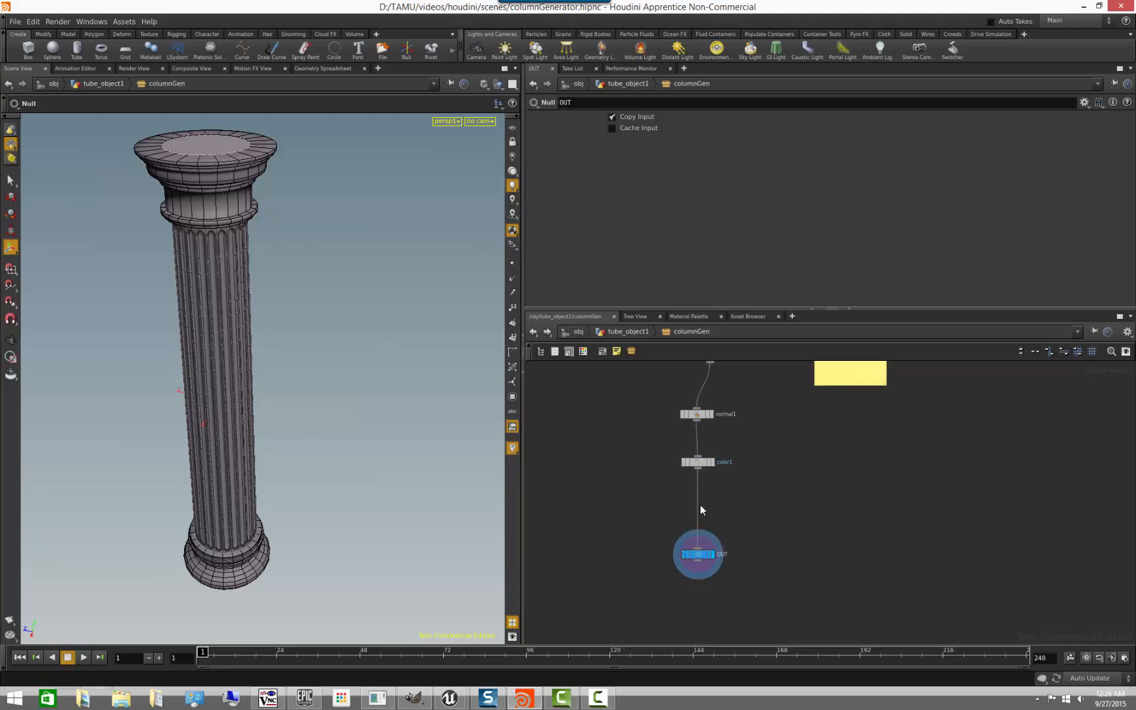
key(Tab)
text(tr)
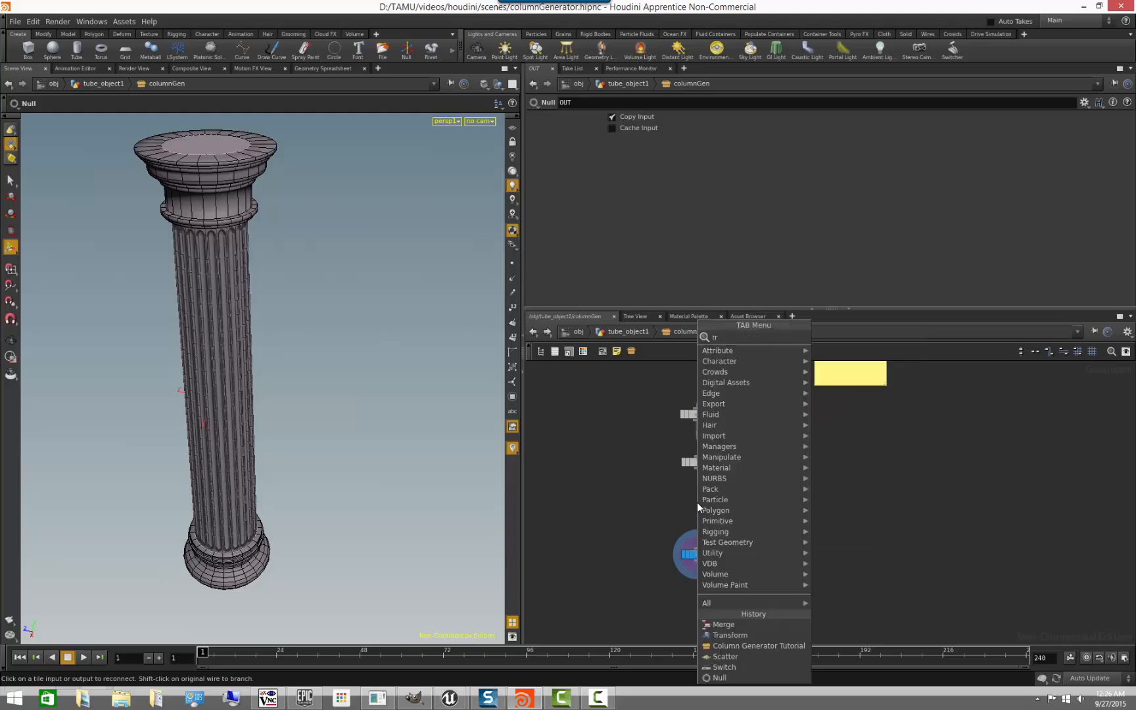
text(ans)
key(Return)
click(697, 502)
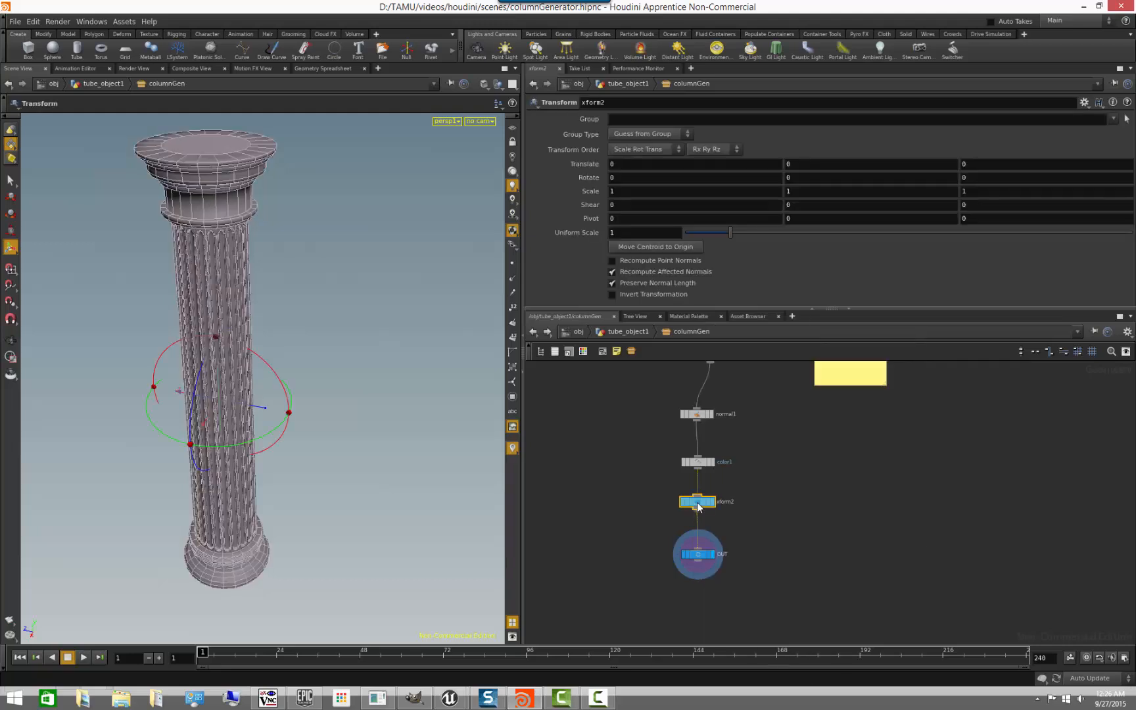
- Rewire xform2 between merge3 and normal1, spacing normal1 and color1 lower in the chain
middle_drag(811, 487, 799, 532)
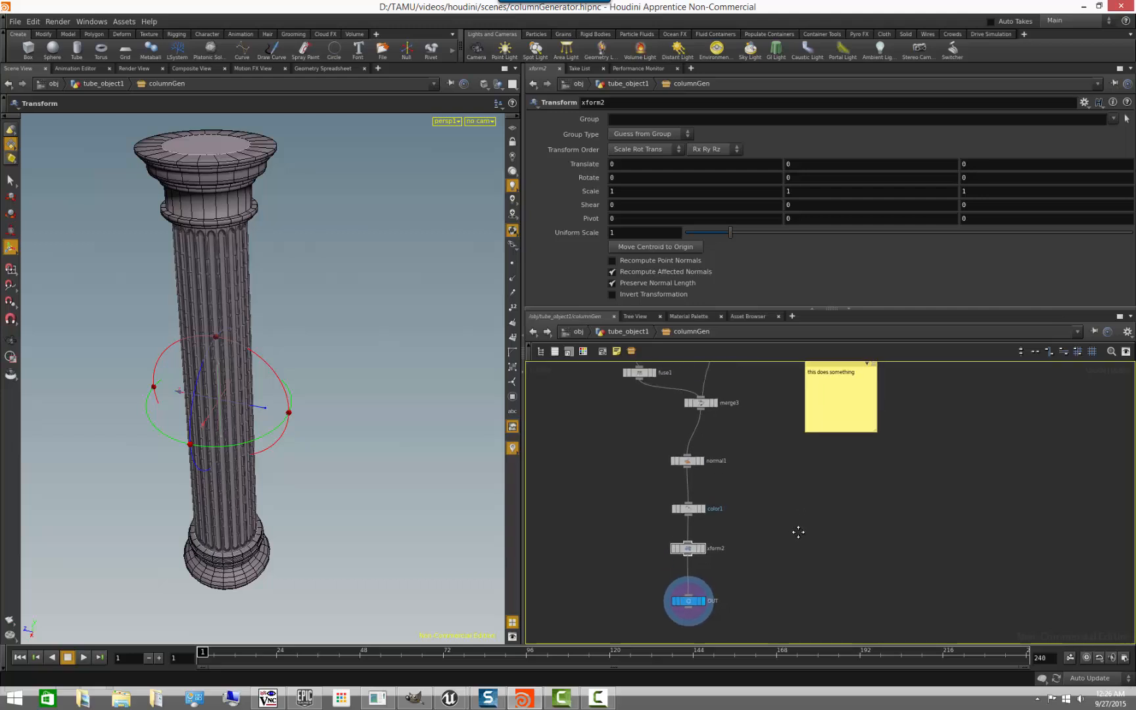
drag(687, 556, 712, 560)
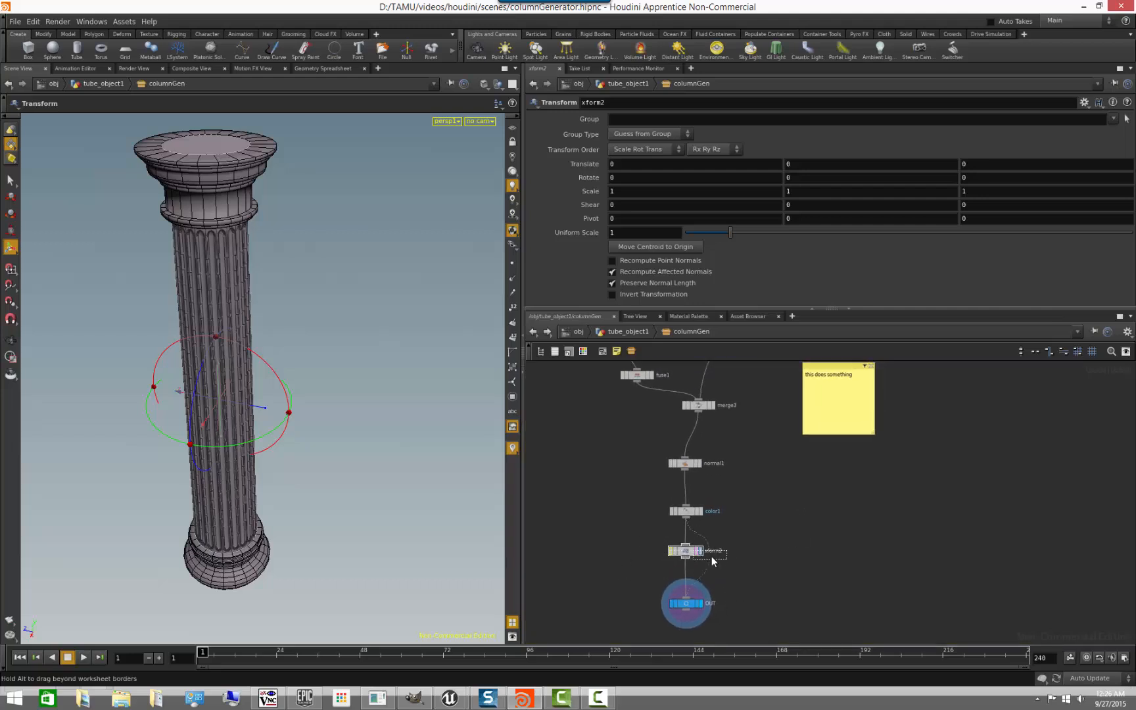
drag(551, 552, 763, 479)
drag(695, 439, 695, 439)
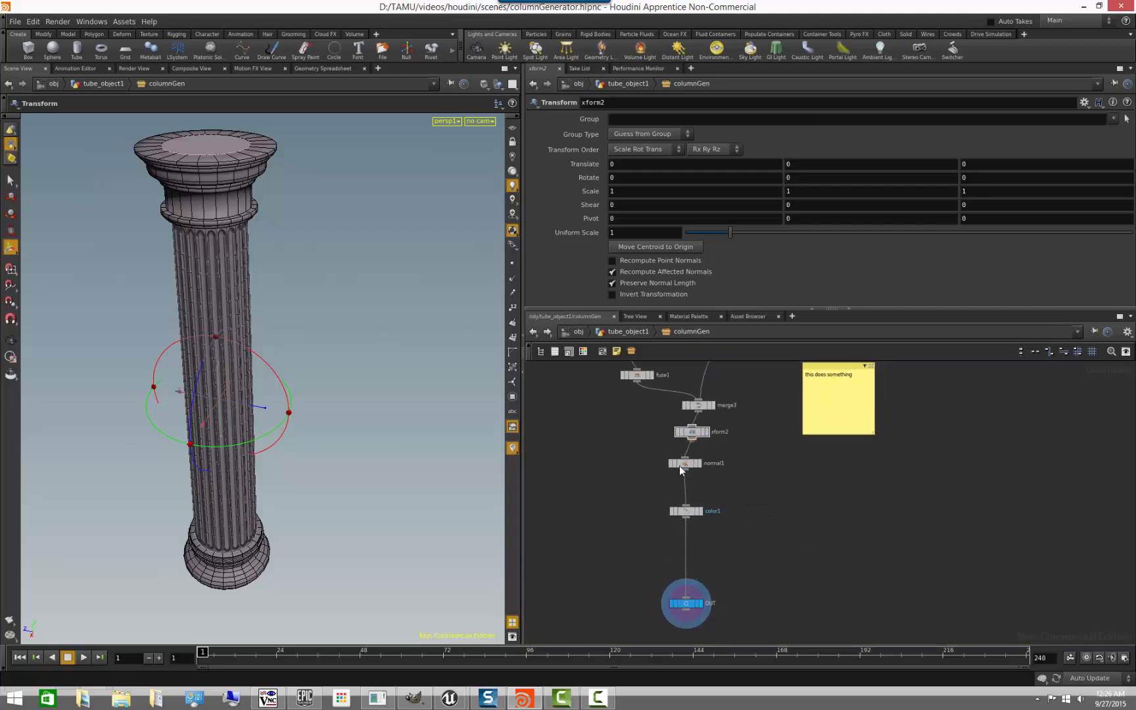
drag(688, 514, 688, 553)
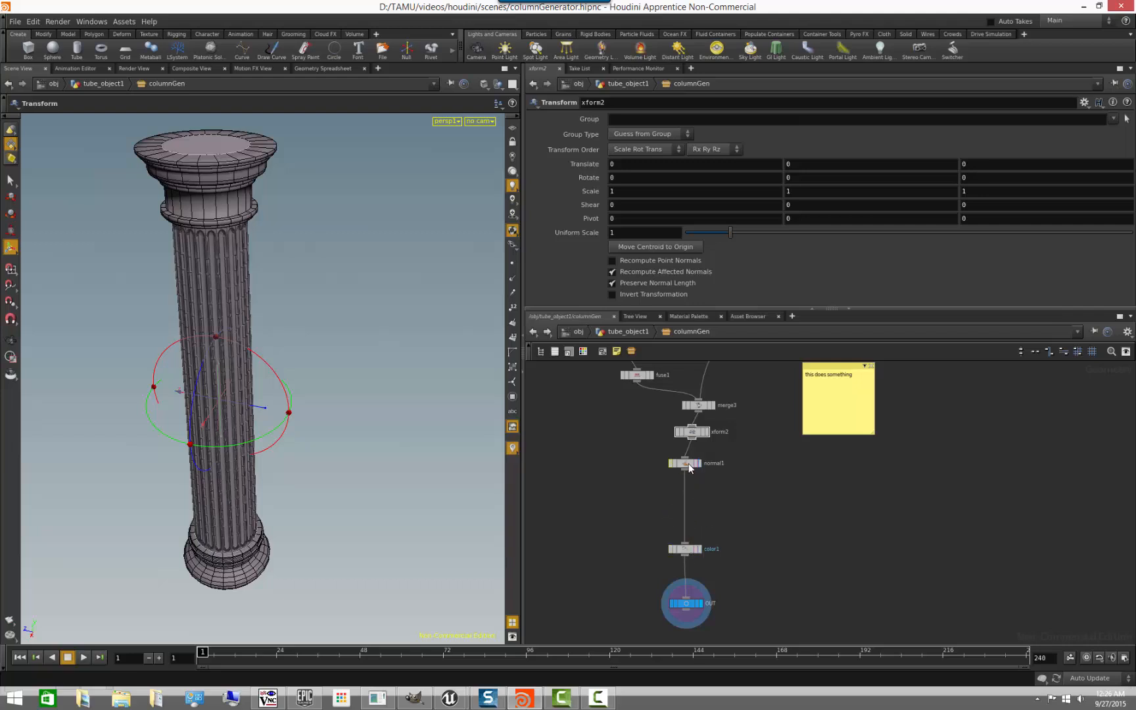
drag(689, 469, 689, 523)
drag(694, 436, 694, 467)
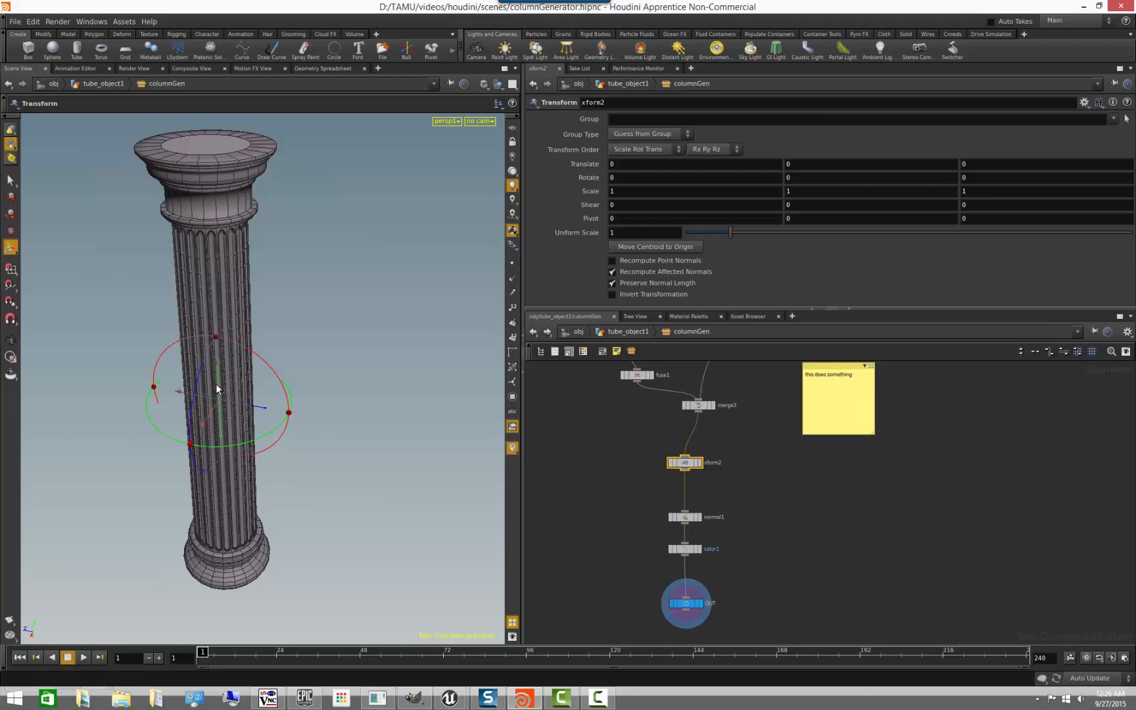
- Try raising the column along Y with the xform2 handle, and undo the move
drag(217, 380, 210, 92)
alt+drag(263, 511, 246, 490)
key(ctrl+z)
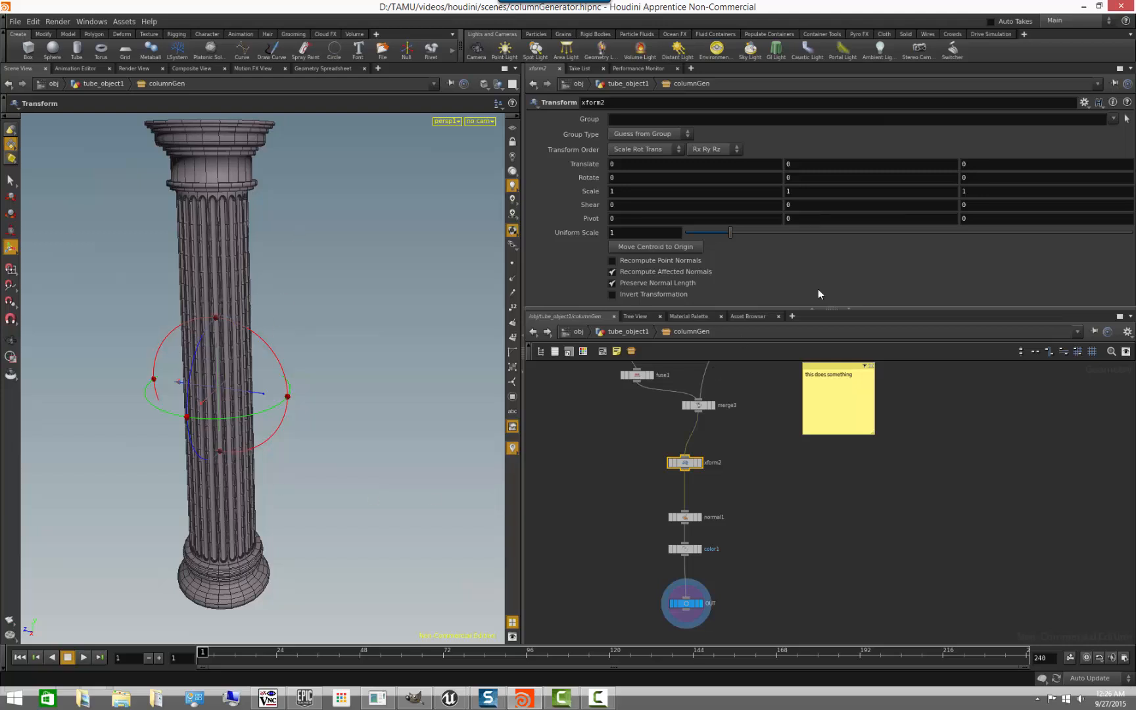
- Set xform2's Y translation to the expression $SIZEY/2 and return to the tube_object1 network
drag(803, 220, 737, 213)
click(788, 161)
text($YS)
text(IZE)
key(BackSpace)
key(BackSpace)
key(BackSpace)
key(BackSpace)
text(SIZE)
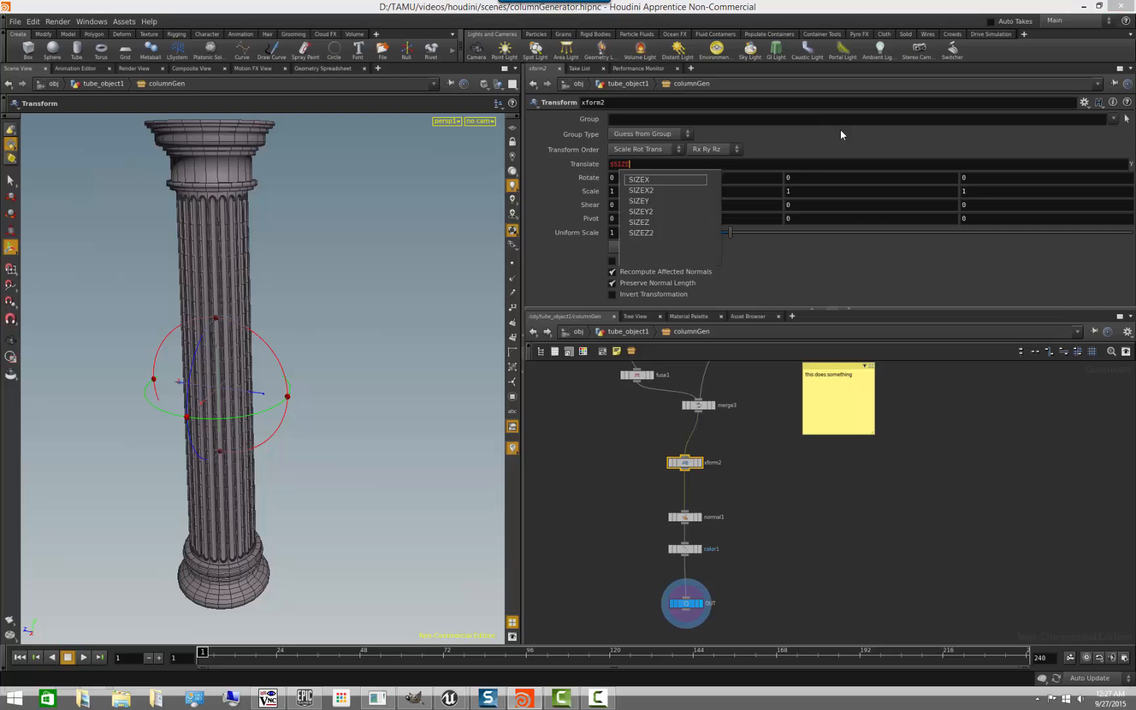
key(Down)
key(Down)
key(Down)
key(Down)
key(Up)
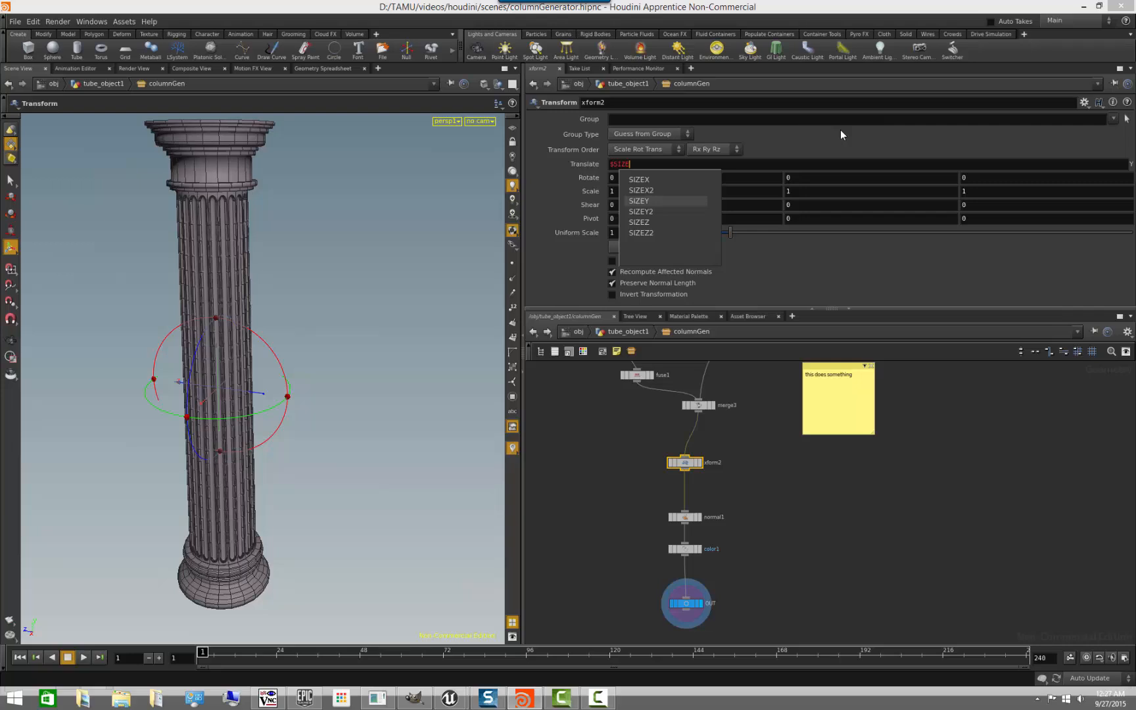
key(Return)
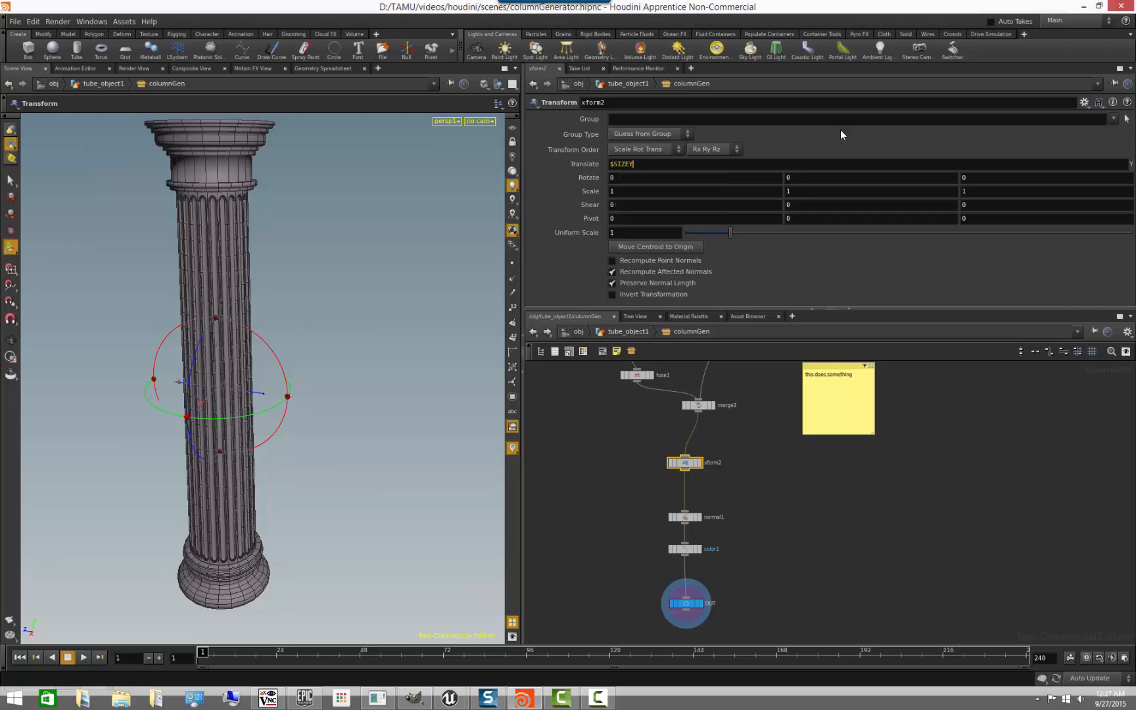
text(/2)
key(Return)
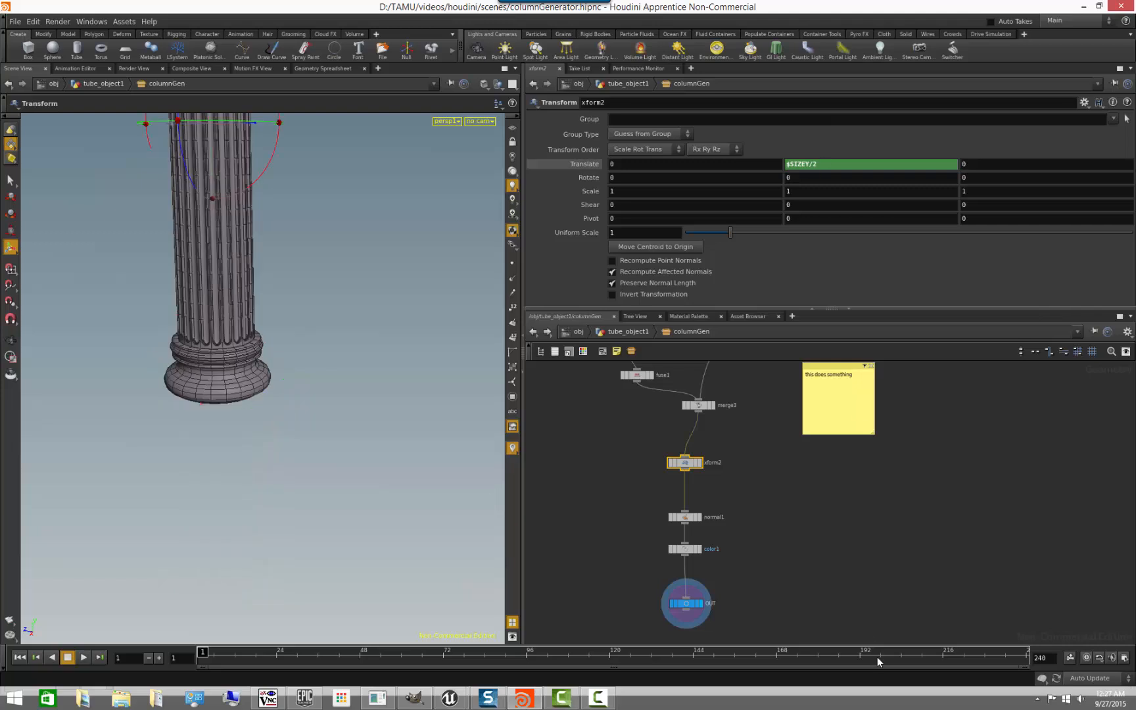
key(Escape)
drag(272, 462, 248, 492)
key(t)
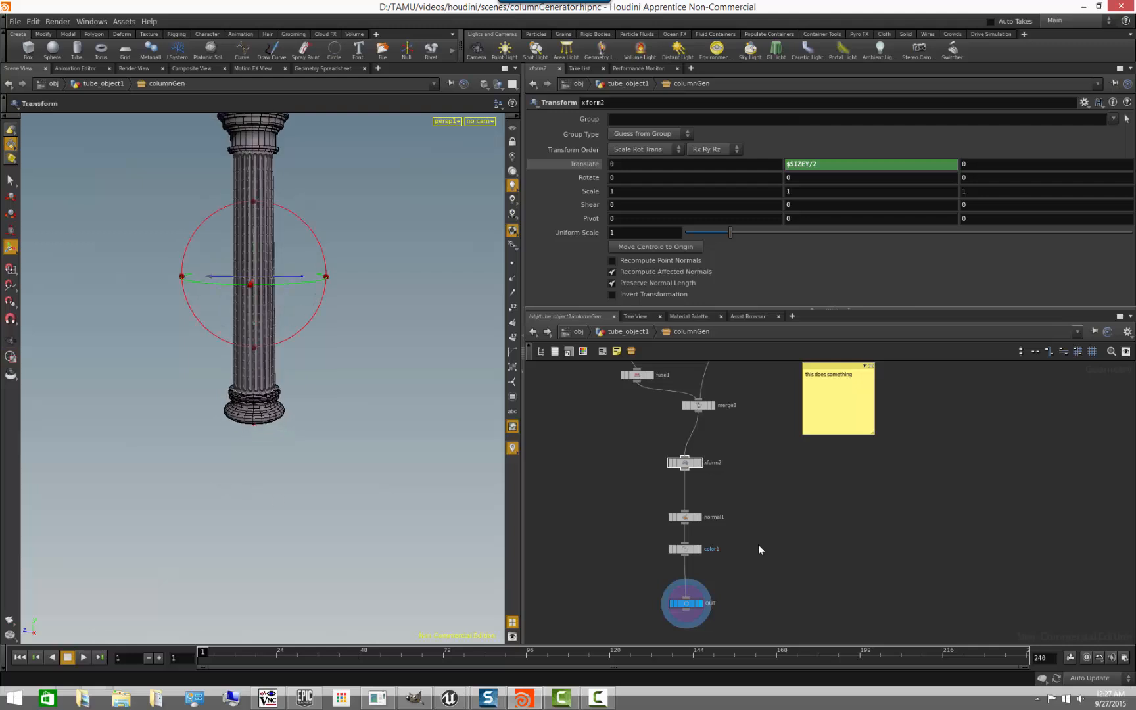
click(648, 337)
- Test the raised base by varying columnGen's Height, and undo the height changes
click(664, 452)
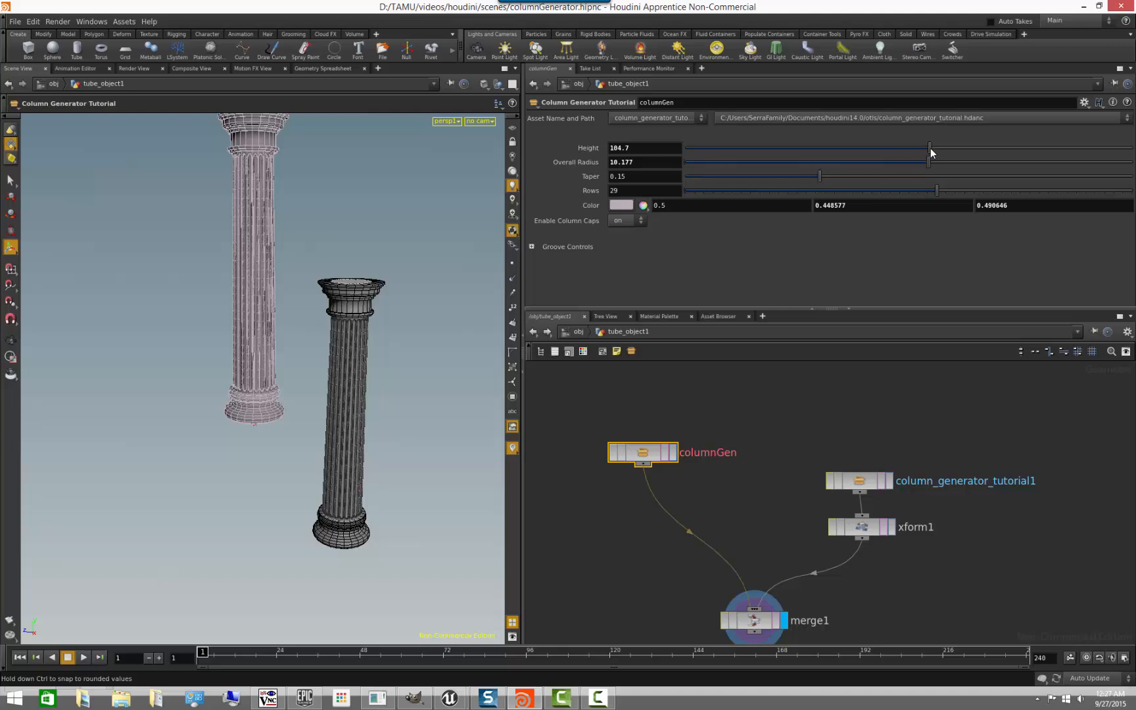
drag(931, 148, 1021, 234)
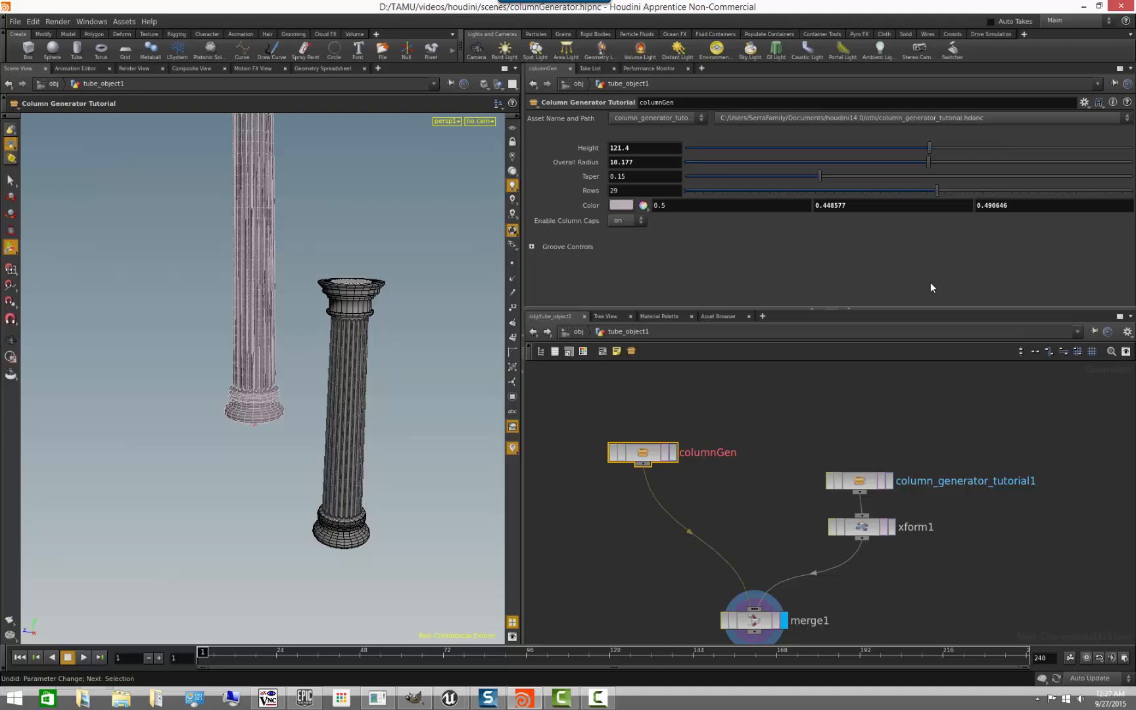
click(697, 404)
alt+drag(234, 441, 341, 445)
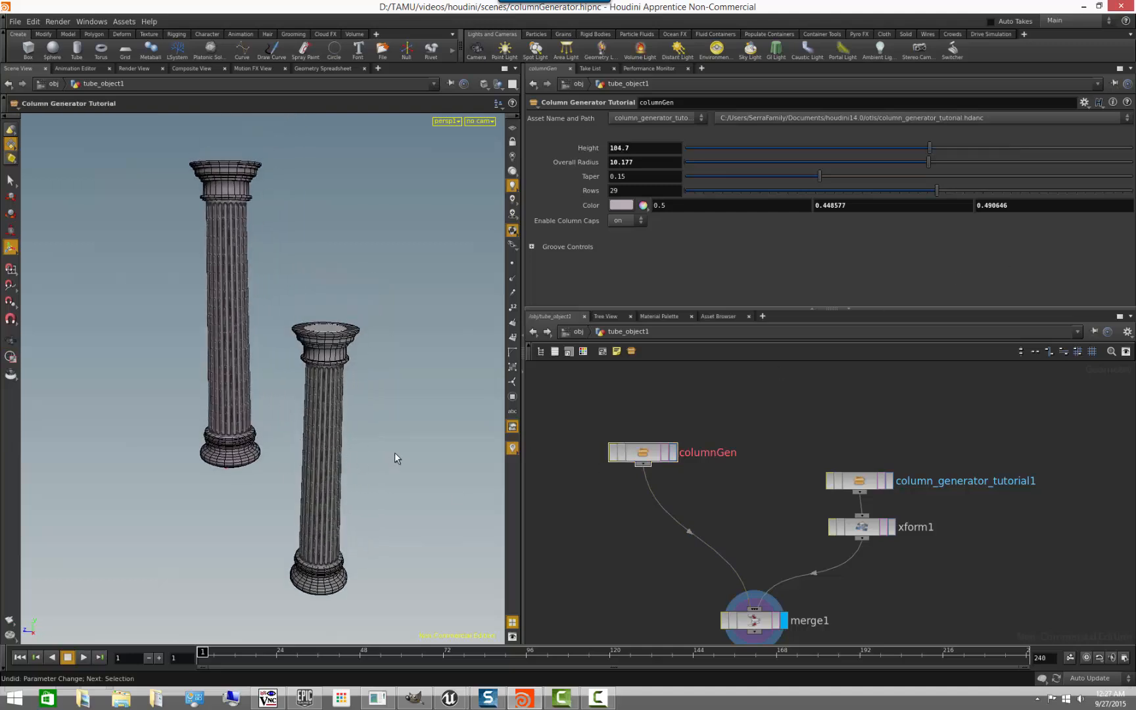
- Check column_generator_tutorial1's internal network, and save columnGen's edits to its operator type
double_click(855, 482)
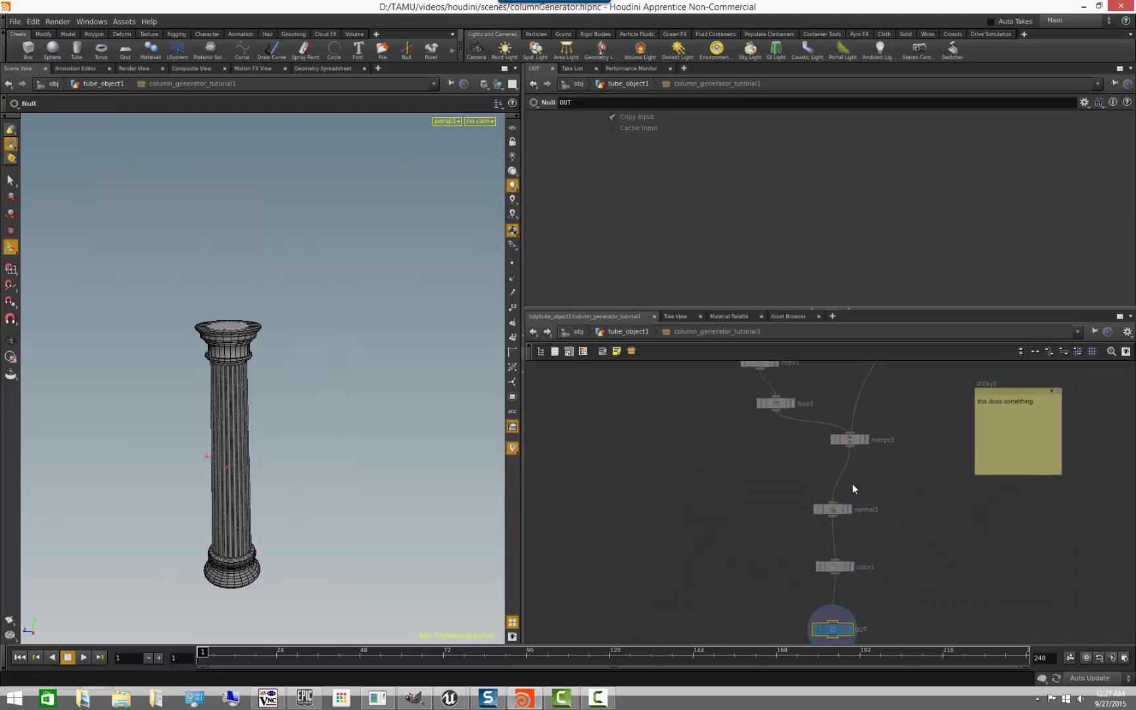
click(628, 332)
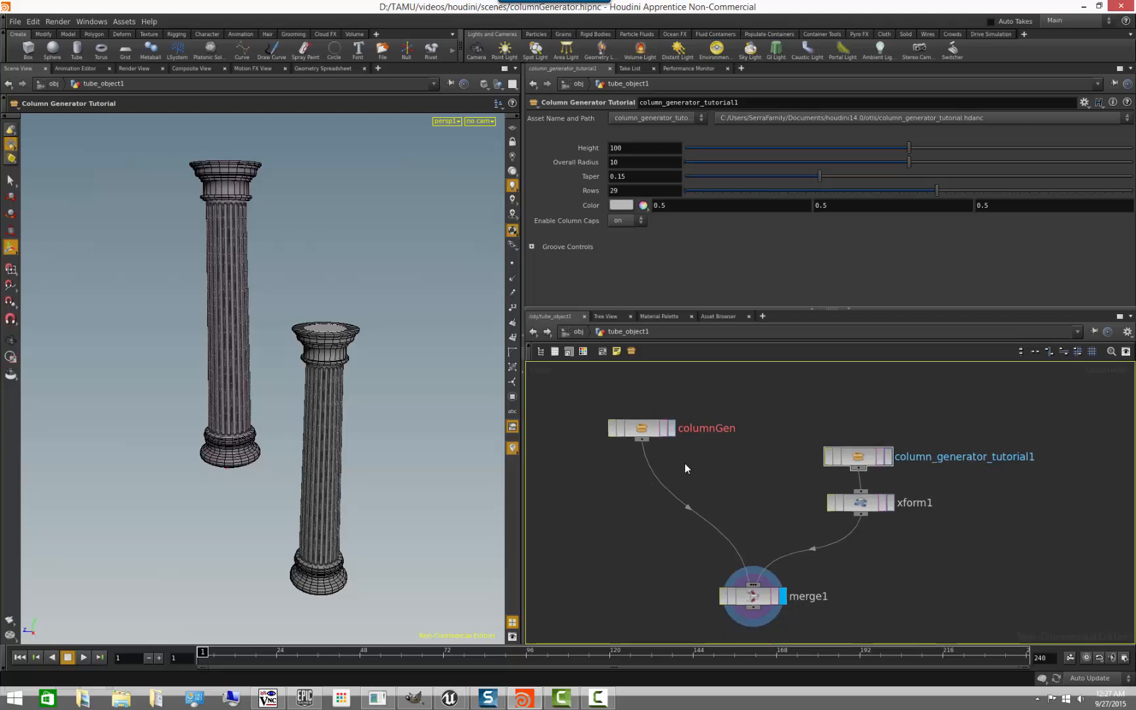
right_click(640, 429)
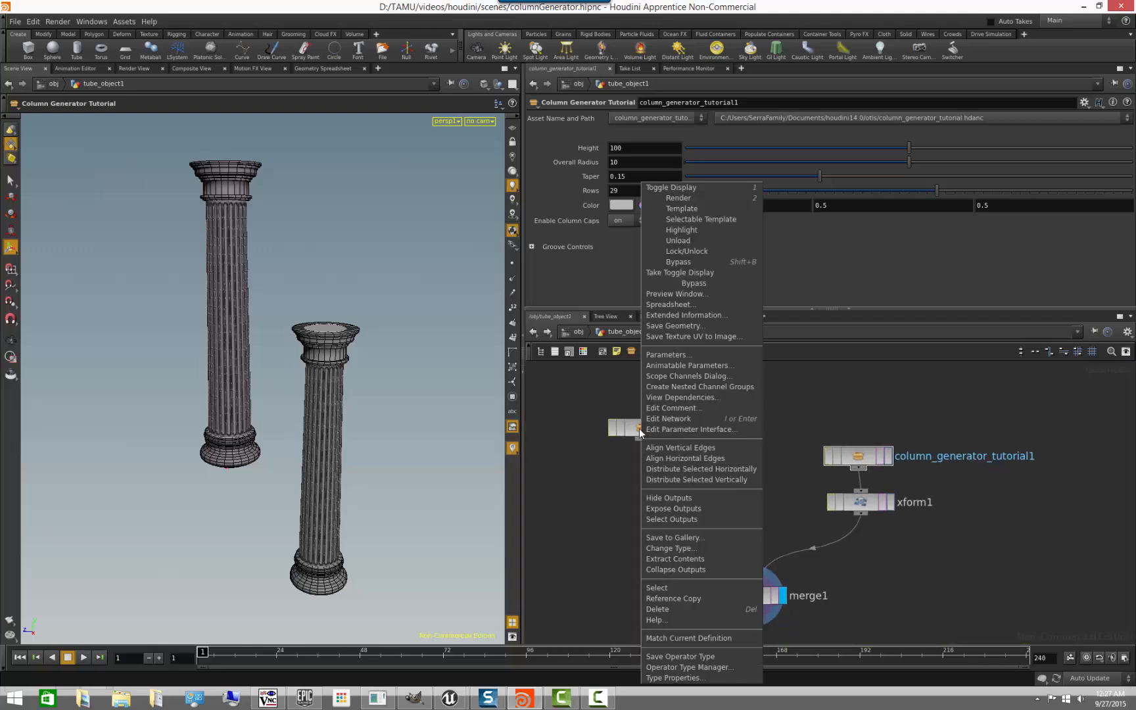
click(701, 655)
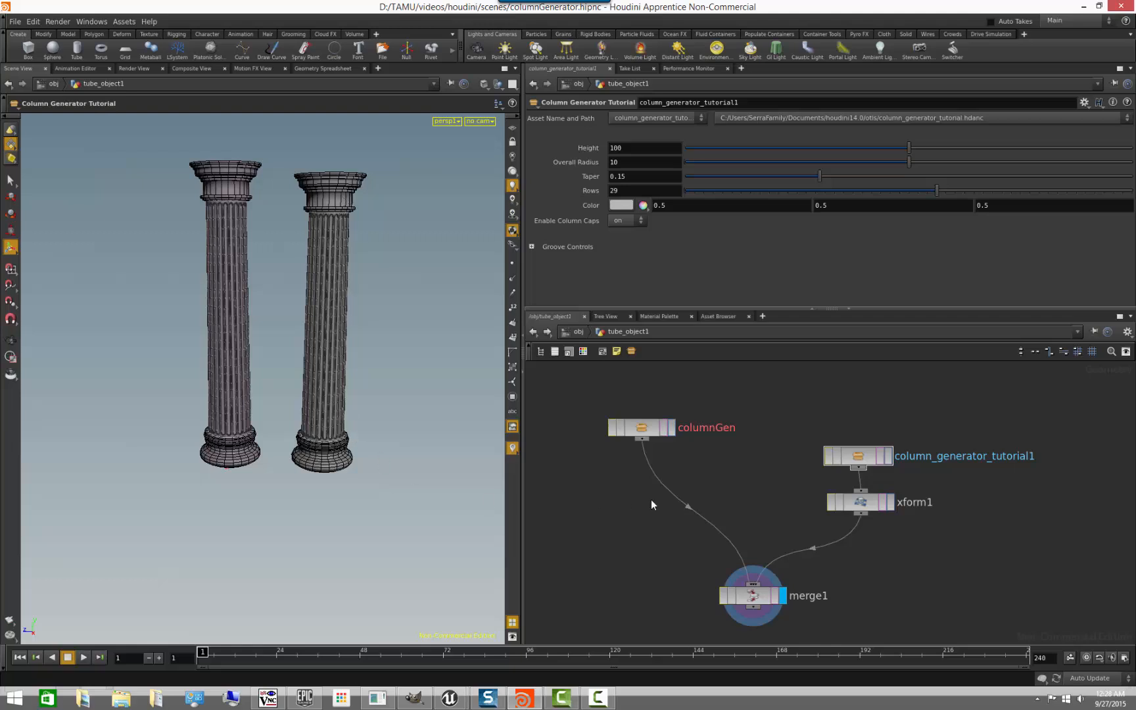
- Set the Height of column_generator_tutorial1 to 92
click(851, 459)
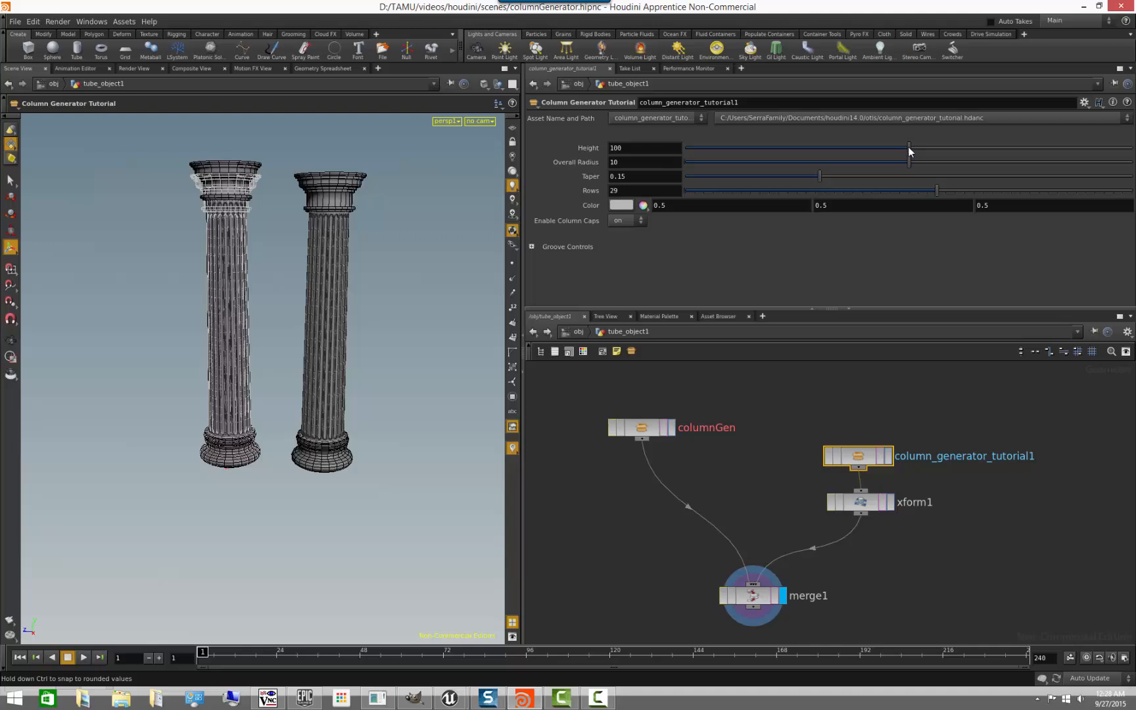
drag(910, 150, 871, 167)
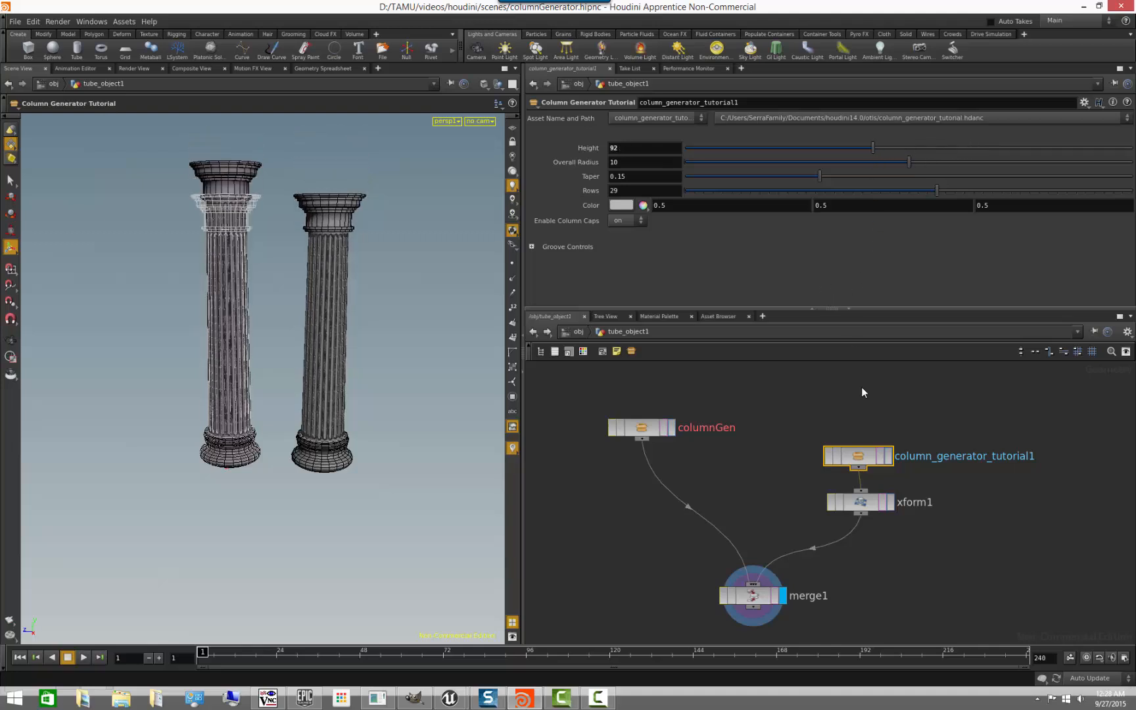
click(991, 547)
middle_drag(882, 580, 840, 549)
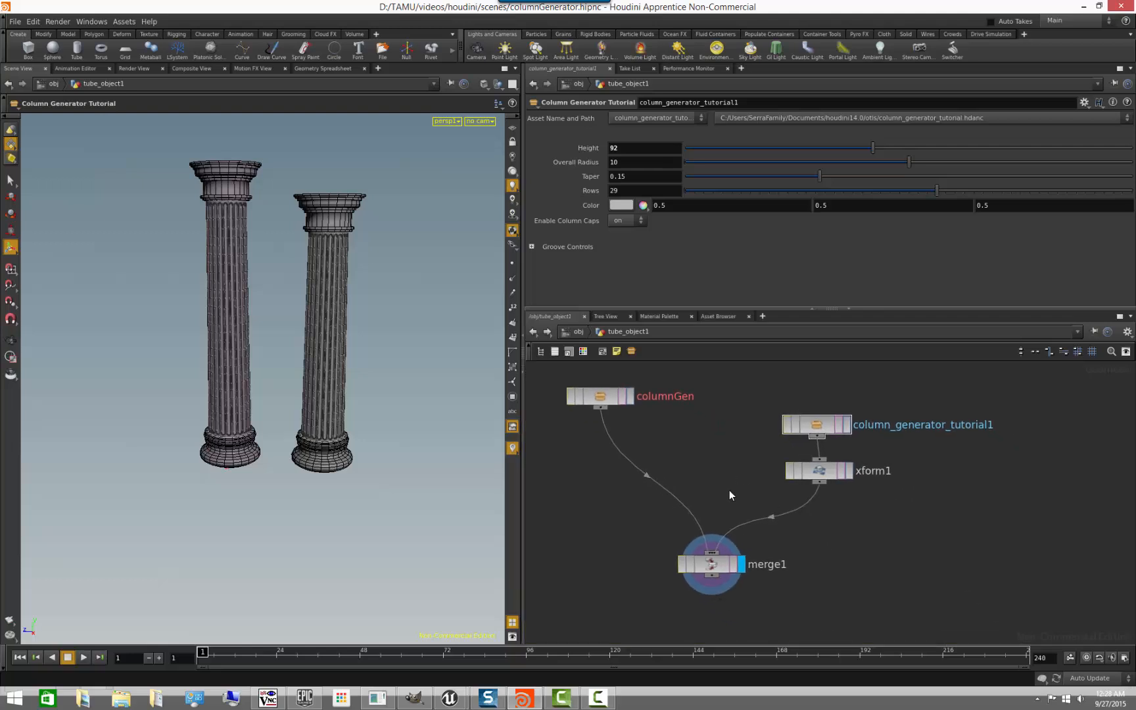
- Match columnGen to its current definition and set its Height to 112.9
click(602, 402)
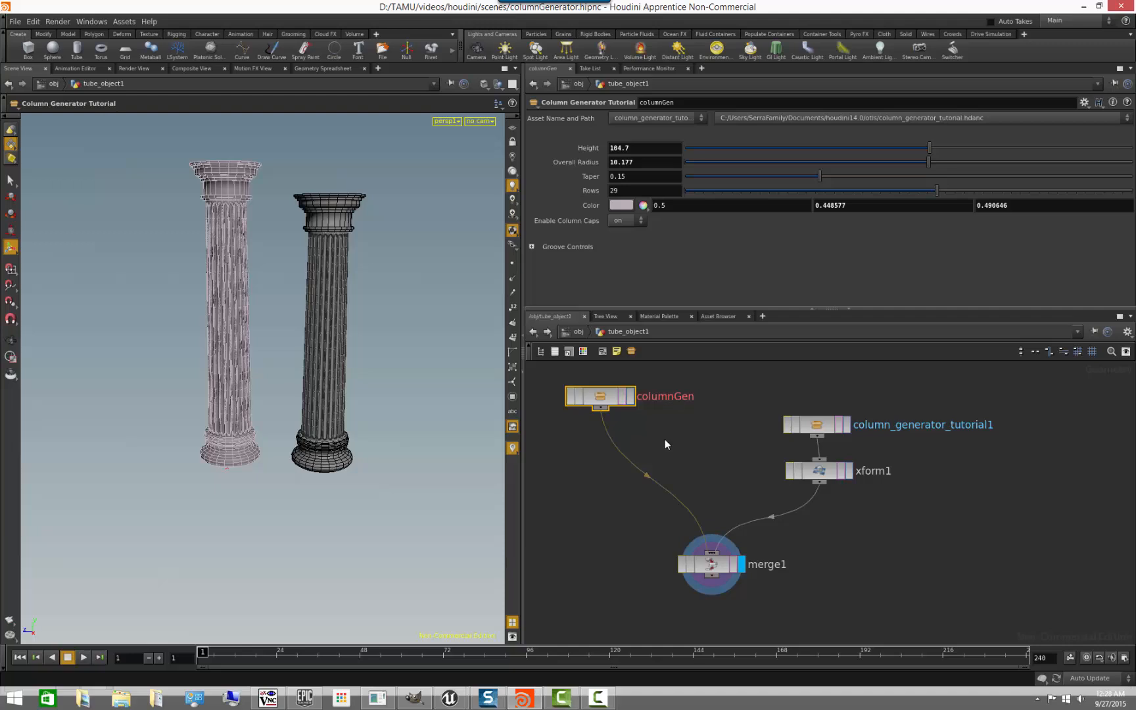
key(h)
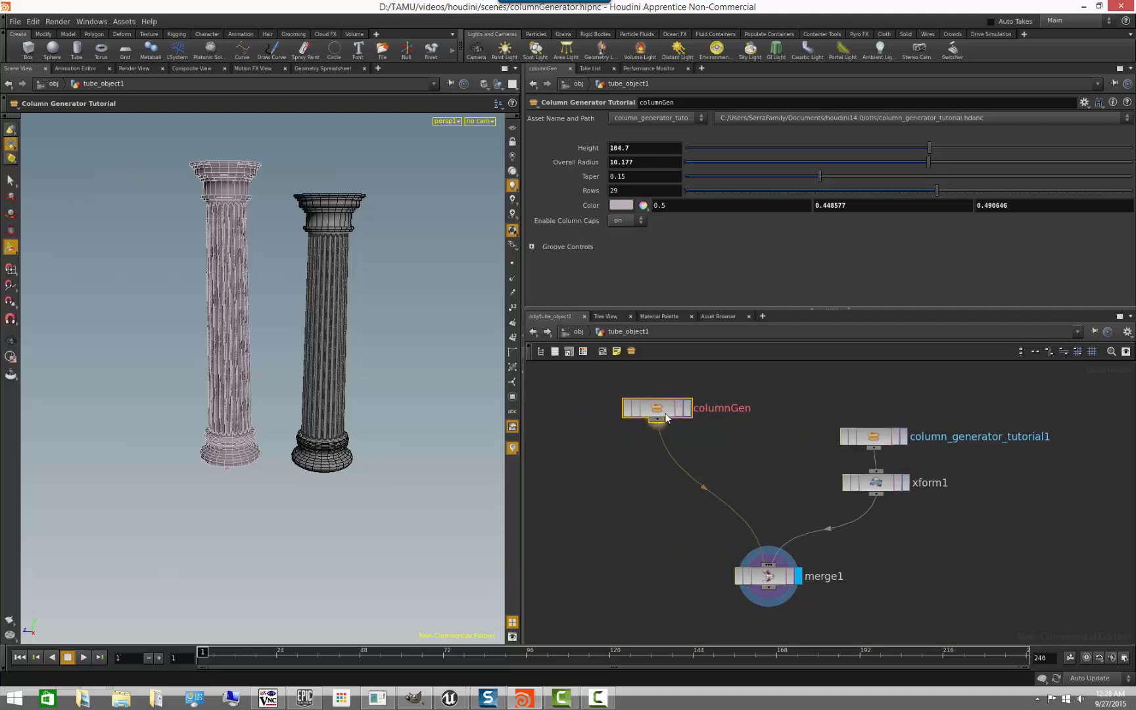
right_click(666, 414)
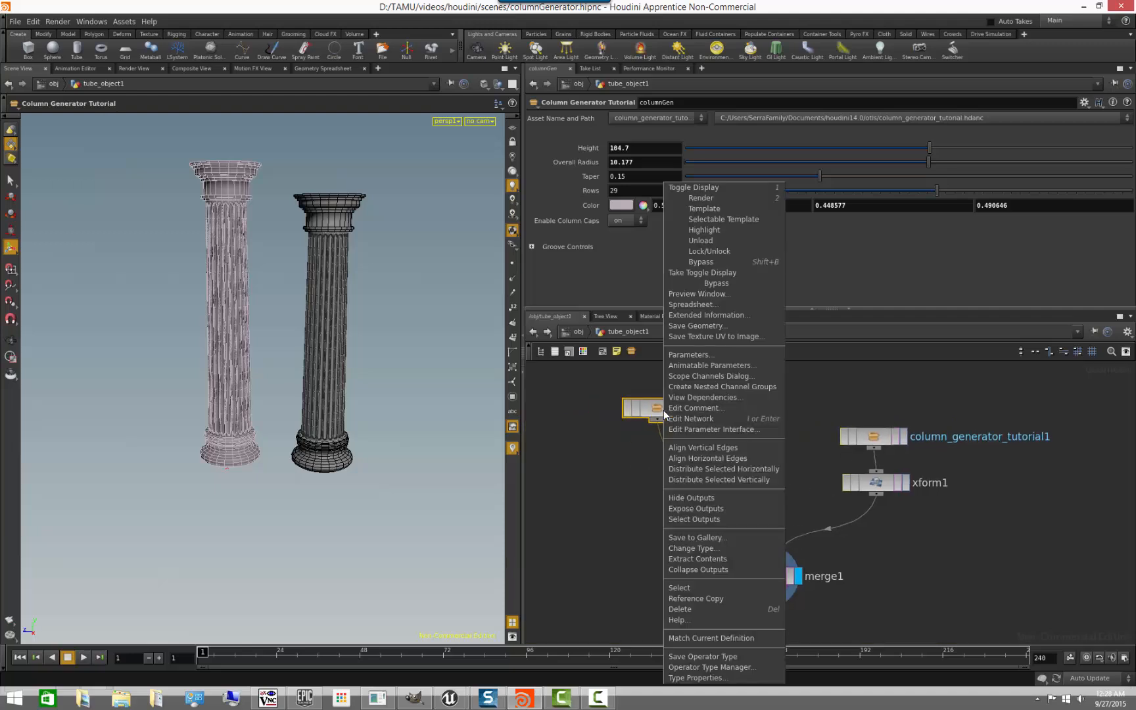
click(713, 640)
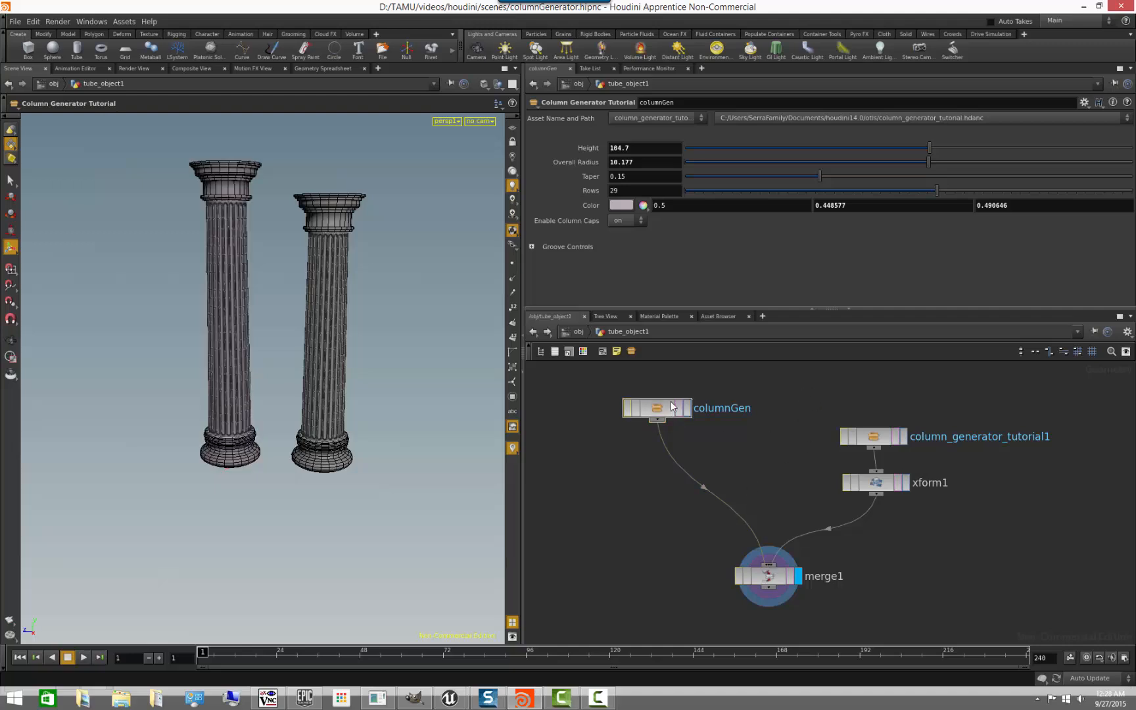
mouse_move(953, 143)
mouse_down()
mouse_move(979, 143)
mouse_move(967, 142)
mouse_up()
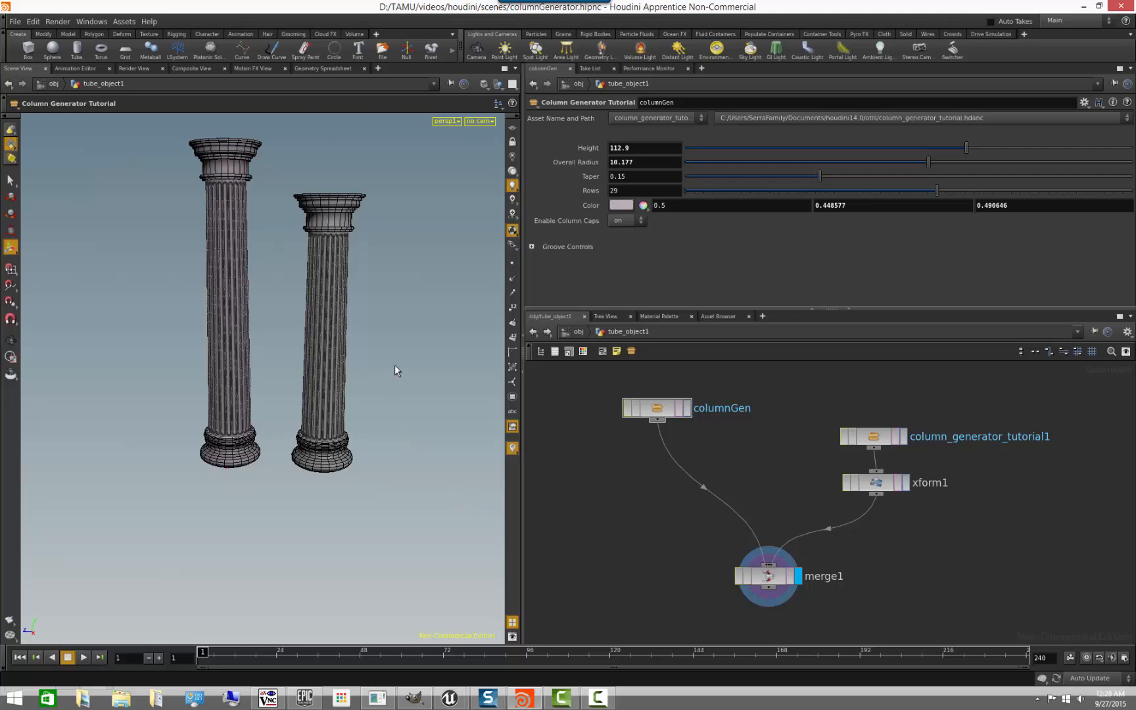
alt+drag(388, 347, 369, 398)
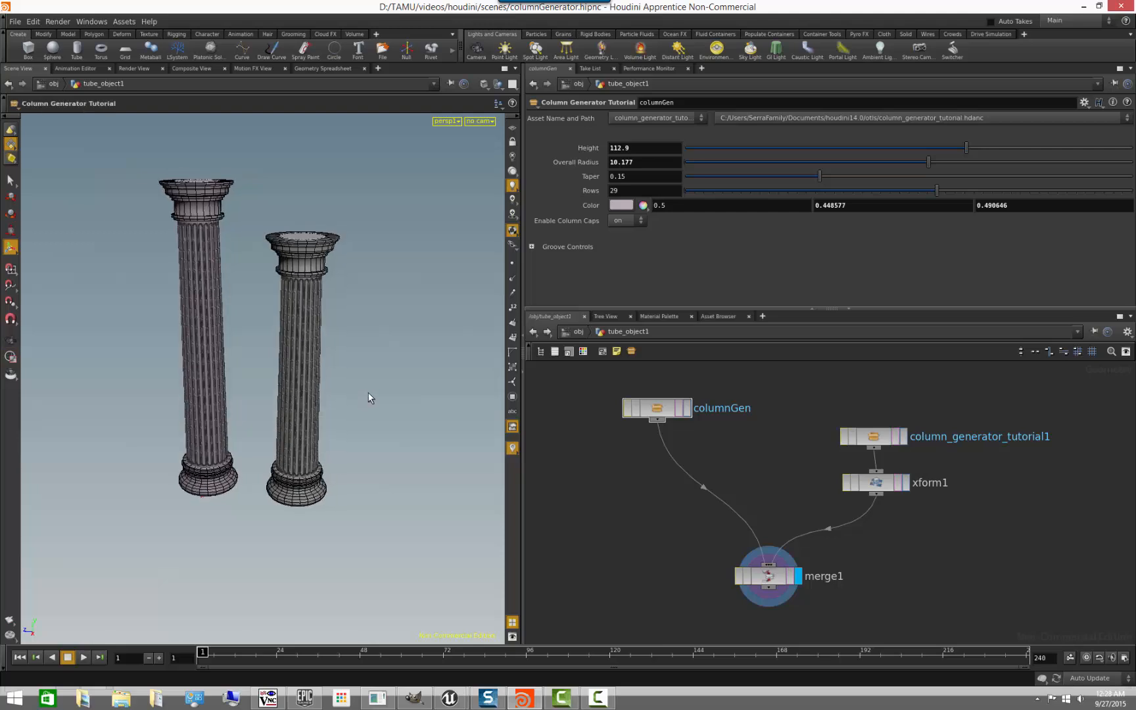